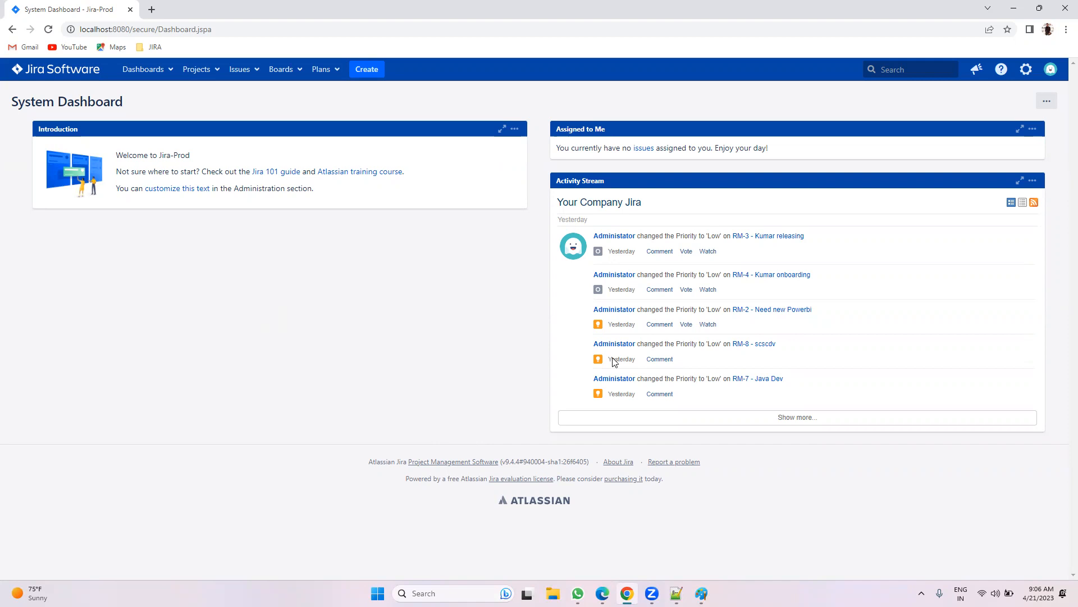
# Step: Open User management in a new tab and confirm administrator access with the saved password
pyautogui.click(1030, 71)
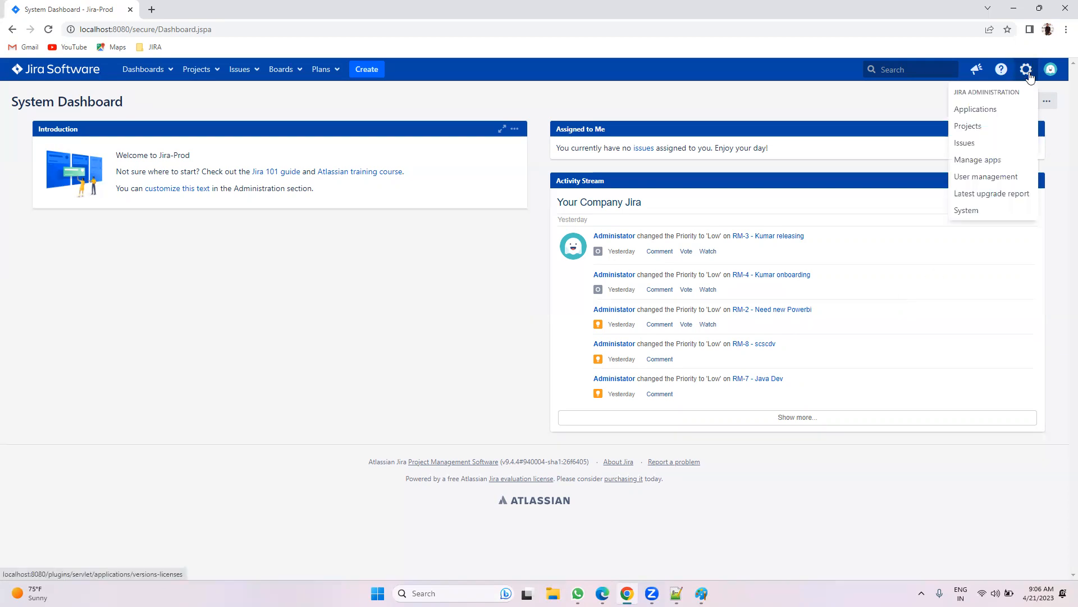
pyautogui.rightClick(968, 178)
pyautogui.click(949, 183)
pyautogui.click(220, 4)
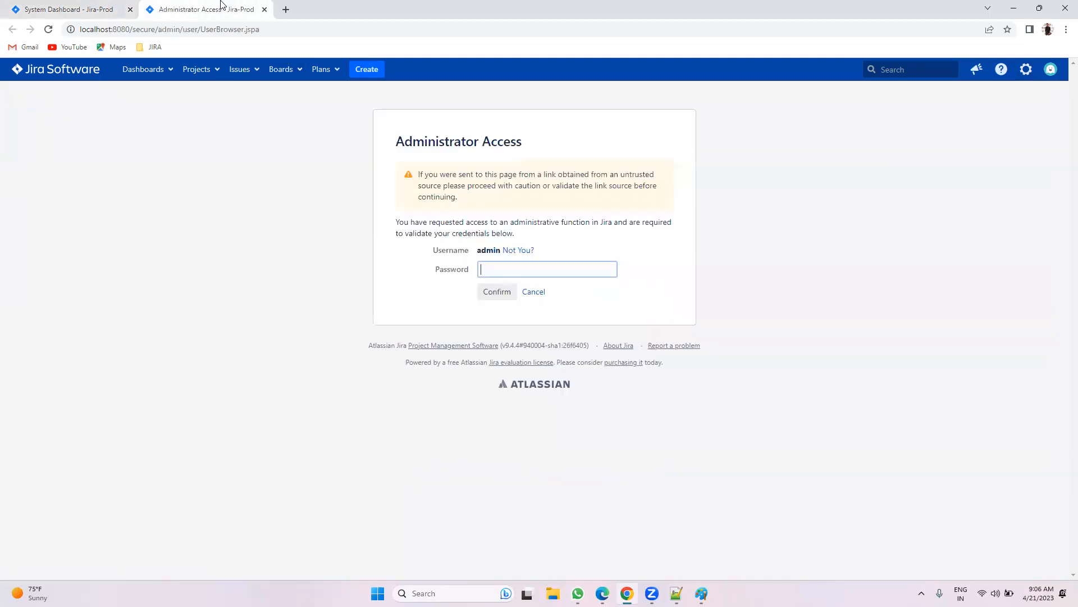
pyautogui.click(519, 271)
pyautogui.click(559, 297)
pyautogui.click(507, 292)
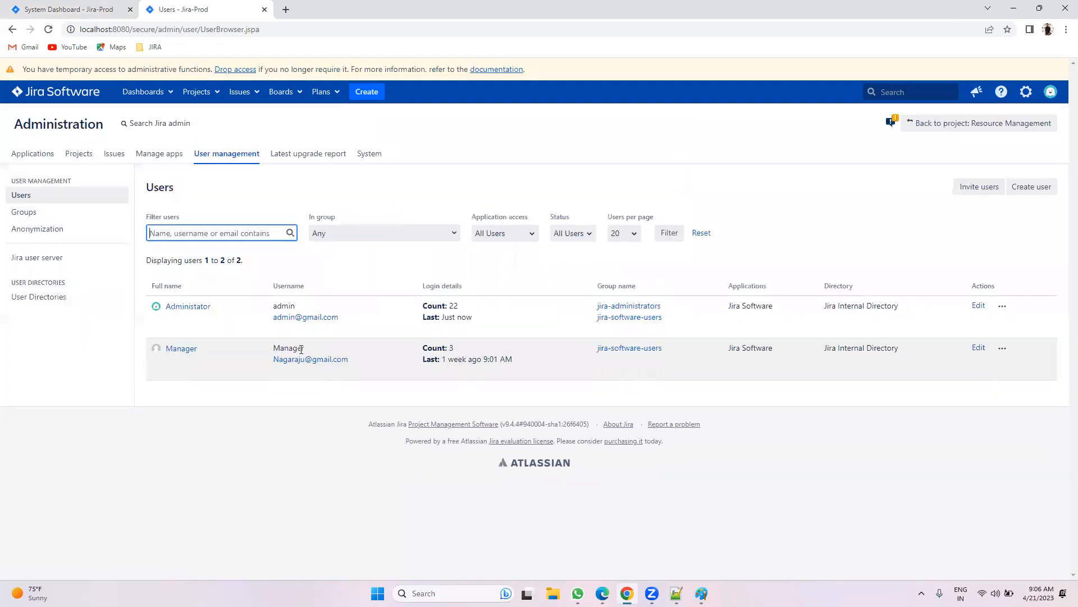
pyautogui.click(627, 186)
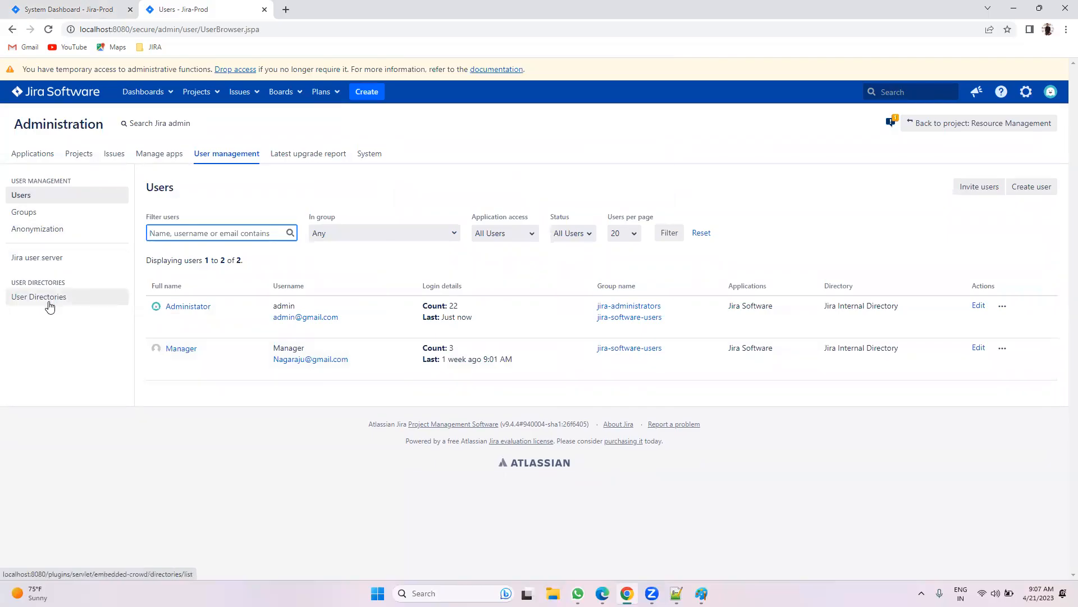
pyautogui.click(49, 376)
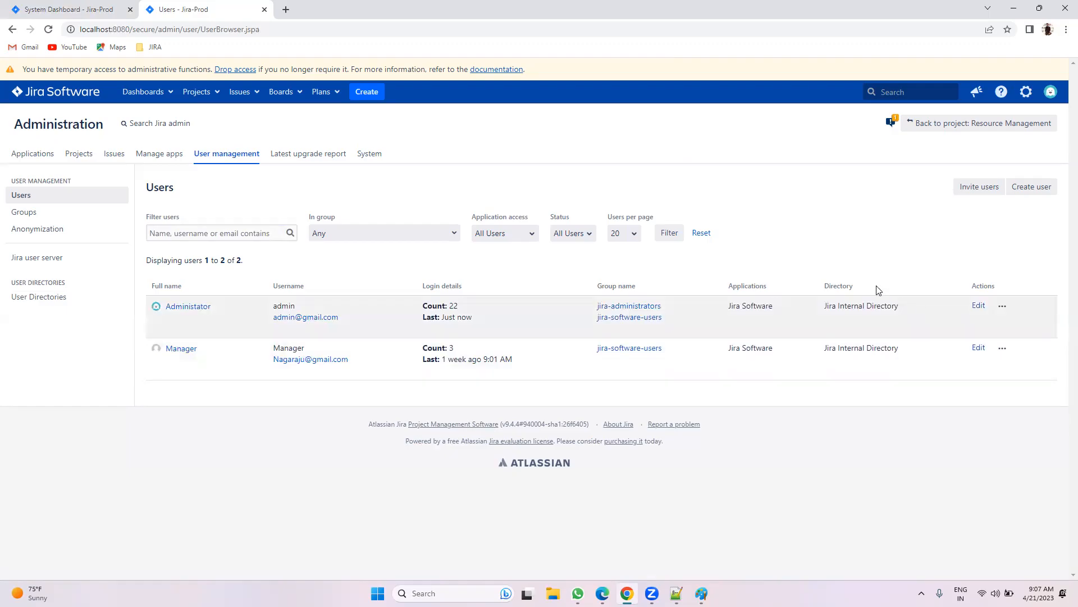
pyautogui.moveTo(868, 288); pyautogui.dragTo(819, 291)
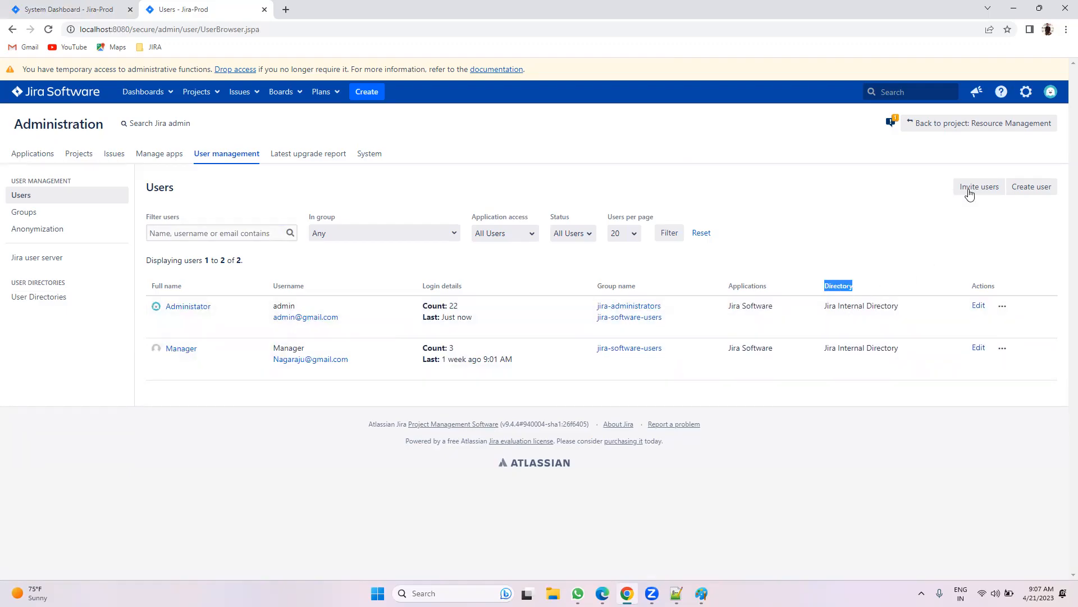
pyautogui.click(865, 291)
pyautogui.click(979, 305)
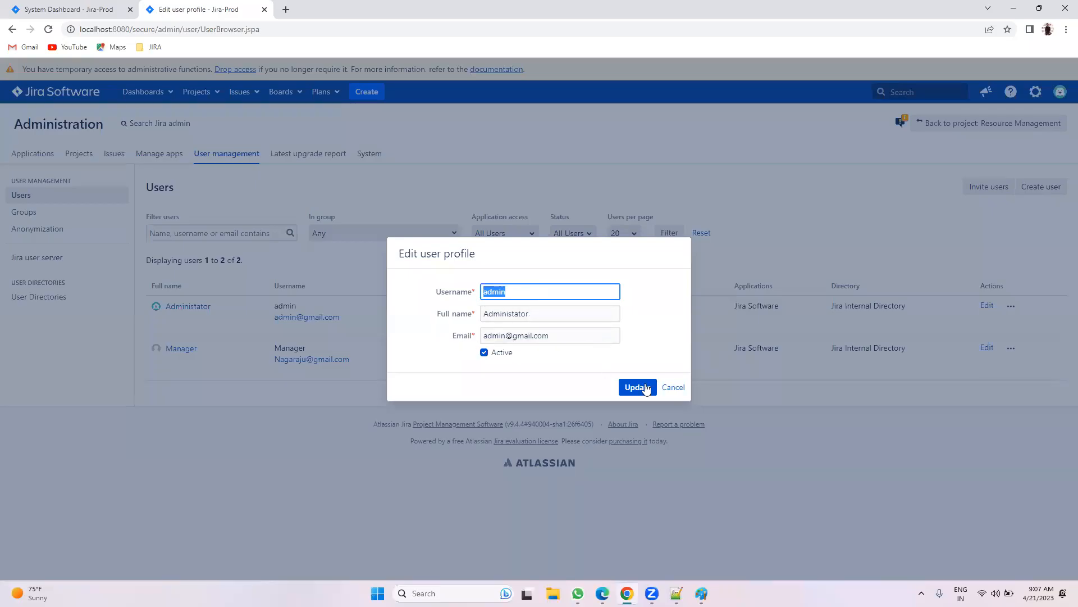
pyautogui.click(671, 388)
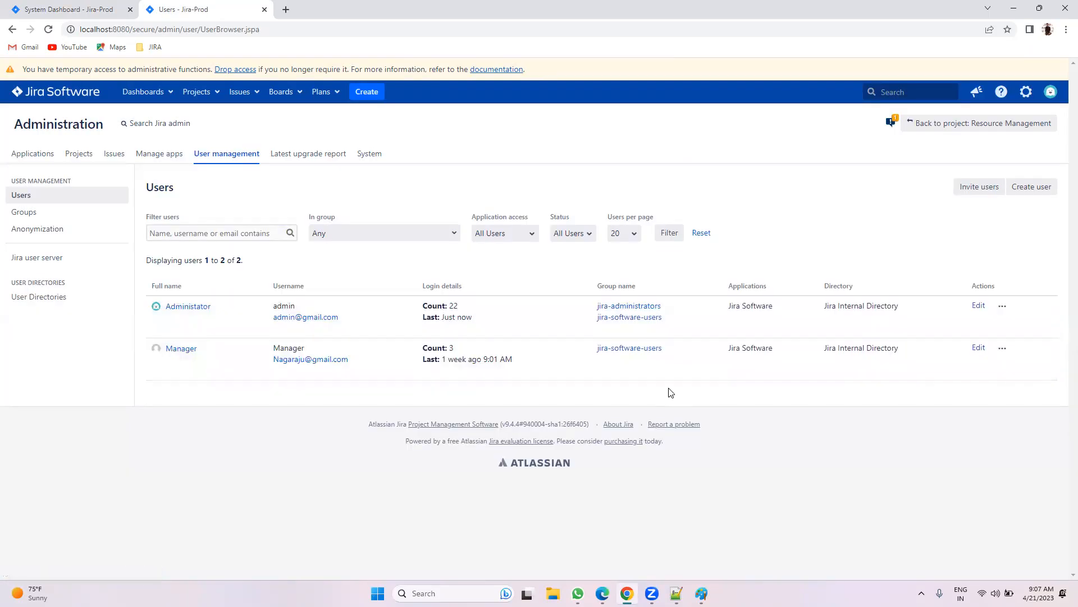
pyautogui.click(978, 347)
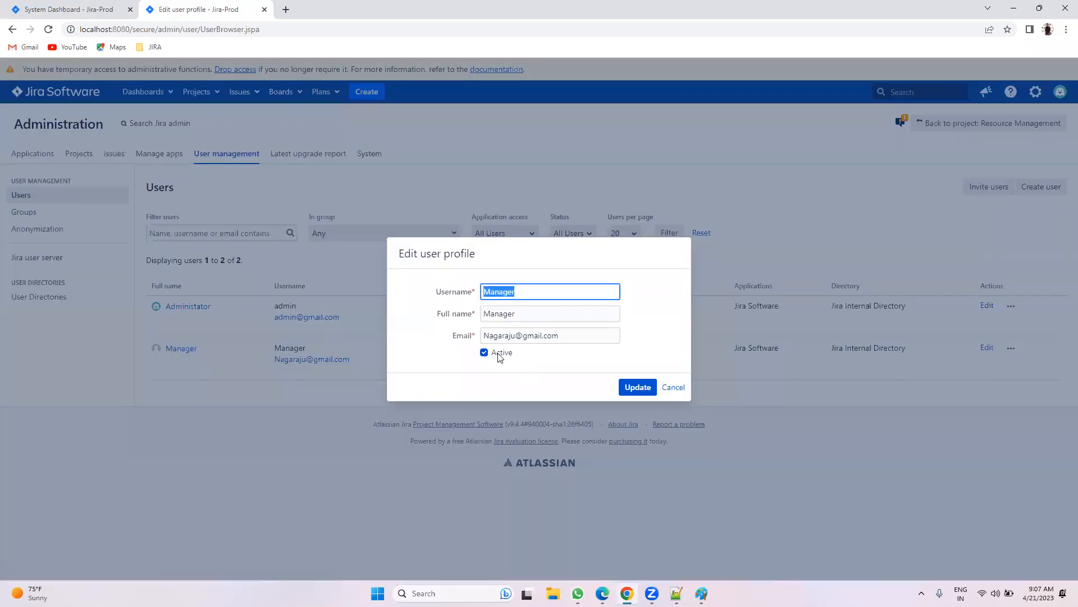
pyautogui.click(672, 388)
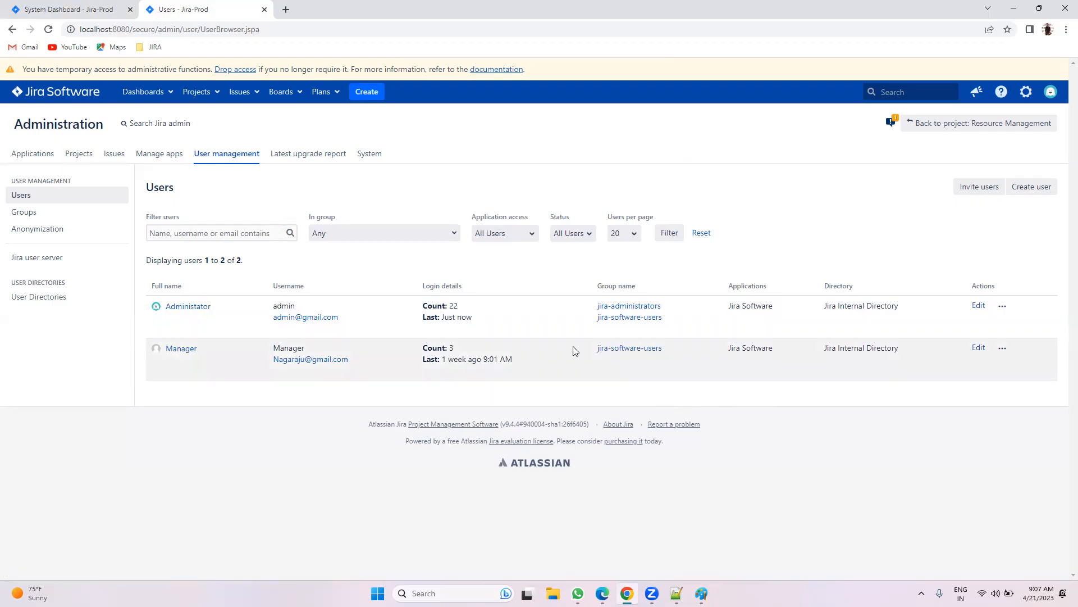
pyautogui.click(1003, 349)
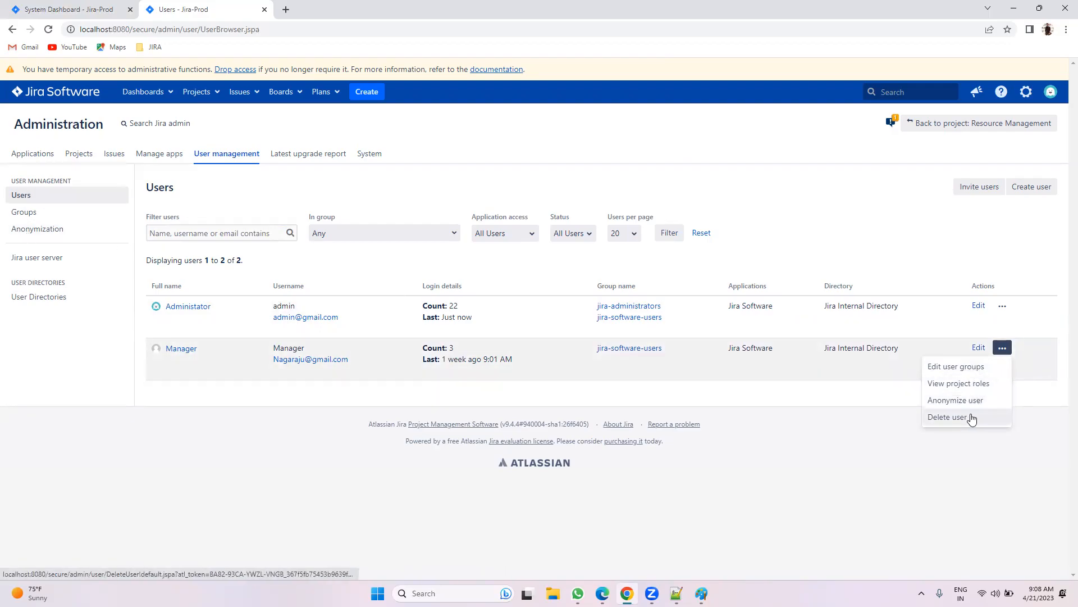
pyautogui.click(806, 389)
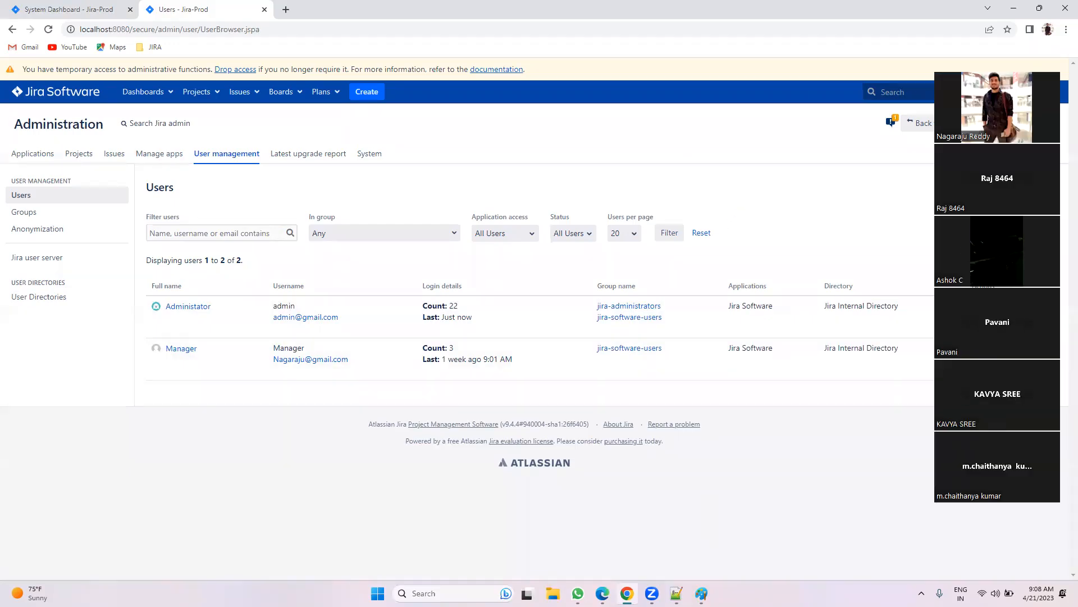
# Step: Write the first note '1. Create user' on line 28 of the Notepad++ file
pyautogui.hotkey('alt', 'Tab')
pyautogui.write('- Create use')
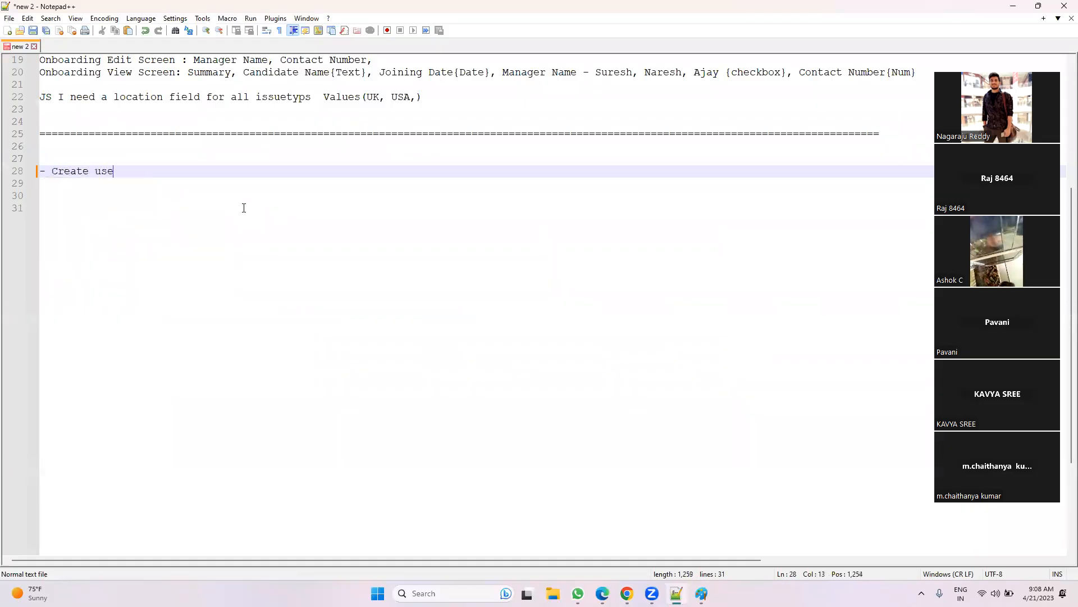
pyautogui.write('r')
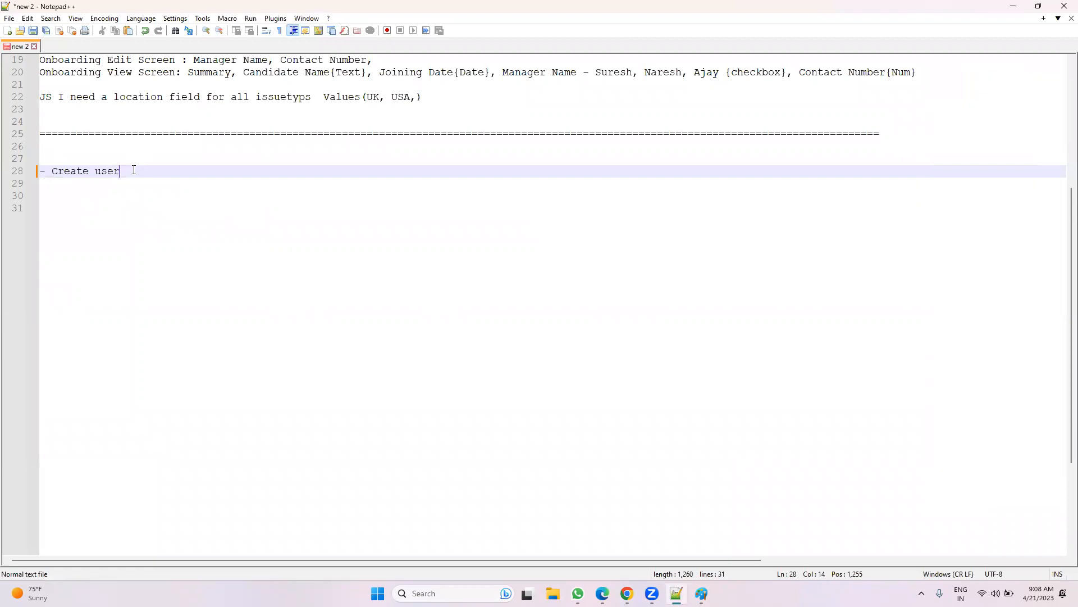
pyautogui.click(46, 171)
pyautogui.press('BackSpace')
pyautogui.write('1.')
# Step: Add '2. Invite User - Email we need' below it and append '- create' to the first note
pyautogui.click(173, 160)
pyautogui.click(175, 170)
pyautogui.press('Return')
pyautogui.write('2. Invite User')
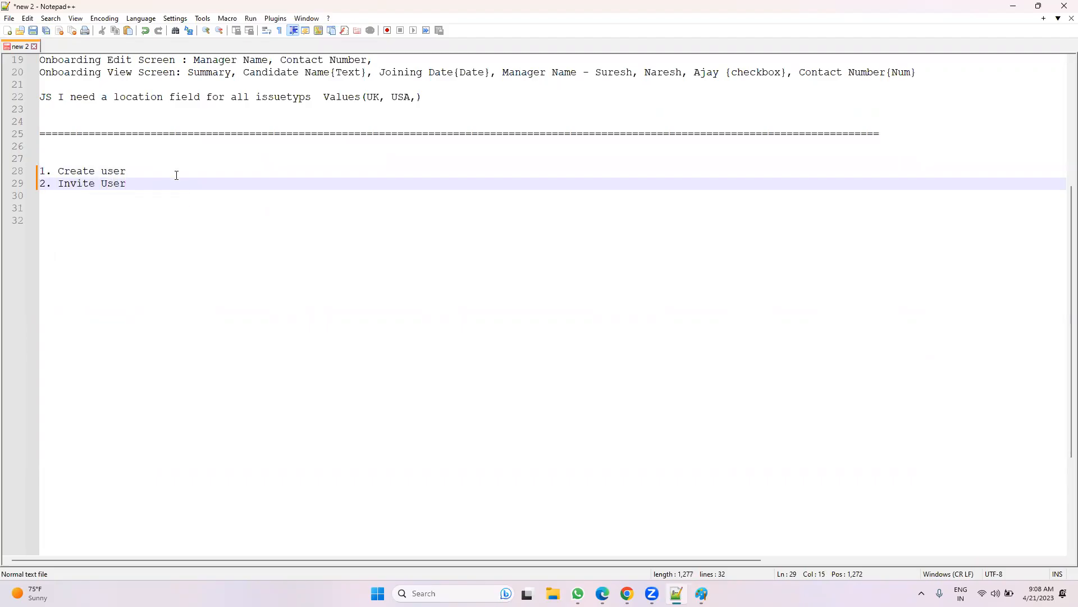
pyautogui.write(' - Email we need')
pyautogui.click(170, 168)
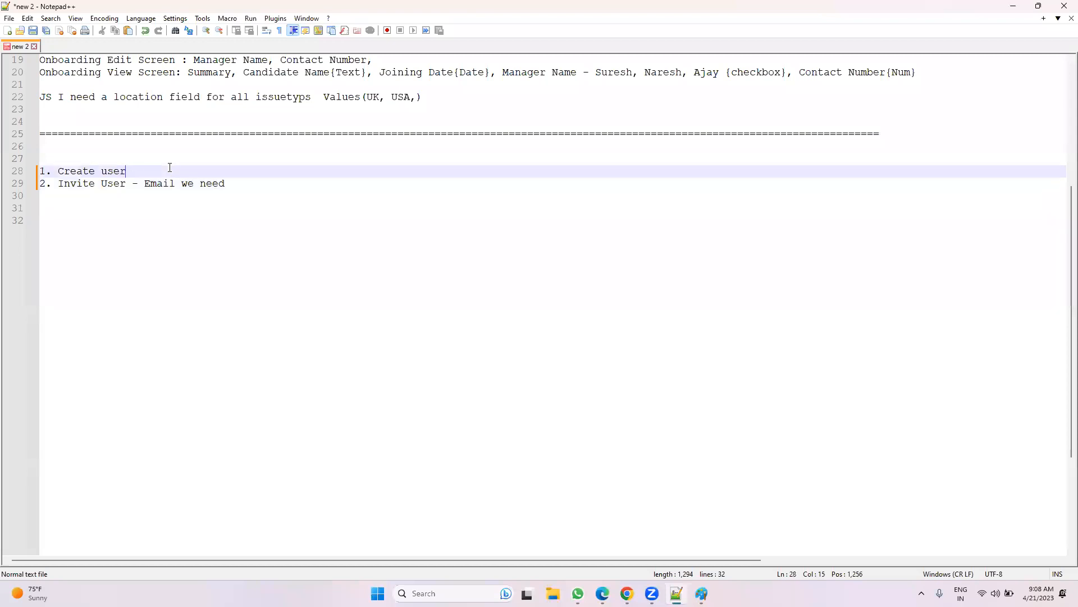
pyautogui.write('- ')
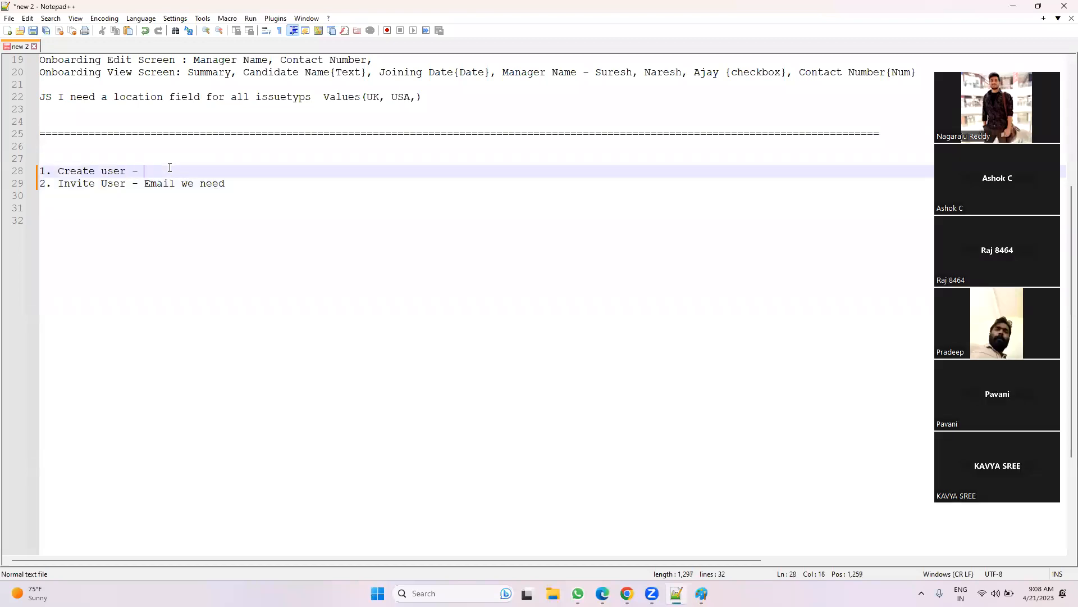
pyautogui.write('create')
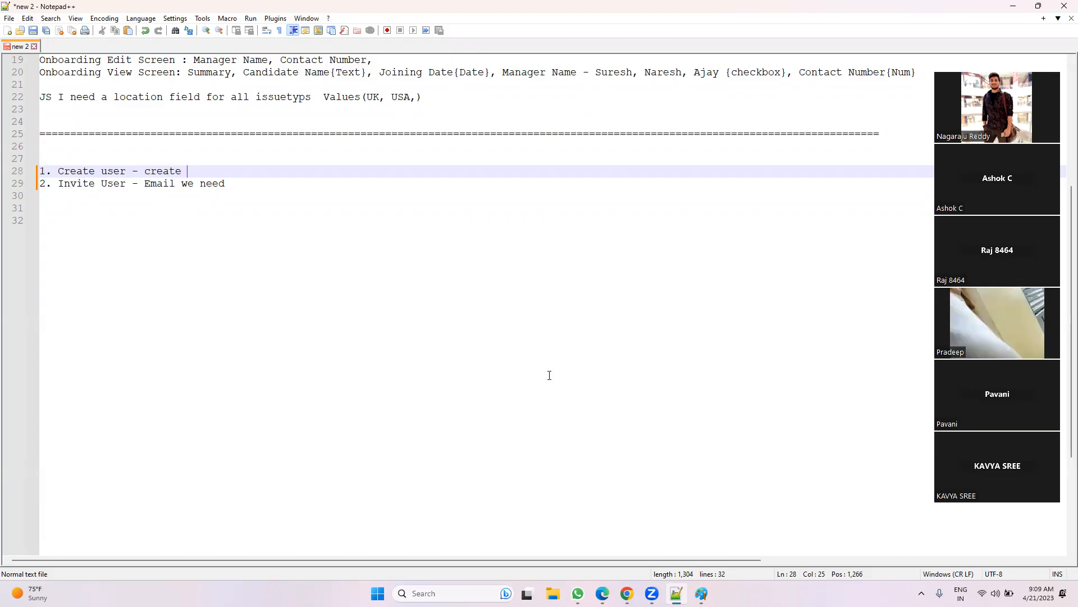
# Step: Append '3. User Directory' below the two numbered notes, then return to Chrome's Jira page
pyautogui.moveTo(257, 185); pyautogui.dragTo(39, 171)
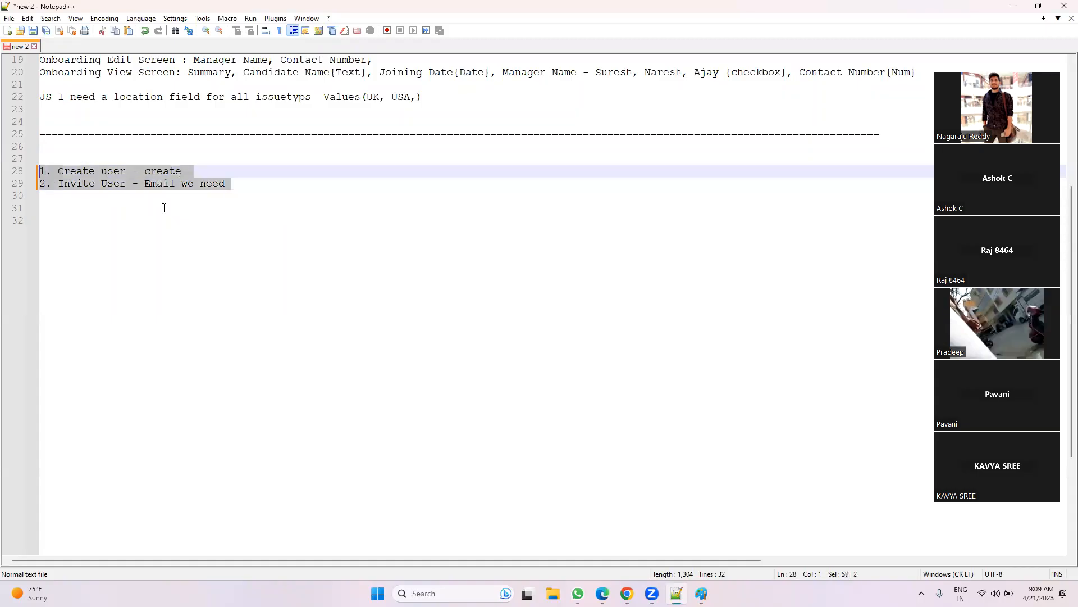
pyautogui.click(269, 180)
pyautogui.press('Return')
pyautogui.press('Return')
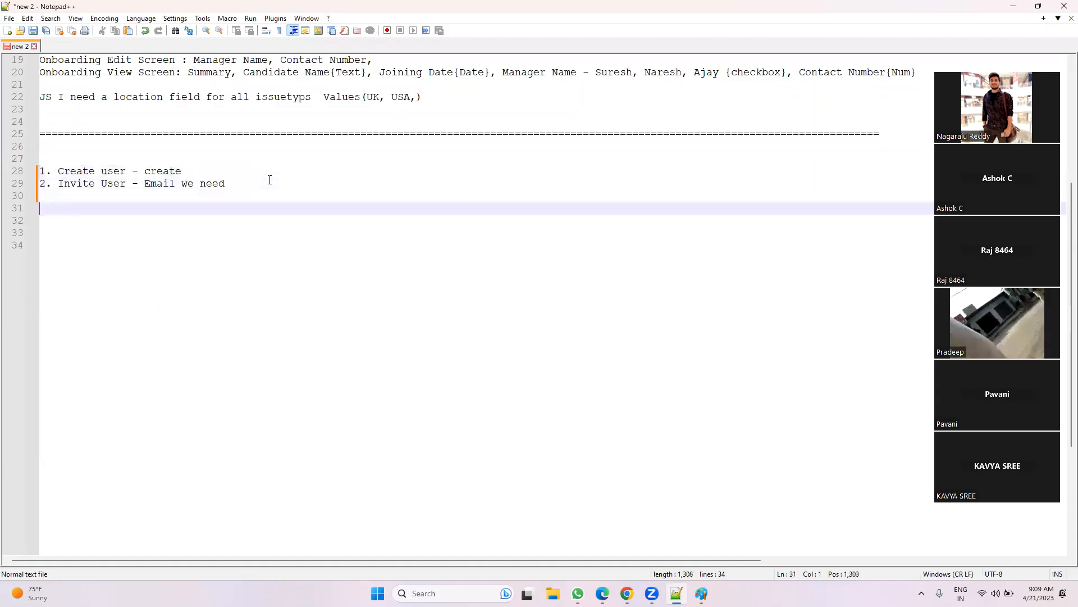
pyautogui.write('3.')
pyautogui.write('Use')
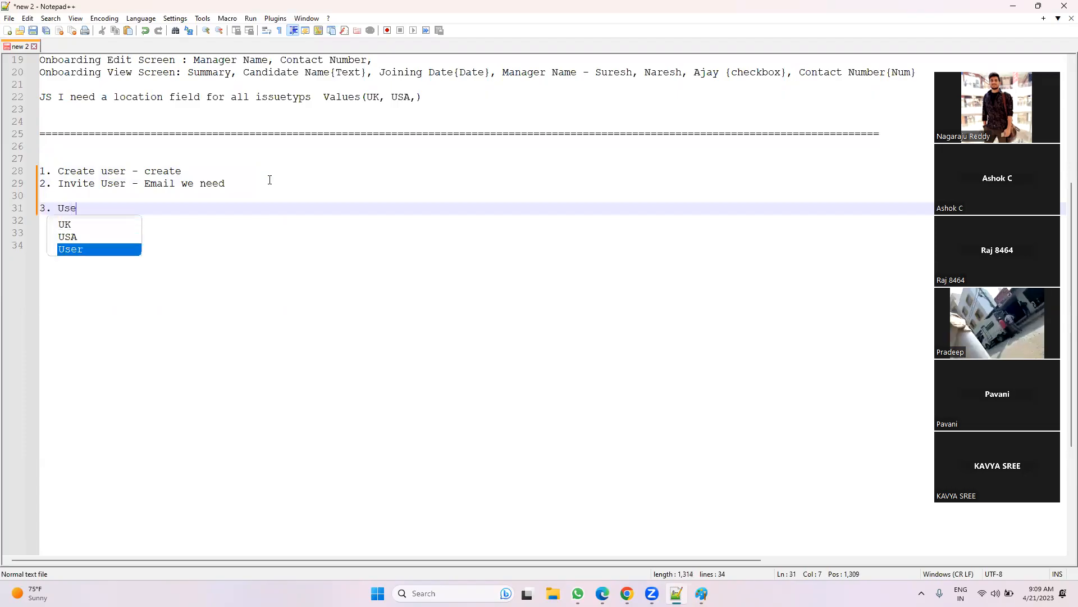
pyautogui.write('r Direct')
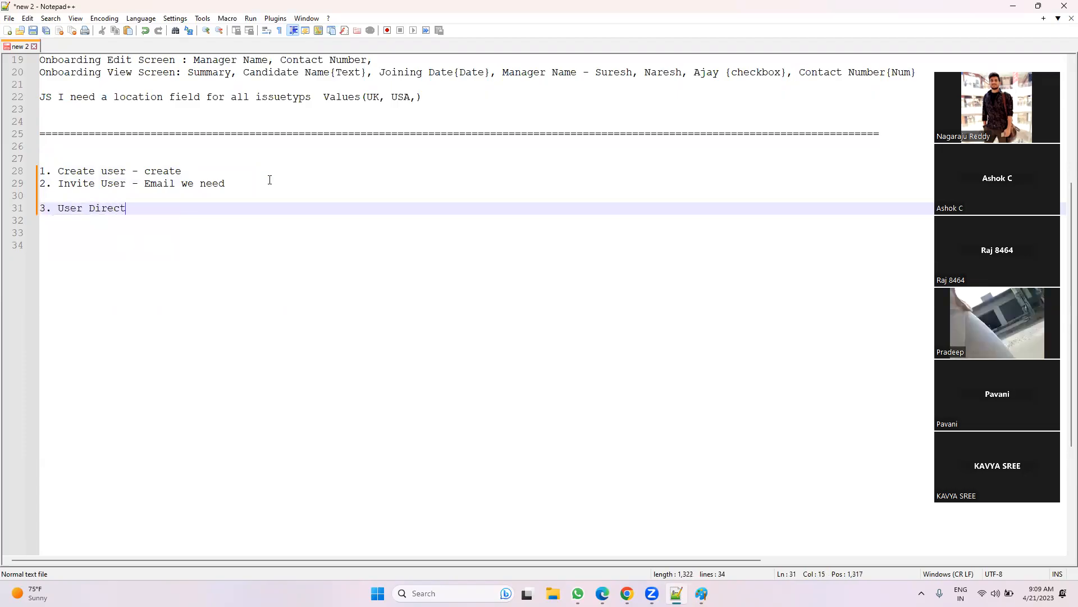
pyautogui.write('ory')
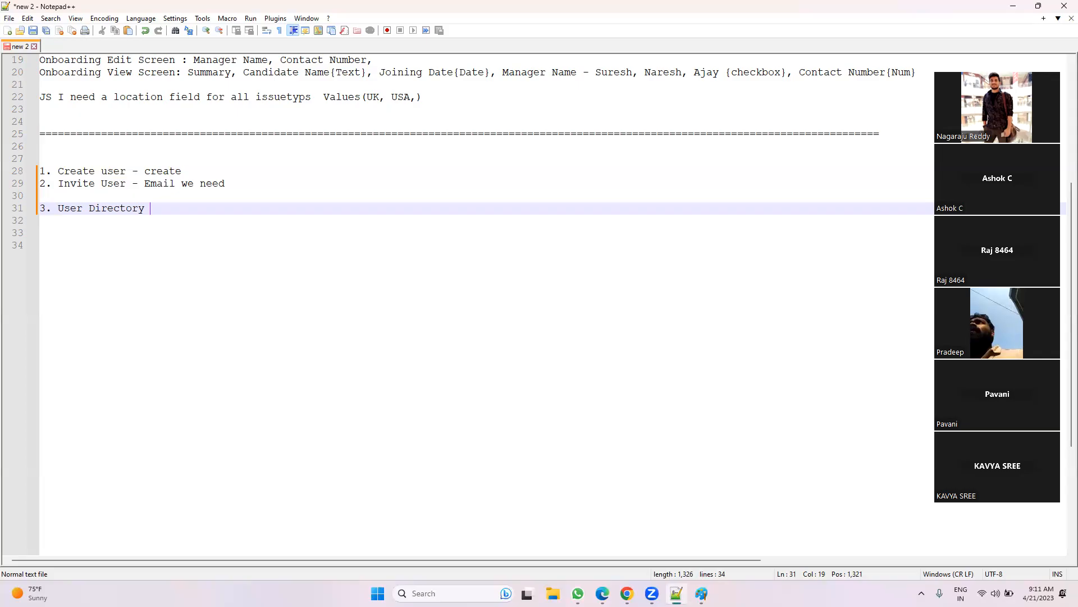
pyautogui.hotkey('alt', 'Tab')
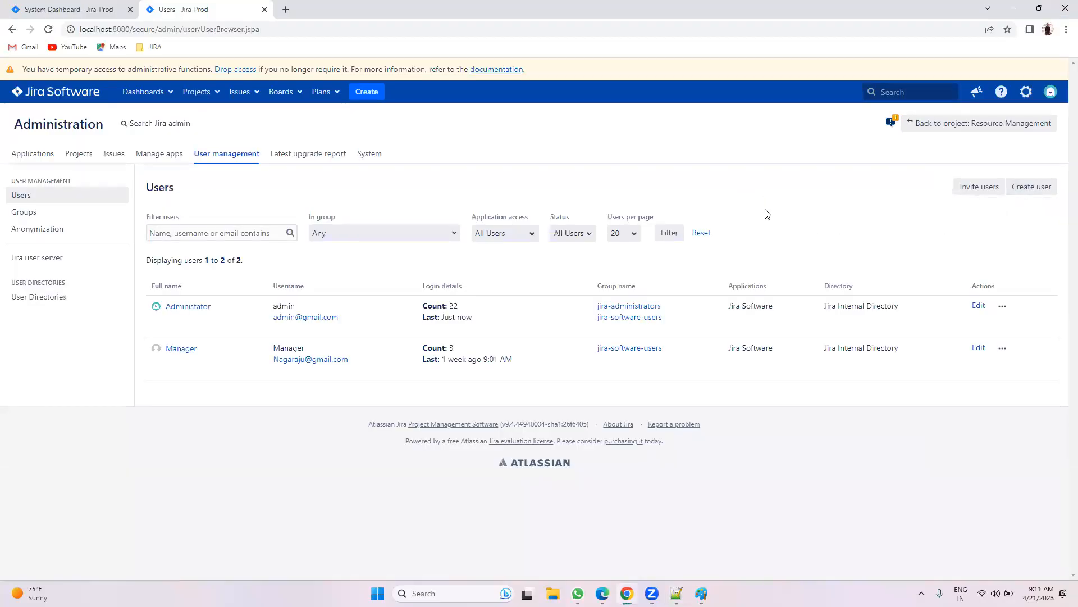
pyautogui.click(60, 305)
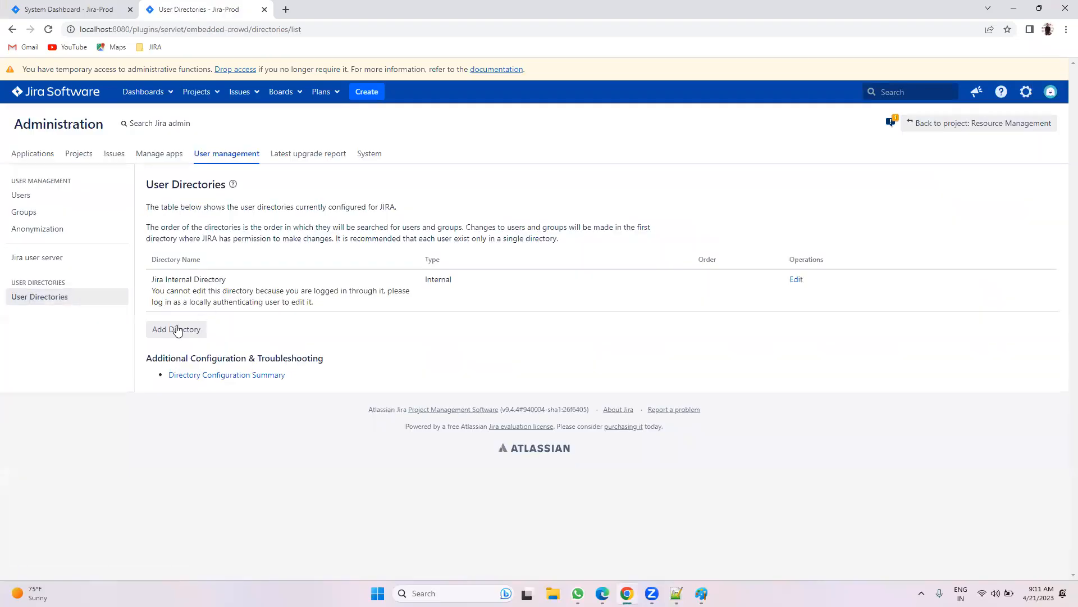
pyautogui.click(175, 330)
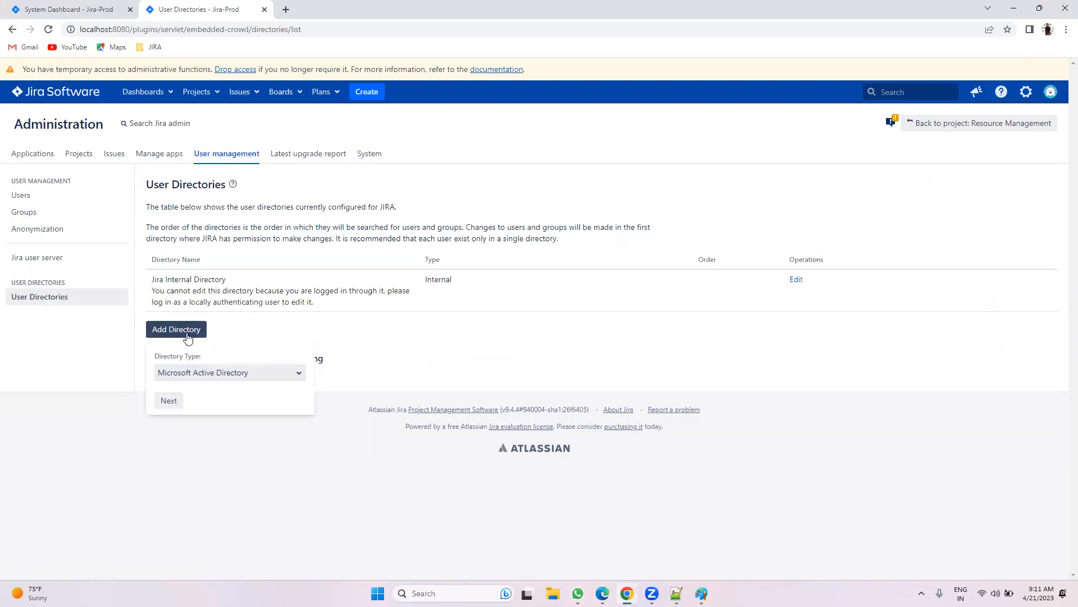
pyautogui.click(181, 374)
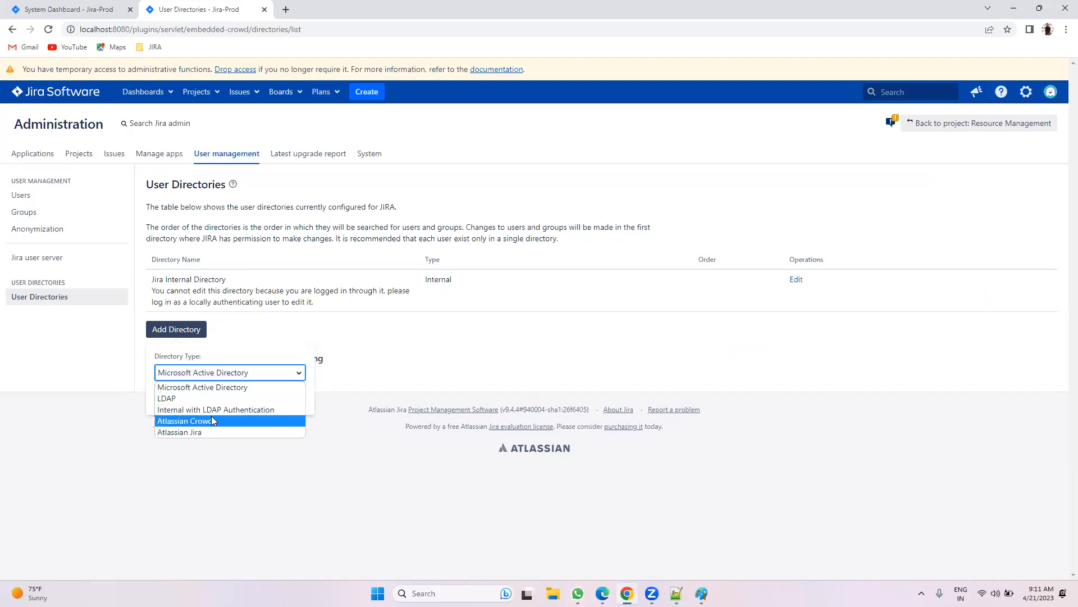
pyautogui.click(189, 456)
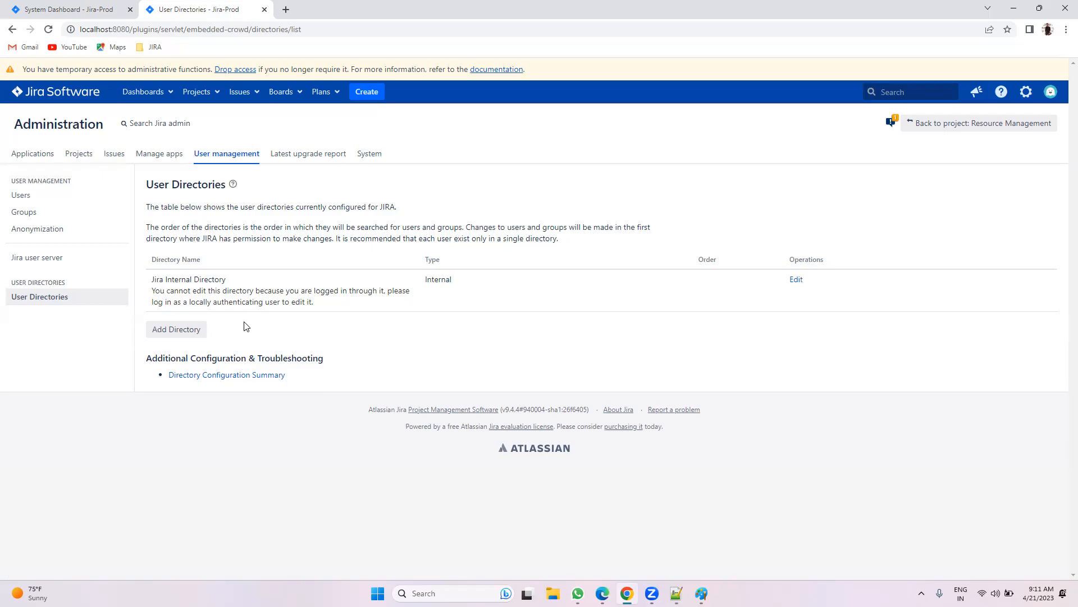
pyautogui.click(32, 198)
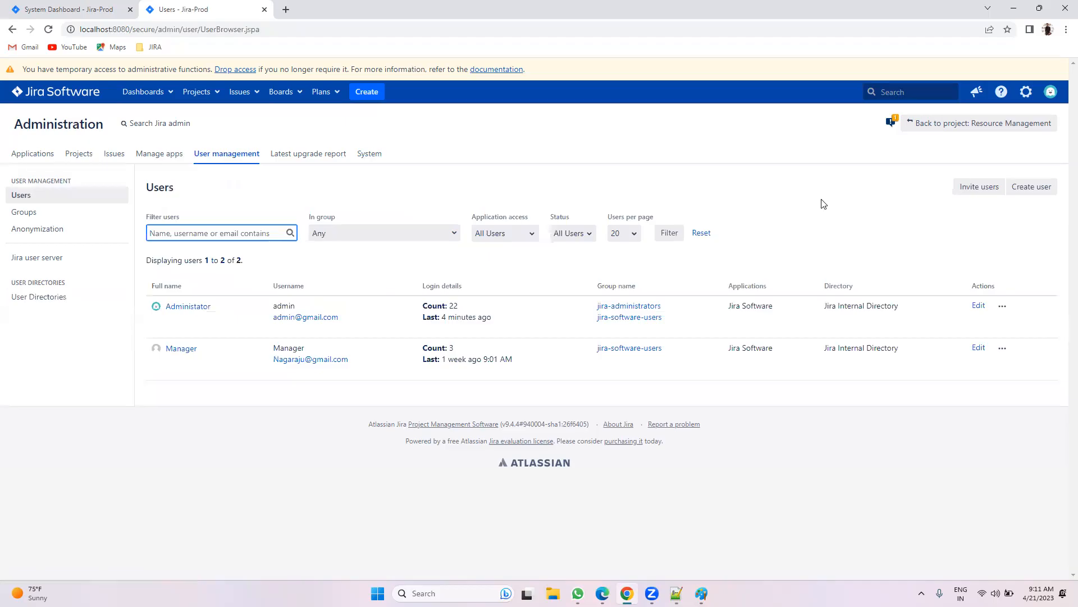
pyautogui.click(974, 191)
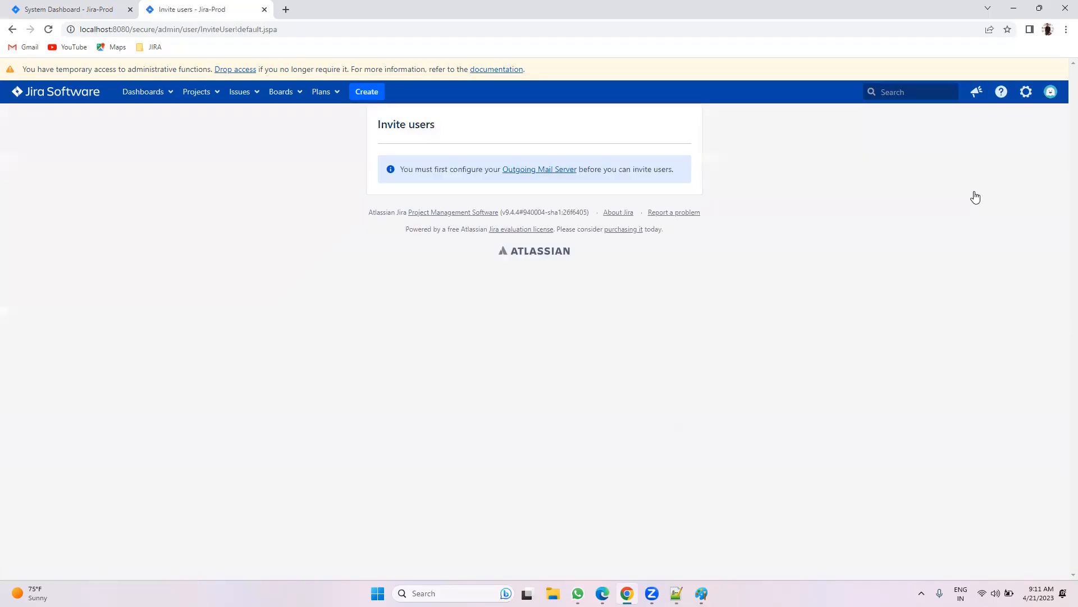
pyautogui.click(12, 29)
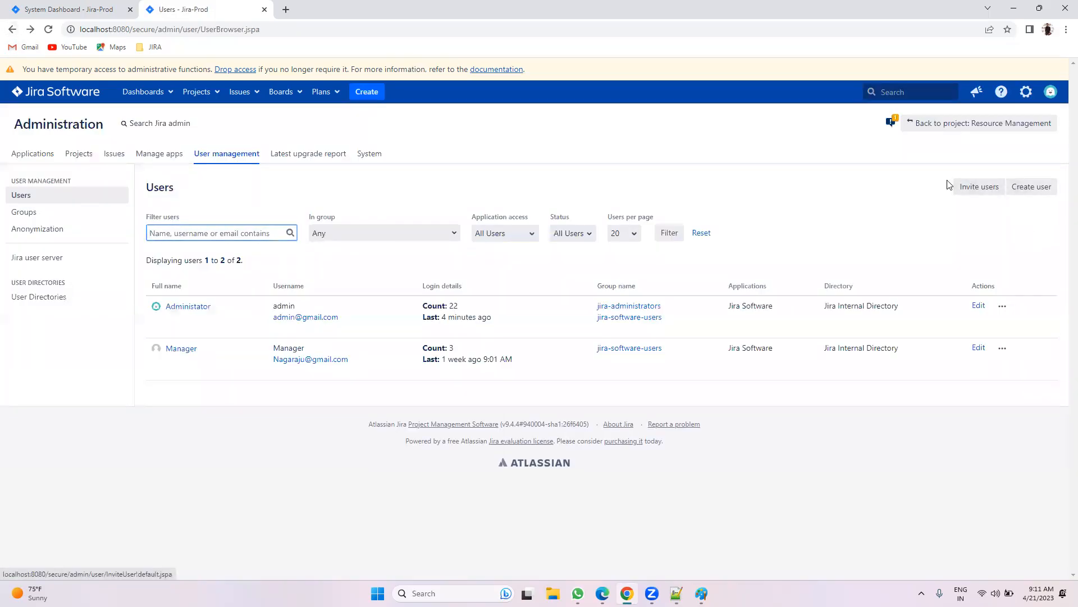
pyautogui.click(977, 188)
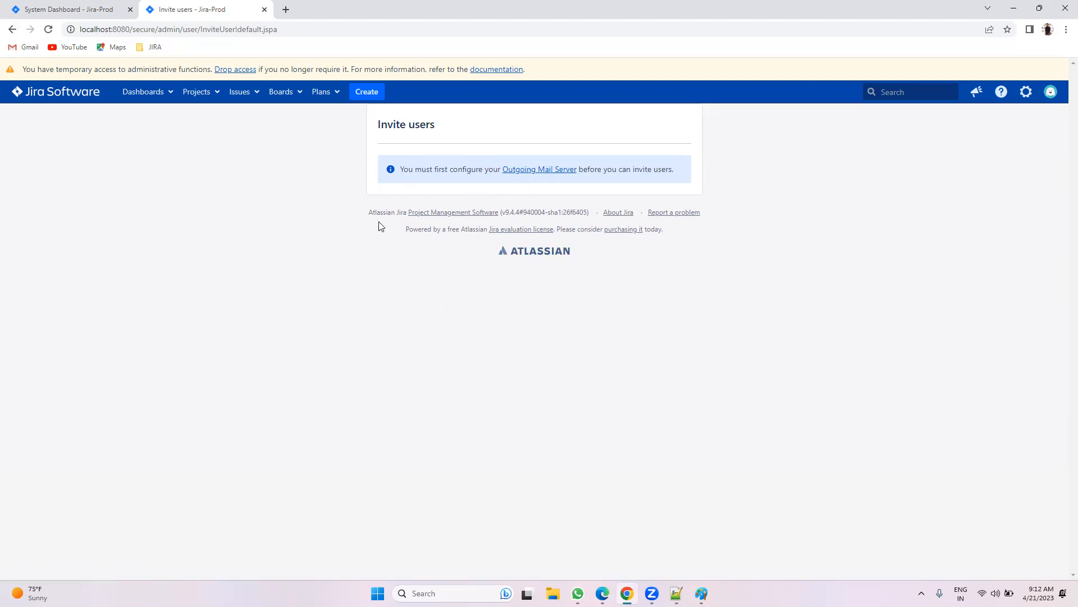
pyautogui.click(12, 30)
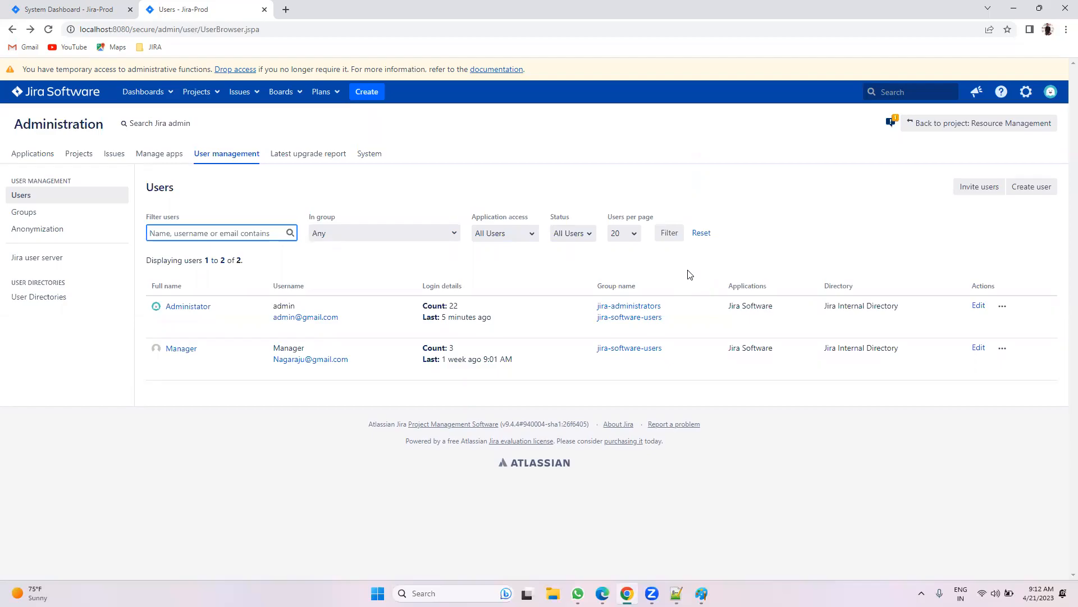
# Step: Start a new user and enter their e-mail address, full name, username and password
pyautogui.click(1024, 183)
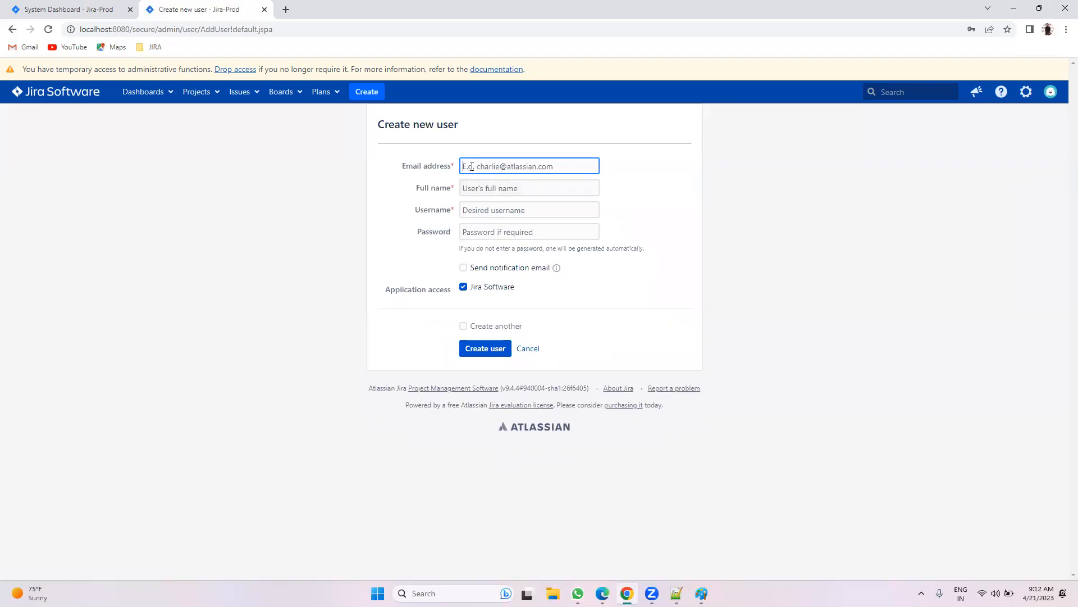
pyautogui.press('Tab')
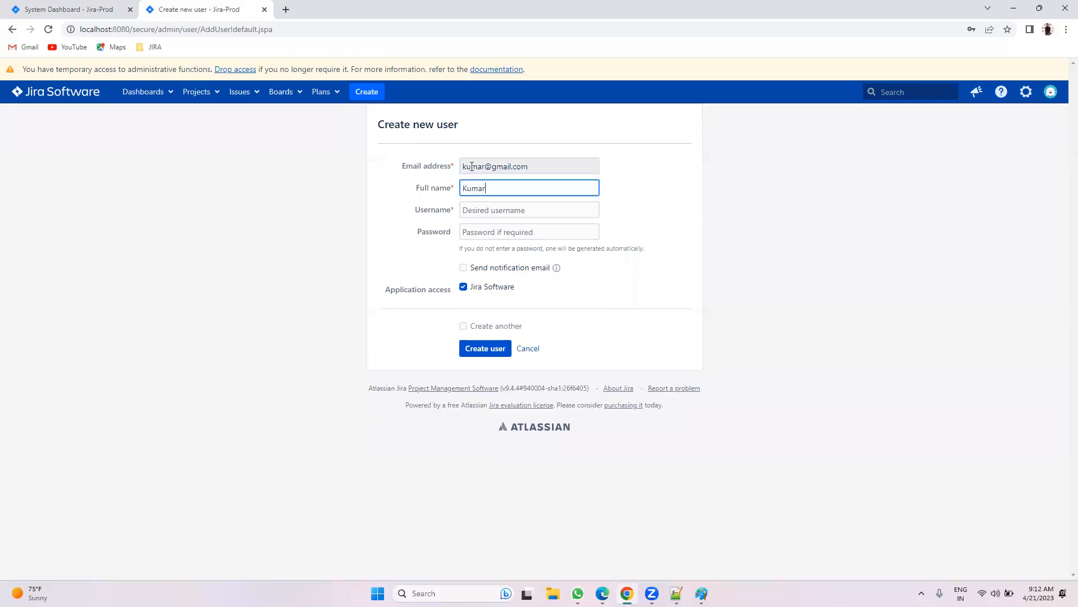
pyautogui.press('Tab')
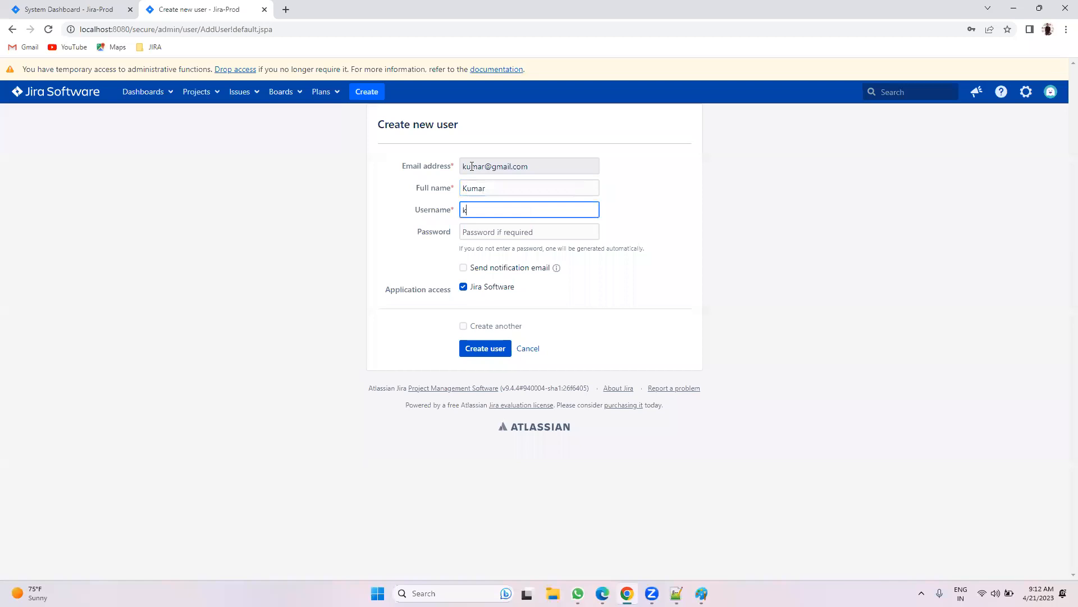
pyautogui.press('Tab')
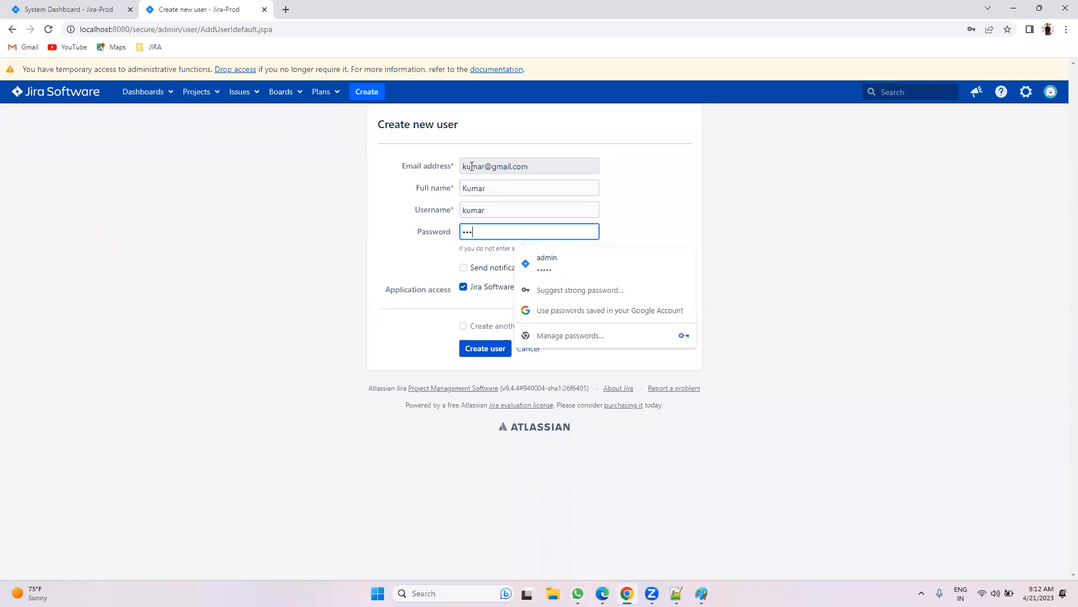
# Step: Create the user with Jira Software access unchecked, dismissing Chrome's password warning and save prompt
pyautogui.click(875, 232)
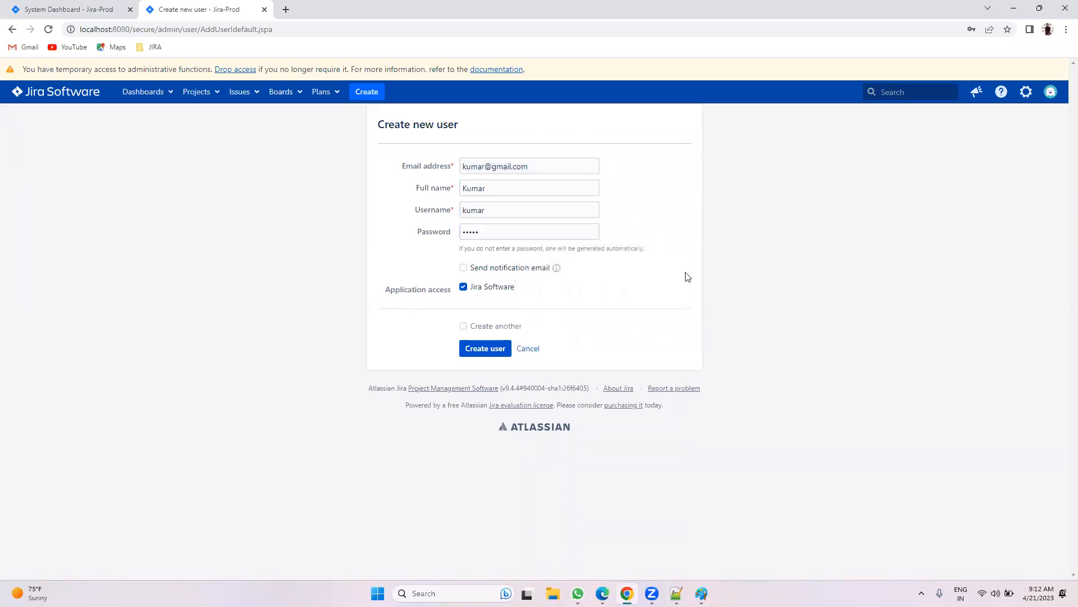
pyautogui.click(498, 288)
pyautogui.click(482, 353)
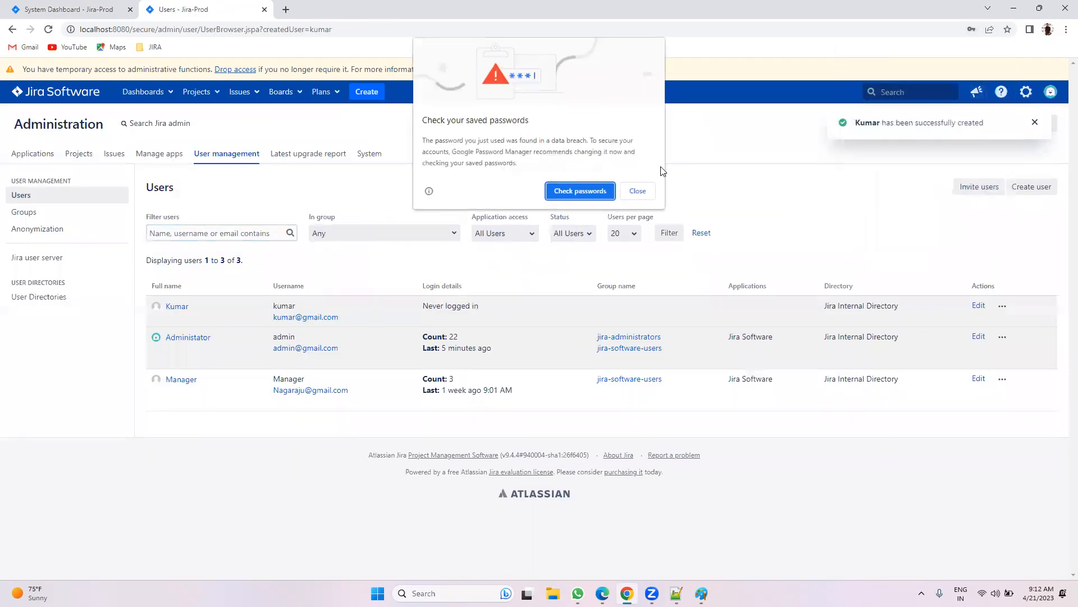
pyautogui.click(637, 191)
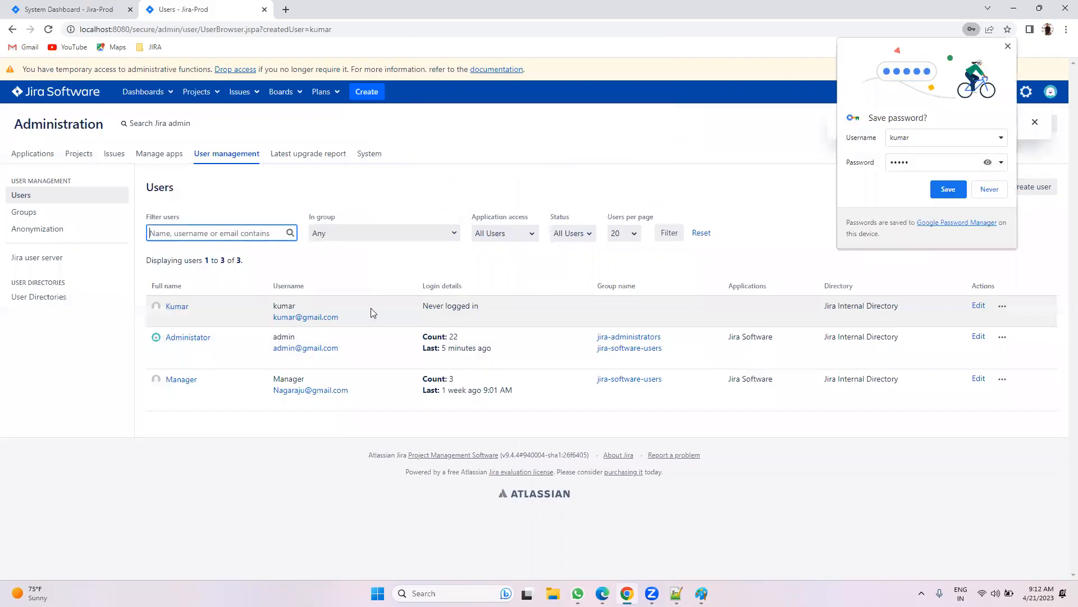
pyautogui.click(989, 190)
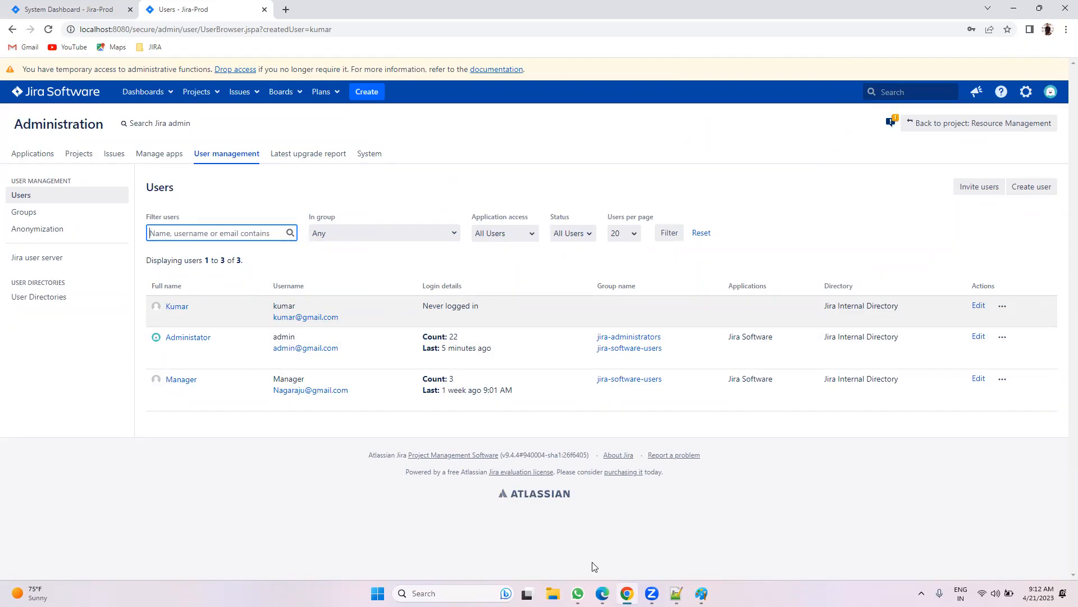
pyautogui.click(602, 593)
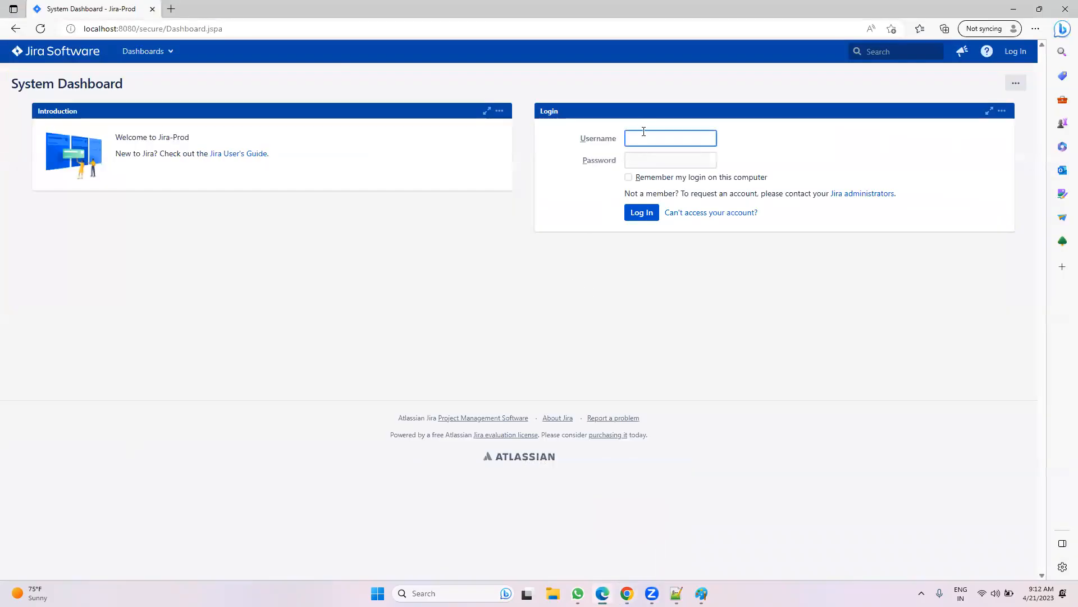
pyautogui.write('kumar')
pyautogui.press('Tab')
pyautogui.write('*****')
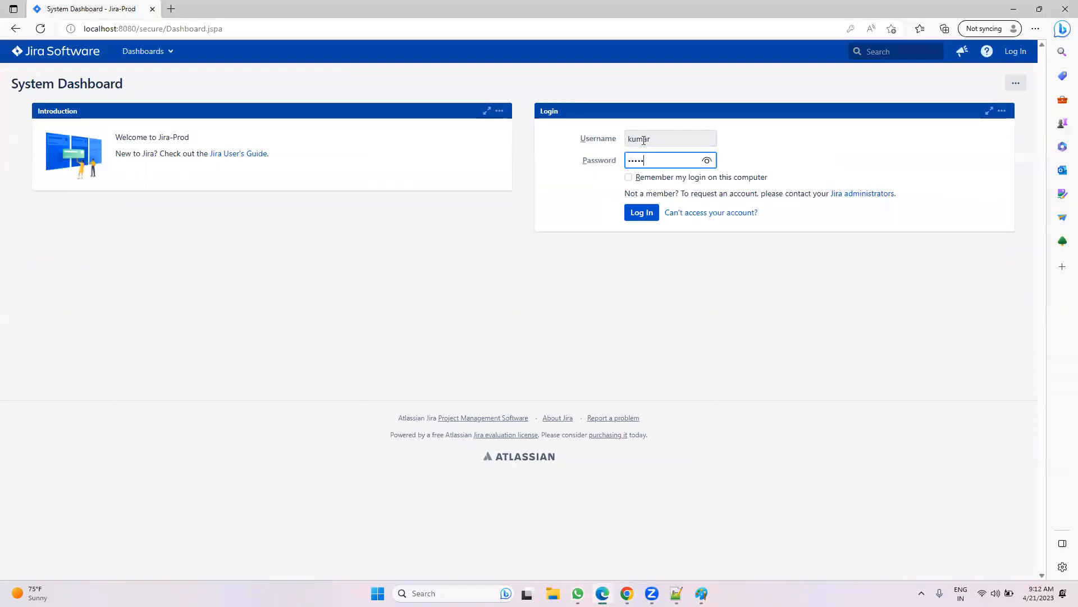
pyautogui.click(640, 216)
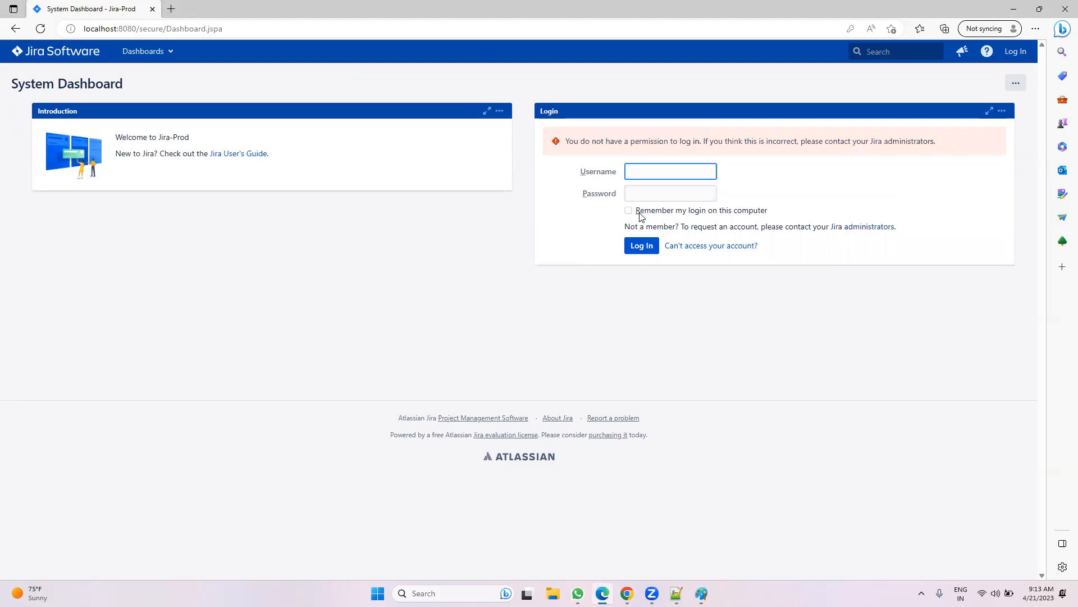
pyautogui.click(627, 593)
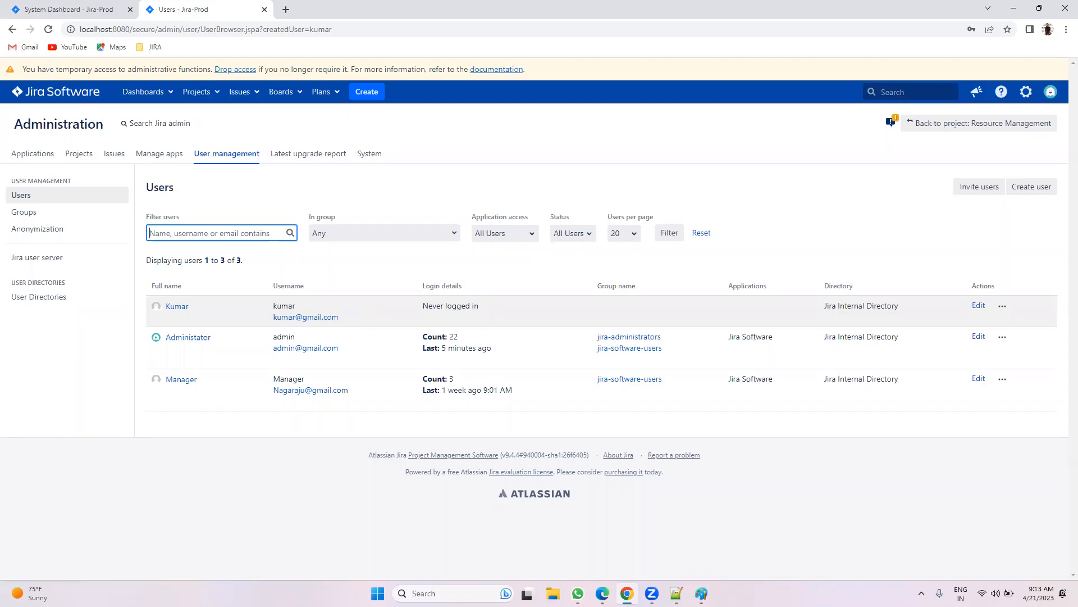
pyautogui.click(602, 593)
pyautogui.click(645, 179)
pyautogui.click(680, 202)
pyautogui.click(658, 191)
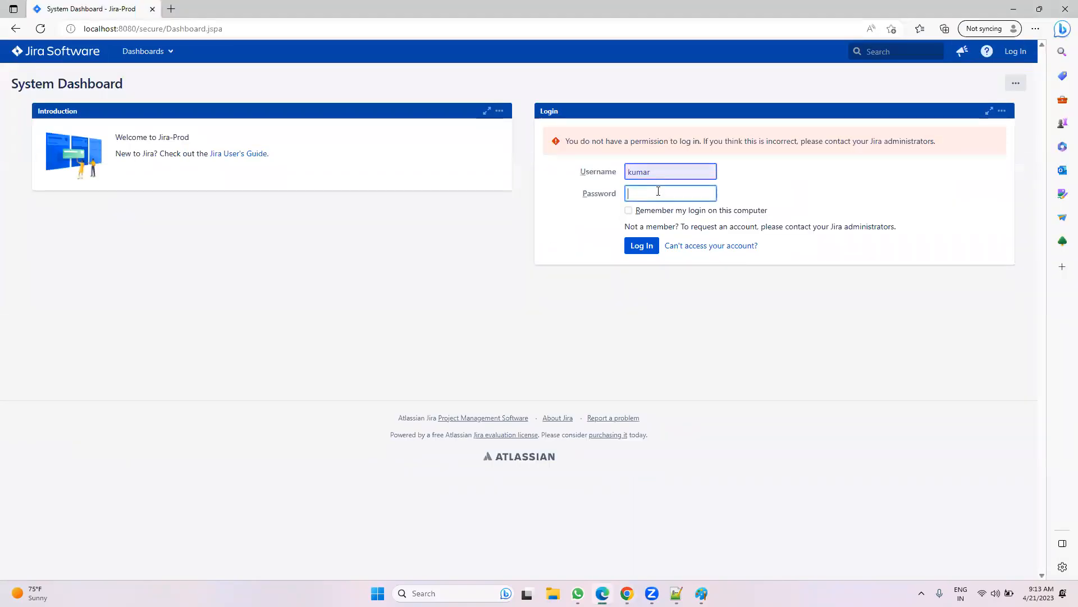
pyautogui.write('kumar')
pyautogui.click(707, 193)
pyautogui.click(641, 245)
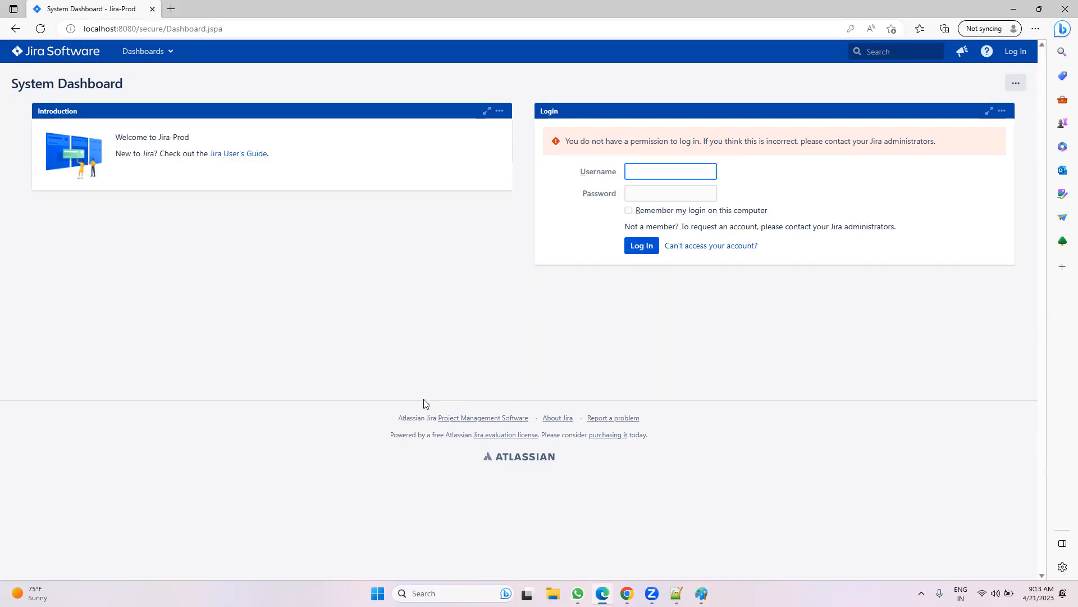
pyautogui.hotkey('alt', 'Tab')
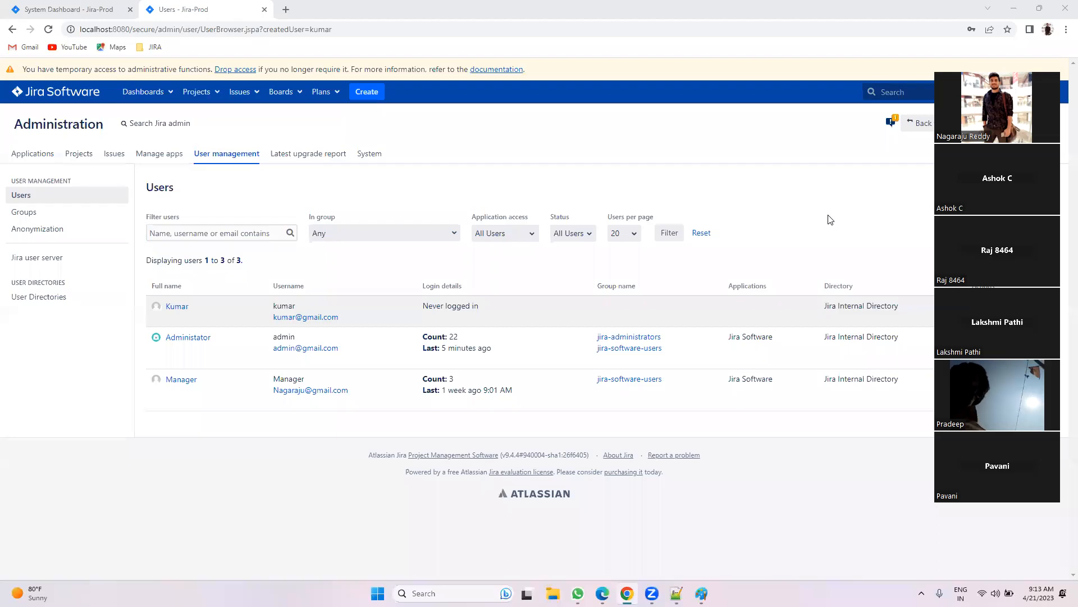
# Step: Leave the three-account Jira Users list and bring the blank Paint canvas forward
pyautogui.click(838, 185)
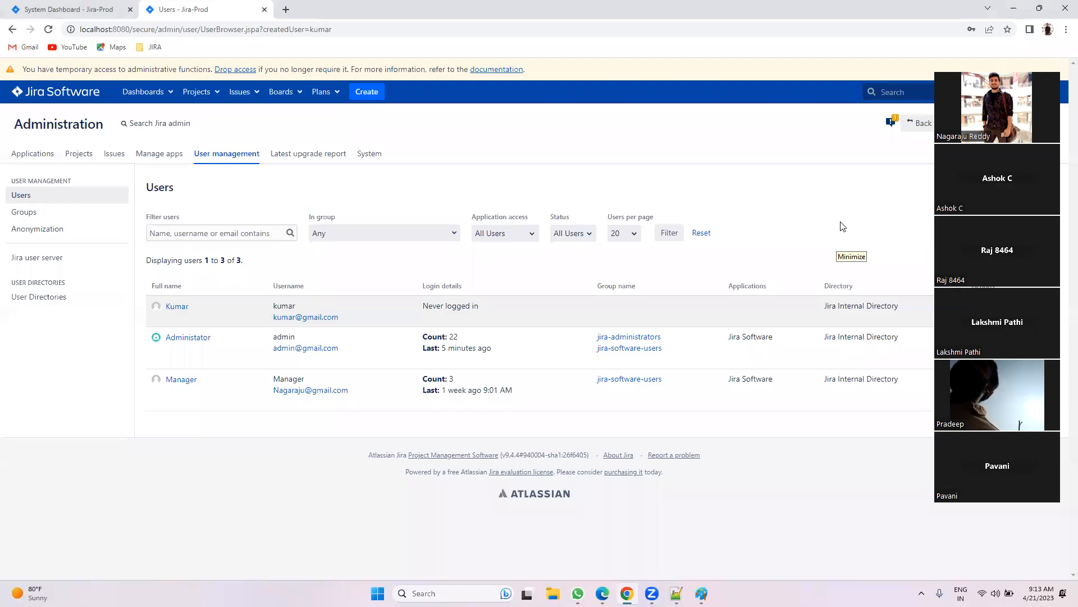
pyautogui.click(843, 227)
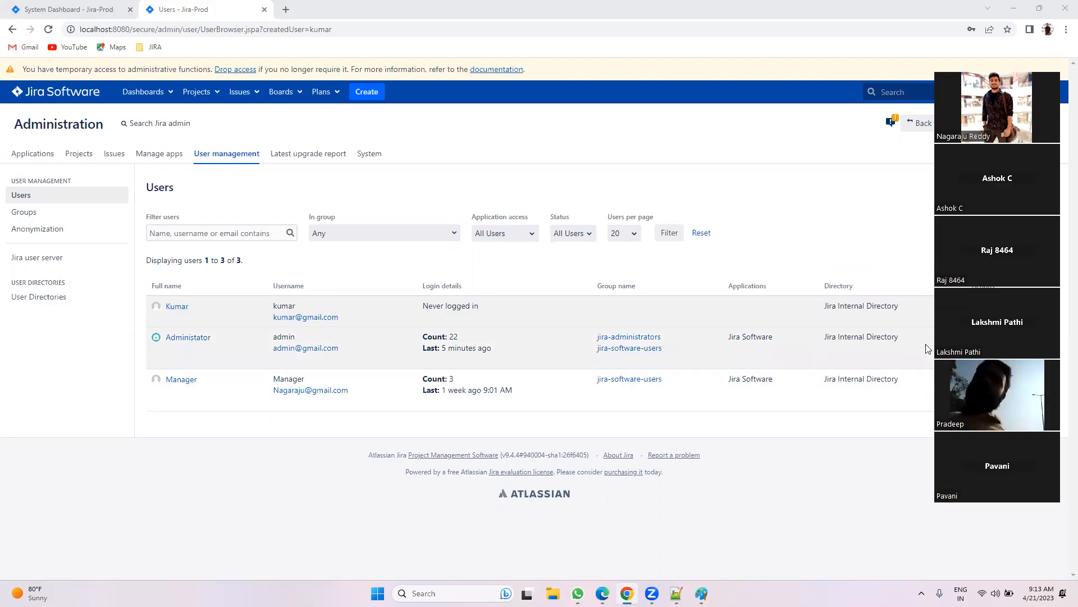
pyautogui.click(769, 189)
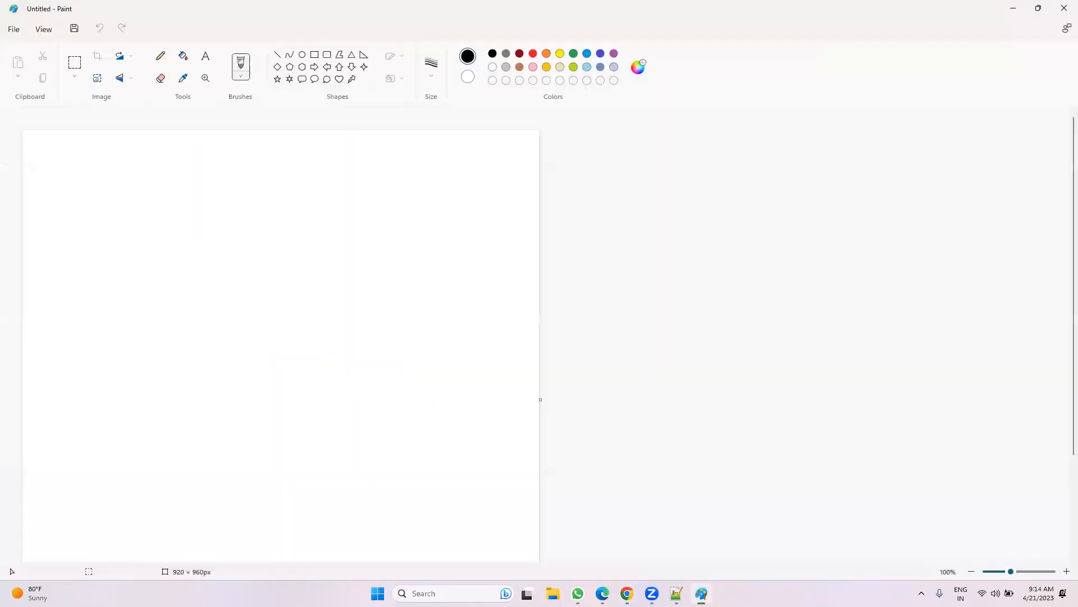
# Step: Draw a horizontal line labelled 'User Directory', with 'Organization 10k' written above it
pyautogui.click(160, 55)
pyautogui.click(119, 262)
pyautogui.click(277, 54)
pyautogui.moveTo(105, 276); pyautogui.dragTo(252, 276)
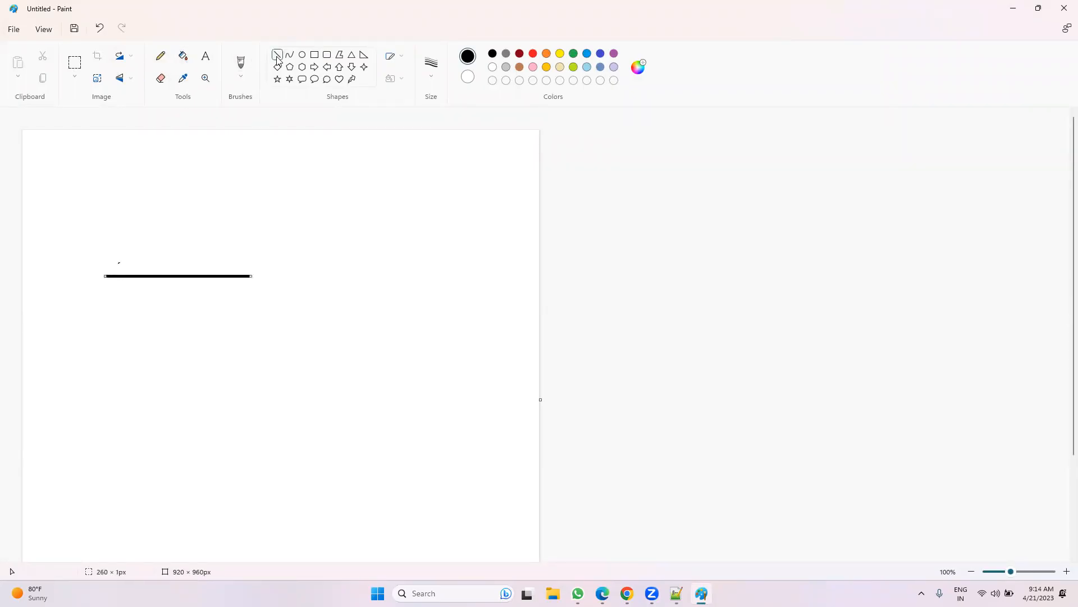
pyautogui.click(52, 259)
pyautogui.write('User Directory')
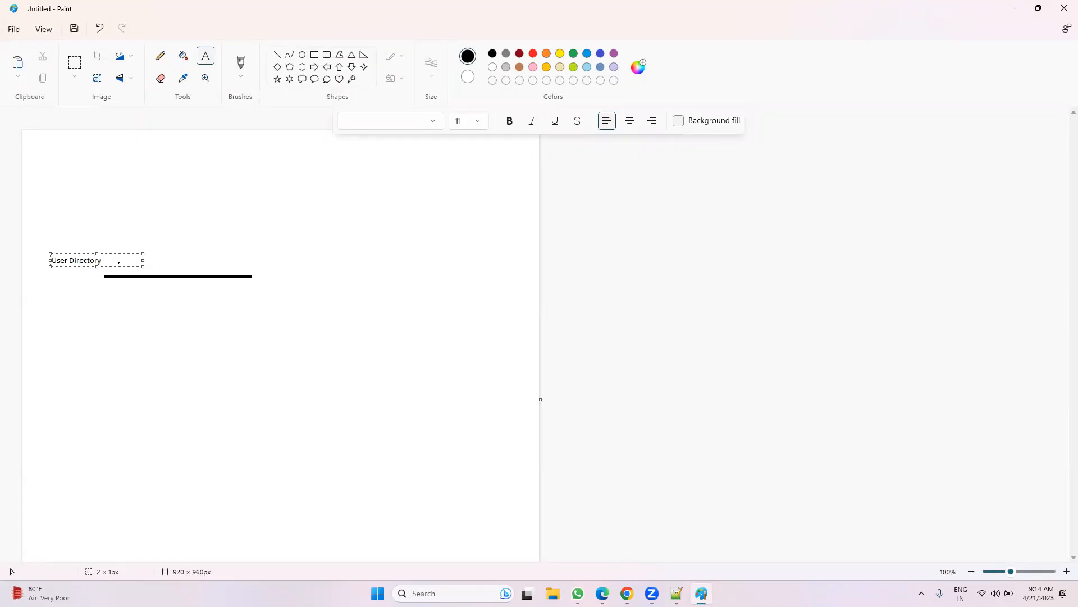
pyautogui.click(62, 240)
pyautogui.click(54, 247)
pyautogui.write('Organization 10k')
pyautogui.click(110, 371)
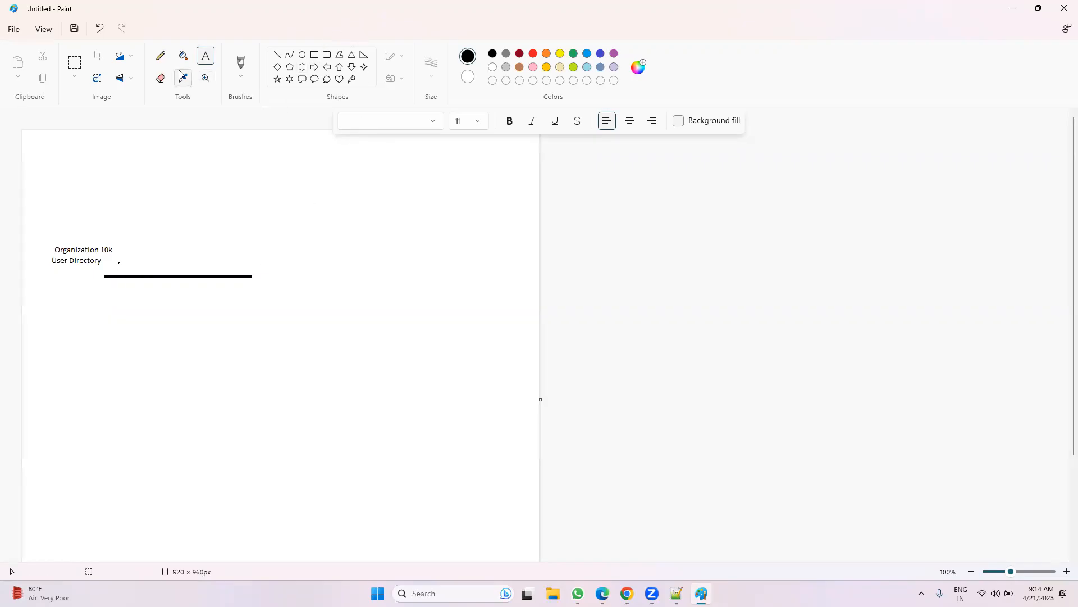
# Step: Add an arrowhead at the line's right end pointing to a 'JIRA' label
pyautogui.click(161, 57)
pyautogui.moveTo(243, 263)
pyautogui.mouseDown()
pyautogui.moveTo(252, 275)
pyautogui.moveTo(224, 298)
pyautogui.mouseUp()
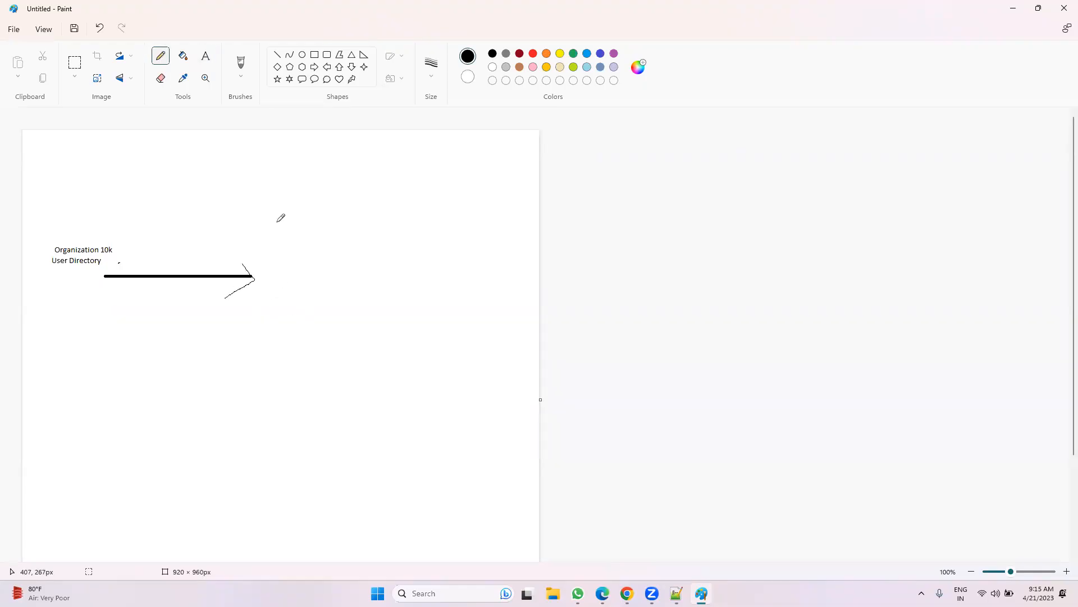
pyautogui.click(214, 58)
pyautogui.click(269, 274)
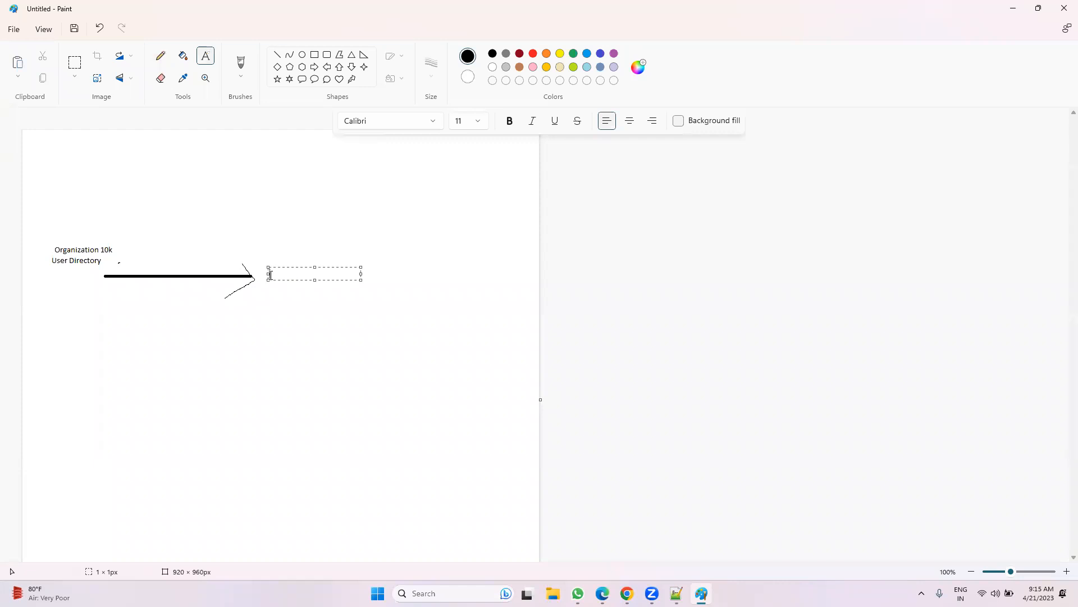
pyautogui.write('JIRA')
# Step: Draw a curved arrow from Organization 10k to JIRA and write '10K JIRA USer' beneath JIRA
pyautogui.click(157, 64)
pyautogui.moveTo(90, 243)
pyautogui.mouseDown()
pyautogui.moveTo(167, 207)
pyautogui.moveTo(259, 251)
pyautogui.moveTo(273, 270)
pyautogui.moveTo(279, 251)
pyautogui.mouseUp()
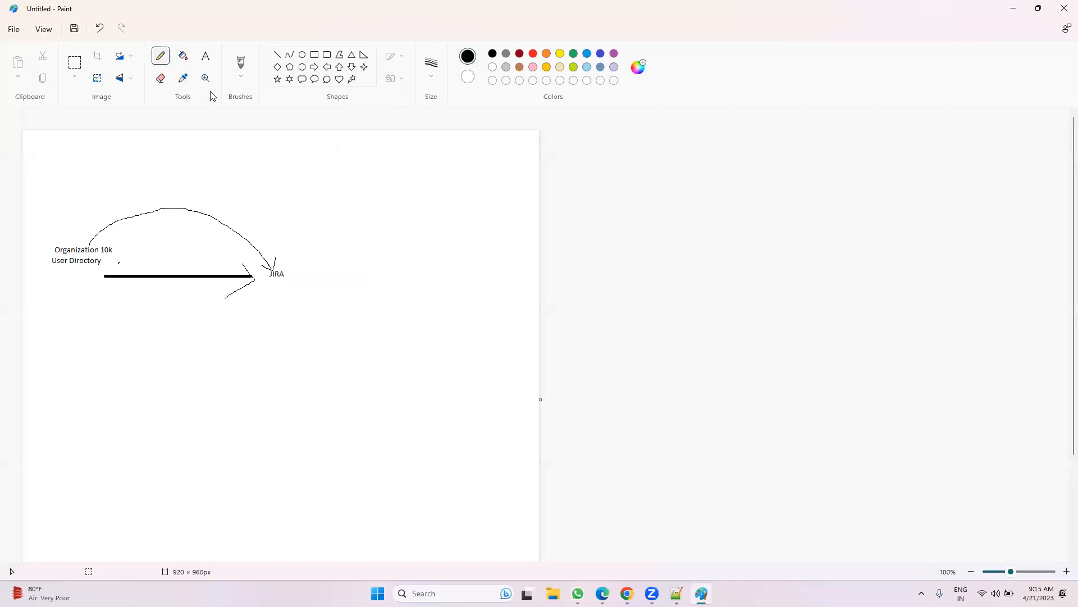
pyautogui.click(200, 60)
pyautogui.click(259, 279)
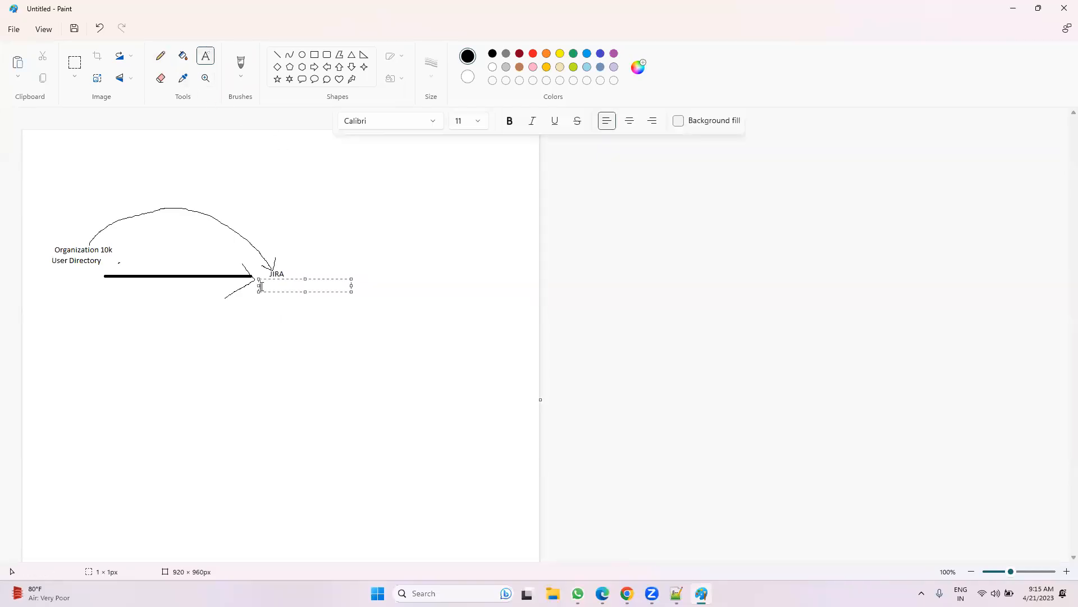
pyautogui.write('10K JIRA USer')
pyautogui.click(276, 342)
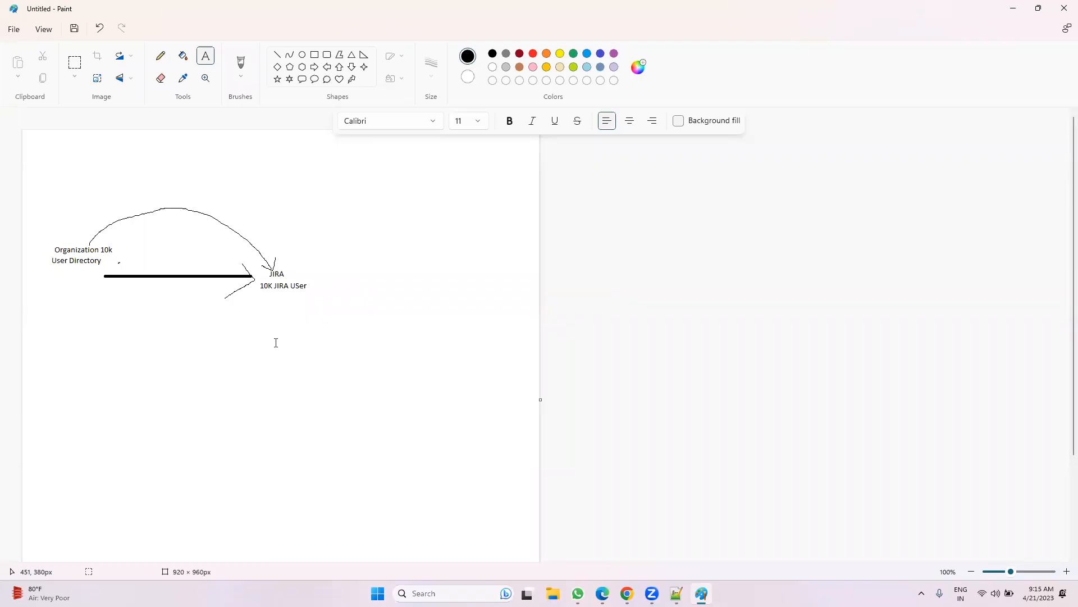
pyautogui.click(277, 55)
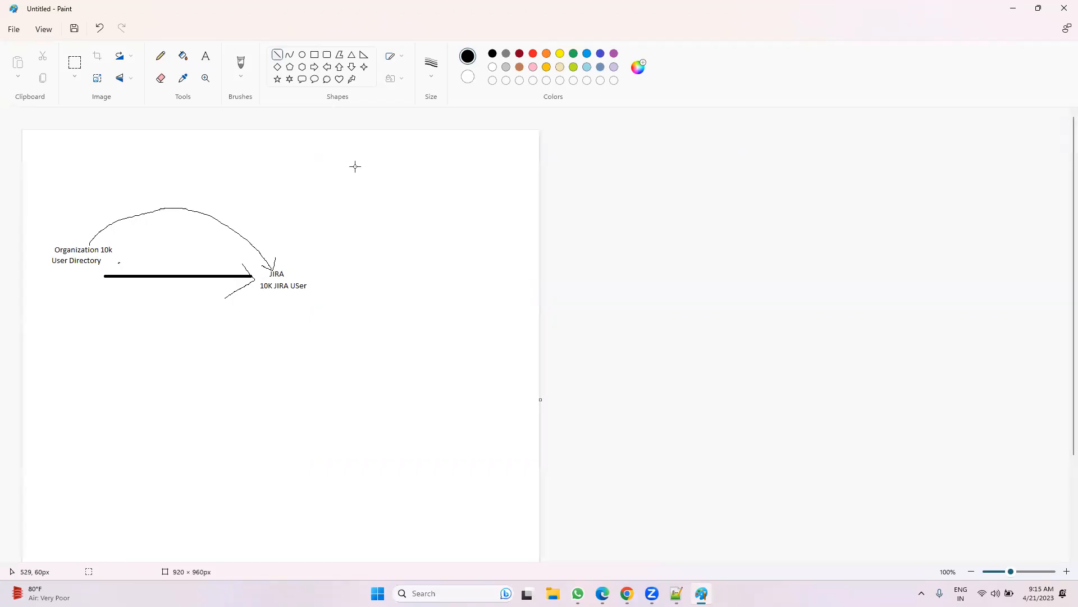
# Step: Draw a vertical line right of JIRA and label it '2k JIRA Licence' underneath
pyautogui.moveTo(366, 162); pyautogui.dragTo(365, 279)
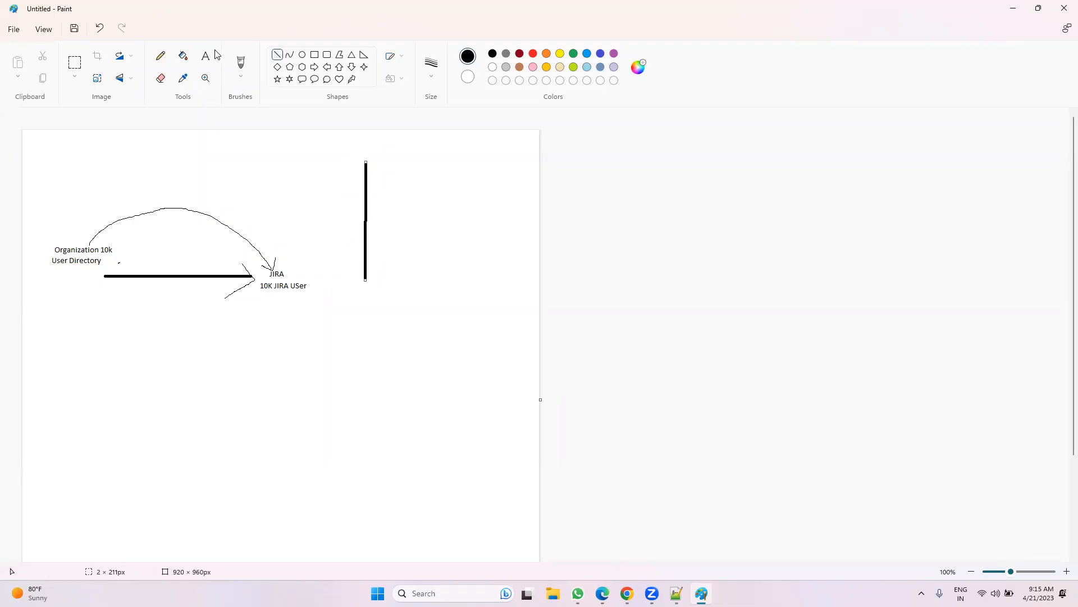
pyautogui.click(207, 61)
pyautogui.click(362, 298)
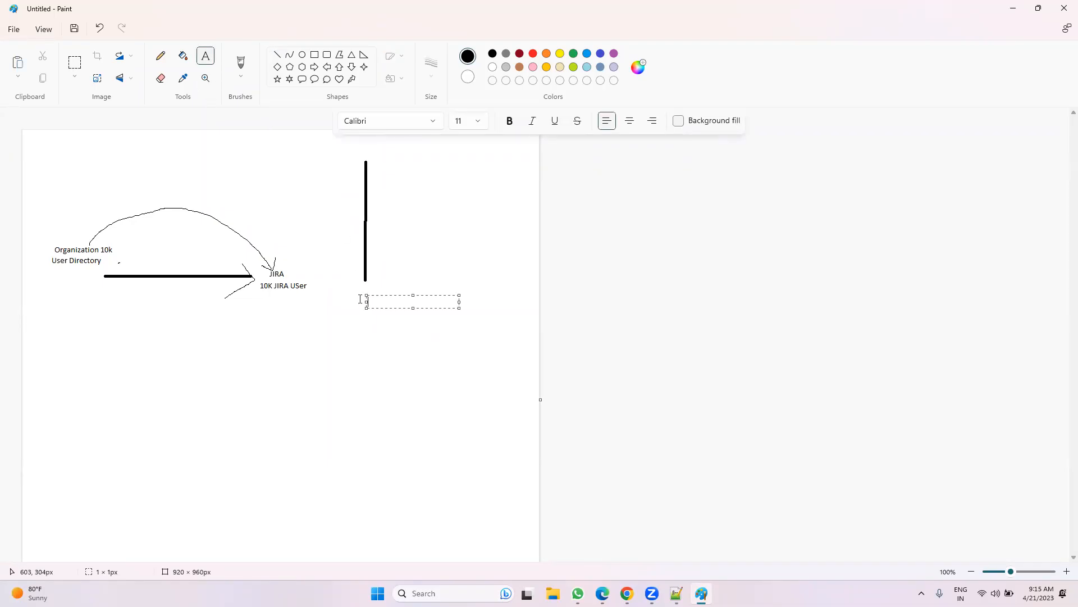
pyautogui.write('2k JIRA Licence')
pyautogui.click(286, 416)
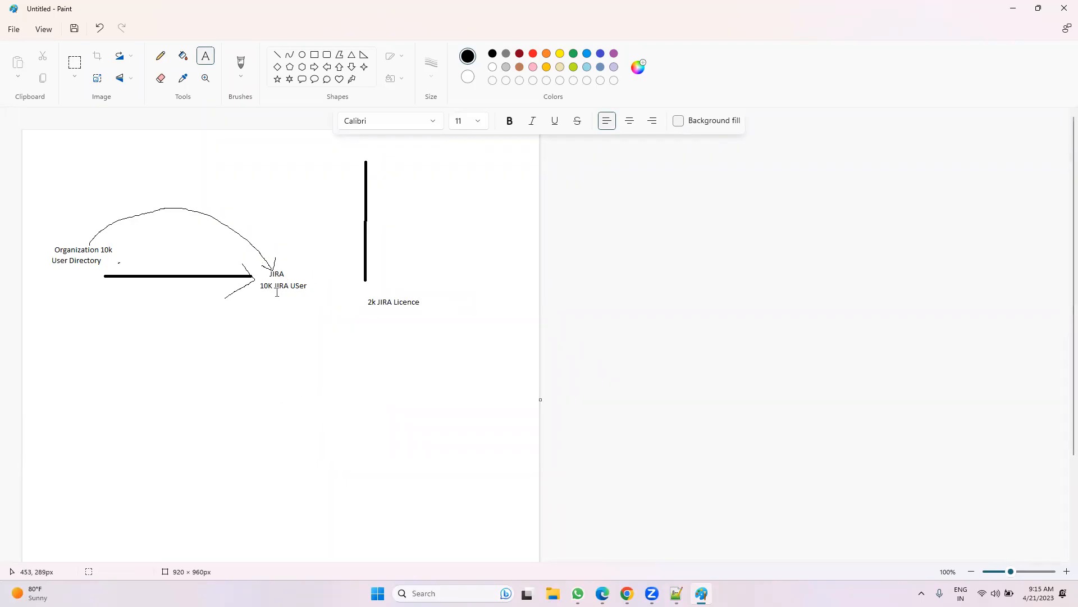
# Step: Draw a curved arrow linking the licence label back toward '10K JIRA USer'
pyautogui.click(163, 58)
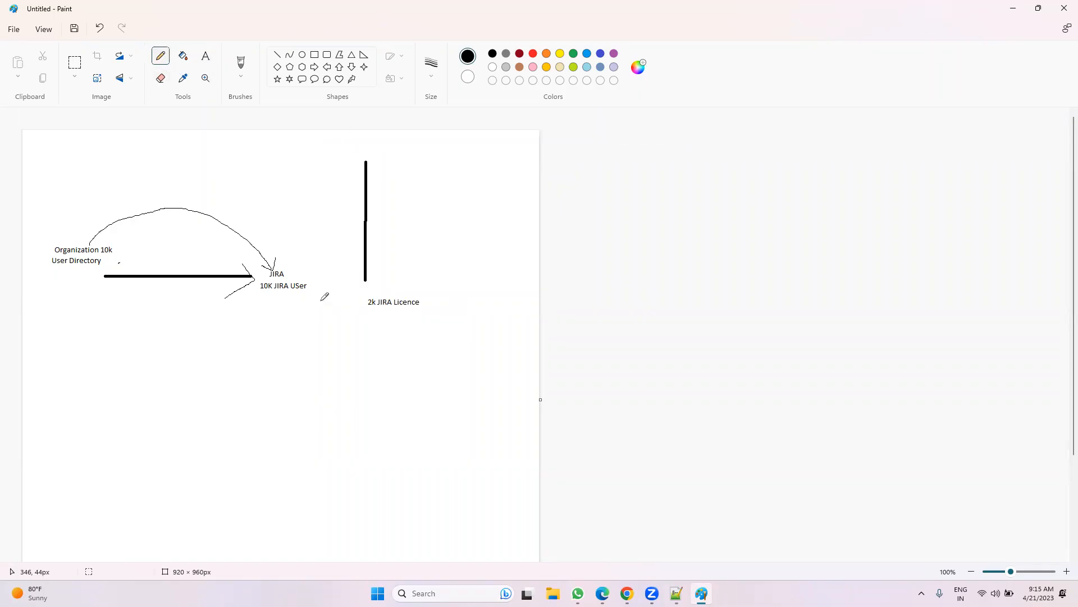
pyautogui.moveTo(386, 310)
pyautogui.mouseDown()
pyautogui.moveTo(332, 358)
pyautogui.moveTo(296, 327)
pyautogui.moveTo(298, 299)
pyautogui.moveTo(313, 319)
pyautogui.mouseUp()
pyautogui.moveTo(388, 296); pyautogui.dragTo(375, 293)
# Step: Add the new user to the jira-software-users group via Edit members, then return to Users
pyautogui.hotkey('alt', 'Tab')
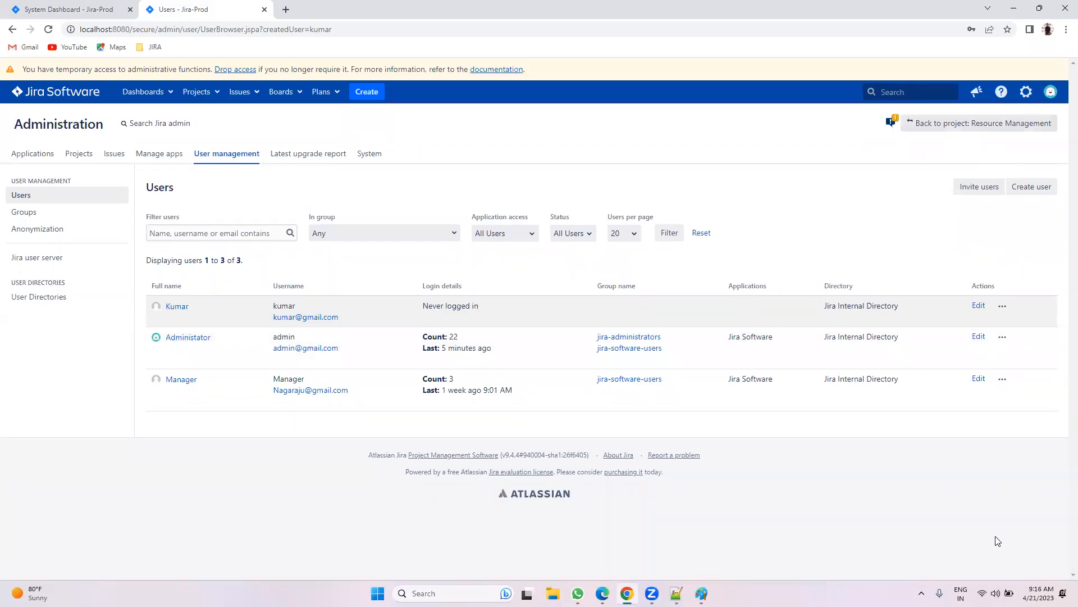
pyautogui.click(44, 214)
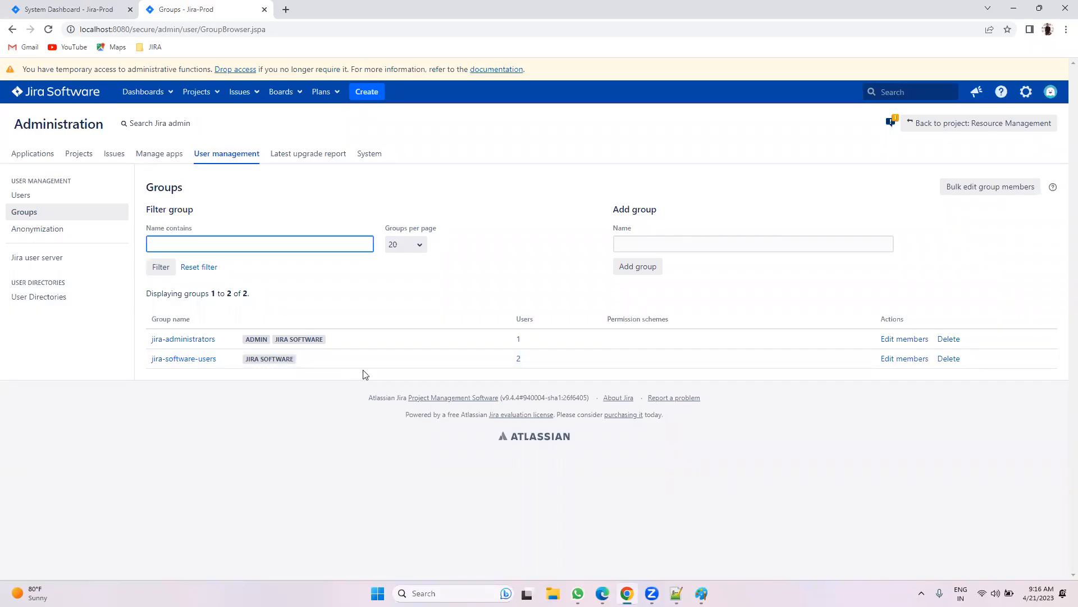
pyautogui.click(897, 360)
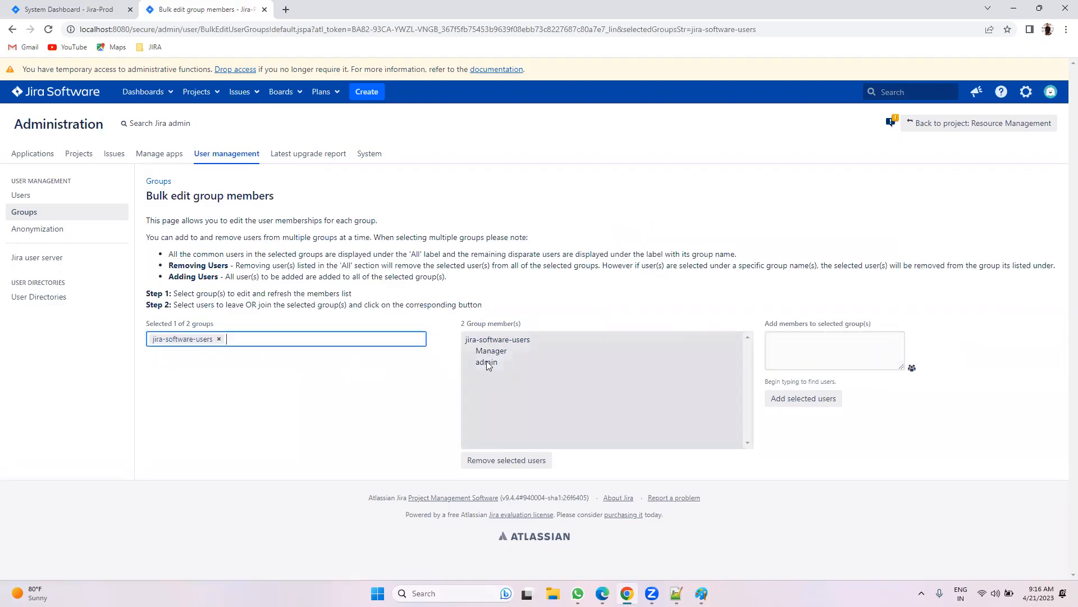
pyautogui.click(912, 370)
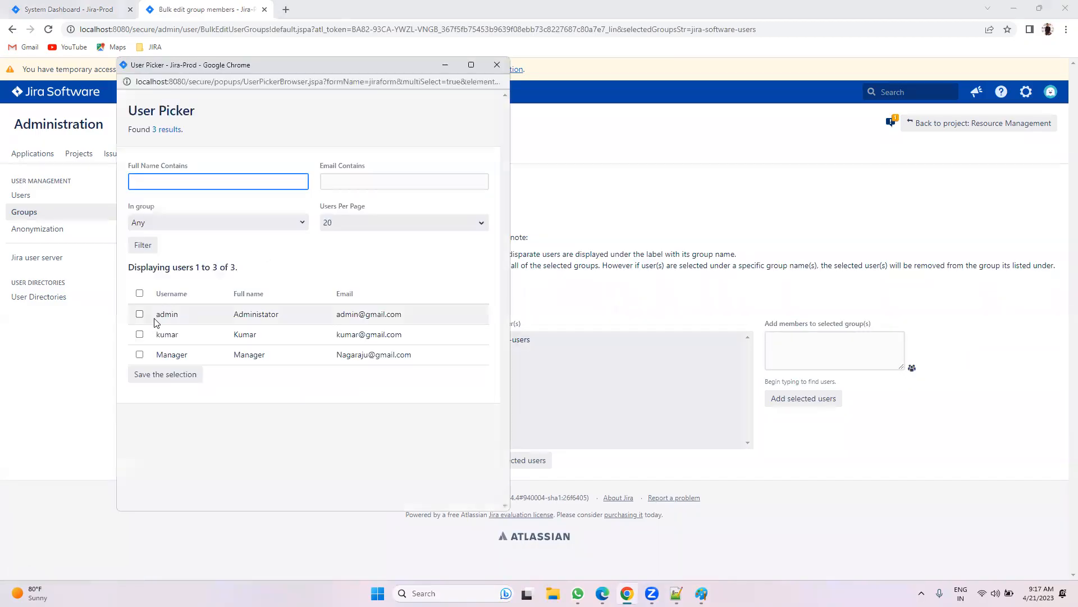
pyautogui.click(139, 334)
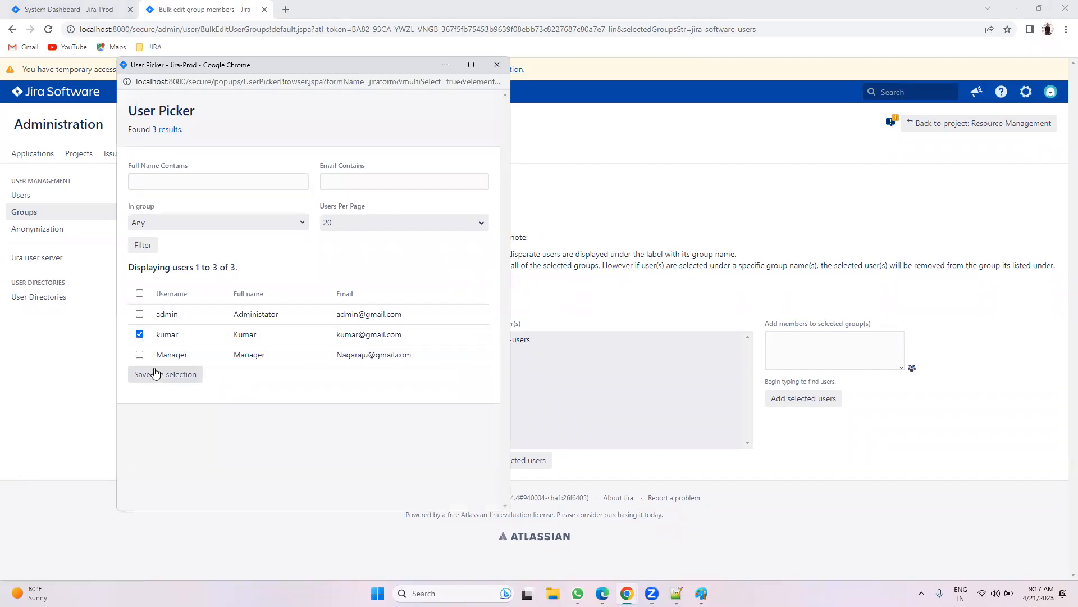
pyautogui.click(149, 373)
pyautogui.click(796, 399)
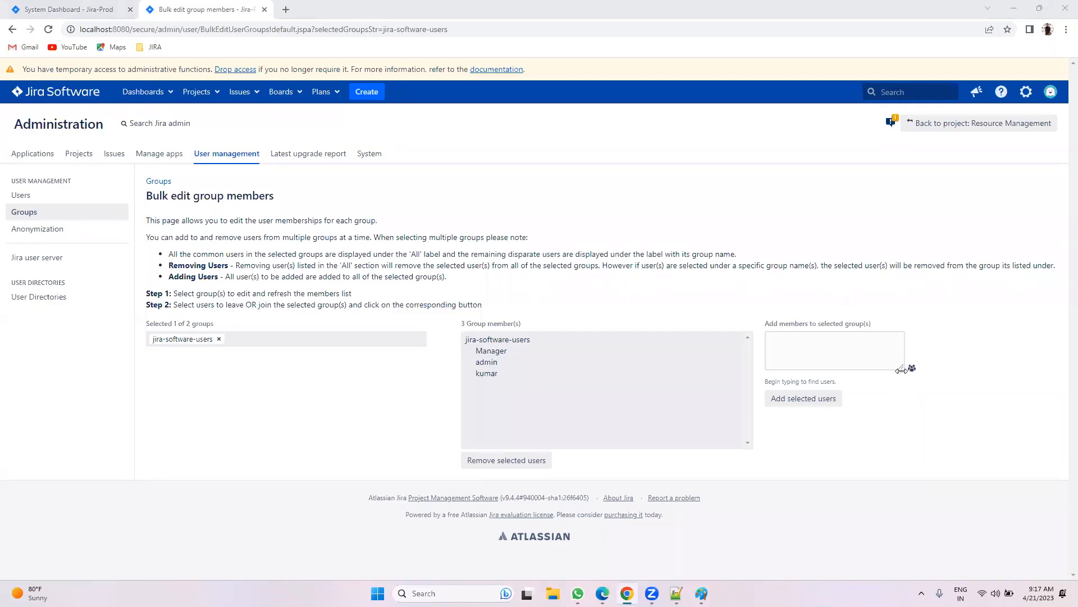
pyautogui.click(487, 374)
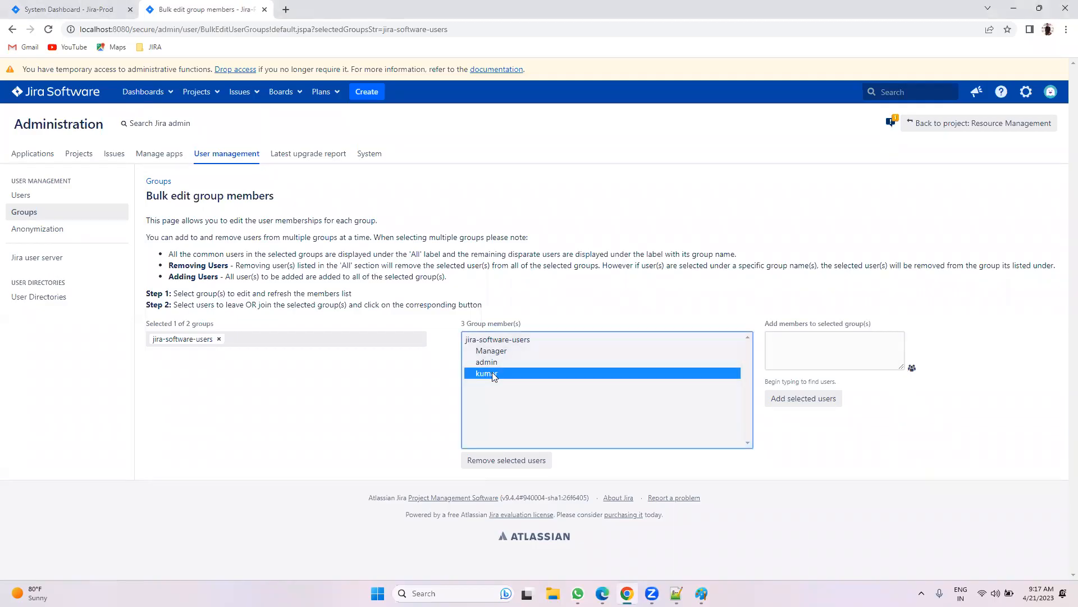
pyautogui.click(21, 195)
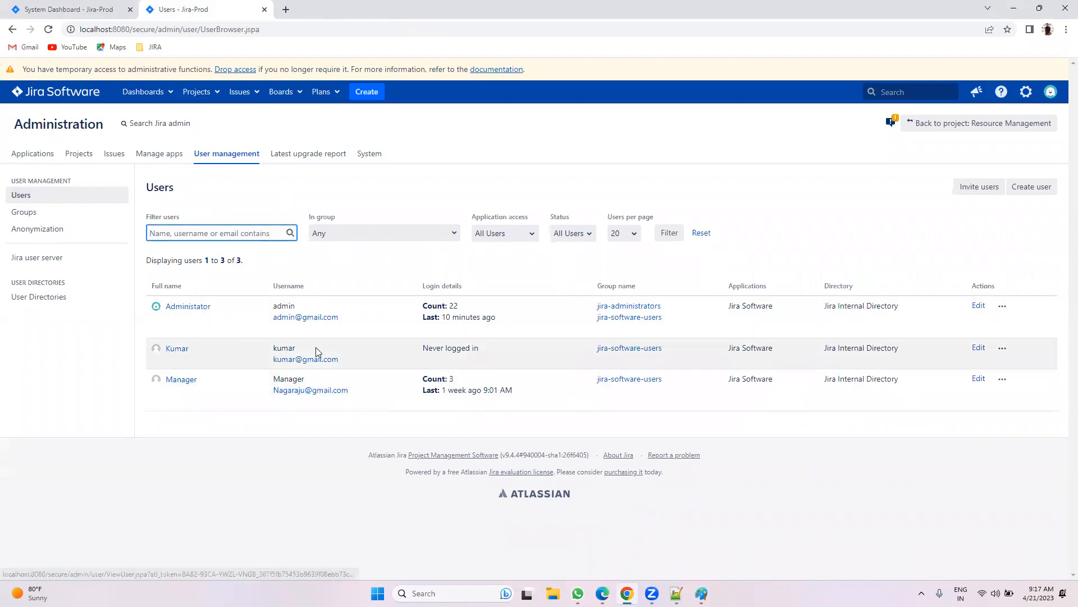
# Step: Log into Jira in Edge as the new user with the saved username and their password
pyautogui.moveTo(584, 350); pyautogui.dragTo(675, 352)
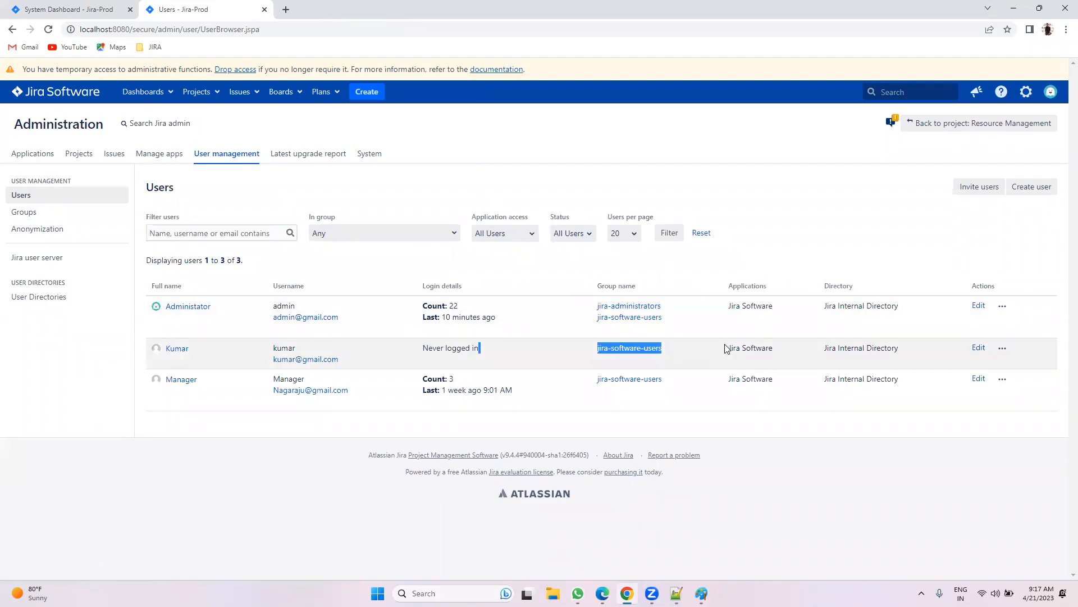
pyautogui.hotkey('alt', 'Tab')
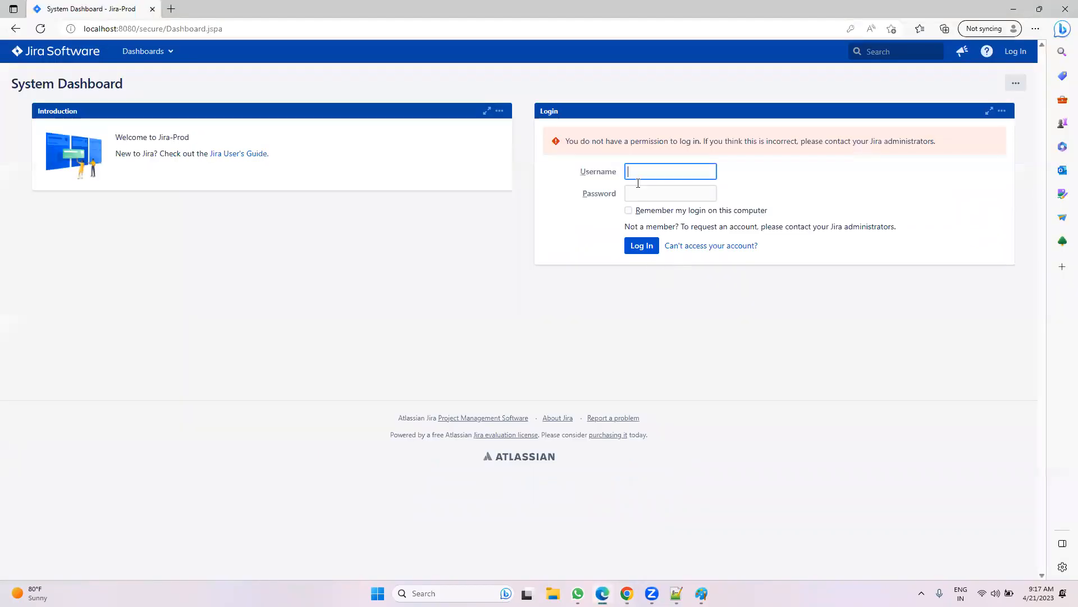
pyautogui.click(635, 173)
pyautogui.click(648, 208)
pyautogui.click(646, 196)
pyautogui.write('•')
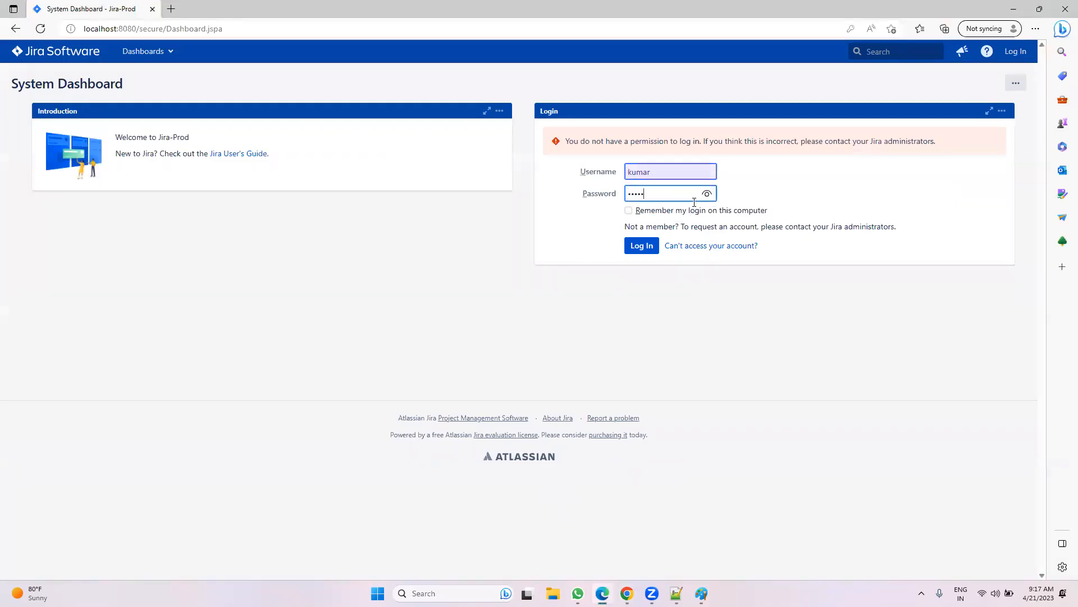
pyautogui.click(707, 193)
pyautogui.click(629, 247)
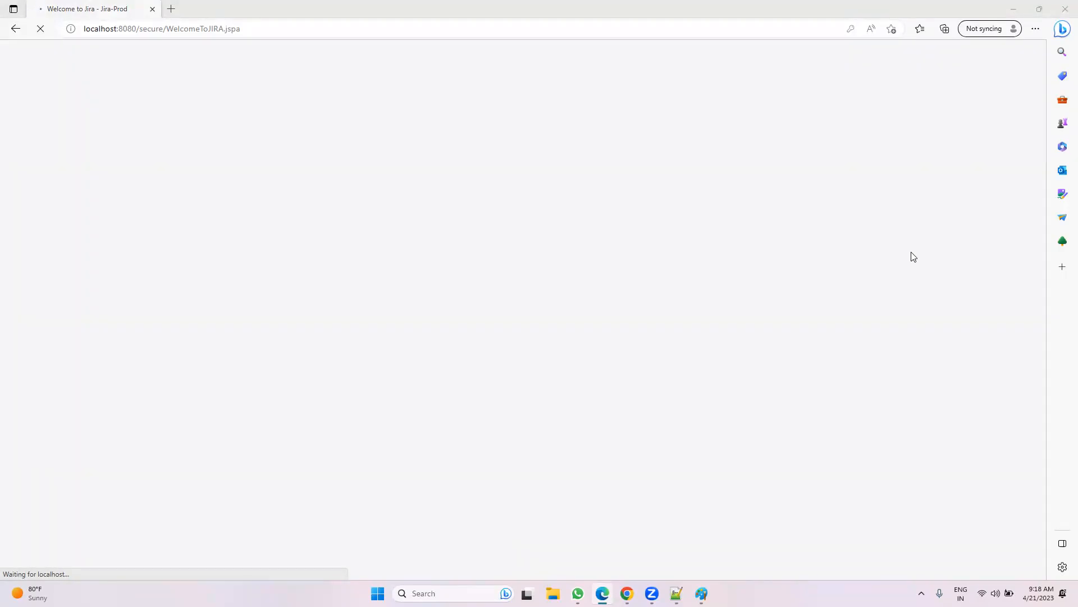
pyautogui.click(261, 30)
# Step: Finish the new user's welcome steps, keeping English as the language and skipping the avatar
pyautogui.click(168, 383)
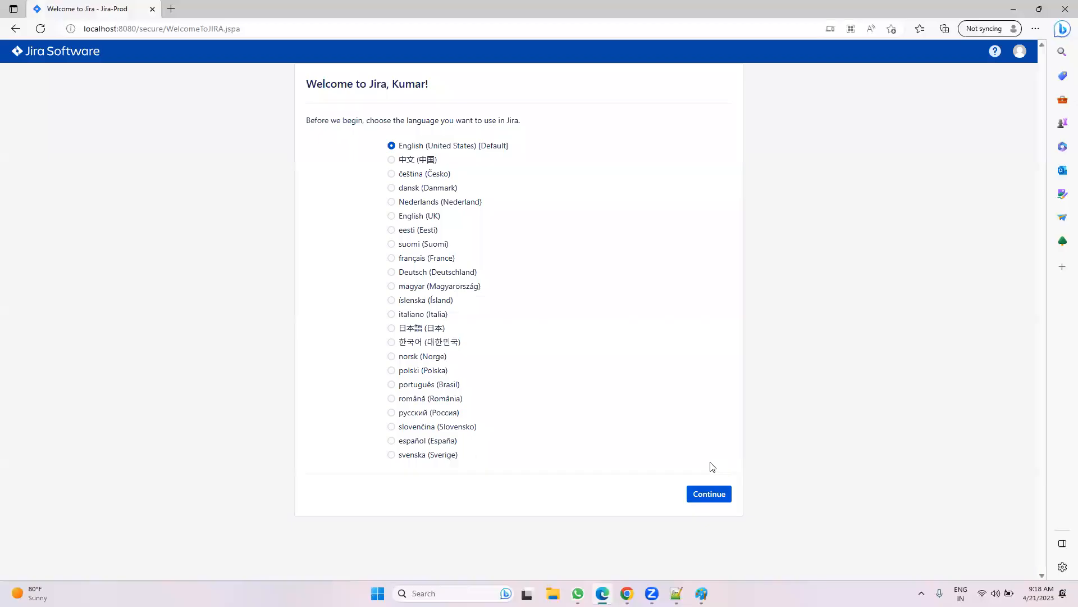
pyautogui.click(711, 493)
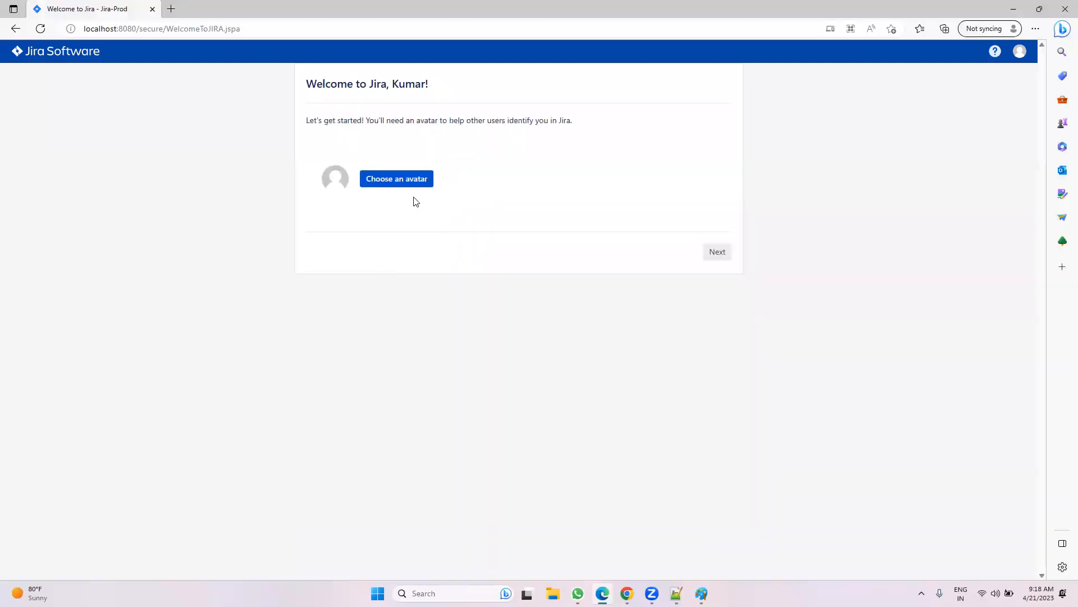
pyautogui.click(724, 251)
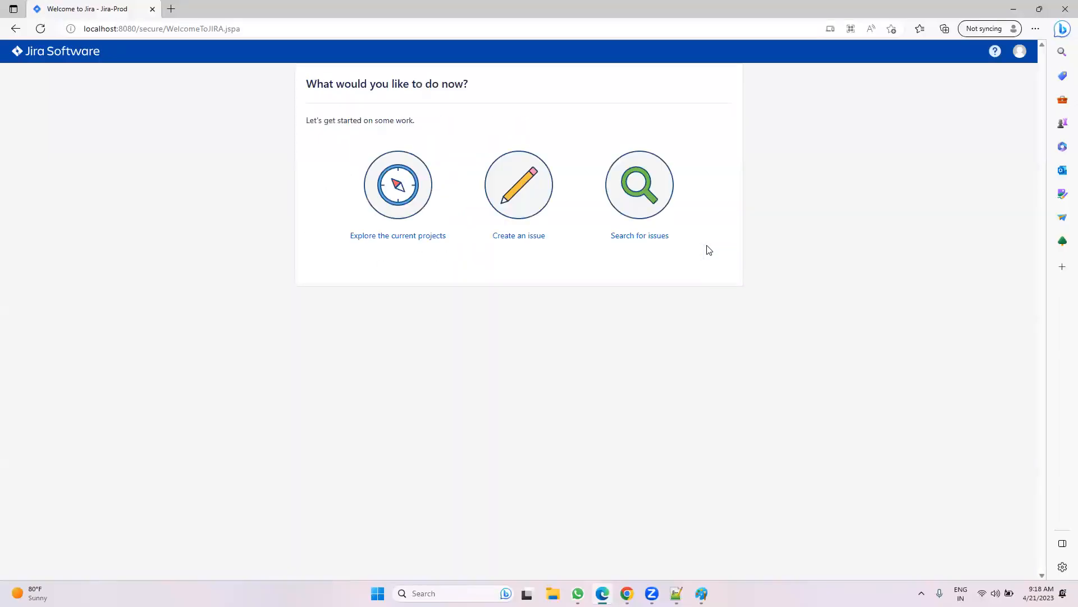
# Step: Explore the projects to confirm Demo, Jira Support and Resource Management appear, then return to the dashboard
pyautogui.click(400, 197)
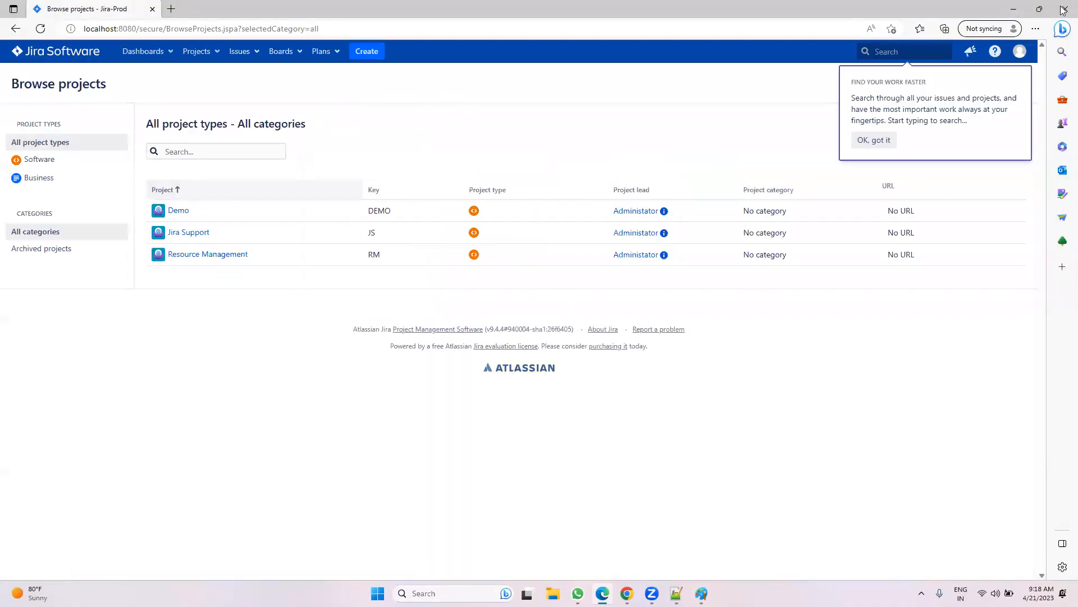
pyautogui.click(874, 139)
pyautogui.click(62, 52)
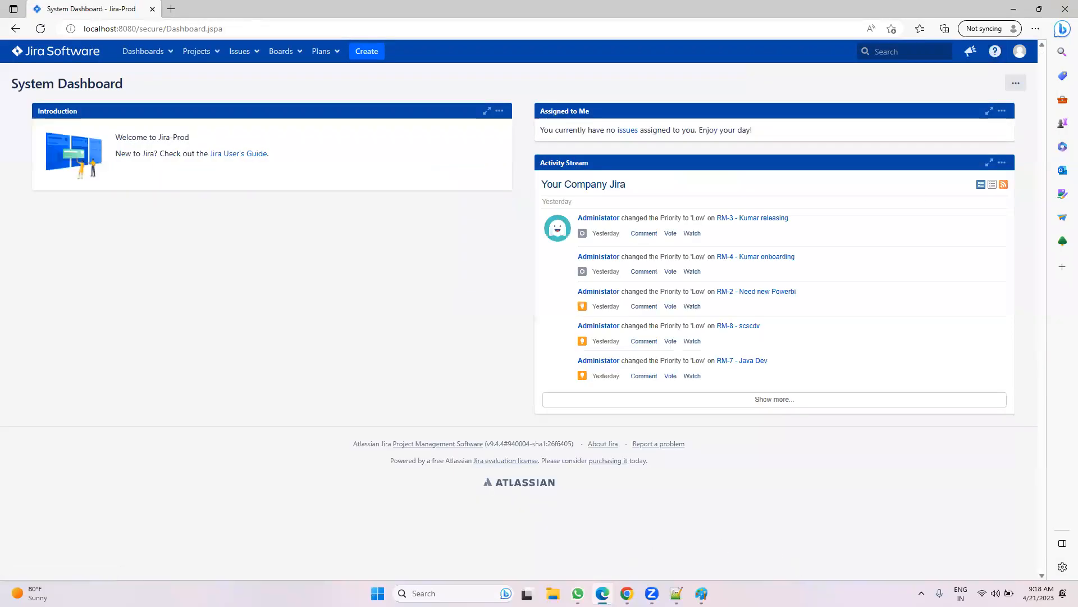
pyautogui.click(626, 593)
# Step: Highlight the new user's Jira Software access and group name in the Users list
pyautogui.click(798, 514)
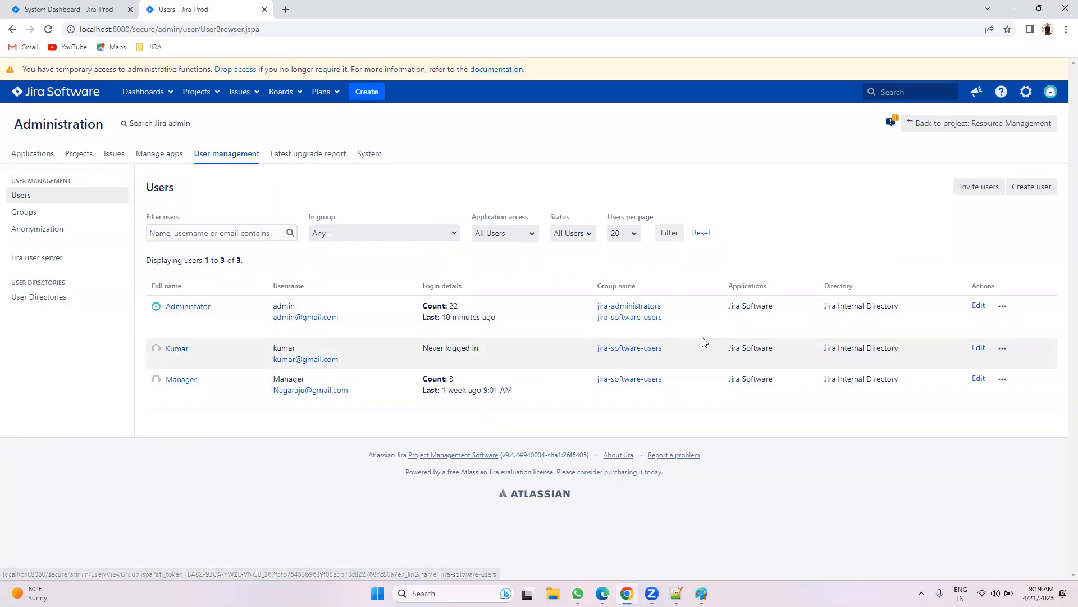
pyautogui.moveTo(729, 348); pyautogui.dragTo(776, 347)
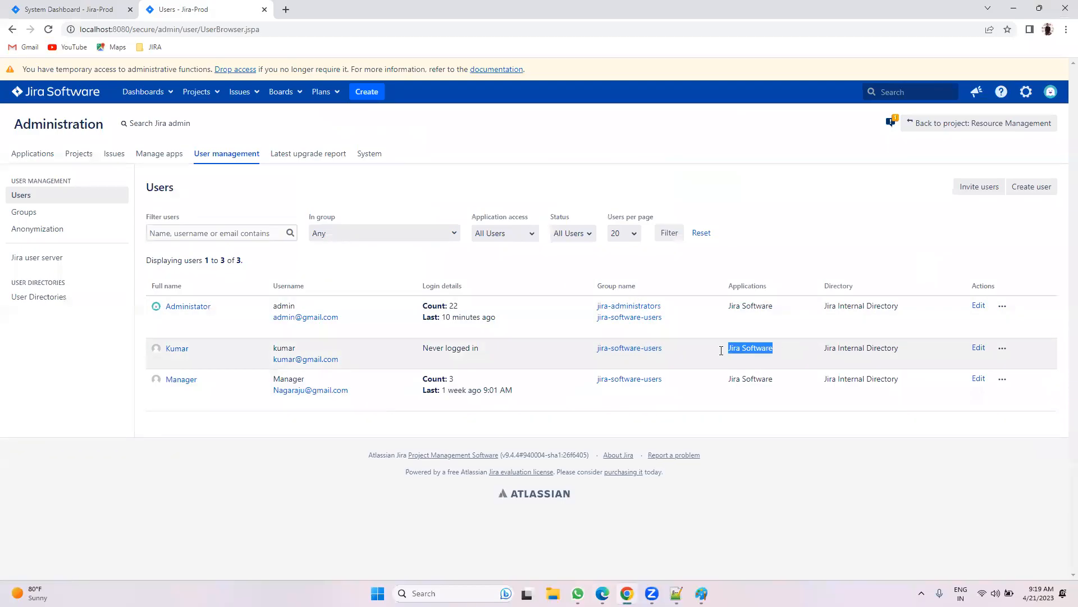
pyautogui.moveTo(685, 353); pyautogui.dragTo(646, 350)
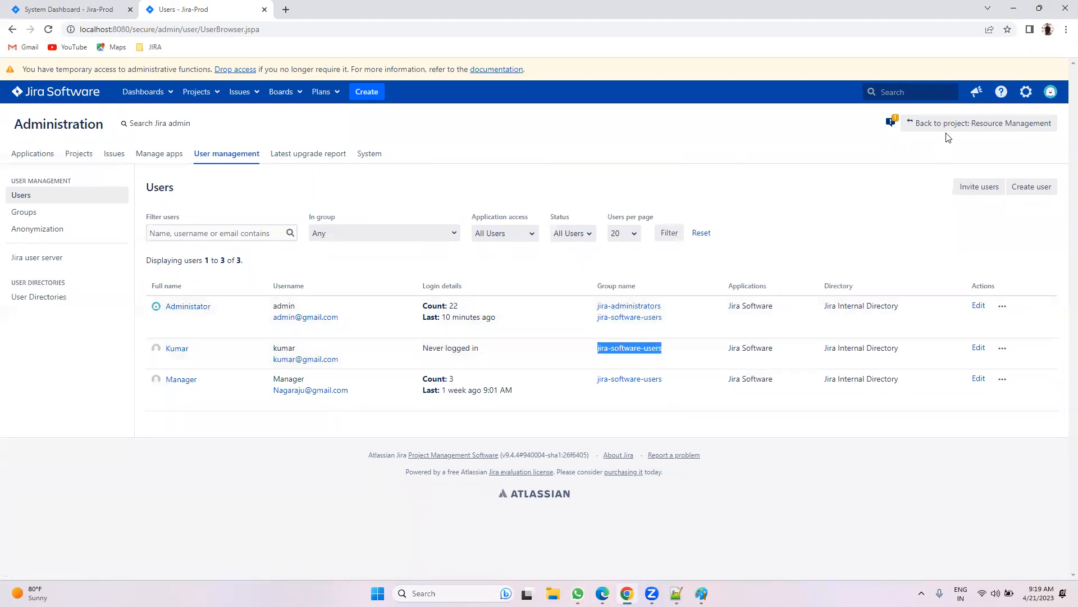
# Step: Open the Applications administration page from the settings menu in a new tab and switch to it
pyautogui.click(1024, 92)
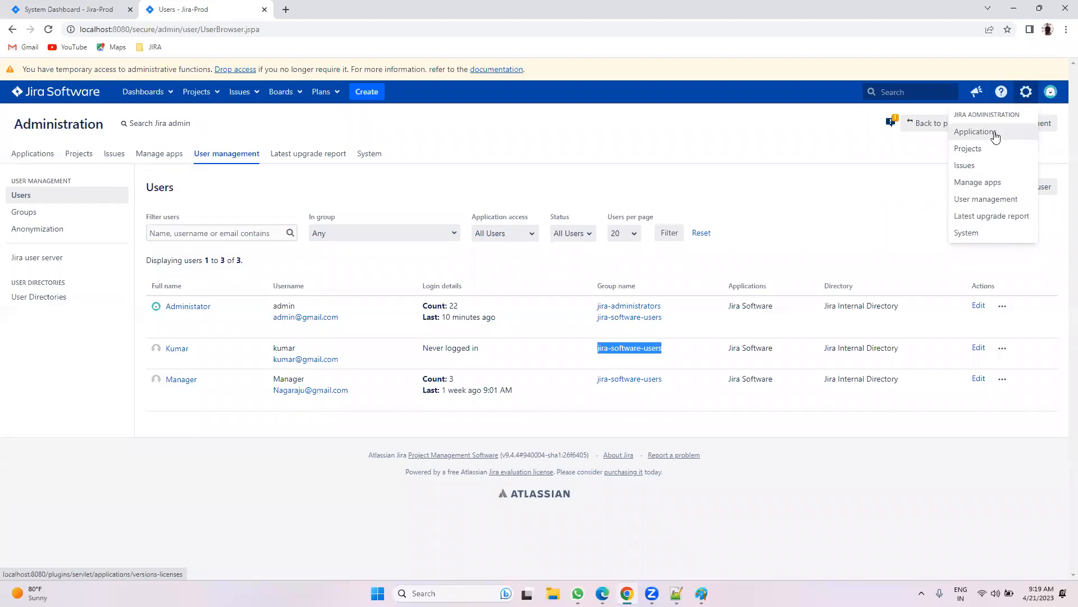
pyautogui.rightClick(994, 136)
pyautogui.click(935, 141)
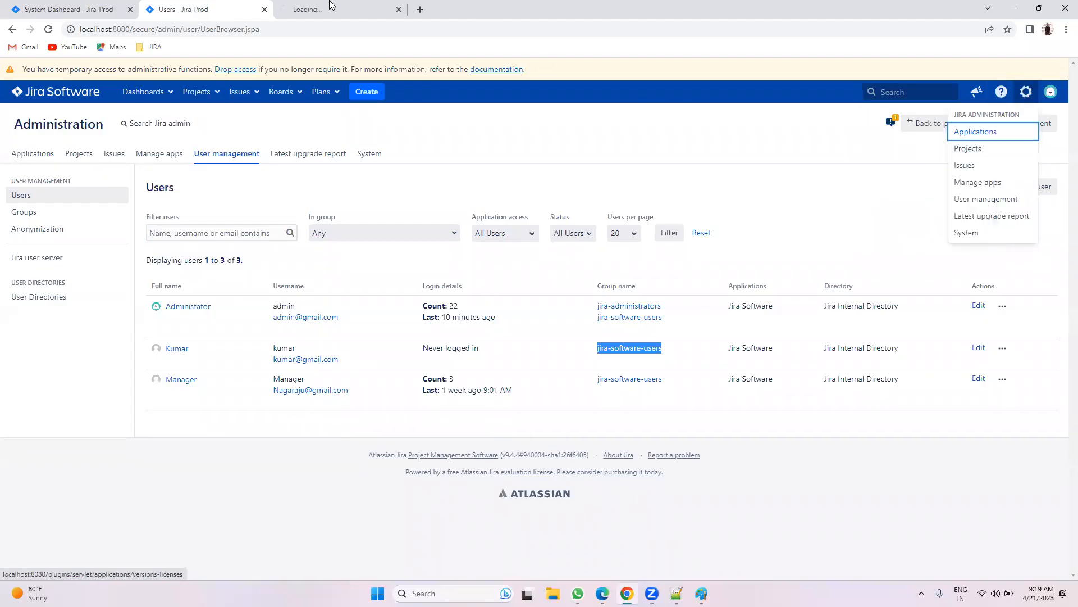
pyautogui.click(344, 17)
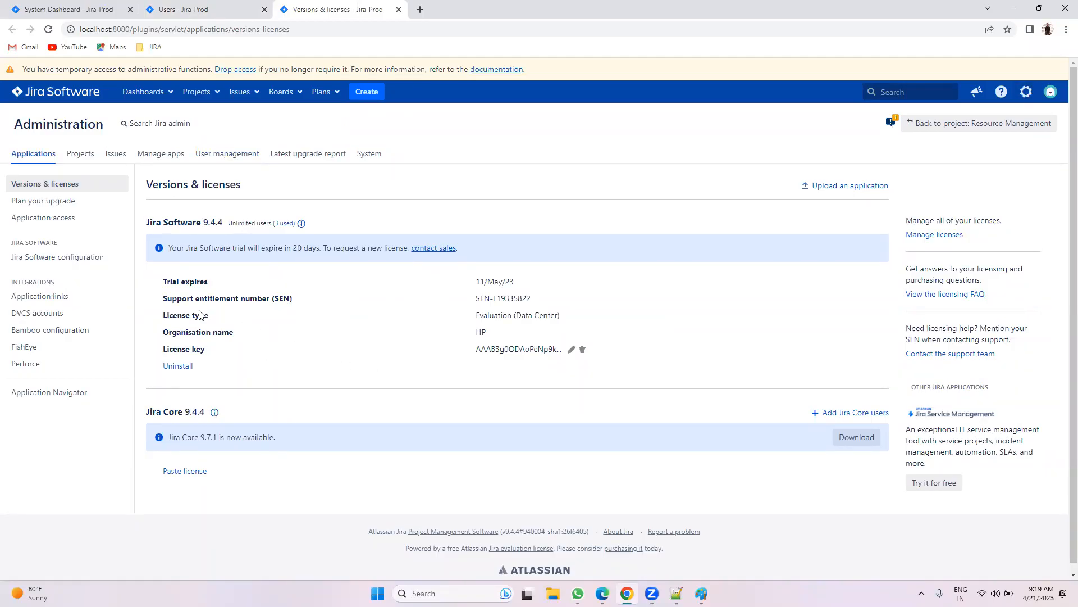
# Step: Show Application access and review which groups are granted Jira Software
pyautogui.click(32, 224)
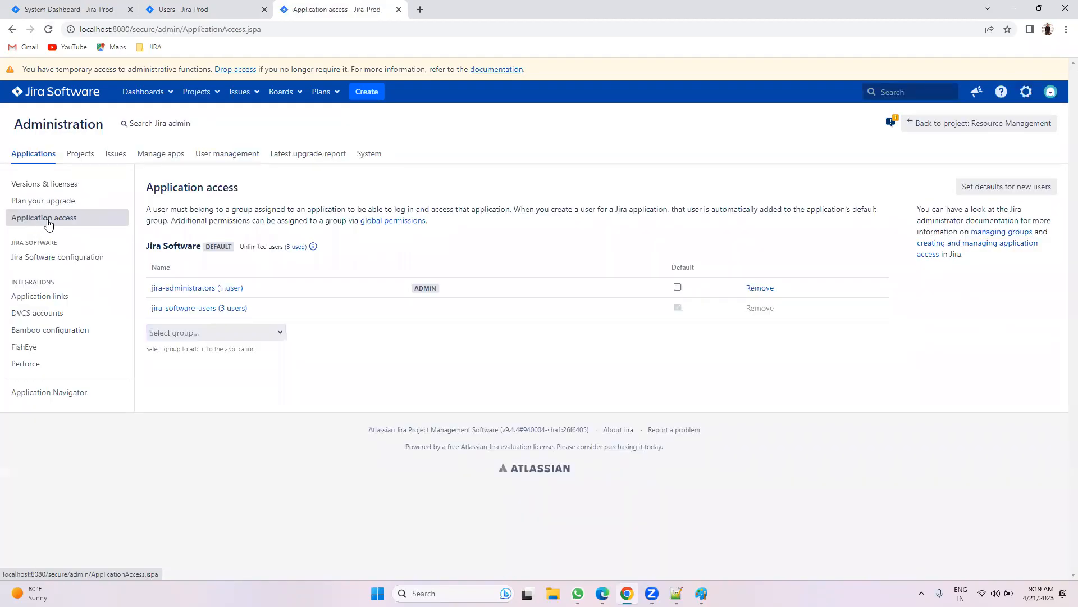
pyautogui.moveTo(146, 207); pyautogui.dragTo(200, 242)
pyautogui.click(208, 264)
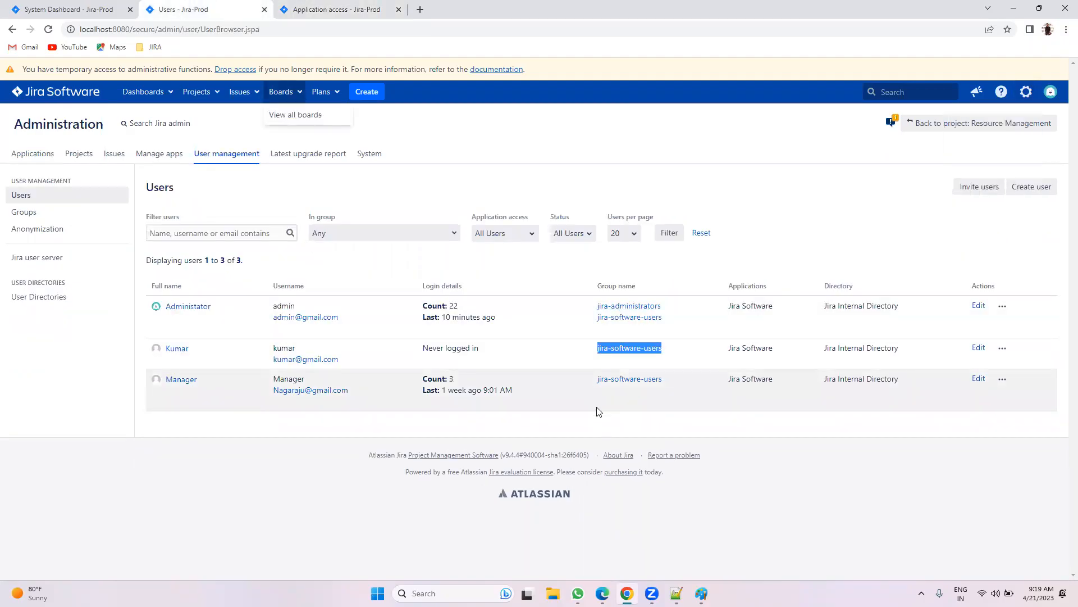
# Step: Glance at the Paint licence sketch, then come back to the Application access page
pyautogui.click(295, 8)
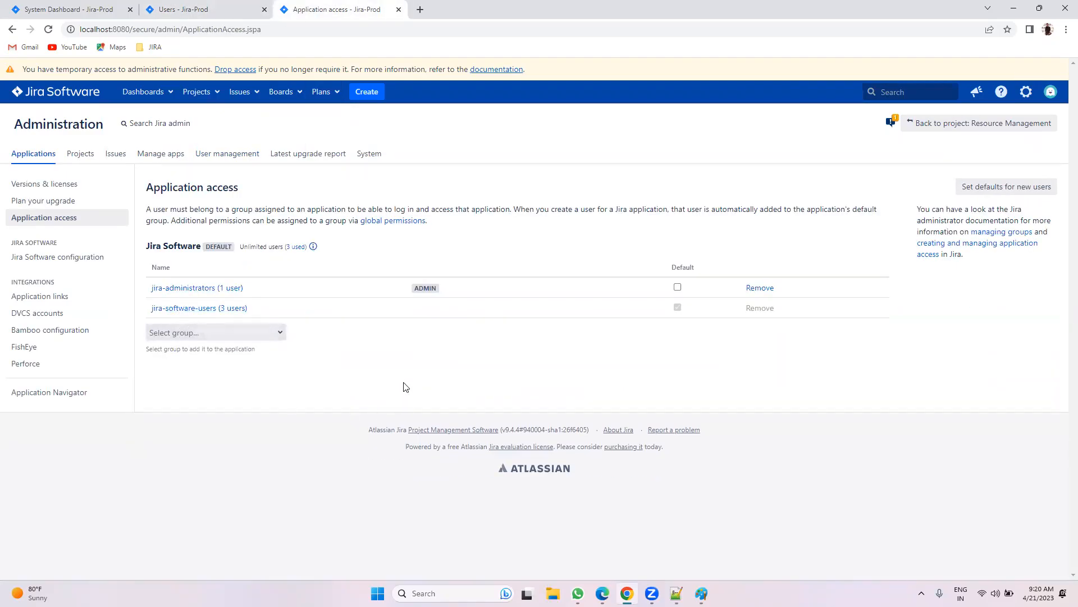
pyautogui.click(701, 593)
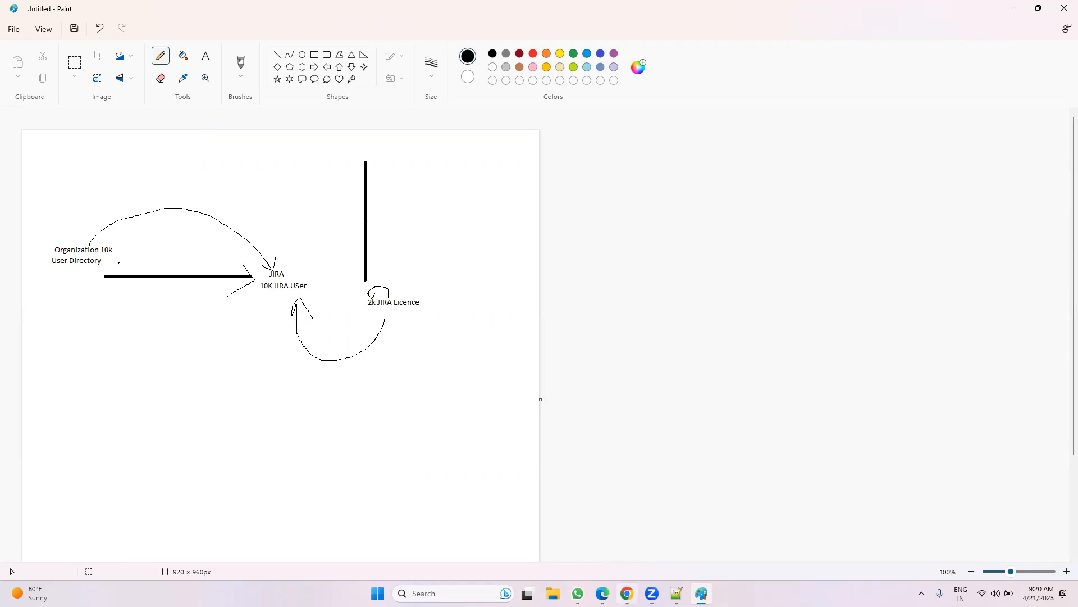
pyautogui.hotkey('alt', 'Tab')
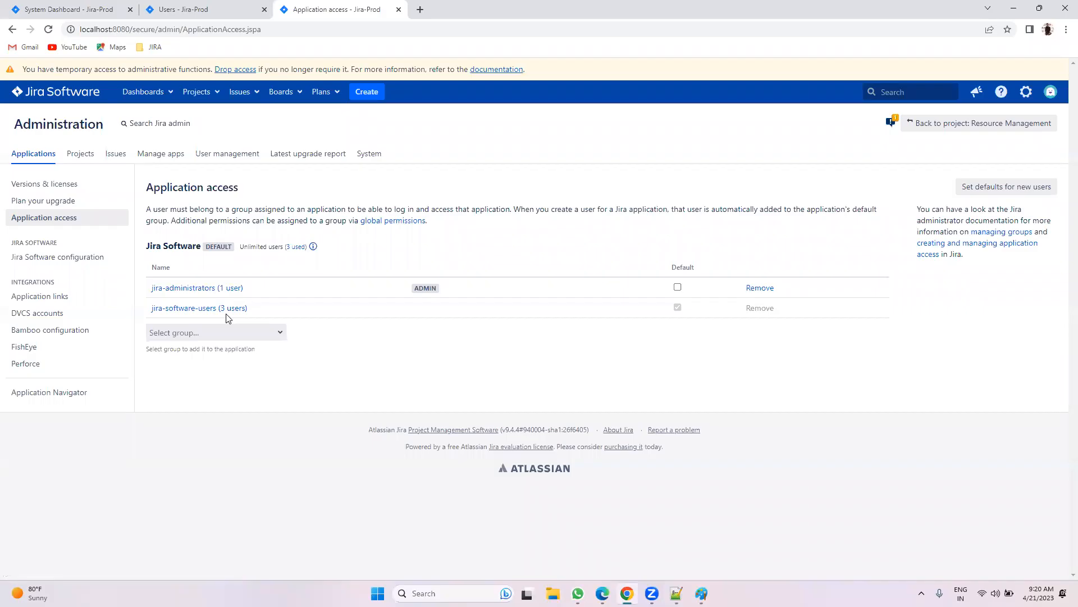
pyautogui.click(224, 9)
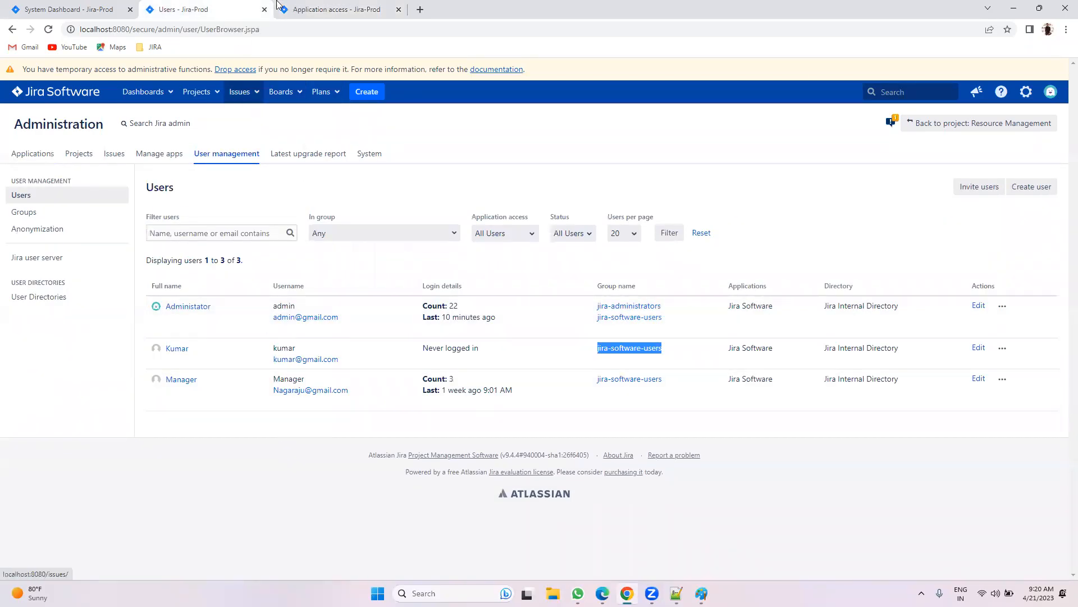
pyautogui.hotkey('ctrl', 'Tab')
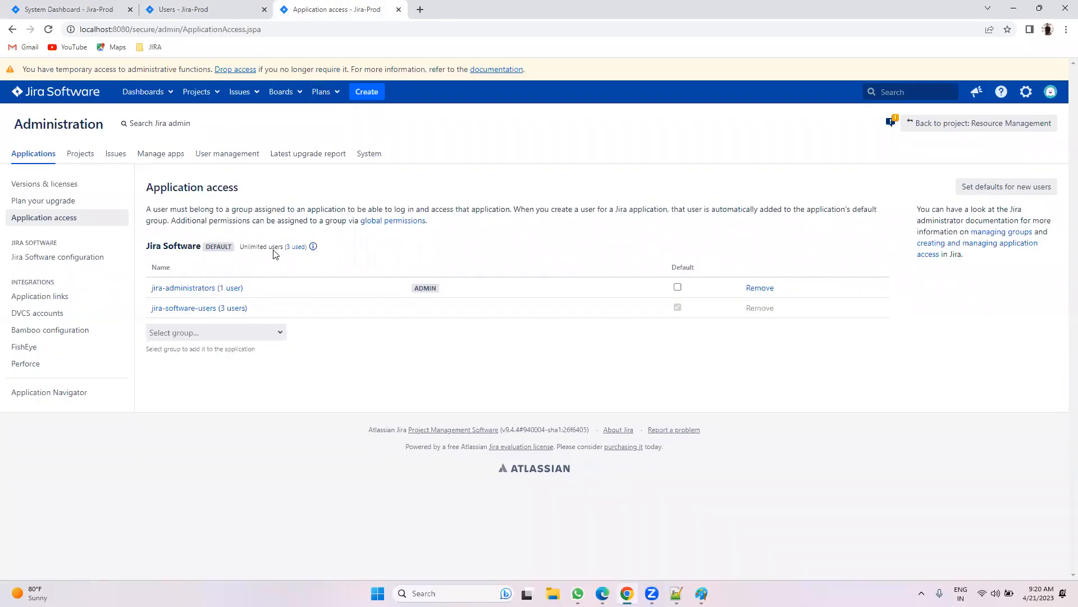
pyautogui.moveTo(241, 248); pyautogui.dragTo(322, 258)
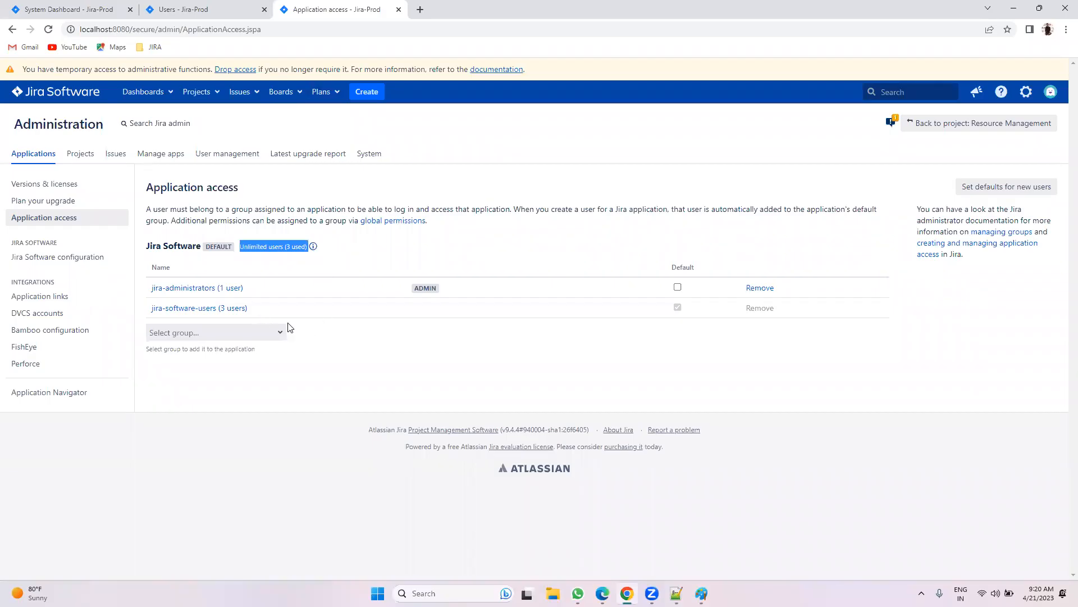
pyautogui.click(348, 356)
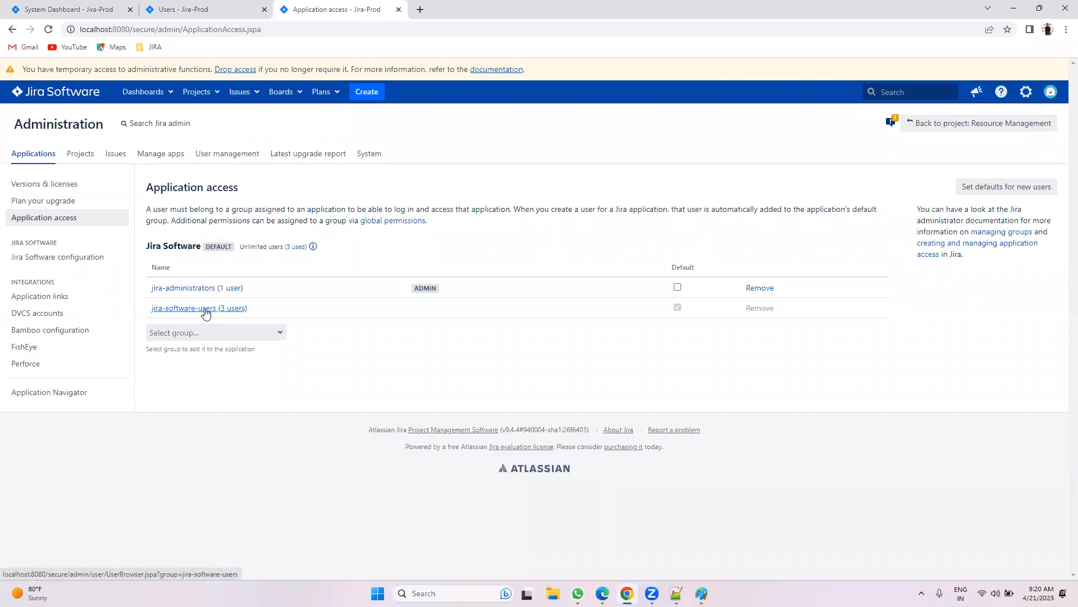
# Step: Navigate back from atlassian.com to Jira's Users page and bring up the Groups list
pyautogui.click(239, 9)
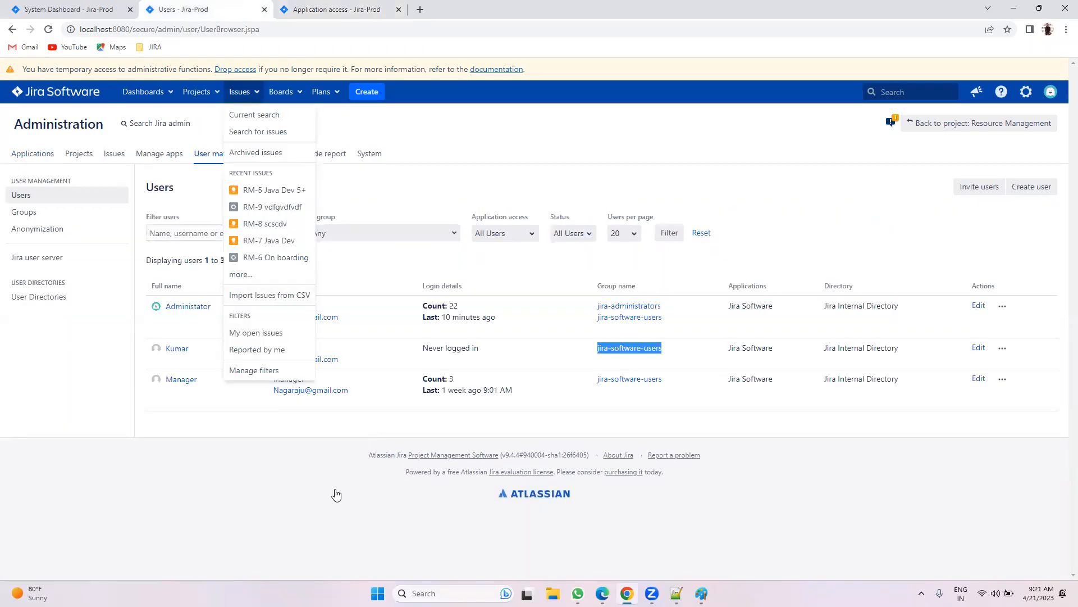
pyautogui.click(336, 494)
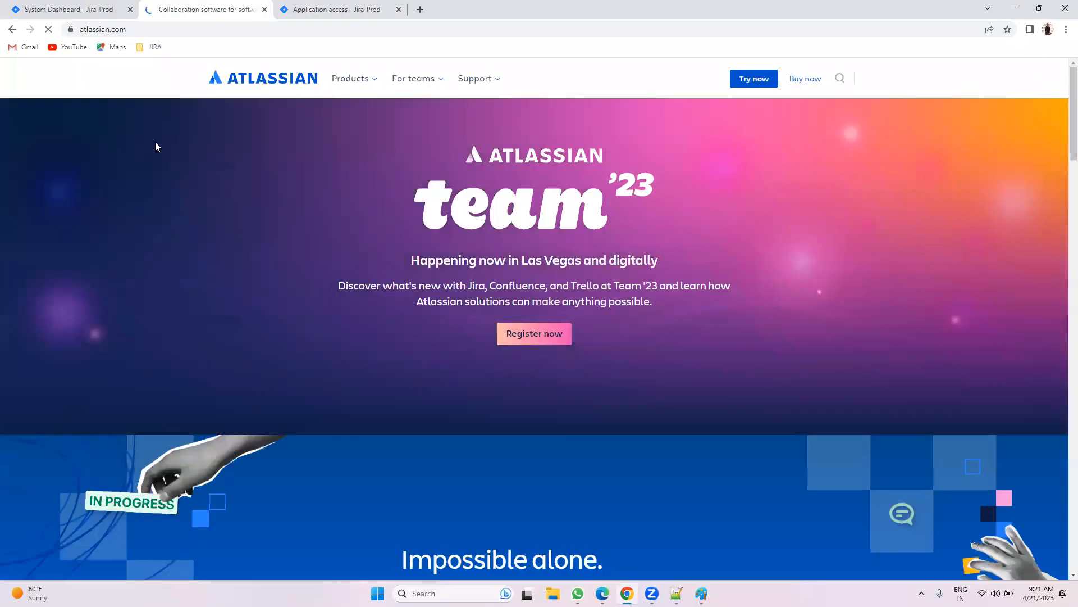
pyautogui.click(9, 30)
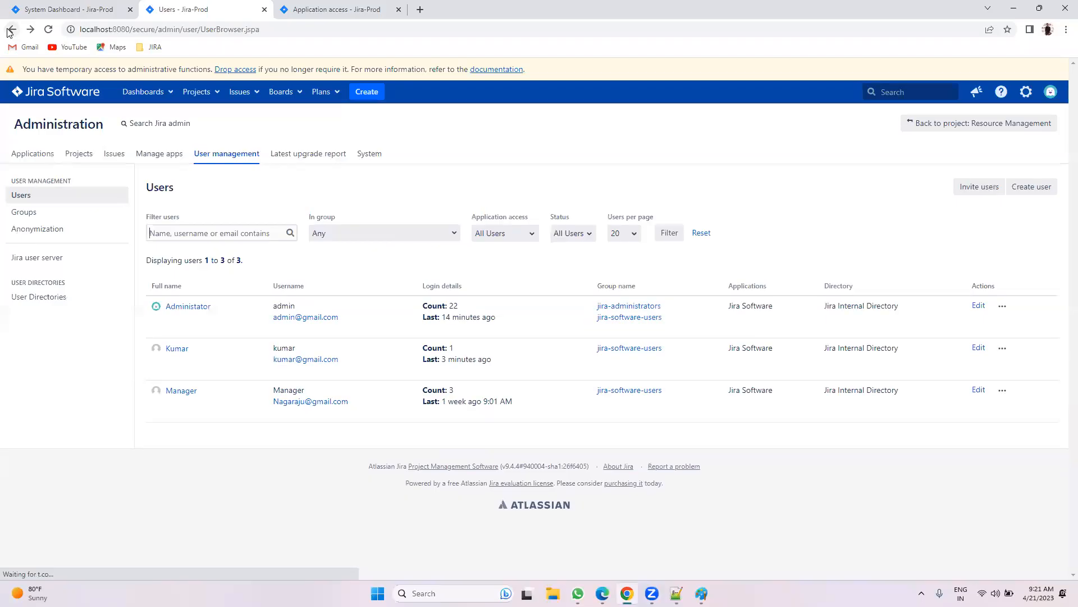
pyautogui.hotkey('alt', 'Right')
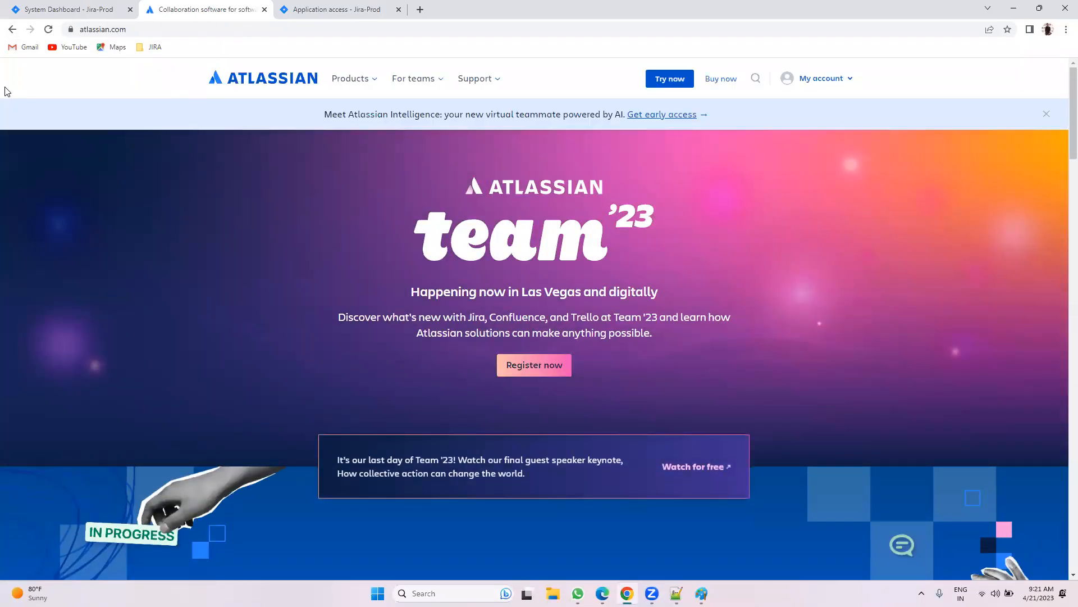
pyautogui.click(12, 30)
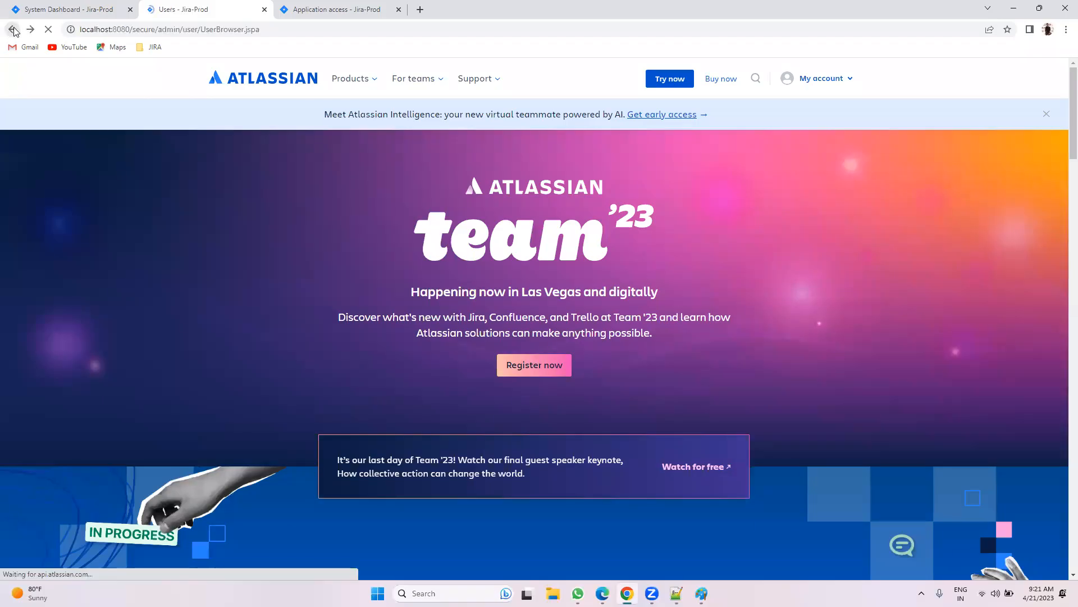
pyautogui.click(28, 212)
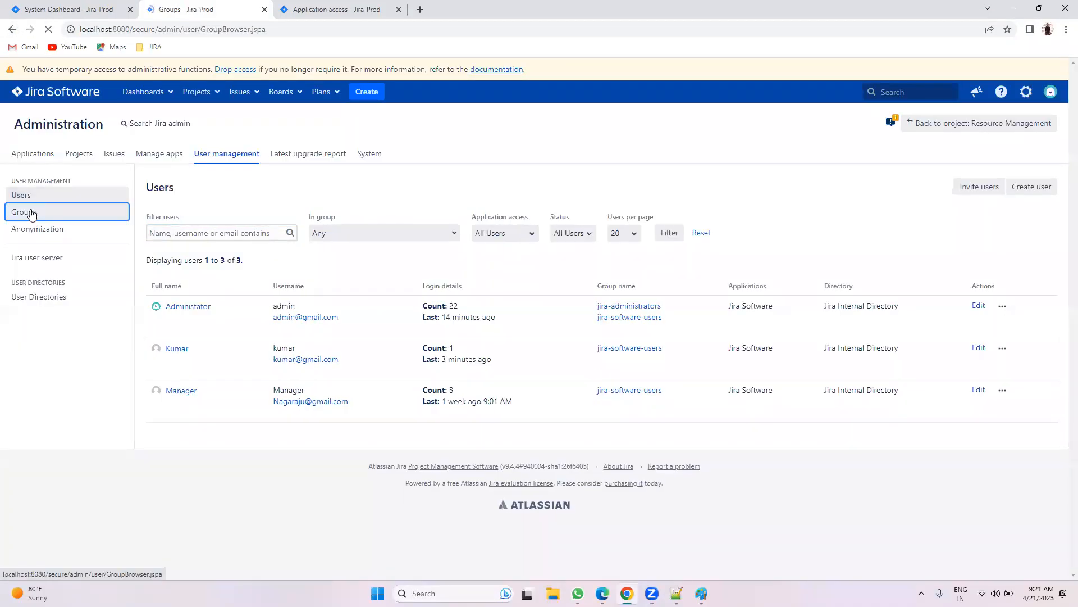
# Step: Add an empty group named JIRA-Developers, then go back to the Users list
pyautogui.click(282, 471)
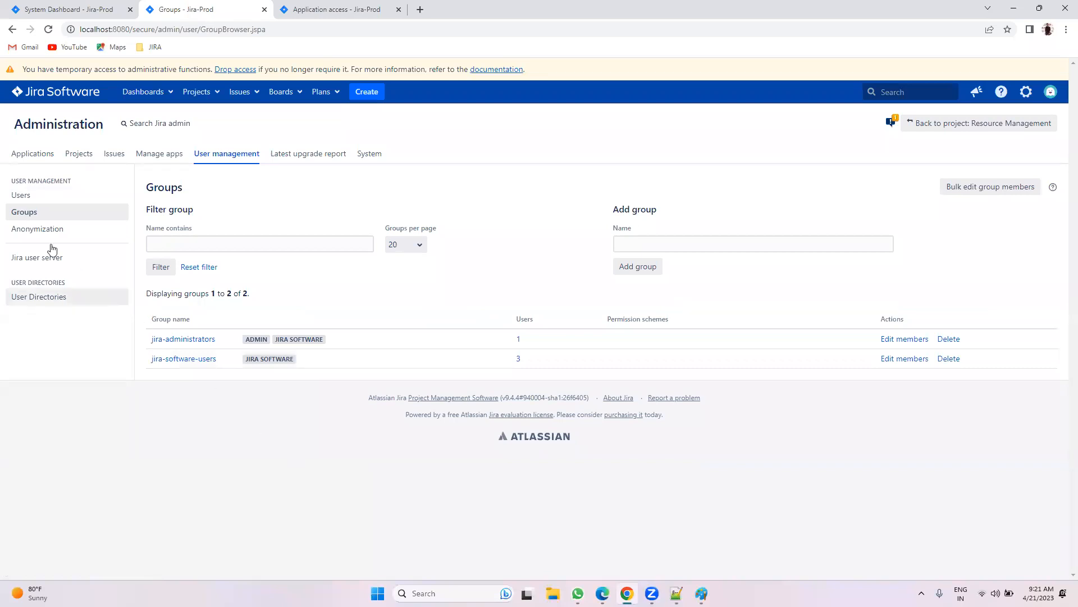
pyautogui.click(23, 195)
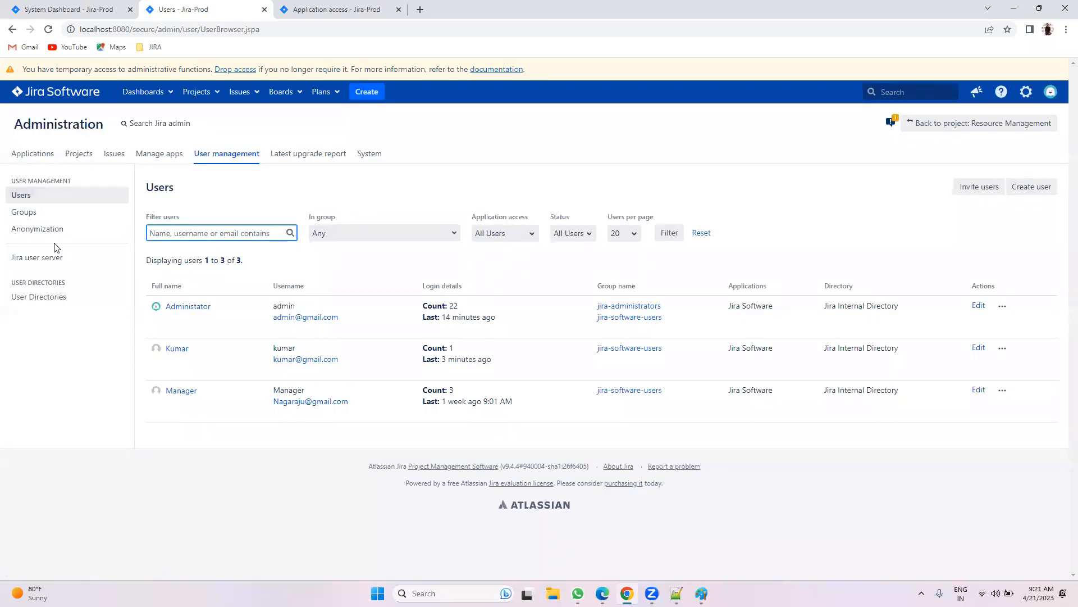
pyautogui.click(28, 213)
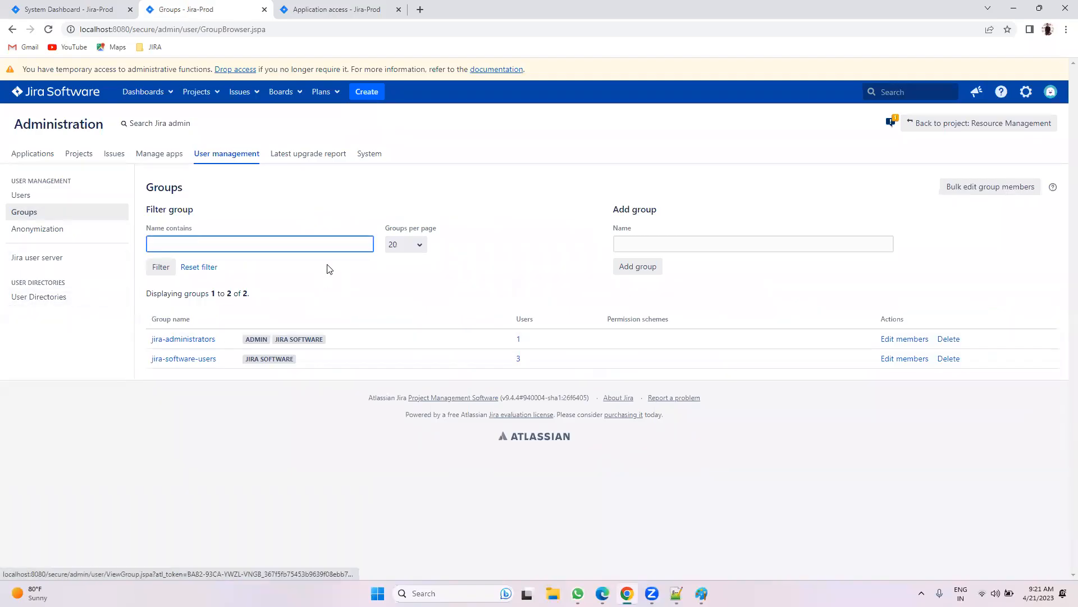
pyautogui.click(639, 247)
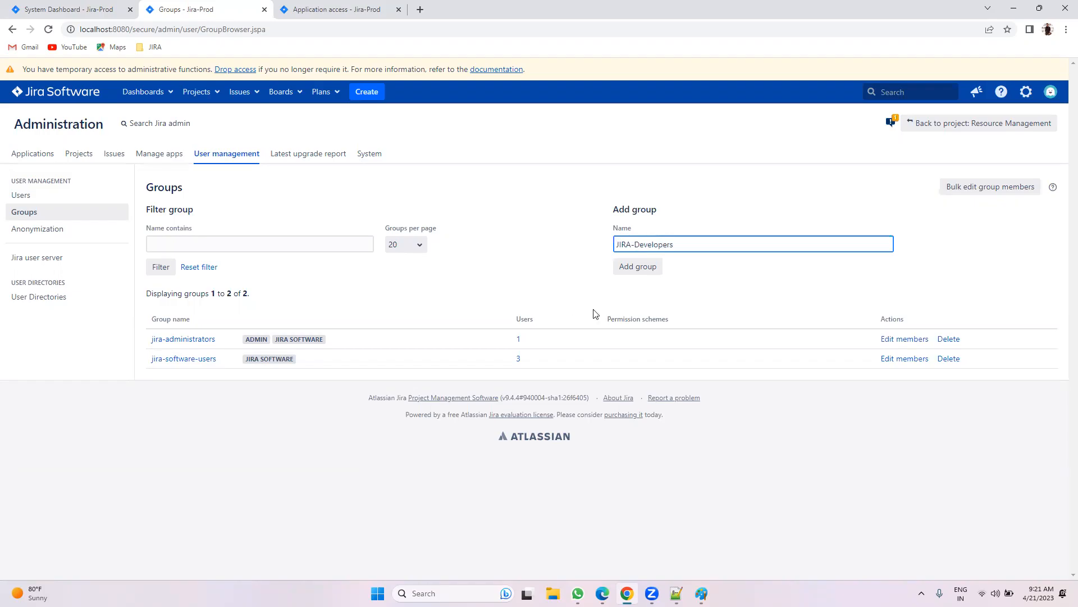
pyautogui.click(643, 268)
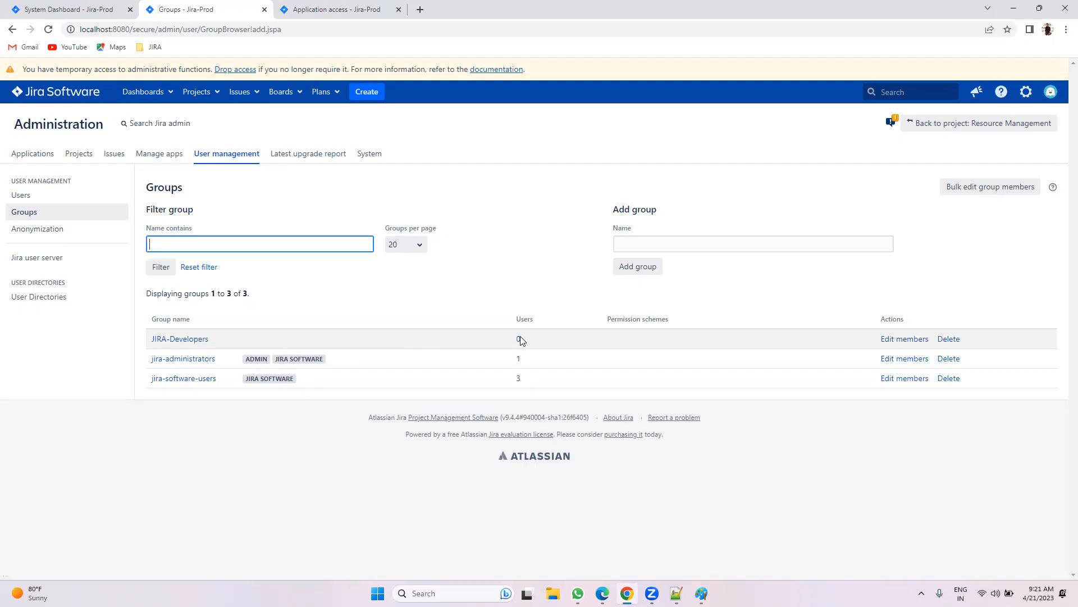
pyautogui.click(23, 196)
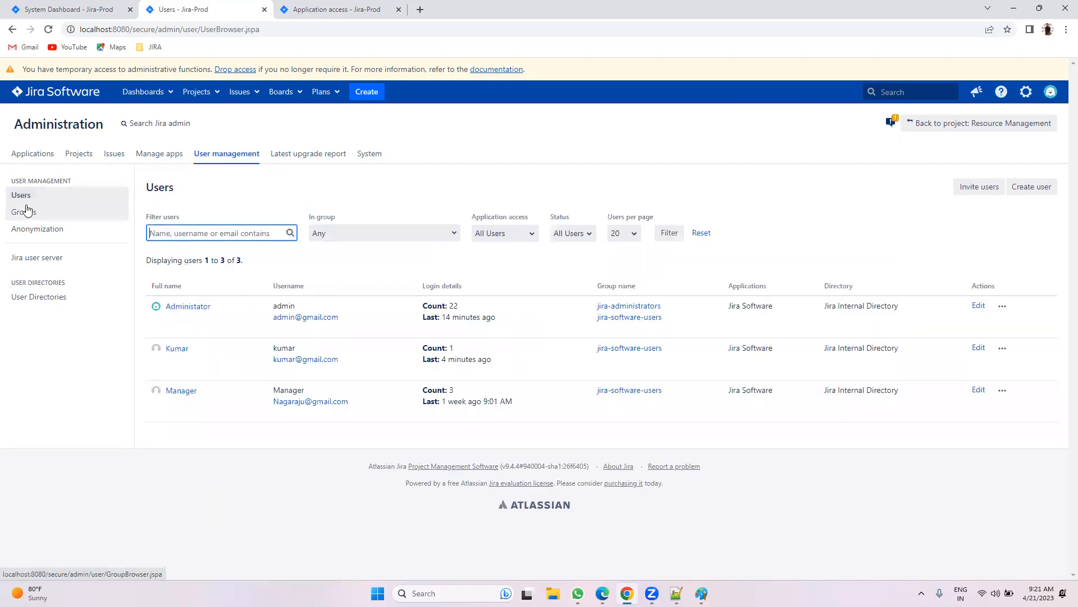
# Step: Start a new user, entering their e-mail, full name, username and password, with Jira Software unticked
pyautogui.click(1009, 191)
pyautogui.click(477, 166)
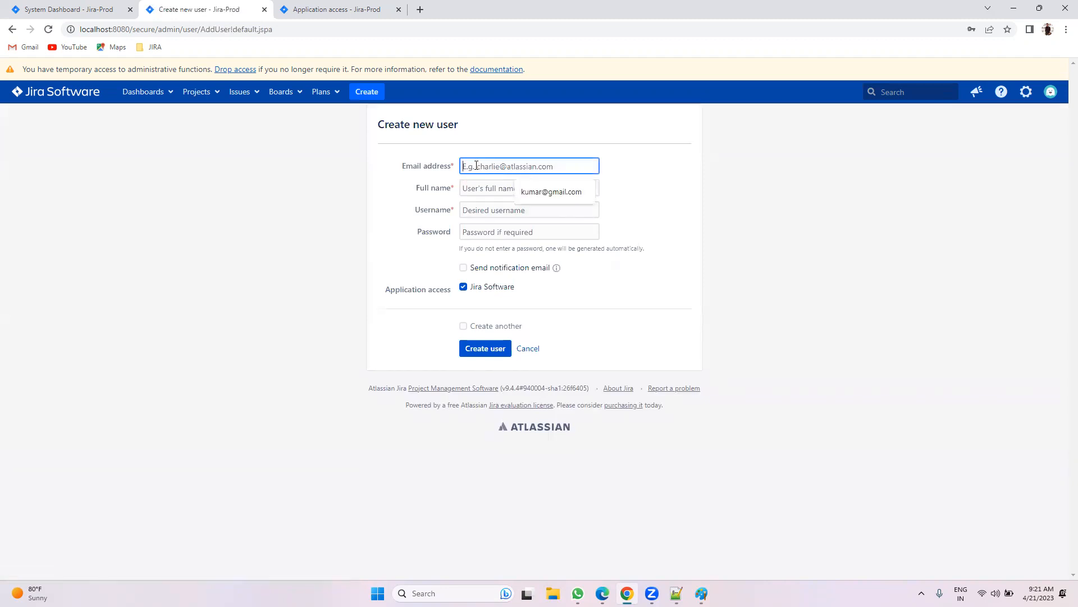
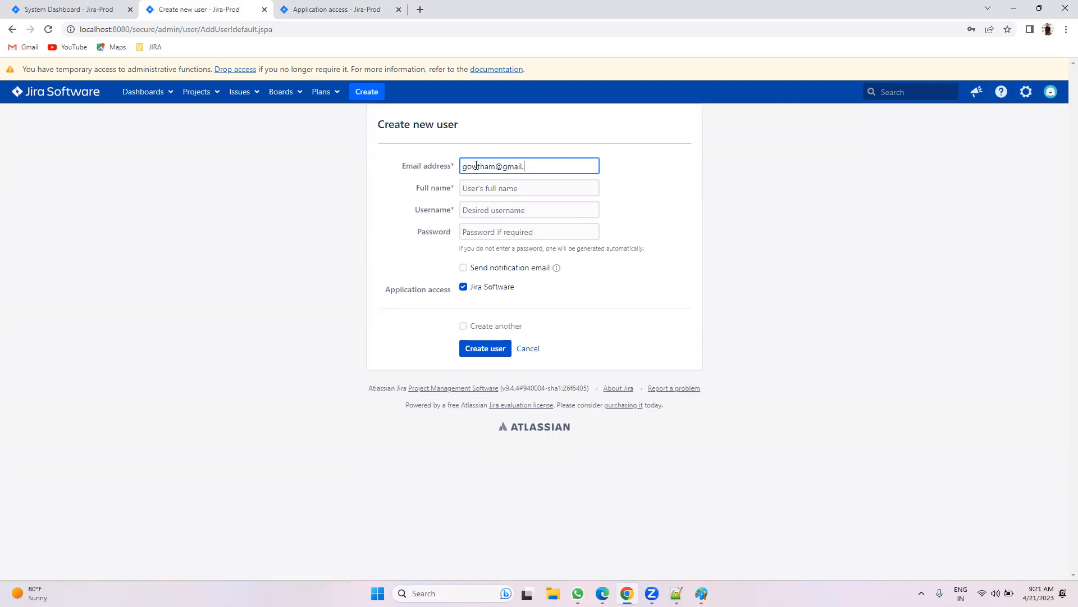
pyautogui.press('Tab')
pyautogui.write('Gowtham')
pyautogui.press('Tab')
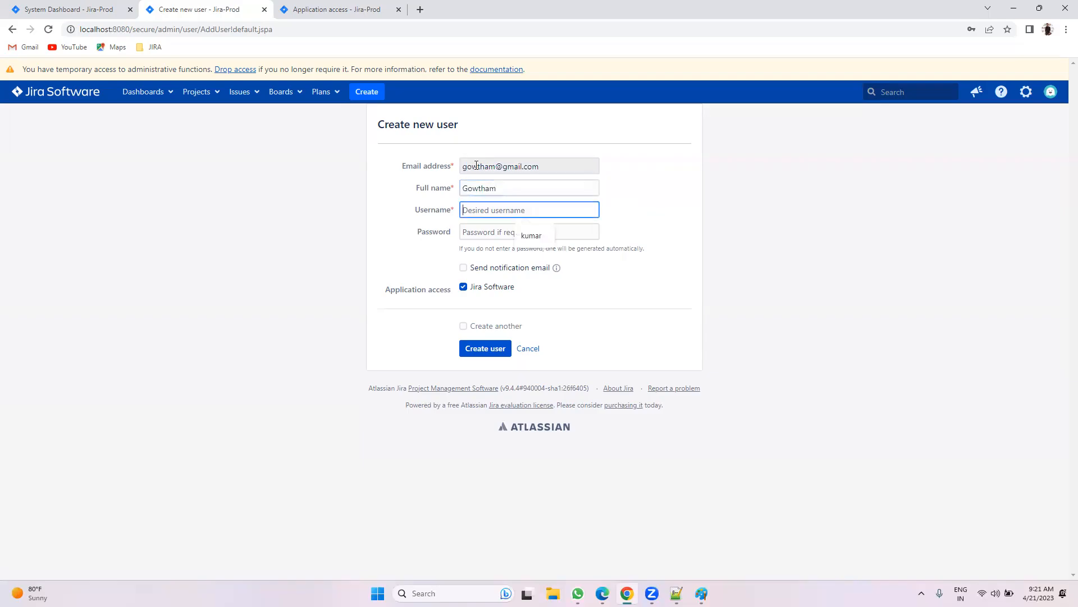
pyautogui.write('gowtham')
pyautogui.press('Tab')
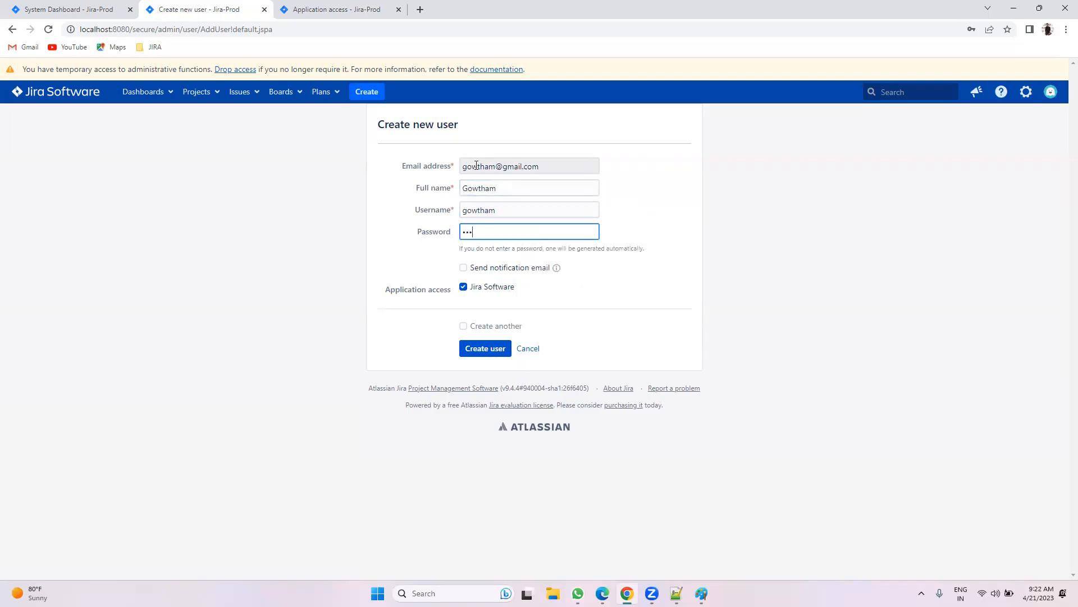
pyautogui.click(483, 286)
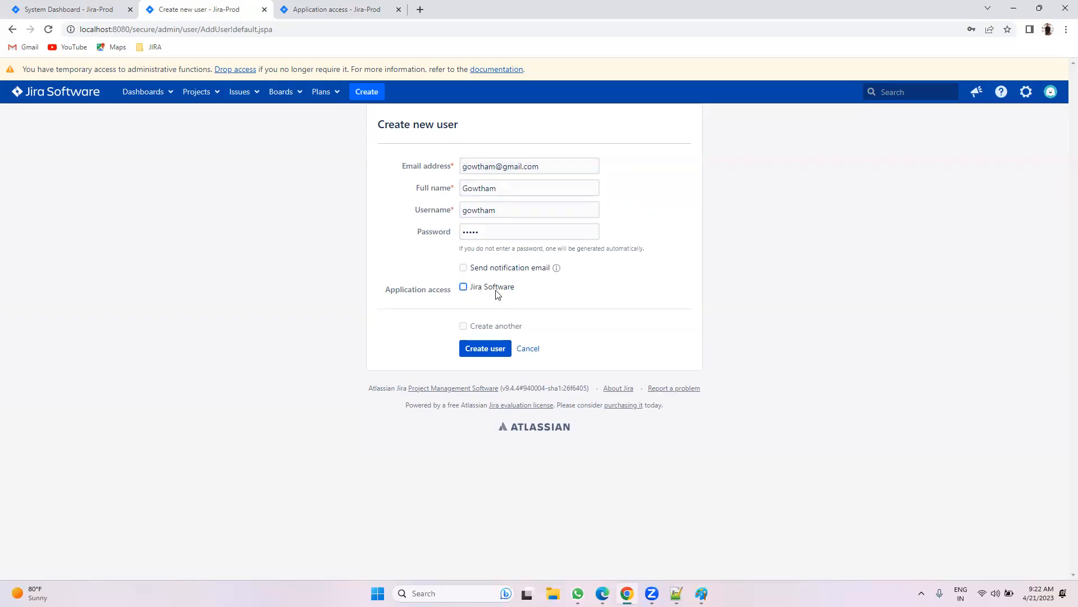
# Step: Check the default applications for new users on Application access, closing them unchanged
pyautogui.click(341, 12)
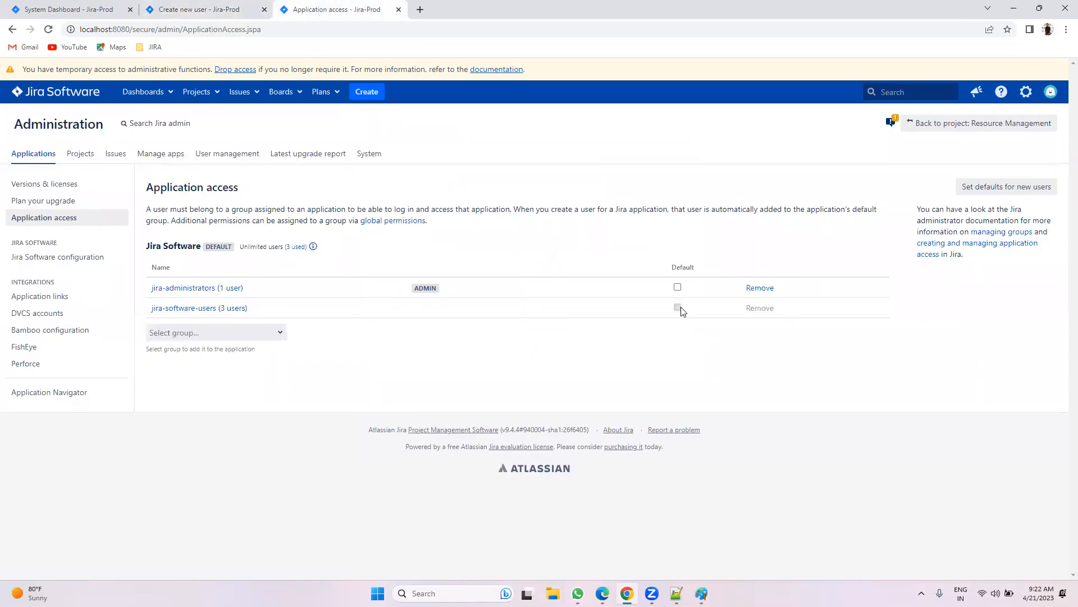
pyautogui.click(994, 188)
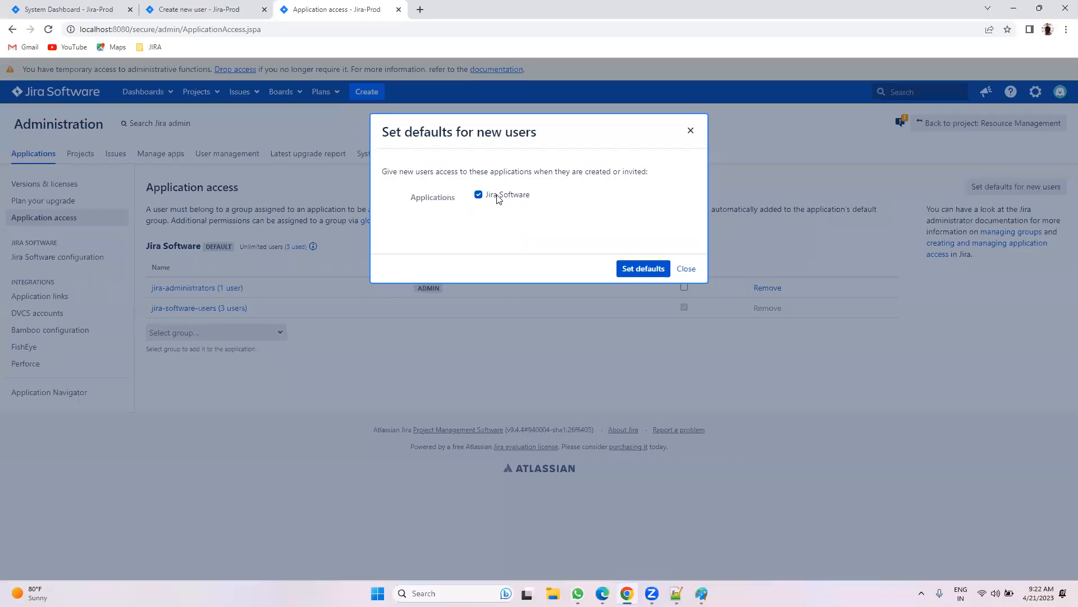
pyautogui.click(686, 269)
pyautogui.hotkey('ctrl', 'shift', 'Tab')
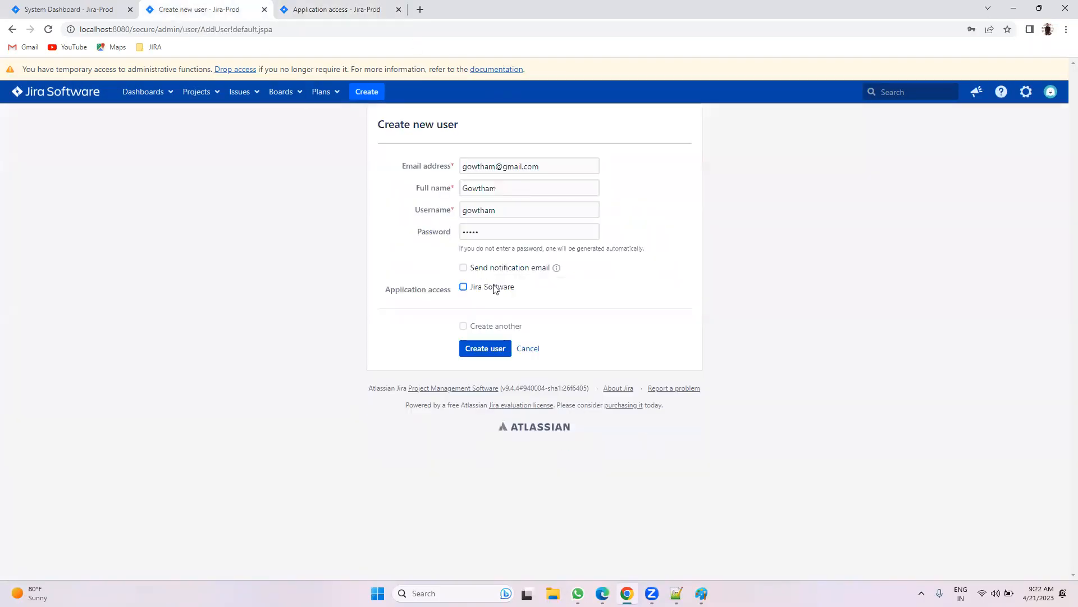
pyautogui.click(357, 6)
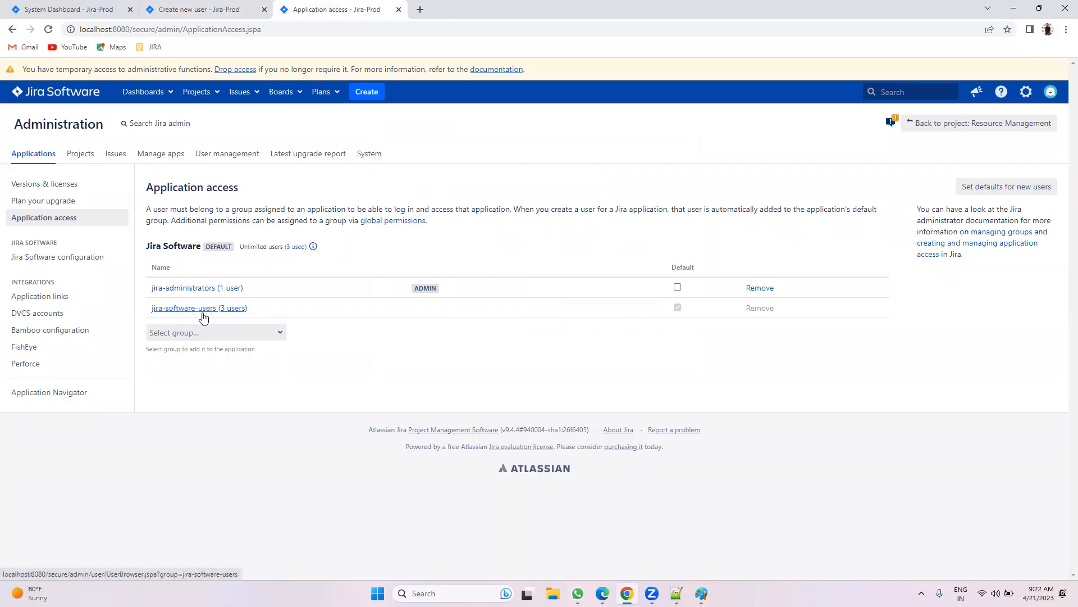
pyautogui.click(207, 8)
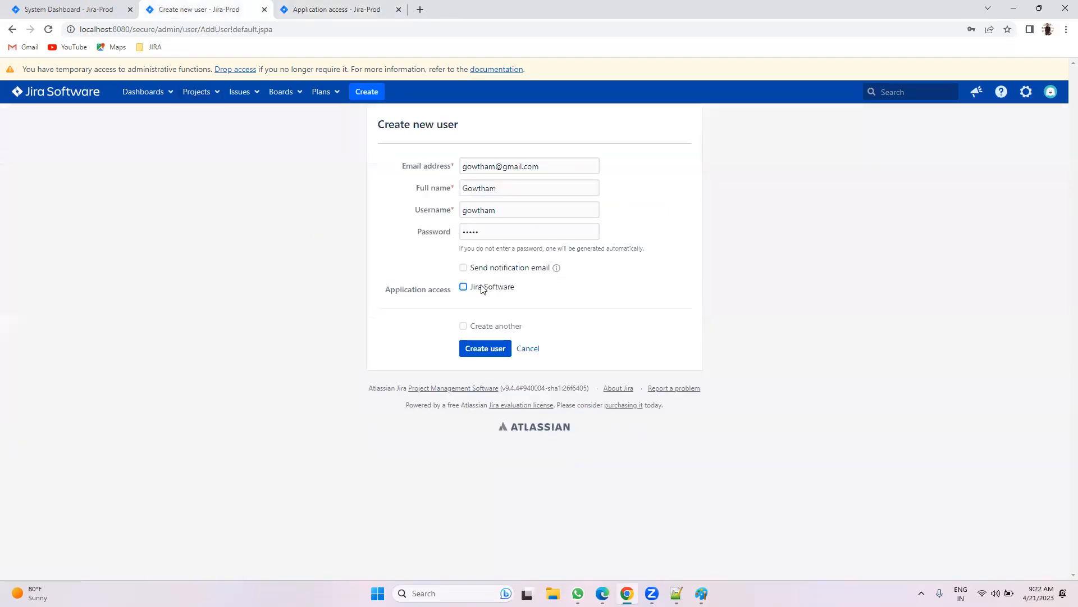
pyautogui.click(321, 9)
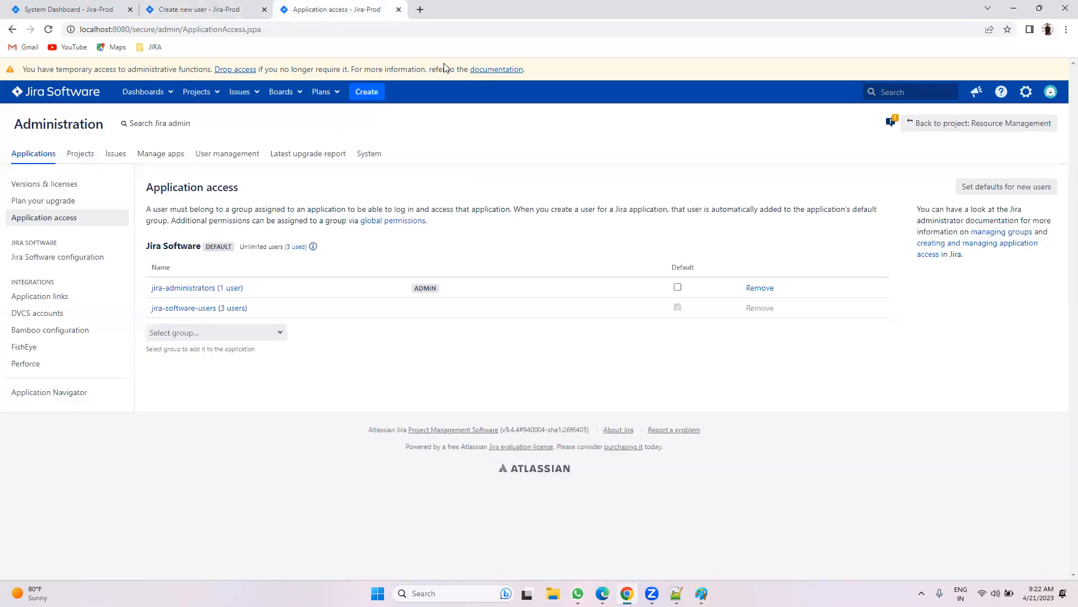
pyautogui.click(1025, 190)
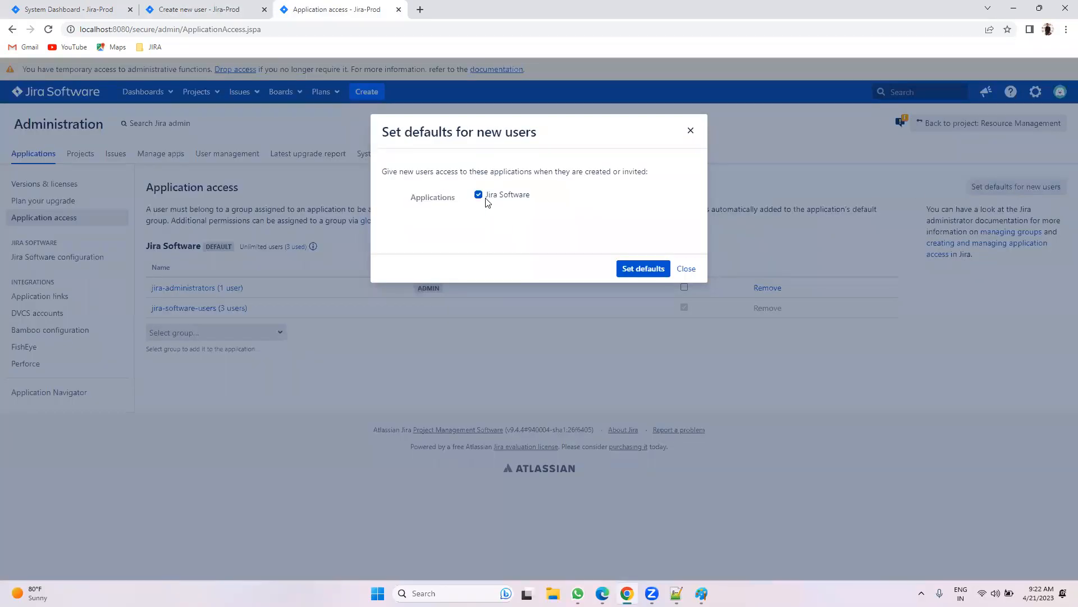
pyautogui.click(230, 10)
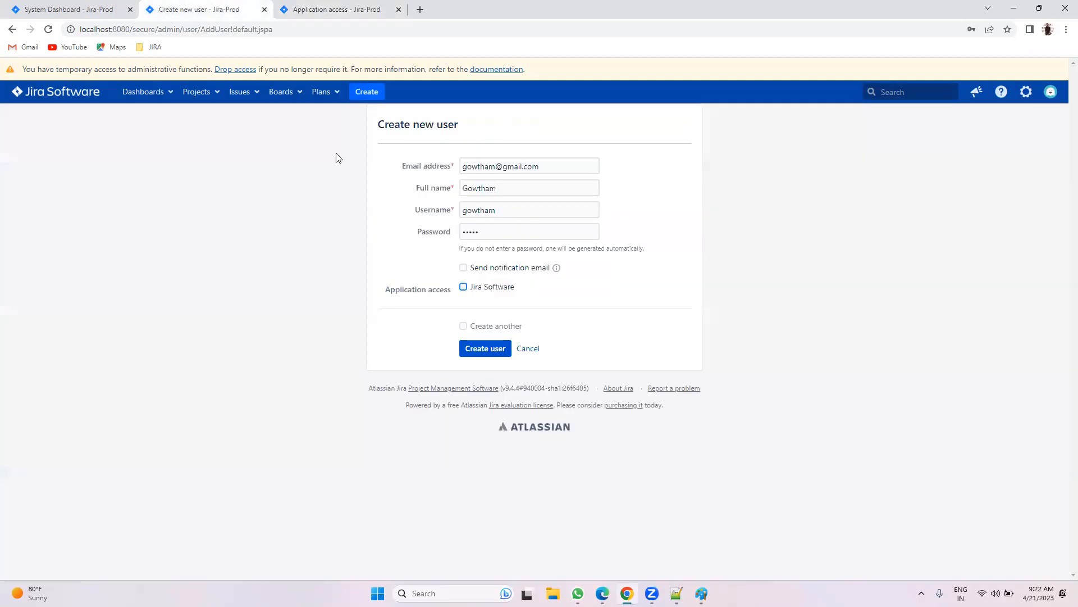
pyautogui.click(337, 10)
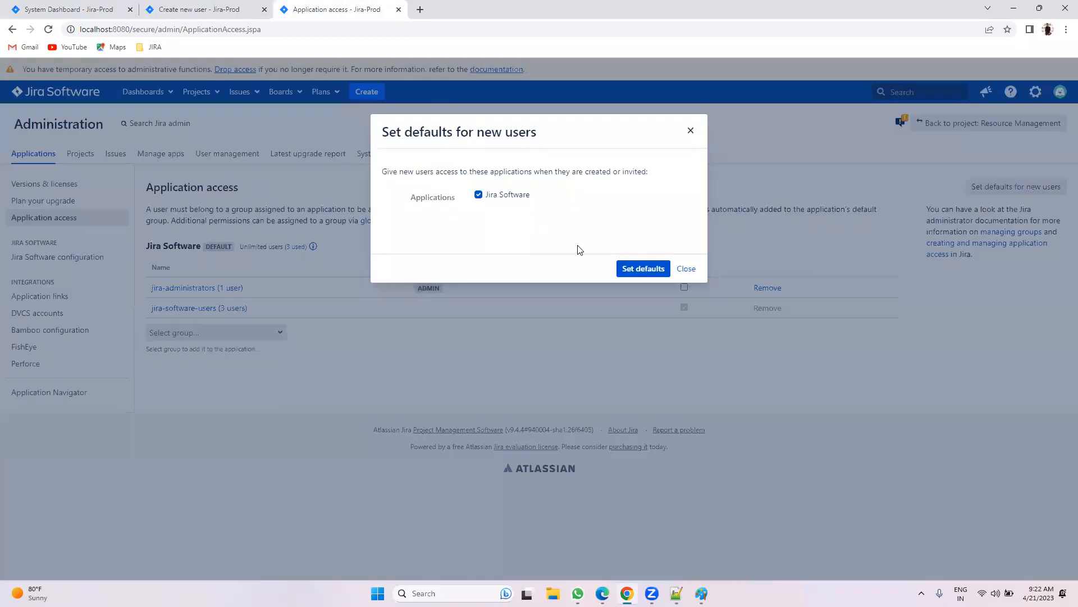
pyautogui.click(686, 270)
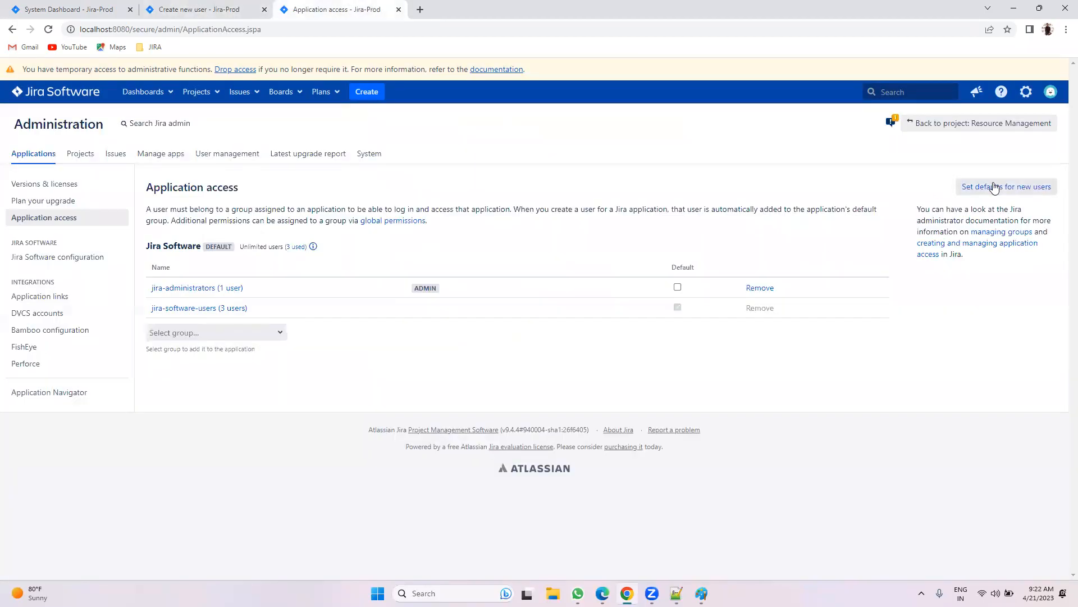
# Step: Back on the Create new user form, keep Jira Software application access unchecked
pyautogui.click(191, 10)
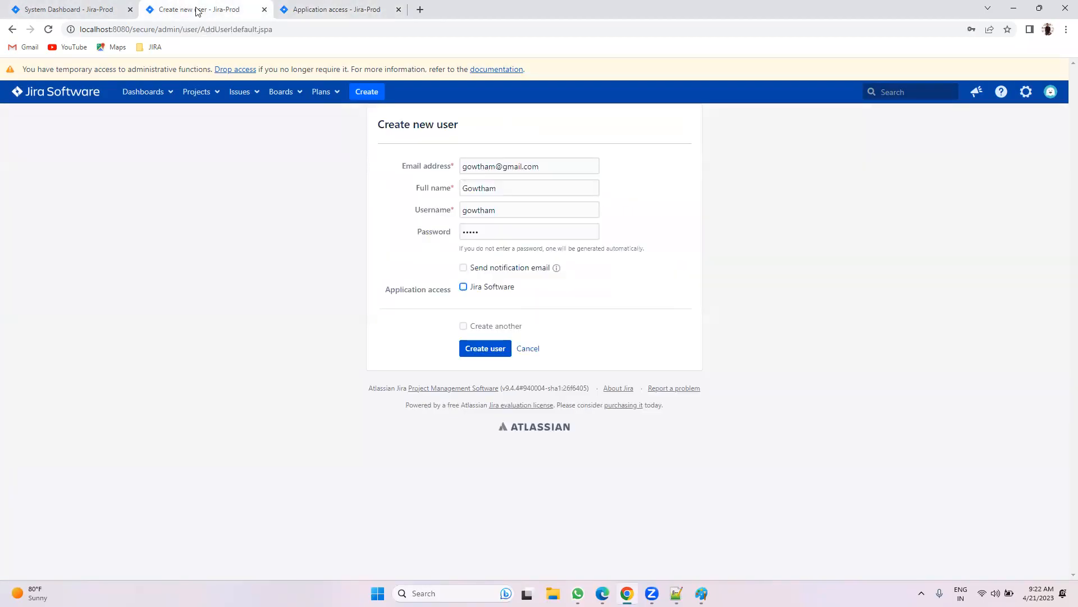
pyautogui.doubleClick(477, 289)
pyautogui.click(331, 7)
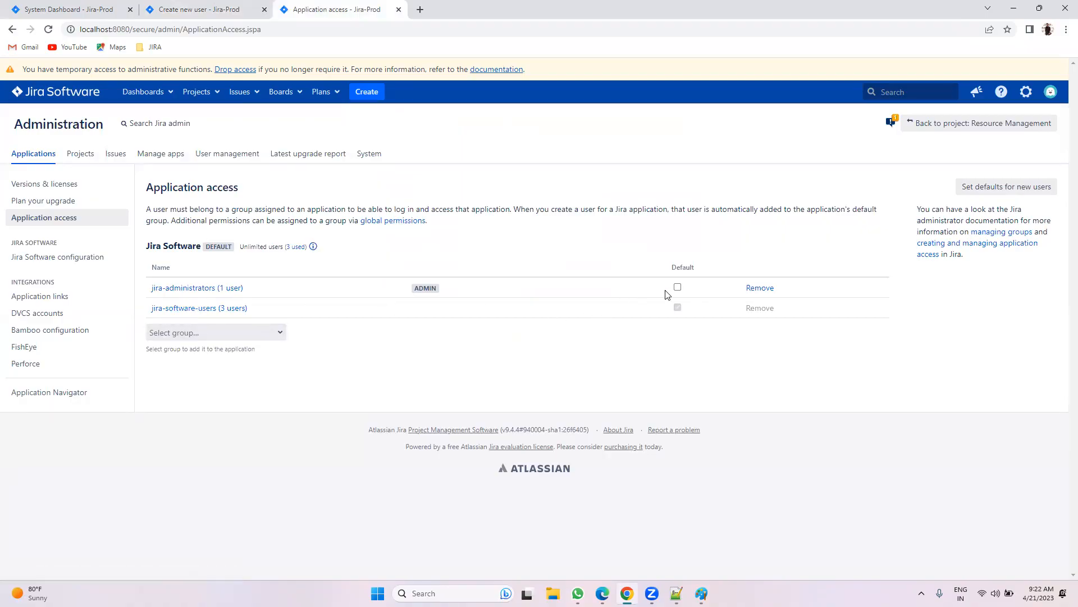
pyautogui.click(224, 8)
pyautogui.click(556, 298)
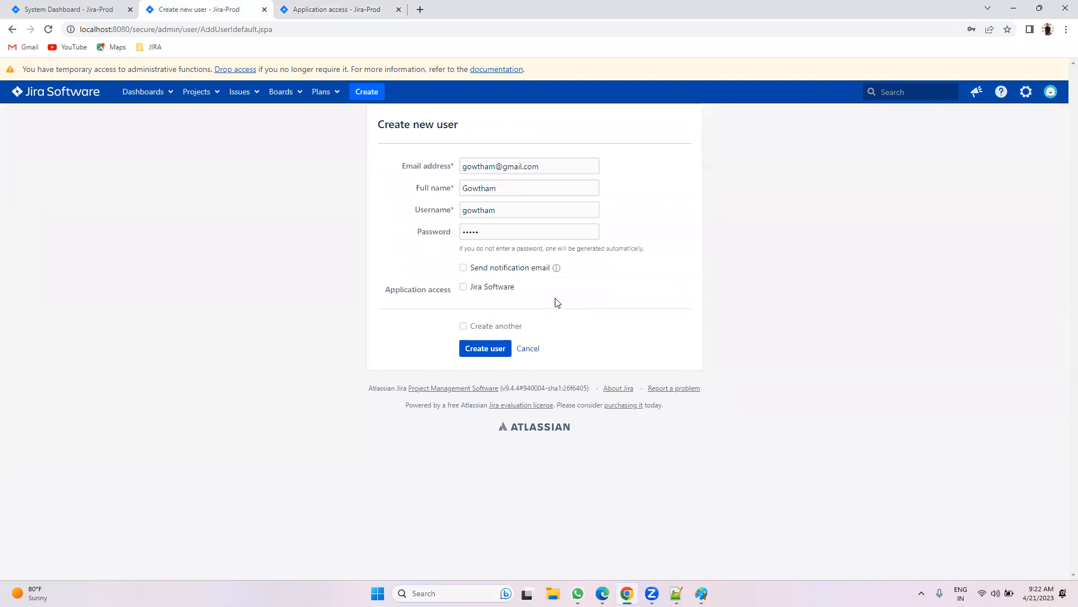
# Step: Create the user account, glance at Groups, and return to the Users list showing 4 accounts
pyautogui.click(483, 350)
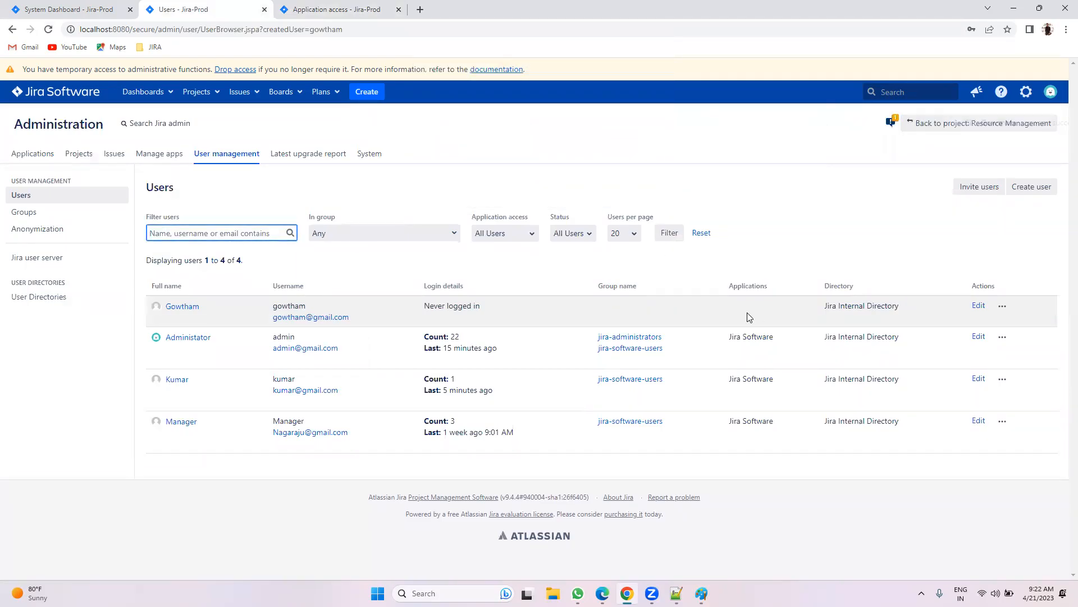
pyautogui.click(1000, 305)
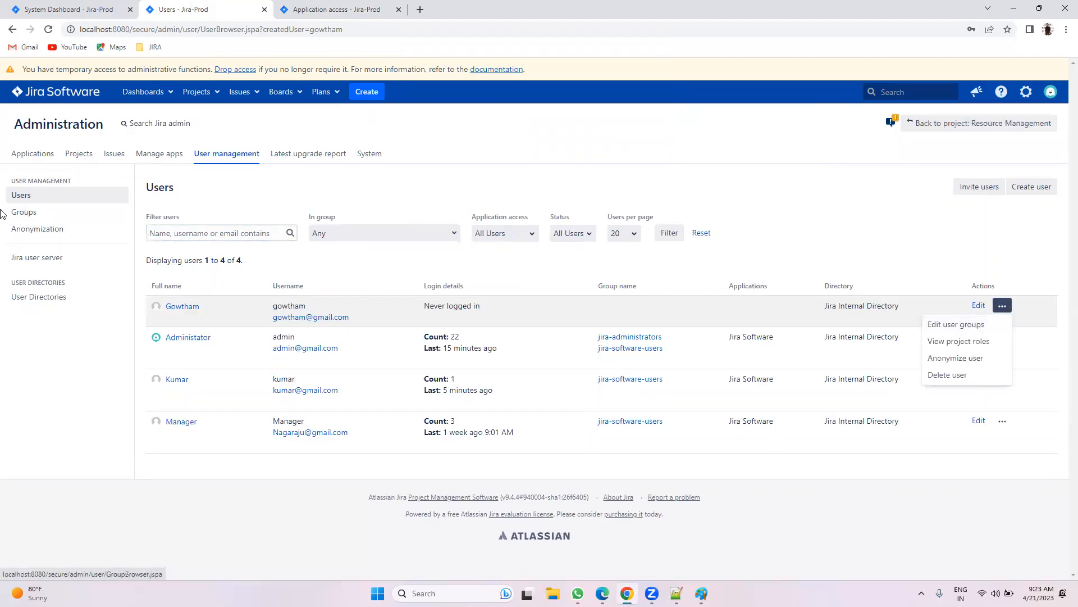
pyautogui.click(25, 212)
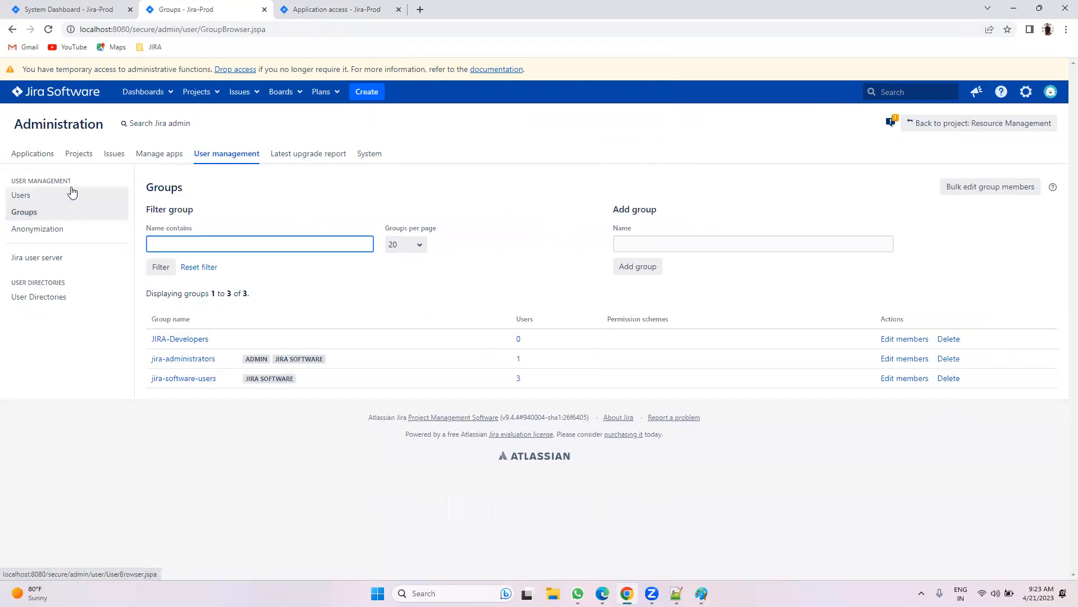
pyautogui.click(54, 195)
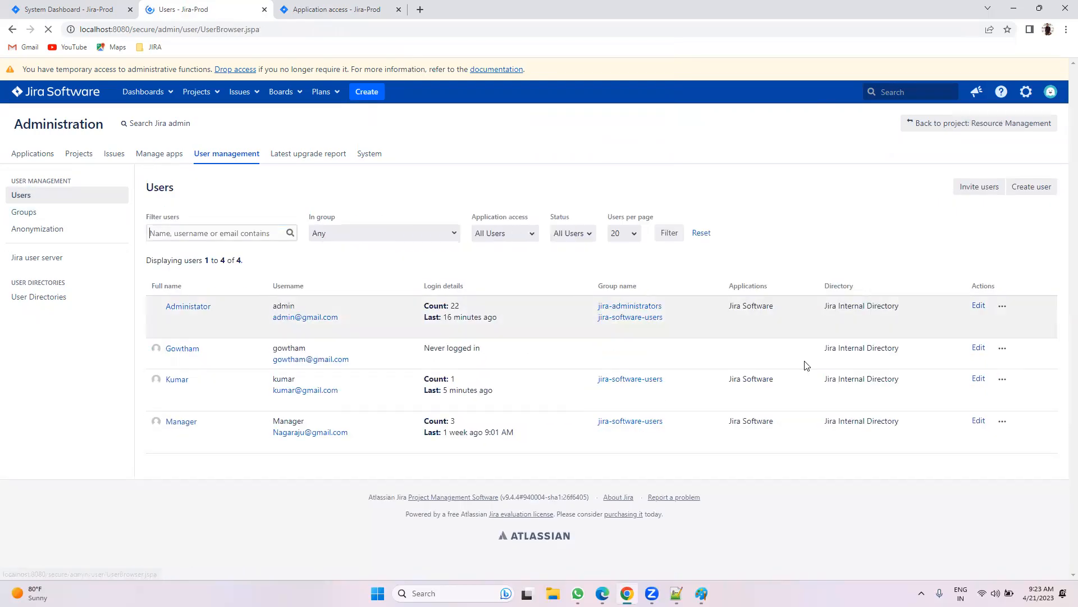
# Step: Through Edit user groups, search 'J' and join the new user to JIRA-Developers
pyautogui.click(1003, 348)
pyautogui.click(977, 368)
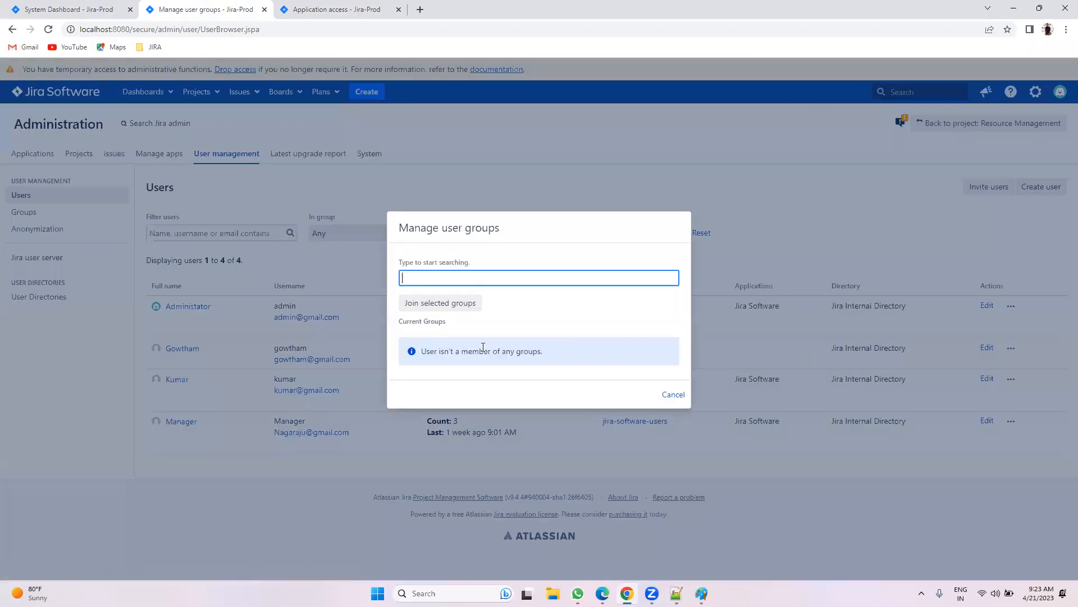
pyautogui.write('JIRA')
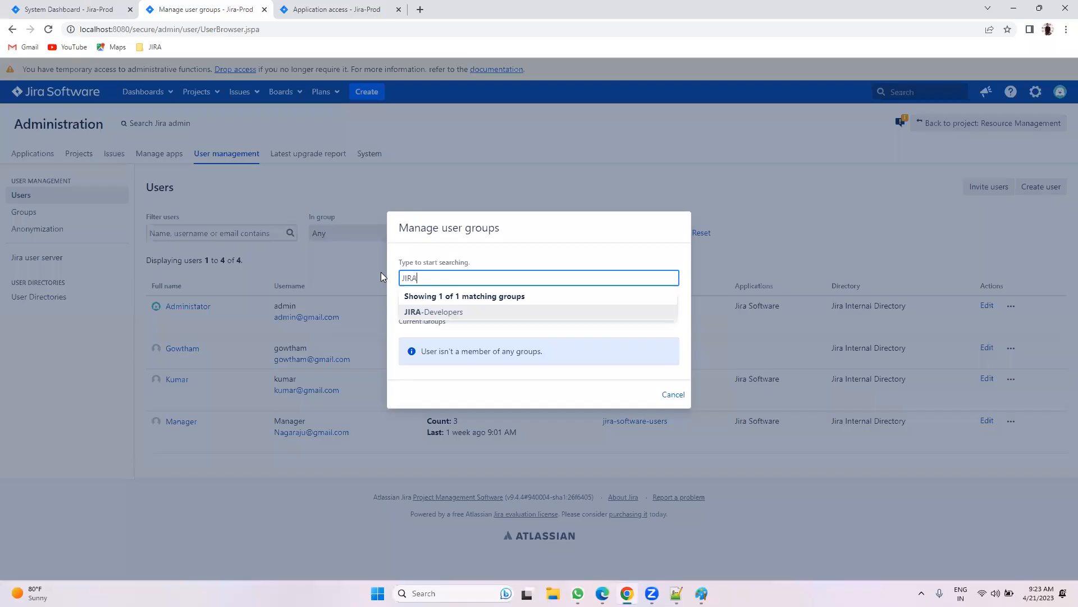
pyautogui.press('BackSpace')
pyautogui.press('BackSpace')
pyautogui.press('BackSpace')
pyautogui.press('BackSpace')
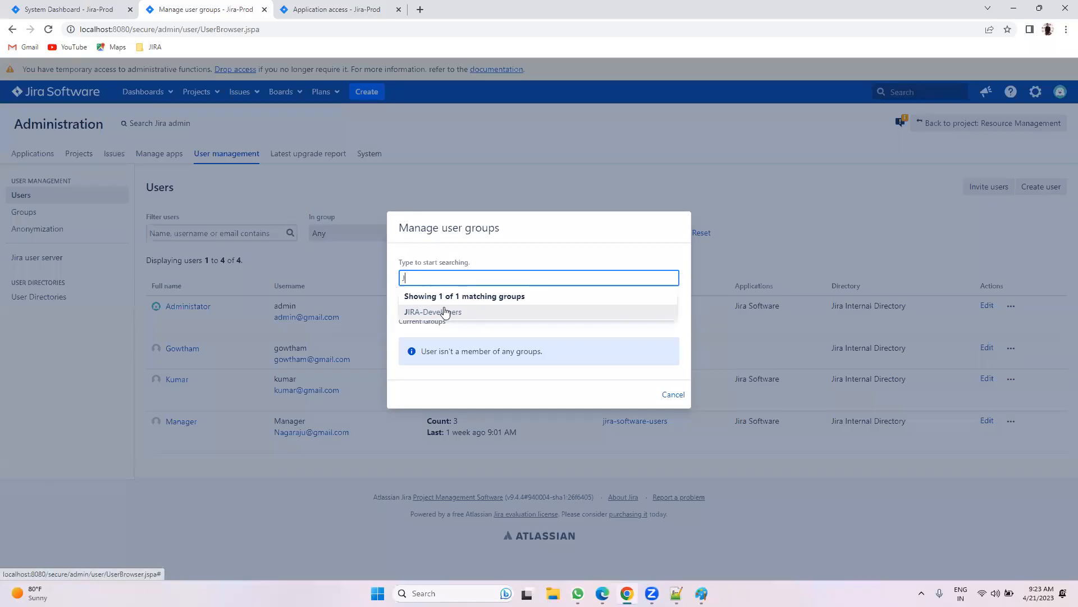
pyautogui.write('jira')
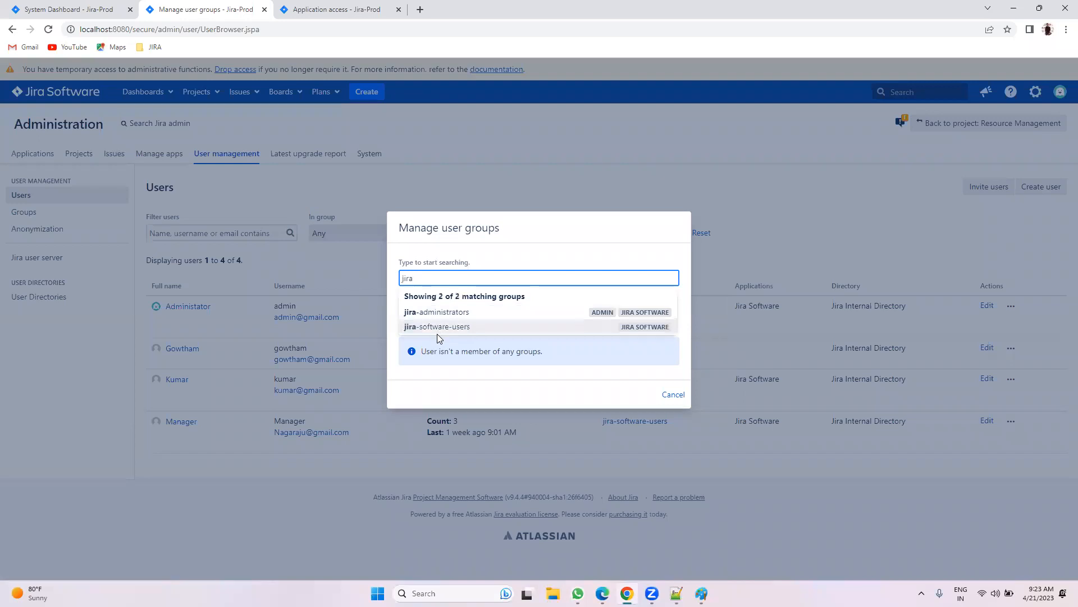
pyautogui.press('BackSpace')
pyautogui.press('BackSpace')
pyautogui.press('BackSpace')
pyautogui.press('BackSpace')
pyautogui.write('Ji')
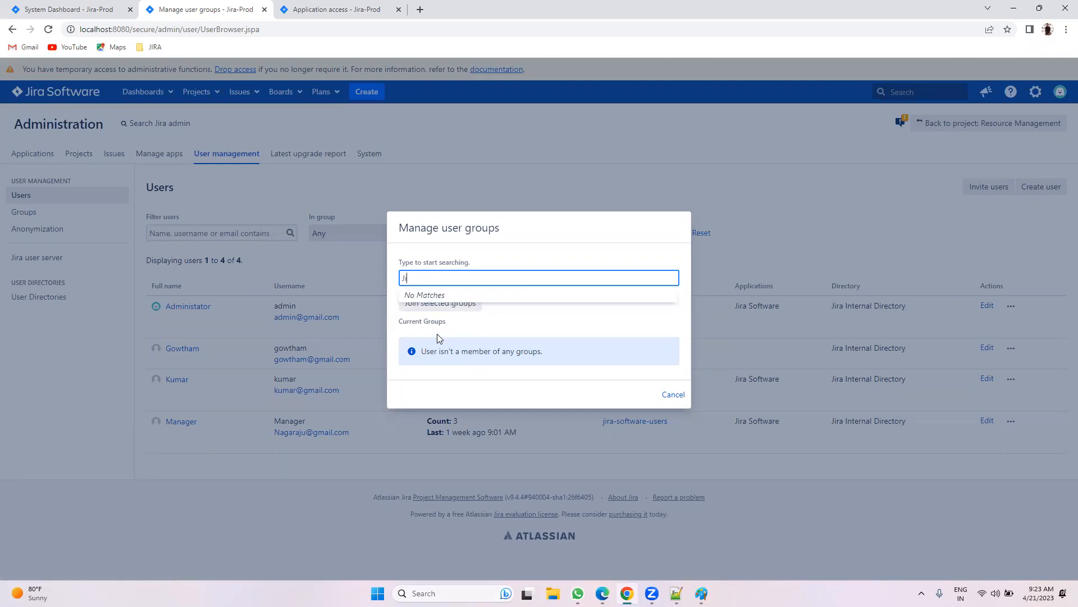
pyautogui.press('BackSpace')
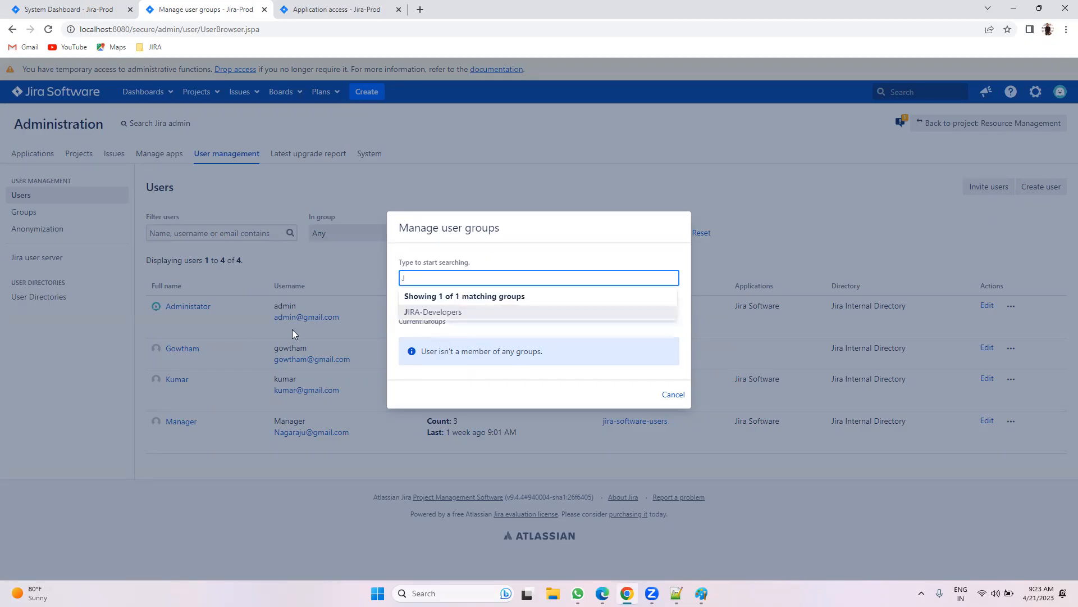
pyautogui.click(440, 312)
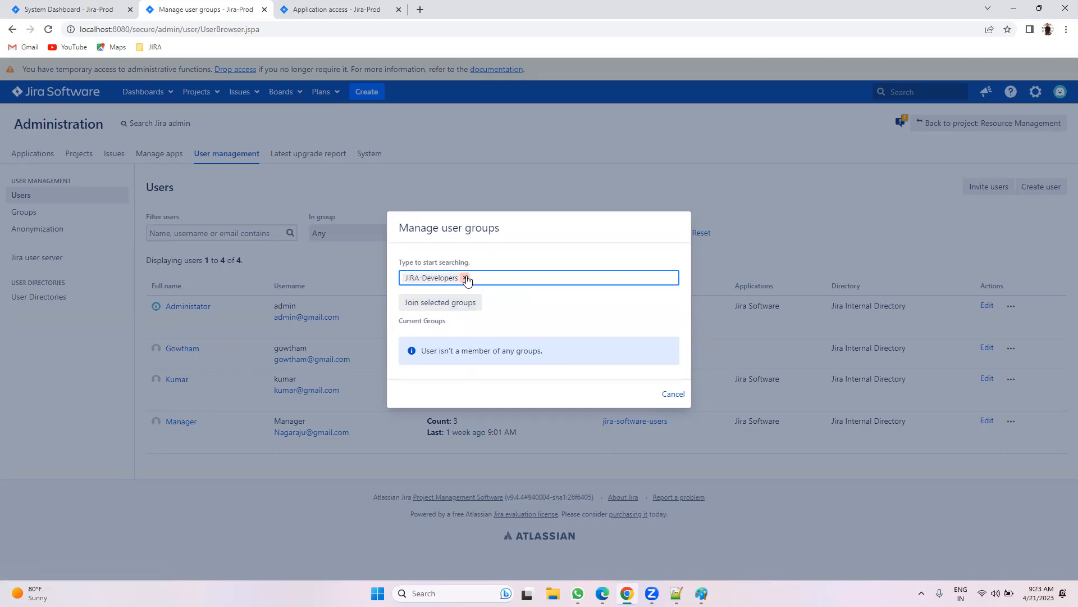
pyautogui.click(452, 304)
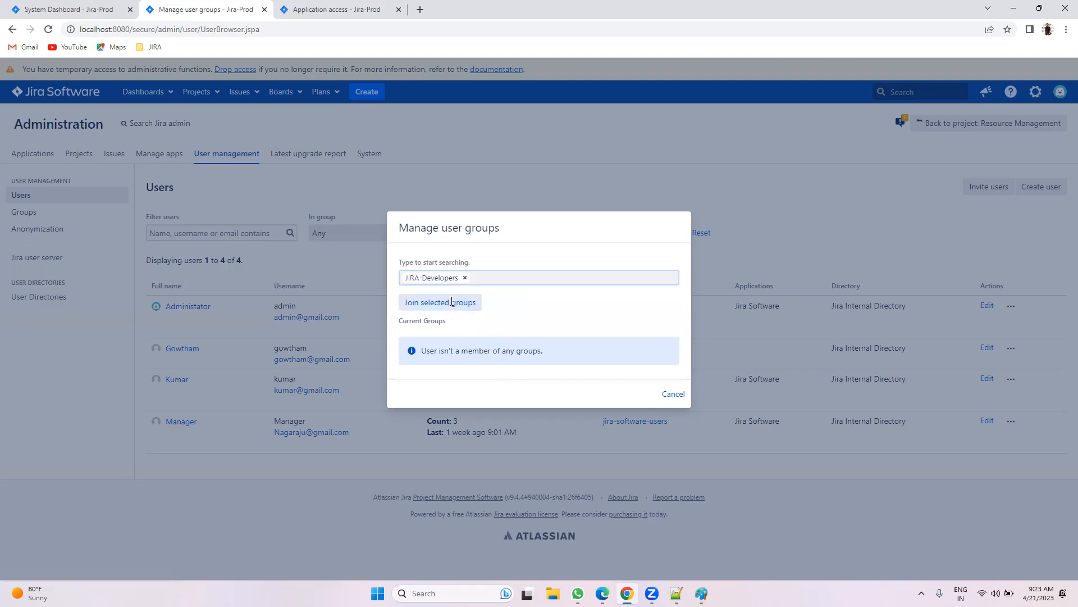
pyautogui.moveTo(205, 353); pyautogui.dragTo(658, 350)
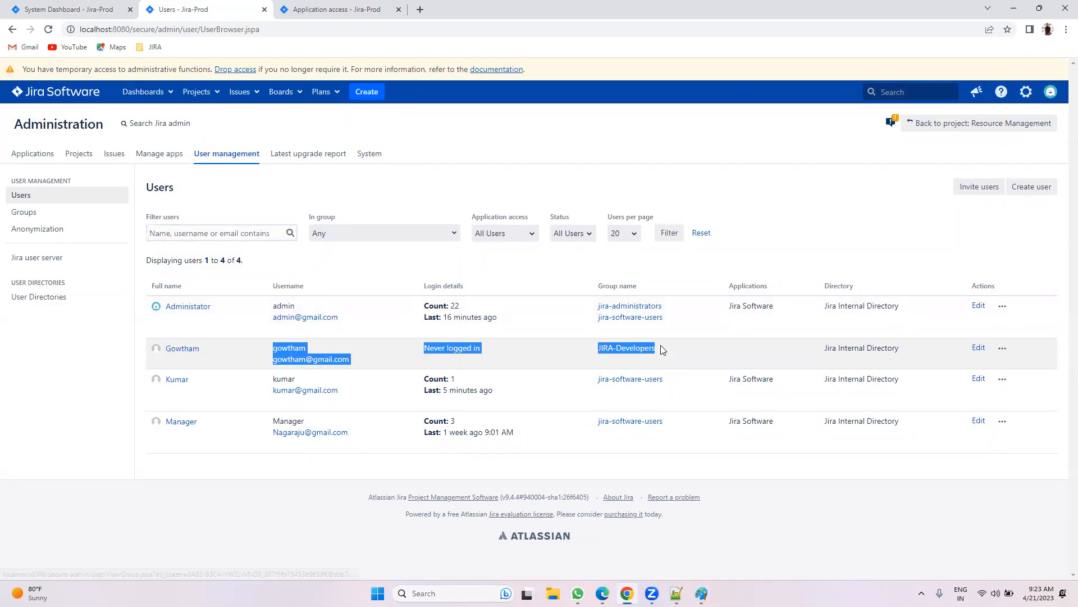
# Step: Open Groups and verify JIRA-Developers lists 1 user, alongside jira-software-users and jira-administrators
pyautogui.click(671, 349)
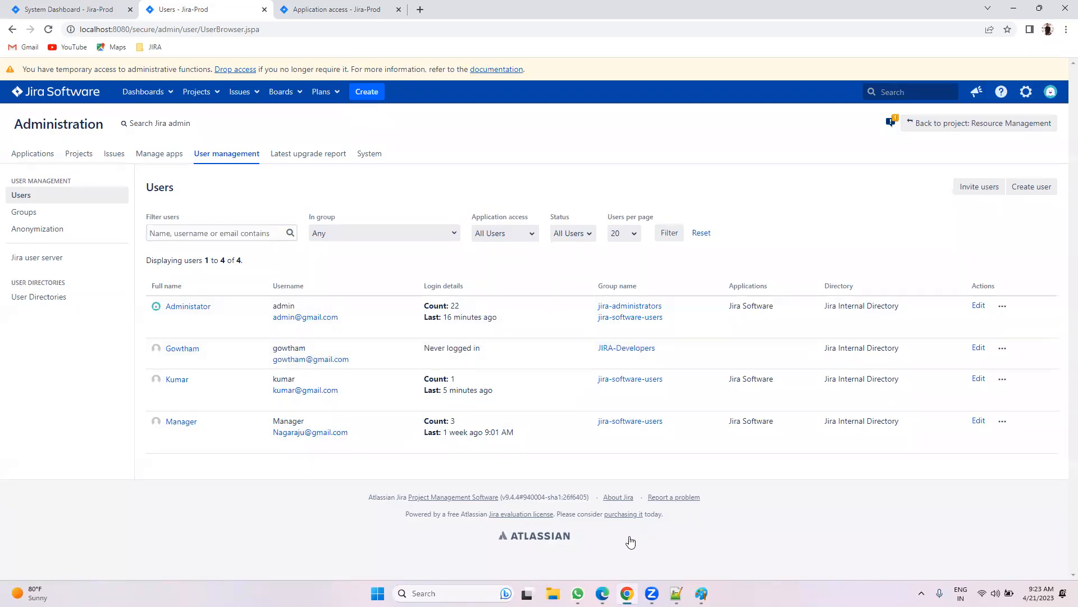
pyautogui.moveTo(602, 590)
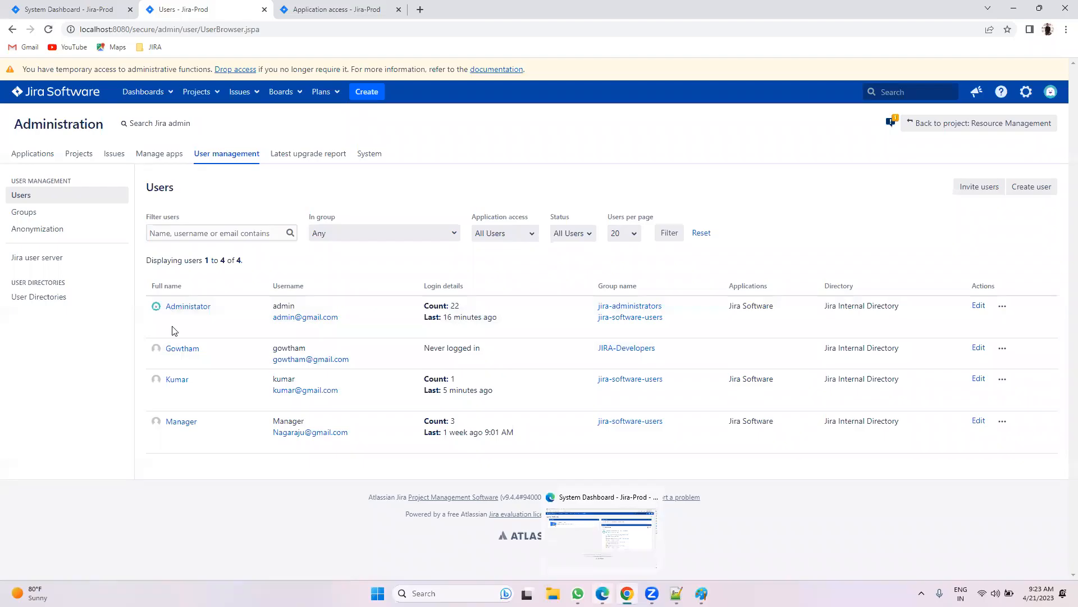
pyautogui.click(66, 212)
pyautogui.moveTo(212, 339); pyautogui.dragTo(150, 339)
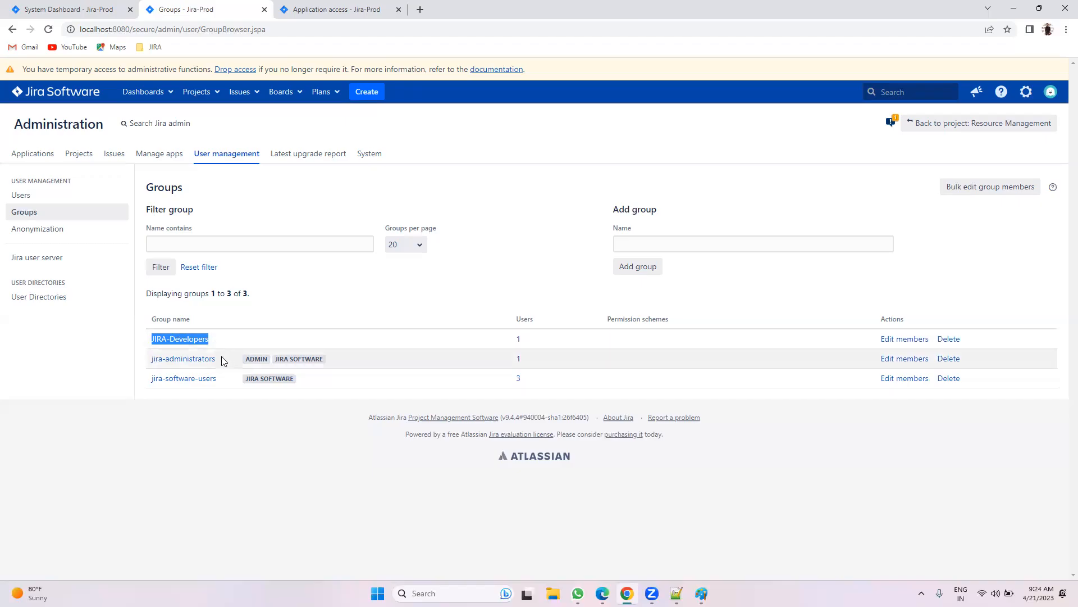
pyautogui.moveTo(203, 405); pyautogui.dragTo(164, 372)
pyautogui.moveTo(225, 386); pyautogui.dragTo(155, 364)
pyautogui.click(180, 410)
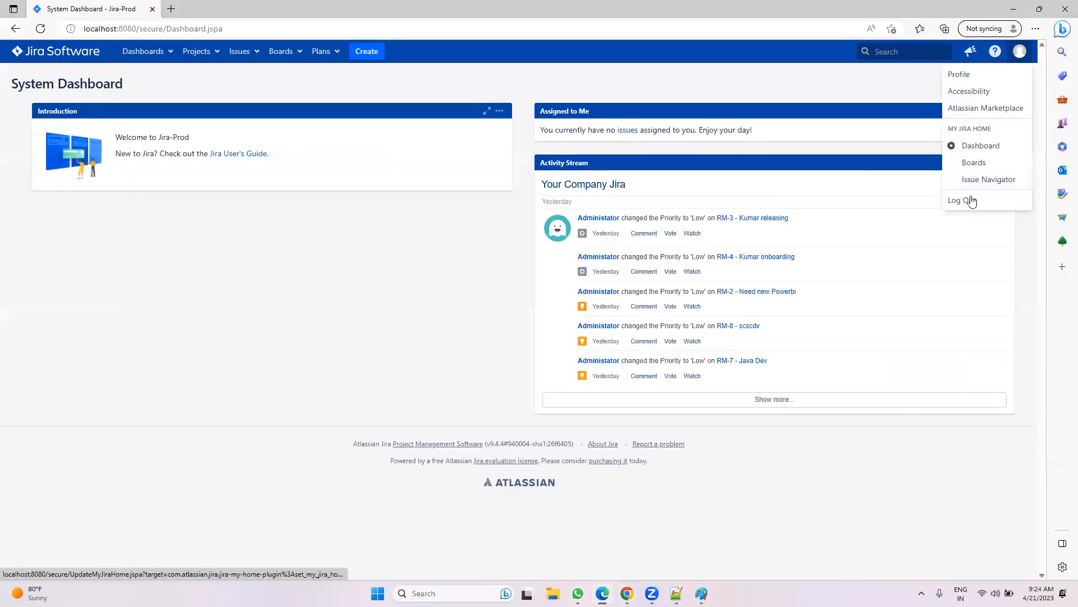
# Step: Log out and attempt to log in with the new user's username and password, which is refused
pyautogui.click(968, 200)
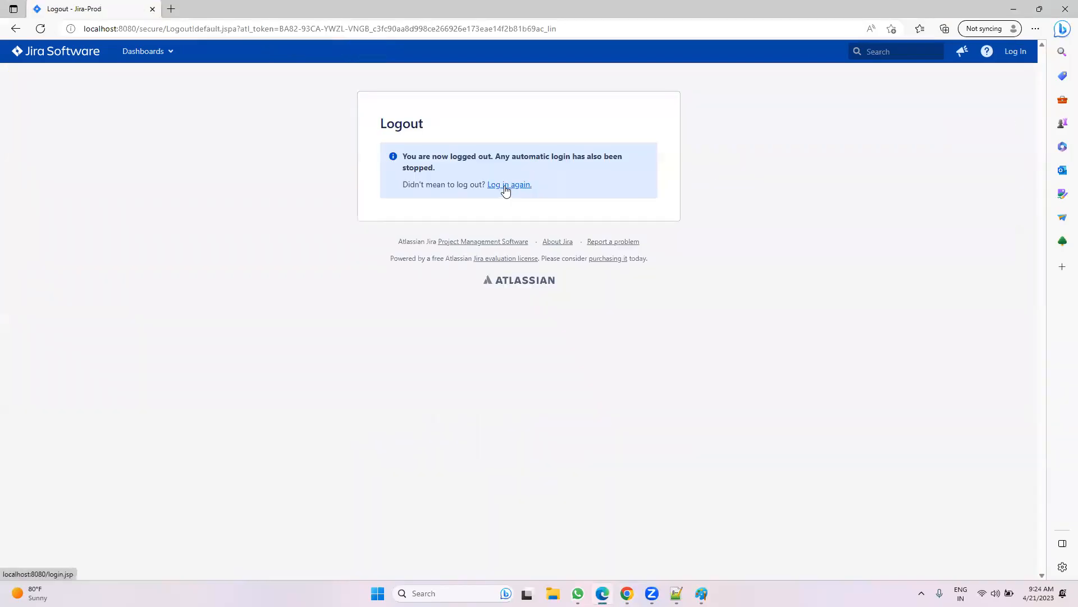
pyautogui.click(505, 184)
pyautogui.click(501, 153)
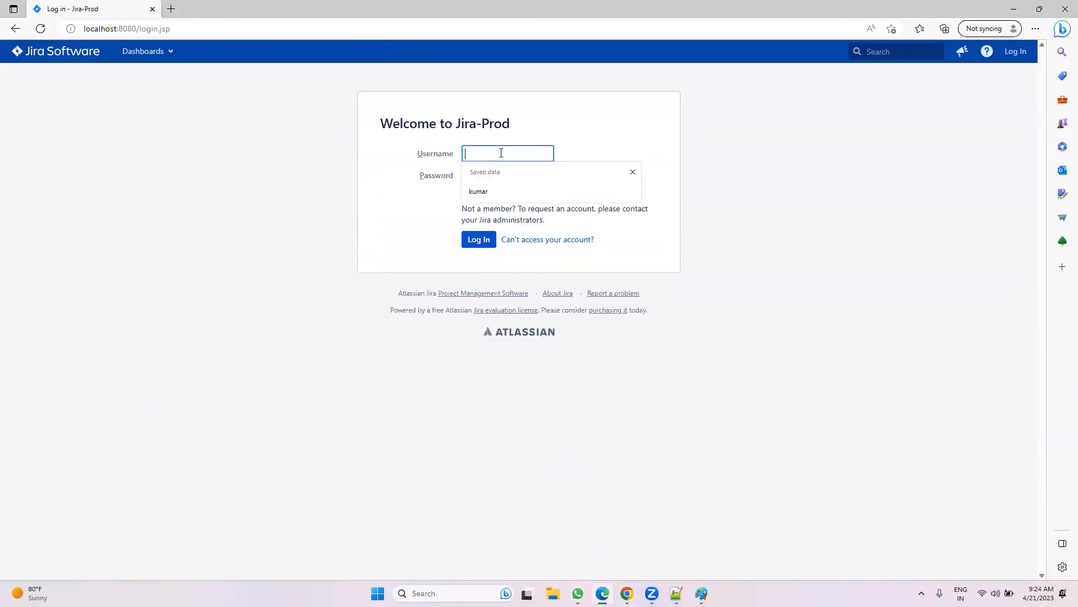
pyautogui.write('gowtham')
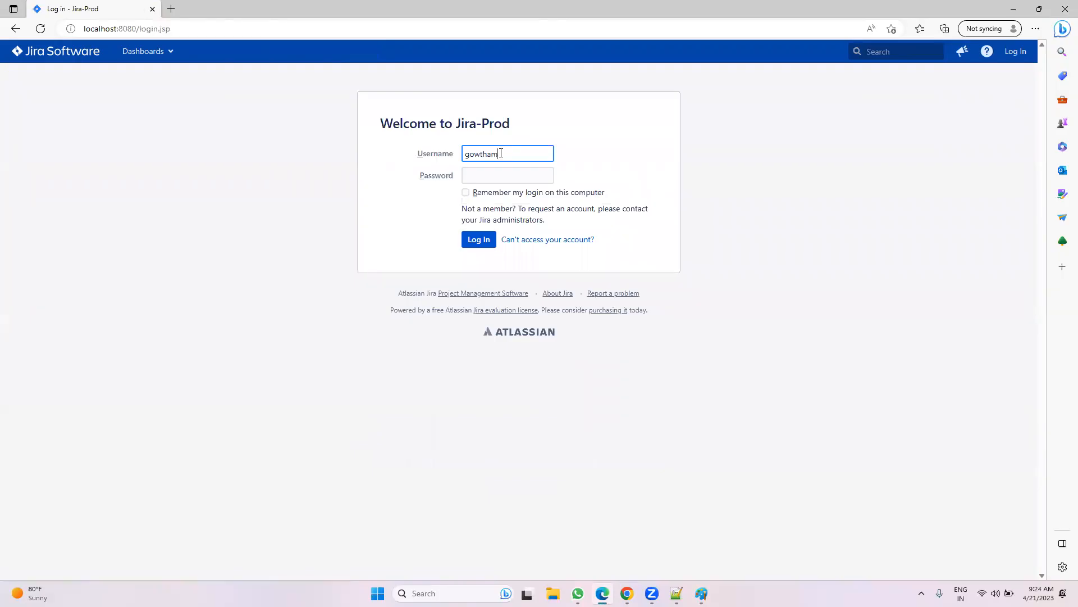
pyautogui.press('Tab')
pyautogui.write('*****')
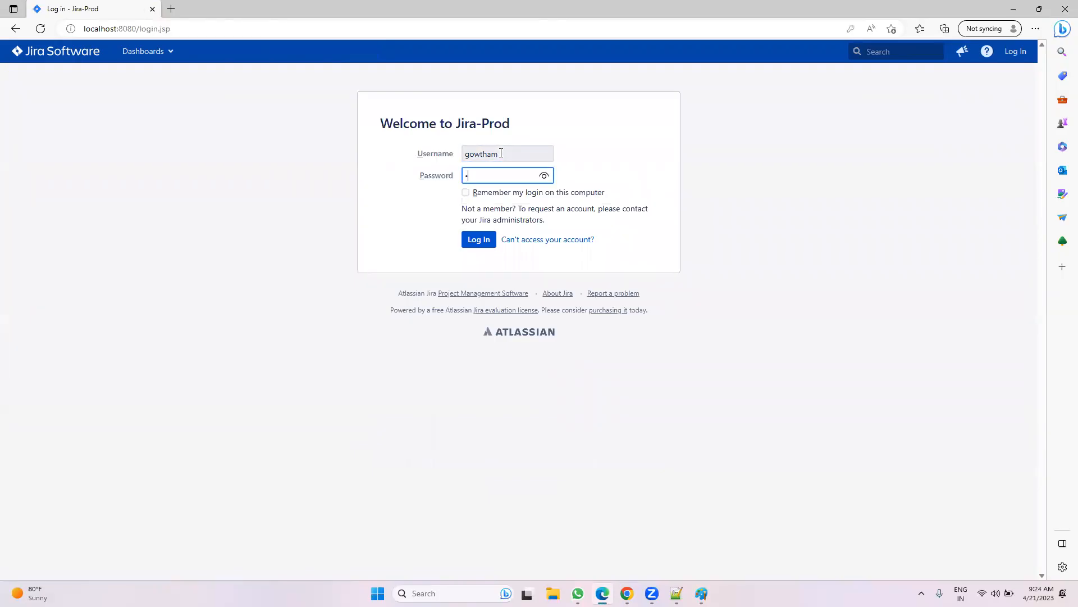
pyautogui.click(544, 175)
pyautogui.click(478, 240)
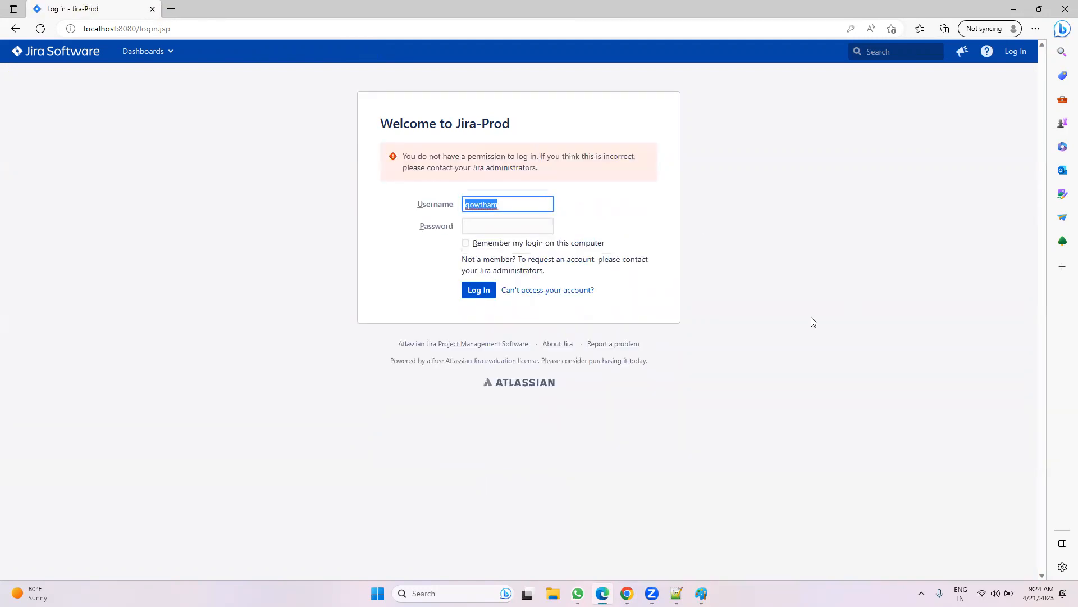
pyautogui.hotkey('alt', 'Tab')
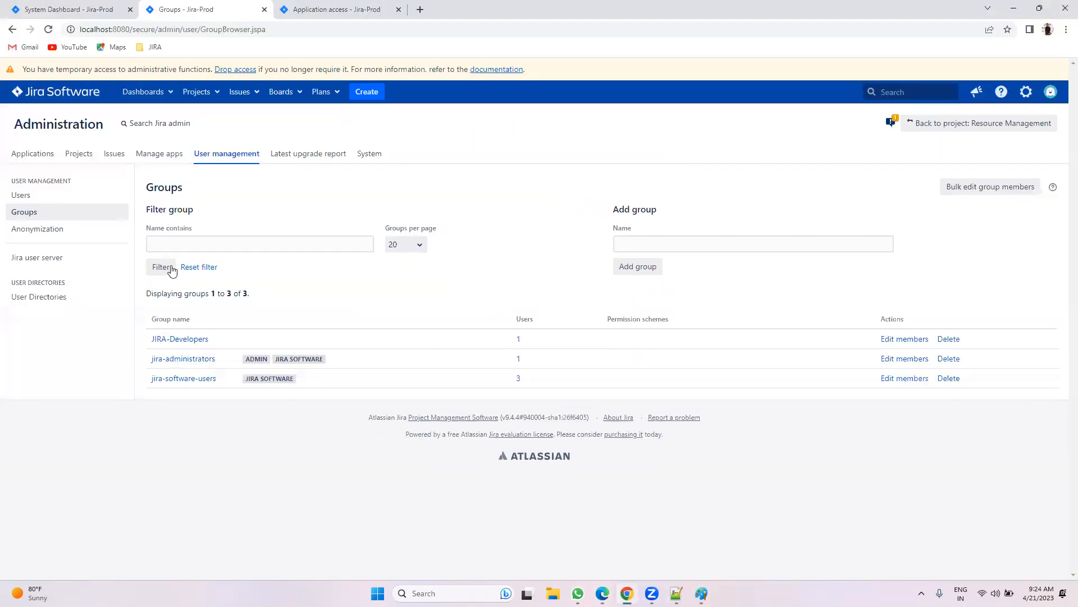
pyautogui.click(63, 191)
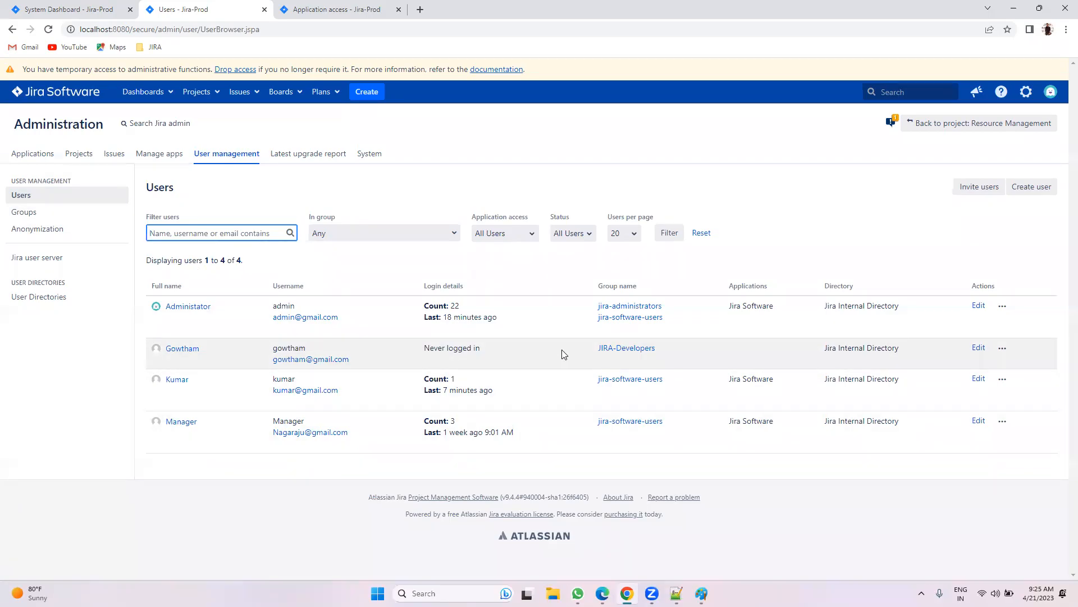
pyautogui.click(359, 7)
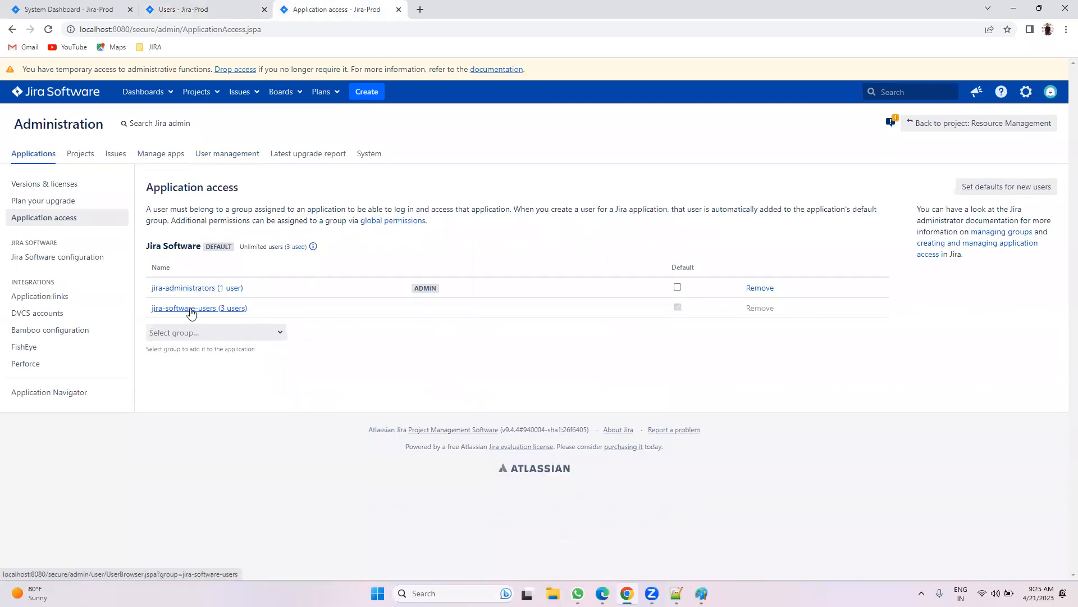
pyautogui.click(225, 9)
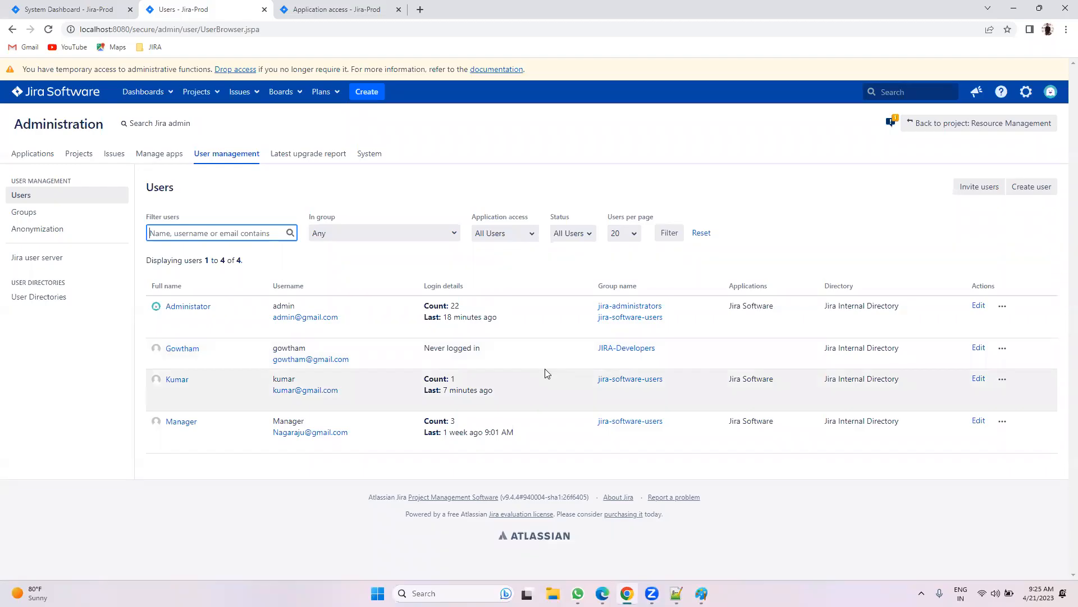
pyautogui.click(345, 469)
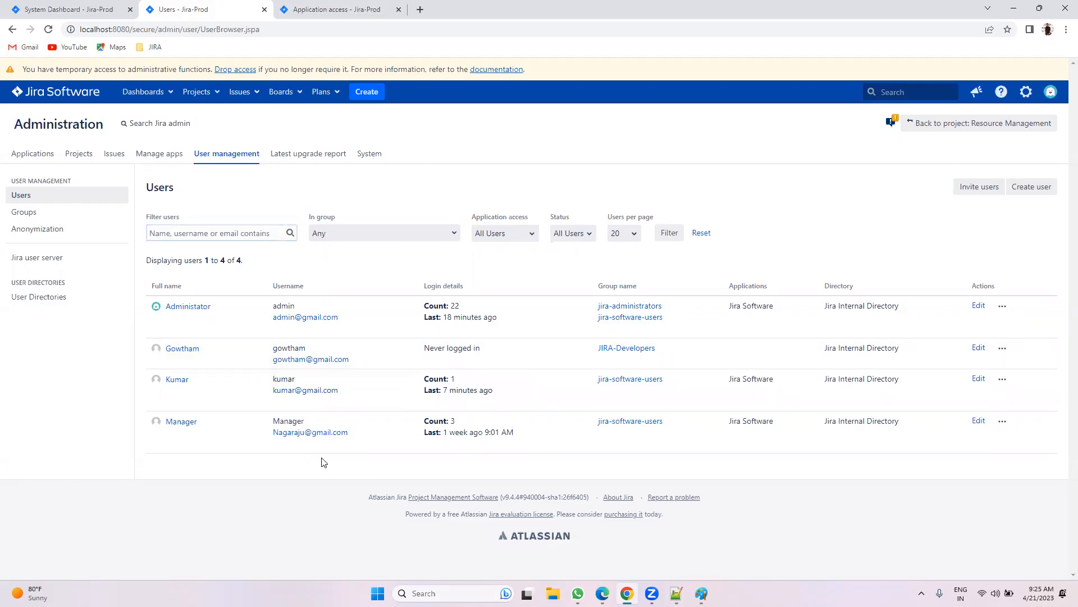
pyautogui.click(25, 212)
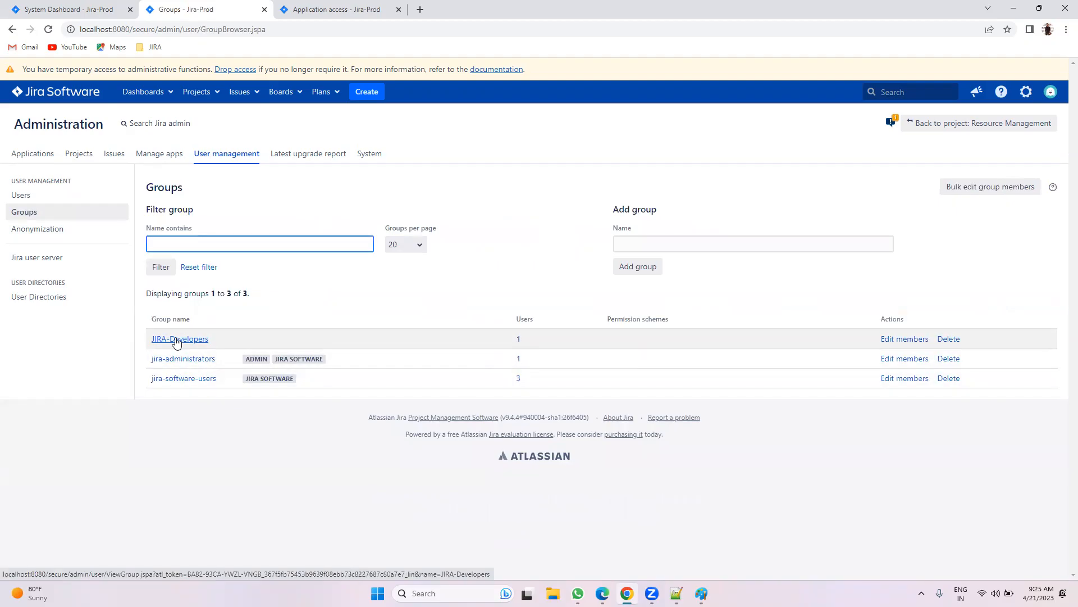
pyautogui.click(47, 196)
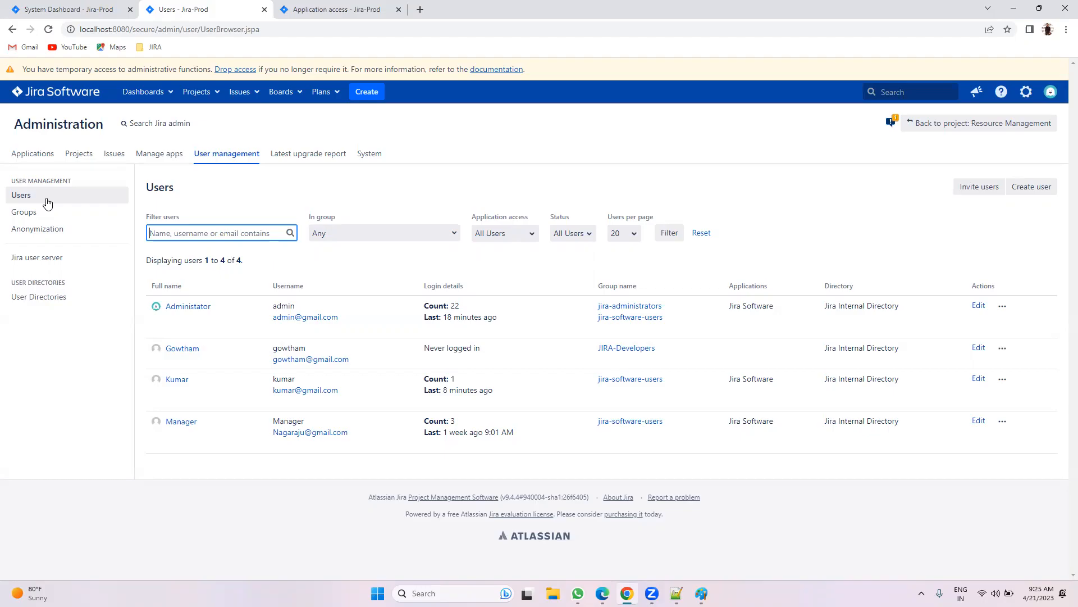
pyautogui.click(45, 195)
pyautogui.moveTo(214, 360); pyautogui.dragTo(162, 354)
pyautogui.moveTo(161, 354)
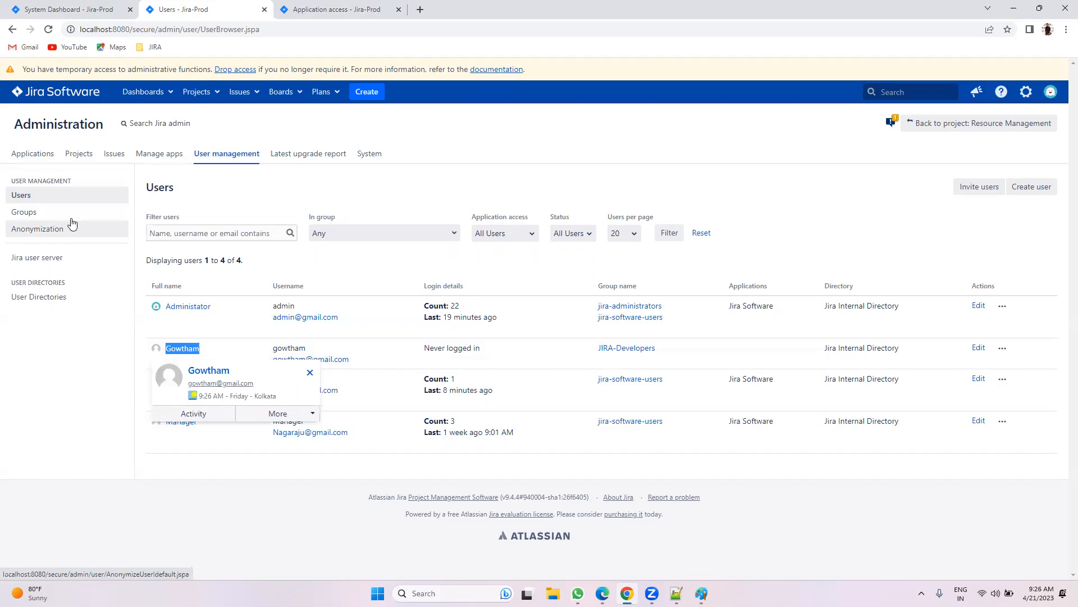
pyautogui.click(24, 213)
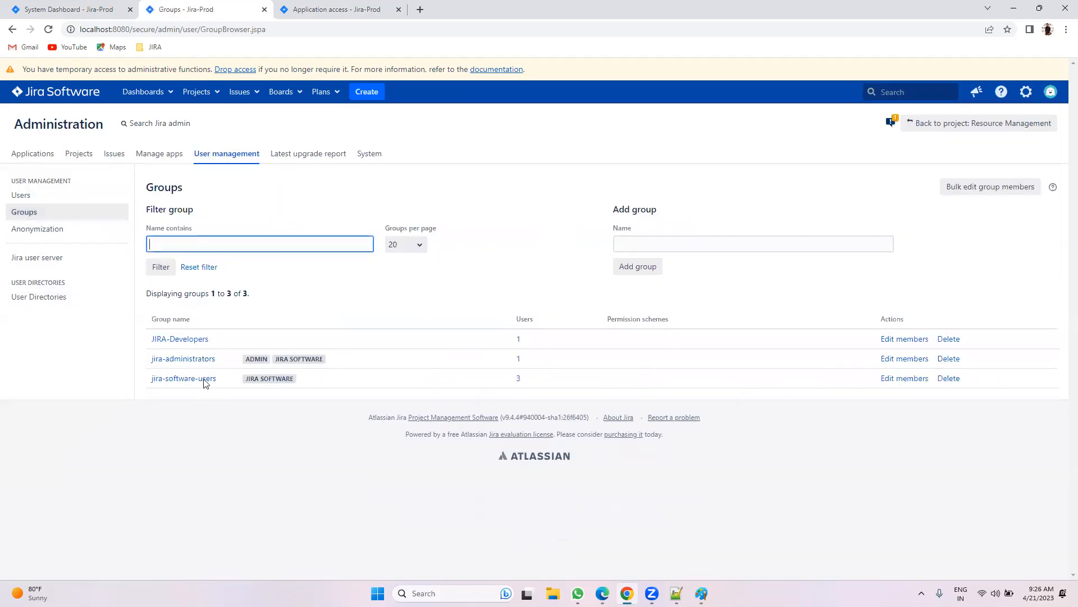
pyautogui.moveTo(221, 341); pyautogui.dragTo(151, 339)
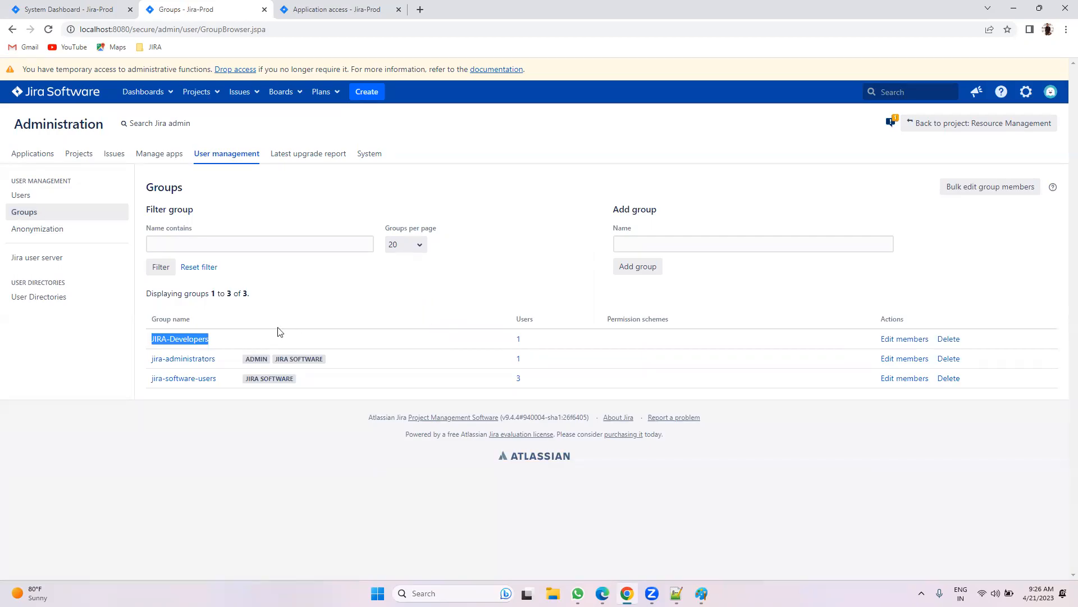
pyautogui.click(298, 303)
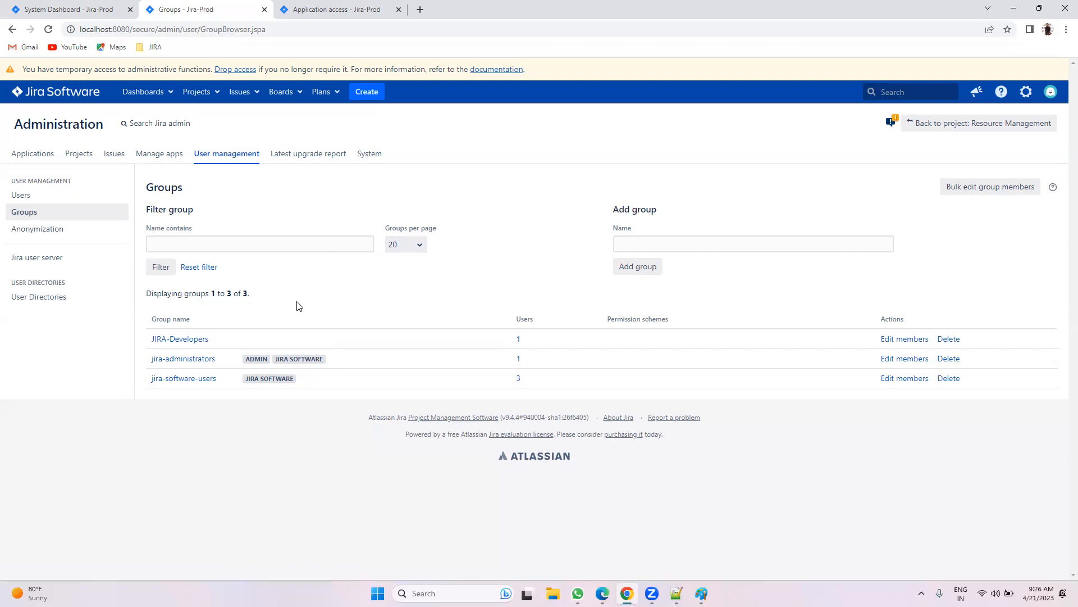
# Step: Add the JIRA-Developers group to Jira Software application access, then go back to Groups
pyautogui.click(313, 6)
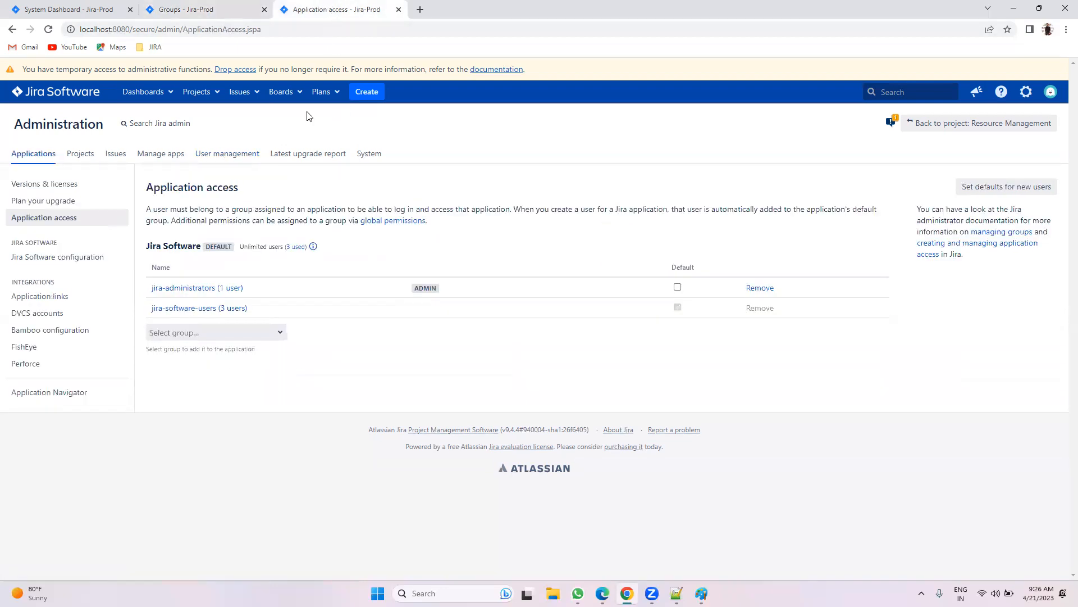
pyautogui.click(64, 216)
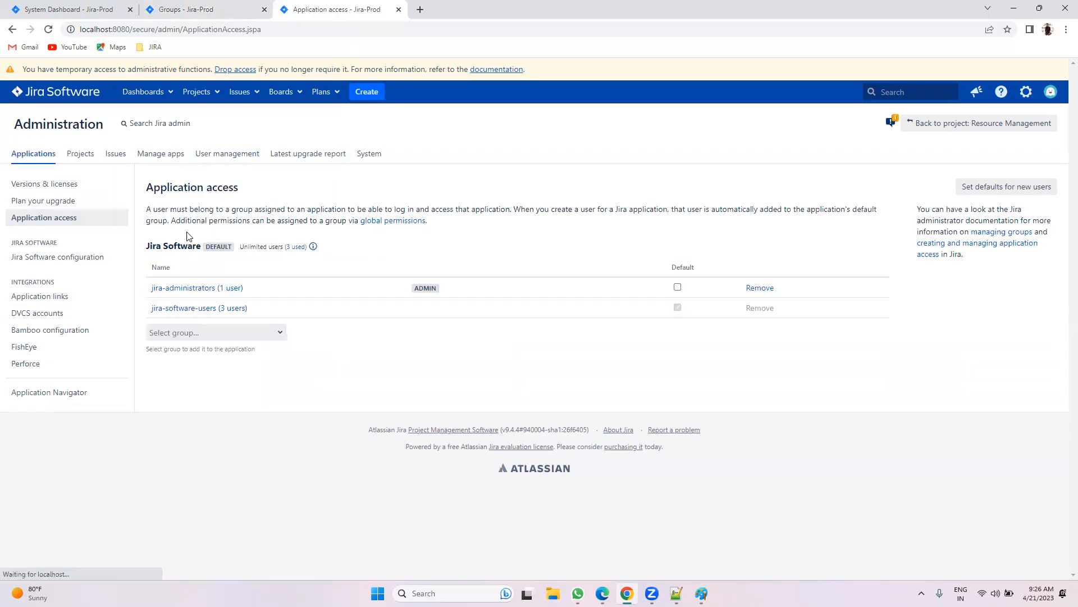
pyautogui.click(220, 331)
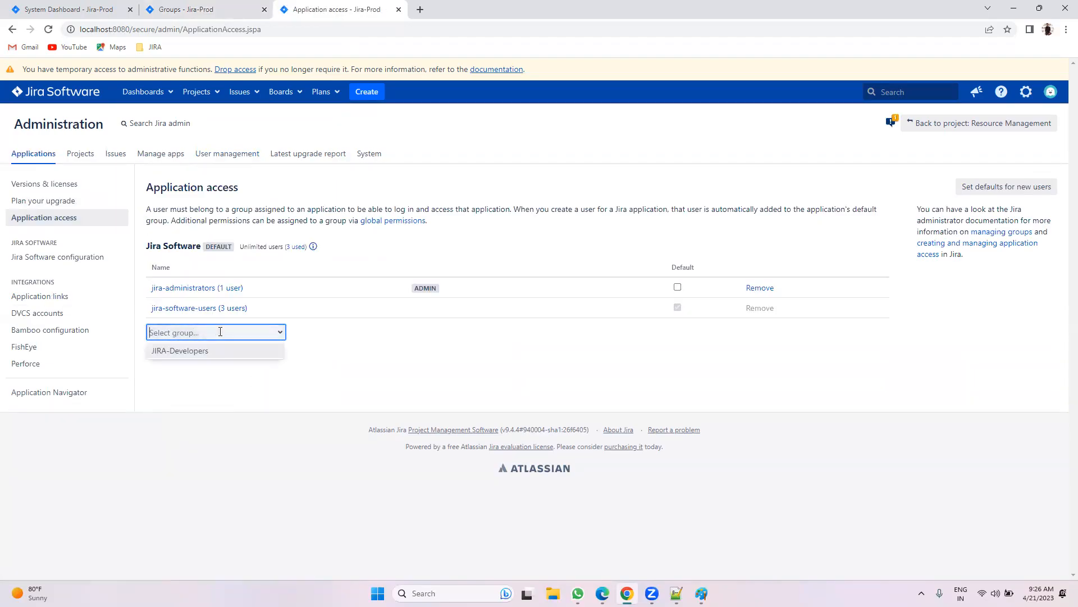
pyautogui.click(190, 351)
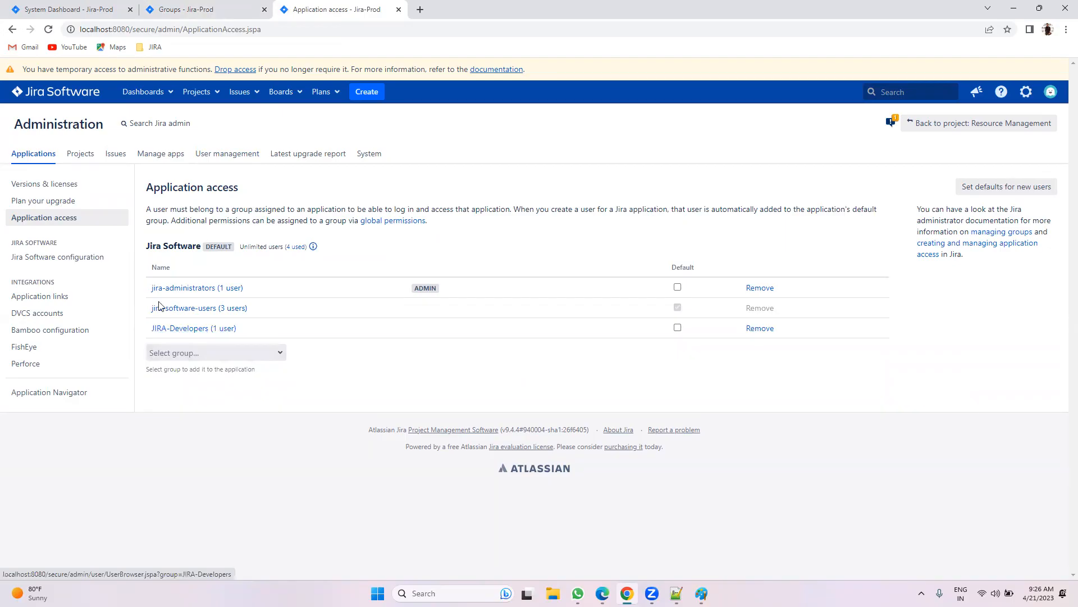
pyautogui.click(168, 9)
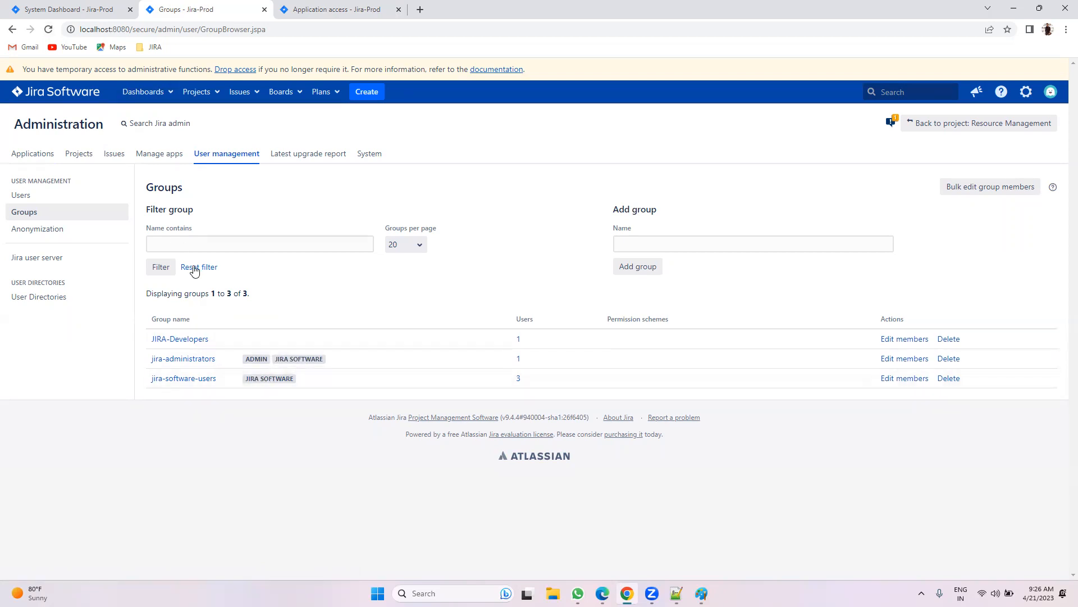
# Step: Refresh Groups to see the new badge, then highlight Jira Software in the Users Applications column
pyautogui.click(48, 29)
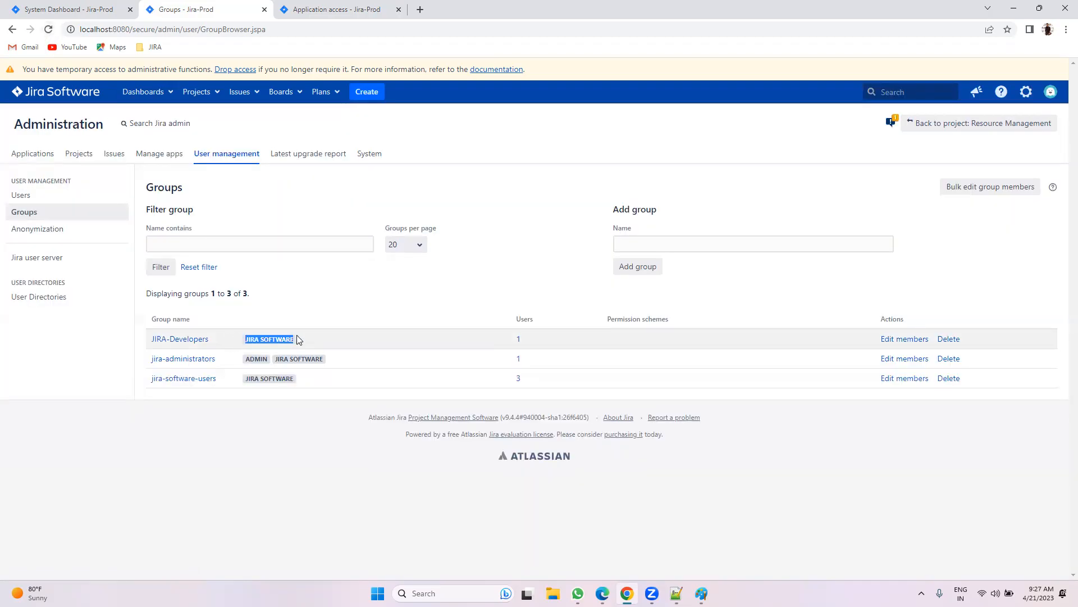
pyautogui.click(49, 197)
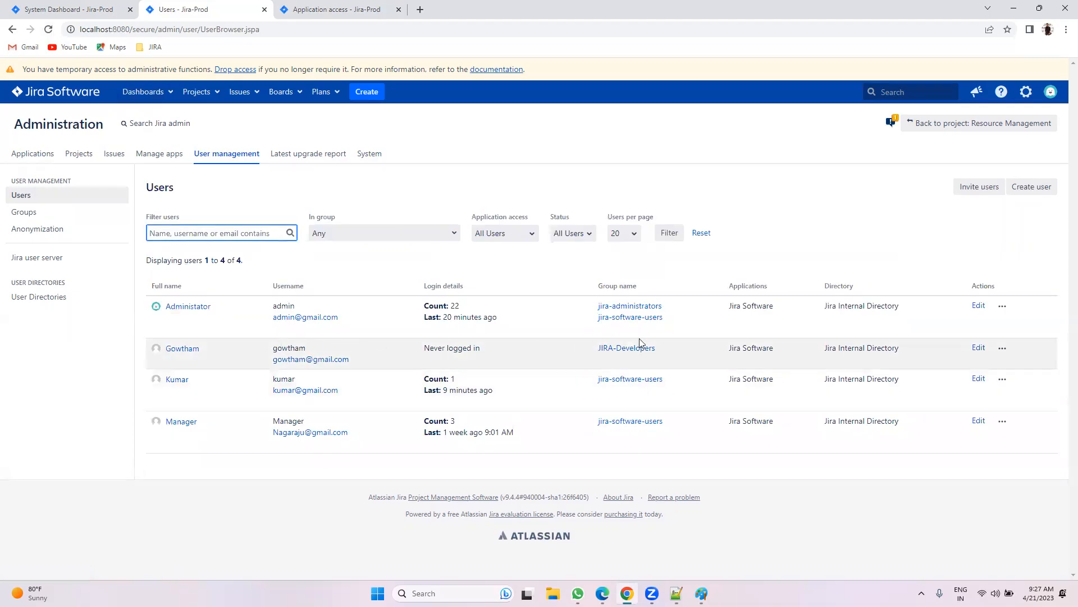
pyautogui.moveTo(724, 347); pyautogui.dragTo(781, 348)
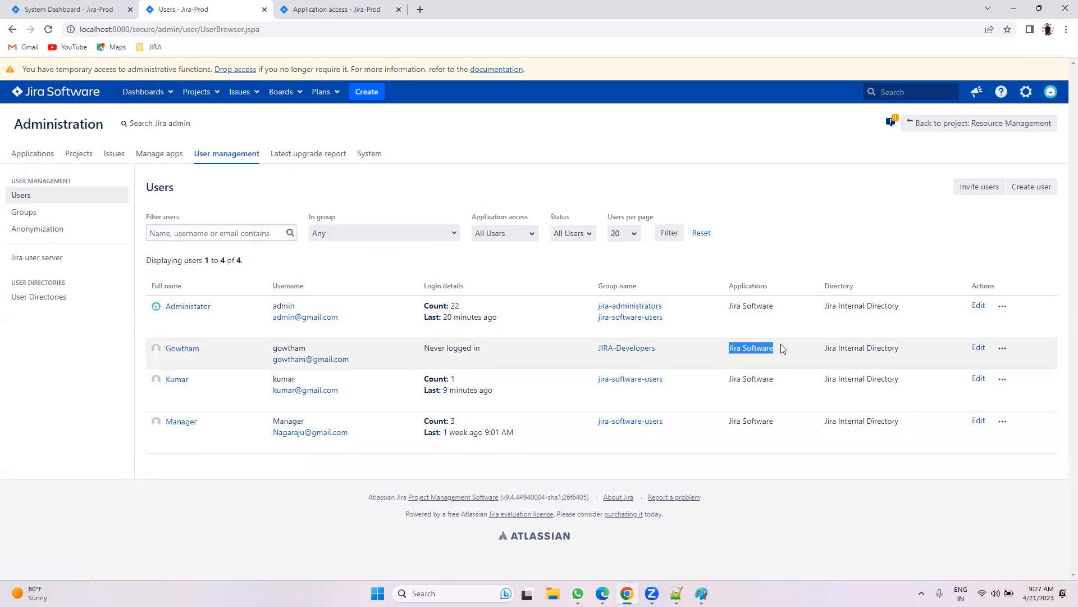
pyautogui.moveTo(777, 288); pyautogui.dragTo(727, 288)
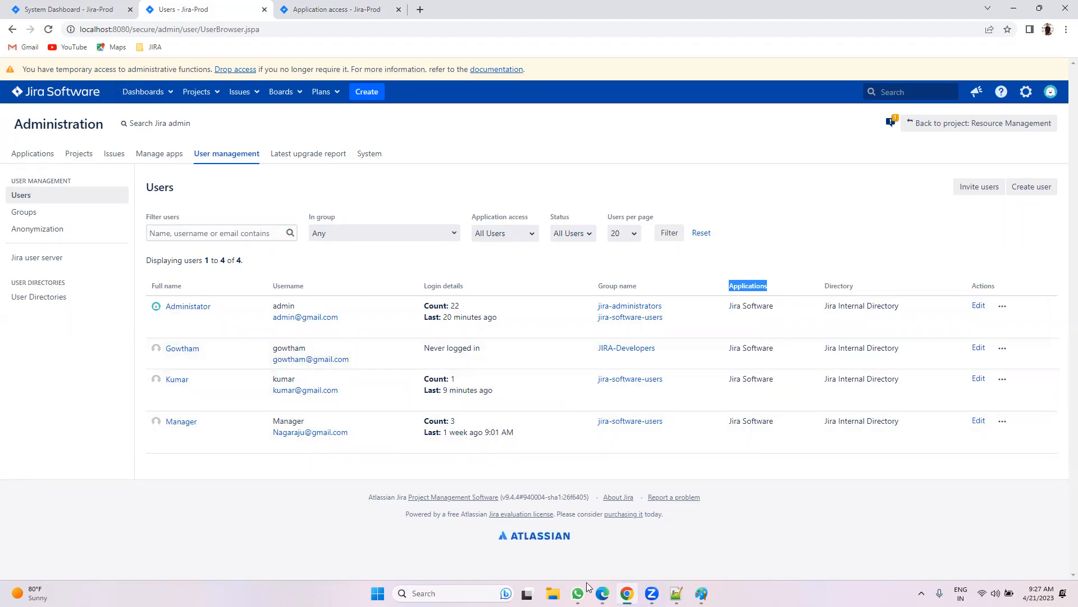
# Step: In Edge, log in to Jira as the new user with the account password
pyautogui.hotkey('alt', 'Tab')
pyautogui.click(488, 227)
pyautogui.write('•••••')
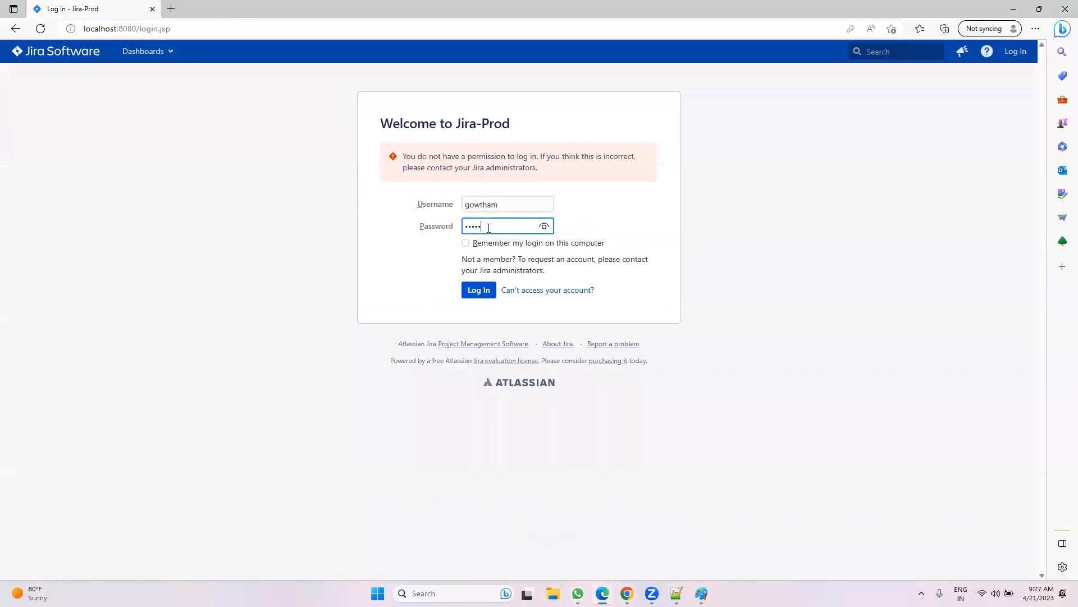
pyautogui.click(471, 294)
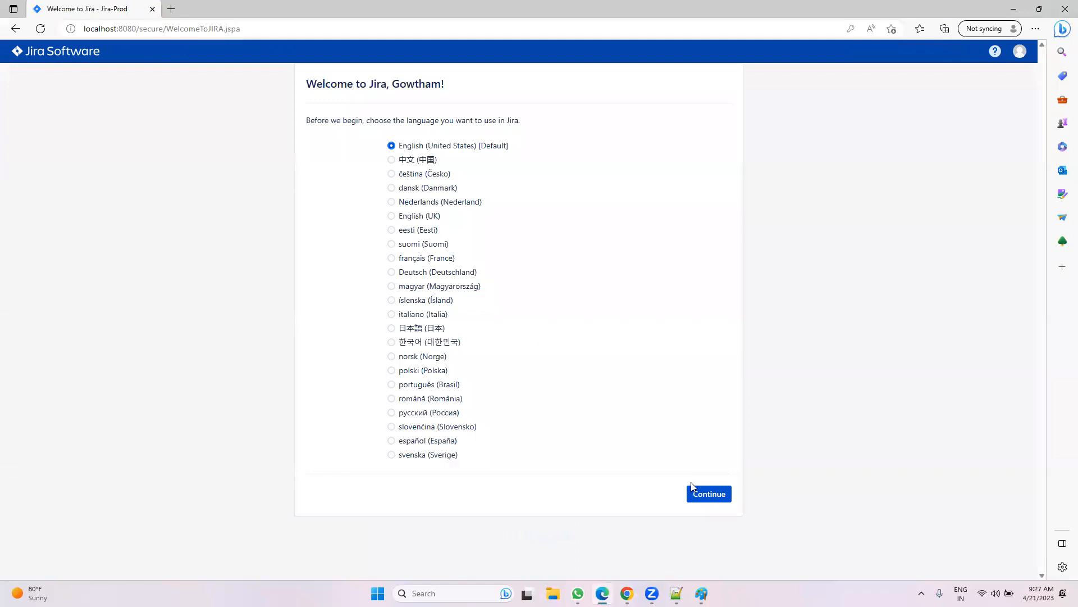
# Step: Keep English, skip the avatar, open issue search and the System Dashboard, then return to Paint
pyautogui.click(707, 493)
pyautogui.click(717, 251)
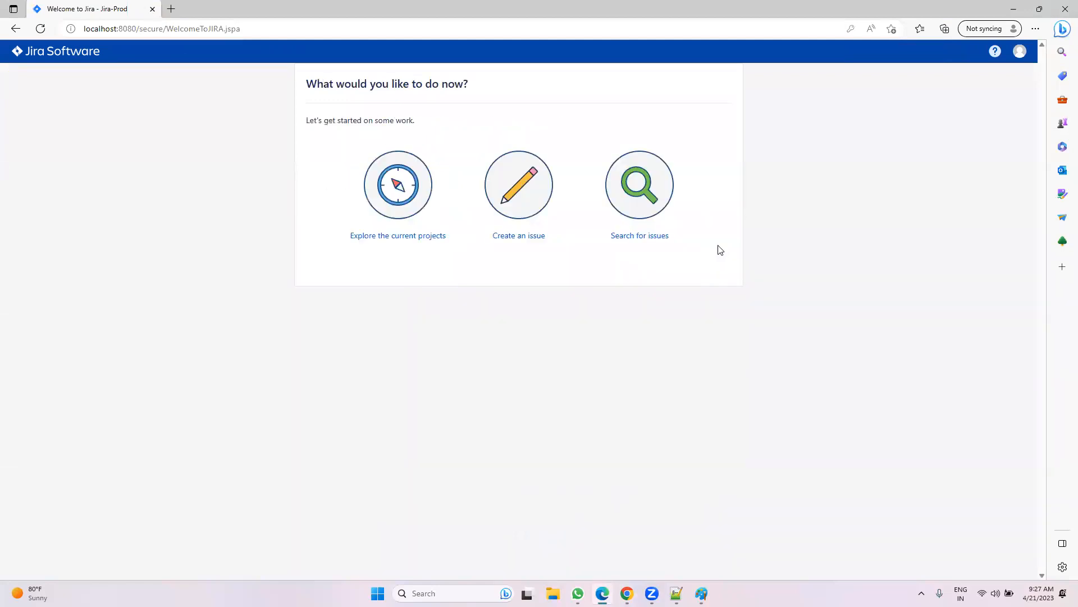
pyautogui.click(631, 205)
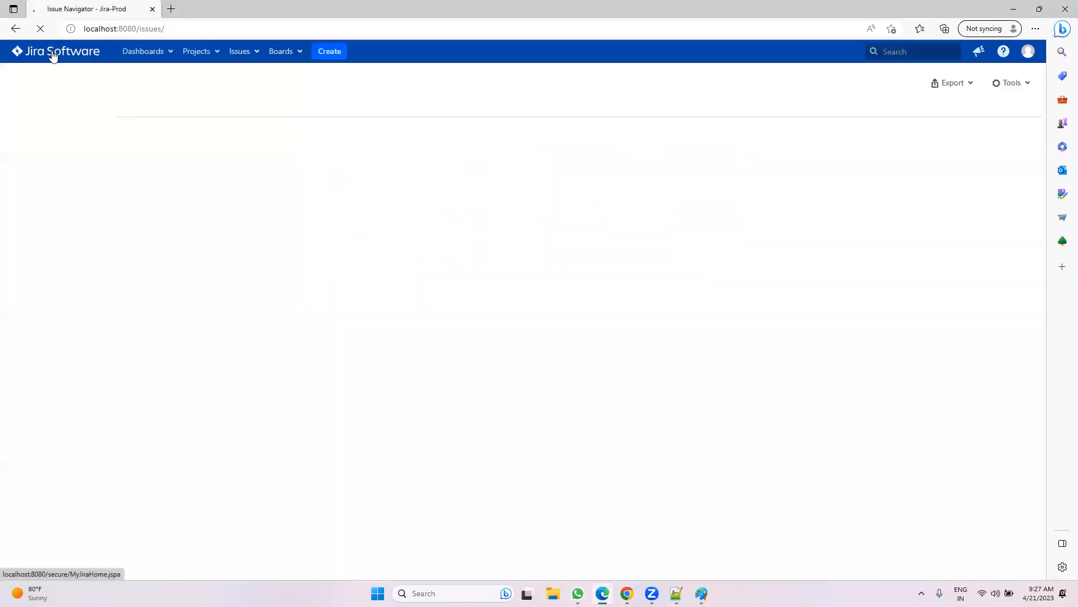
pyautogui.click(51, 52)
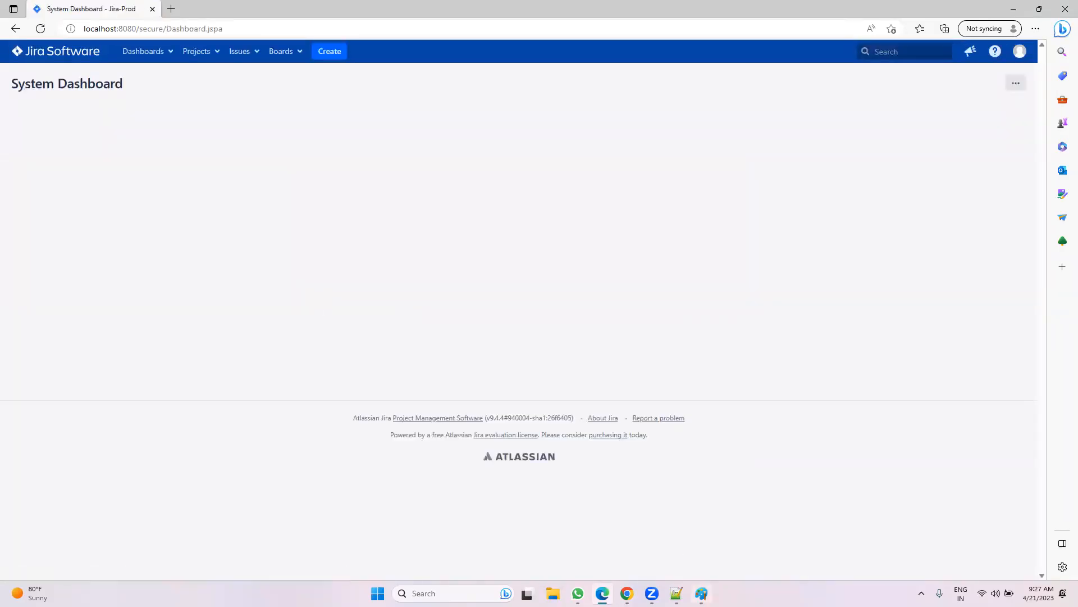
pyautogui.click(677, 539)
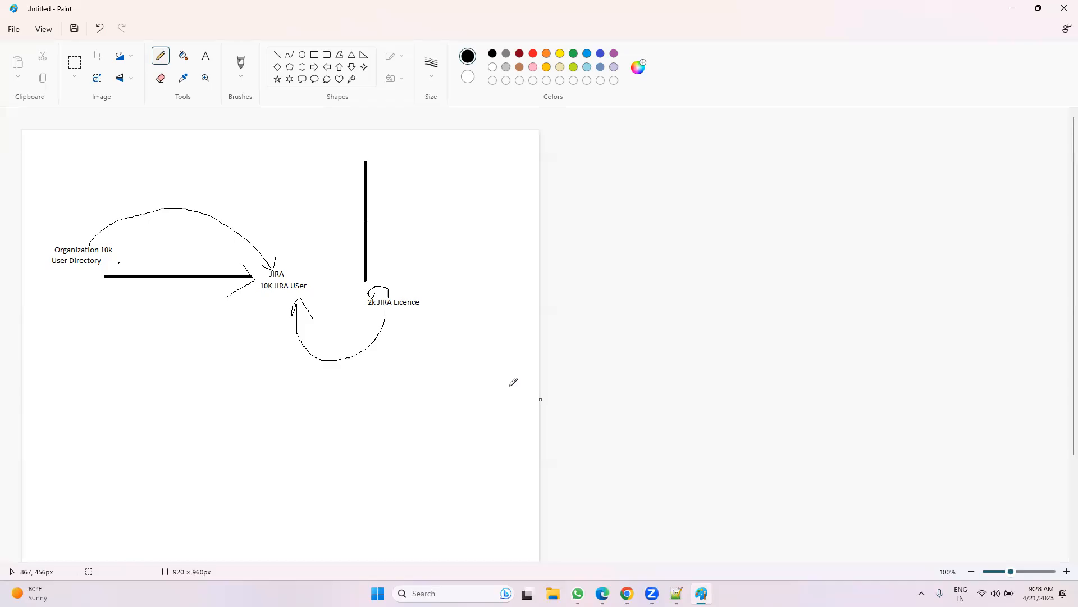
# Step: Move through the Application access, Users and Anonymization pages, ending on the Groups admin page
pyautogui.click(627, 593)
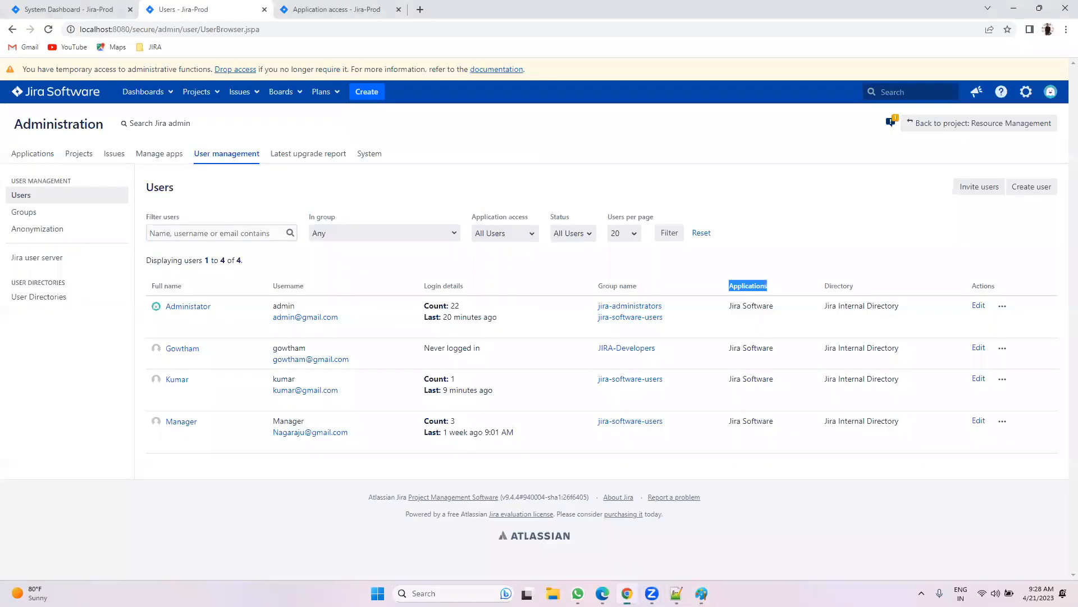
pyautogui.click(344, 7)
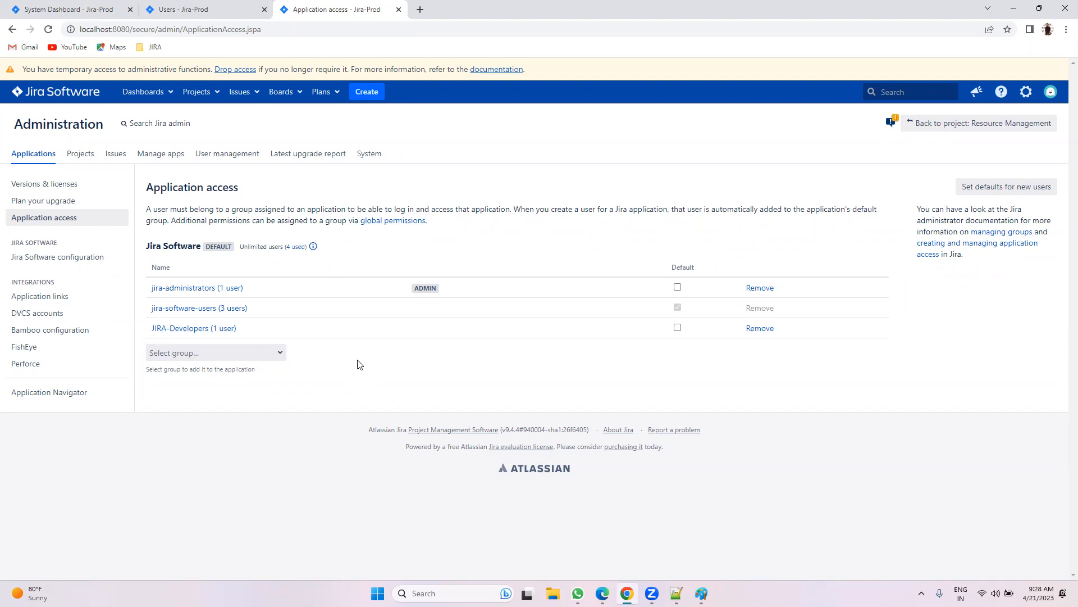
pyautogui.click(208, 5)
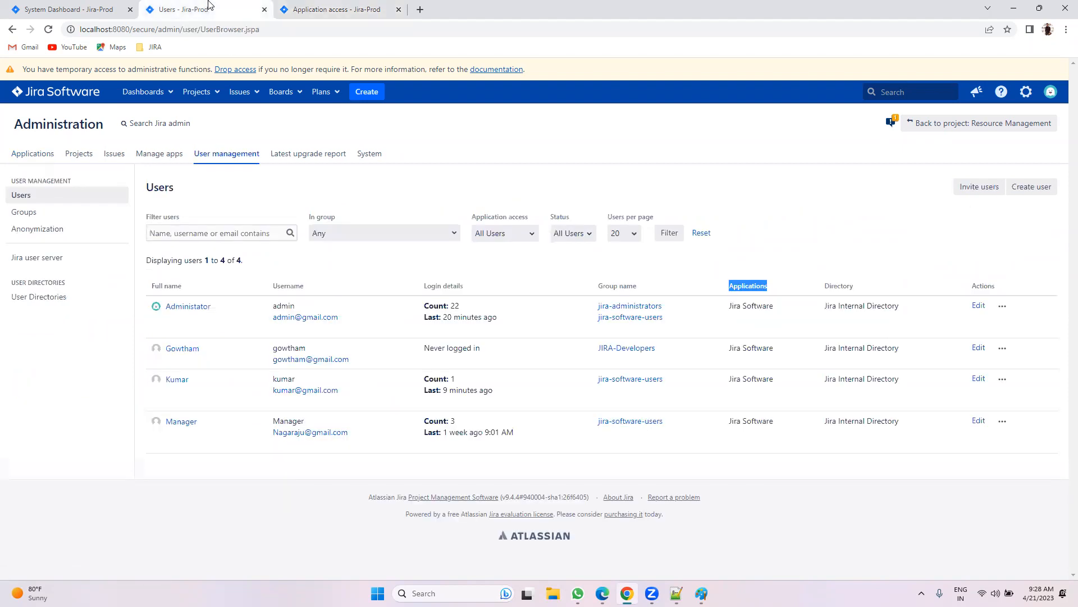
pyautogui.click(566, 187)
pyautogui.click(61, 228)
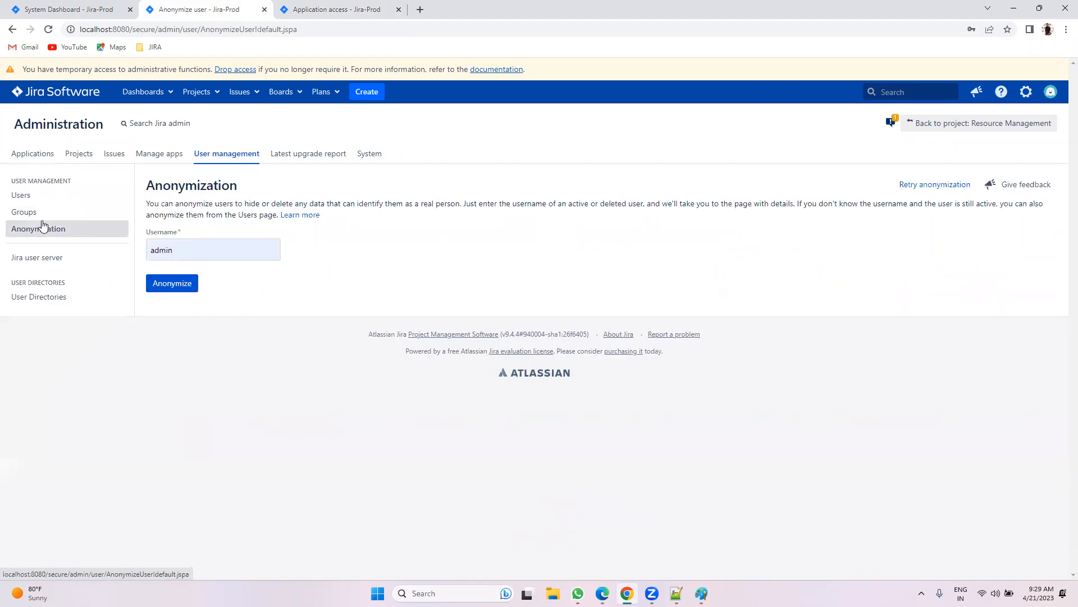
pyautogui.click(39, 214)
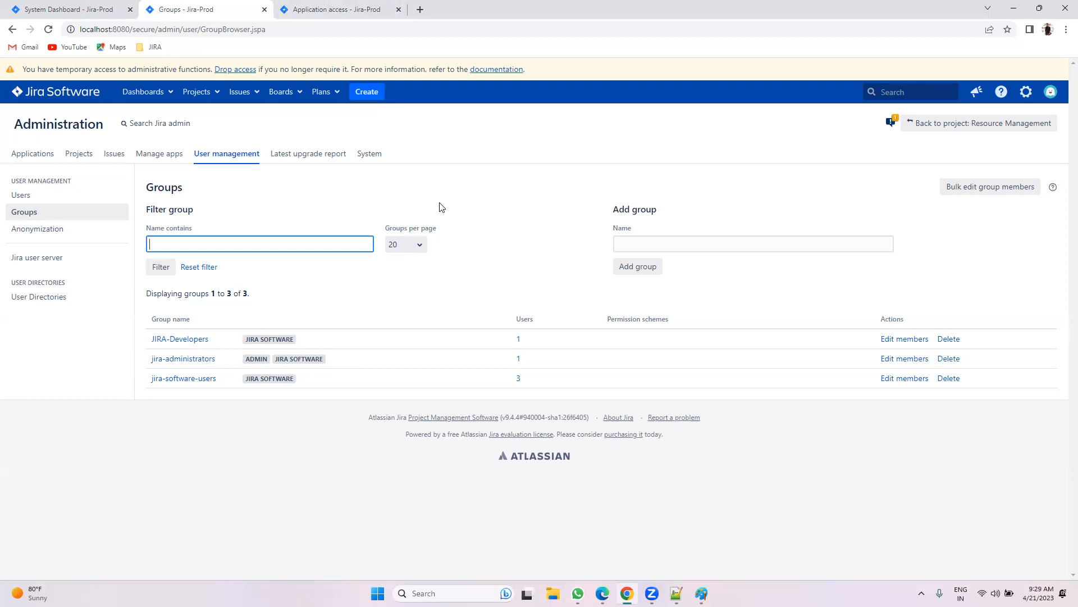
# Step: Glance at Application access and Groups, then open the Users list to check login counts
pyautogui.click(311, 9)
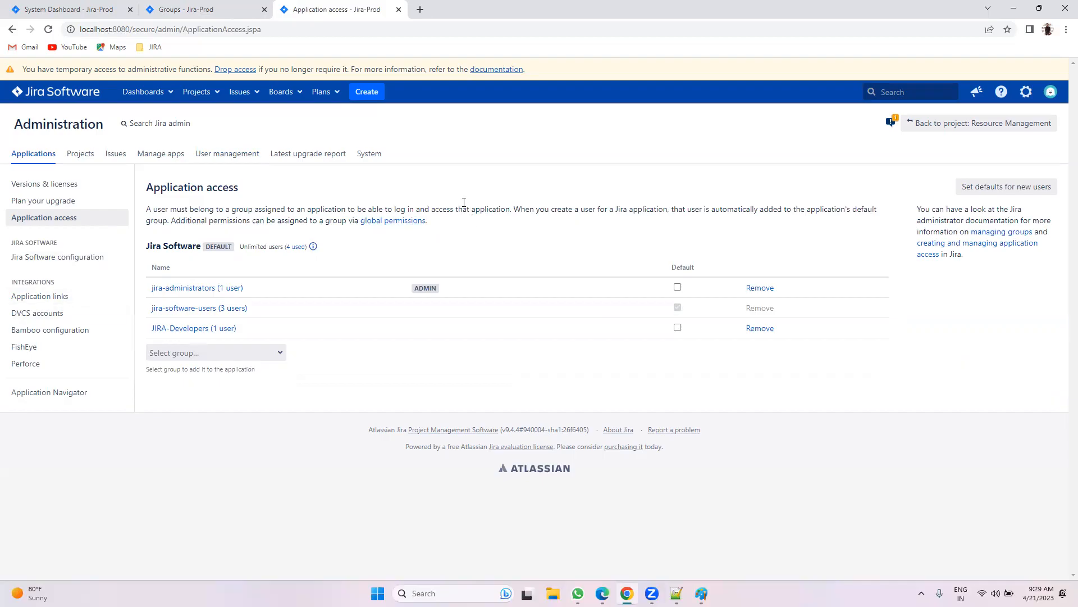
pyautogui.click(228, 7)
pyautogui.click(22, 195)
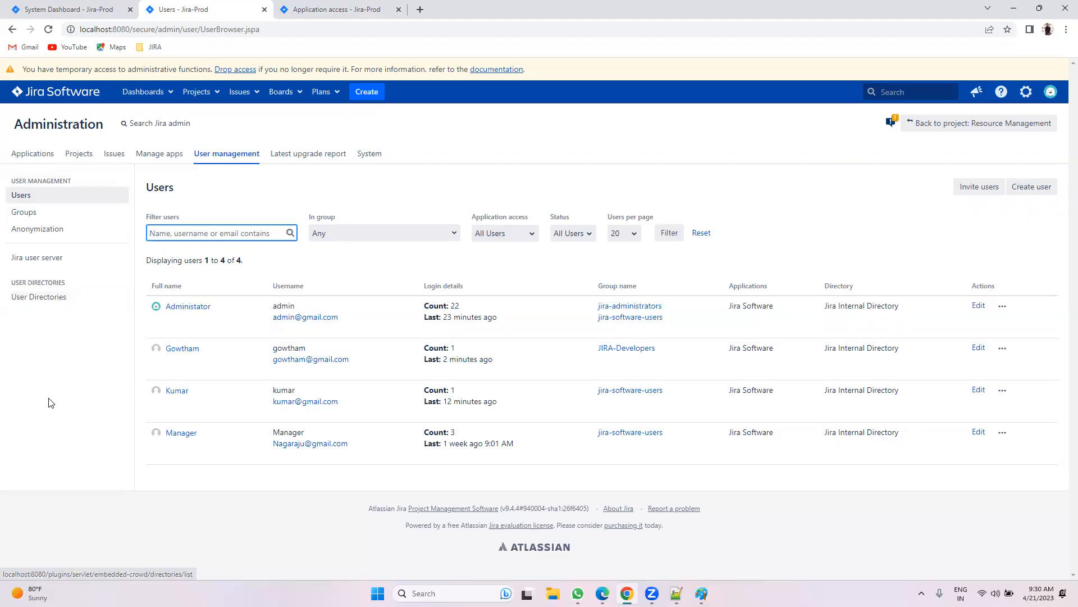
# Step: Read the Application access explanation, highlighting its paragraph and 'global permissions', then return to Groups
pyautogui.click(85, 196)
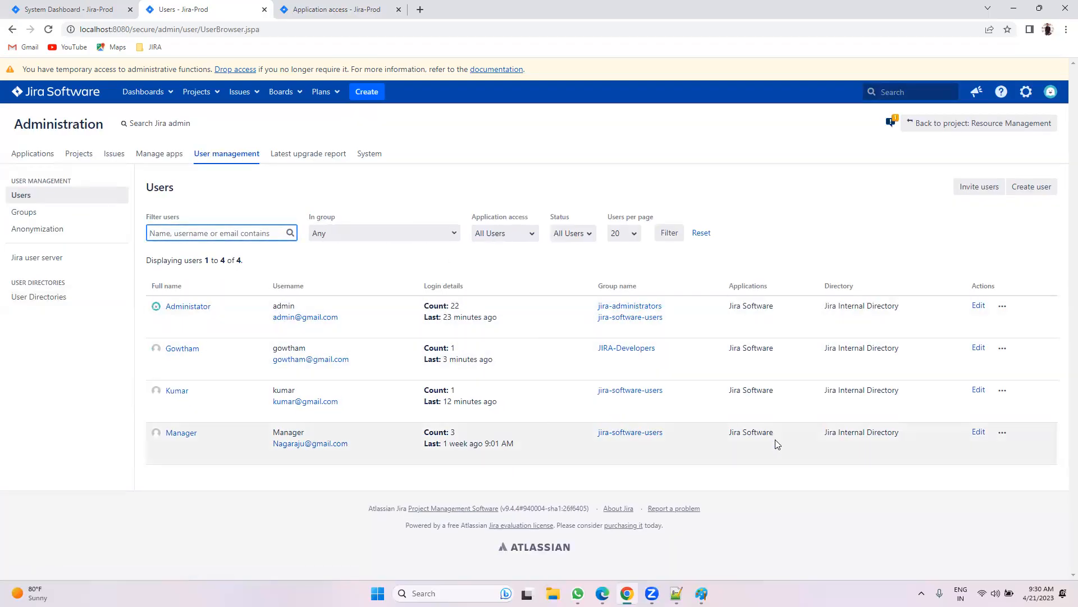
pyautogui.click(75, 213)
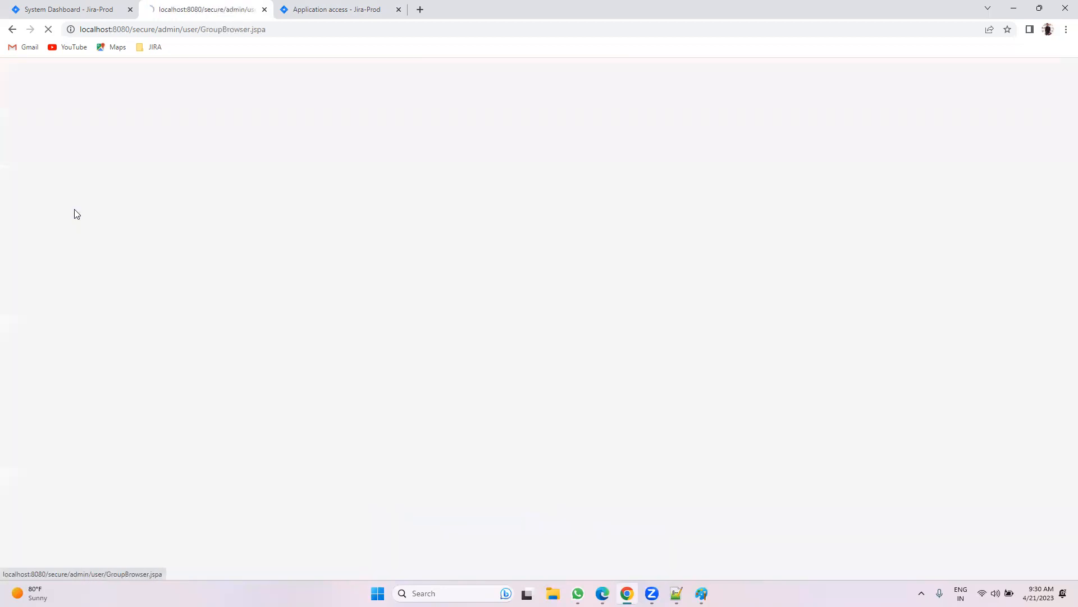
pyautogui.click(308, 8)
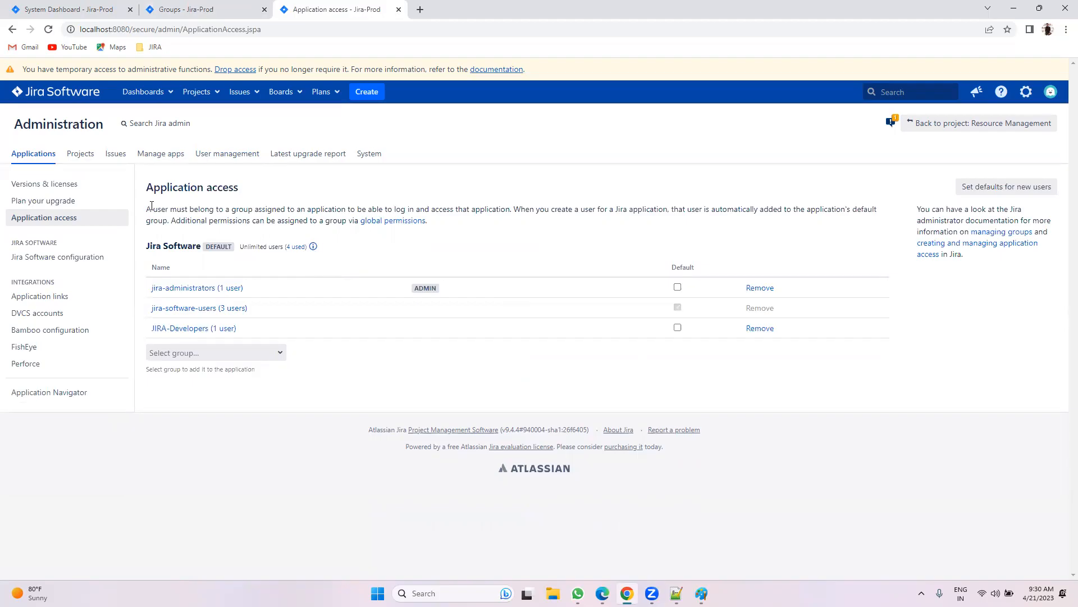
pyautogui.tripleClick(283, 205)
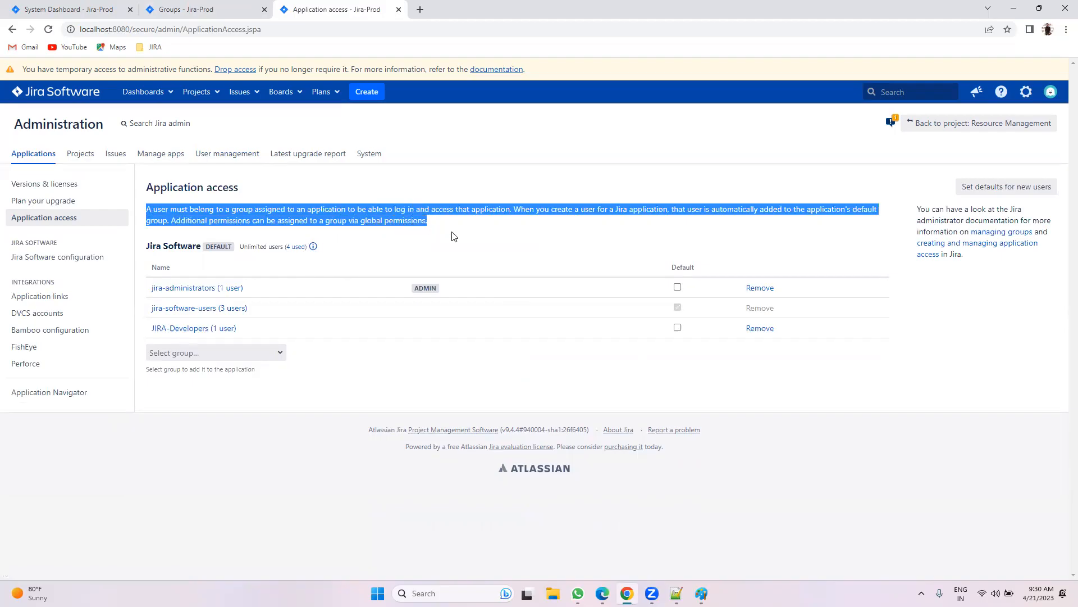
pyautogui.click(454, 236)
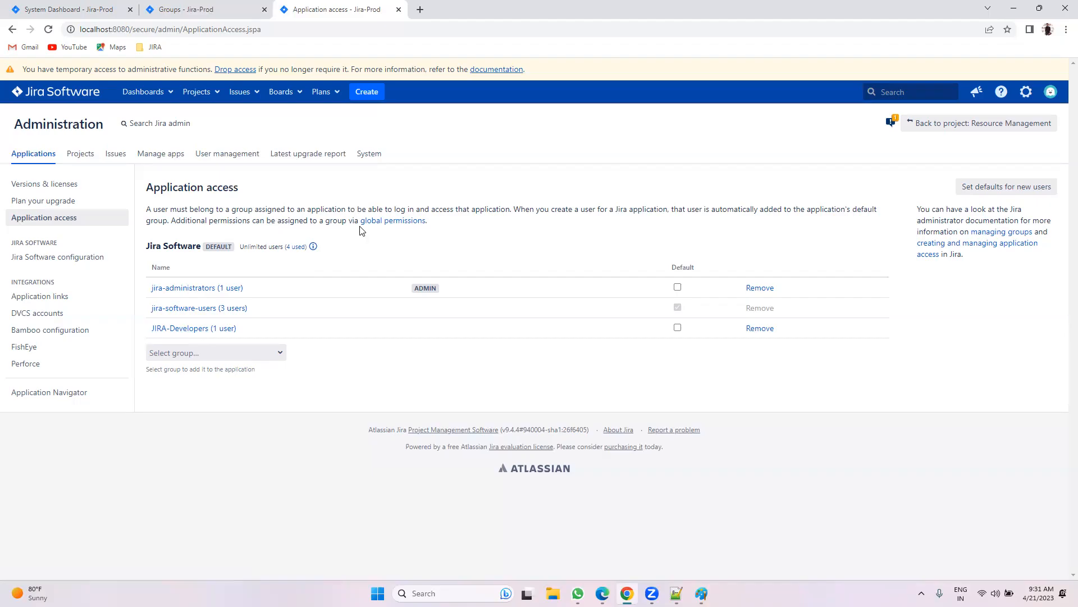
pyautogui.moveTo(426, 220); pyautogui.dragTo(375, 240)
pyautogui.click(375, 240)
pyautogui.click(211, 6)
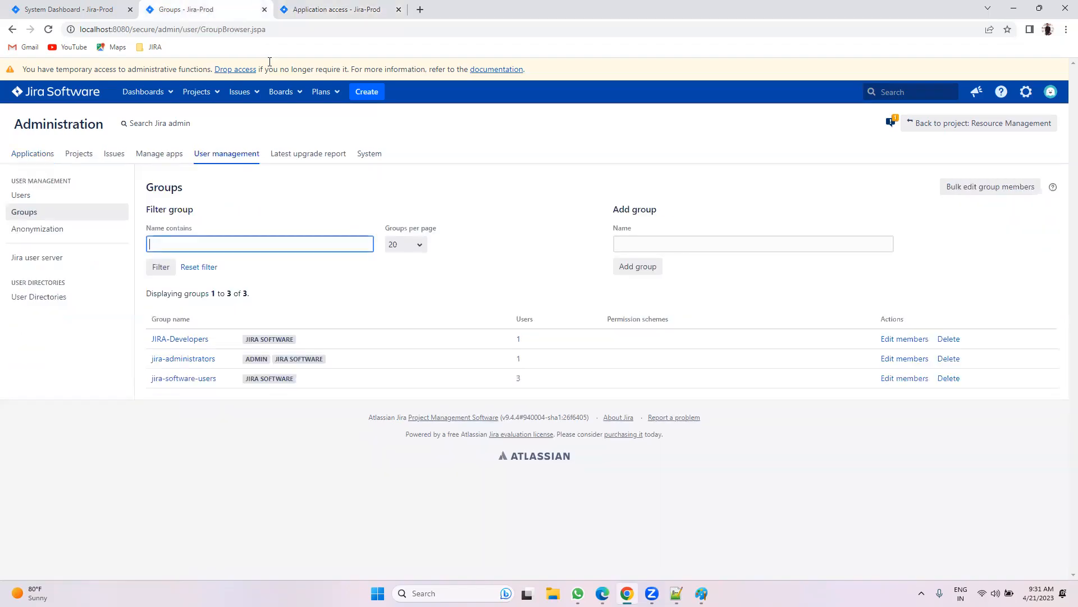
# Step: As the new user, choose View all projects from the Projects menu and dismiss the search tip
pyautogui.click(67, 7)
pyautogui.click(197, 69)
pyautogui.click(200, 69)
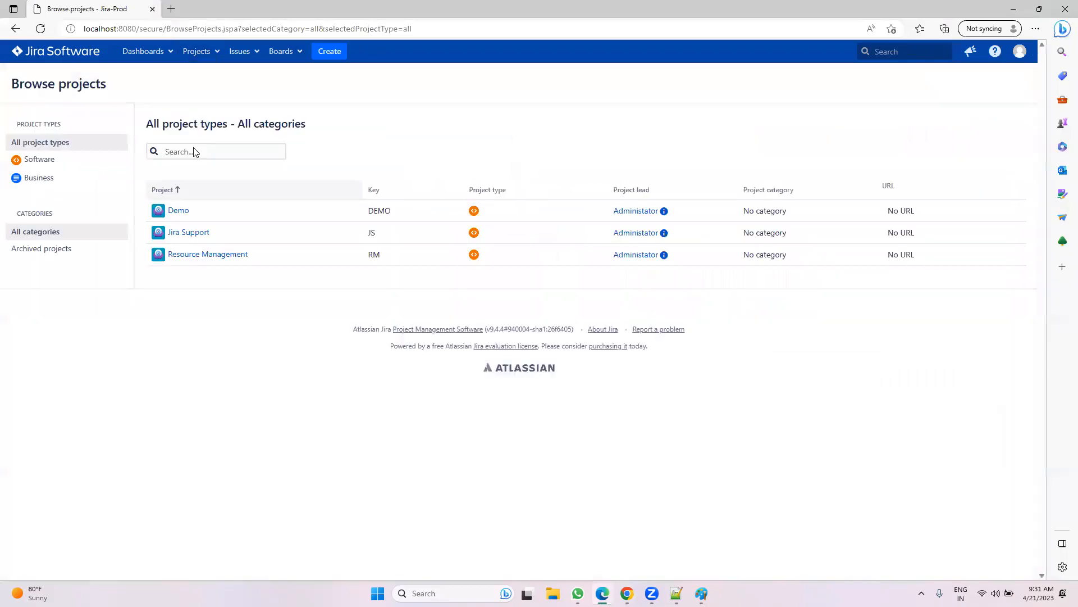
pyautogui.click(858, 141)
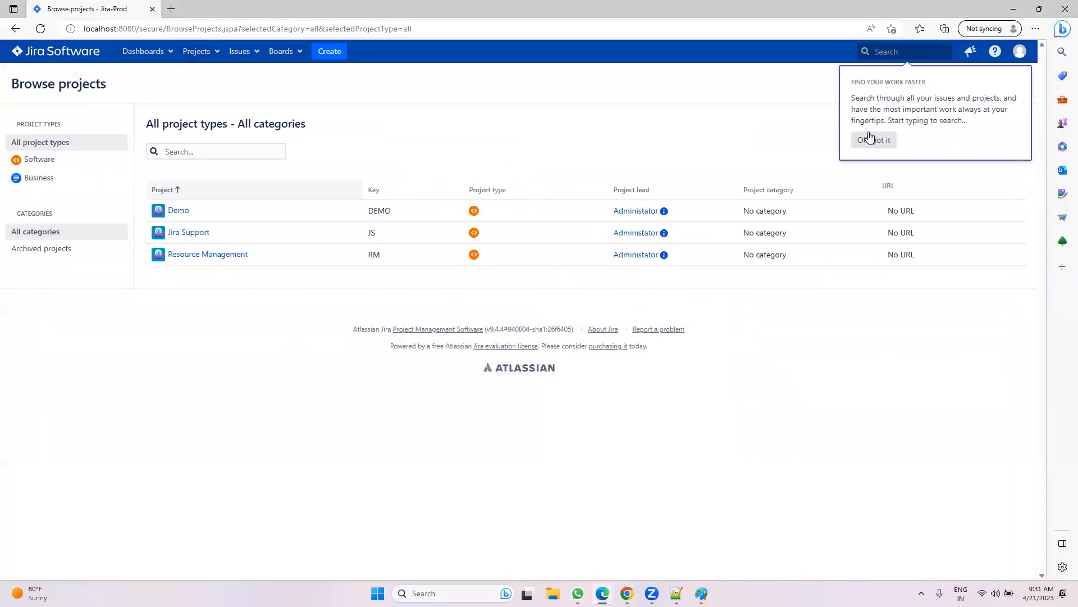
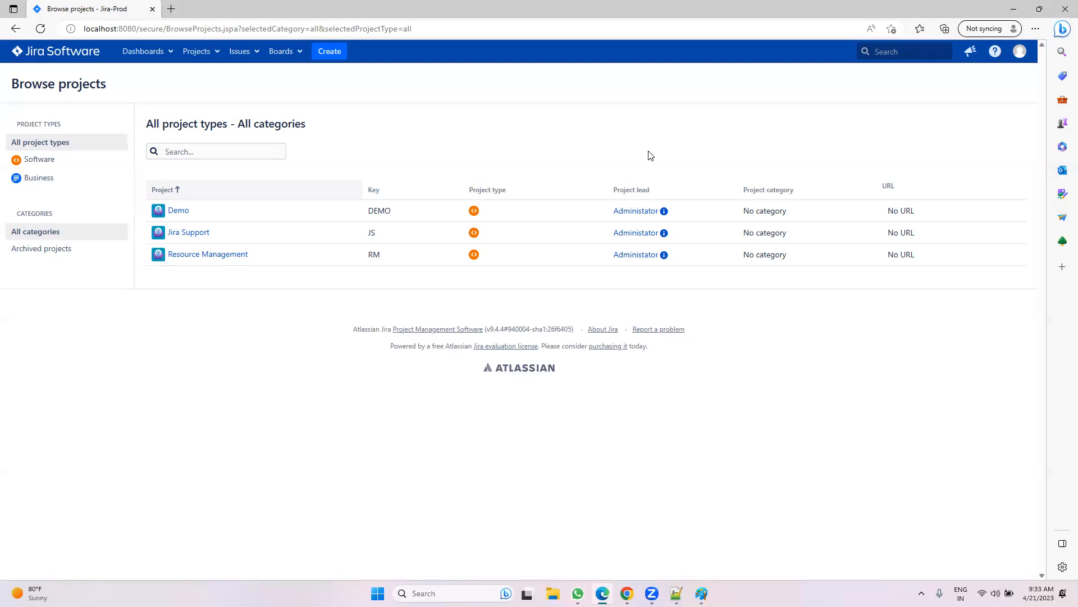
# Step: Open the Demo project in Edge, then move to the Chrome window showing the System Dashboard
pyautogui.click(183, 211)
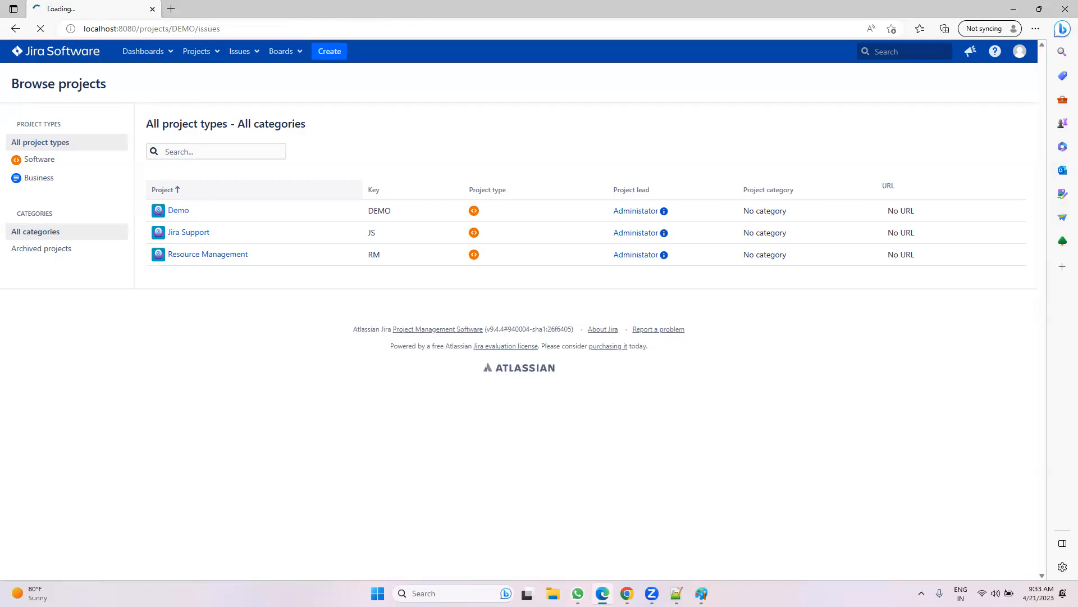
pyautogui.hotkey('alt', 'Tab')
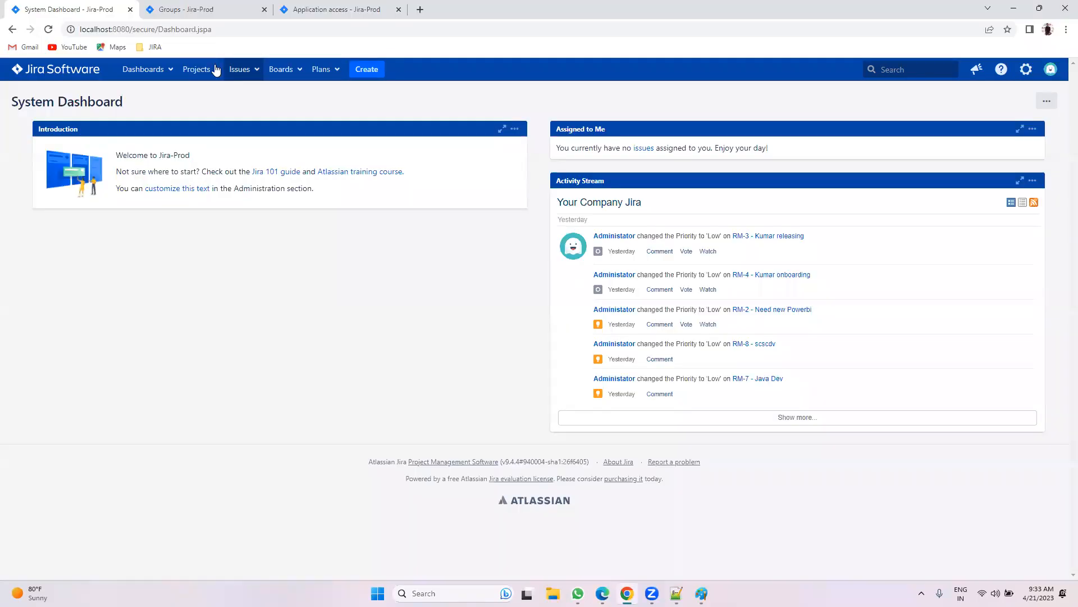
# Step: Open the Demo project from the View All Projects list
pyautogui.click(215, 69)
pyautogui.click(202, 220)
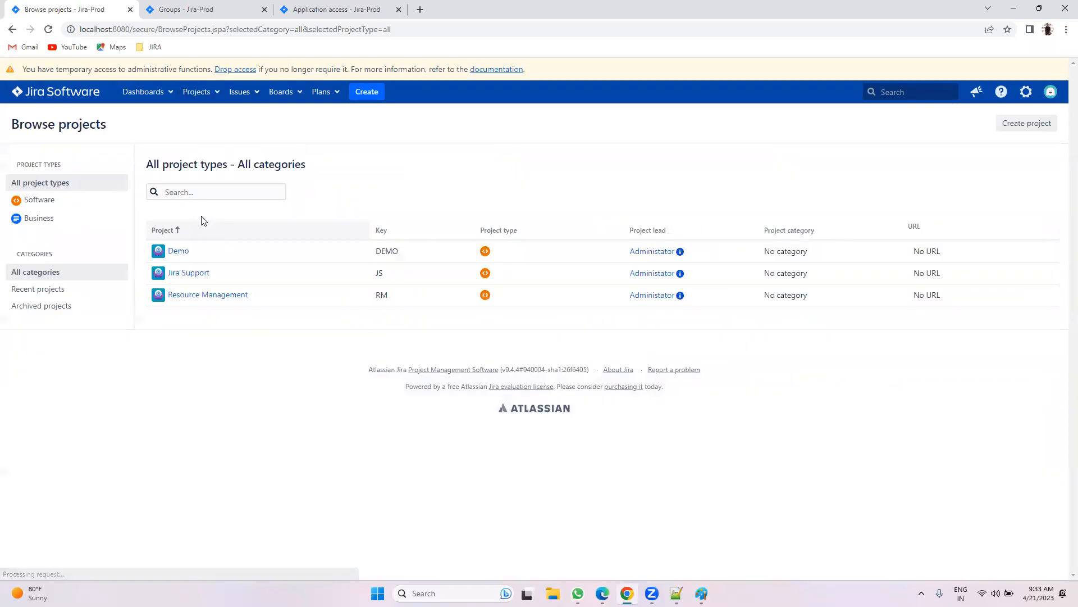
pyautogui.click(177, 252)
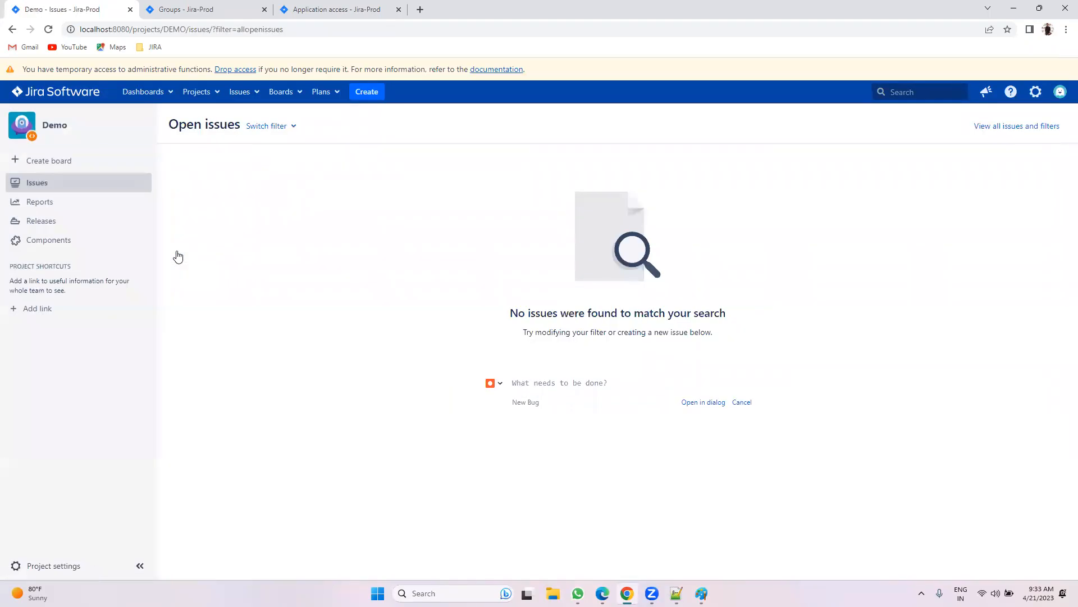
# Step: Open Demo's Project settings in a new second tab and scroll to its schemes summary
pyautogui.rightClick(63, 565)
pyautogui.click(98, 456)
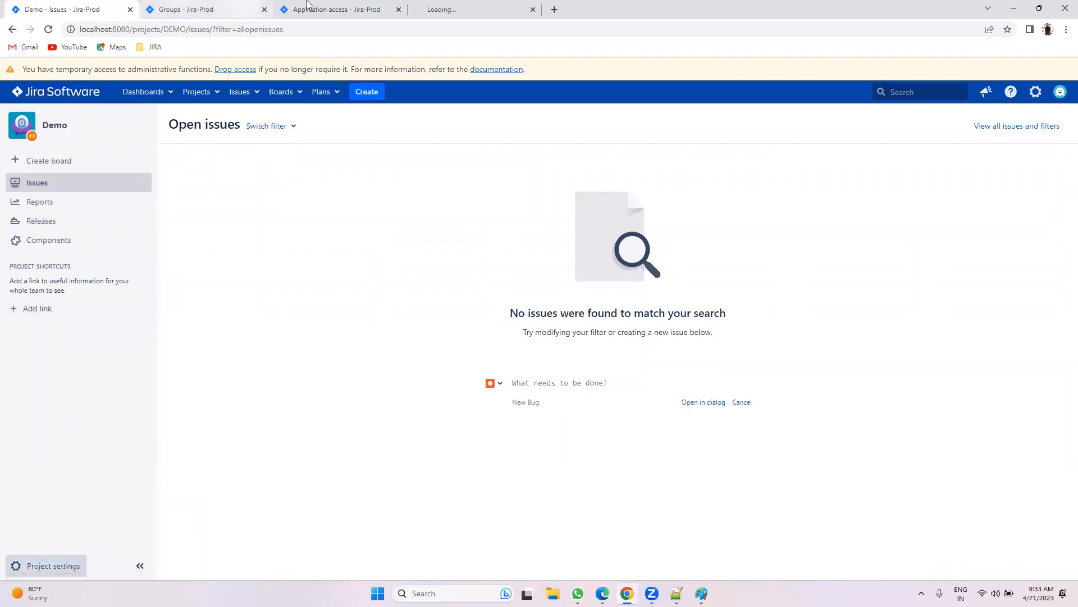
pyautogui.moveTo(478, 5); pyautogui.dragTo(248, 6)
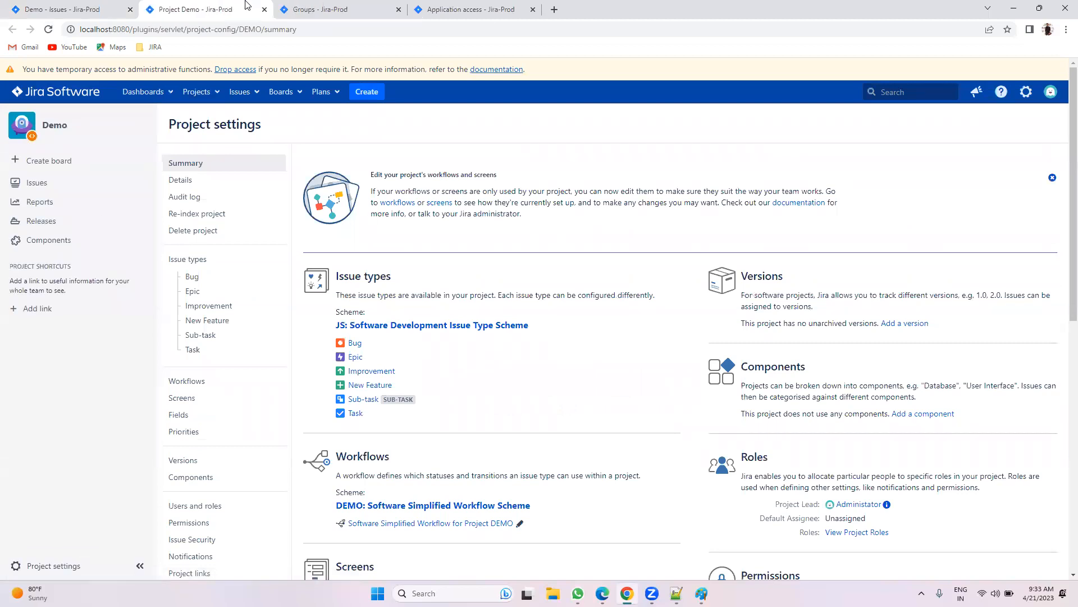
pyautogui.scroll(-1, 506, 258)
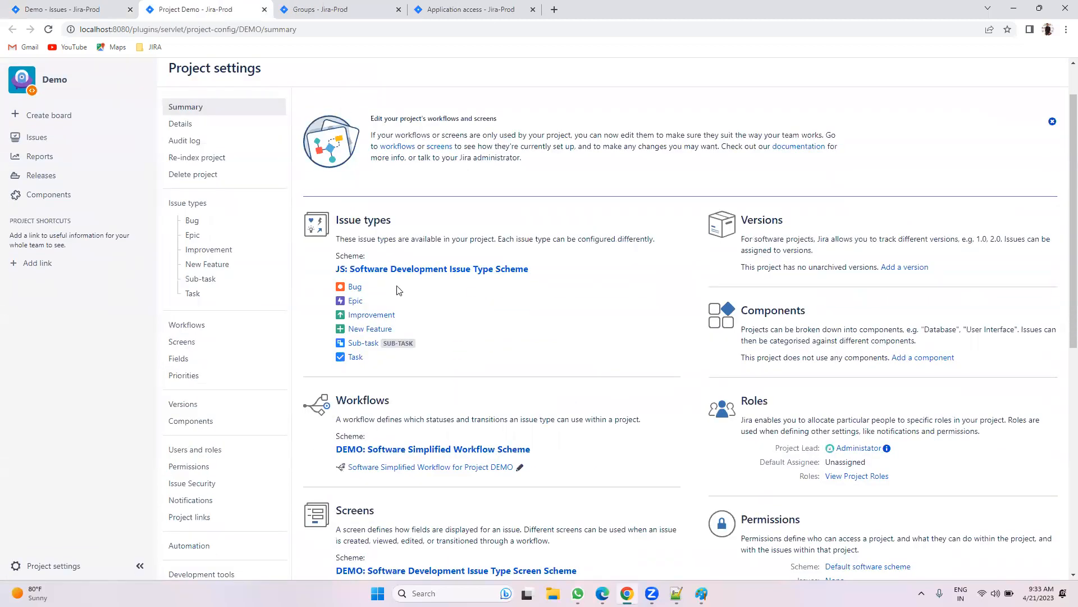
pyautogui.scroll(-8, 430, 263)
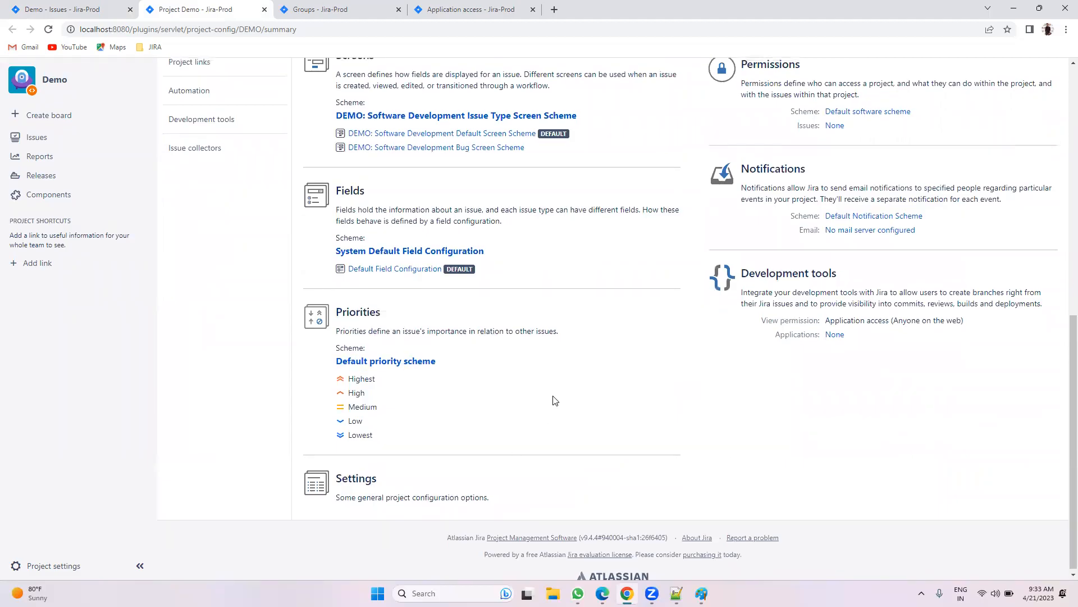
pyautogui.scroll(10, 551, 400)
pyautogui.scroll(-3, 772, 163)
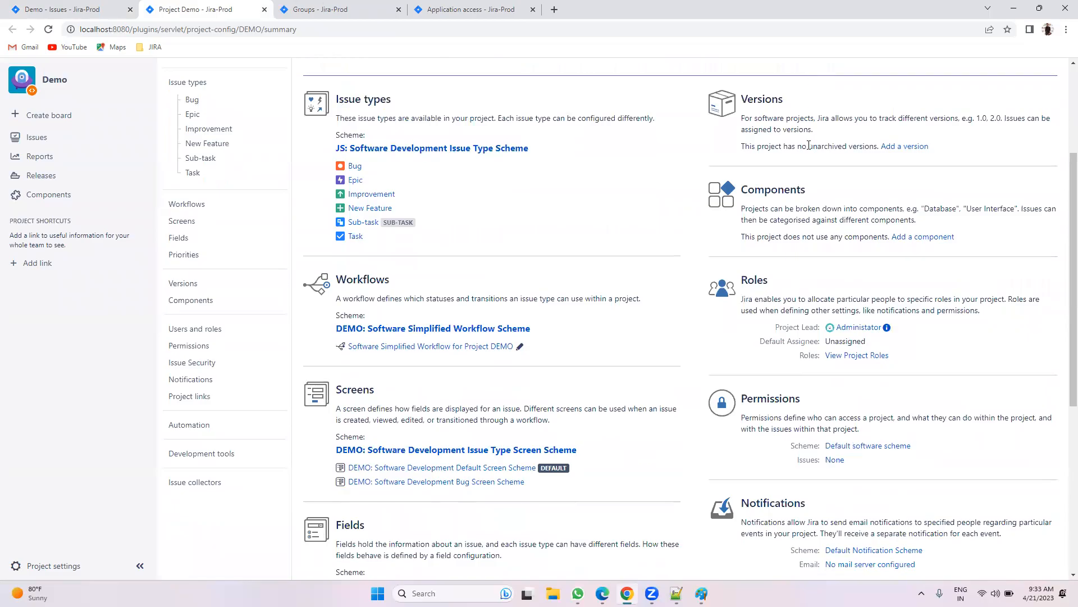
pyautogui.scroll(-1, 720, 261)
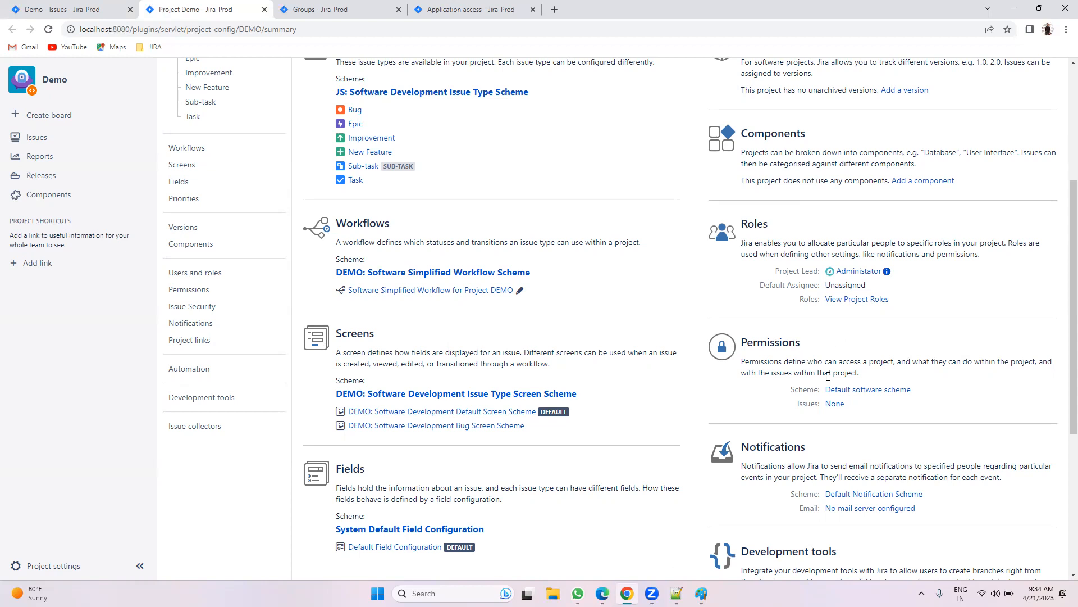
# Step: Open Demo's Default software scheme permissions, then launch the Issues admin section in a new tab
pyautogui.click(868, 389)
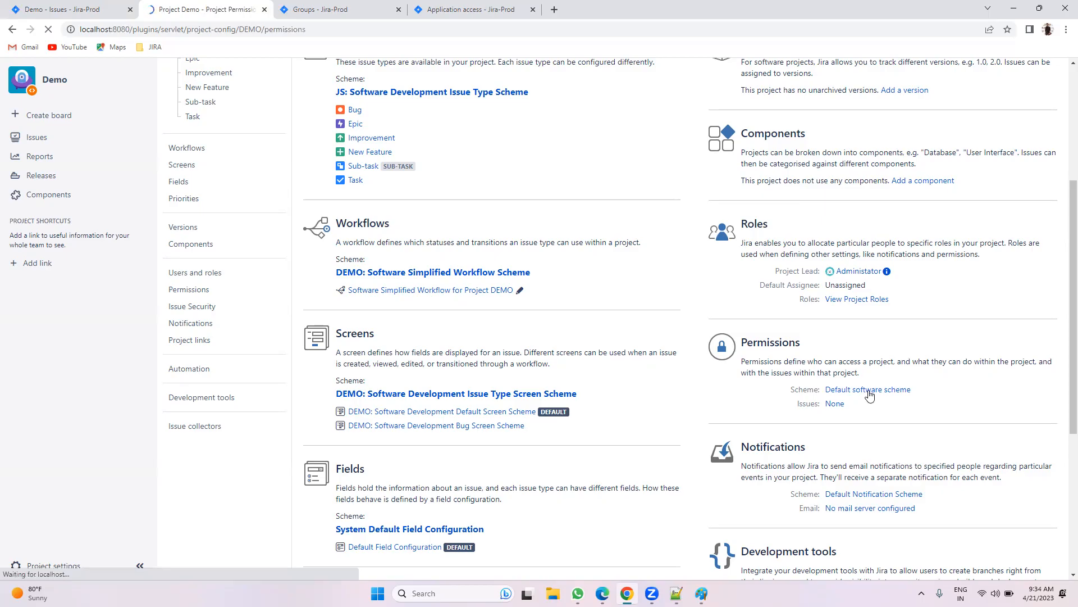
pyautogui.click(477, 9)
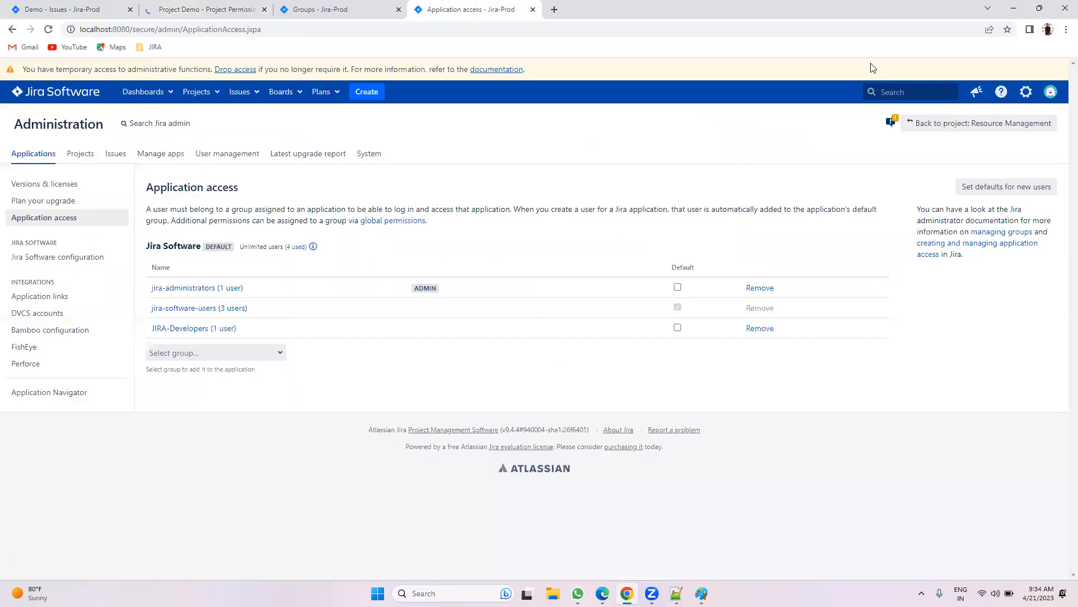
pyautogui.click(1025, 92)
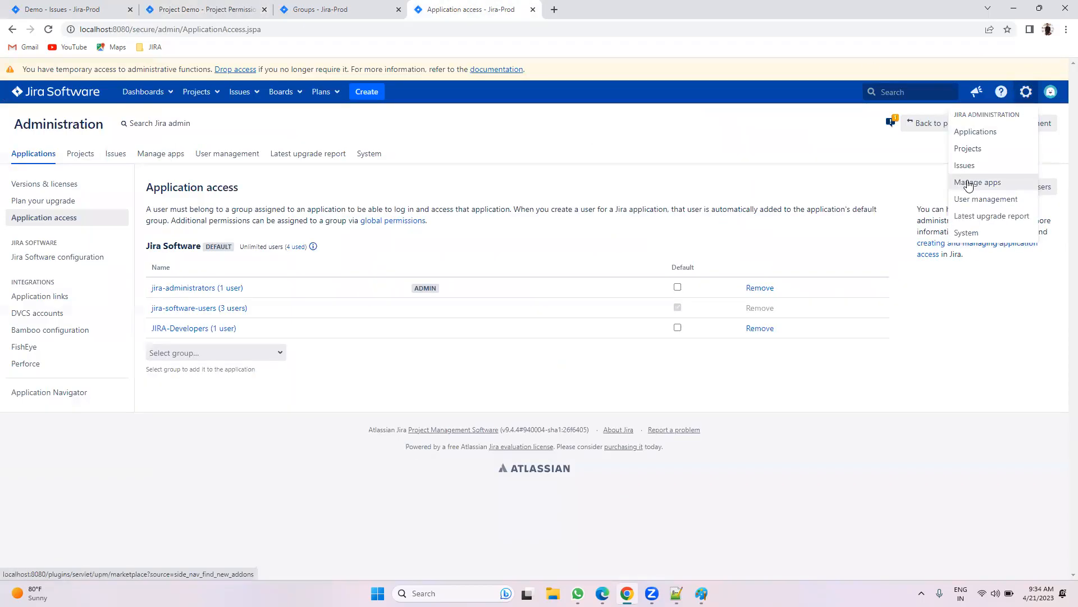
pyautogui.rightClick(962, 166)
pyautogui.click(921, 176)
# Step: From the Issues admin page open the Permission schemes list, then return to Demo's permissions
pyautogui.click(595, 9)
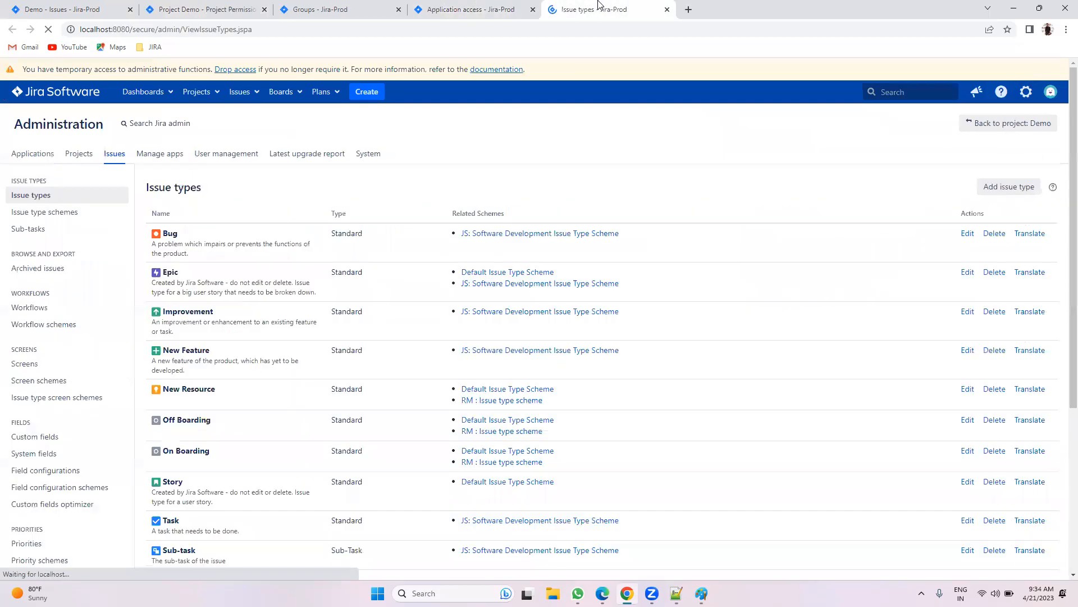
pyautogui.scroll(-5, 302, 301)
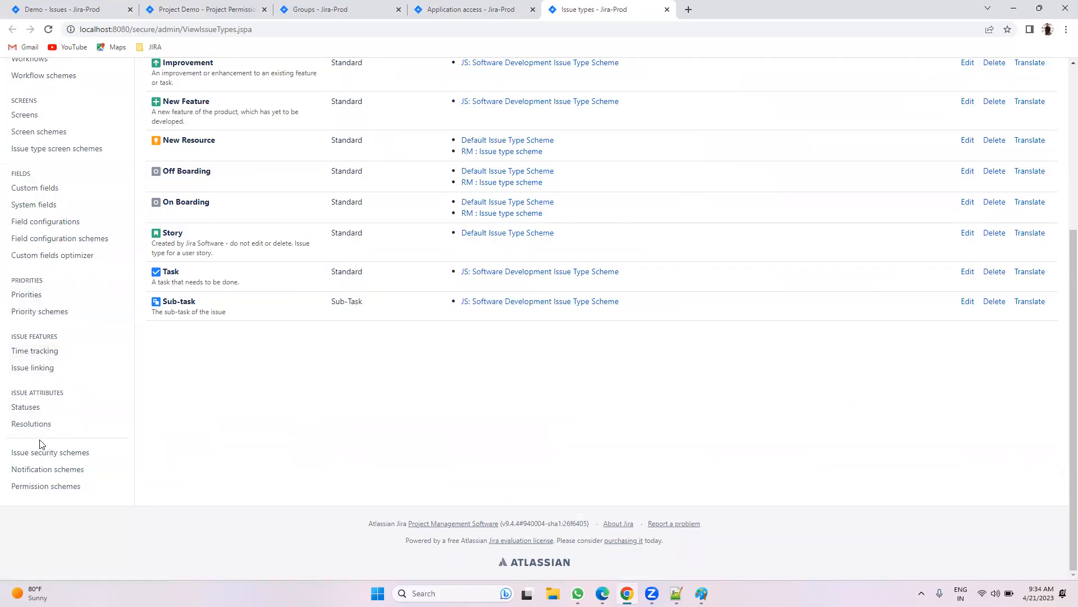
pyautogui.click(31, 487)
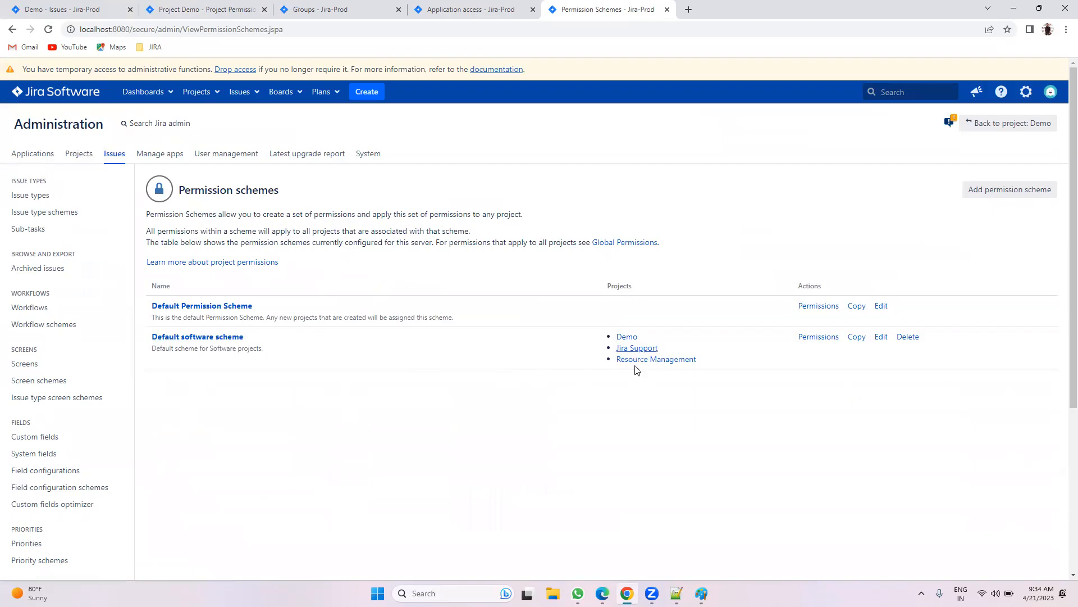
pyautogui.click(212, 9)
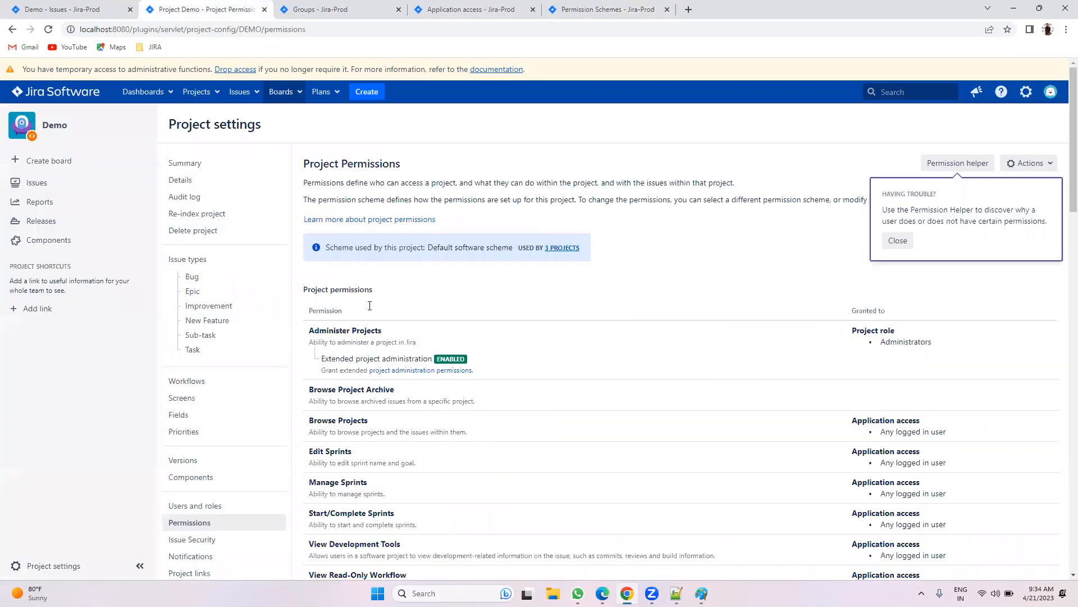
# Step: Dismiss the Permission helper tip and scroll through Demo's permission grants
pyautogui.click(898, 242)
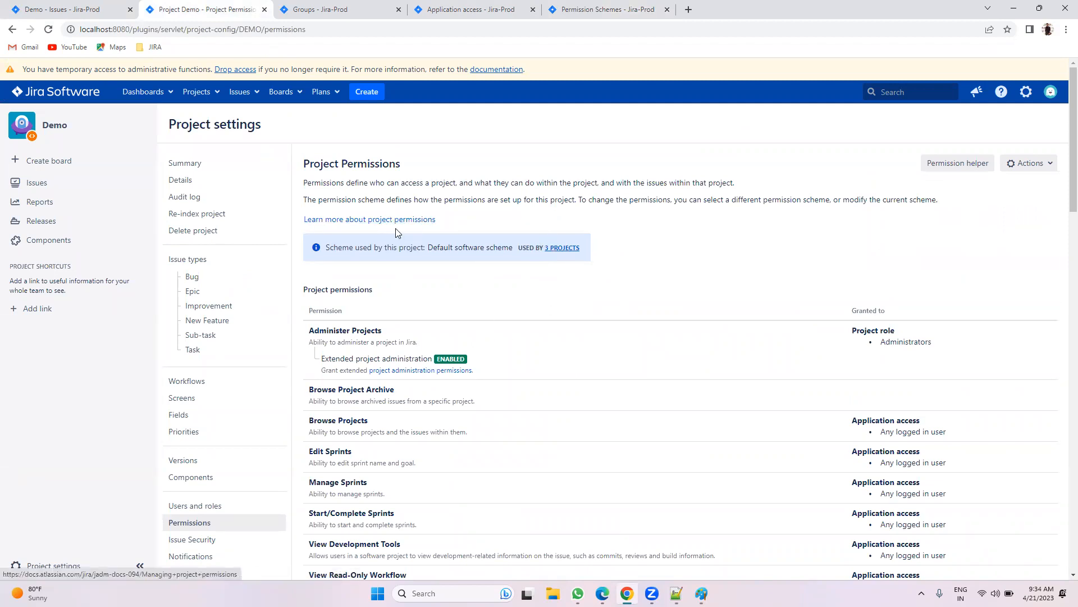
pyautogui.scroll(-2, 550, 255)
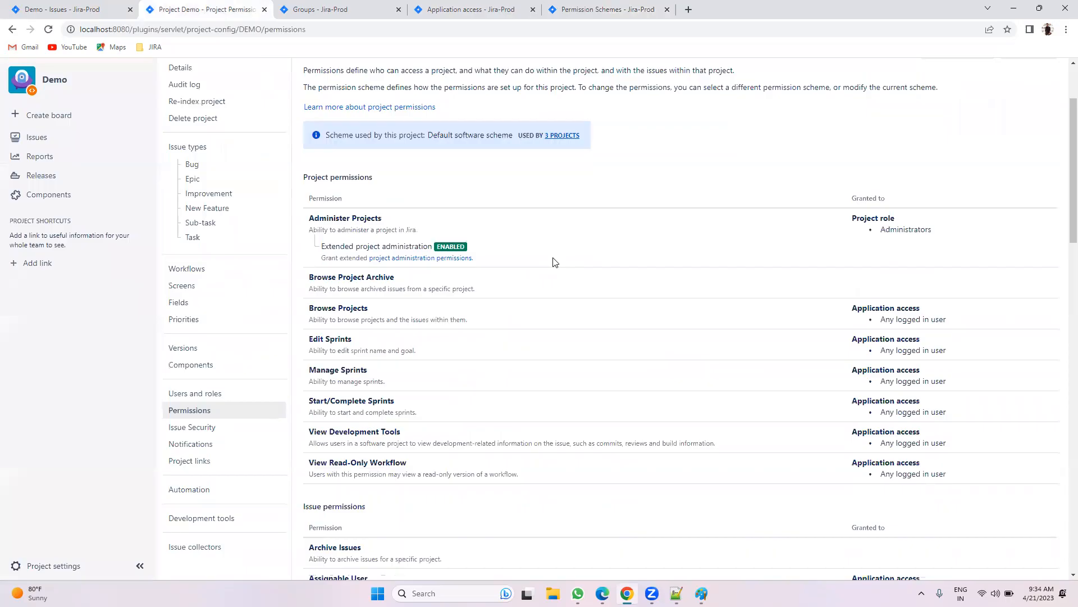
pyautogui.scroll(-15, 568, 272)
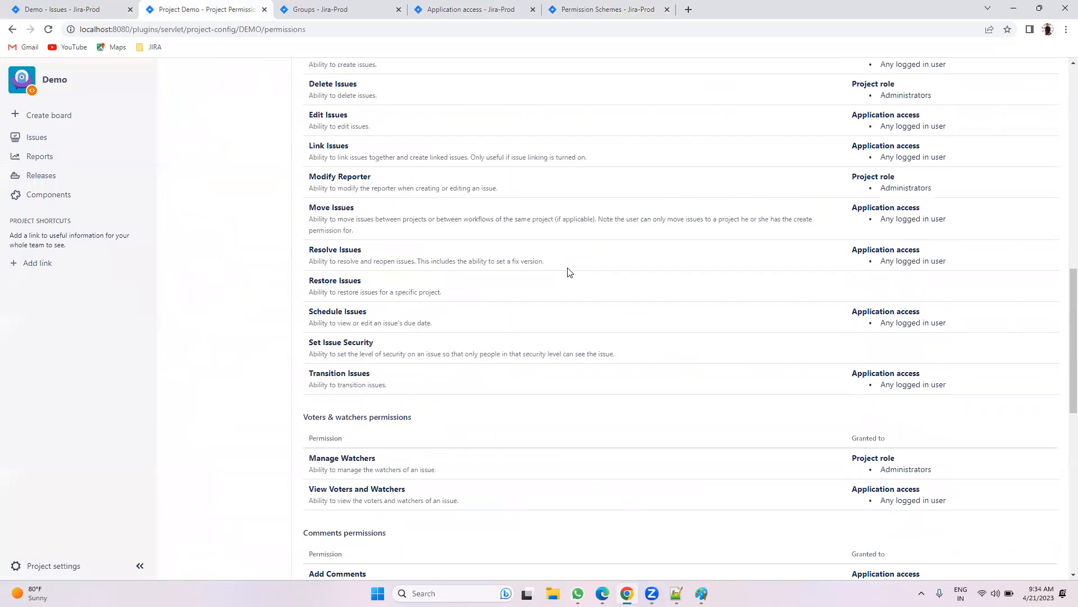
pyautogui.scroll(8, 570, 269)
pyautogui.scroll(10, 571, 267)
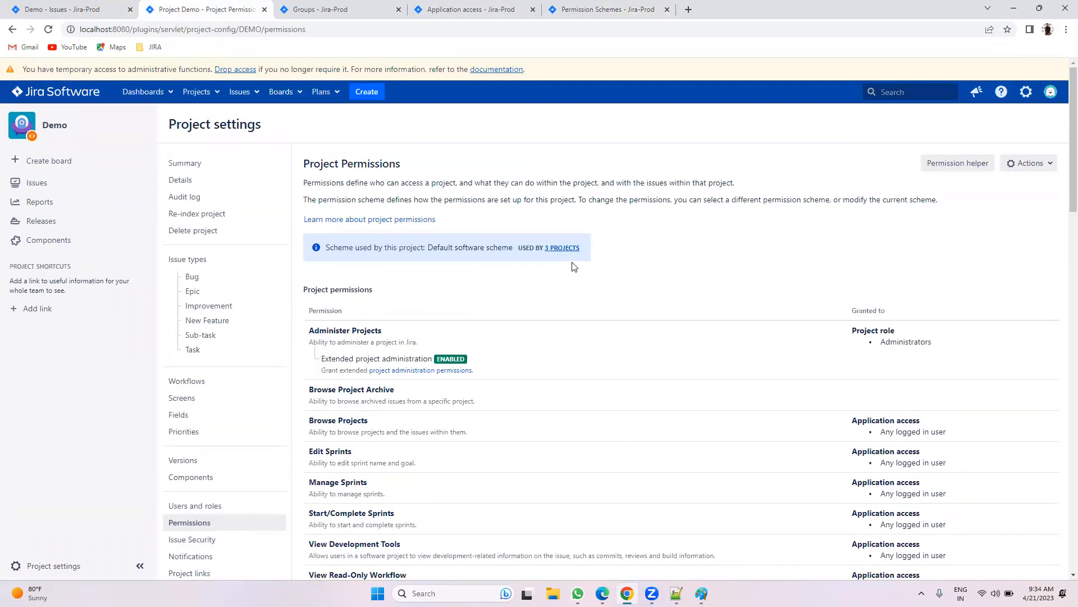
# Step: Check Demo's open issues, then return and review which roles hold each permission
pyautogui.click(104, 8)
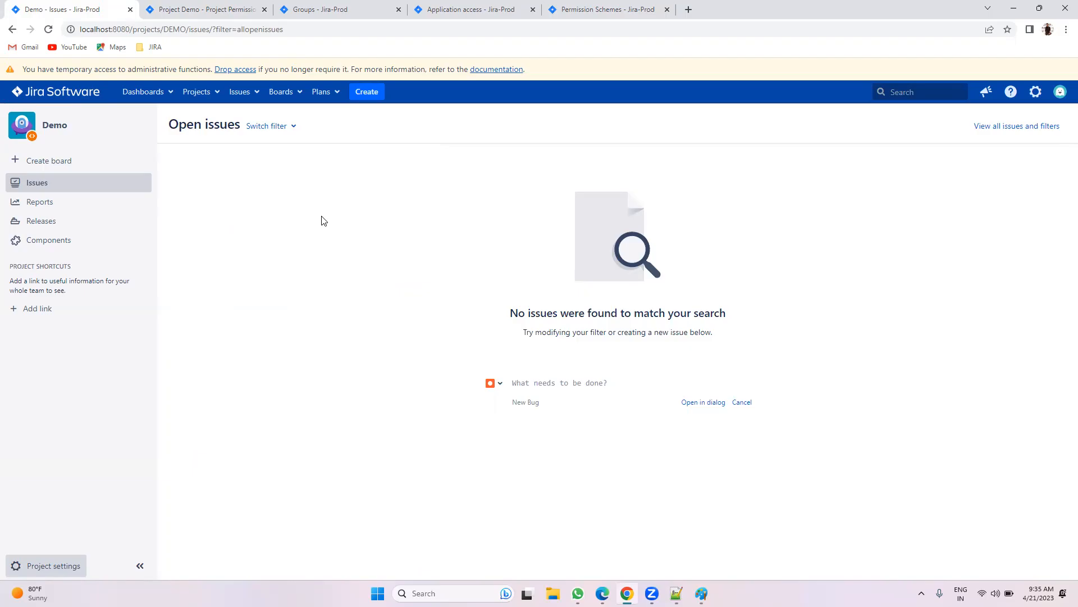
pyautogui.click(191, 9)
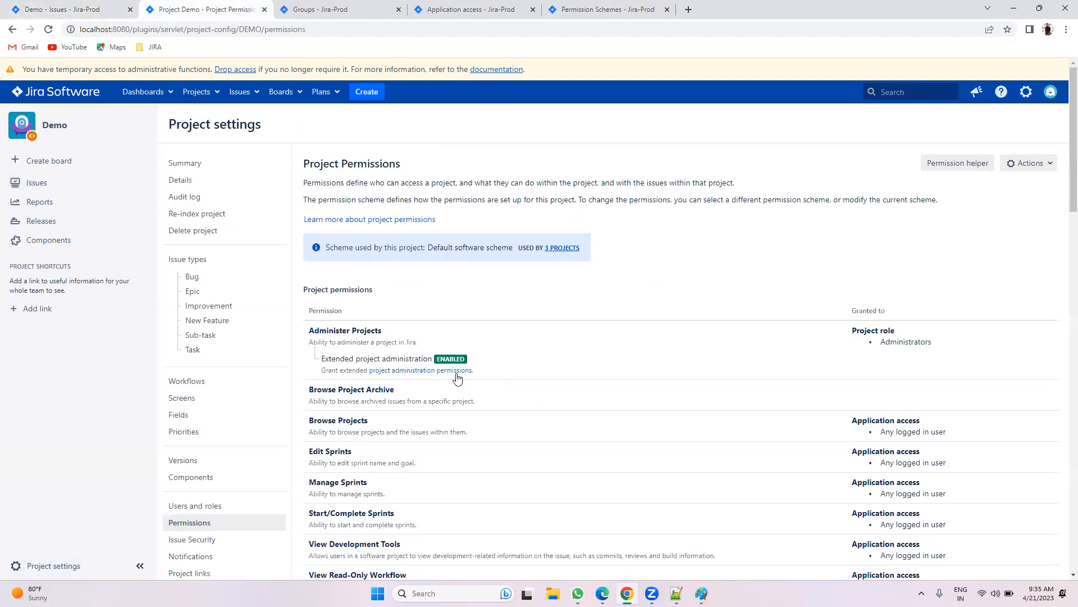
pyautogui.scroll(-4, 421, 331)
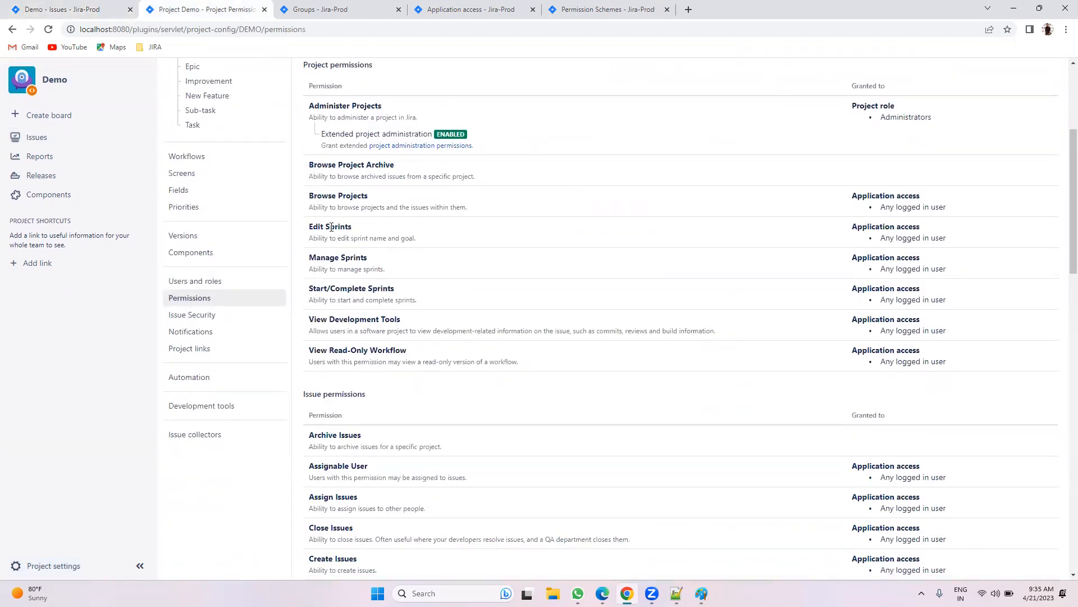
pyautogui.scroll(-4, 368, 241)
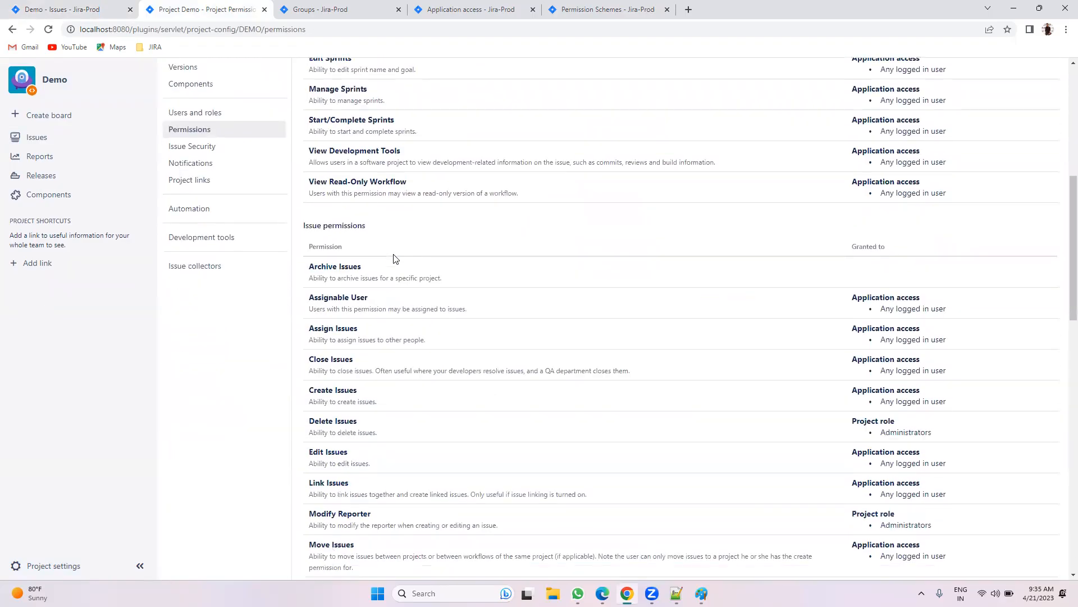
pyautogui.scroll(-1, 365, 243)
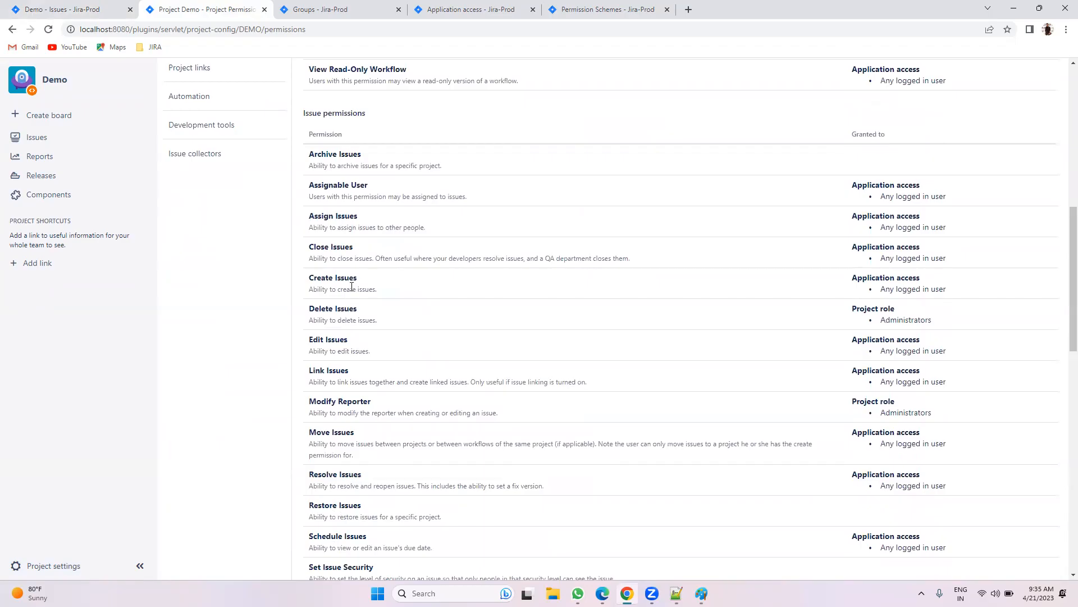
pyautogui.scroll(-2, 393, 299)
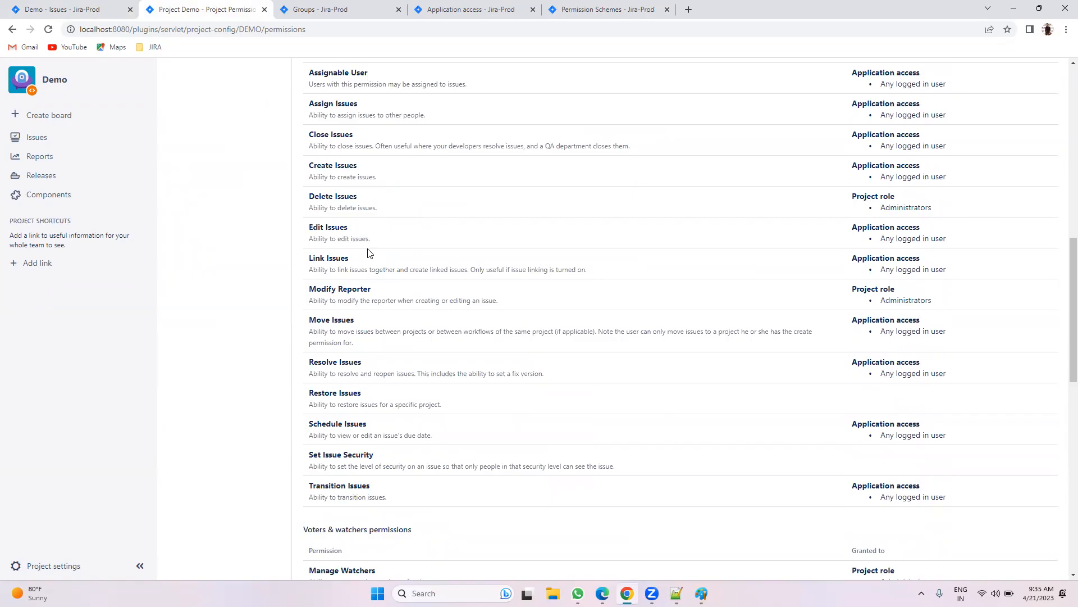
pyautogui.scroll(10, 729, 337)
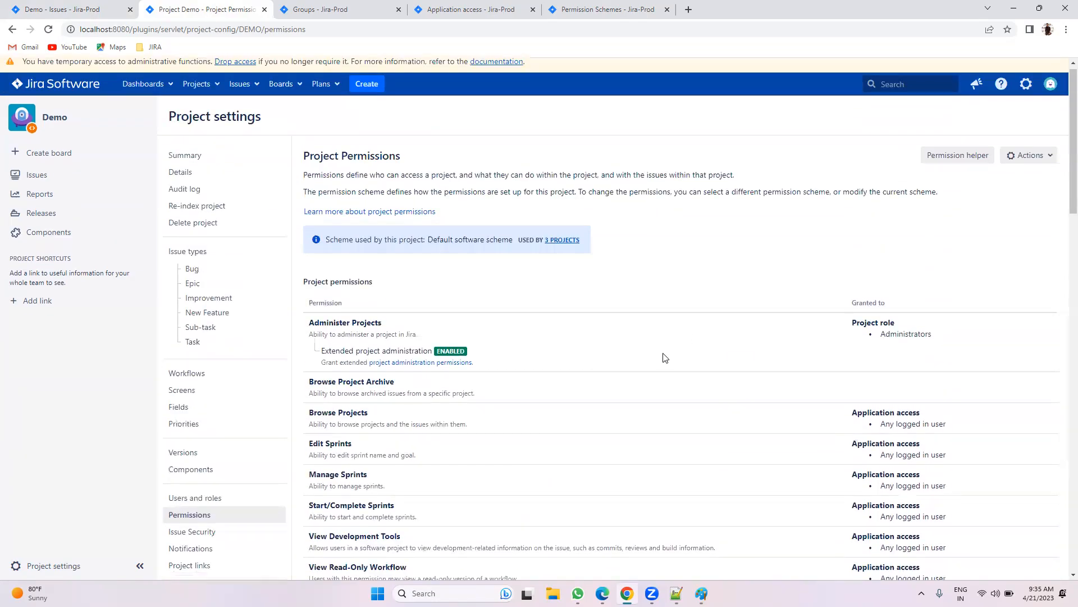
pyautogui.scroll(-4, 665, 358)
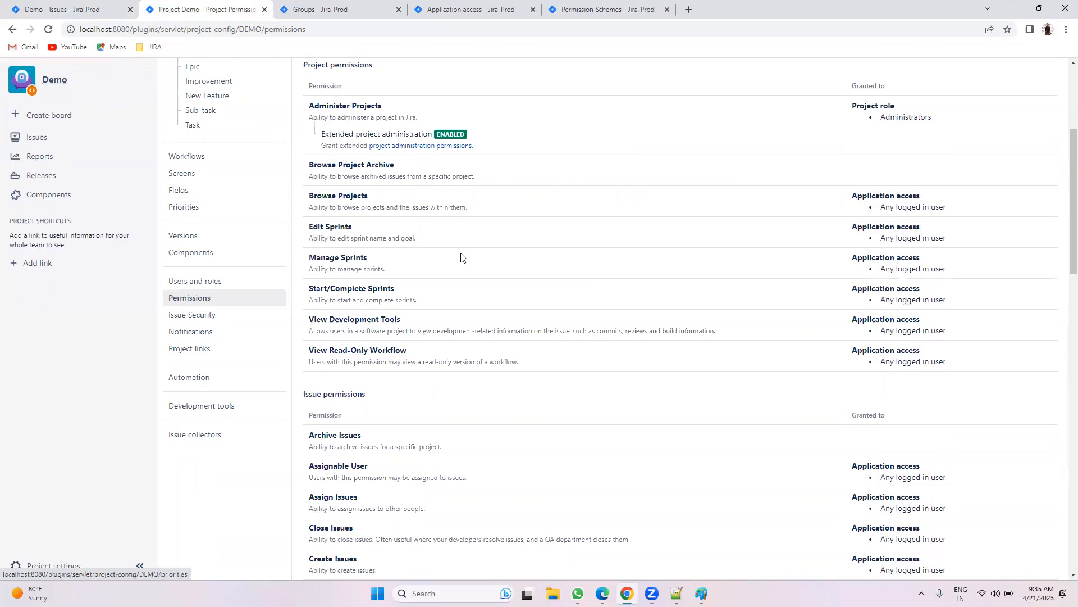
pyautogui.scroll(2, 462, 258)
pyautogui.click(553, 138)
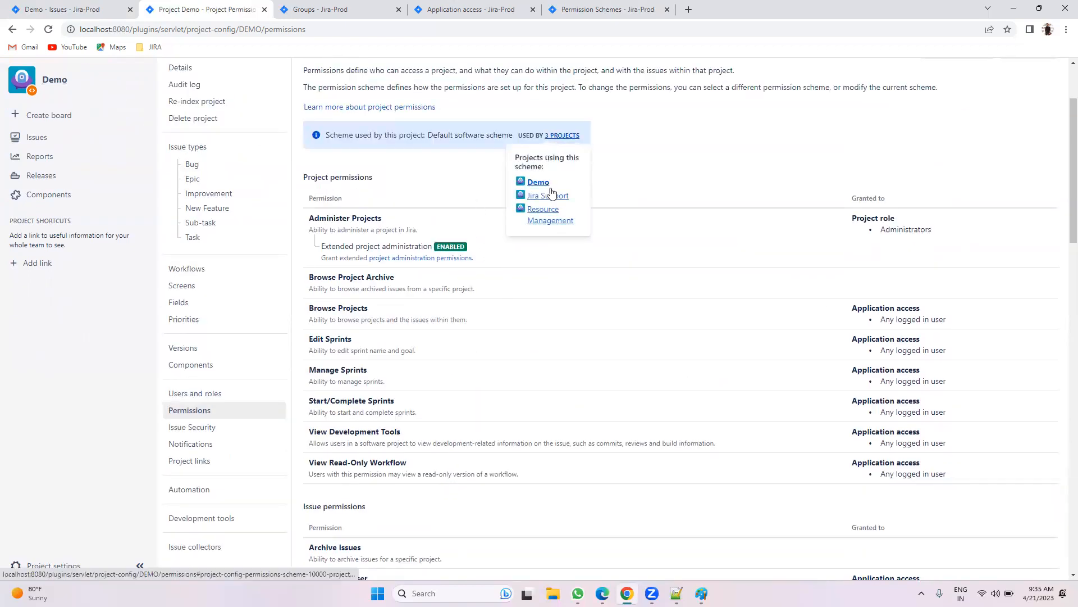
pyautogui.click(629, 186)
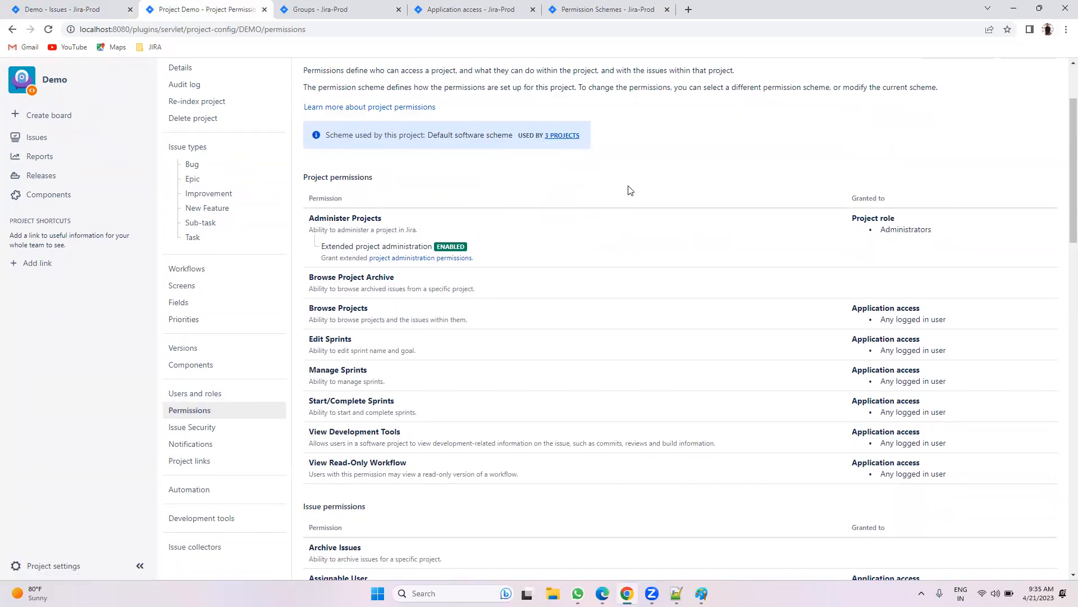
pyautogui.click(569, 136)
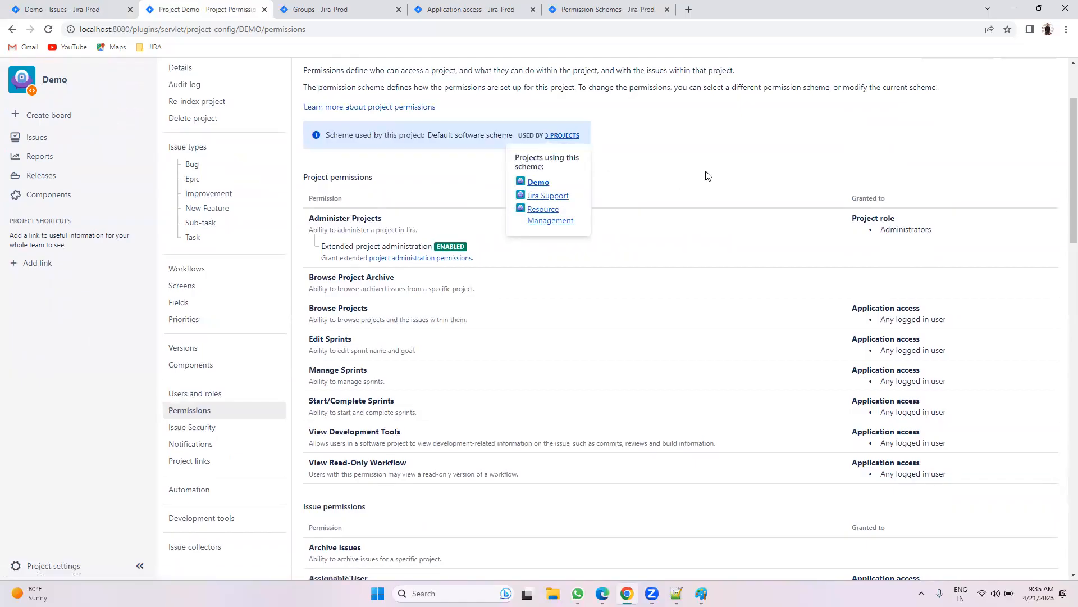
pyautogui.click(691, 181)
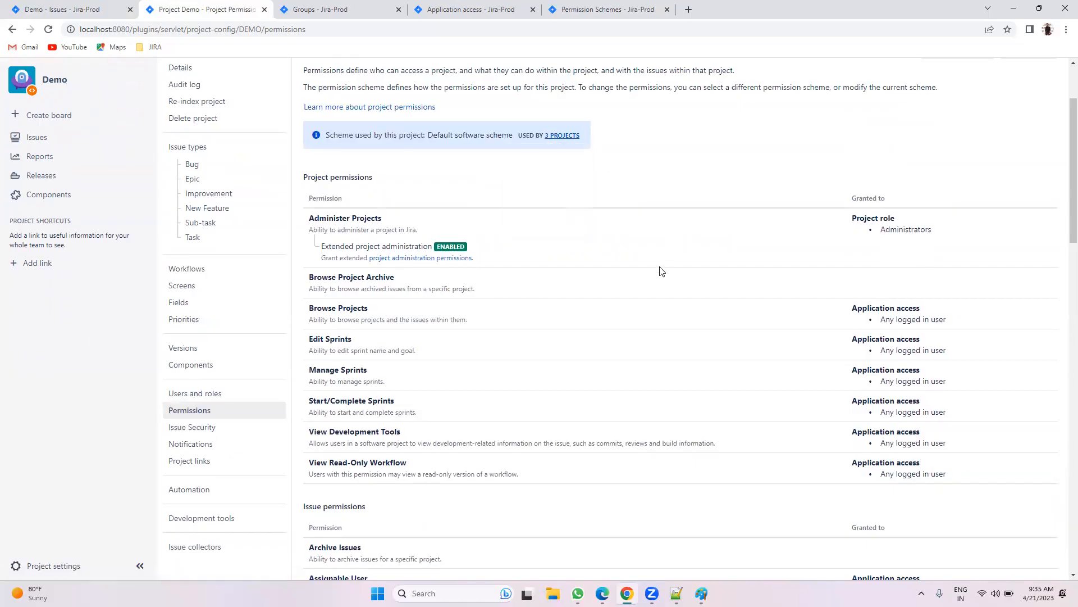
pyautogui.scroll(-2, 600, 377)
pyautogui.scroll(-2, 600, 377)
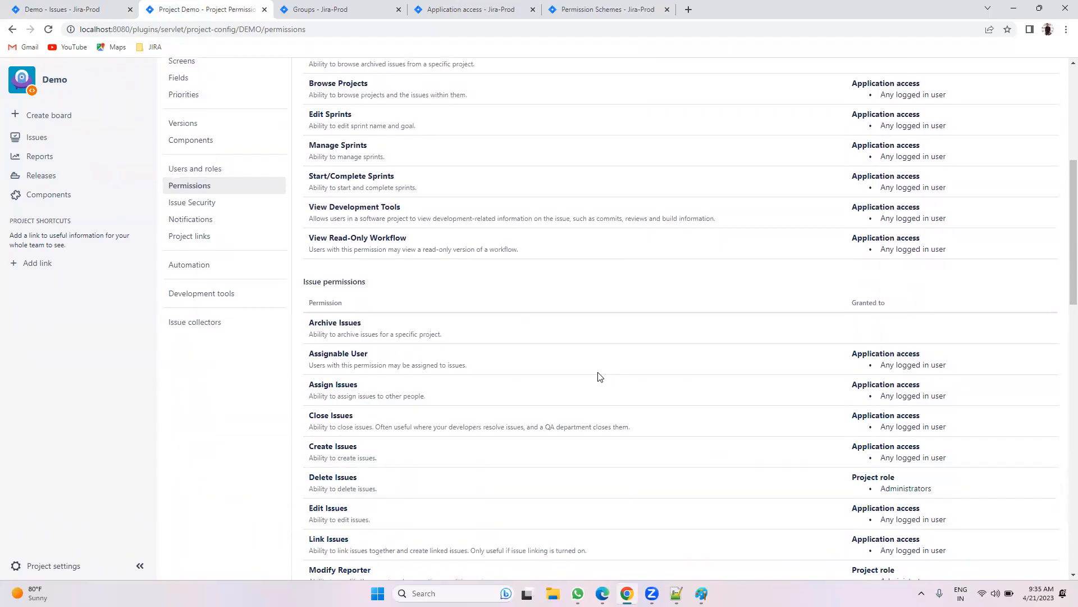
pyautogui.scroll(-1, 600, 376)
pyautogui.scroll(-2, 373, 359)
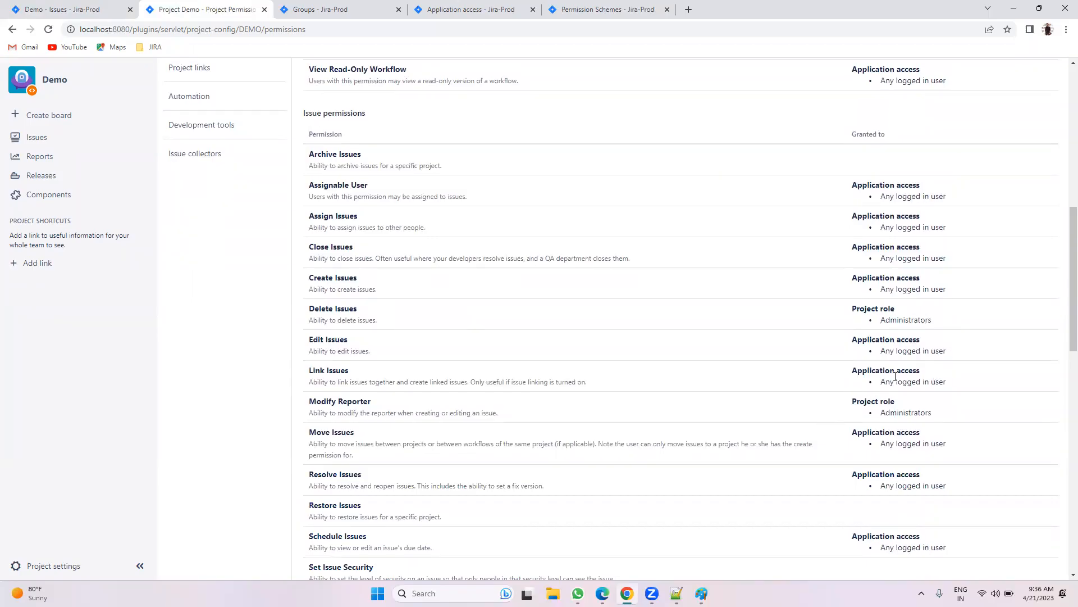
pyautogui.moveTo(885, 379); pyautogui.dragTo(958, 389)
pyautogui.scroll(-7, 879, 412)
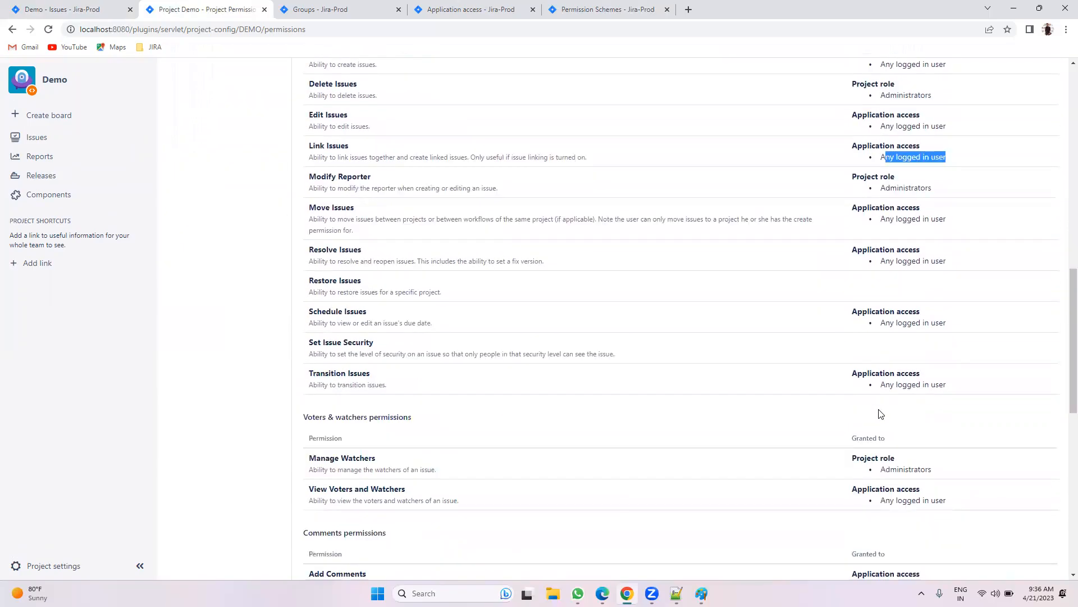
pyautogui.scroll(-6, 880, 414)
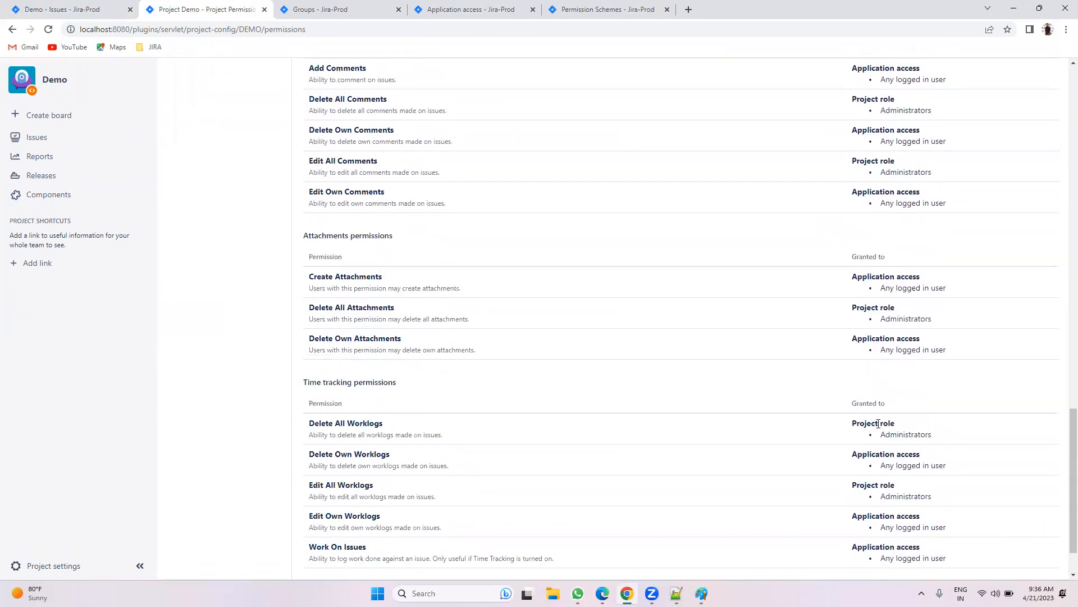
pyautogui.scroll(-2, 865, 455)
pyautogui.scroll(20, 860, 452)
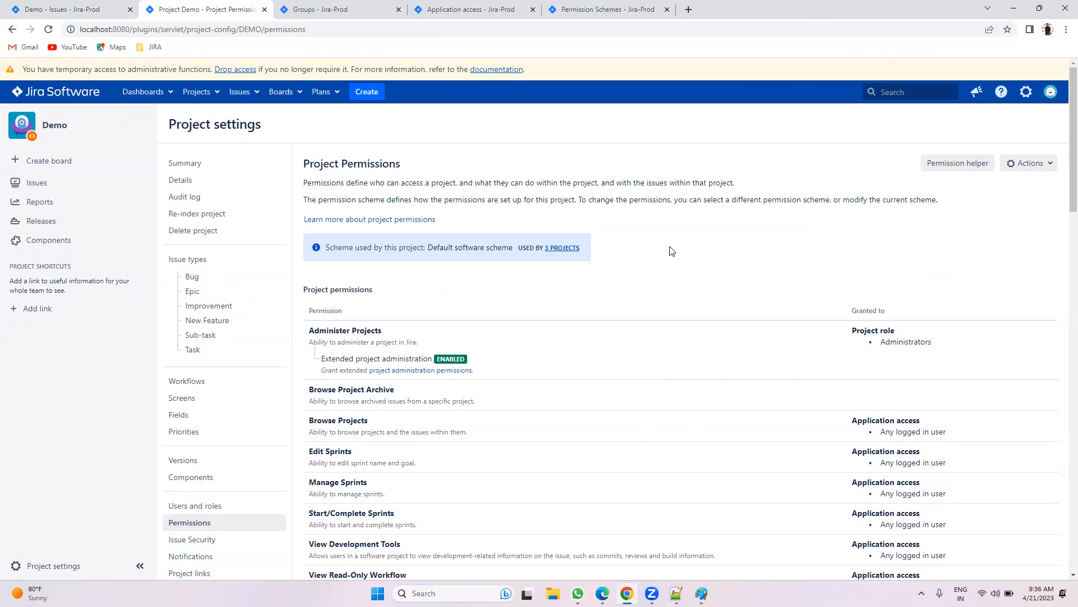
# Step: Add a permission scheme named 'Standard Permission schema' on the Permission schemes page
pyautogui.click(604, 7)
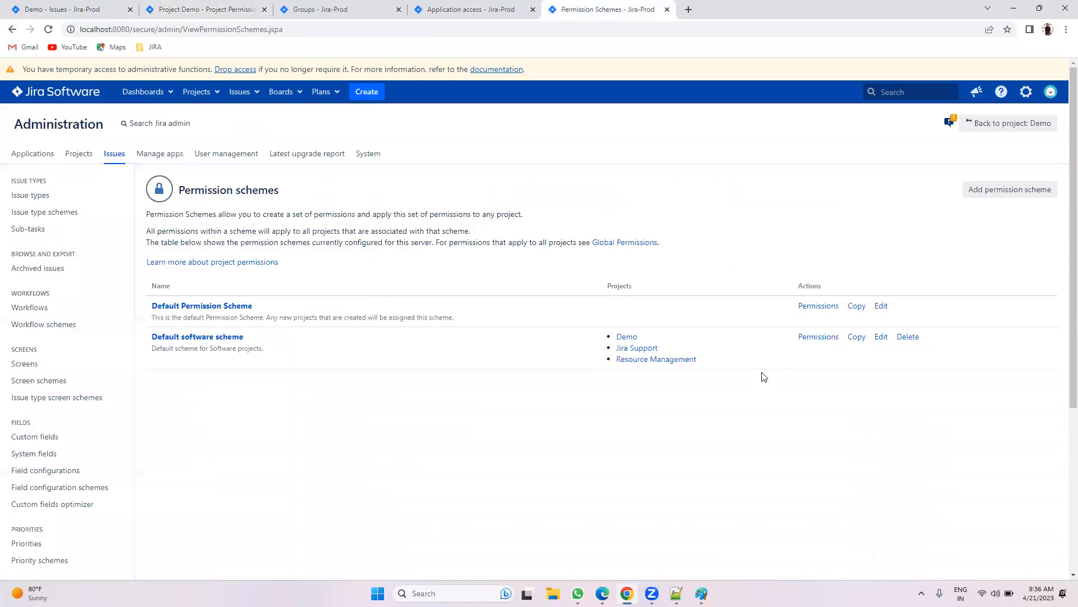
pyautogui.click(1000, 186)
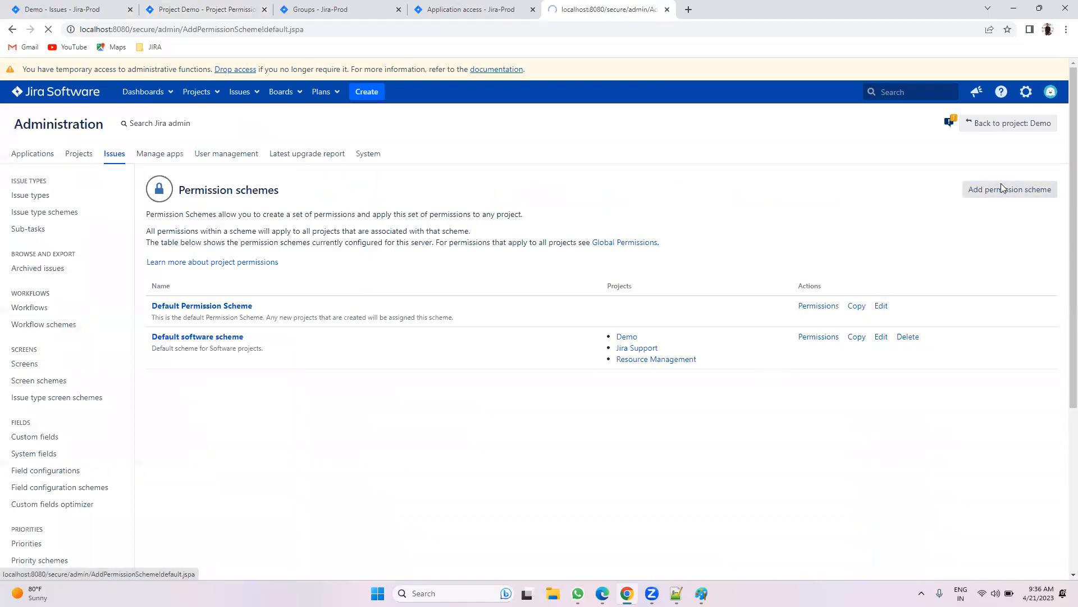
pyautogui.write('Star')
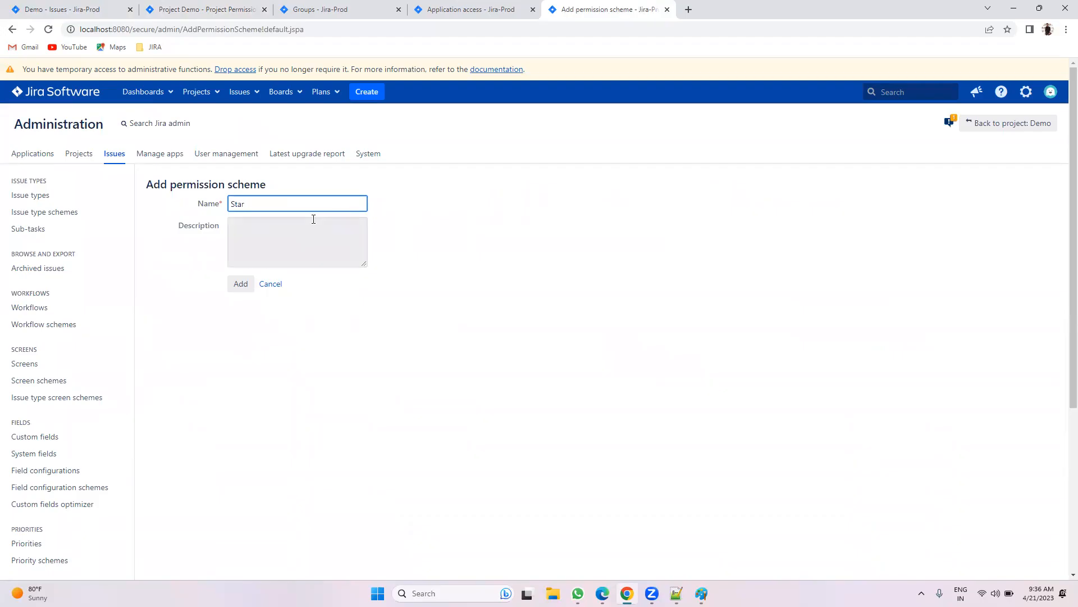
pyautogui.write('rd Permission schema')
pyautogui.click(239, 284)
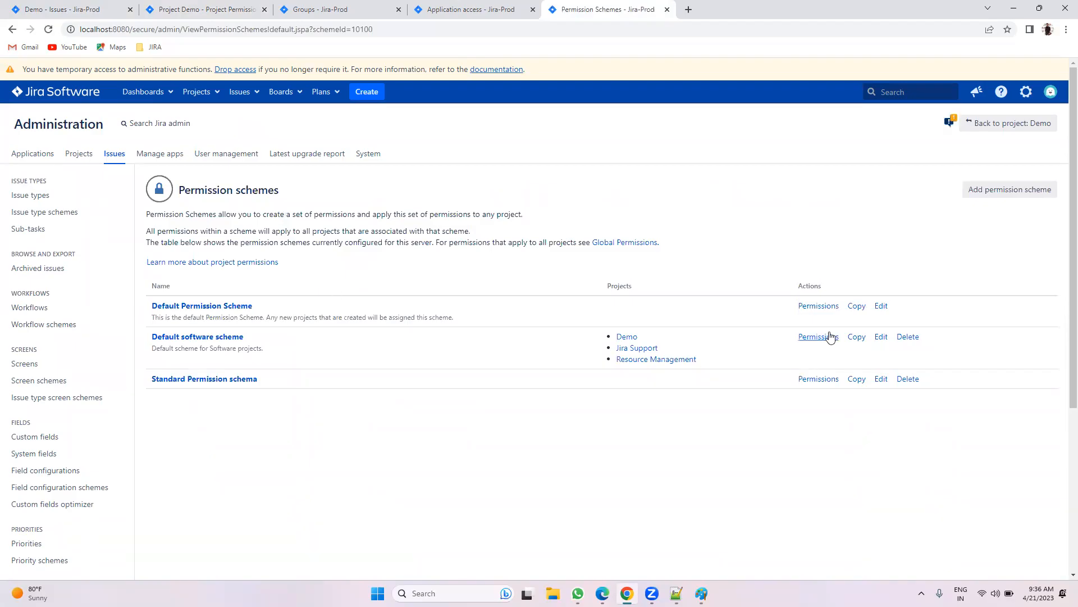
# Step: Scroll through Standard Permission schema's empty permission grants, then go back to Demo's open issues
pyautogui.click(818, 379)
pyautogui.scroll(-20, 783, 311)
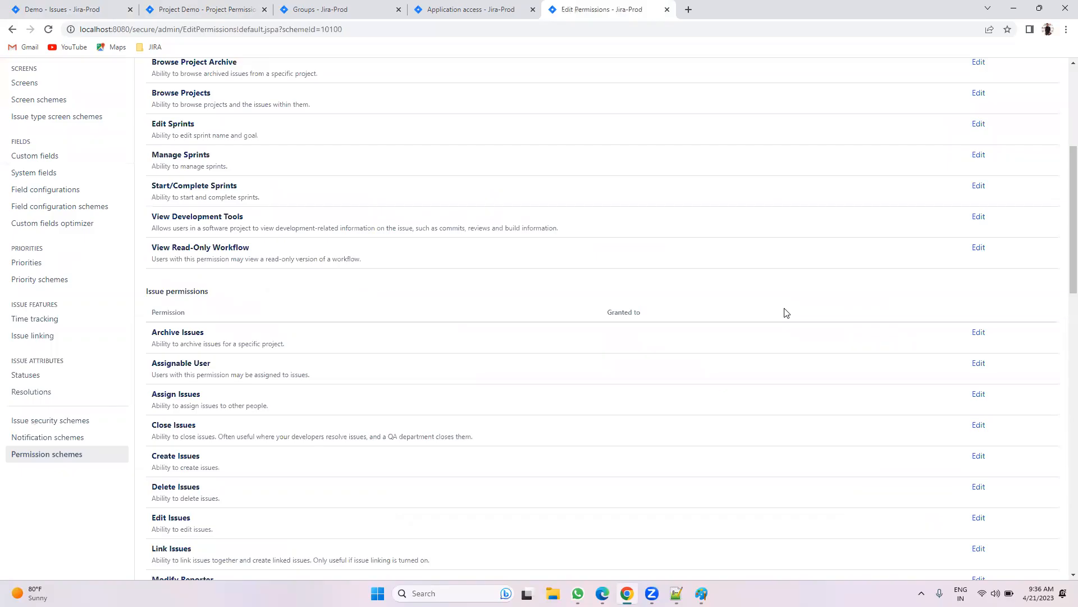
pyautogui.scroll(-5, 789, 313)
pyautogui.scroll(20, 792, 314)
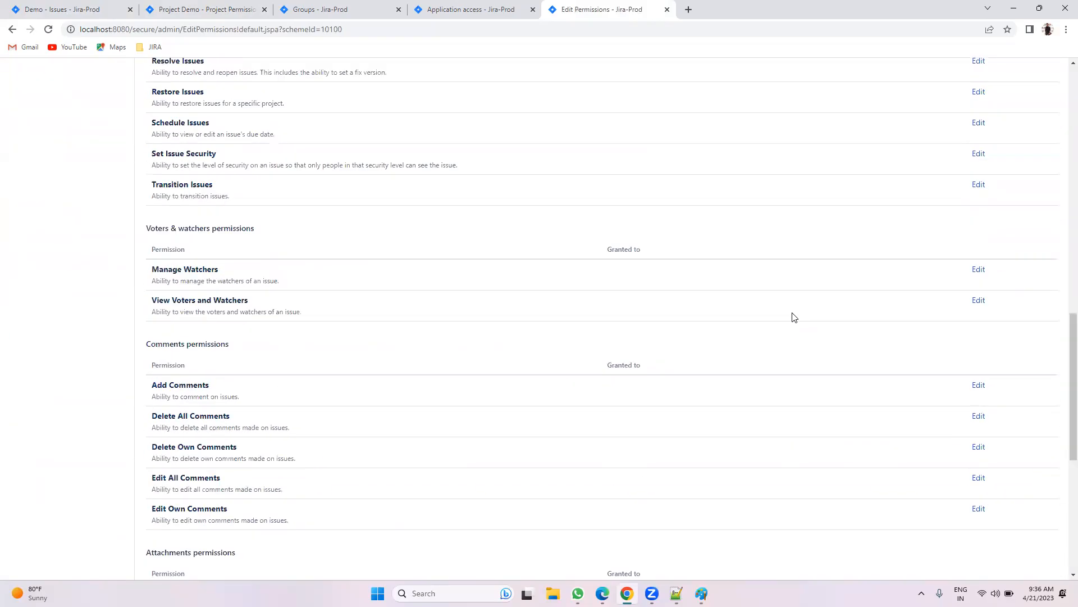
pyautogui.scroll(-3, 794, 317)
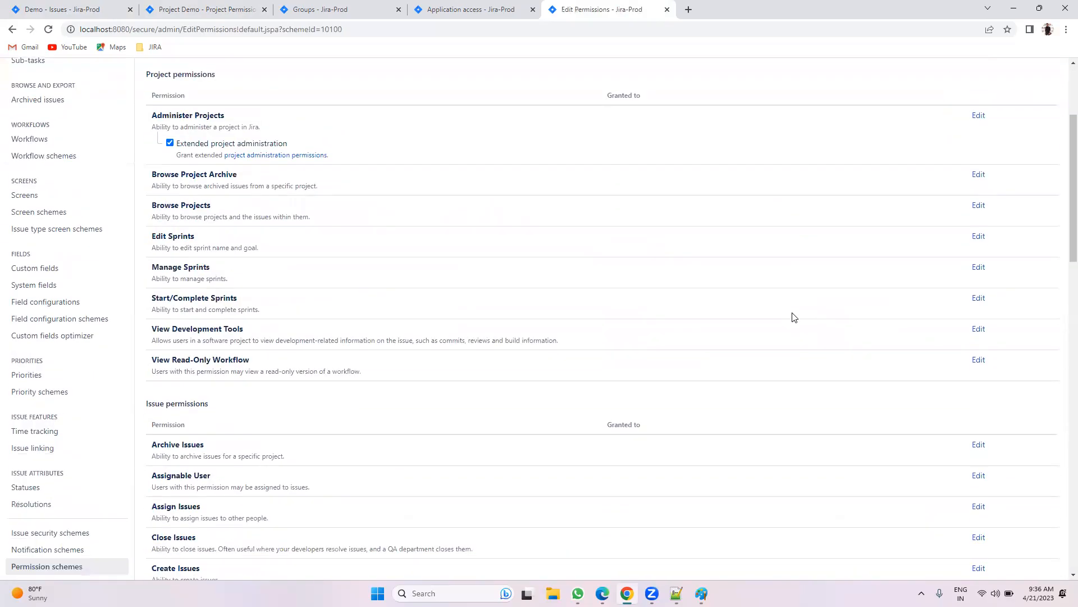
pyautogui.scroll(3, 794, 317)
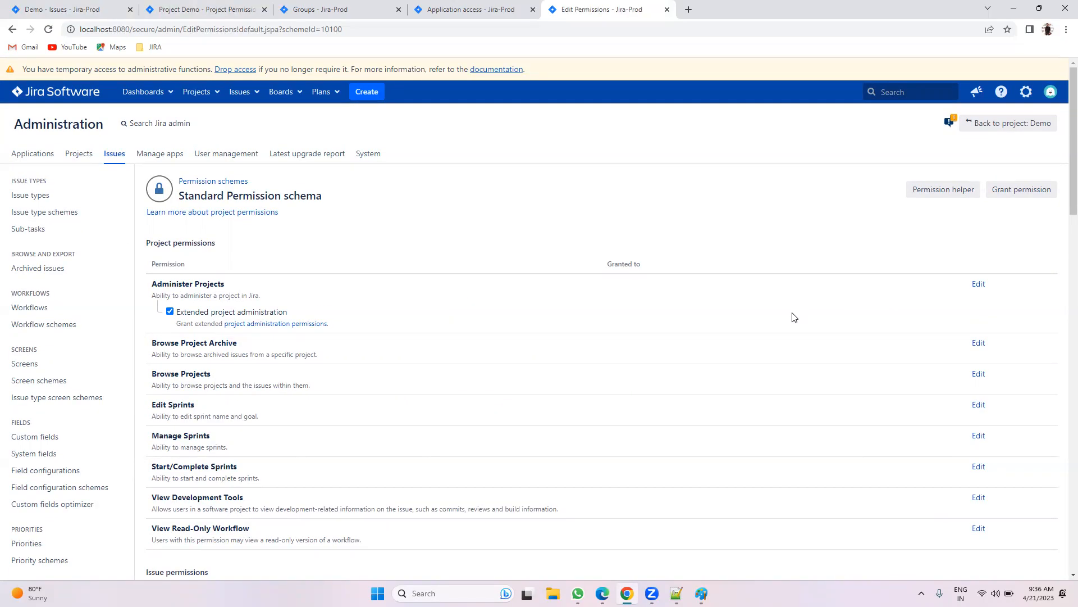
pyautogui.click(54, 10)
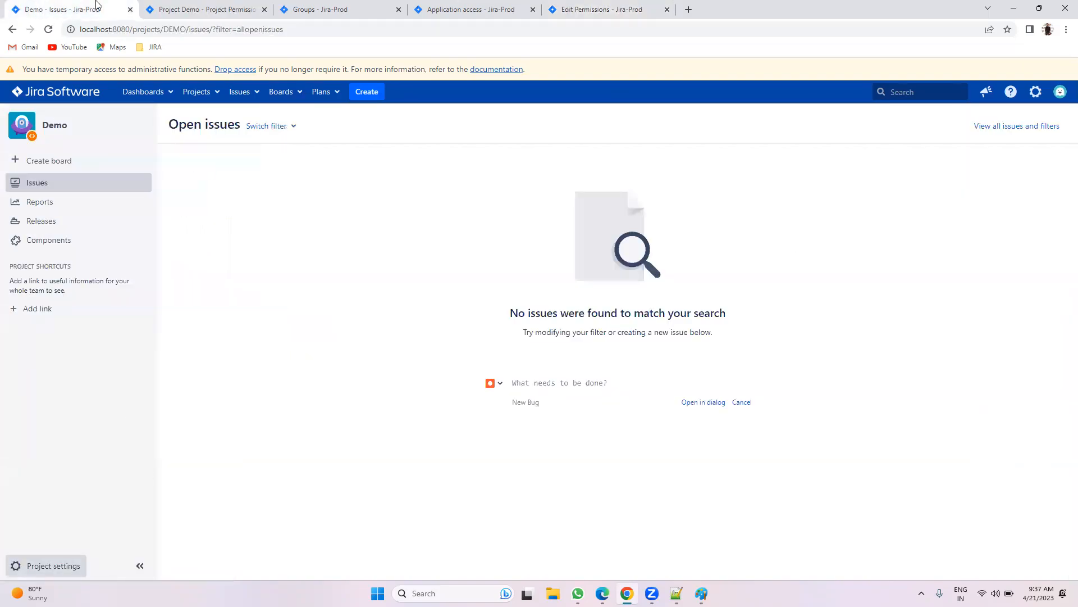
# Step: Associate the Demo project with Standard Permission schema using Actions > Use a different scheme
pyautogui.click(179, 9)
pyautogui.click(1030, 167)
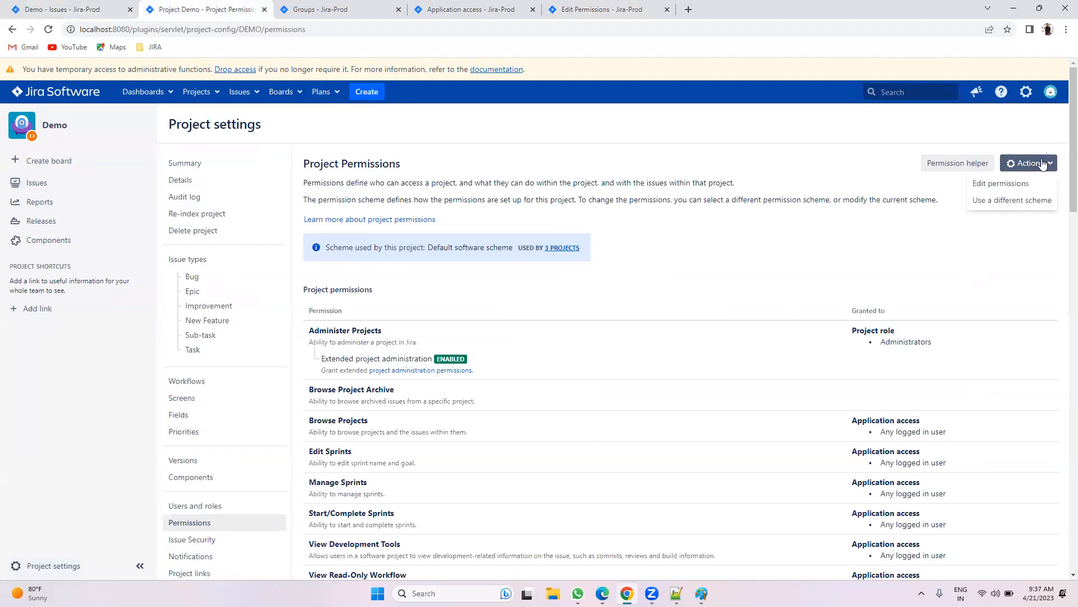
pyautogui.click(993, 201)
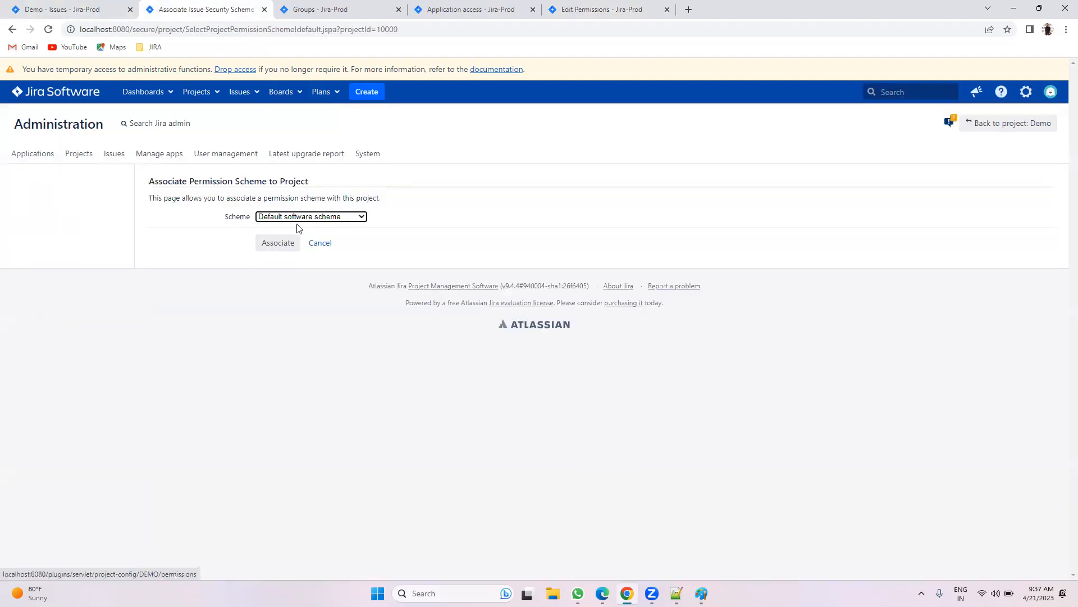
pyautogui.click(294, 217)
pyautogui.click(286, 246)
pyautogui.click(275, 248)
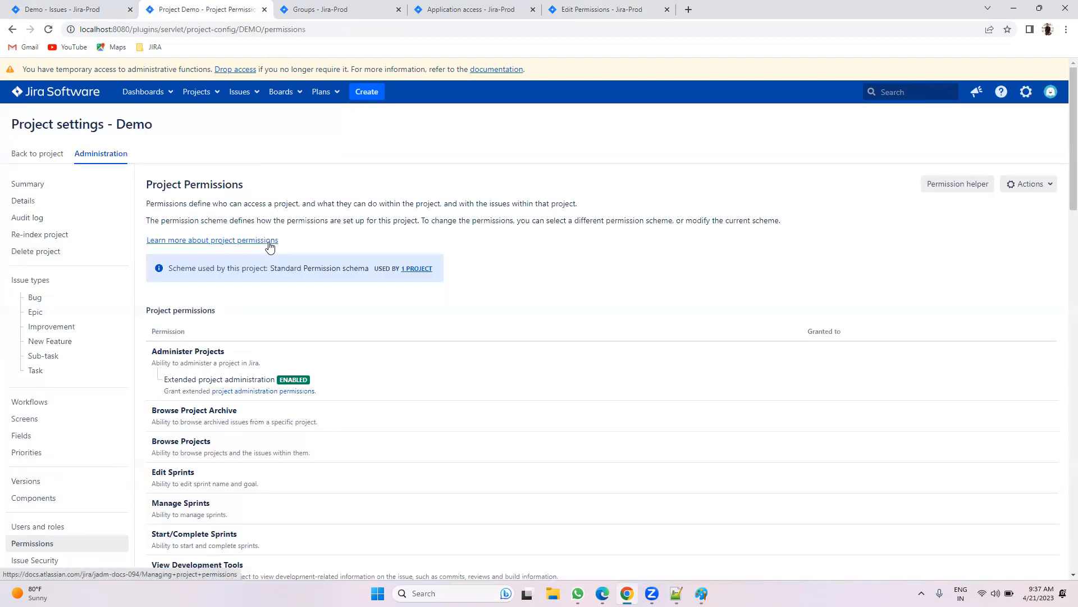
pyautogui.scroll(-5, 798, 260)
pyautogui.scroll(5, 798, 260)
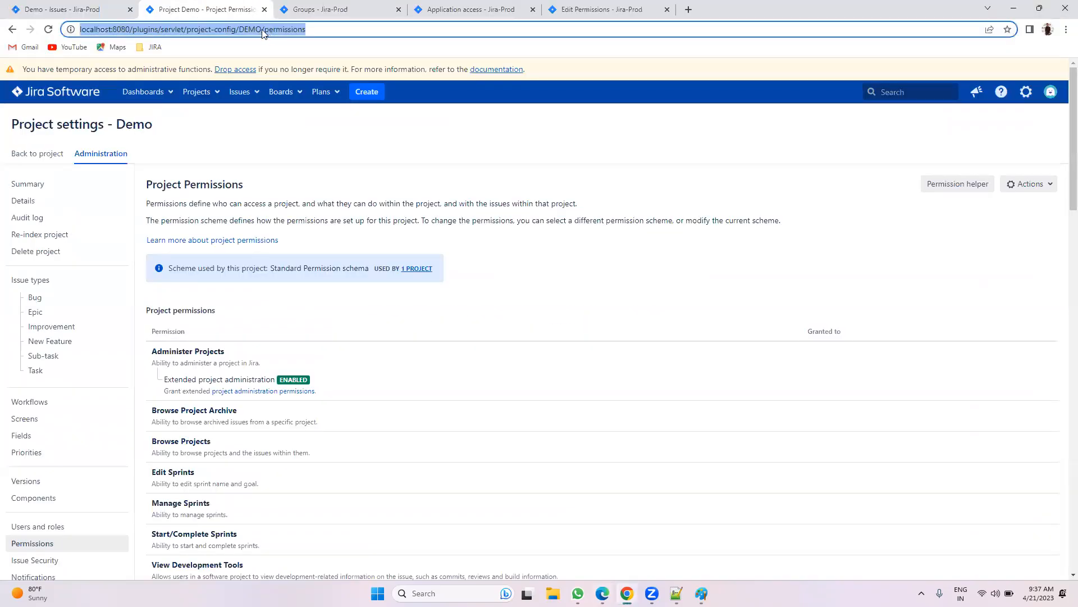
# Step: Switch Jira Support (key JS, changed in the URL) to Standard Permission schema
pyautogui.click(262, 29)
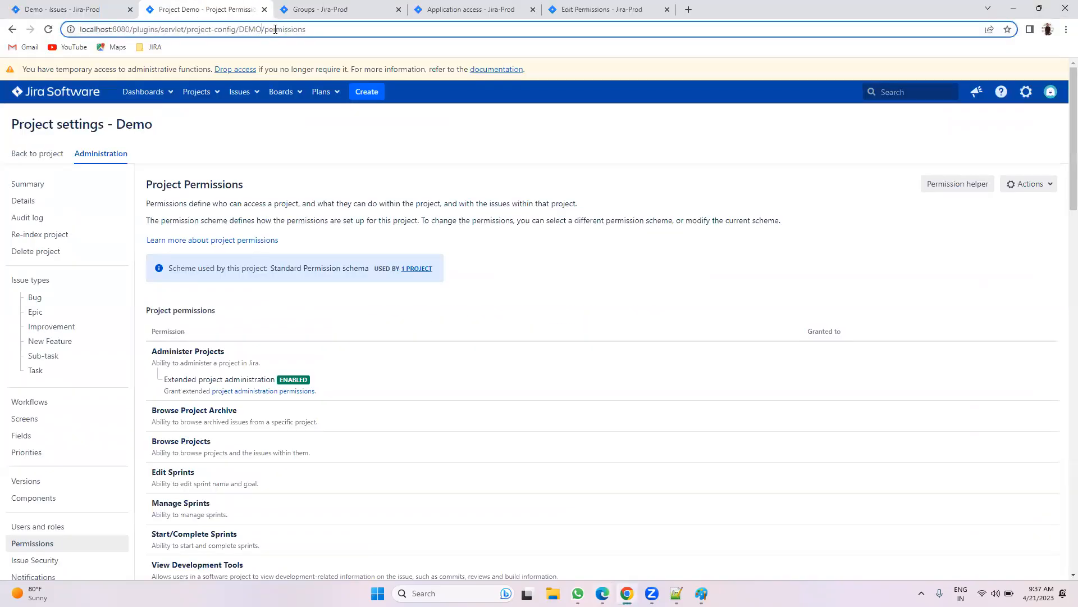
pyautogui.press('BackSpace')
pyautogui.press('BackSpace')
pyautogui.press('BackSpace')
pyautogui.press('BackSpace')
pyautogui.write('JS')
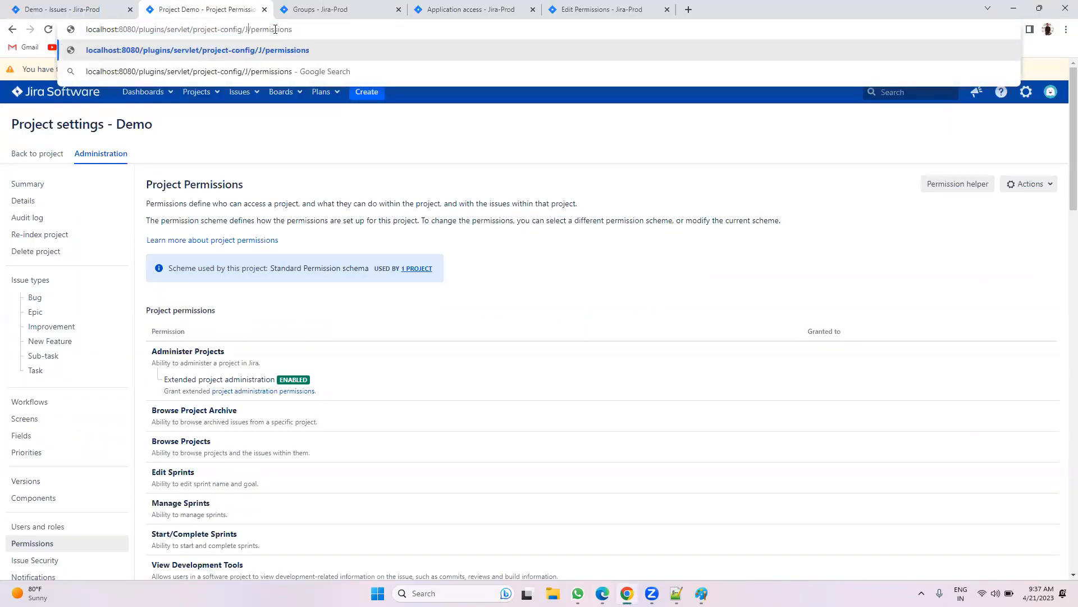
pyautogui.press('Return')
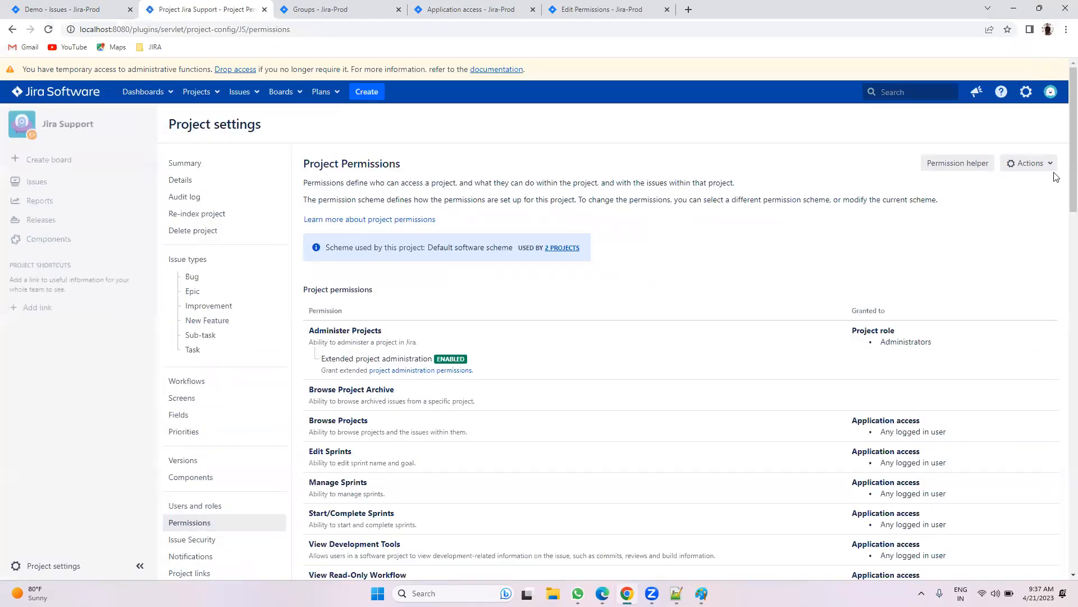
pyautogui.click(1030, 163)
pyautogui.click(1008, 201)
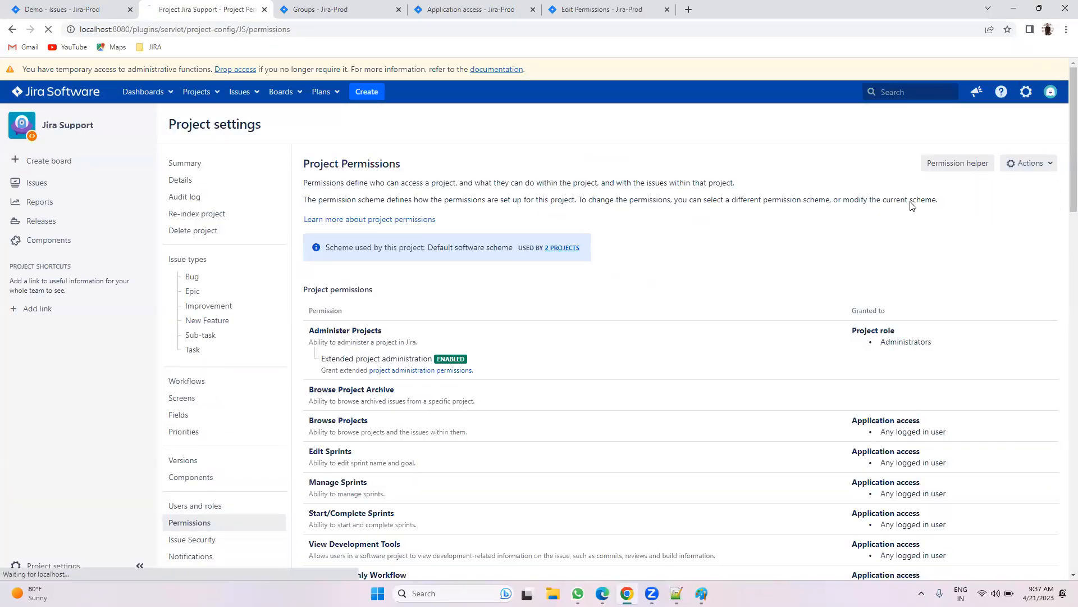
pyautogui.click(318, 218)
pyautogui.click(290, 243)
pyautogui.click(290, 243)
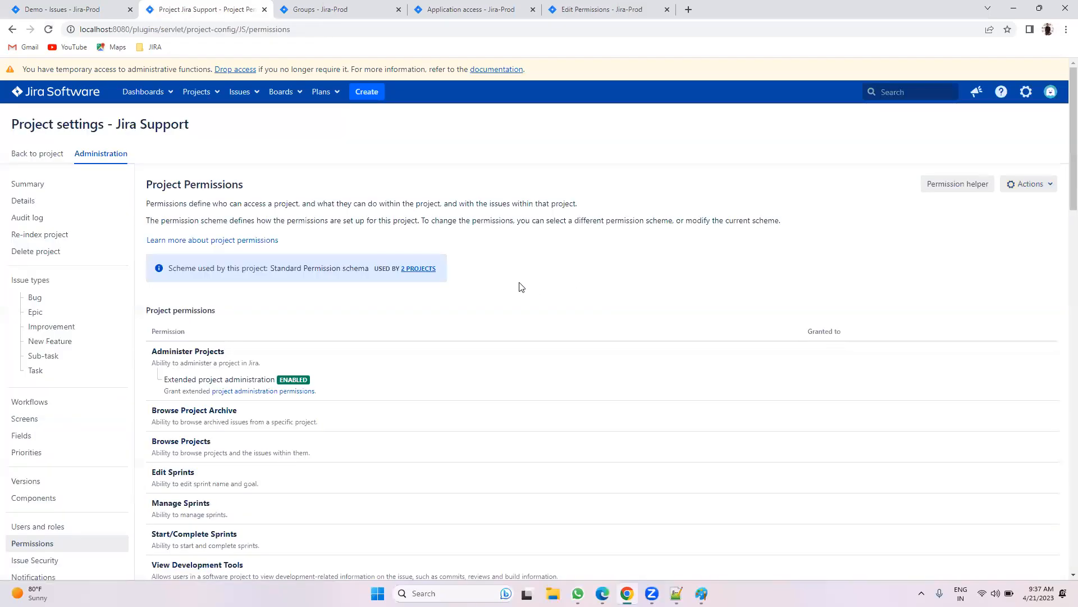
# Step: Load Resource Management (key RM) via the URL and associate it with Standard Permission schema
pyautogui.click(247, 29)
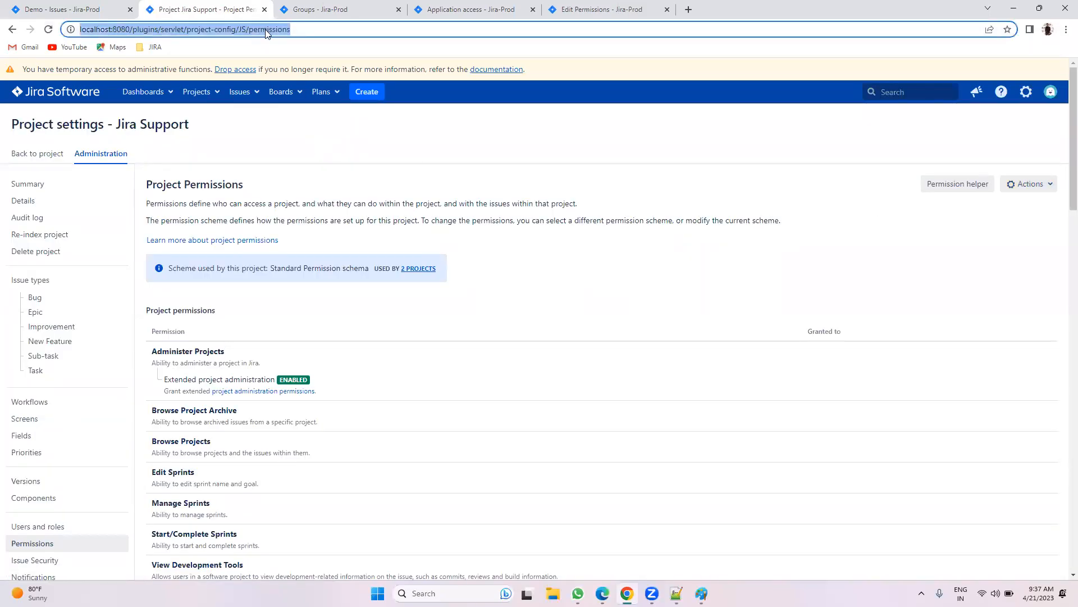
pyautogui.click(247, 29)
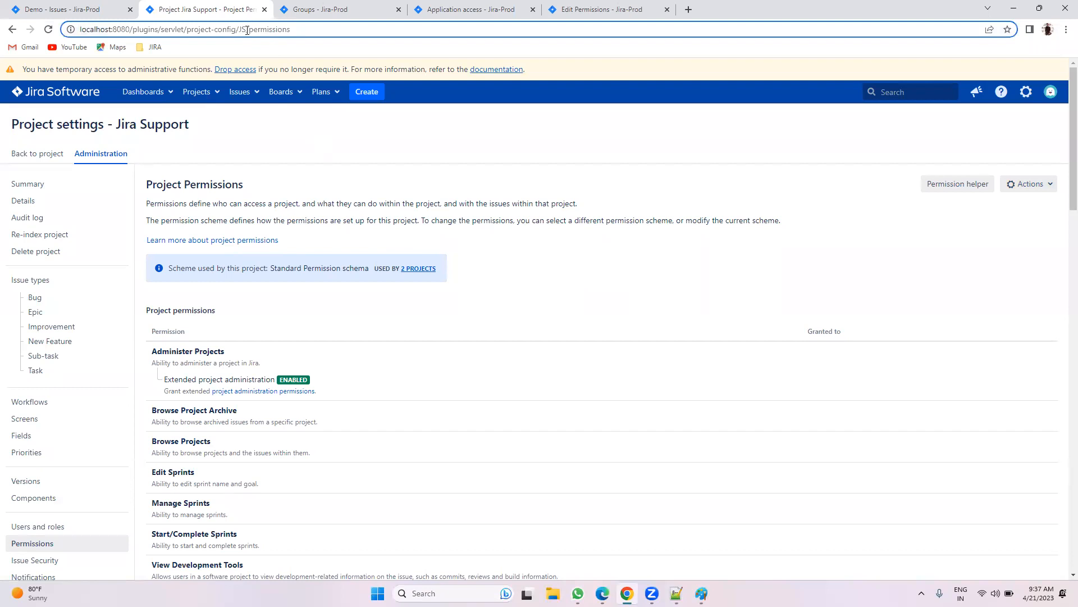
pyautogui.press('BackSpace')
pyautogui.press('BackSpace')
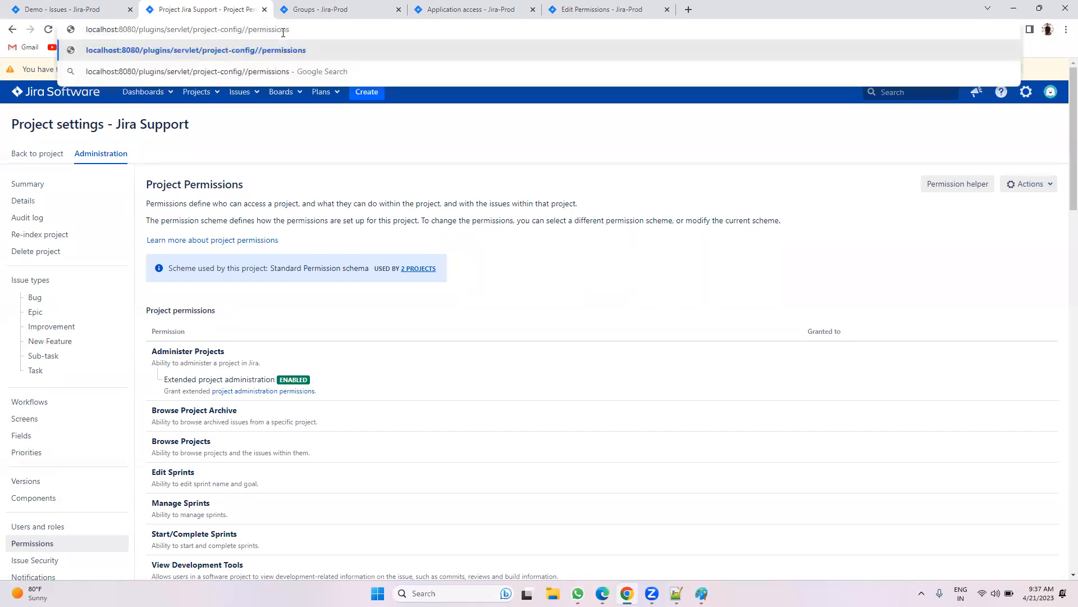
pyautogui.write('RM')
pyautogui.press('Return')
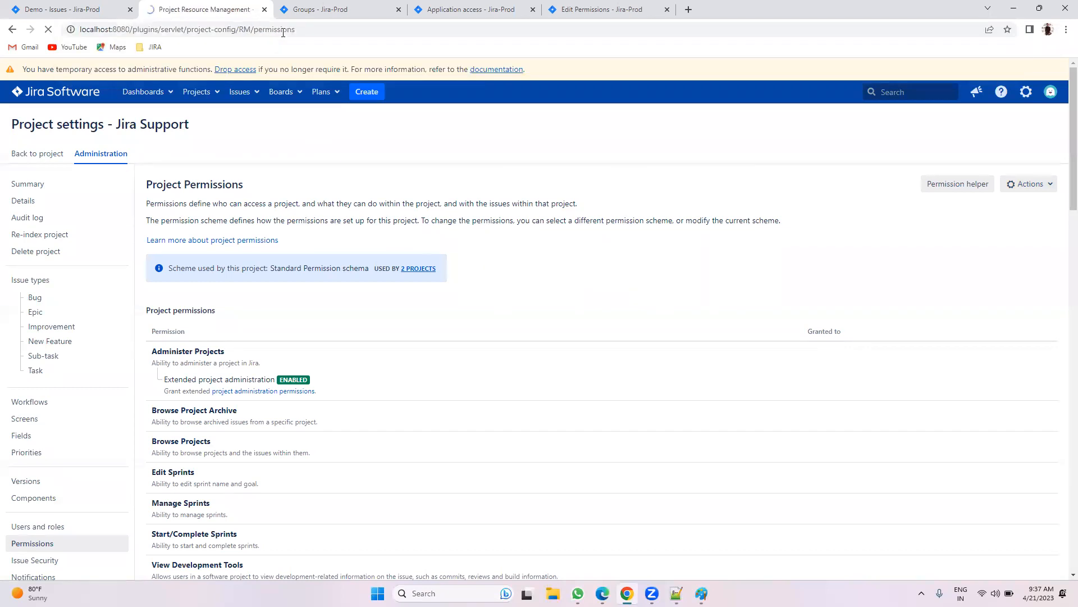
pyautogui.click(1022, 161)
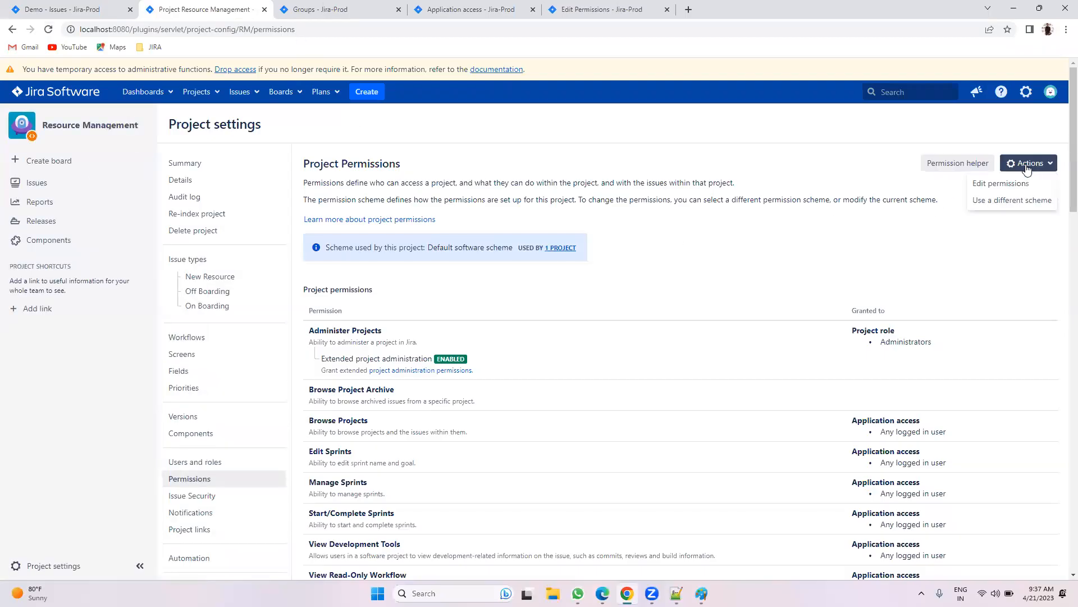
pyautogui.click(1024, 201)
pyautogui.click(327, 217)
pyautogui.click(294, 243)
pyautogui.click(276, 242)
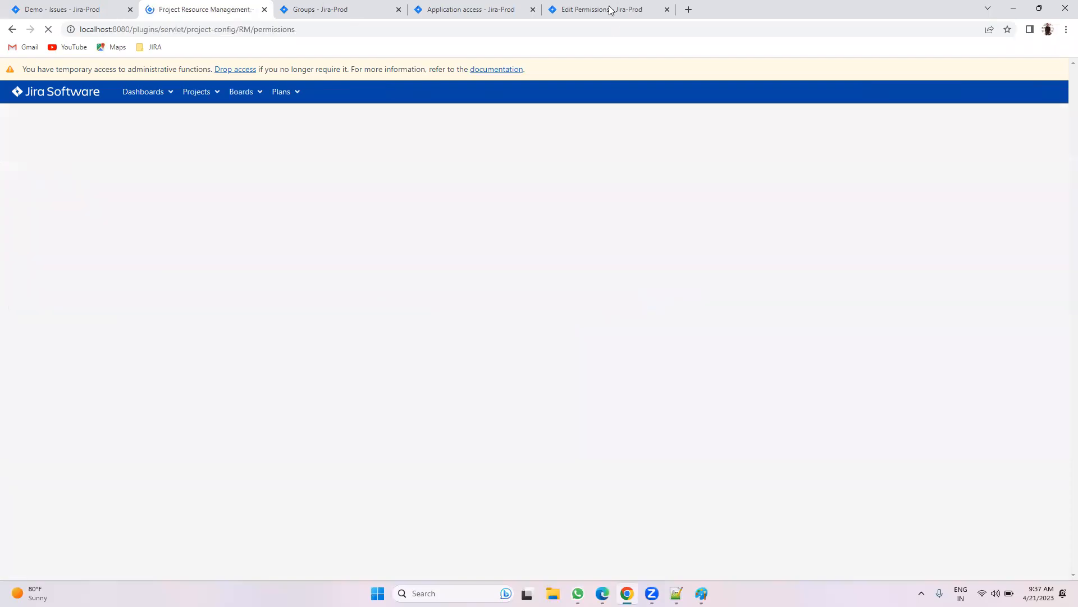
pyautogui.click(601, 10)
# Step: Reopen Standard Permission schema's permissions from the schemes list and scroll through its grants
pyautogui.click(12, 27)
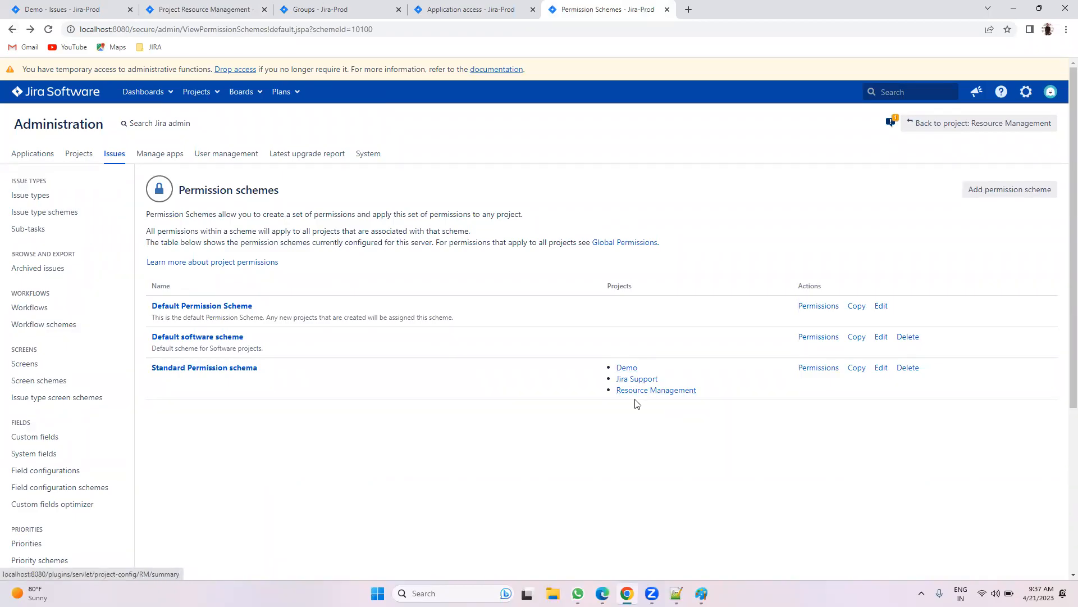
pyautogui.click(804, 368)
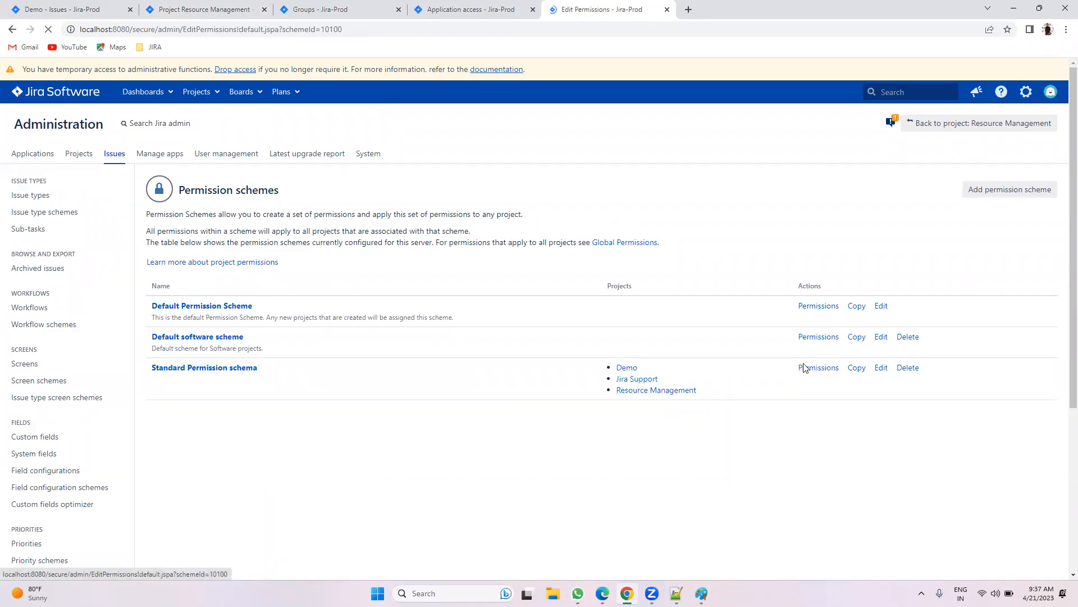
pyautogui.scroll(-10, 903, 410)
pyautogui.scroll(-12, 796, 433)
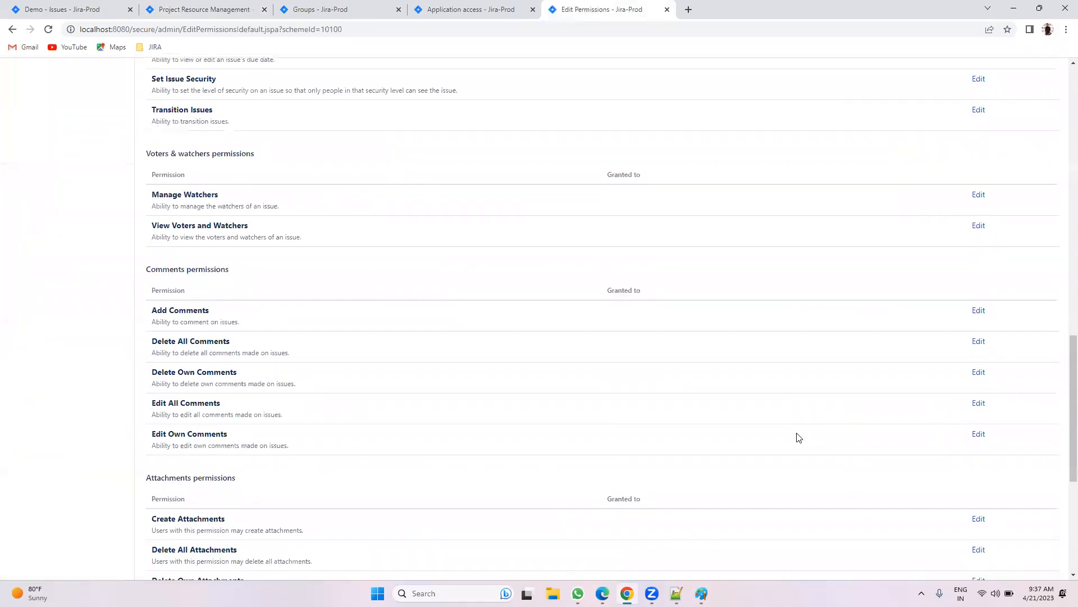
pyautogui.scroll(20, 811, 436)
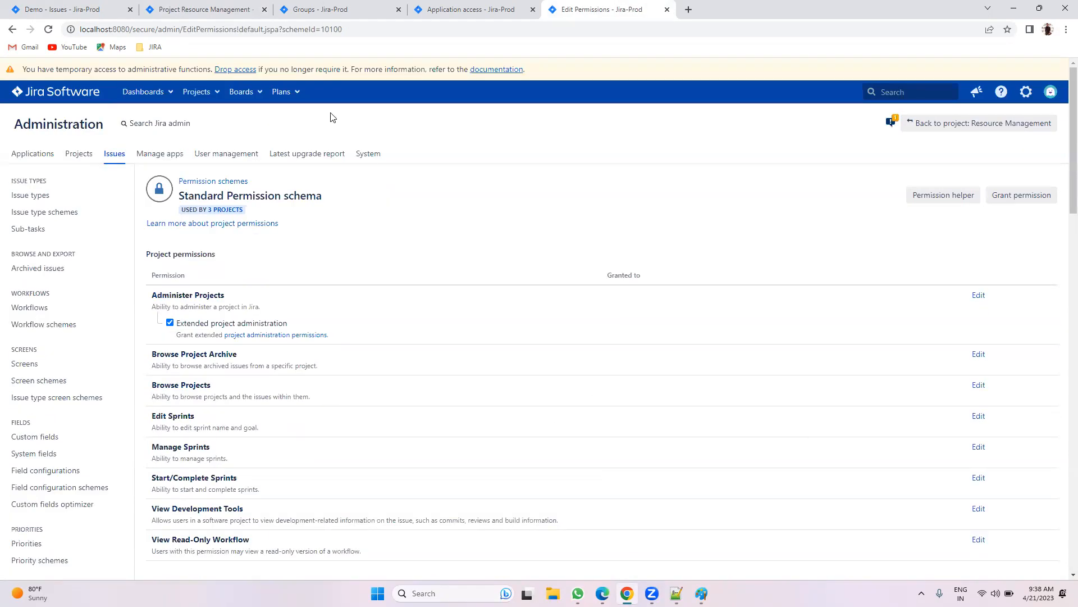
# Step: Refresh Browse projects in the other user's Edge window, which now refuses access
pyautogui.hotkey('alt', 'Tab')
pyautogui.click(445, 29)
pyautogui.press('Return')
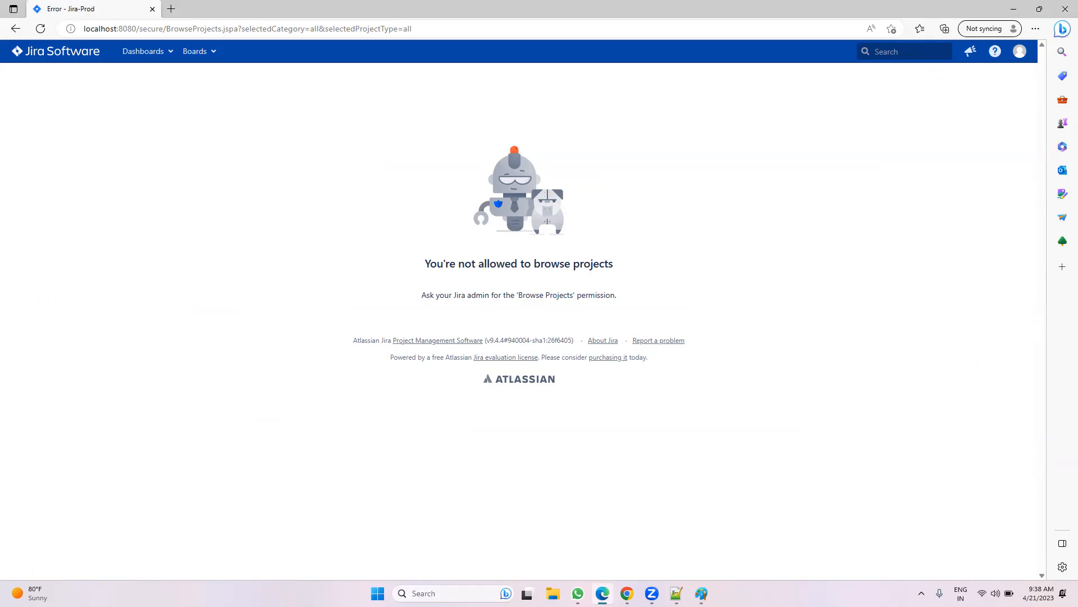
# Step: Back in Chrome, go from Demo's issues to the dashboard via the Jira logo, glancing at Projects
pyautogui.click(627, 593)
pyautogui.click(45, 8)
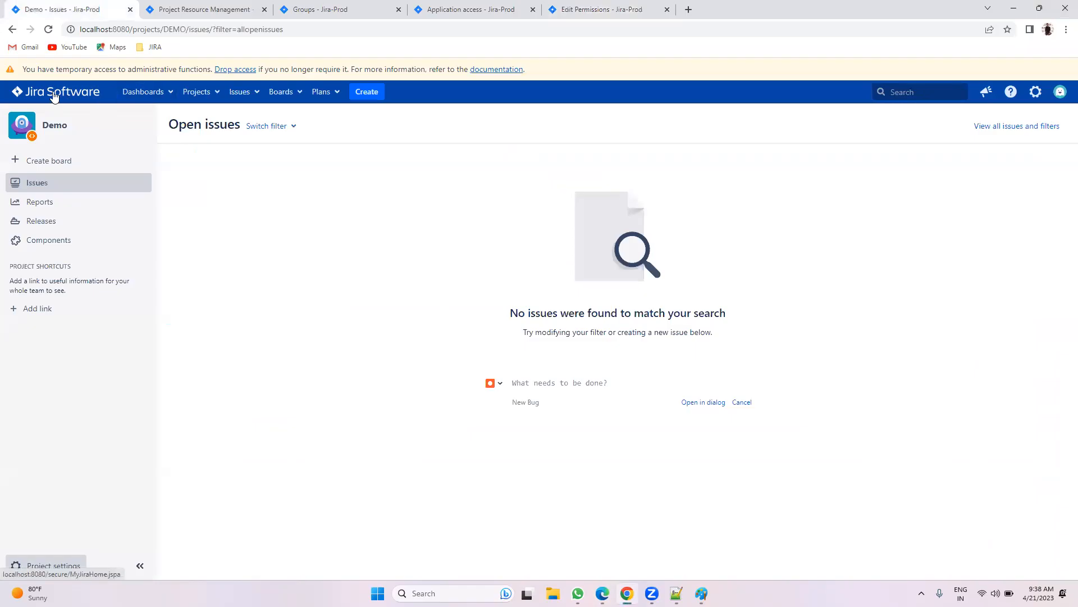
pyautogui.click(54, 93)
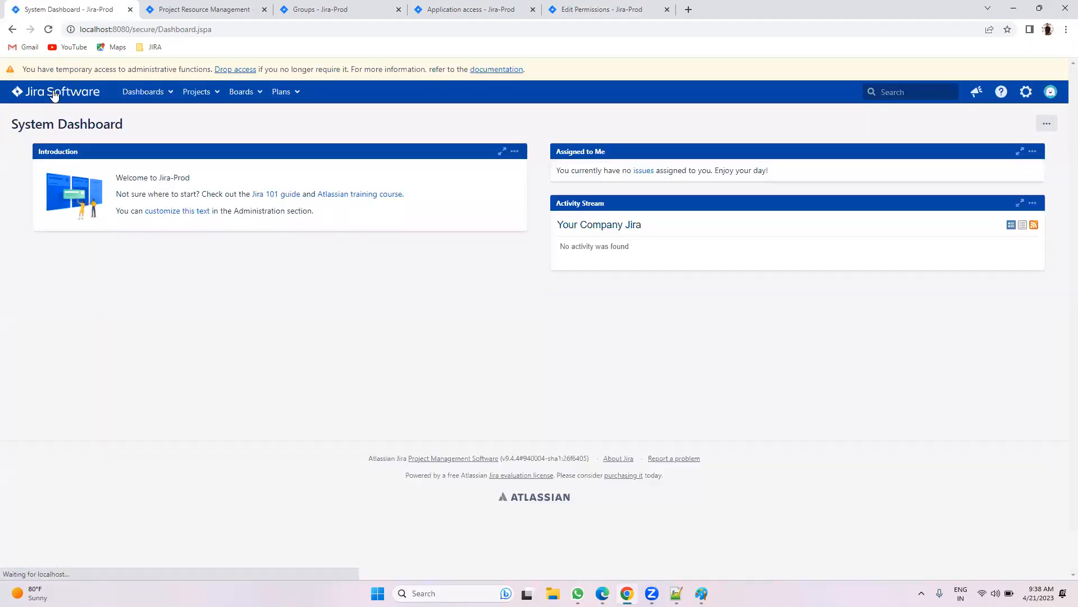
pyautogui.click(194, 93)
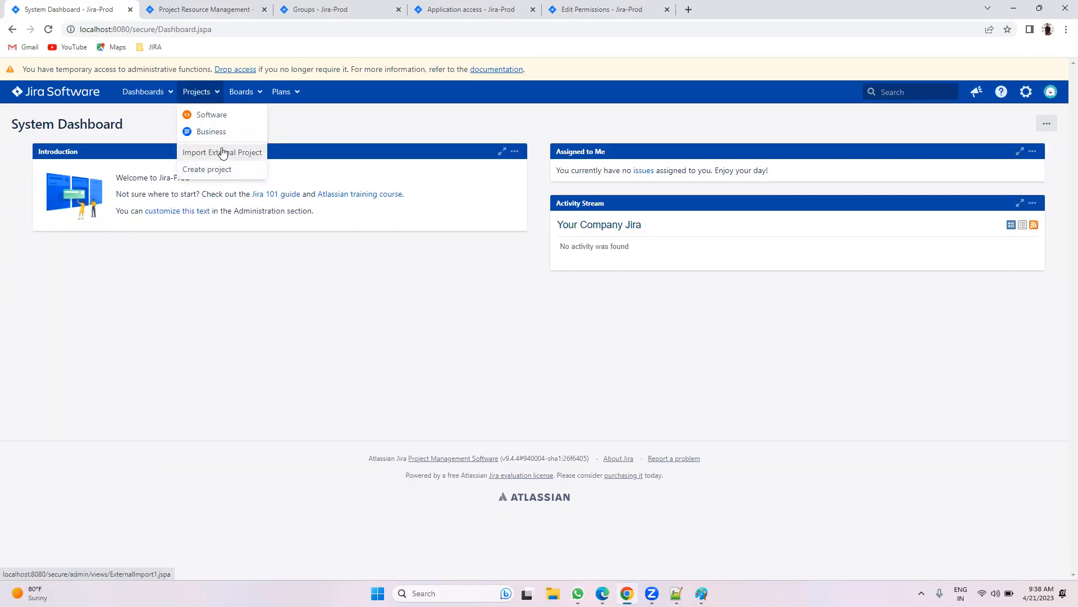
pyautogui.click(315, 120)
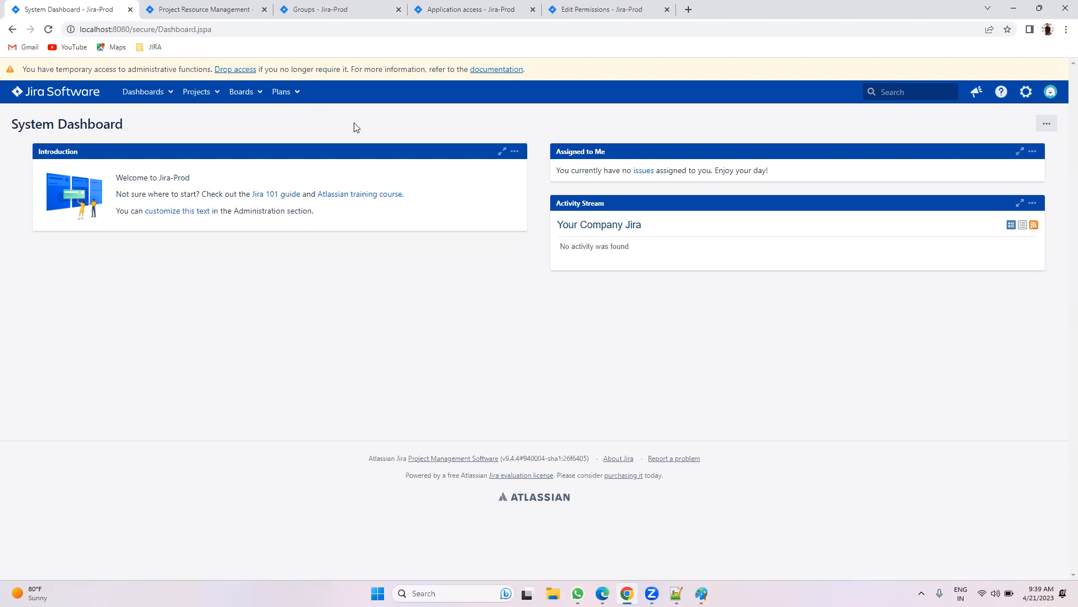
# Step: Begin granting Browse Projects, trying Application access limited to Jira Software users
pyautogui.click(614, 8)
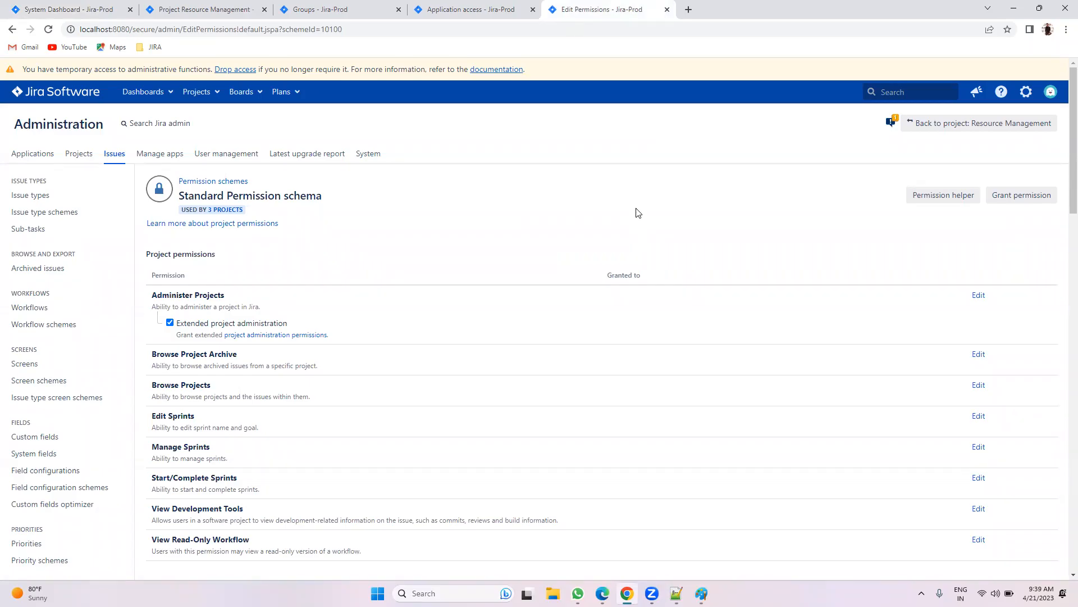
pyautogui.scroll(-2, 637, 224)
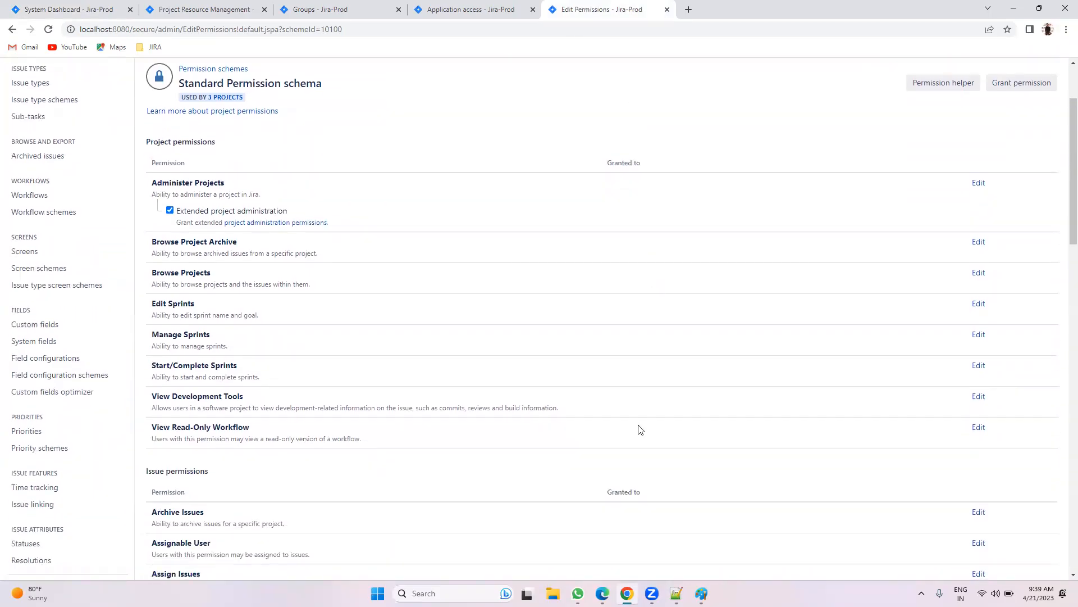
pyautogui.tripleClick(193, 273)
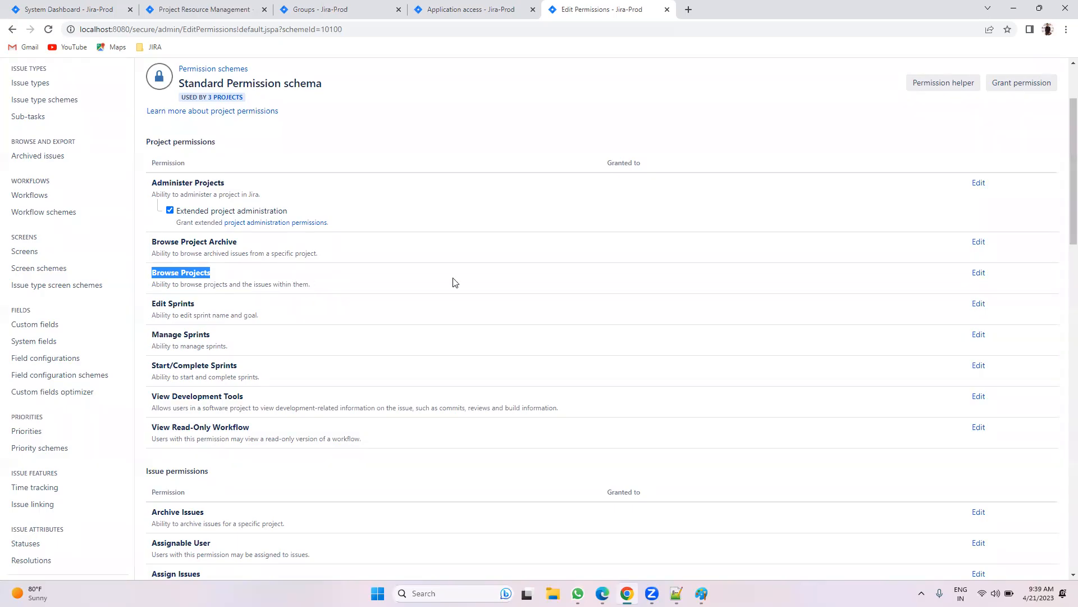
pyautogui.click(979, 272)
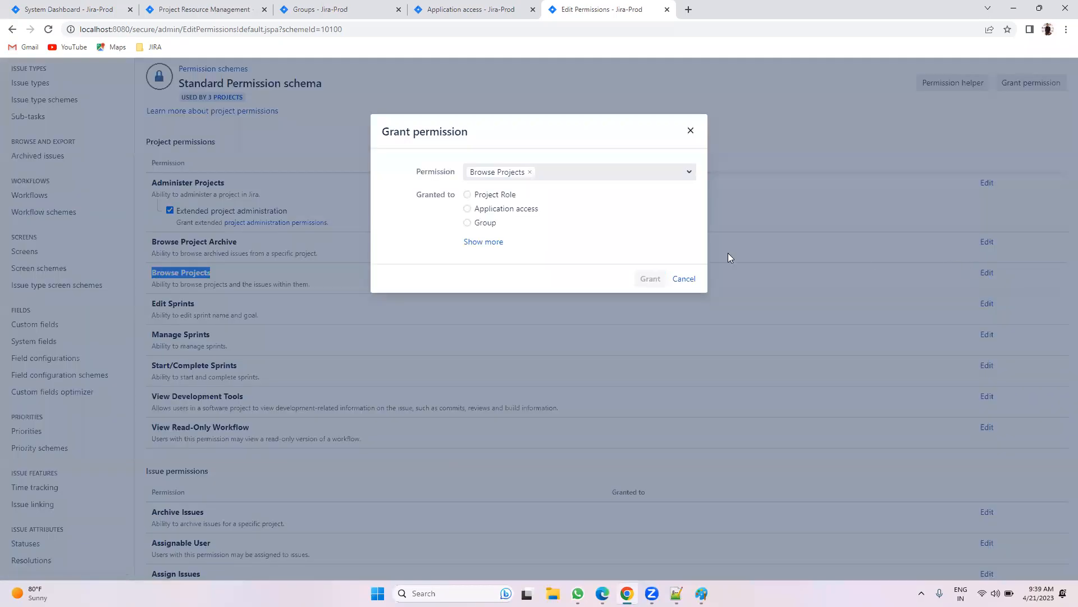
pyautogui.click(488, 243)
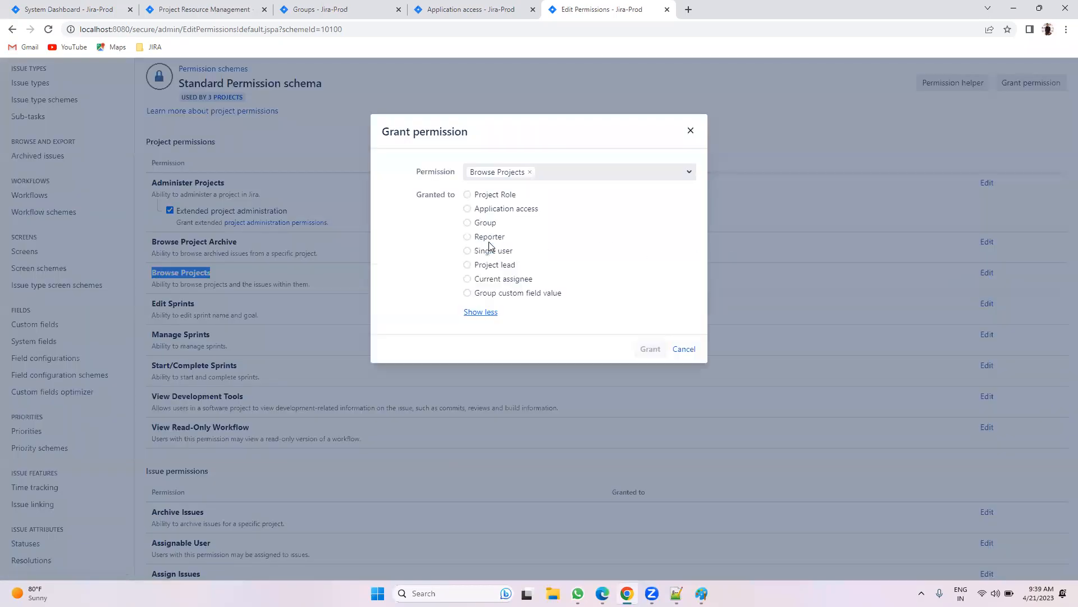
pyautogui.click(496, 212)
pyautogui.click(556, 225)
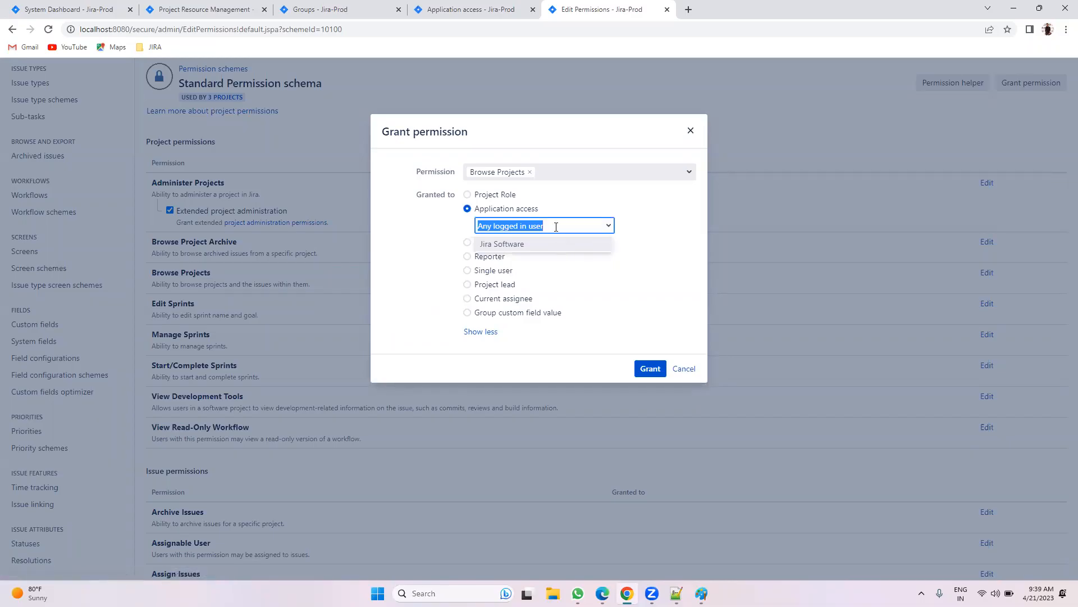
pyautogui.click(542, 243)
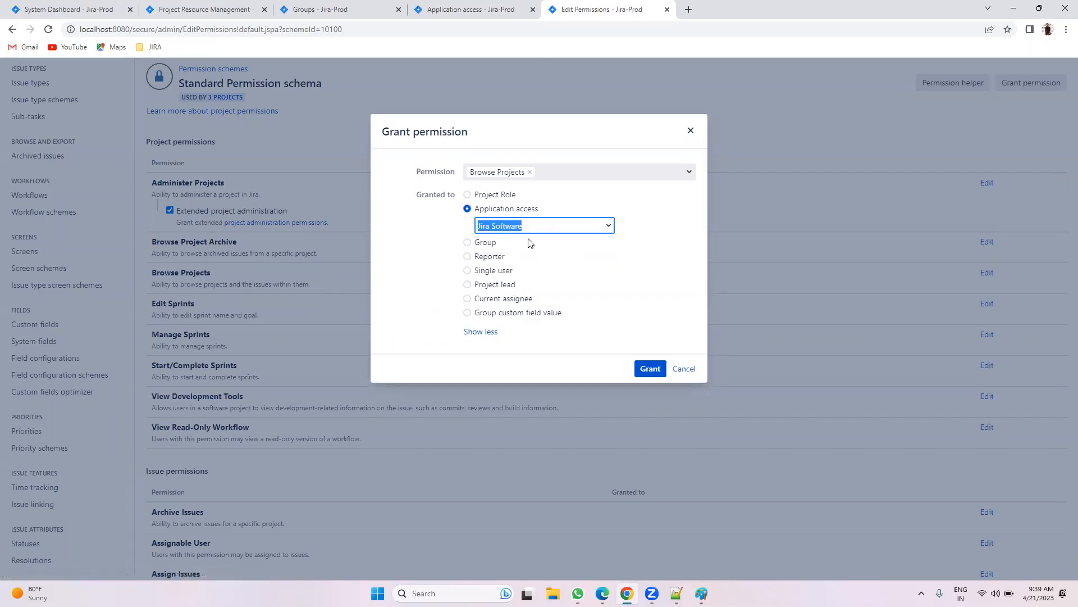
# Step: Check the user's Jira Software application access on the users and application access pages
pyautogui.click(314, 9)
pyautogui.click(34, 197)
pyautogui.moveTo(729, 349); pyautogui.dragTo(778, 351)
pyautogui.click(472, 9)
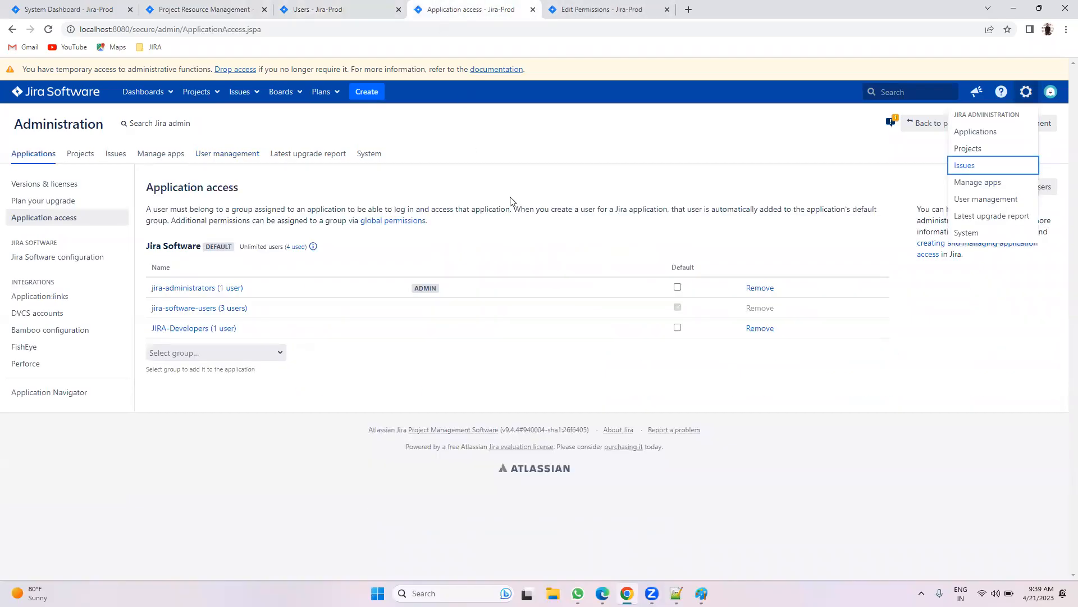
pyautogui.click(587, 8)
# Step: Grant Browse Projects to the JIRA-Developers group instead
pyautogui.click(468, 243)
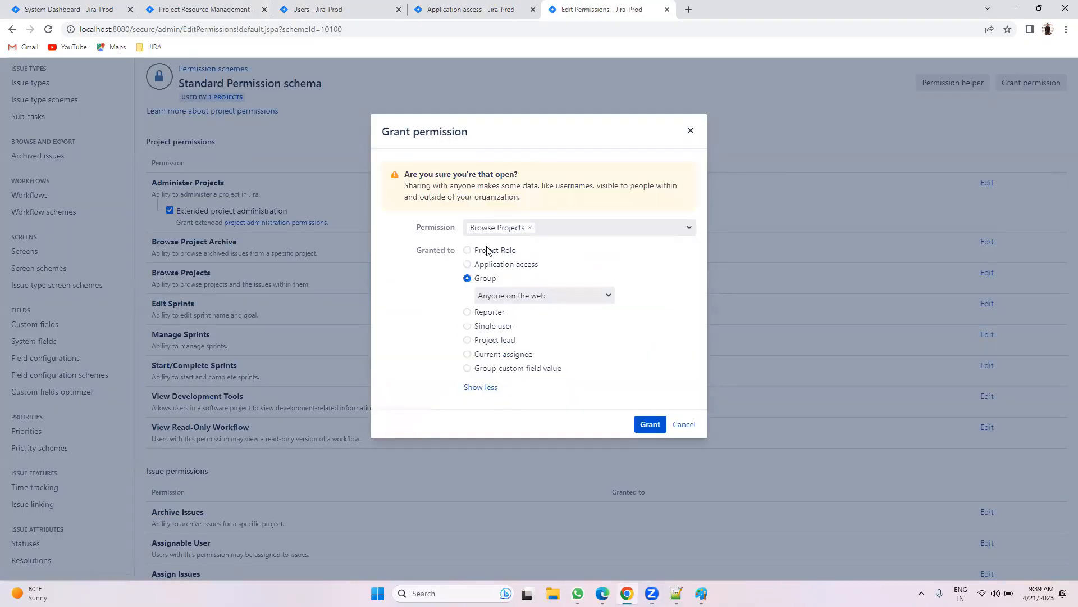
pyautogui.click(533, 295)
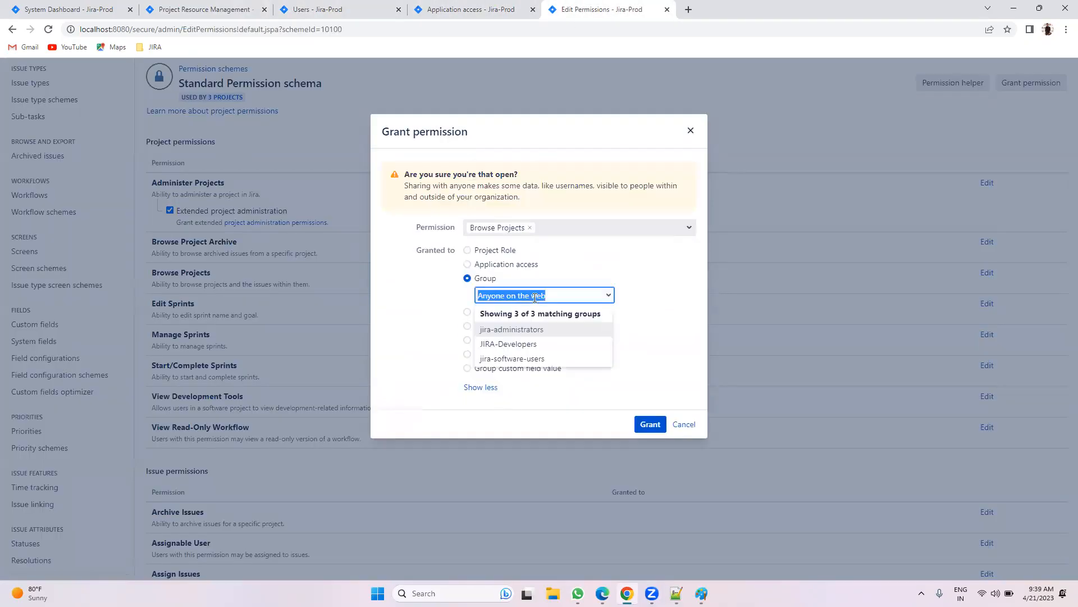
pyautogui.click(526, 342)
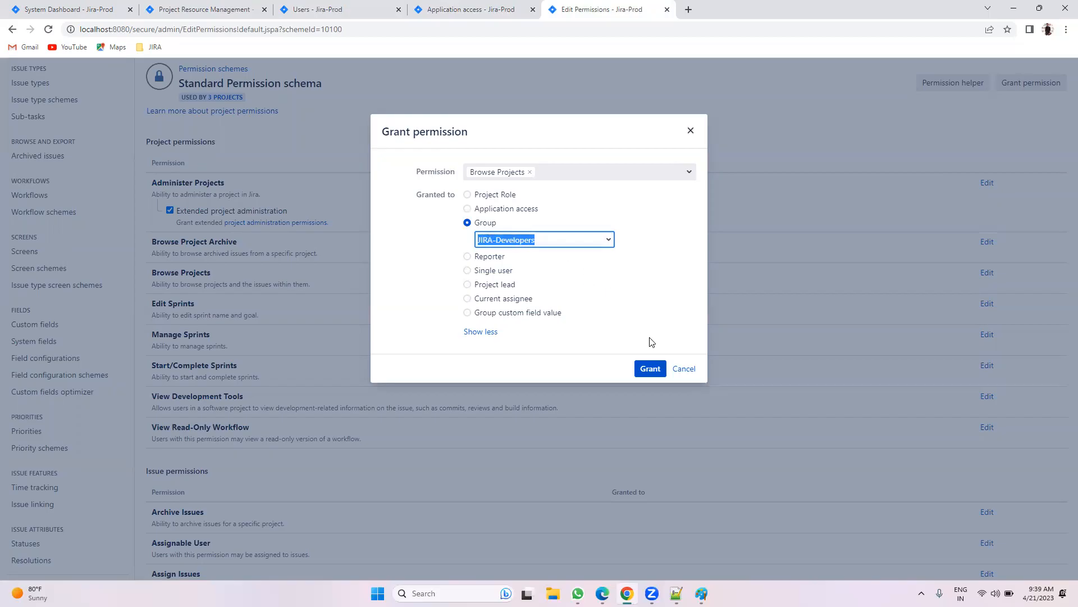
pyautogui.click(647, 366)
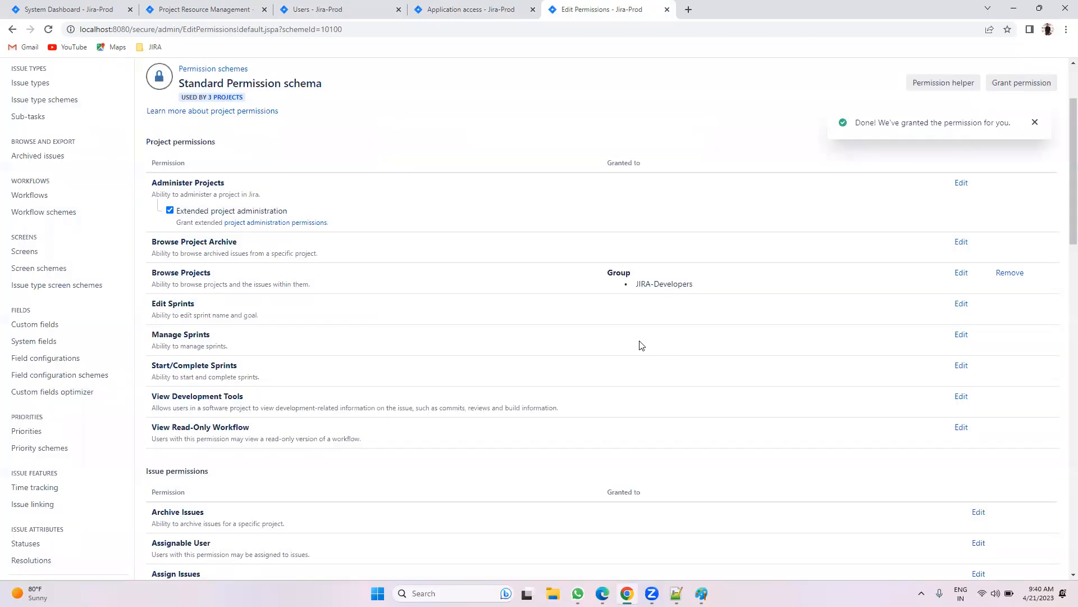
pyautogui.click(320, 7)
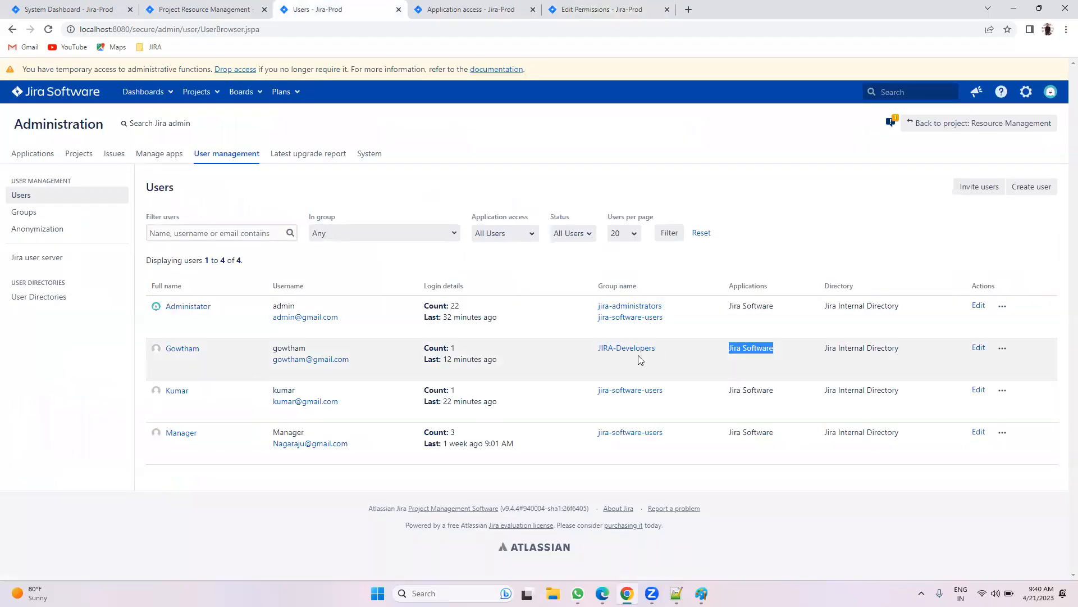
# Step: Reload the other user's Browse projects page, check the admin Projects menu, then start a new notes line
pyautogui.hotkey('alt', 'Tab')
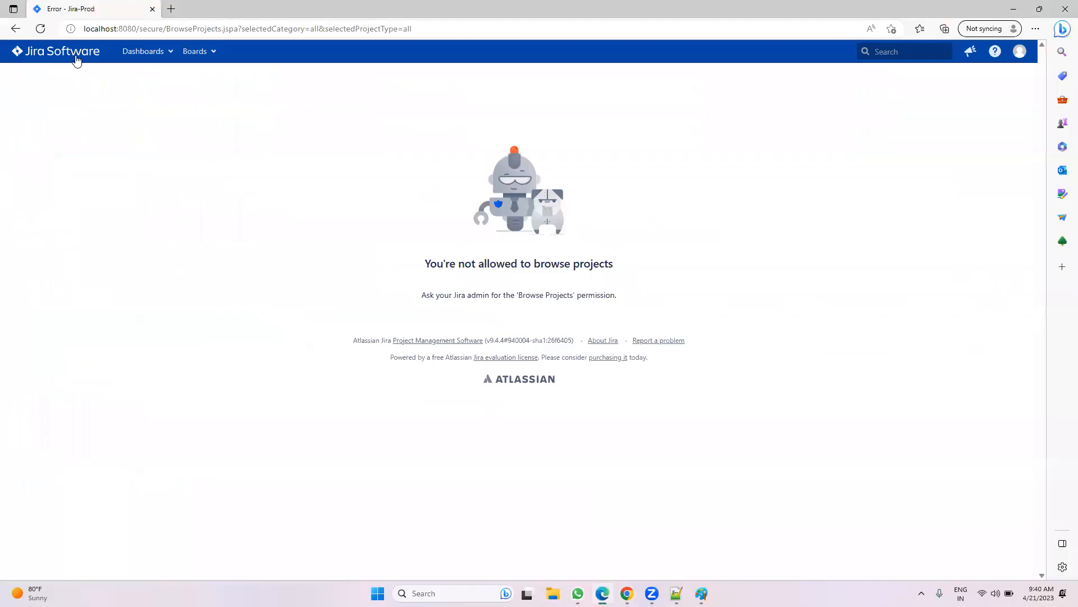
pyautogui.click(40, 28)
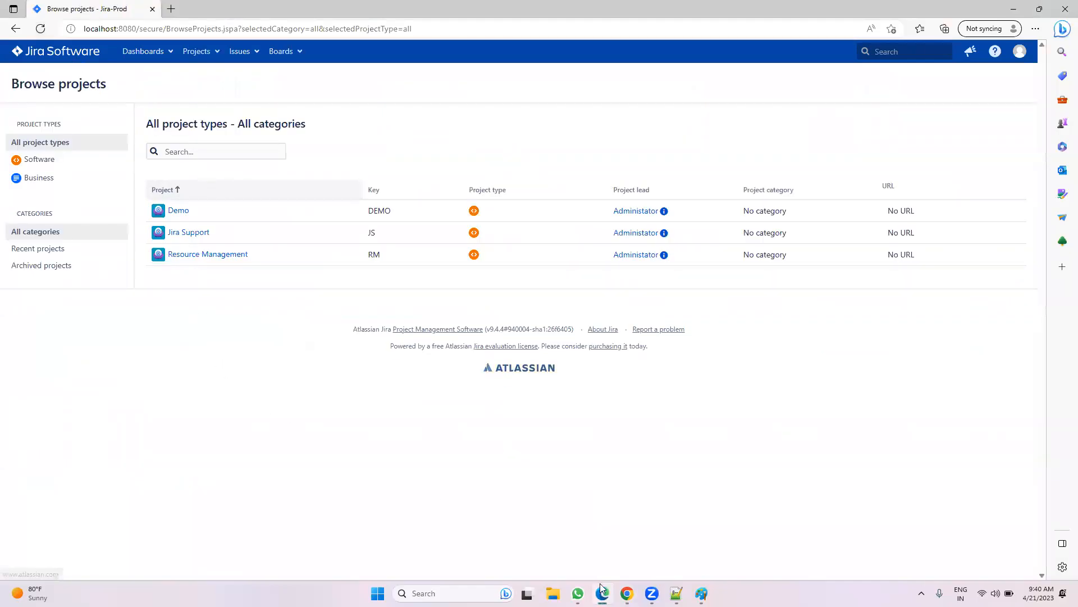
pyautogui.hotkey('alt', 'Tab')
pyautogui.click(49, 30)
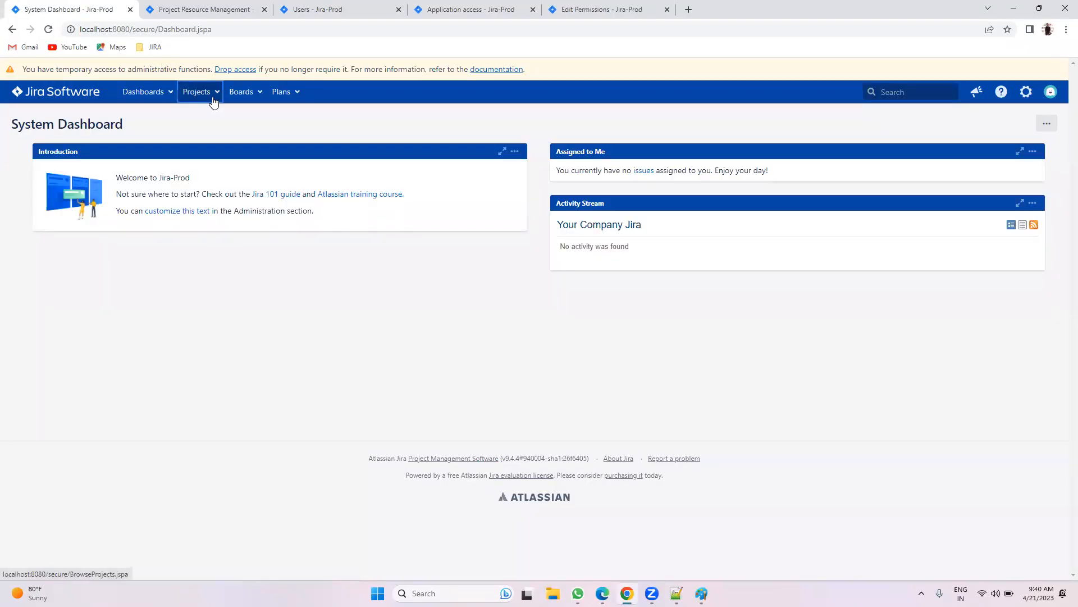
pyautogui.click(207, 92)
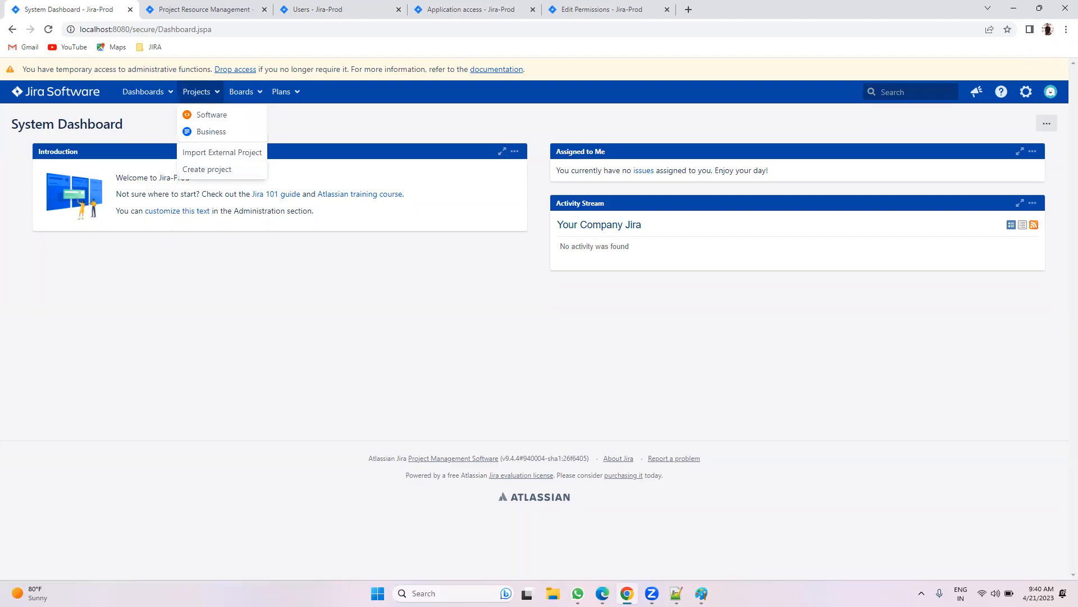
pyautogui.hotkey('alt', 'Tab')
pyautogui.press('Return')
pyautogui.press('Return')
pyautogui.press('Return')
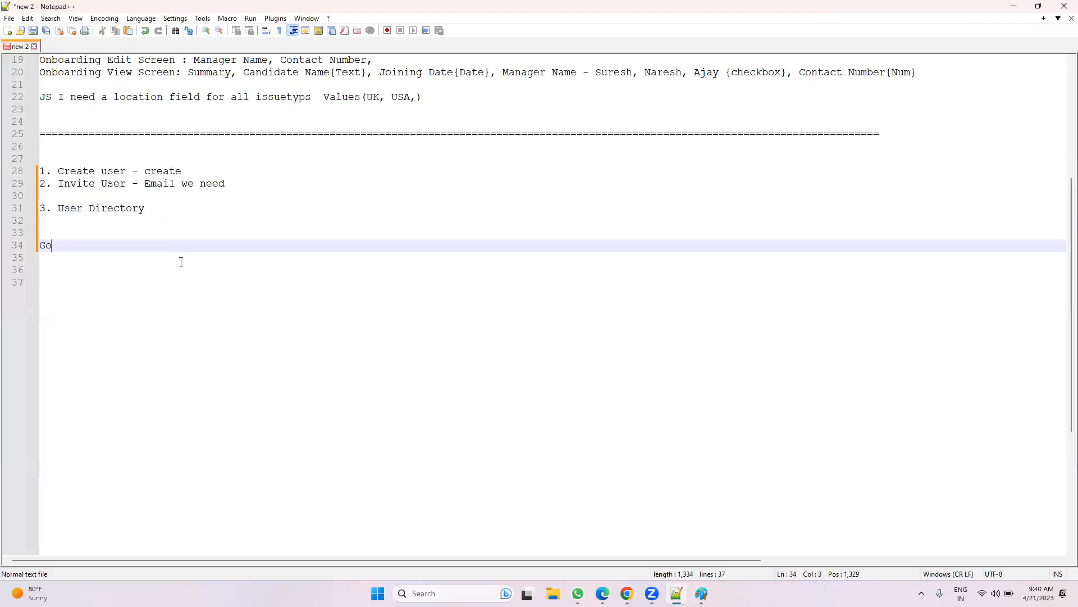
# Step: Write two note lines, one user paired with Demo and another with JS
pyautogui.write('Gowtham - Demo')
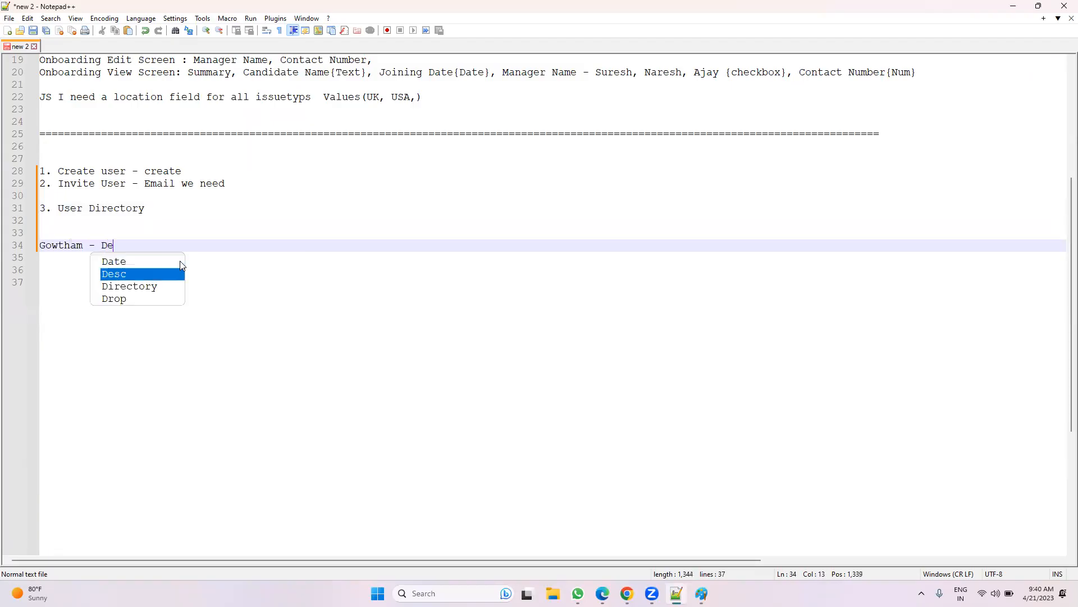
pyautogui.press('Return')
pyautogui.press('Return')
pyautogui.write('Naye')
pyautogui.press('BackSpace')
pyautogui.press('BackSpace')
pyautogui.write('Kumar - JS')
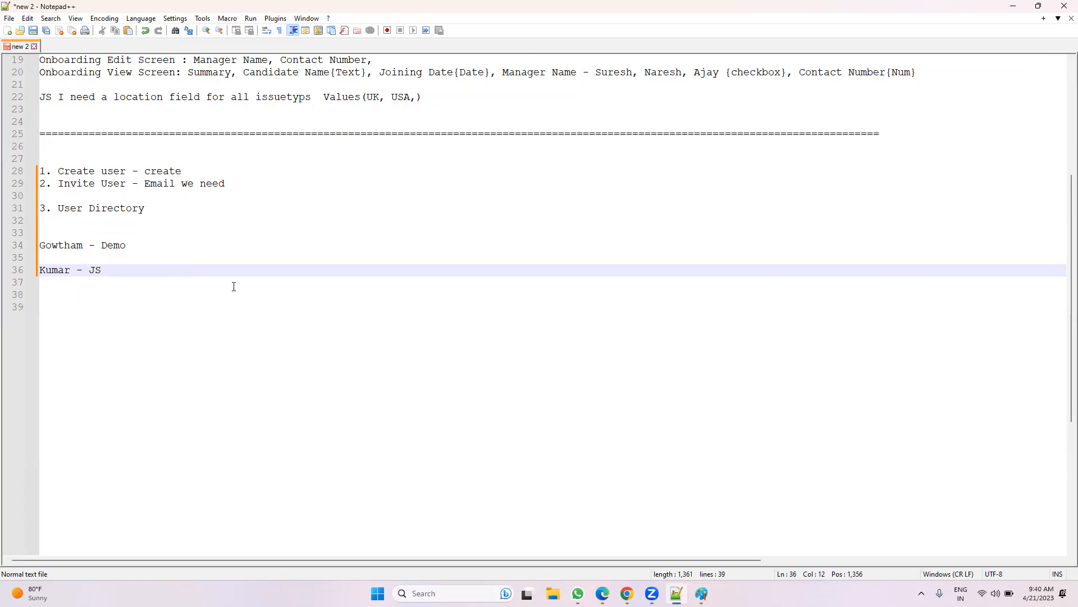
pyautogui.click(601, 592)
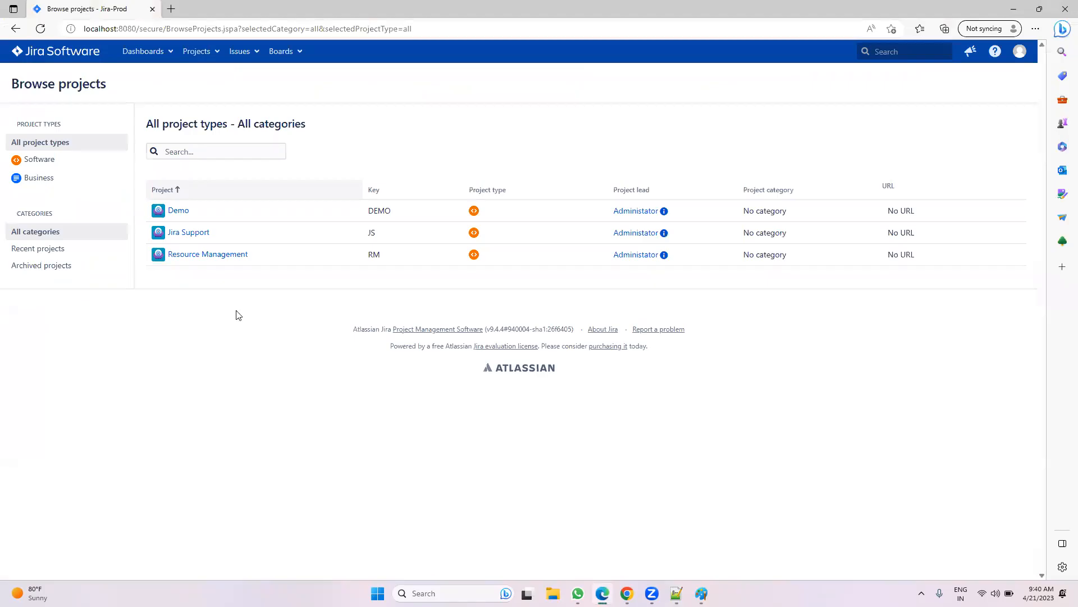
# Step: Return to the Standard Permission schema page and view its 3 associated projects
pyautogui.moveTo(267, 279); pyautogui.dragTo(191, 233)
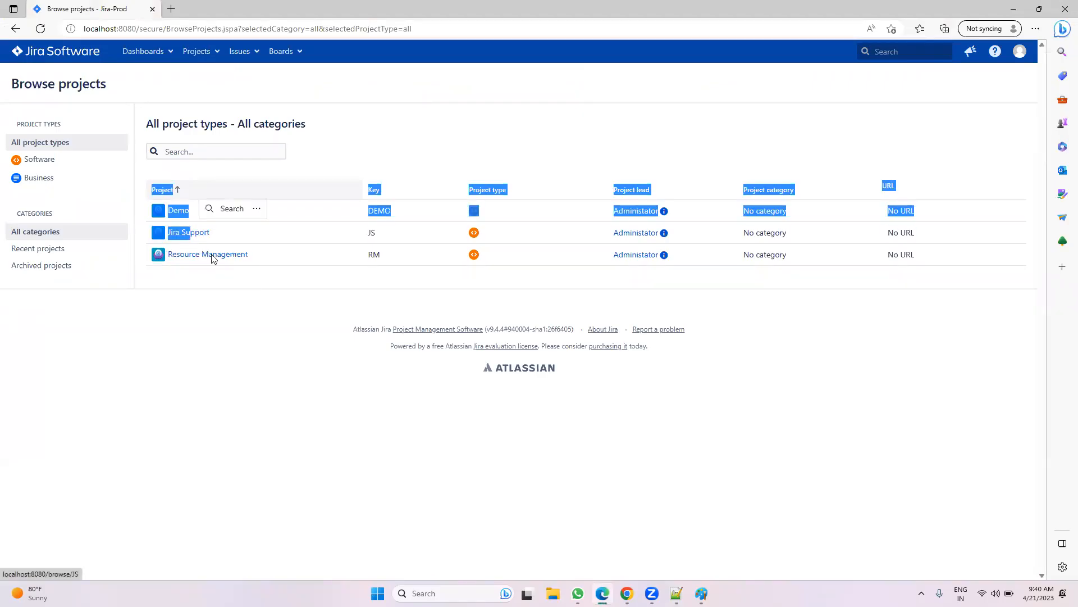
pyautogui.click(288, 274)
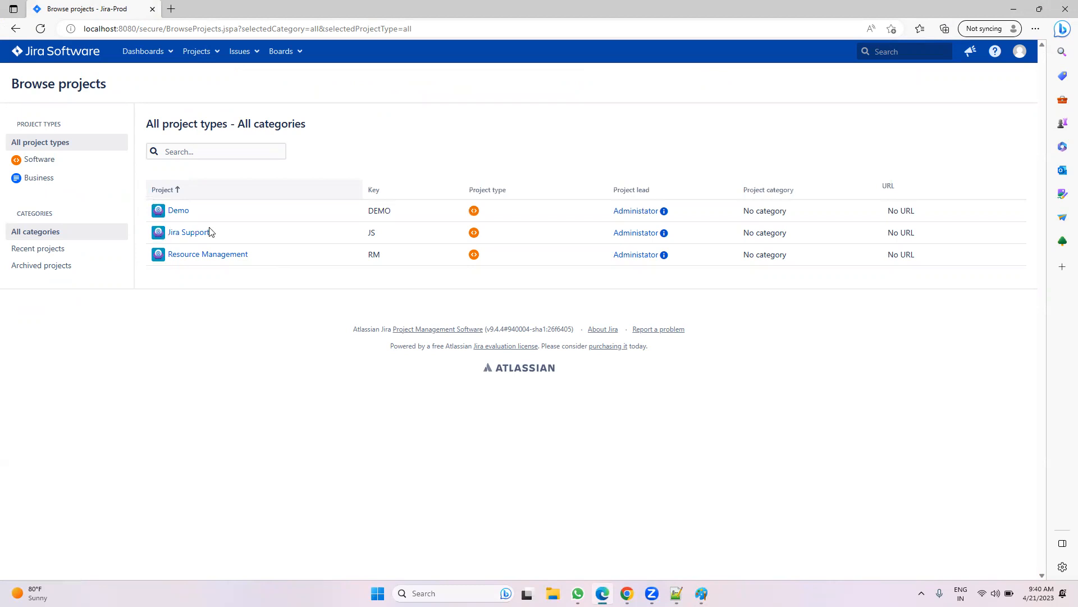
pyautogui.click(625, 591)
pyautogui.click(606, 7)
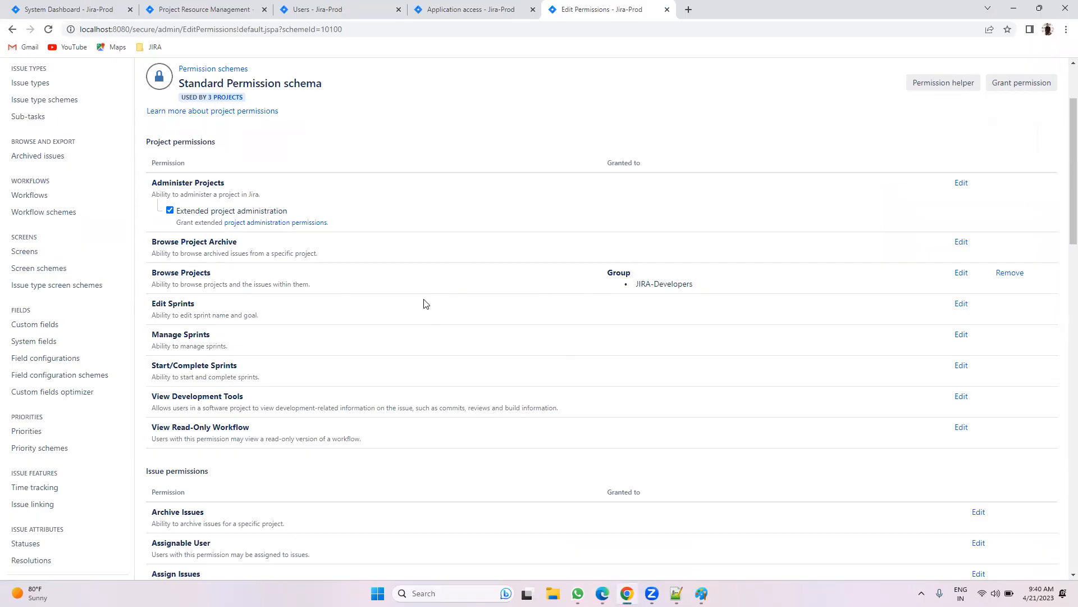
pyautogui.click(225, 98)
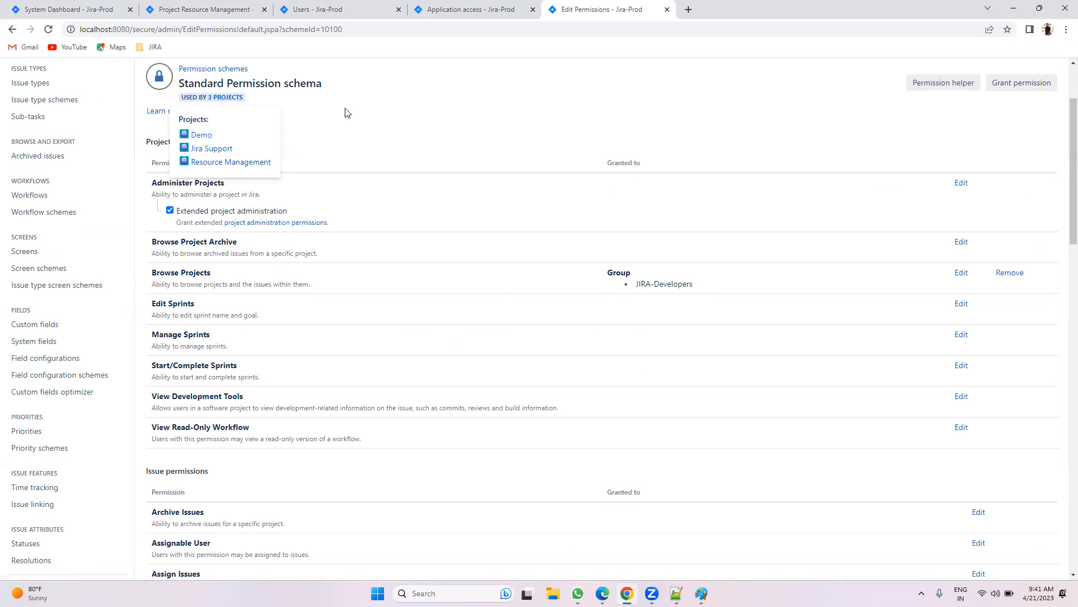
# Step: Edit Browse Projects to also grant it to a single user chosen from the suggestions
pyautogui.click(965, 279)
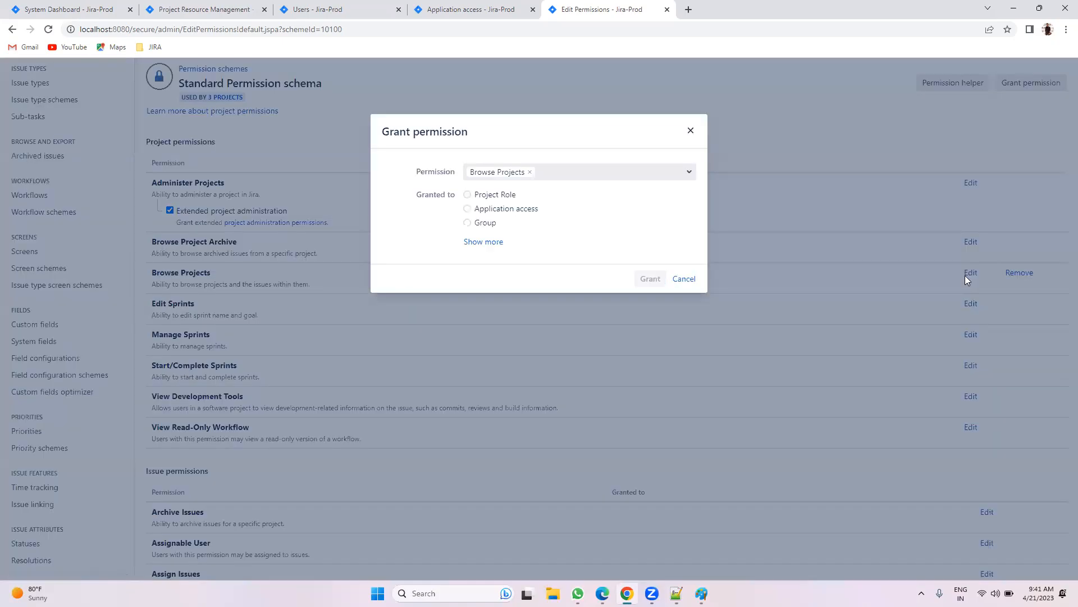
pyautogui.click(478, 247)
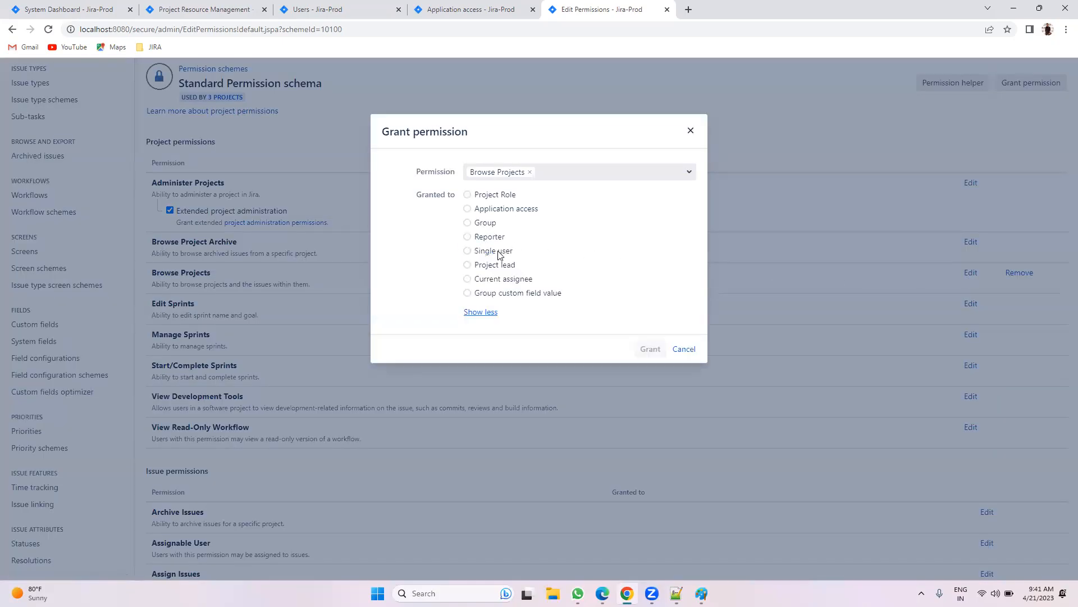
pyautogui.click(493, 254)
pyautogui.click(499, 266)
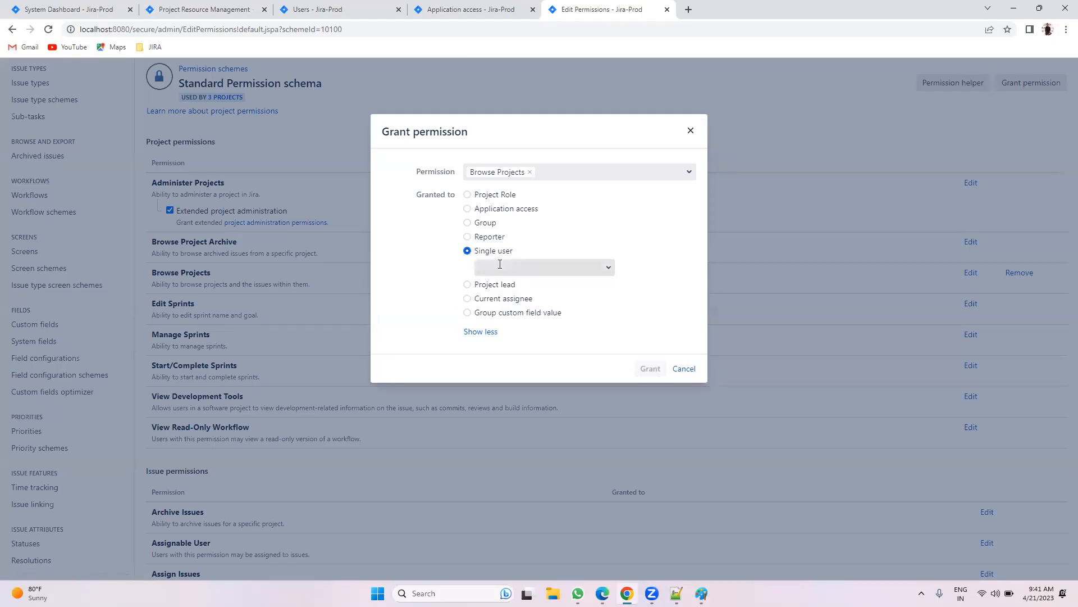
pyautogui.write('kuma')
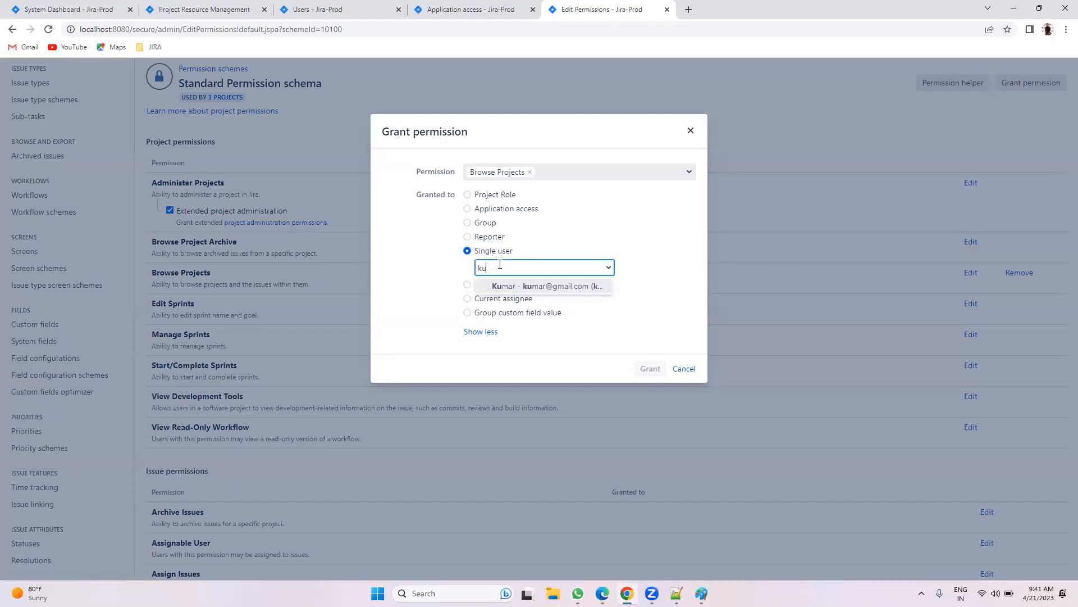
pyautogui.click(517, 288)
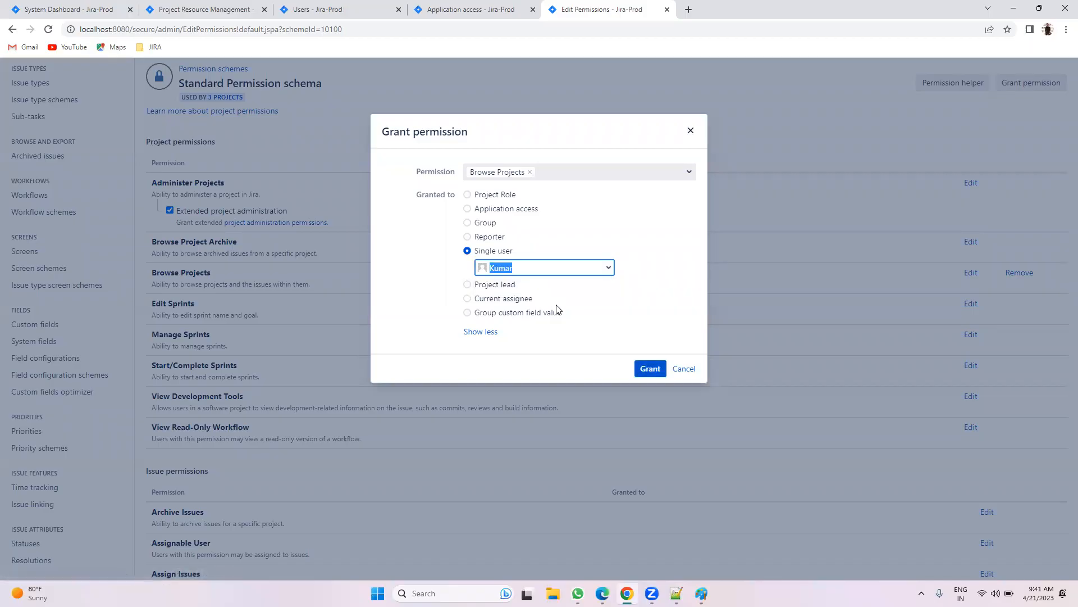
pyautogui.click(650, 367)
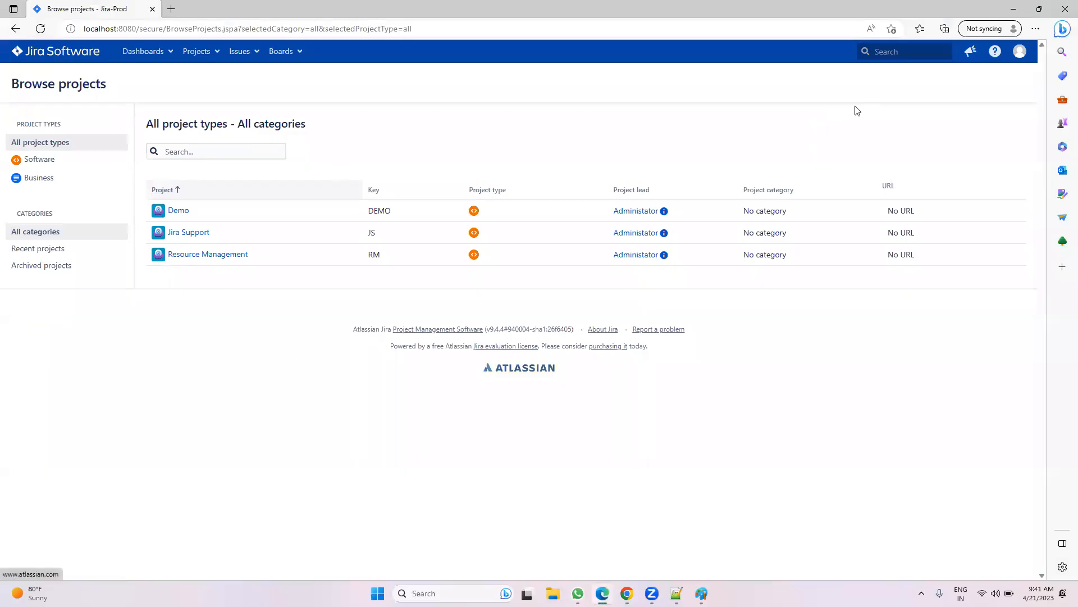
# Step: Log out and log back in as the newly granted user
pyautogui.click(1020, 53)
pyautogui.click(982, 201)
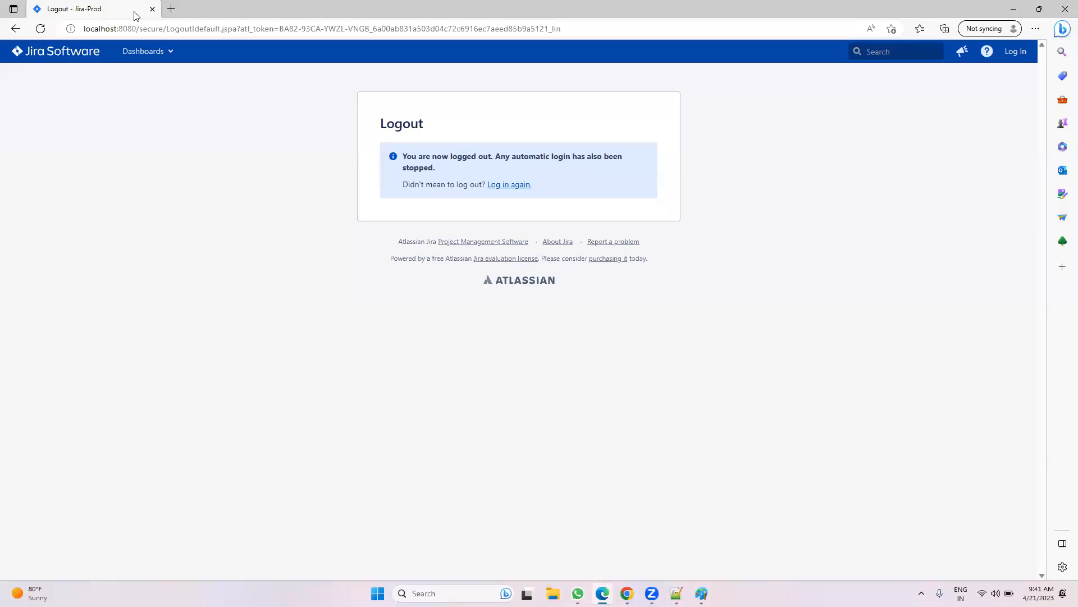
pyautogui.click(510, 184)
pyautogui.click(487, 154)
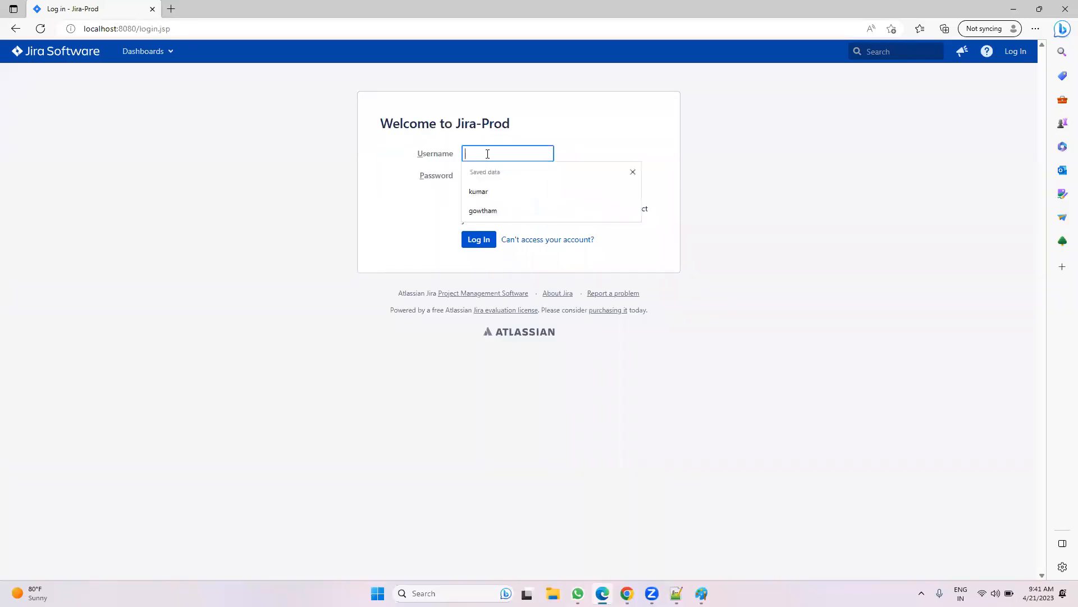
pyautogui.click(482, 191)
pyautogui.click(476, 175)
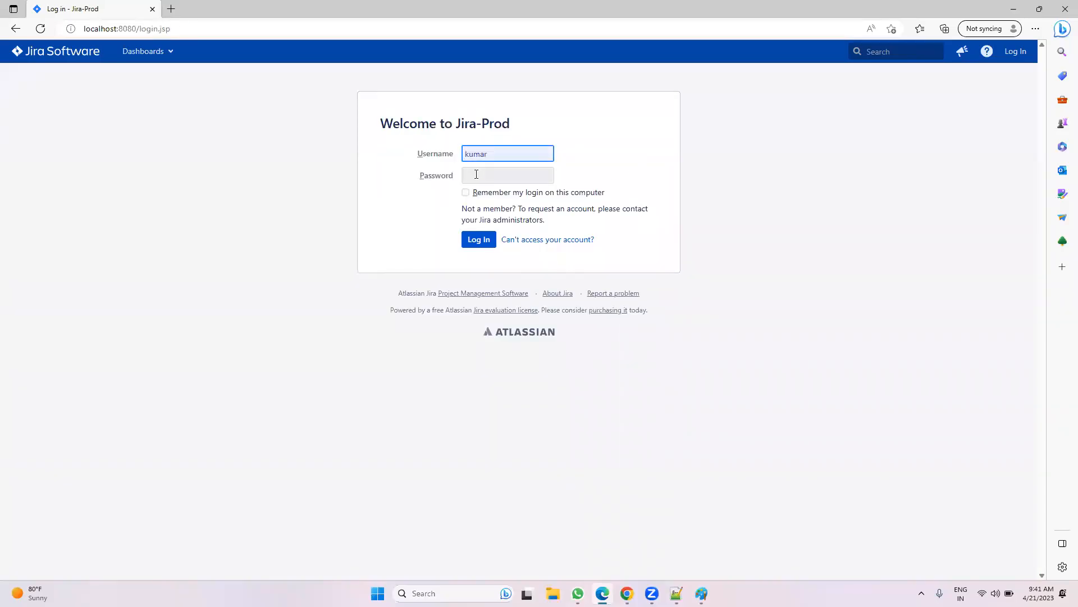
pyautogui.write('****')
pyautogui.press('Return')
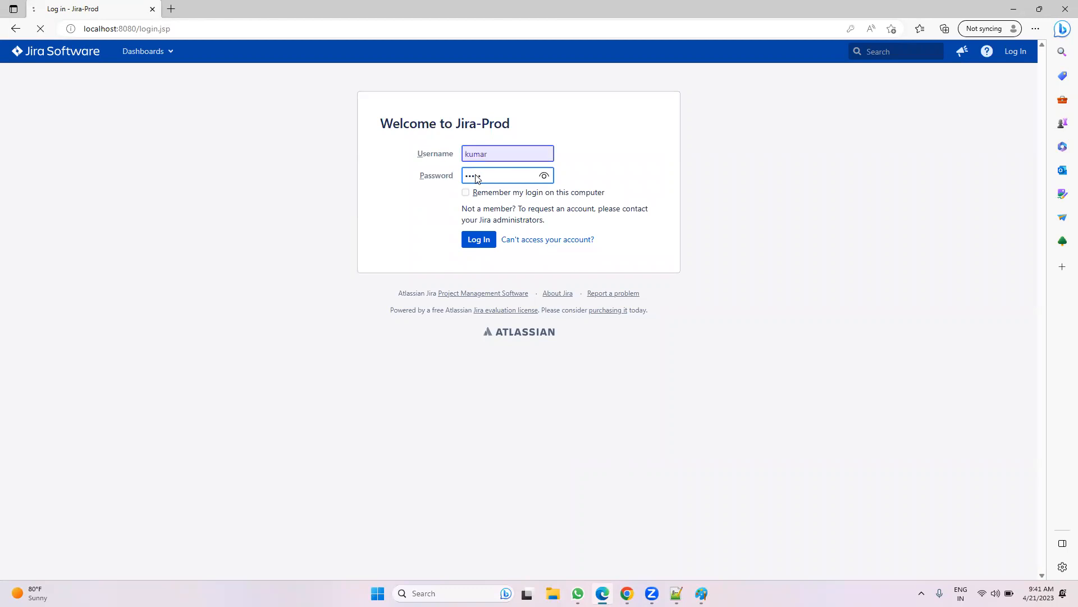
# Step: Open Resource Management issue RM-8 scscdv, check its extra actions, then return to the admin window
pyautogui.click(211, 56)
pyautogui.click(210, 111)
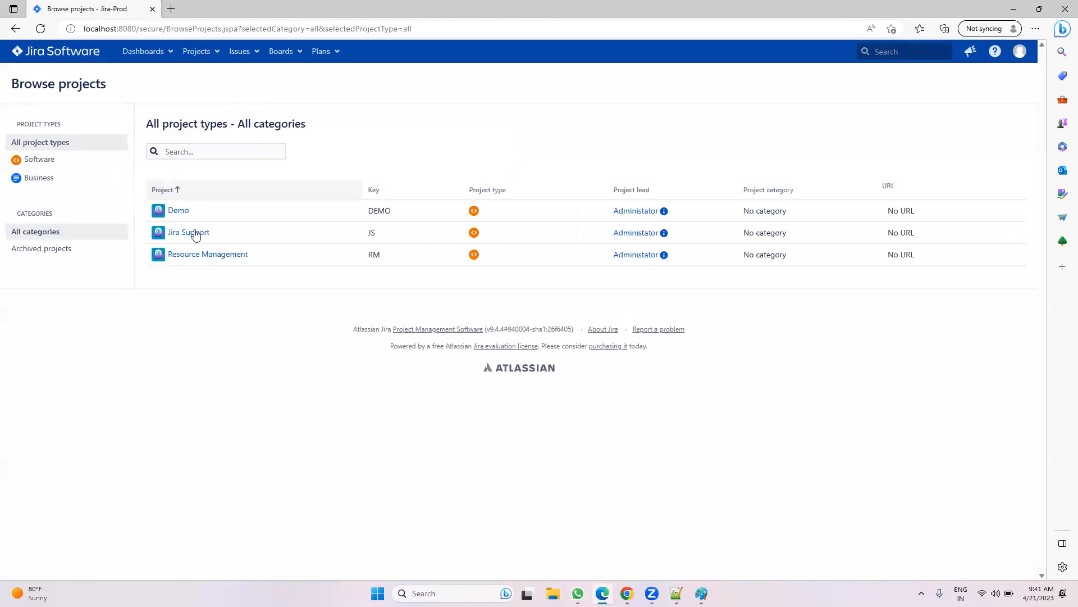
pyautogui.click(203, 254)
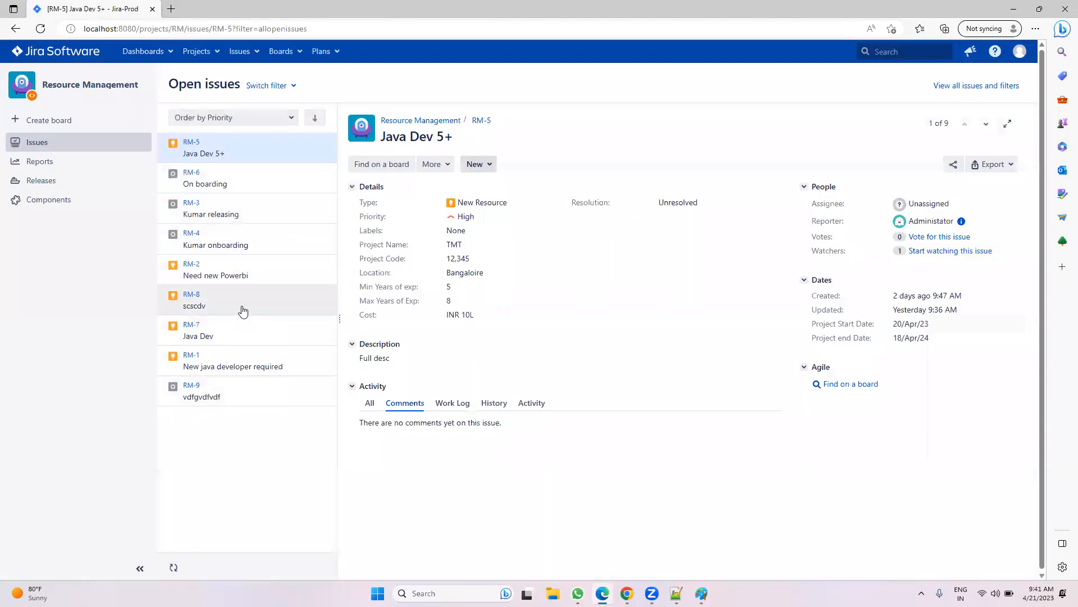
pyautogui.click(242, 310)
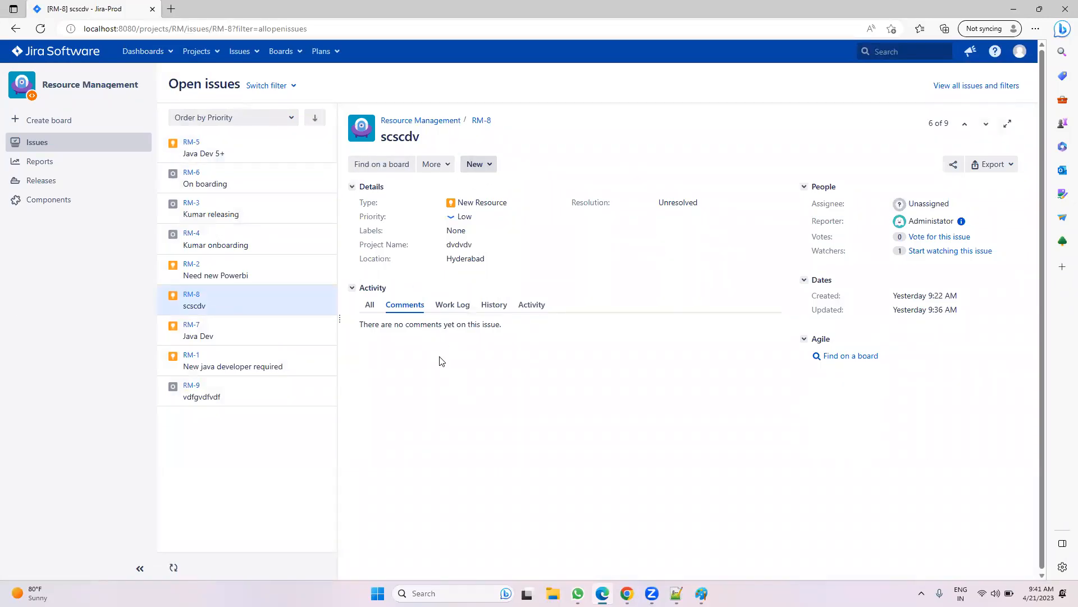
pyautogui.click(435, 164)
pyautogui.click(573, 147)
pyautogui.click(431, 164)
pyautogui.click(550, 117)
pyautogui.moveTo(627, 594)
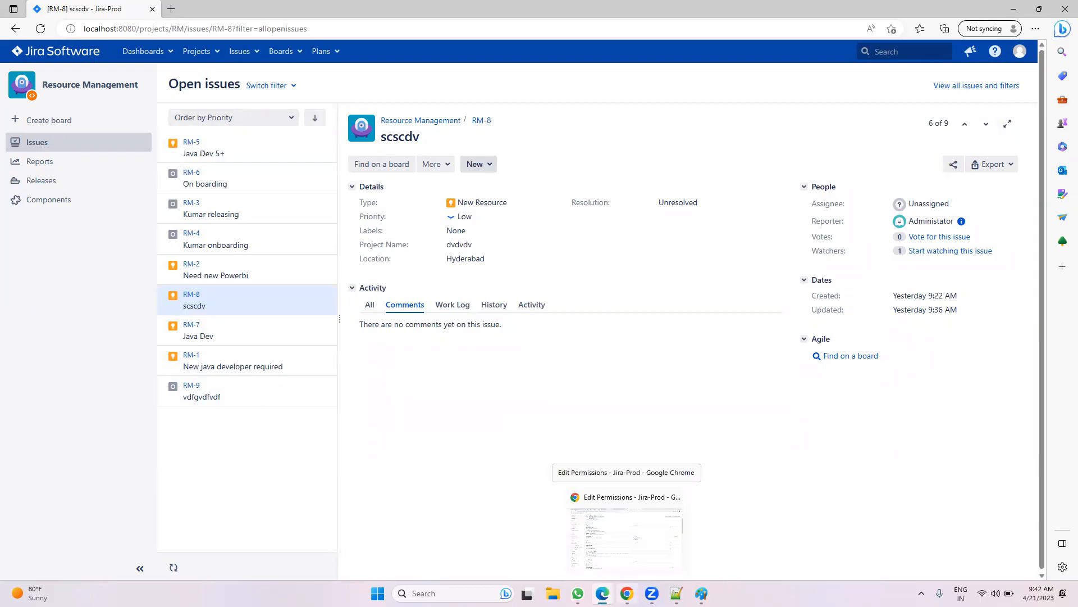
pyautogui.click(626, 536)
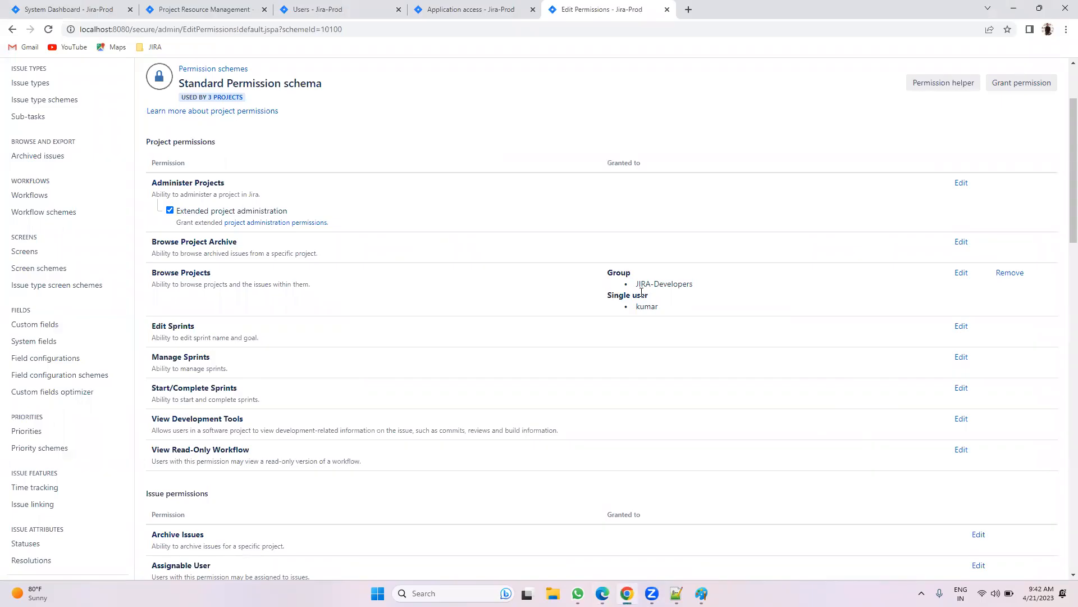
# Step: Grant Edit Issues to the same single user in the Standard Permission schema
pyautogui.scroll(-7, 642, 292)
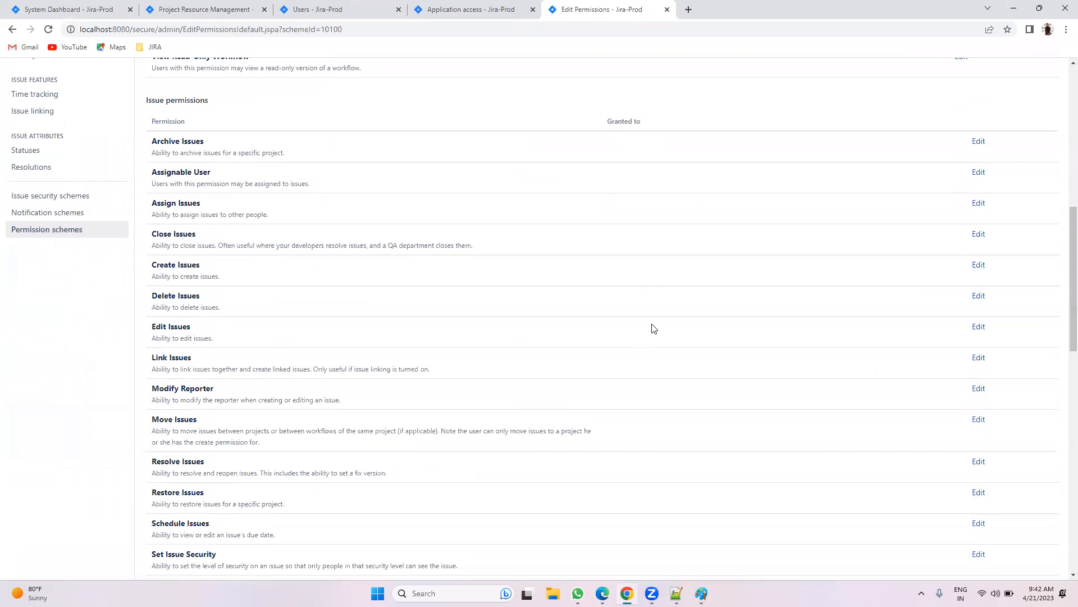
pyautogui.click(977, 327)
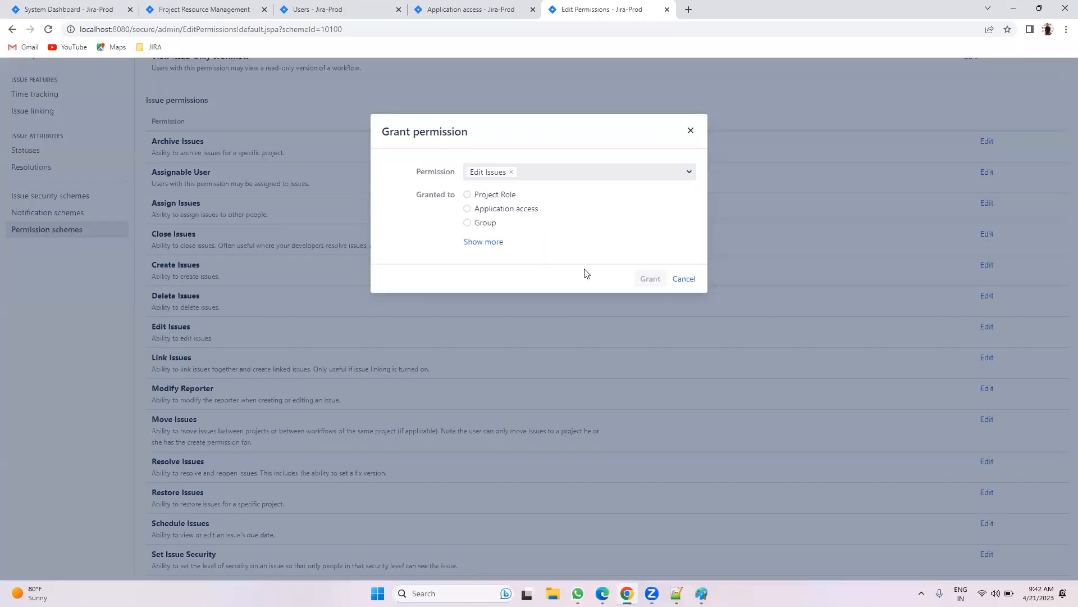
pyautogui.click(493, 242)
pyautogui.click(492, 252)
pyautogui.click(506, 270)
pyautogui.write('kumar')
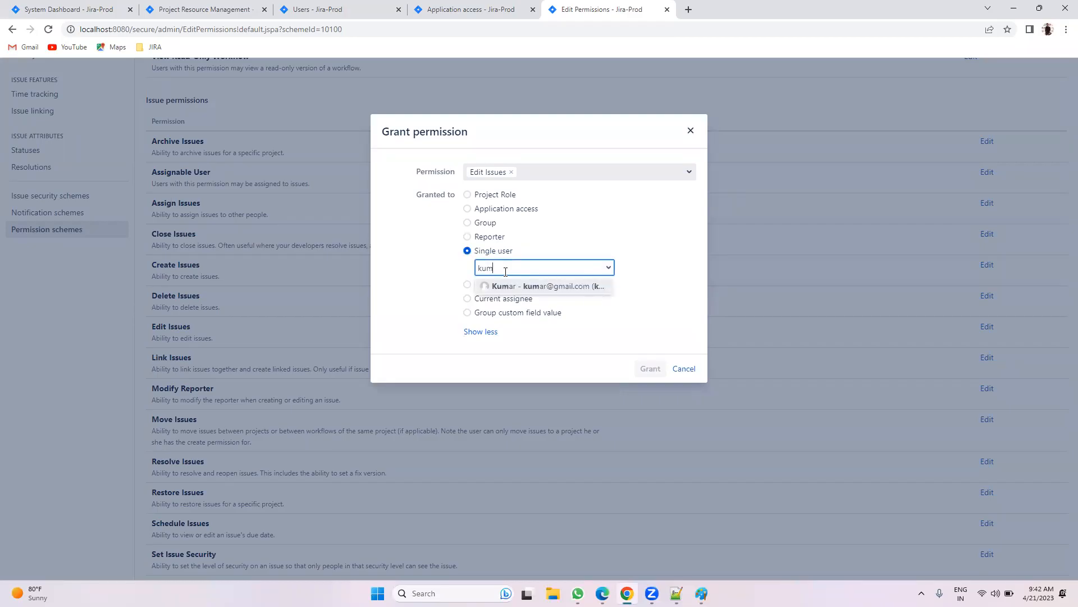
pyautogui.click(512, 286)
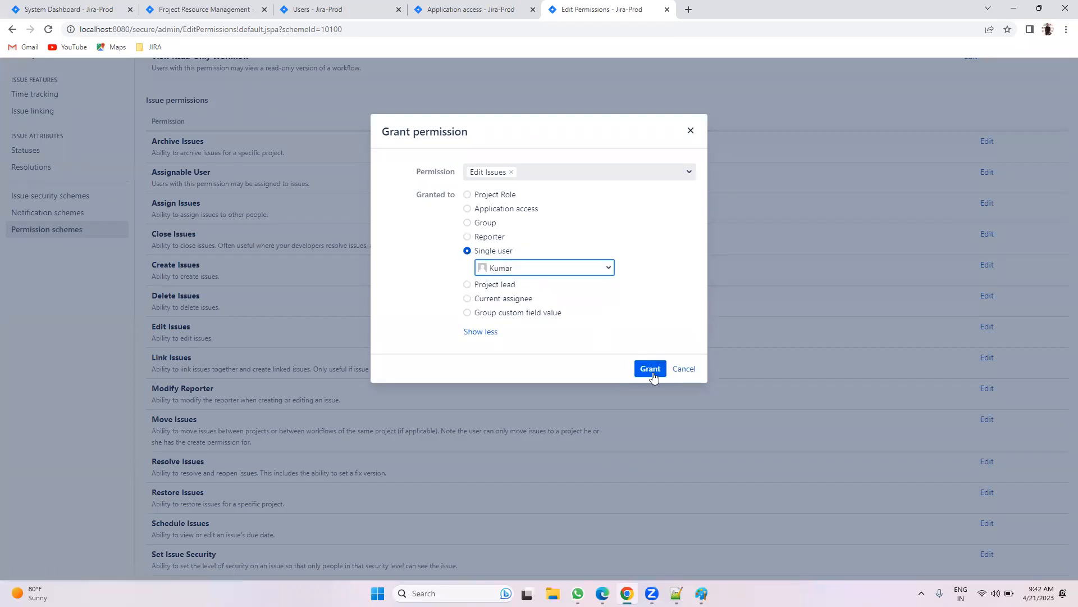
pyautogui.click(649, 368)
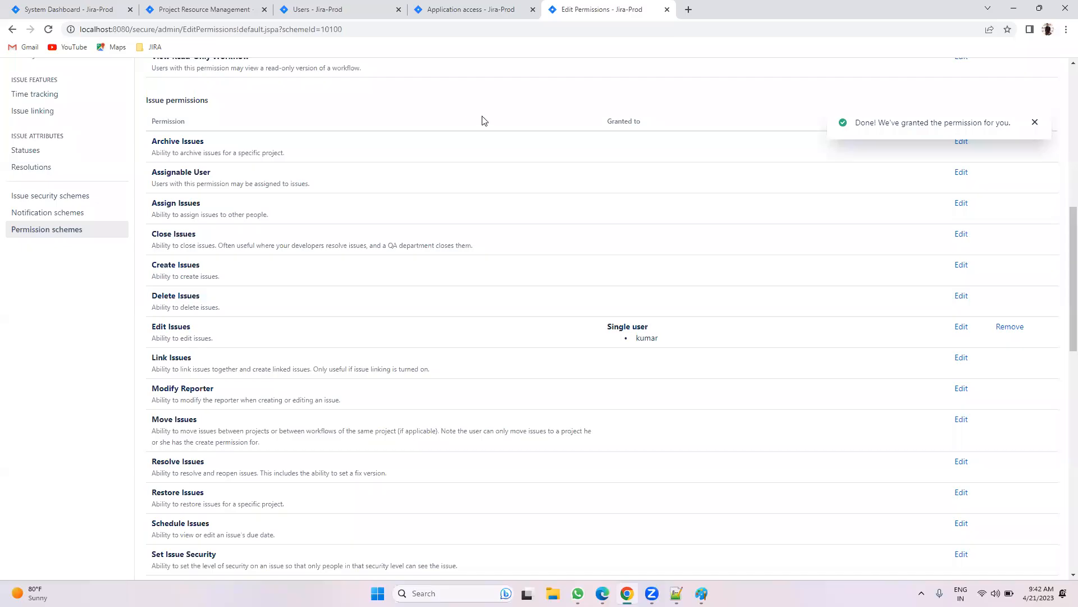
pyautogui.hotkey('alt', 'Tab')
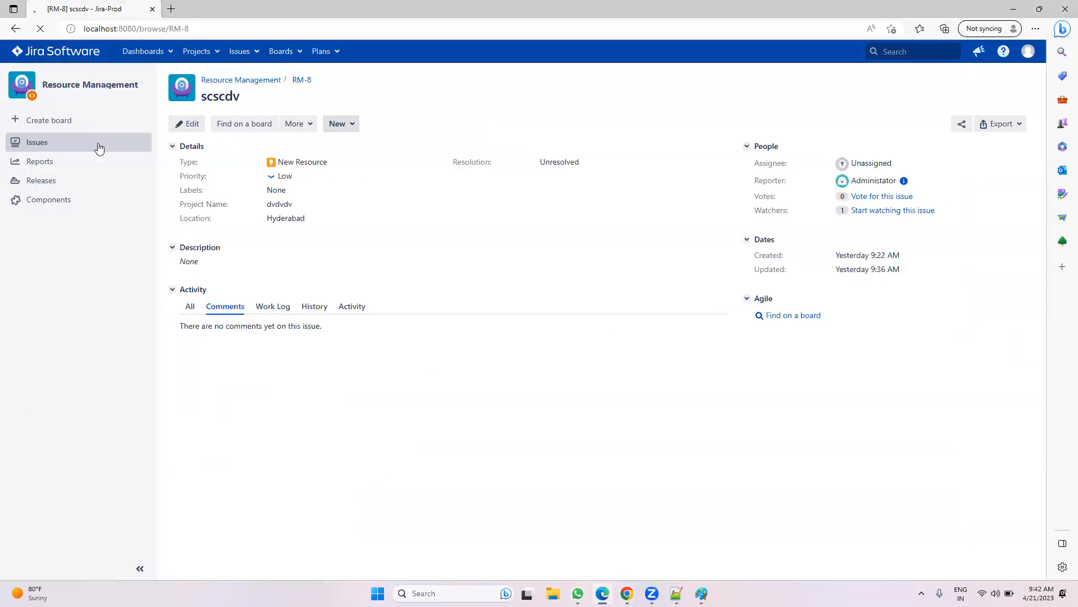
# Step: As the test user, try changing the status of On boarding issue RM-6
pyautogui.click(112, 144)
pyautogui.click(206, 179)
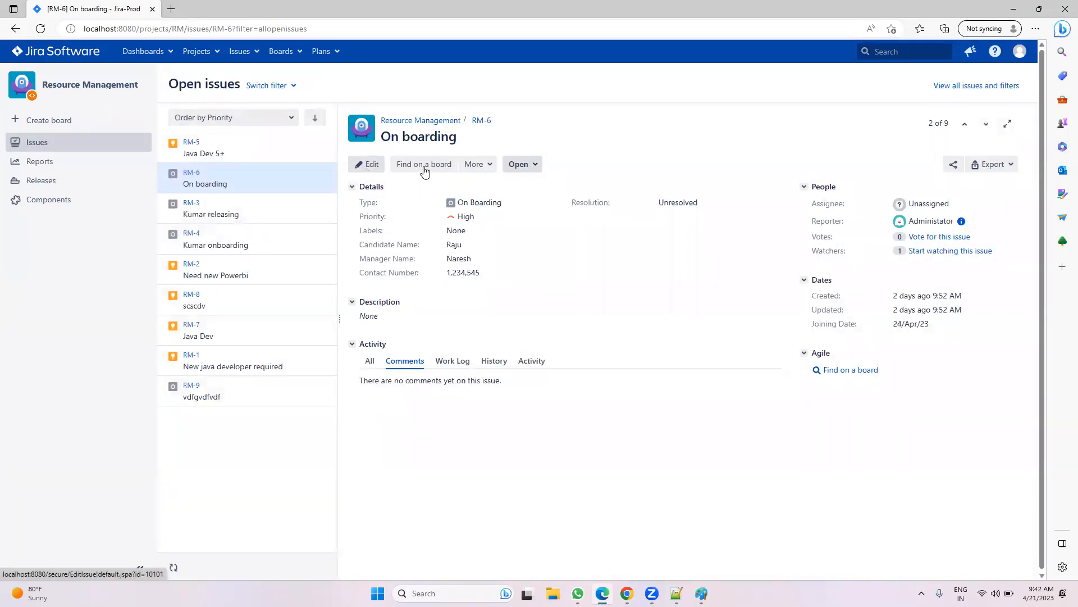
pyautogui.click(519, 165)
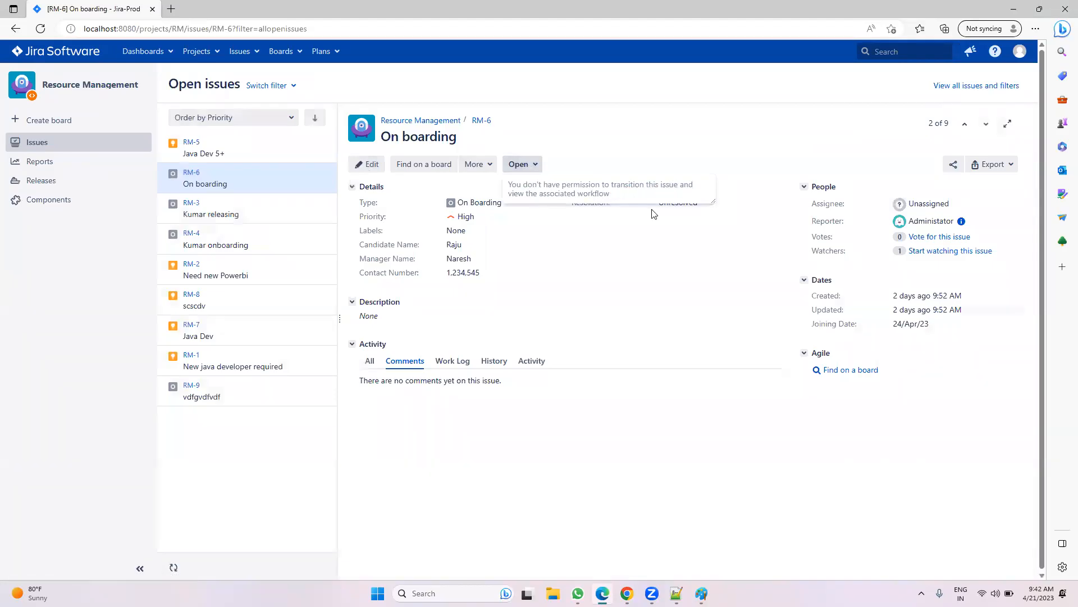
# Step: Locate the Transition Issues permission in the scheme, then bring up the Notepad++ notes
pyautogui.click(626, 593)
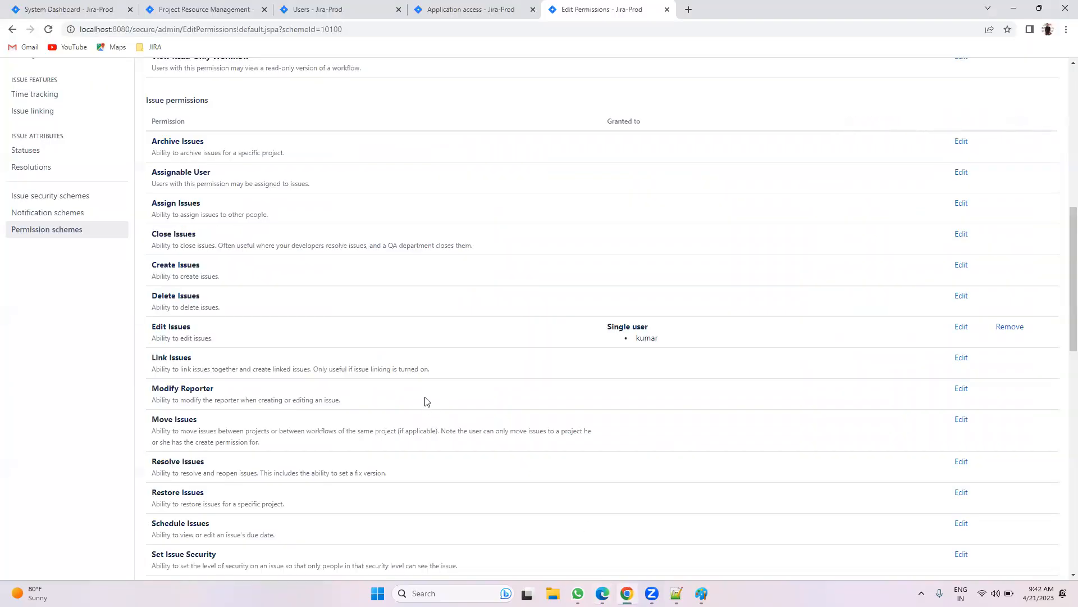
pyautogui.scroll(-2, 373, 365)
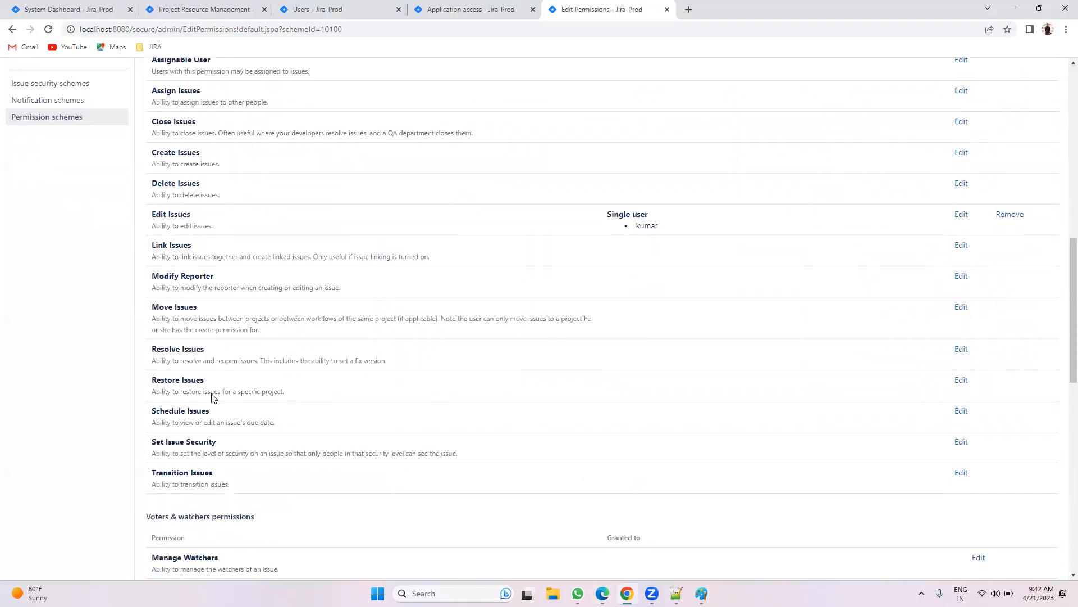
pyautogui.scroll(1, 212, 387)
pyautogui.scroll(-2, 219, 393)
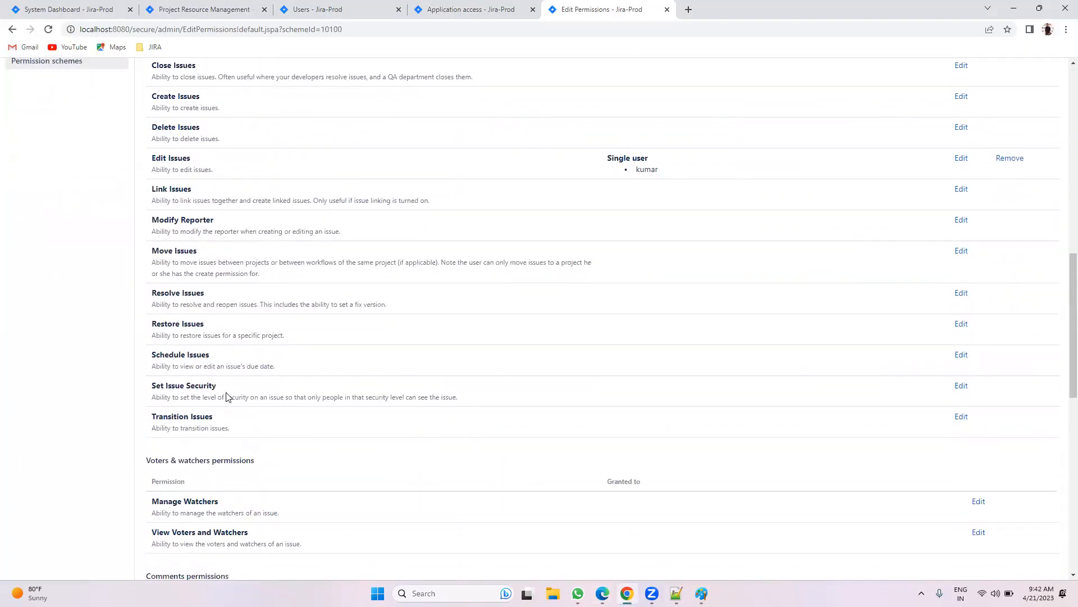
pyautogui.moveTo(227, 418); pyautogui.dragTo(151, 417)
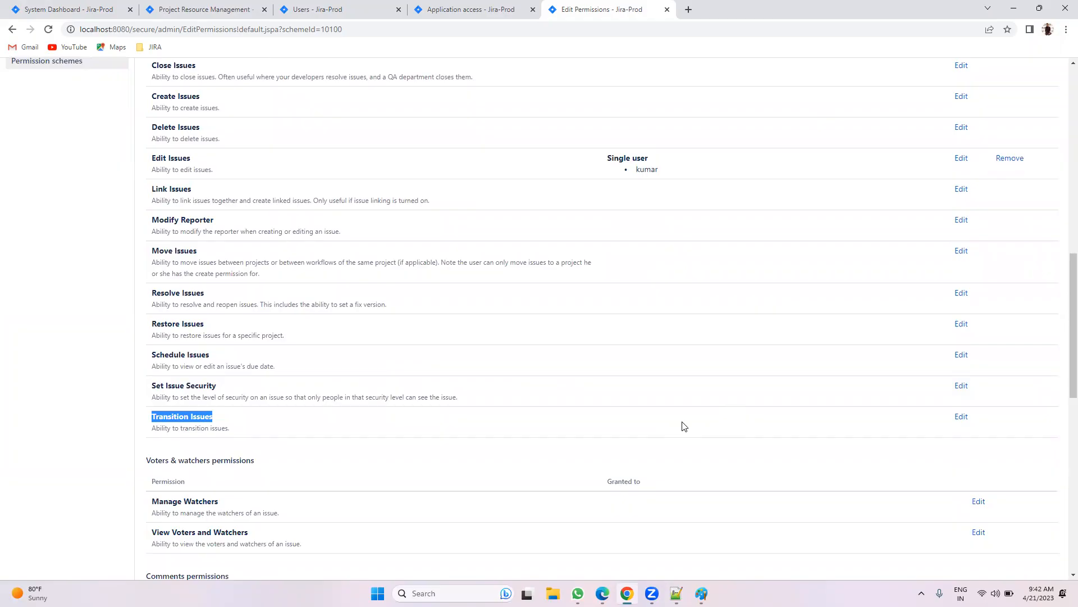
pyautogui.click(676, 593)
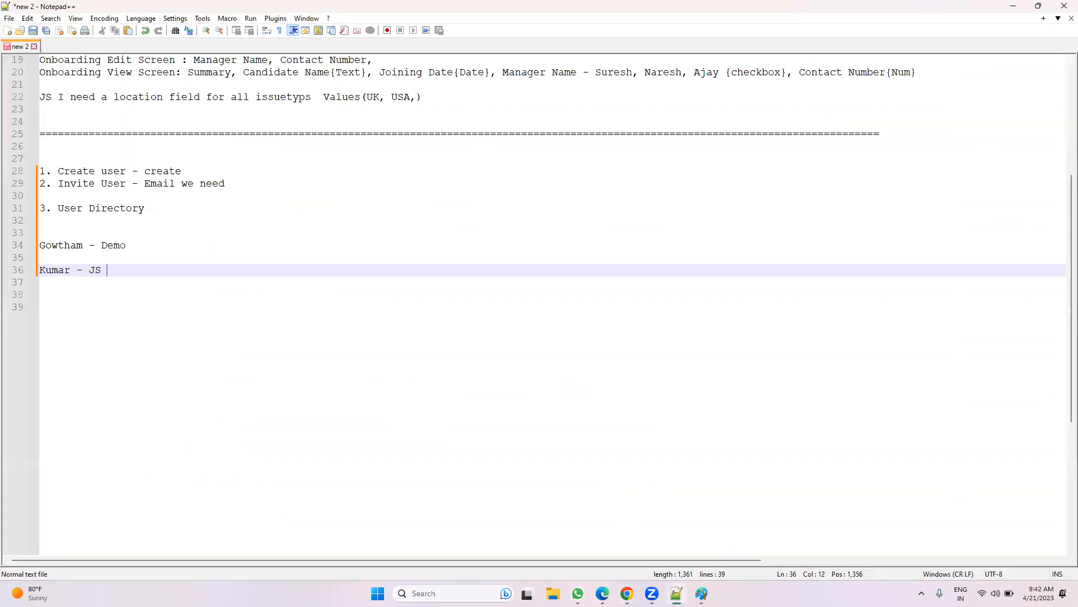
# Step: Compare the admin and test-user windows, then reopen the scheme's Edit Permissions page at the top
pyautogui.click(602, 537)
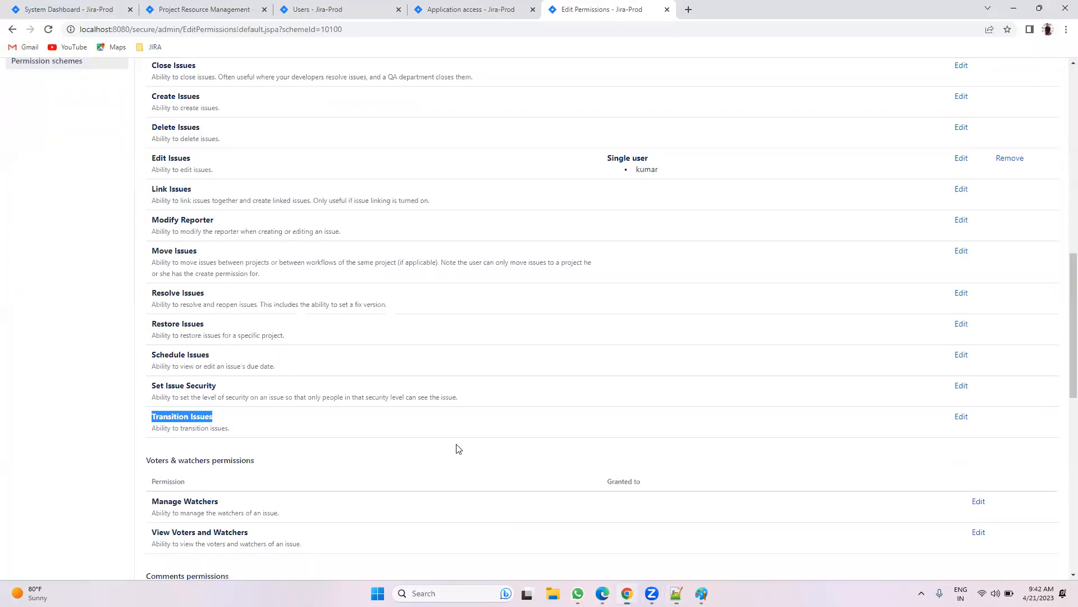
pyautogui.click(602, 593)
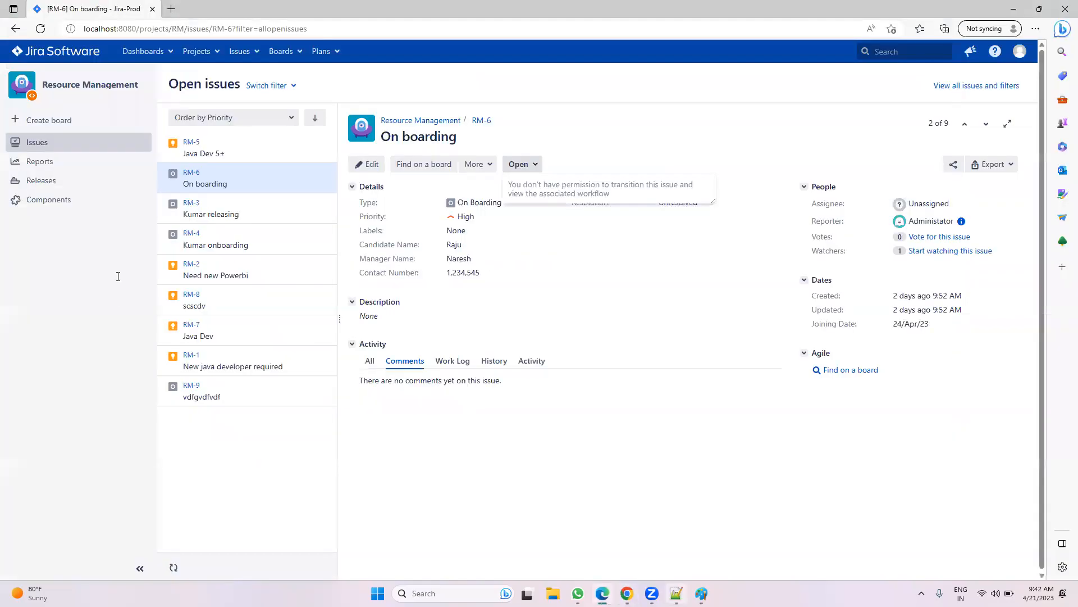
pyautogui.hotkey('alt', 'Tab')
pyautogui.hotkey('alt', 'Tab')
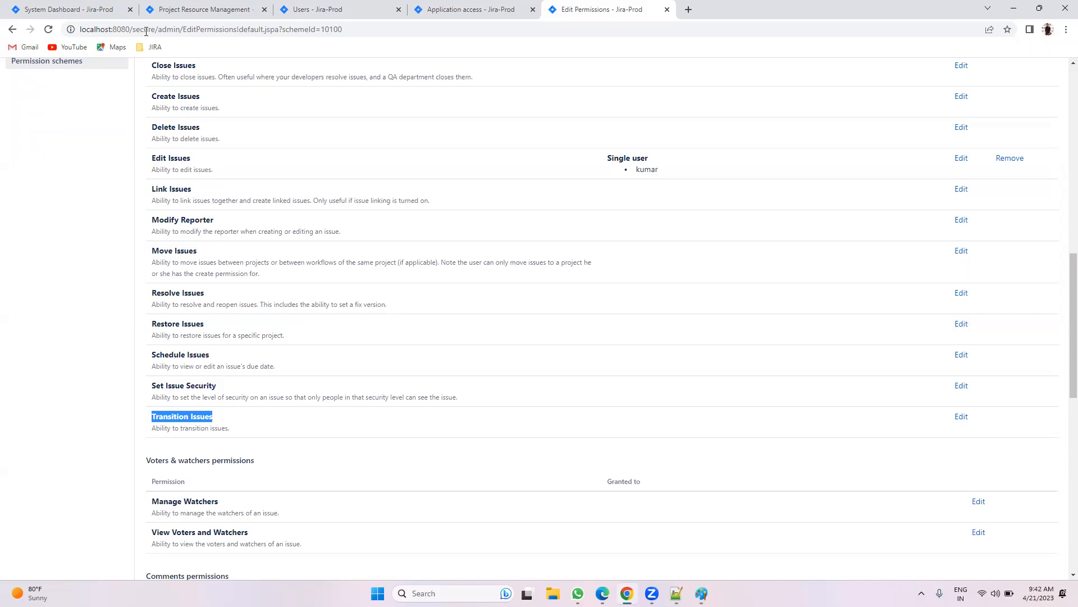
pyautogui.click(169, 9)
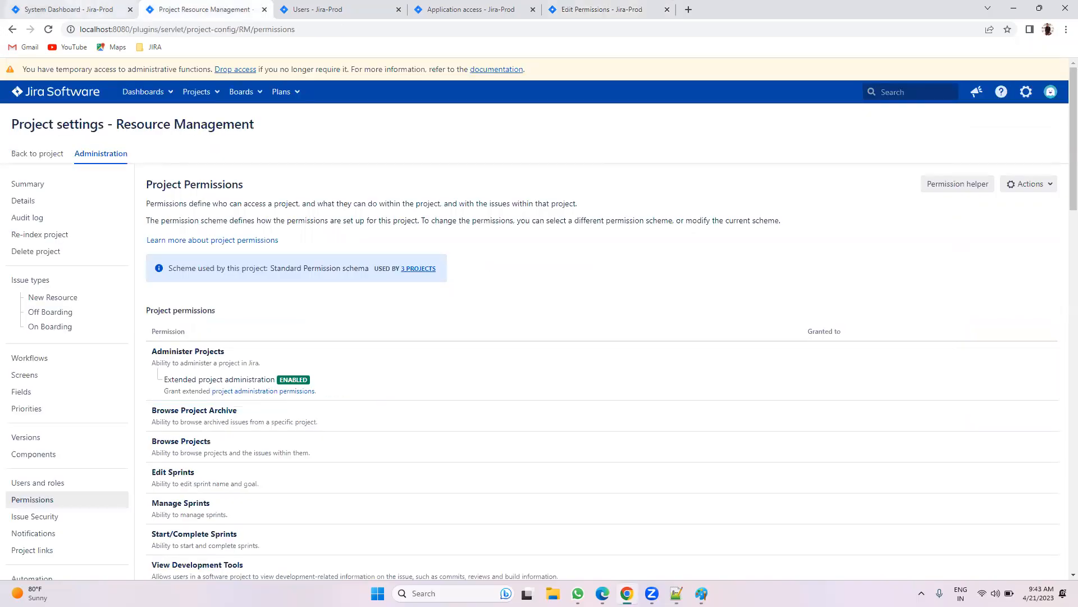
pyautogui.hotkey('alt', 'Tab')
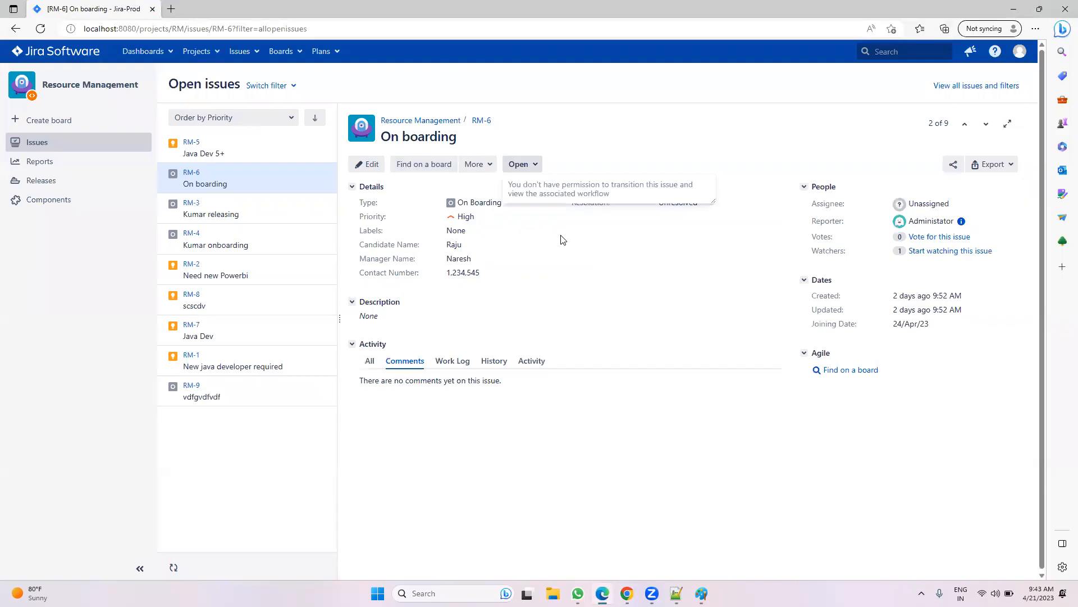
pyautogui.click(210, 54)
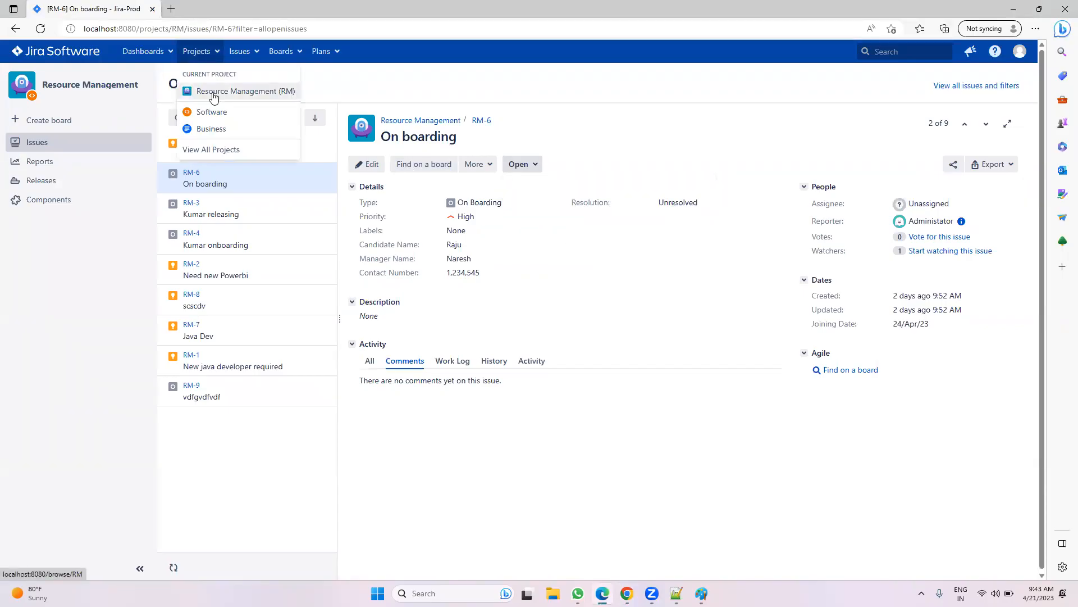
pyautogui.click(627, 593)
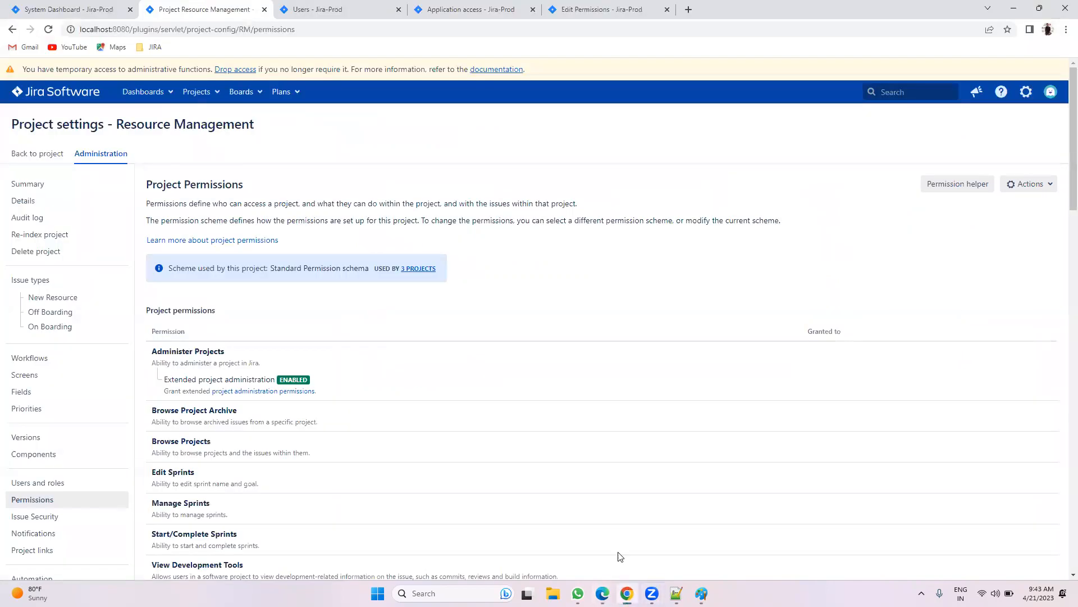
pyautogui.click(602, 10)
pyautogui.scroll(4, 282, 289)
pyautogui.scroll(7, 282, 290)
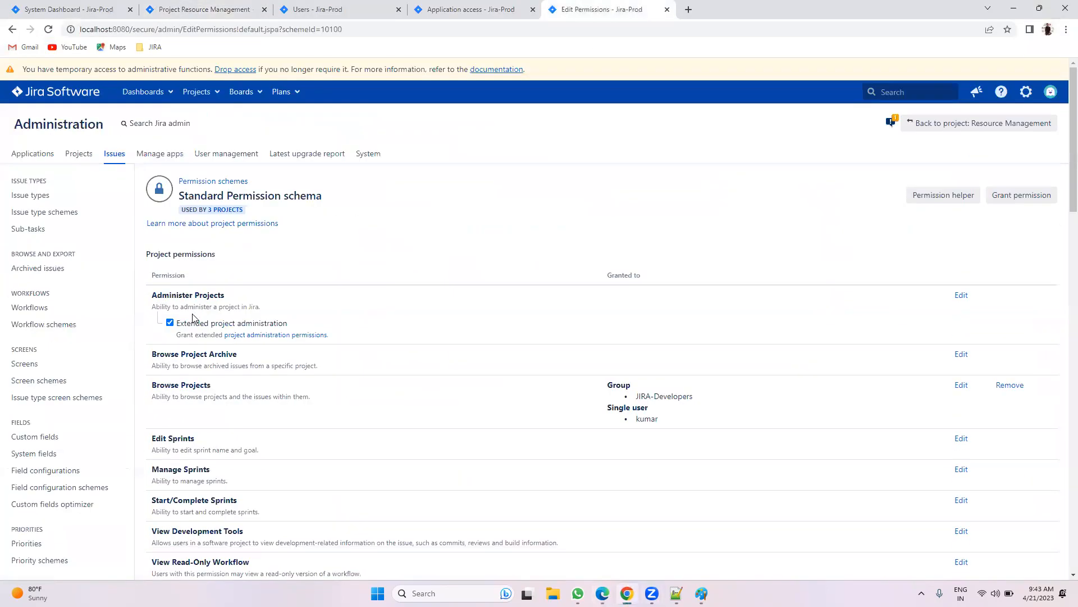
pyautogui.scroll(-4, 102, 368)
pyautogui.click(59, 454)
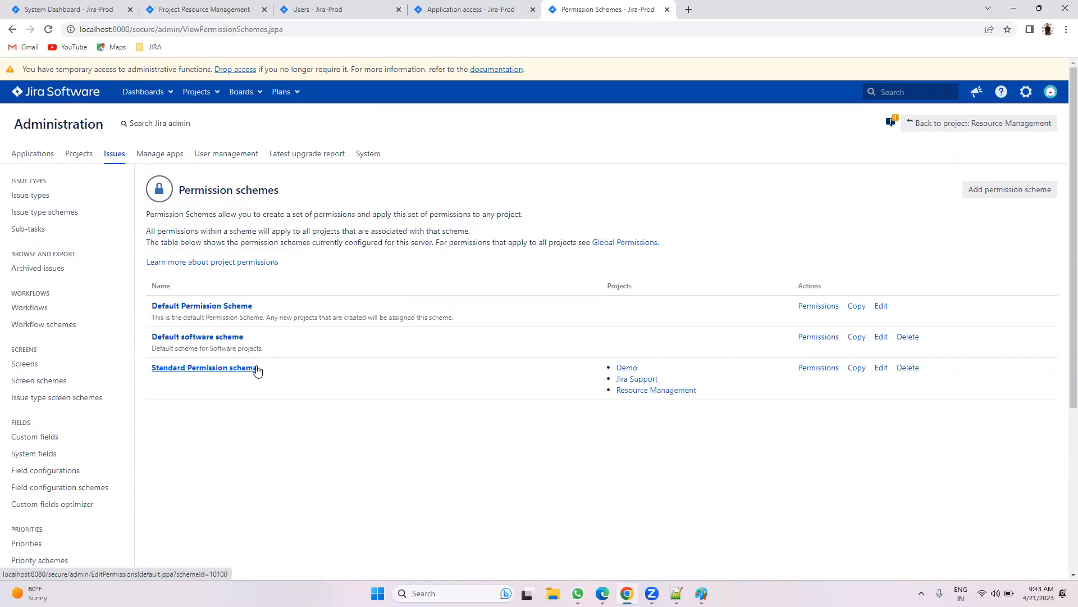
pyautogui.click(814, 369)
pyautogui.scroll(-2, 686, 280)
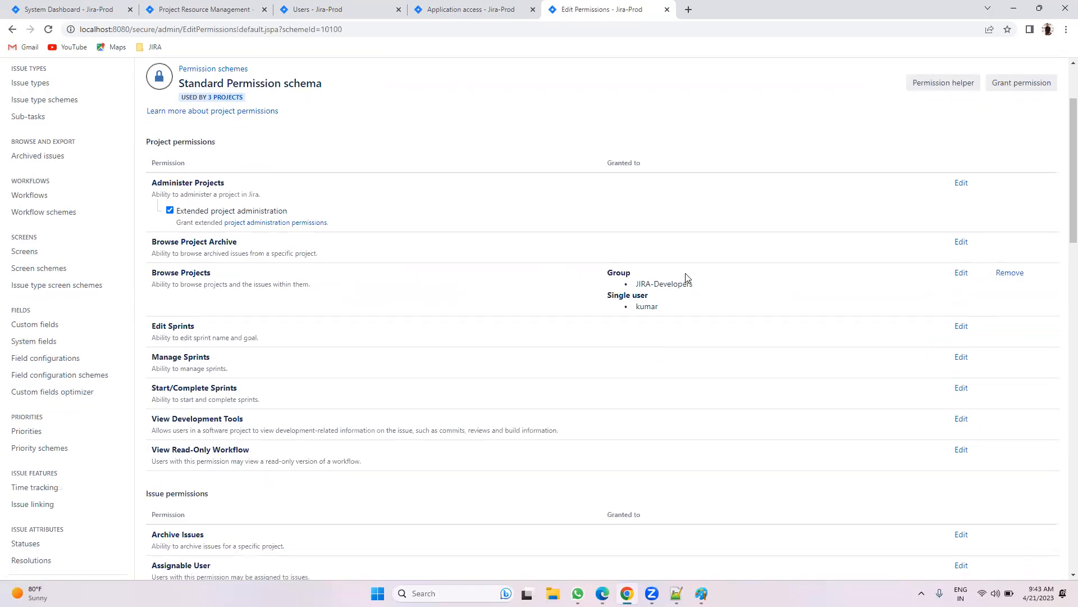
pyautogui.scroll(-2, 706, 287)
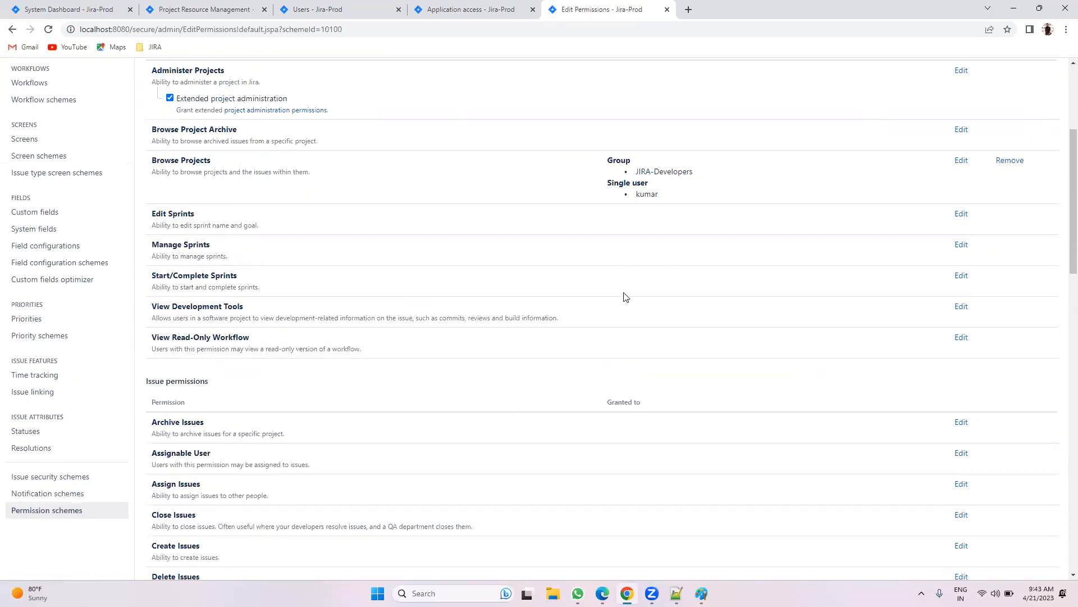
pyautogui.scroll(-3, 731, 432)
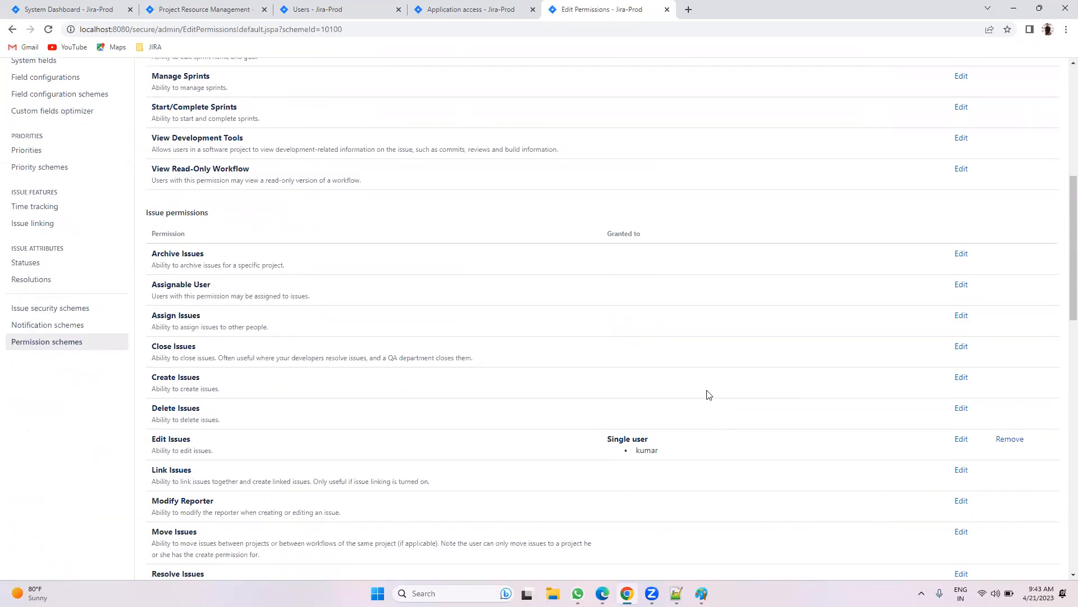
pyautogui.scroll(5, 640, 332)
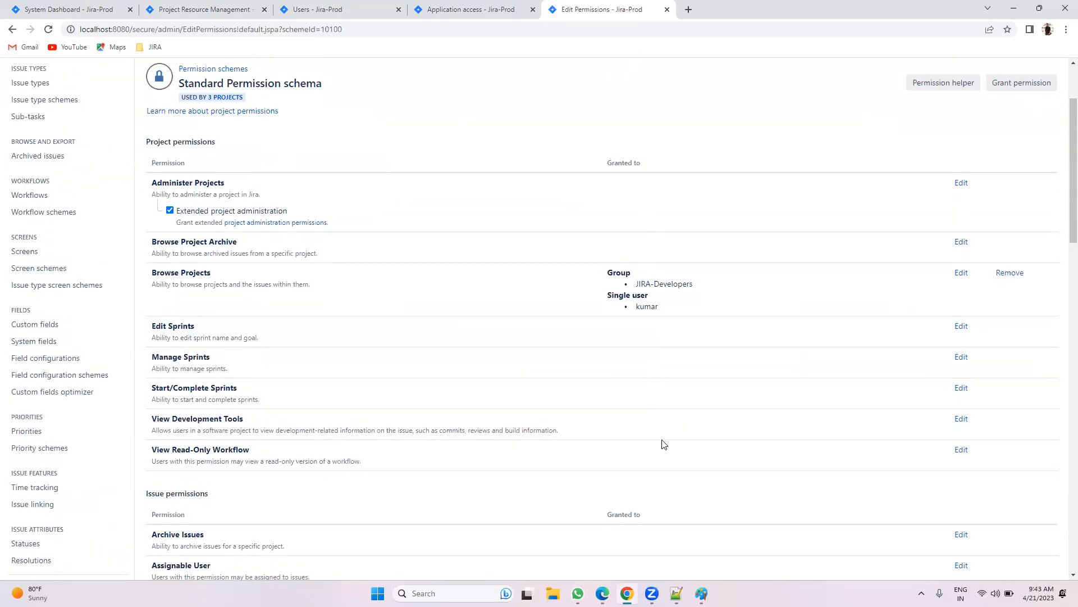
# Step: Append the line 'More permissions - more work' to the Notepad++ notes
pyautogui.click(676, 593)
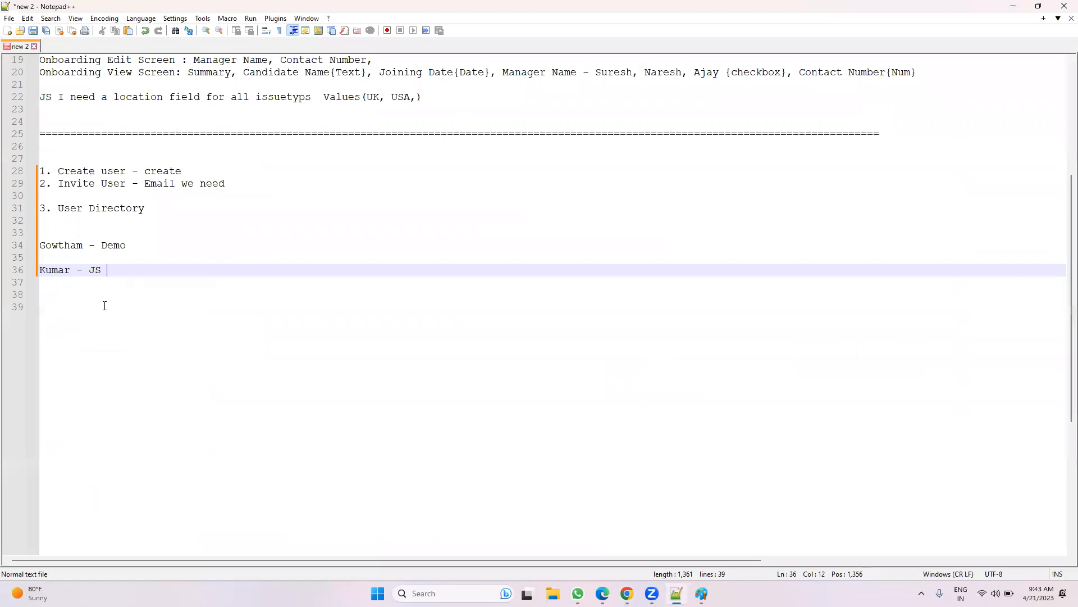
pyautogui.press('Return')
pyautogui.press('Return')
pyautogui.write('More permissions ')
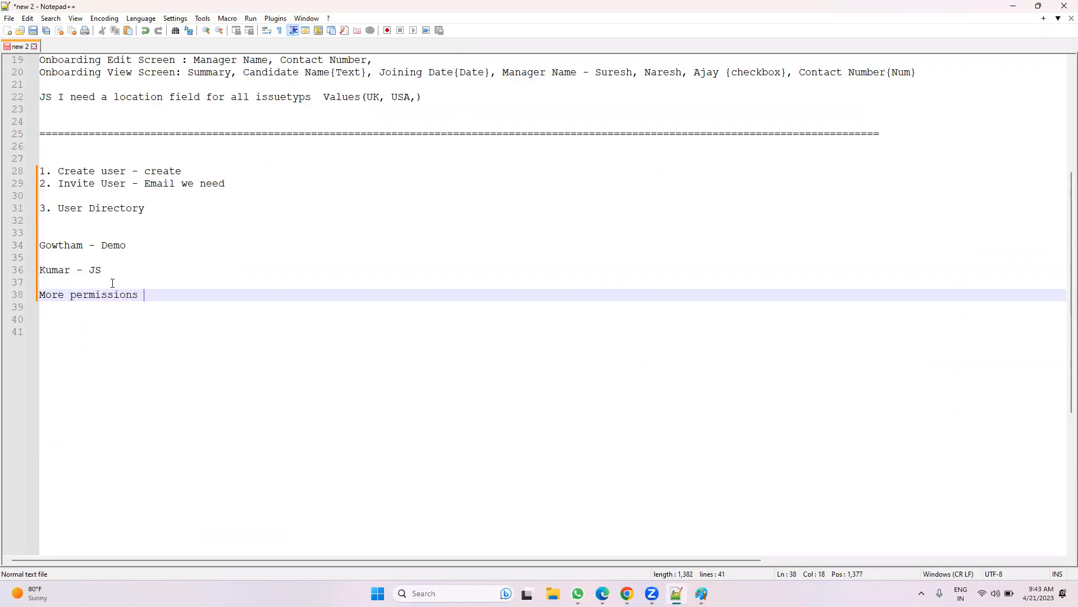
pyautogui.write('- more work')
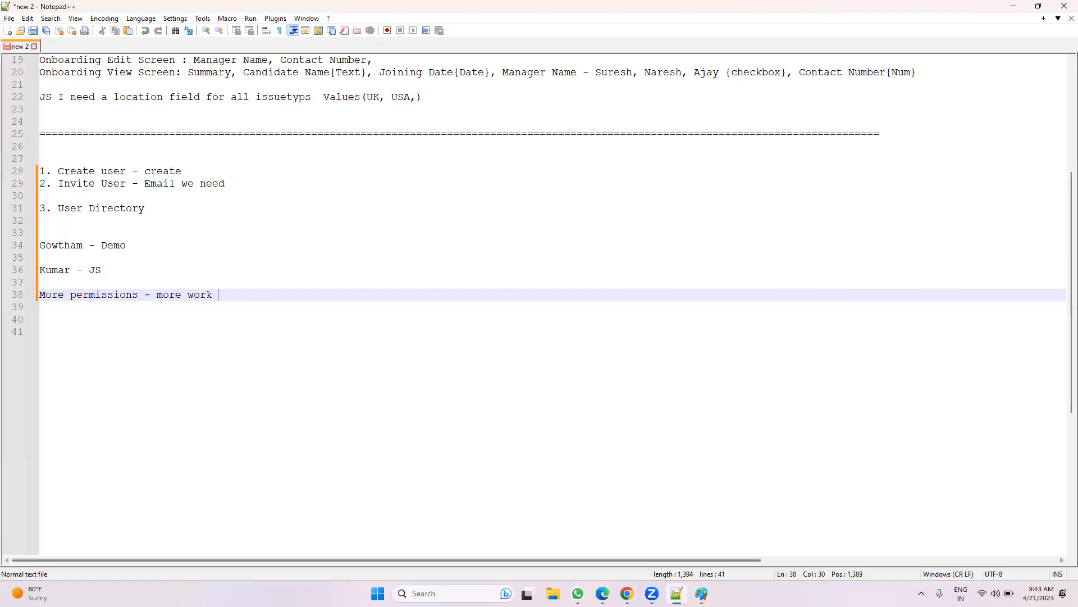
pyautogui.hotkey('alt', 'Tab')
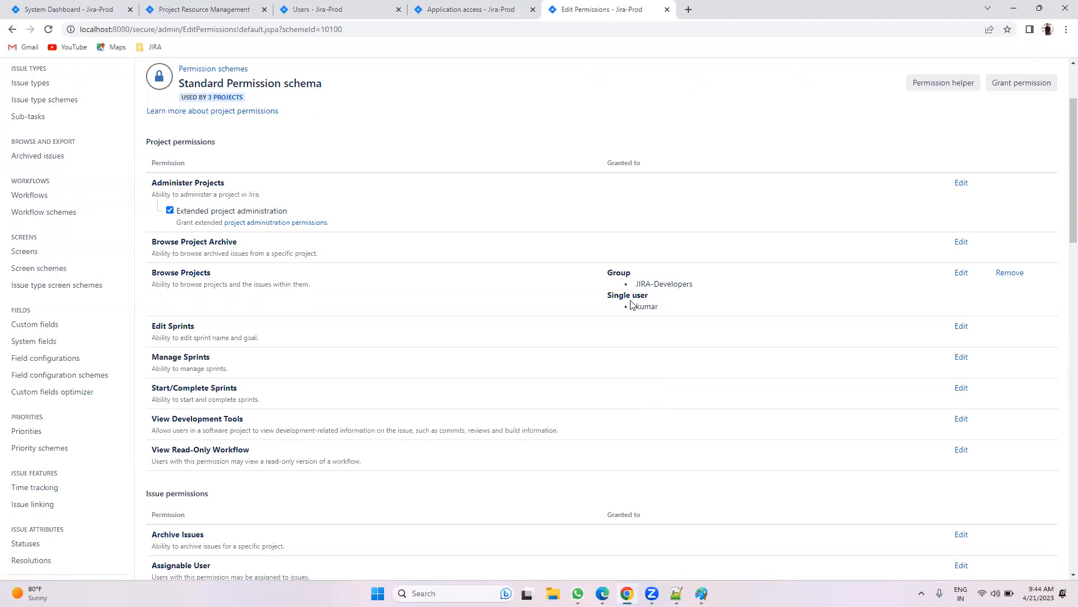
# Step: Scroll through the whole Standard Permission scheme list, then go back to the Notepad++ notes
pyautogui.scroll(-20, 640, 292)
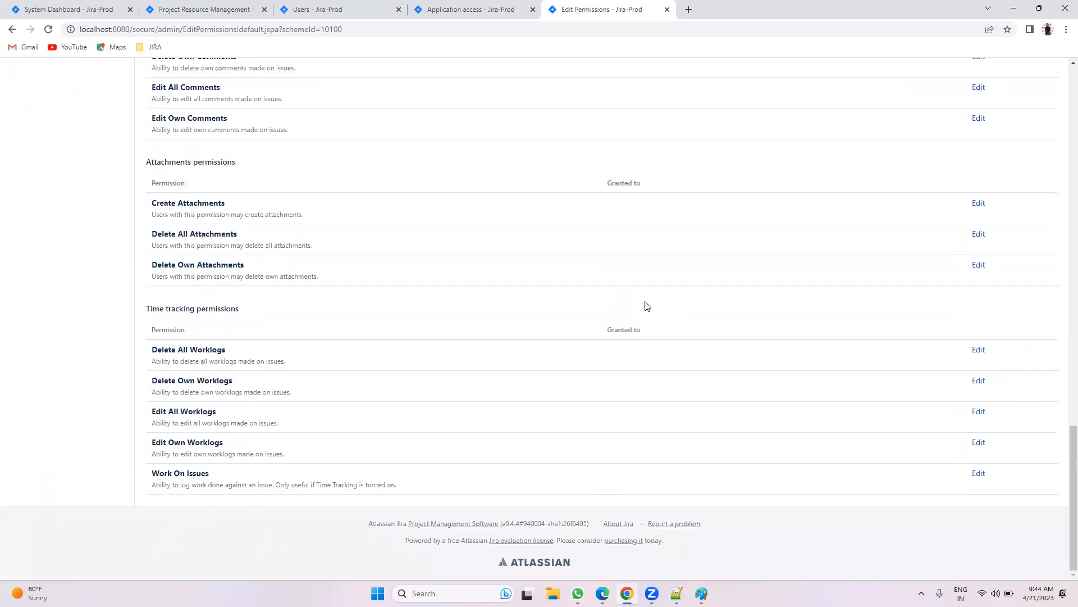
pyautogui.scroll(20, 635, 393)
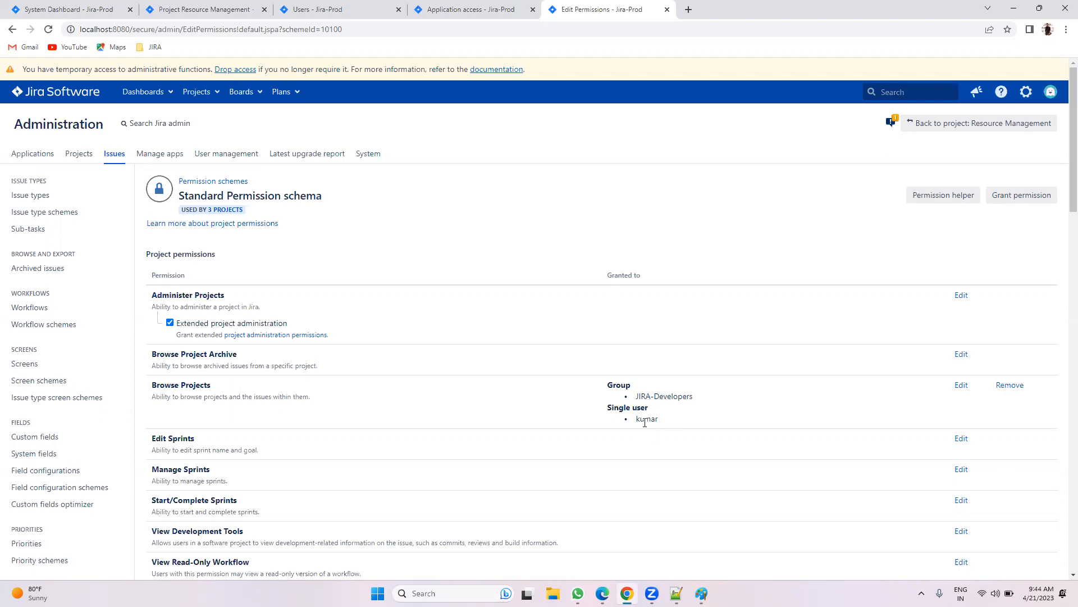
pyautogui.scroll(-1, 546, 559)
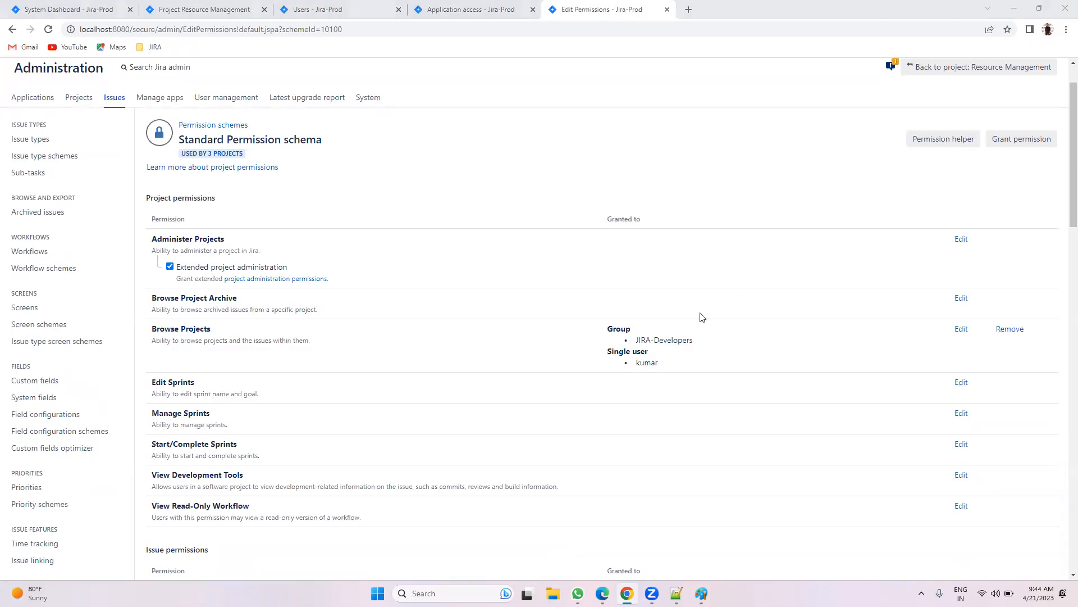
pyautogui.hotkey('alt', 'Tab')
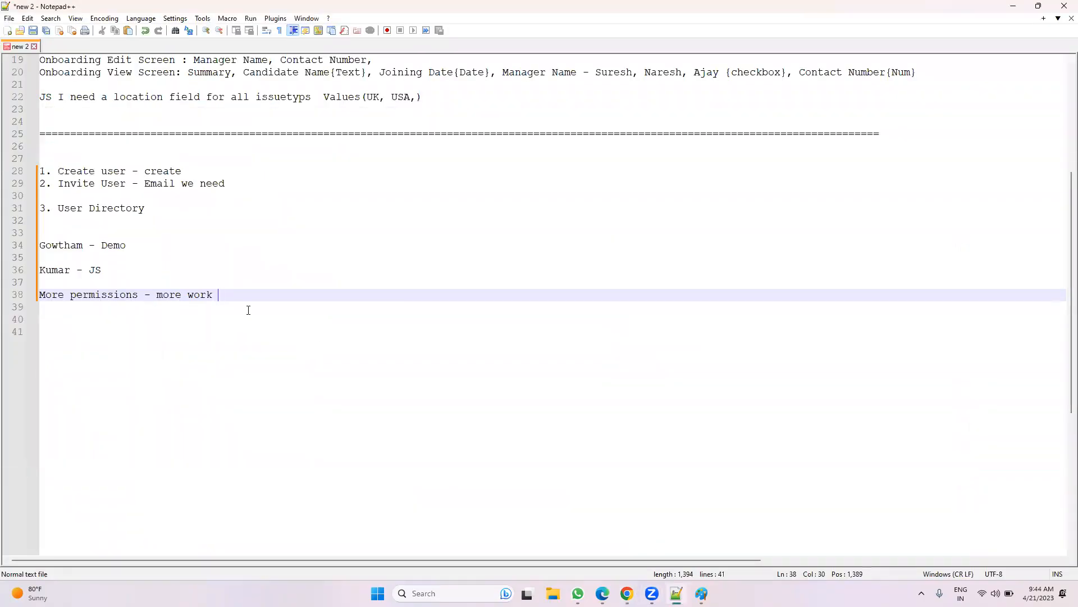
# Step: Prefix line 38 with 'USer' and add a 'Goup More Permssion -' note two lines below it
pyautogui.click(39, 296)
pyautogui.write('USer')
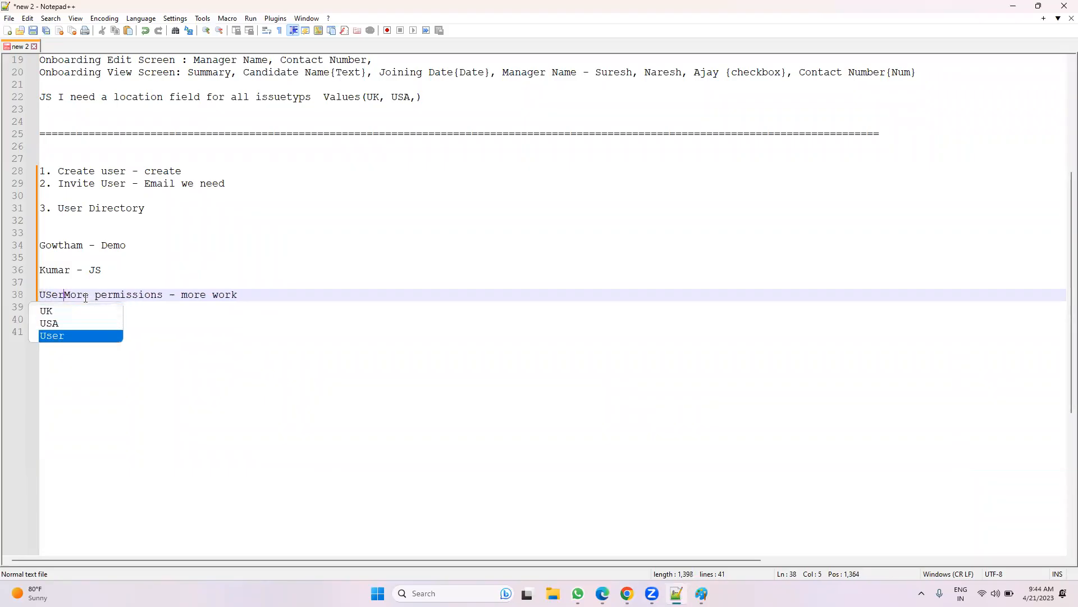
pyautogui.click(280, 298)
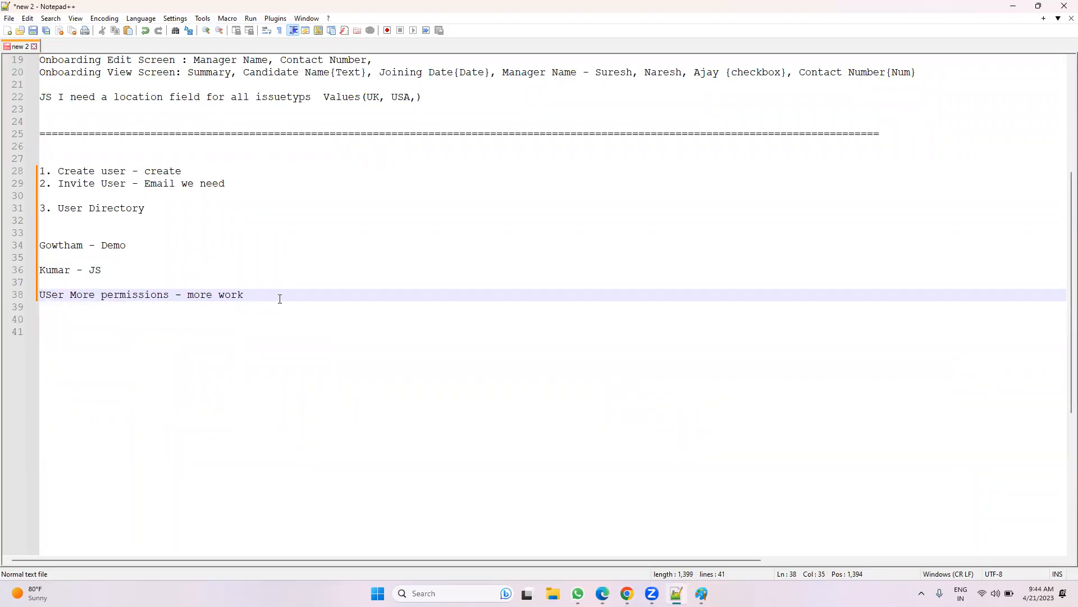
pyautogui.press('Return')
pyautogui.press('Return')
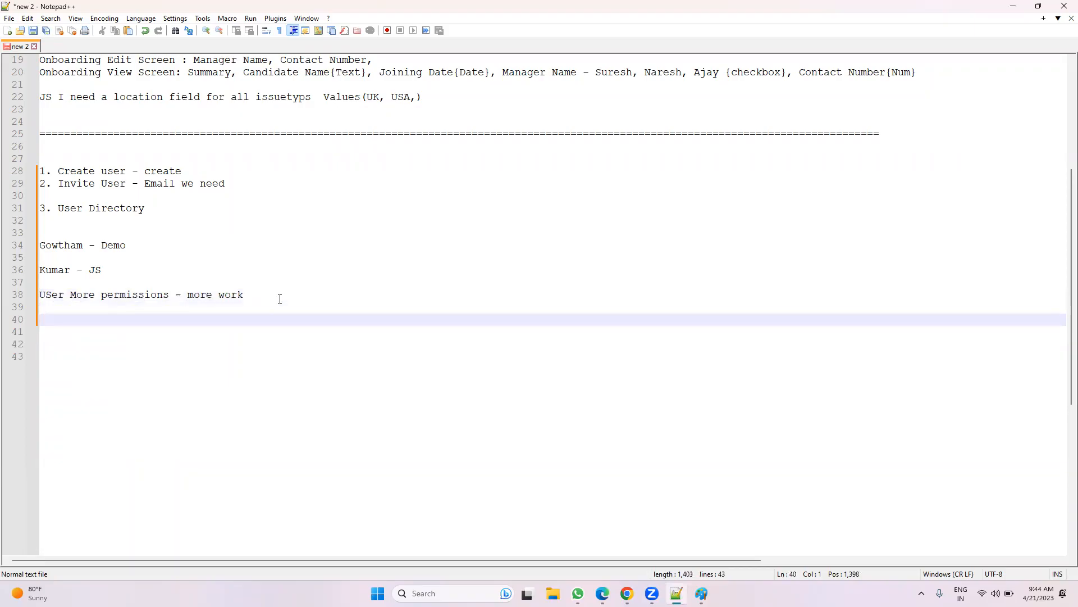
pyautogui.write('Goup More Permssion -')
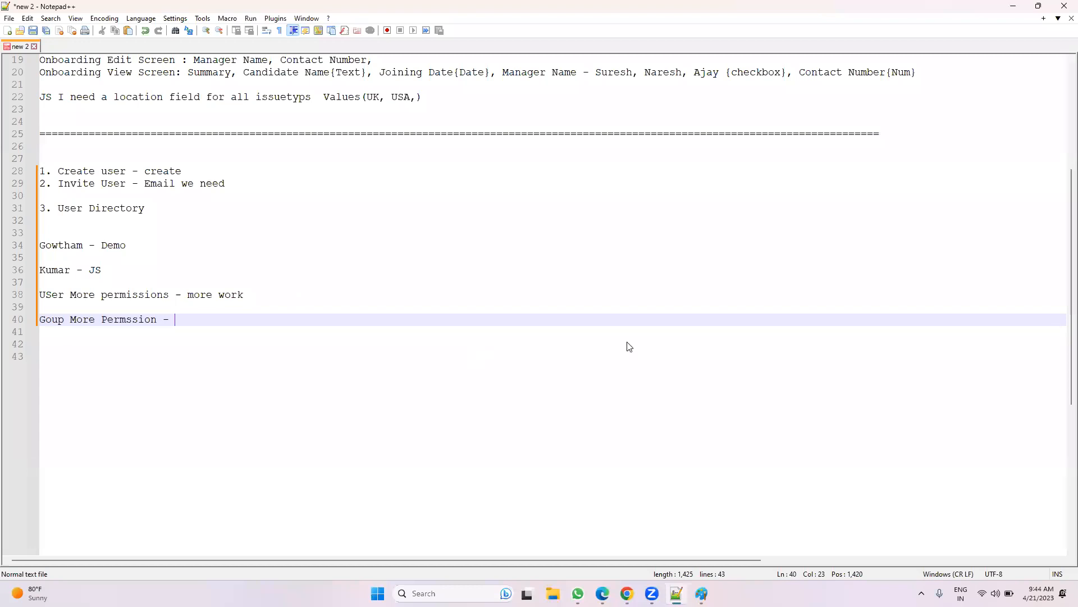
pyautogui.hotkey('alt', 'Tab')
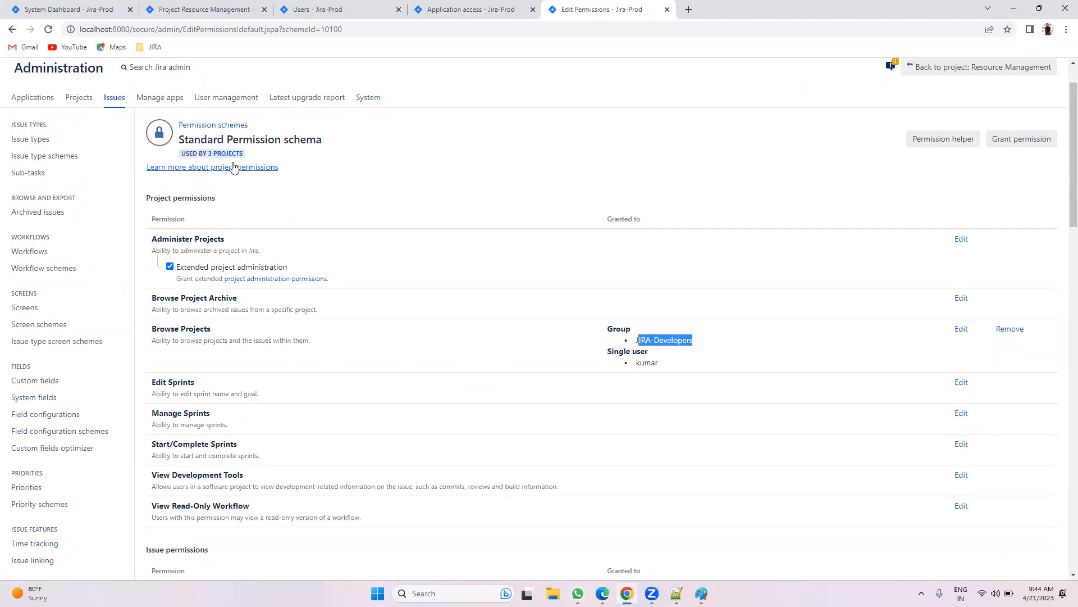
# Step: Add 'Less work' to the group-permission note in Notepad++
pyautogui.moveTo(224, 153)
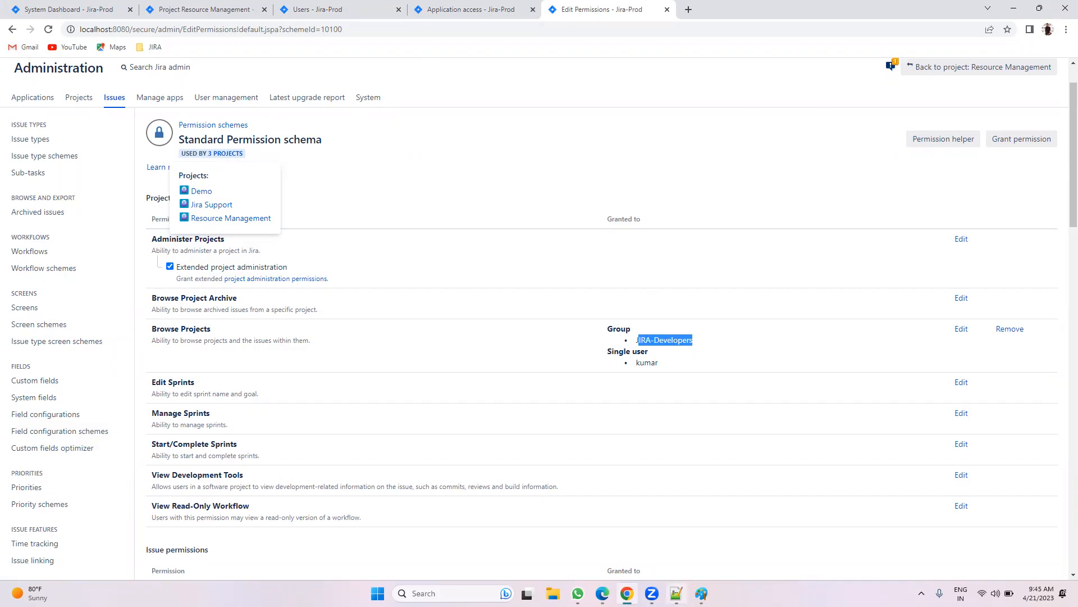
pyautogui.click(676, 593)
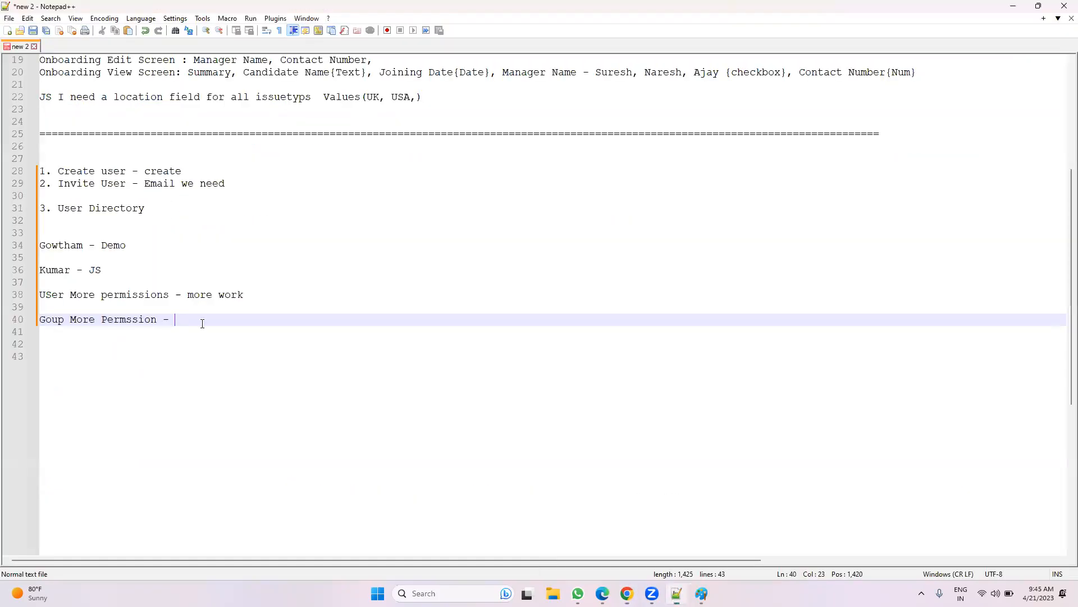
pyautogui.write('Less work')
pyautogui.hotkey('alt', 'Tab')
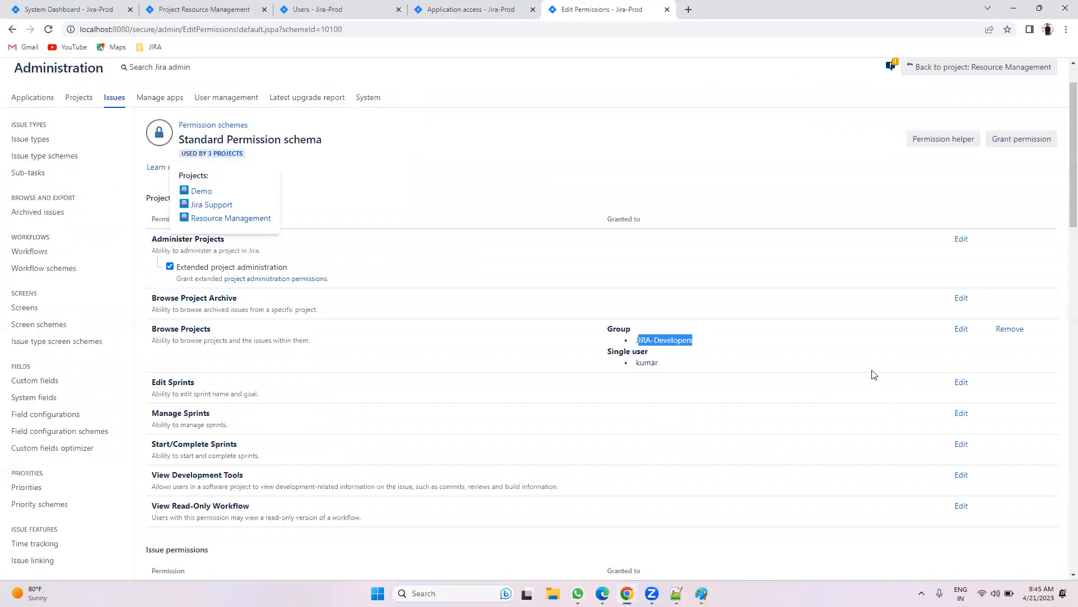
# Step: Open the Browse Projects grant removal, then cancel it without removing anything
pyautogui.scroll(-1, 871, 372)
pyautogui.click(1009, 273)
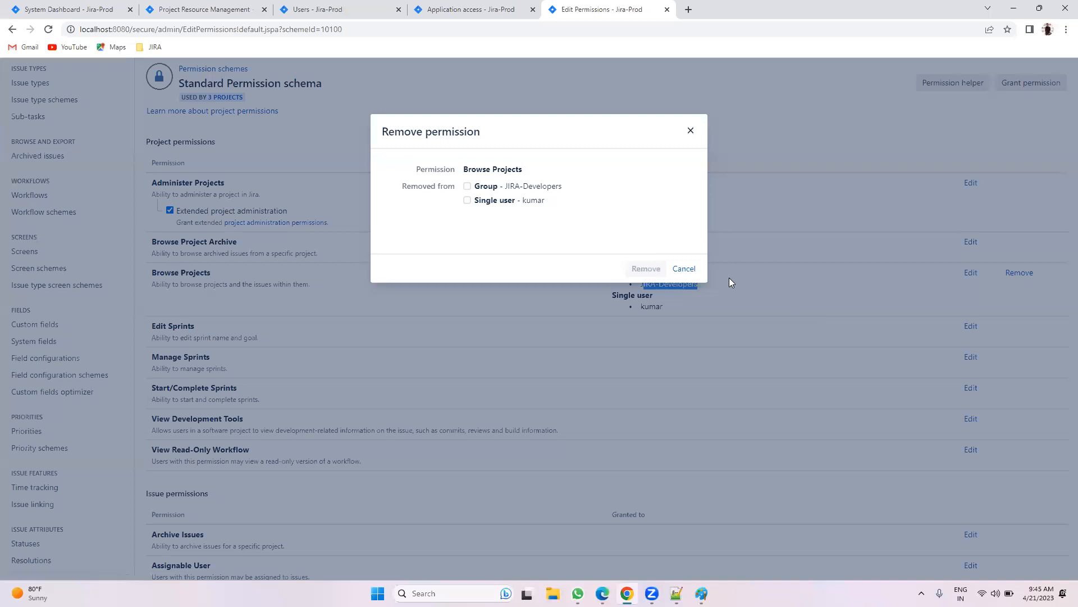
pyautogui.click(684, 269)
pyautogui.scroll(-5, 871, 368)
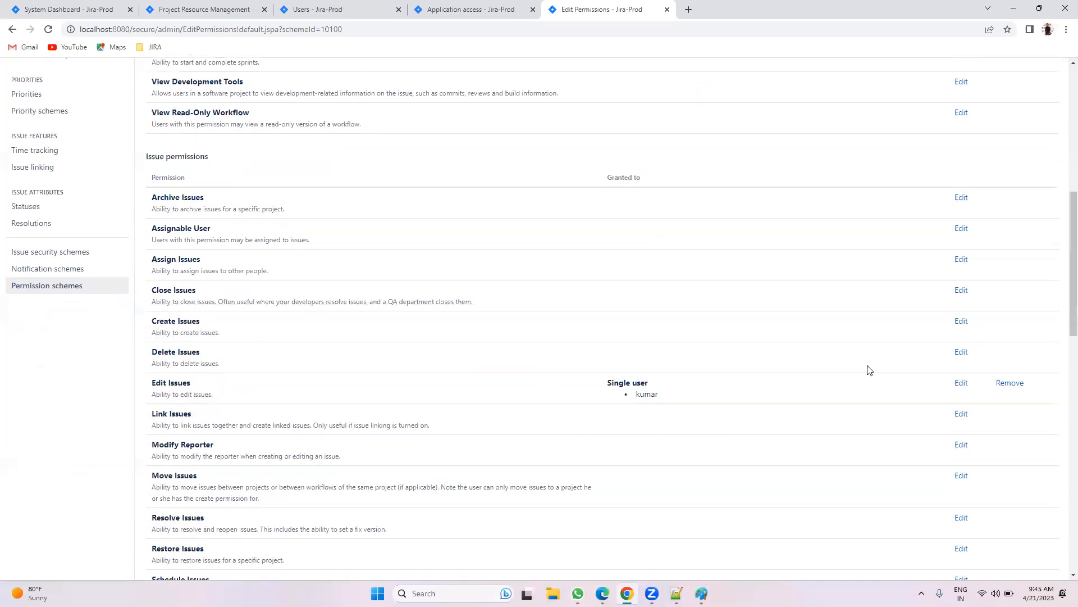
# Step: Grant Edit Issues to the JIRA-Developers group, then go to the Users admin page
pyautogui.click(961, 383)
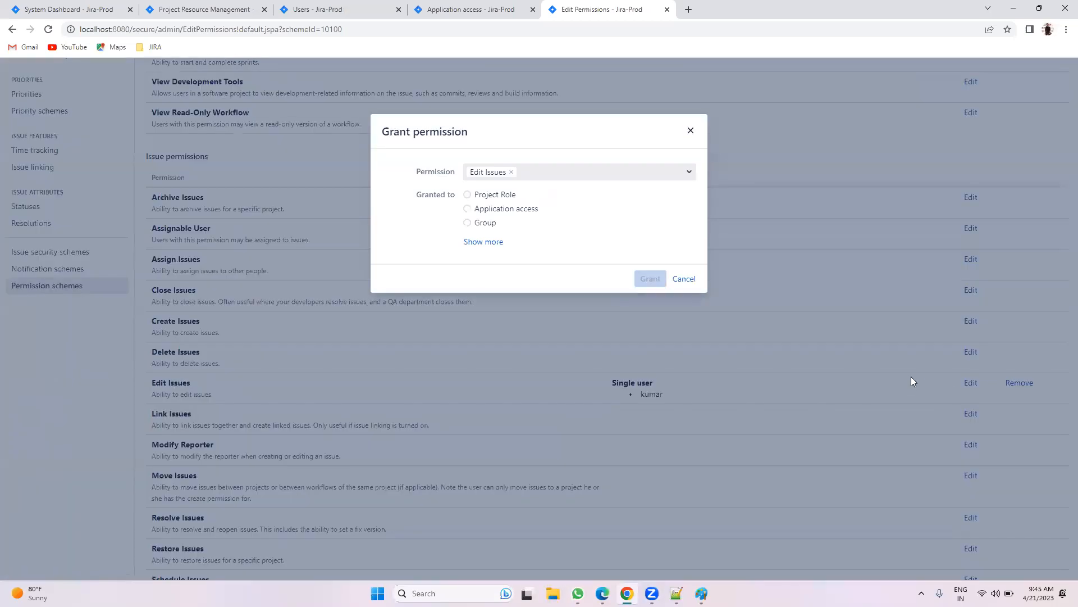
pyautogui.click(485, 222)
pyautogui.click(518, 240)
pyautogui.click(518, 289)
pyautogui.click(645, 298)
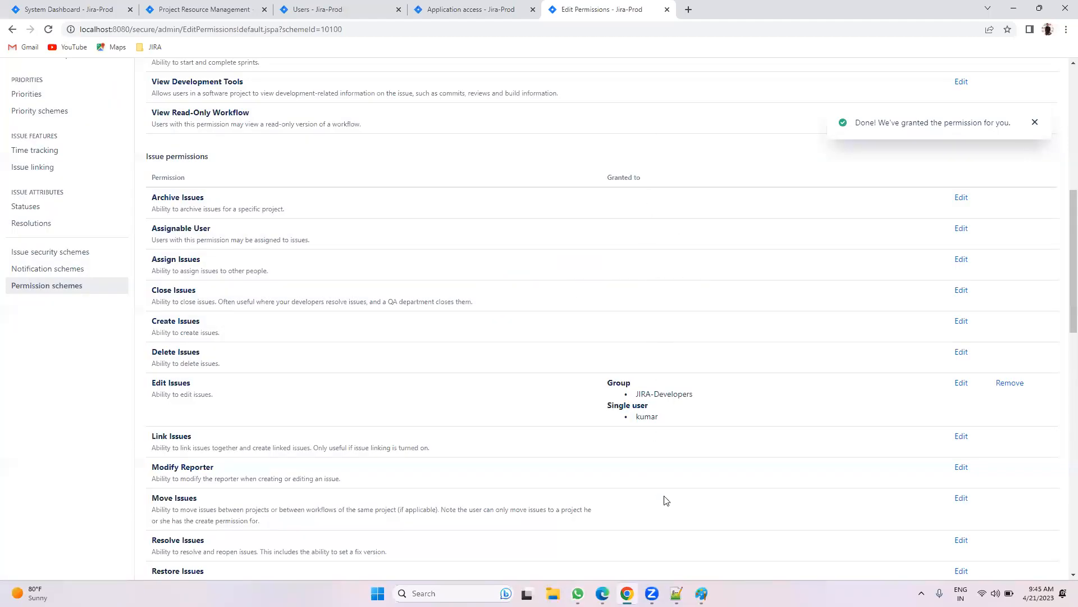
pyautogui.click(486, 6)
pyautogui.click(327, 6)
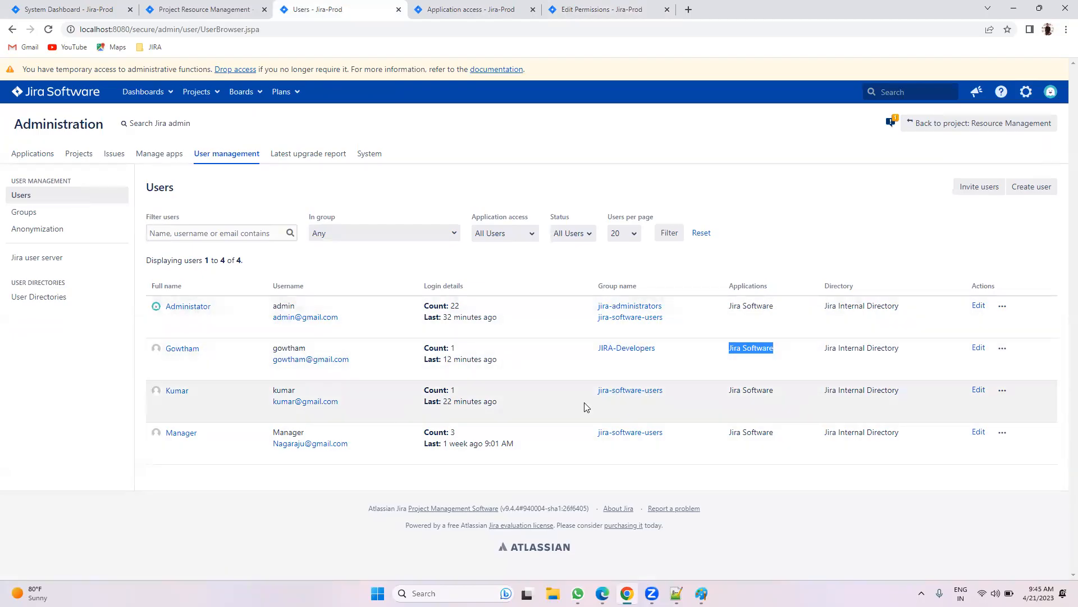
pyautogui.click(25, 213)
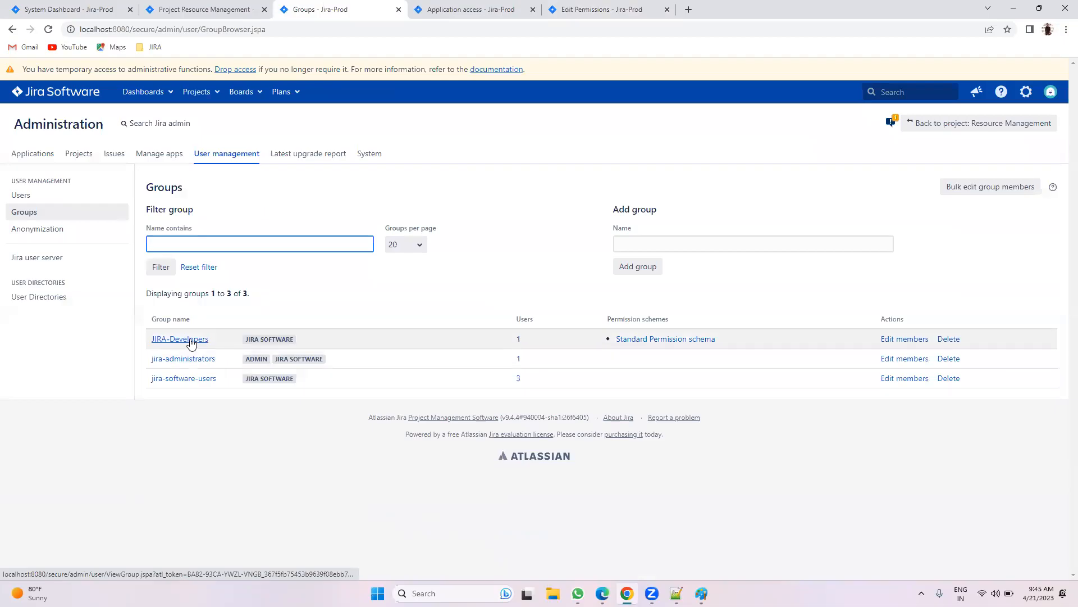
pyautogui.click(466, 4)
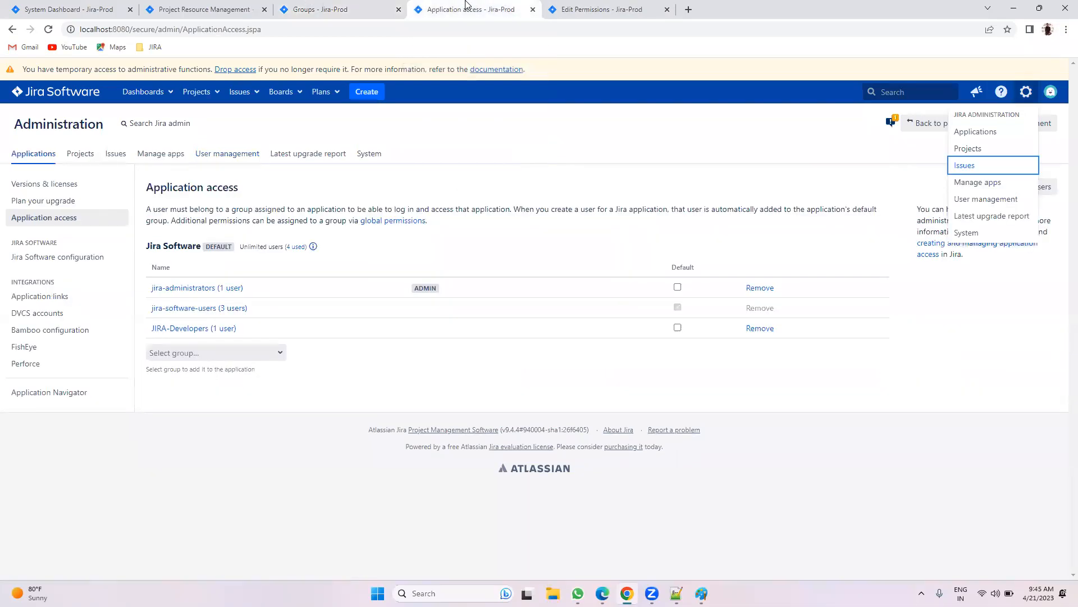
pyautogui.click(586, 7)
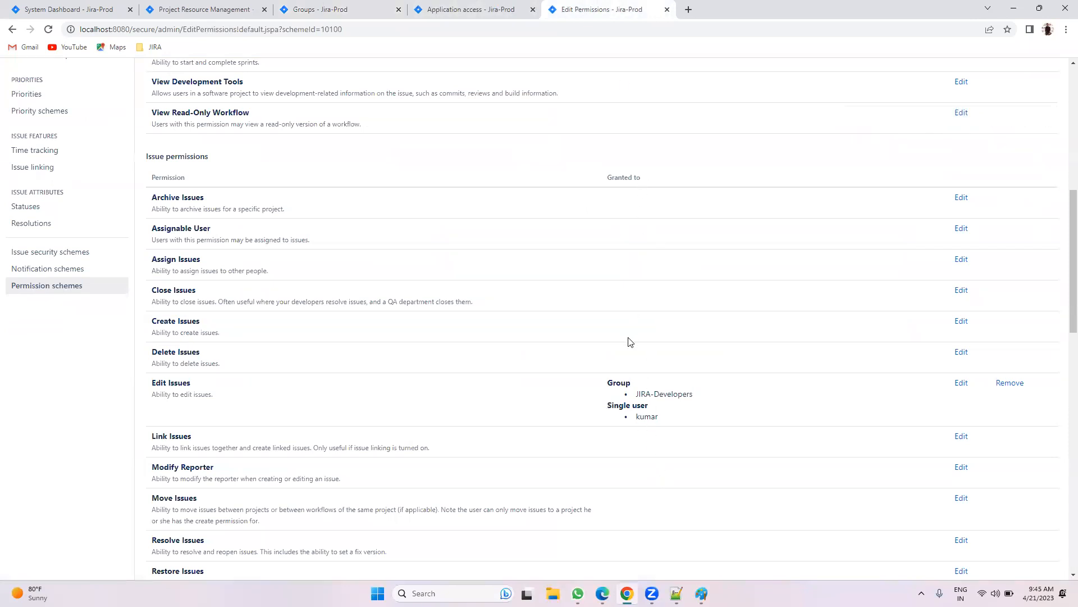
pyautogui.moveTo(699, 397); pyautogui.dragTo(639, 393)
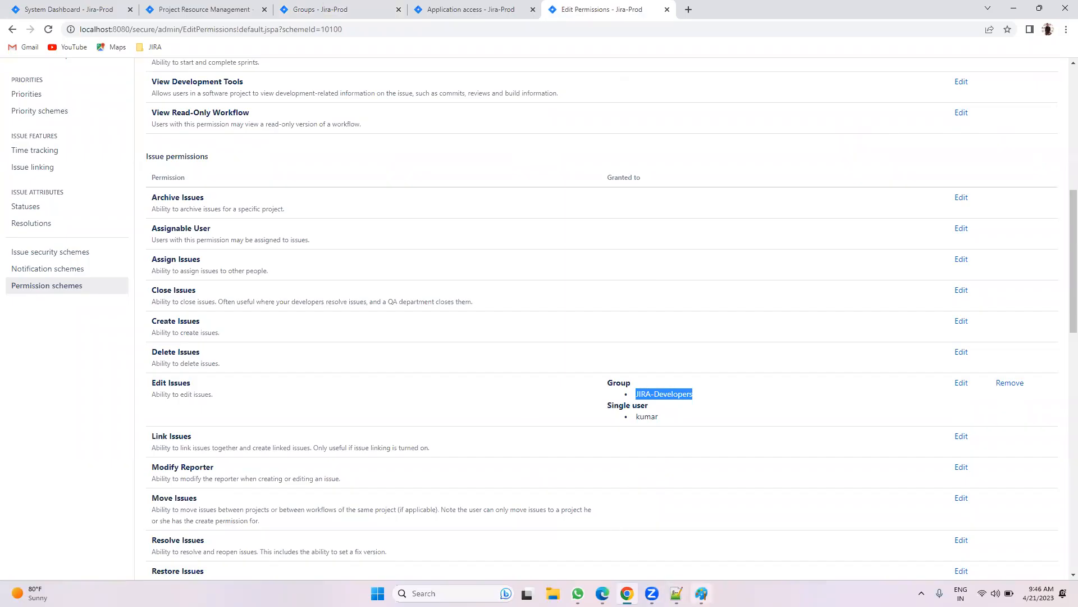
pyautogui.click(676, 593)
pyautogui.moveTo(157, 319); pyautogui.dragTo(41, 320)
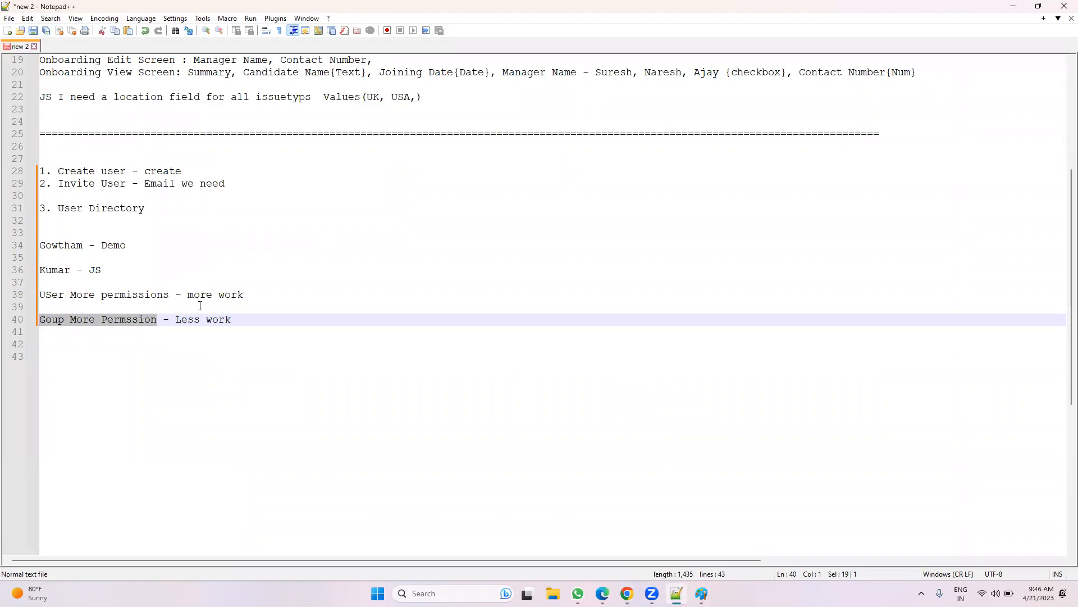
pyautogui.click(627, 593)
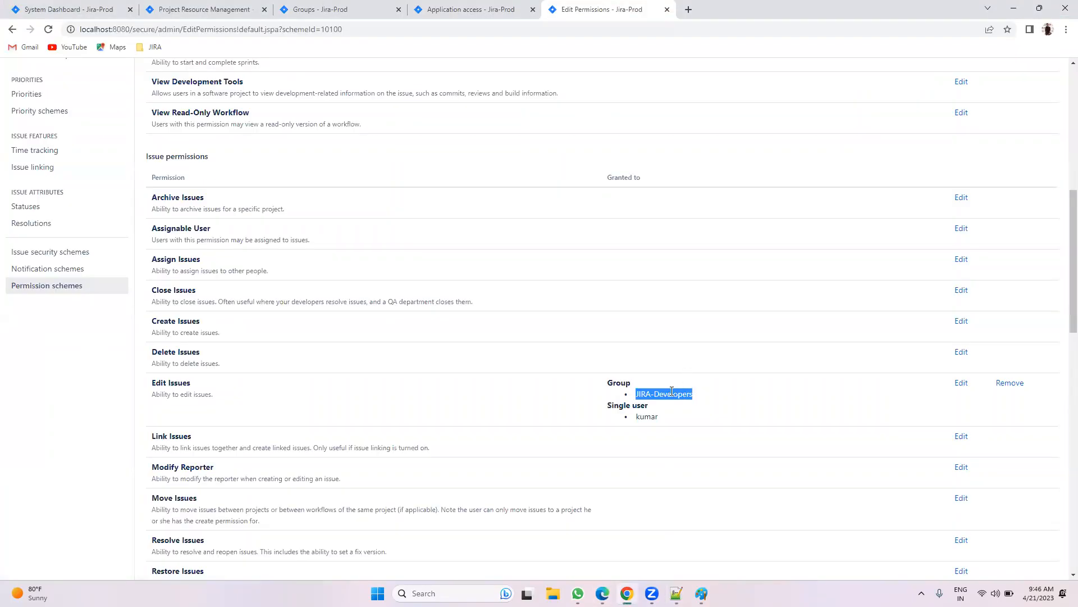
pyautogui.scroll(-1, 665, 388)
pyautogui.scroll(1, 664, 393)
pyautogui.scroll(-2, 665, 393)
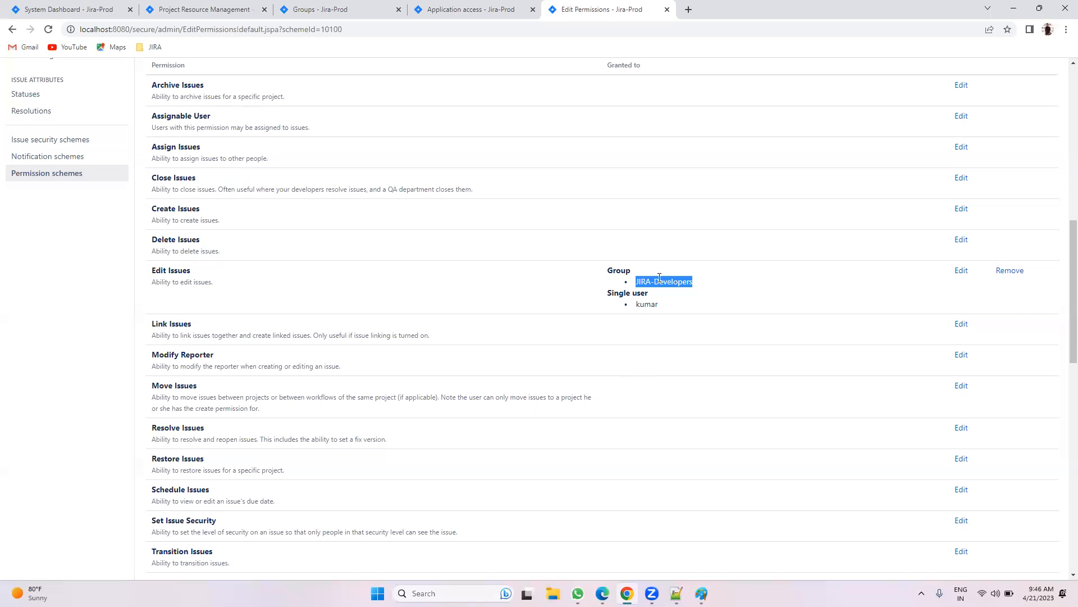
pyautogui.scroll(3, 589, 296)
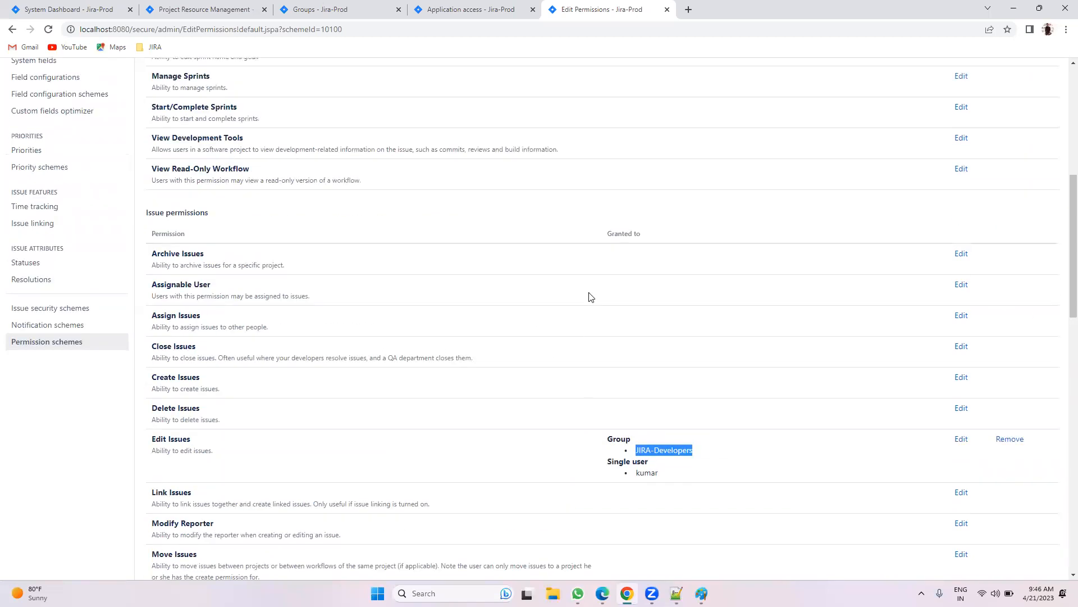
pyautogui.scroll(4, 632, 253)
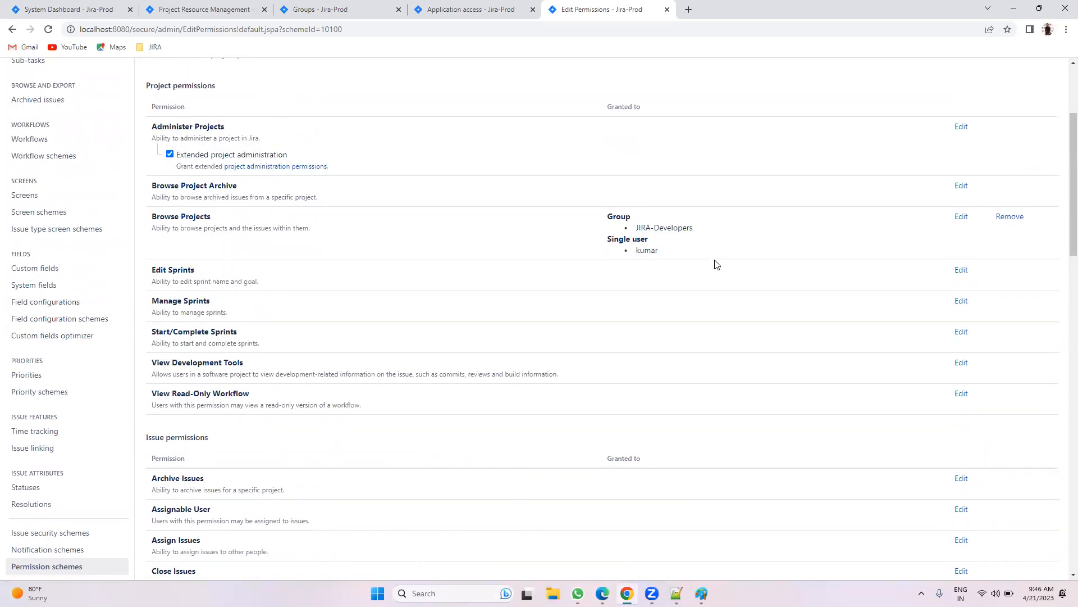
pyautogui.scroll(-4, 716, 268)
pyautogui.scroll(-2, 717, 271)
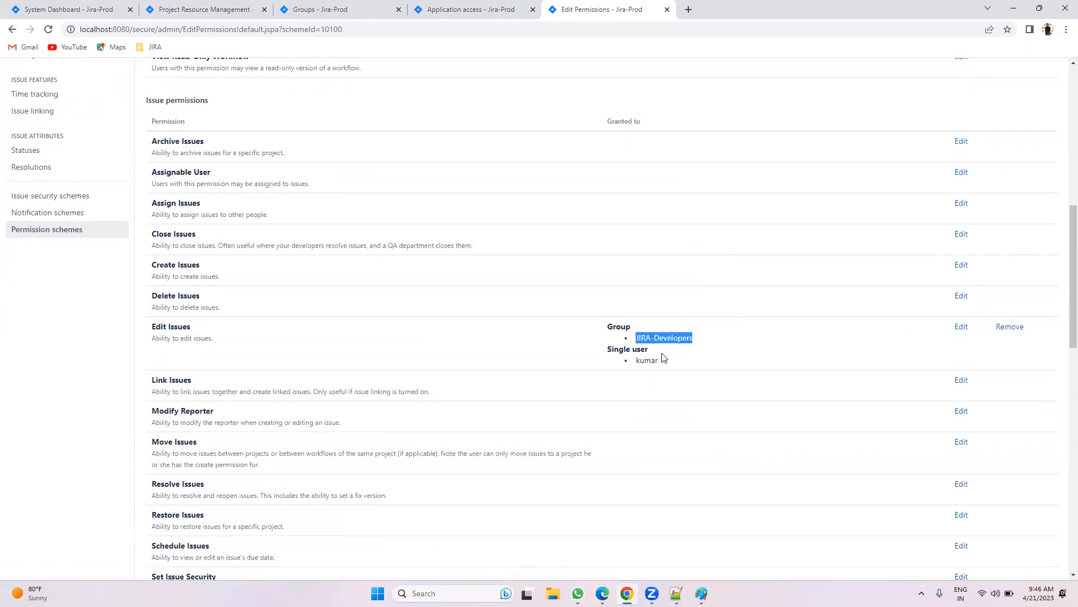
pyautogui.scroll(4, 662, 358)
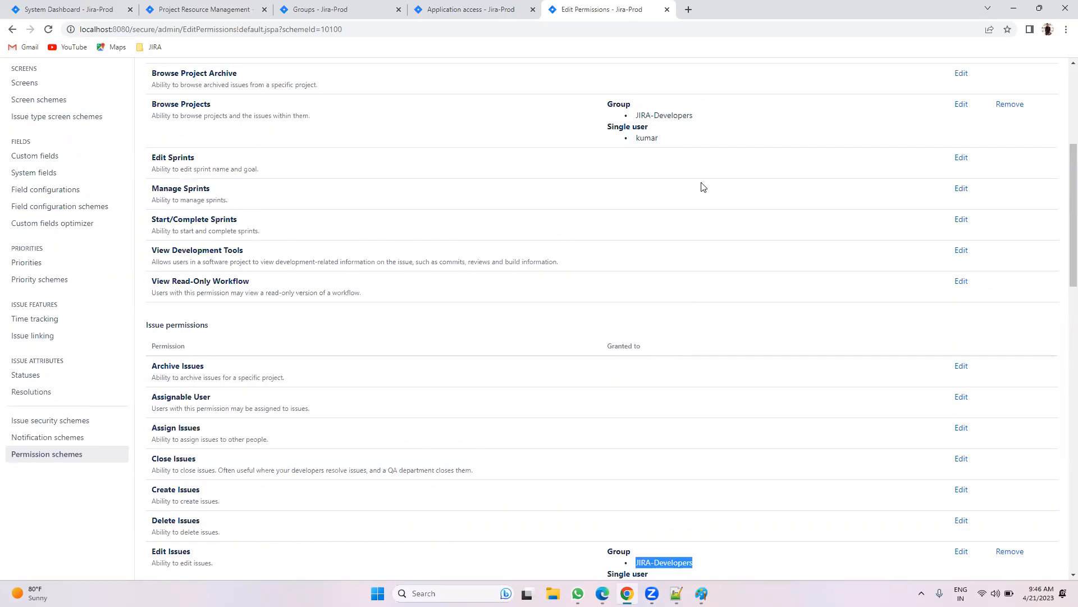
pyautogui.scroll(-3, 705, 186)
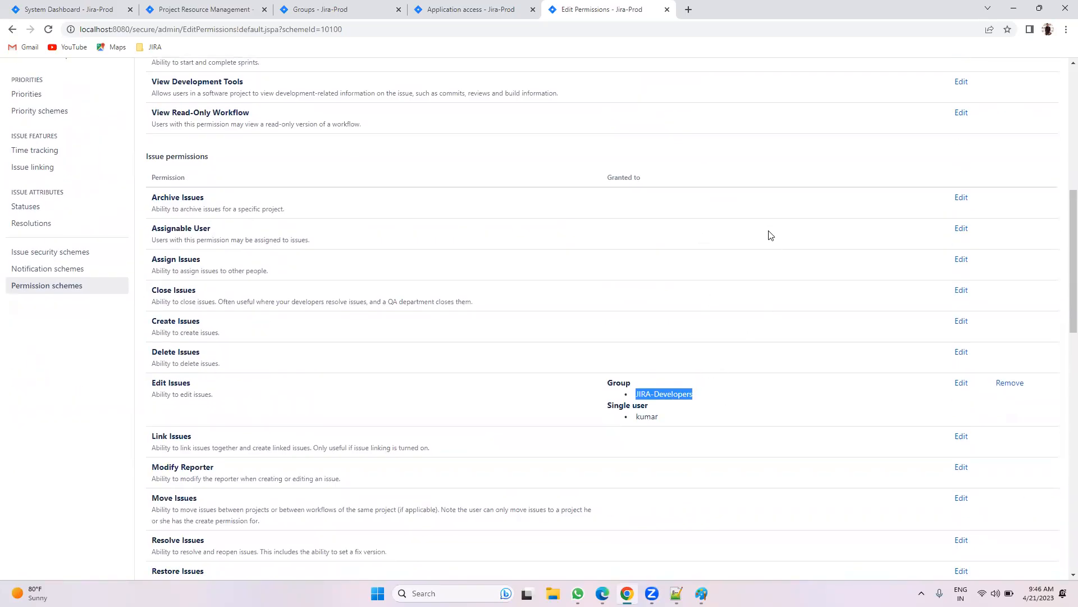
pyautogui.scroll(5, 685, 379)
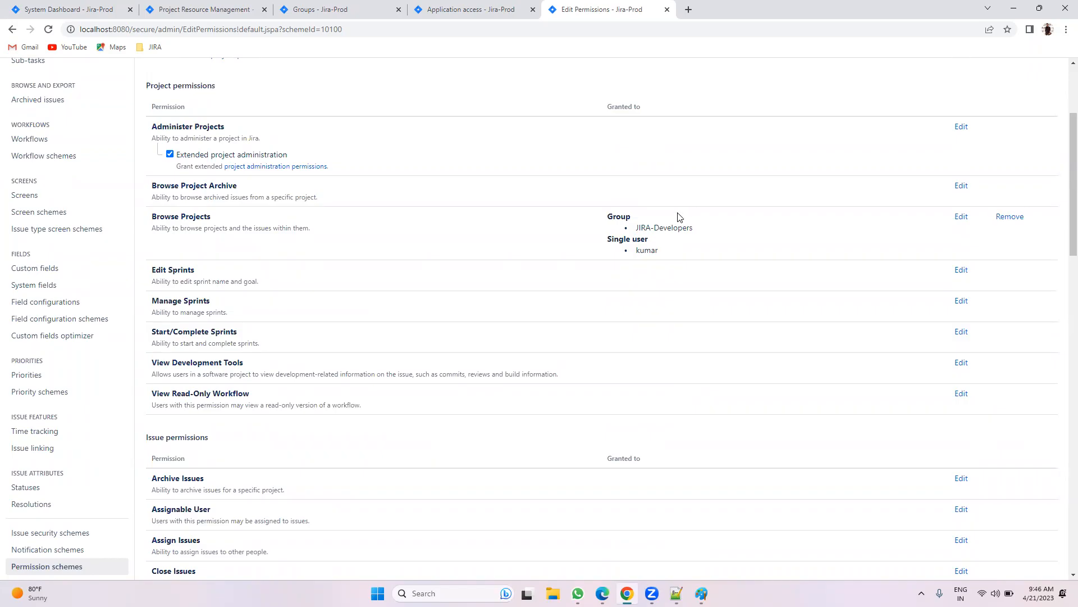
pyautogui.scroll(-5, 663, 273)
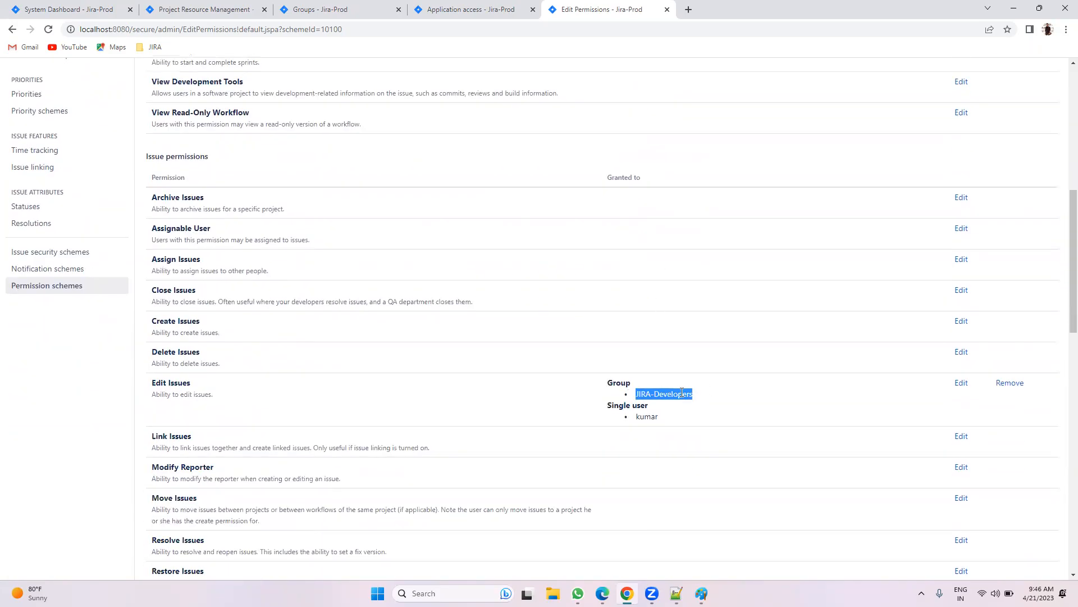
pyautogui.scroll(4, 682, 393)
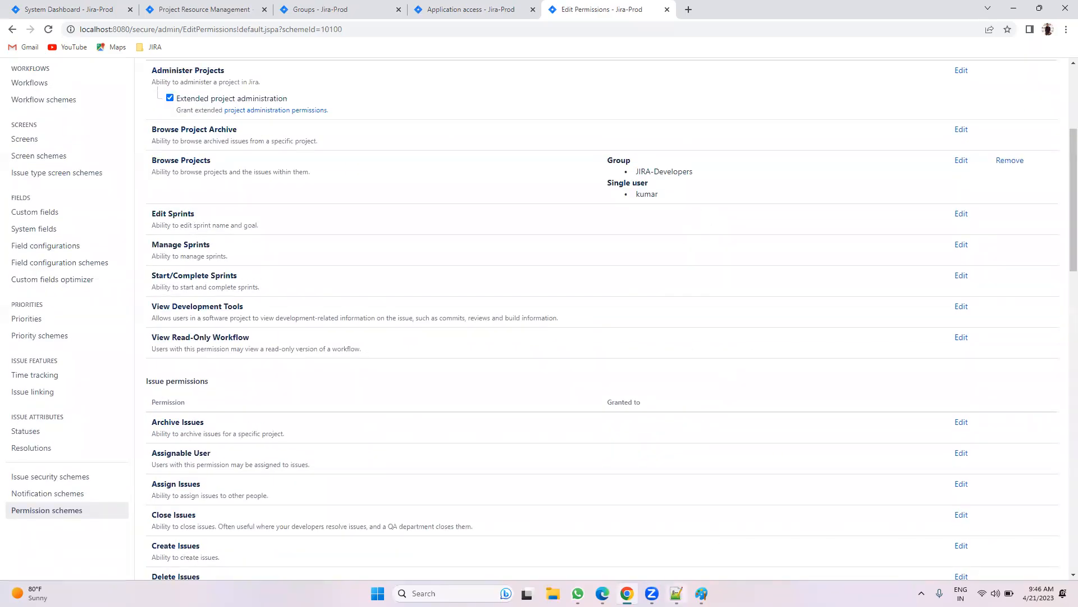
# Step: Add a '1 permission schama to all project' note two lines below line 40
pyautogui.moveTo(677, 593)
pyautogui.click(676, 537)
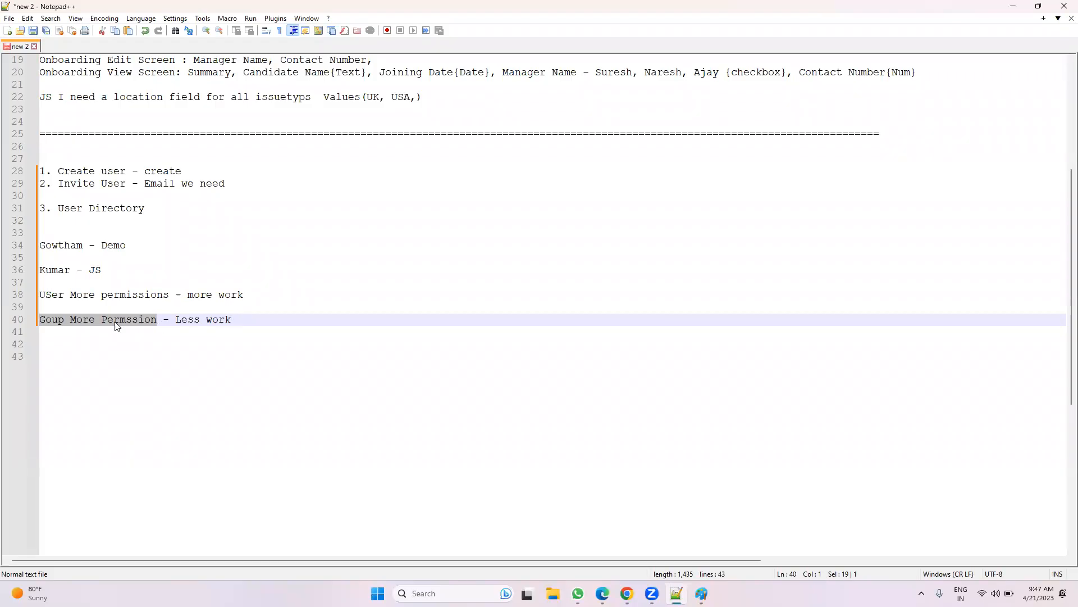
pyautogui.moveTo(627, 593)
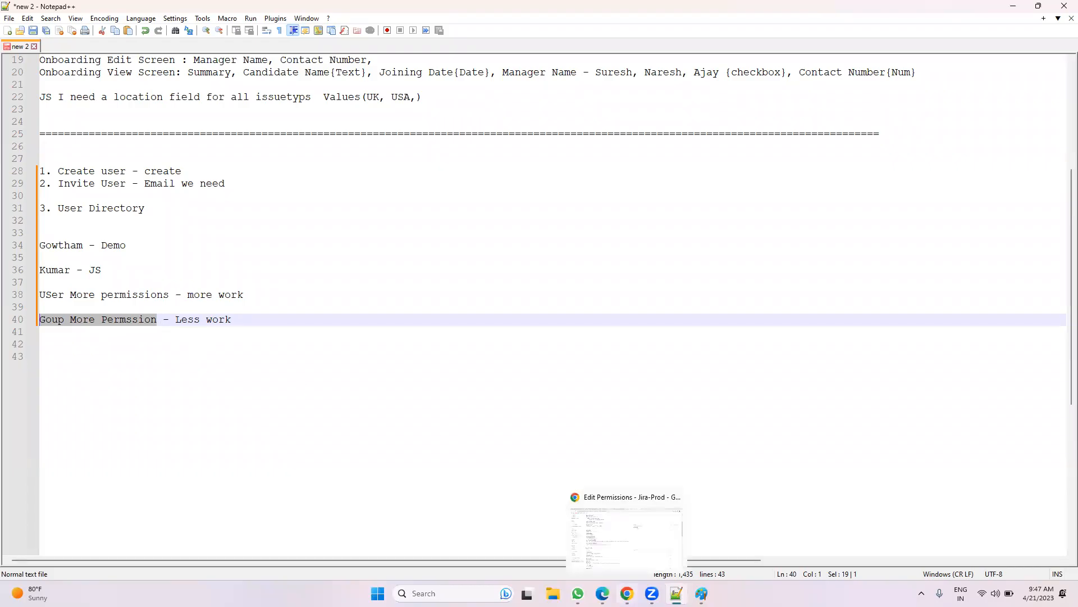
pyautogui.click(258, 327)
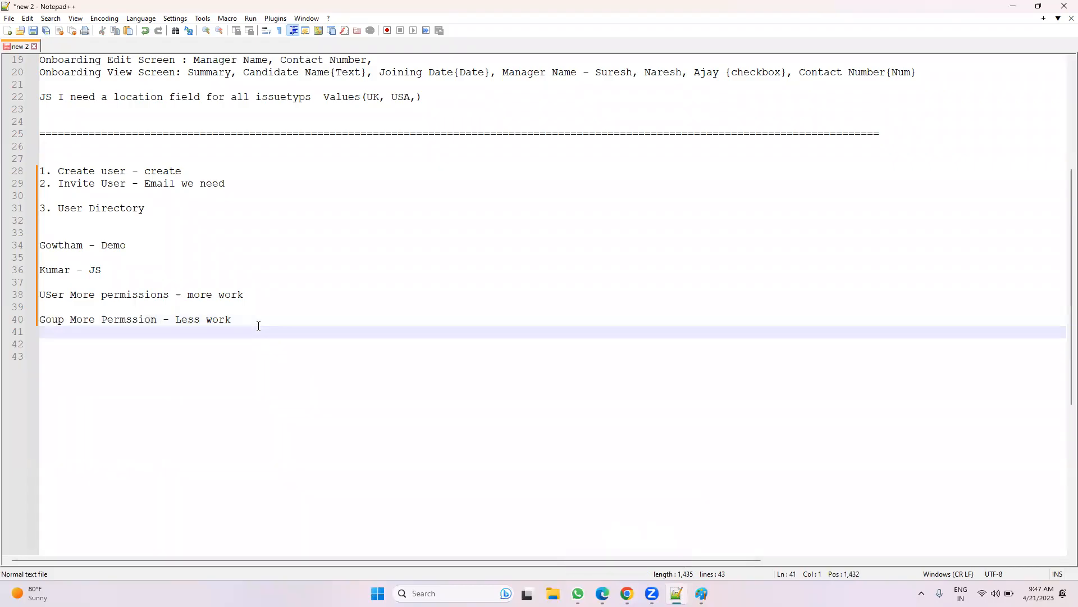
pyautogui.press('Return')
pyautogui.press('Return')
pyautogui.write('1 ')
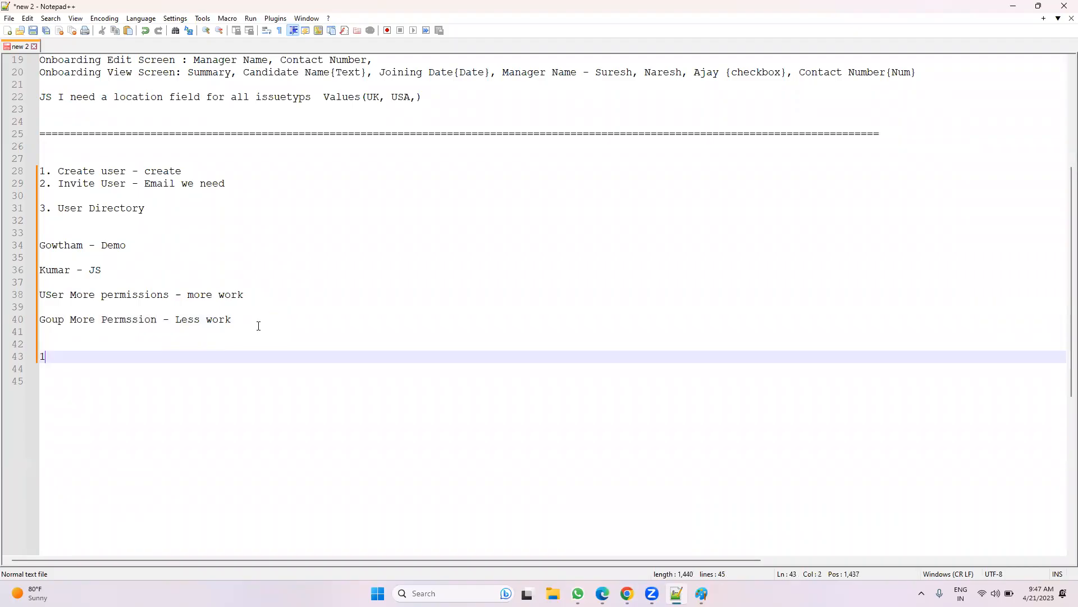
pyautogui.write('permis')
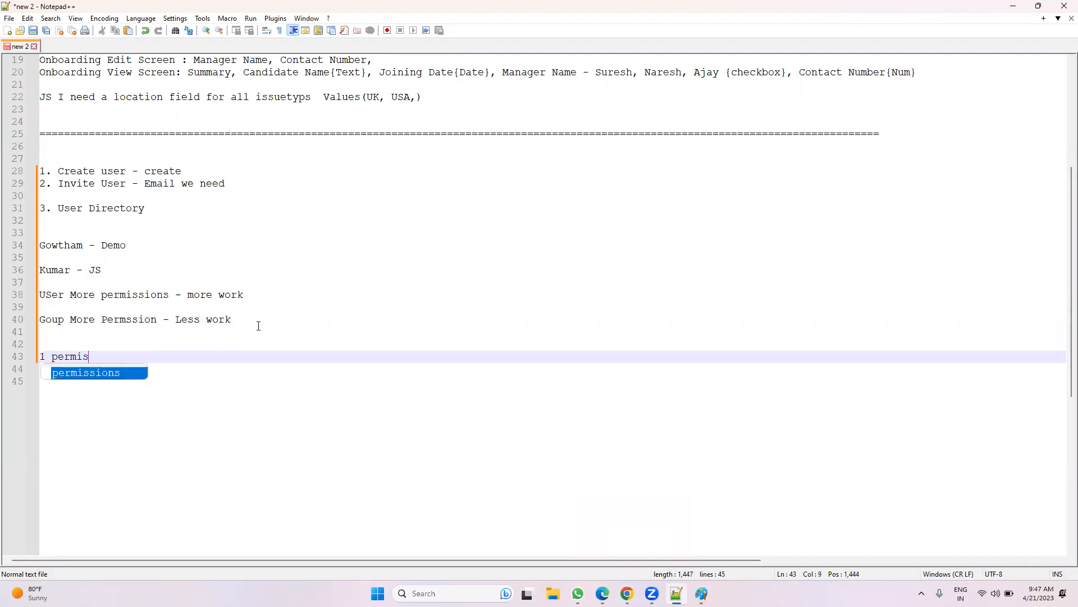
pyautogui.write('sion to all')
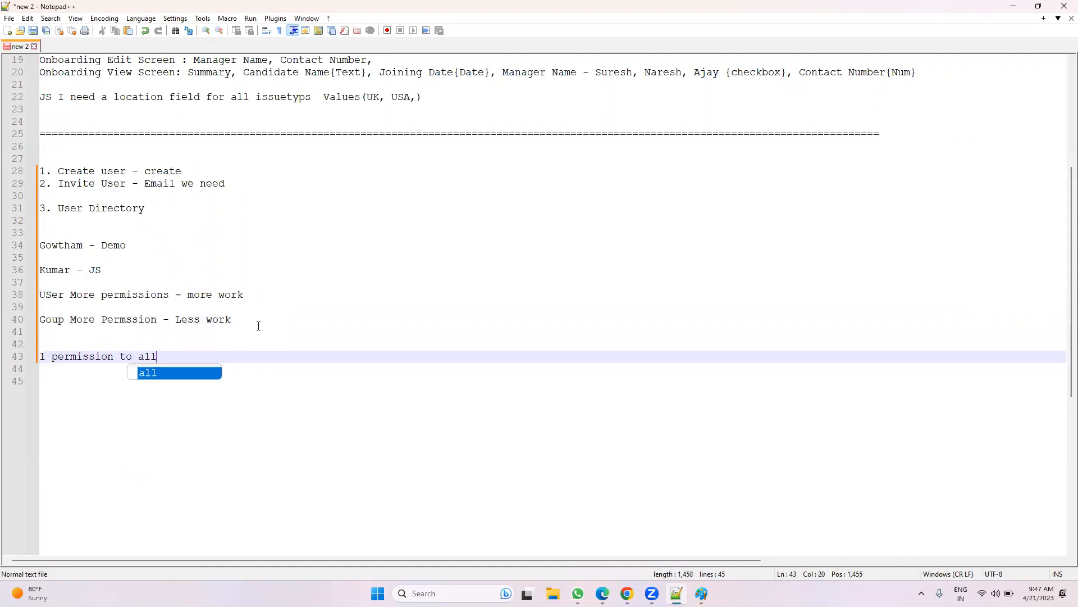
pyautogui.write(' proje')
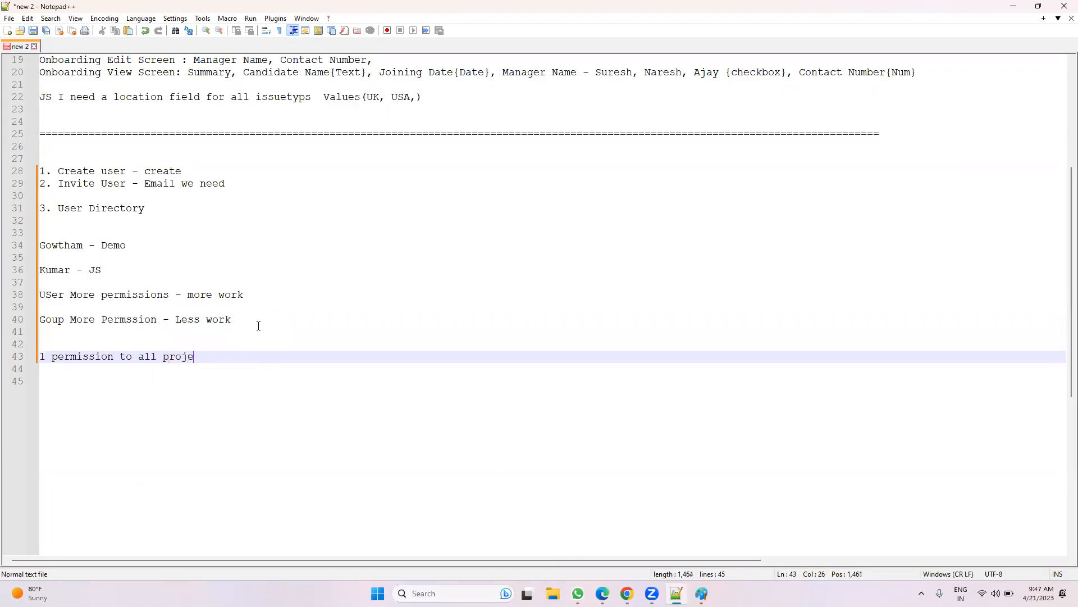
pyautogui.write('cts')
pyautogui.press('BackSpace')
pyautogui.write('schama')
pyautogui.click(626, 593)
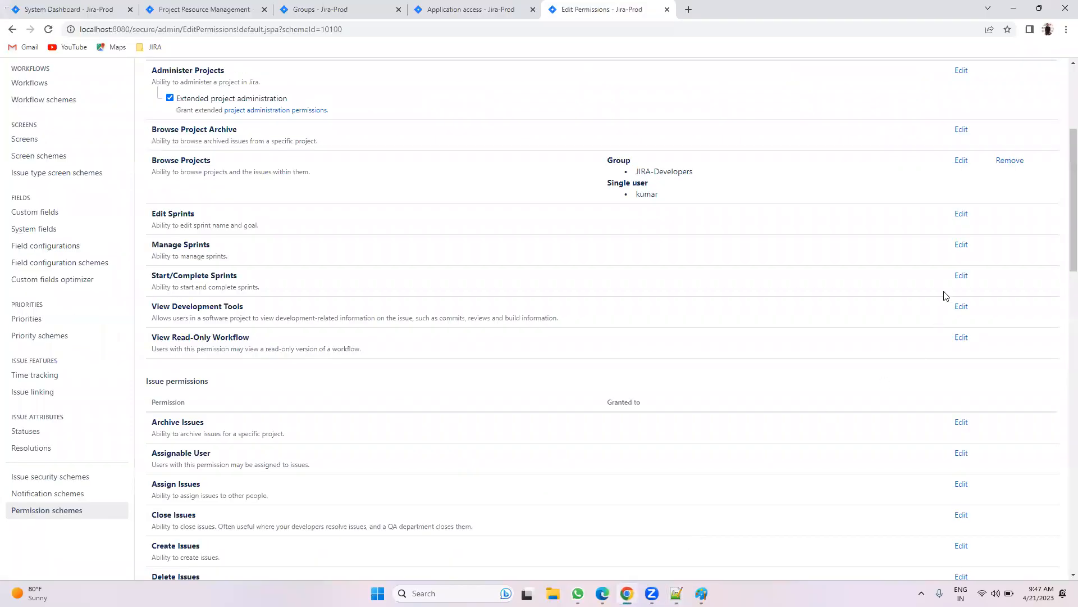
pyautogui.click(959, 159)
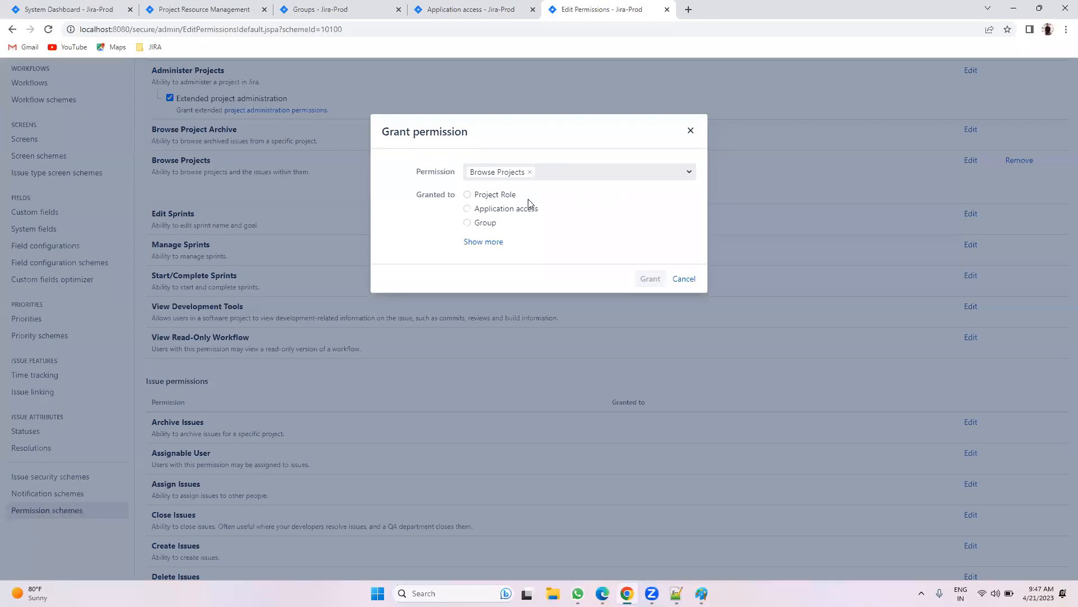
pyautogui.click(469, 240)
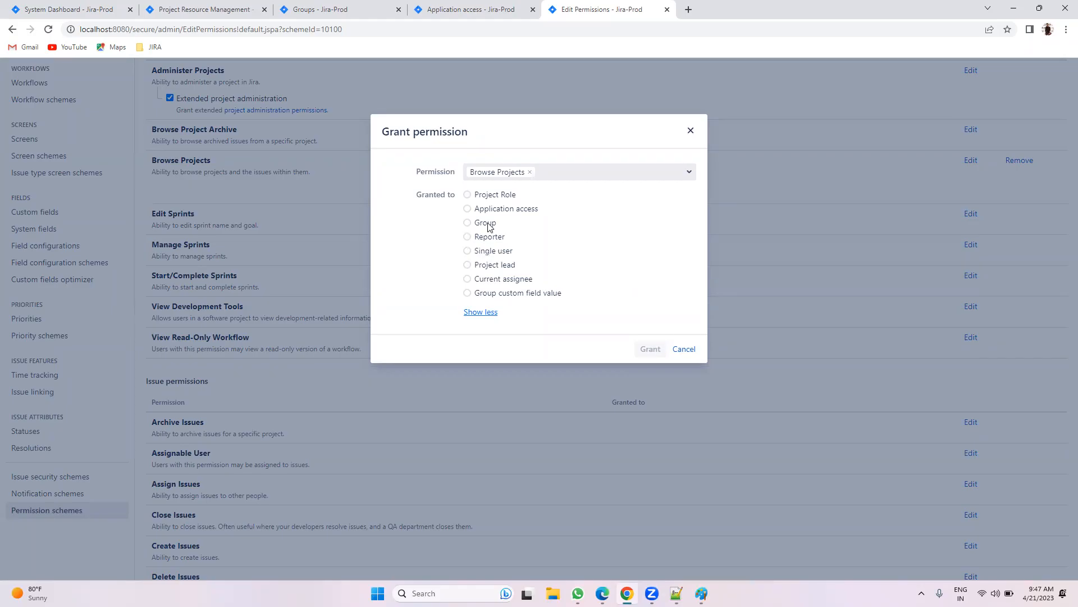
pyautogui.click(488, 241)
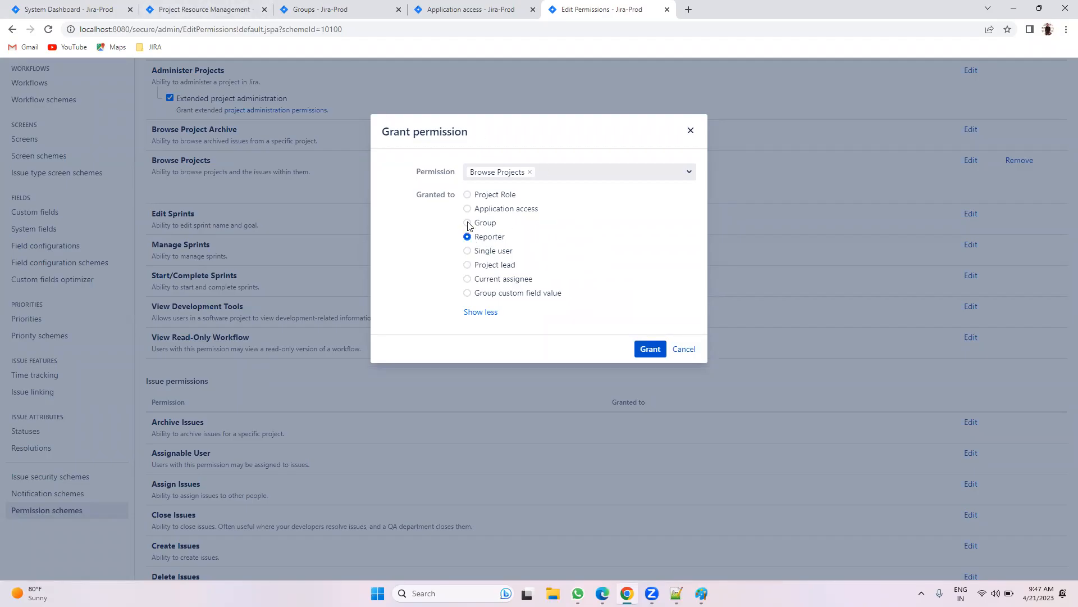
pyautogui.click(503, 209)
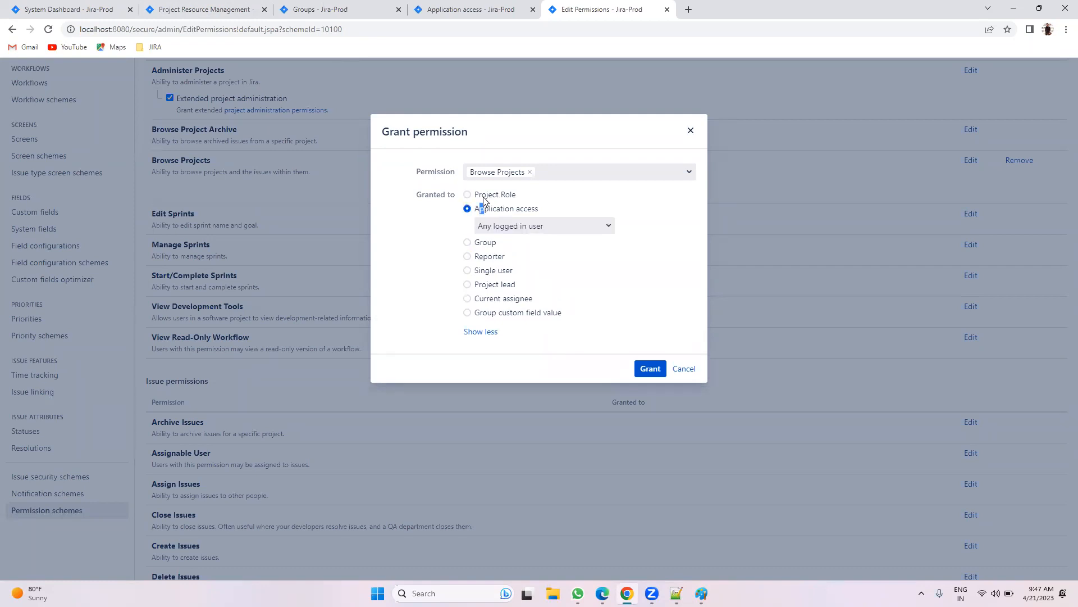
pyautogui.click(483, 196)
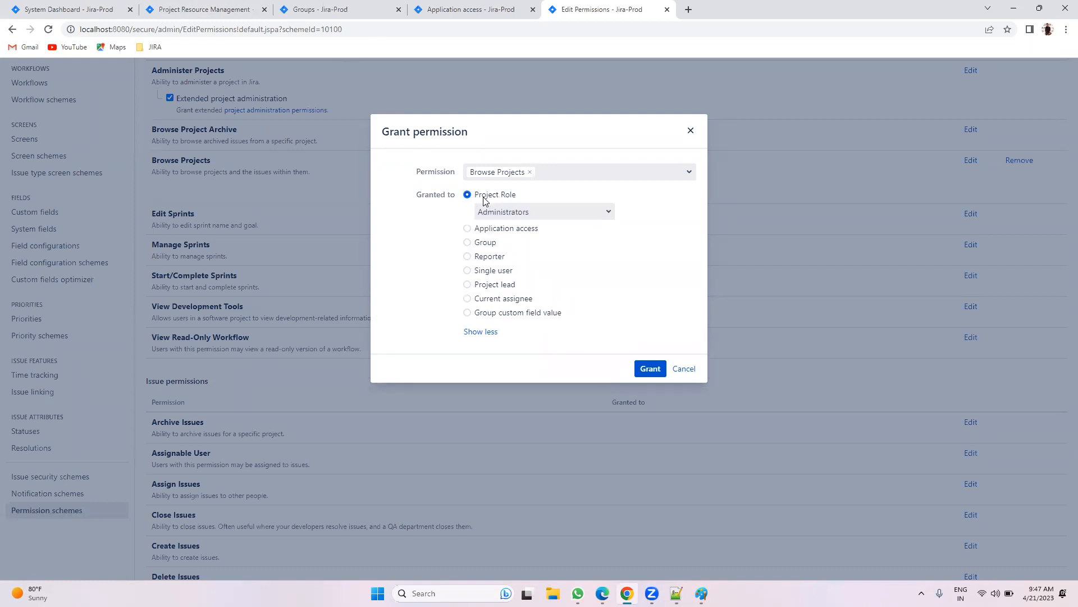
pyautogui.click(682, 371)
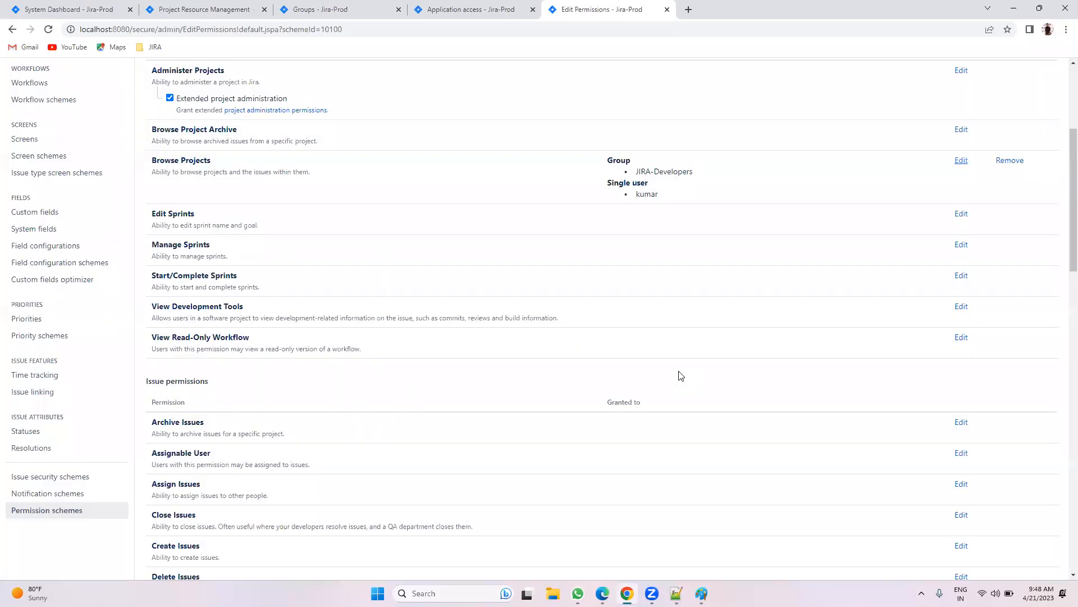
# Step: Remove the group and single-user grants from both Browse Projects and Edit Issues
pyautogui.click(1014, 163)
pyautogui.click(481, 186)
pyautogui.click(488, 201)
pyautogui.click(632, 267)
pyautogui.scroll(-4, 854, 344)
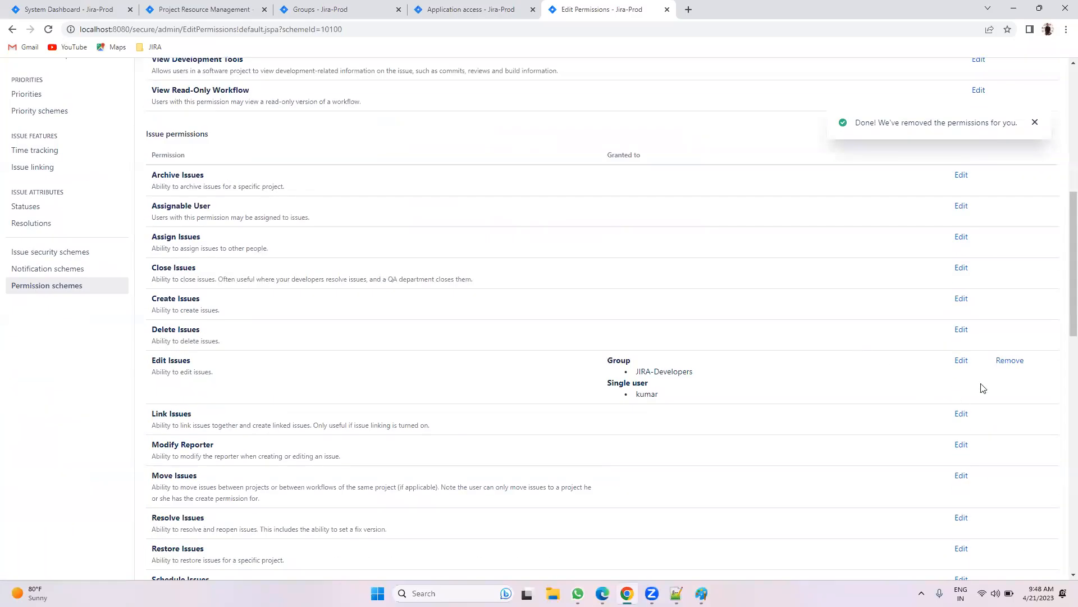
pyautogui.click(1010, 360)
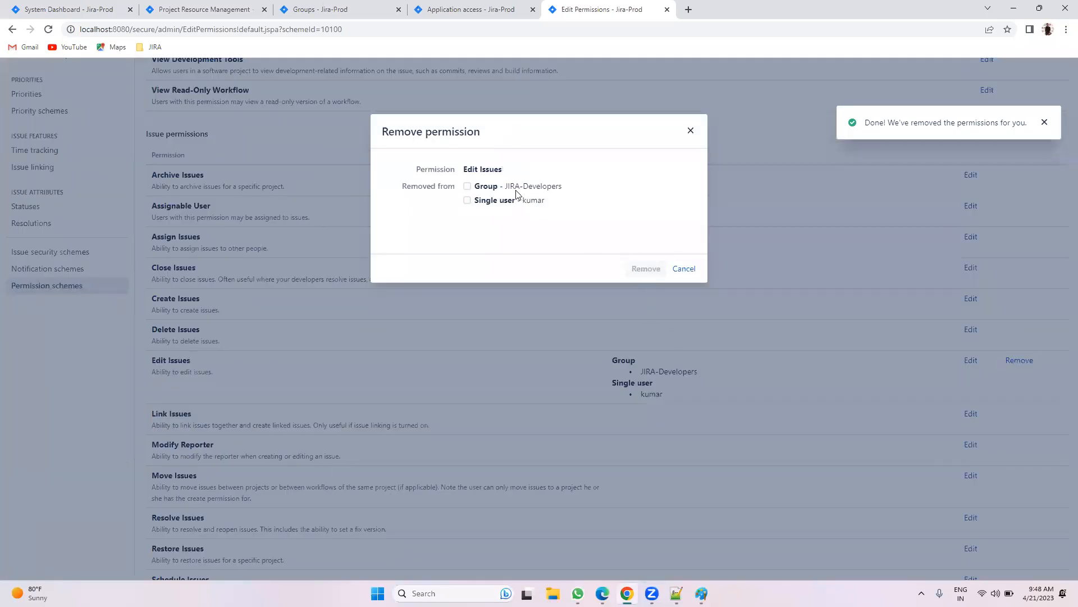
pyautogui.click(487, 185)
pyautogui.click(494, 200)
pyautogui.click(644, 268)
# Step: Grant Browse Projects to the Administrators project role and highlight the new grant
pyautogui.scroll(-12, 835, 366)
pyautogui.scroll(13, 837, 366)
pyautogui.scroll(4, 839, 368)
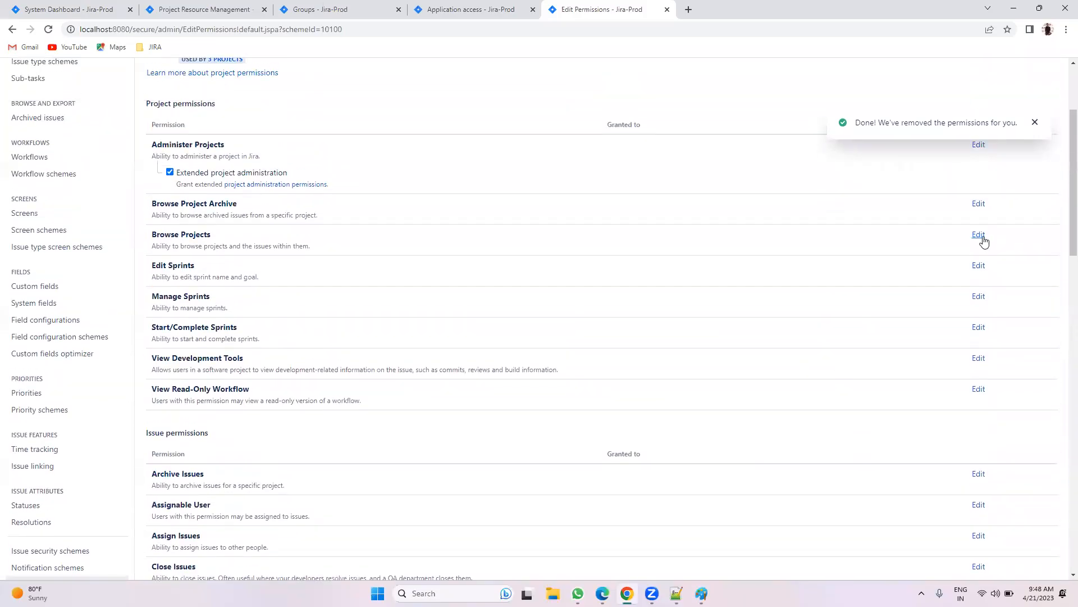
pyautogui.click(979, 235)
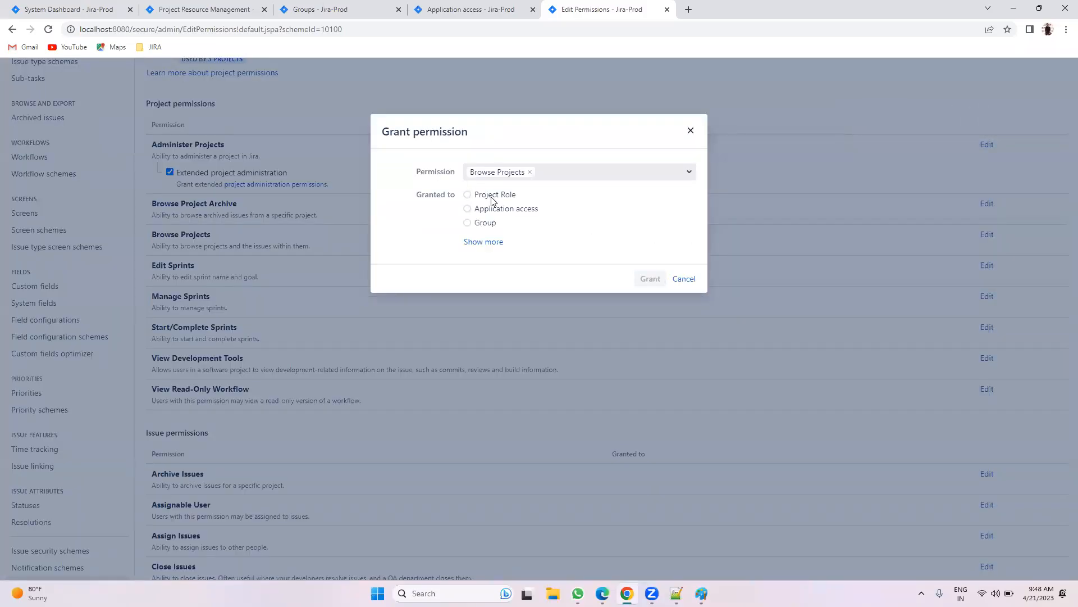
pyautogui.click(484, 242)
pyautogui.click(492, 197)
pyautogui.click(516, 212)
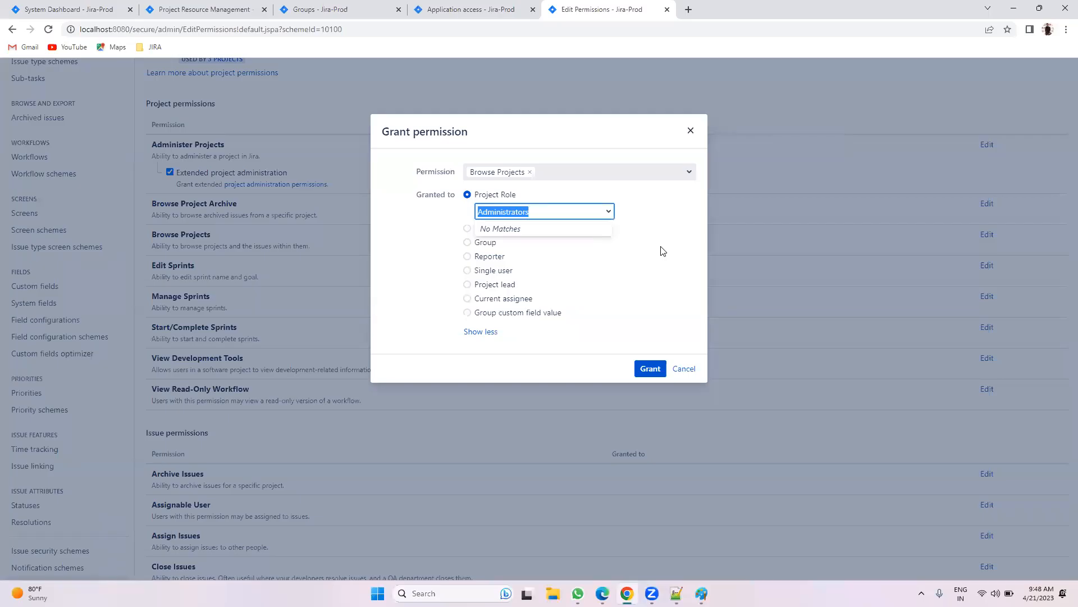
pyautogui.click(650, 368)
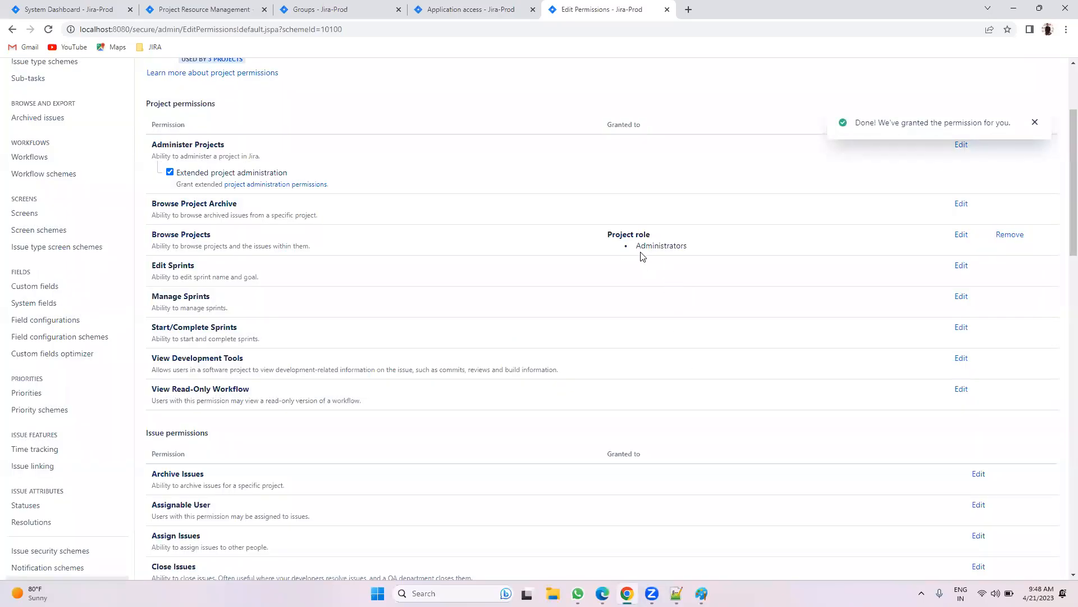
pyautogui.moveTo(695, 250); pyautogui.dragTo(603, 235)
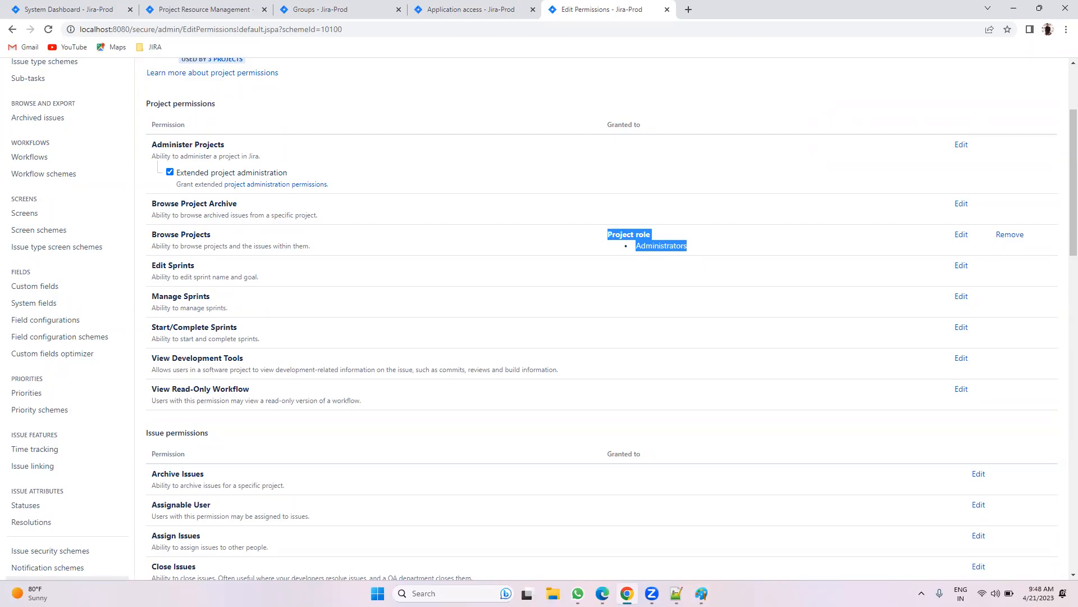
pyautogui.click(602, 593)
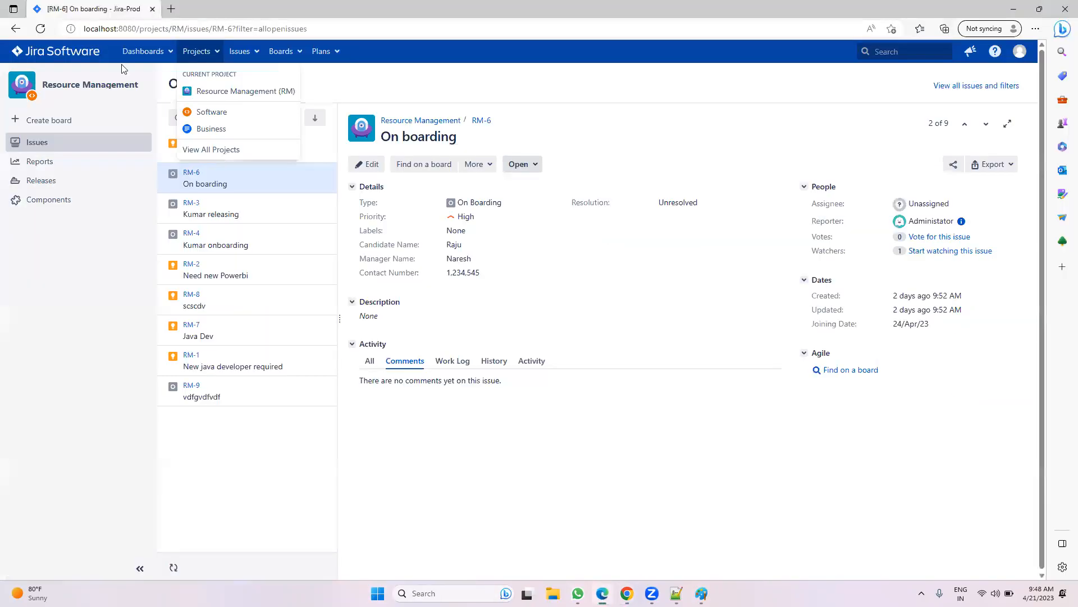
# Step: Reload RM-6 as the test user to get 'You can't view this issue', then open the dashboard
pyautogui.click(41, 29)
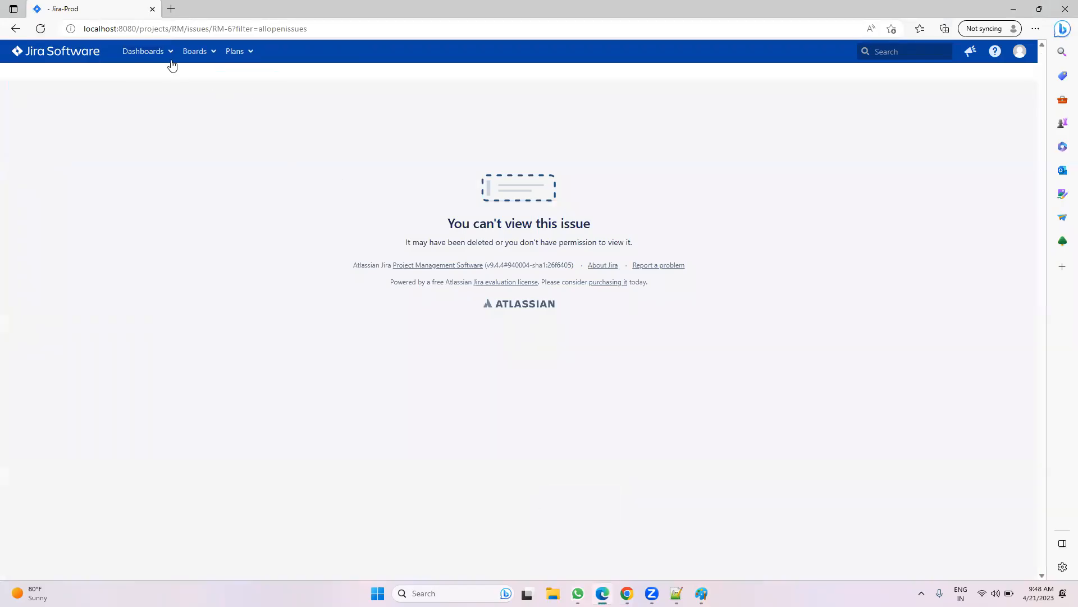
pyautogui.click(70, 52)
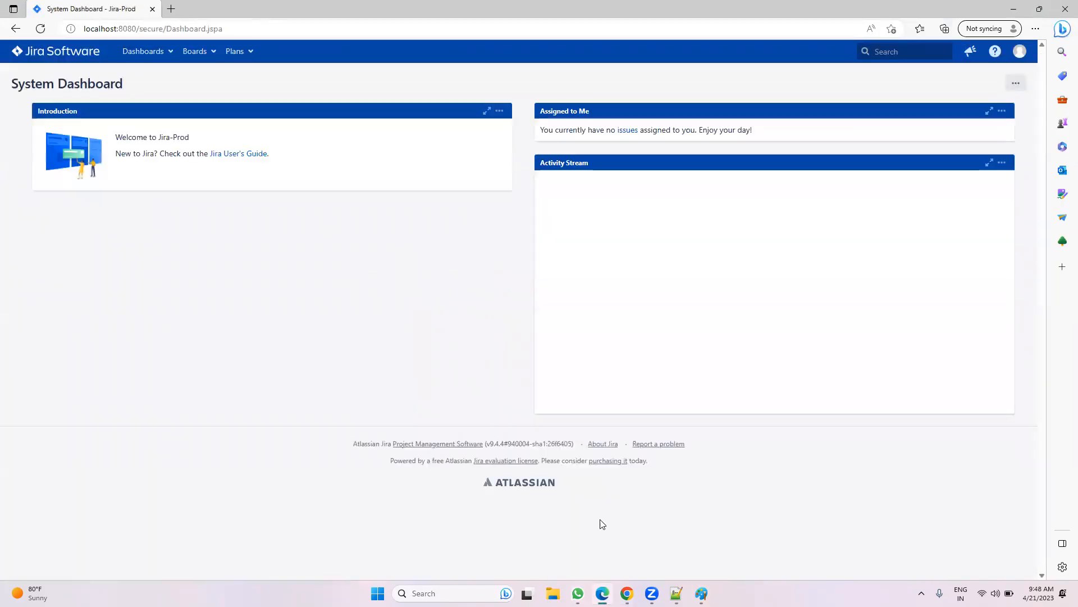
# Step: Reload the admin's System Dashboard and view all projects via Projects > View All Projects
pyautogui.click(628, 593)
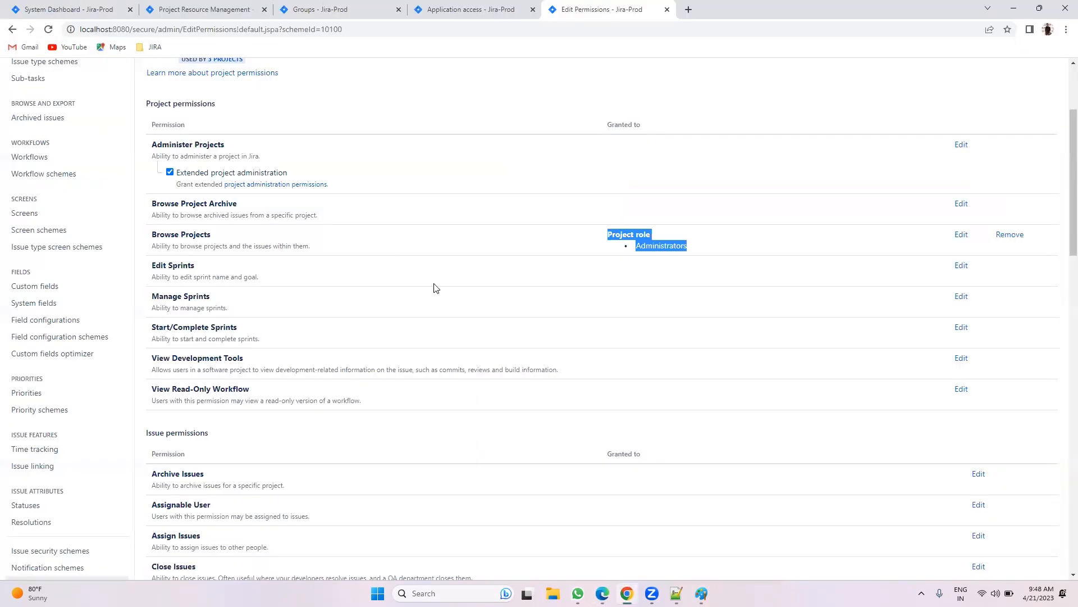
pyautogui.click(64, 11)
pyautogui.click(48, 29)
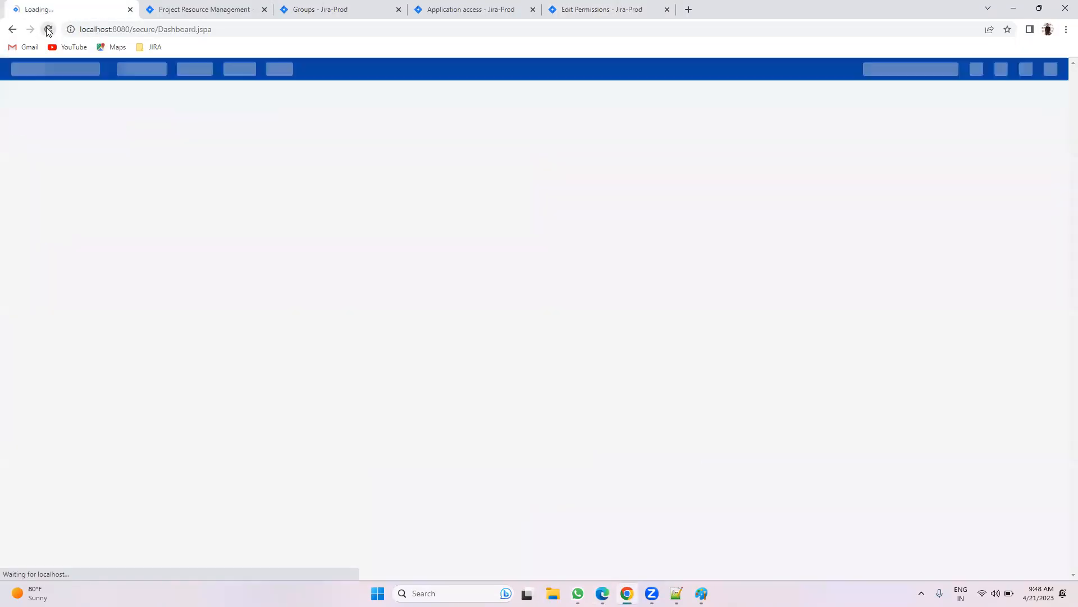
pyautogui.click(197, 92)
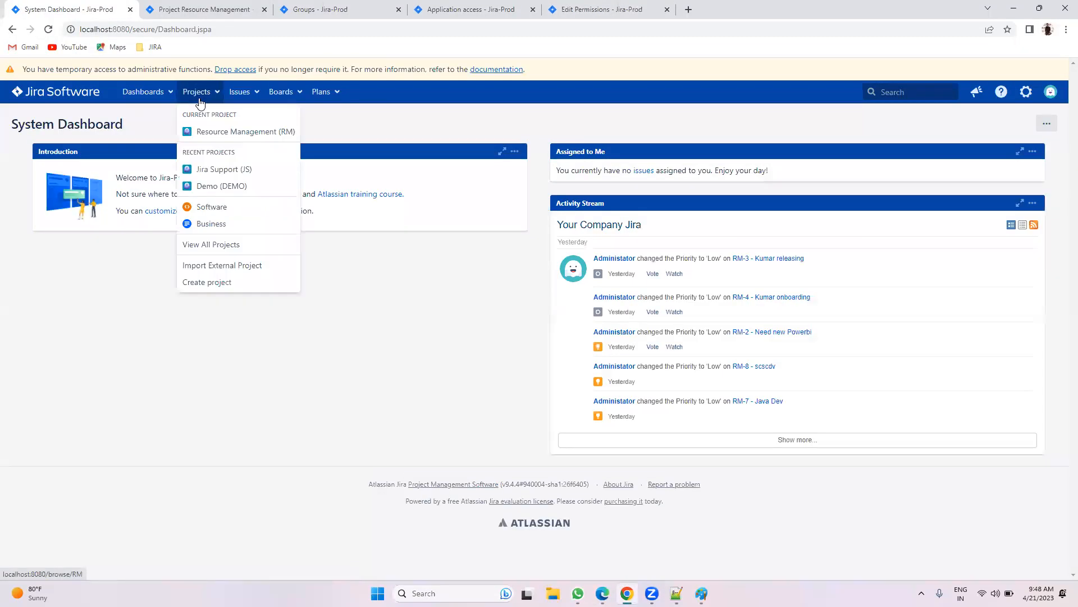
pyautogui.click(211, 244)
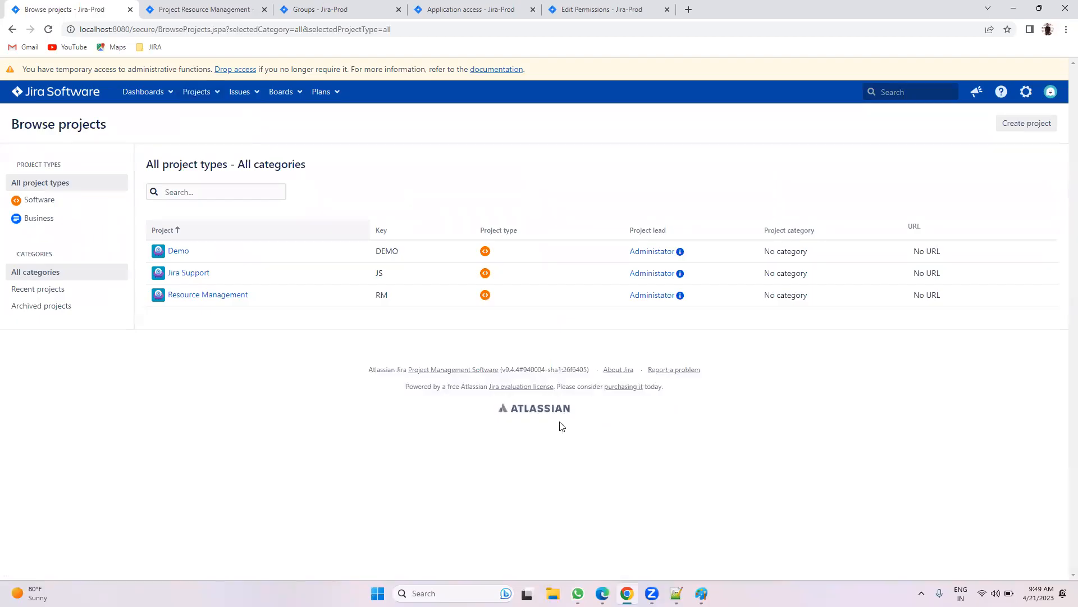
# Step: Open the Demo project from the full project list
pyautogui.click(599, 9)
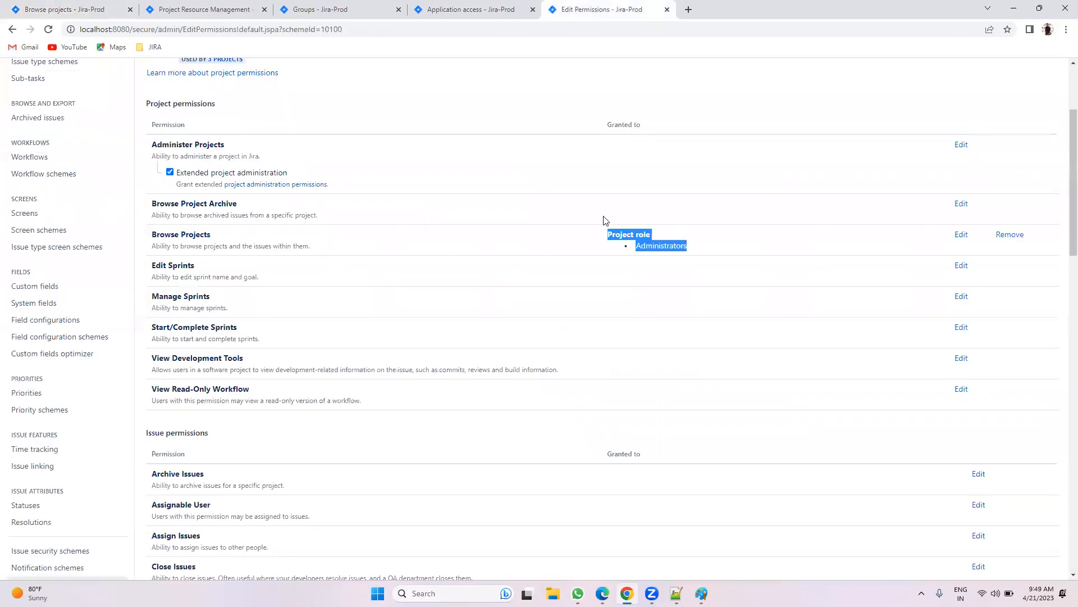
pyautogui.click(647, 235)
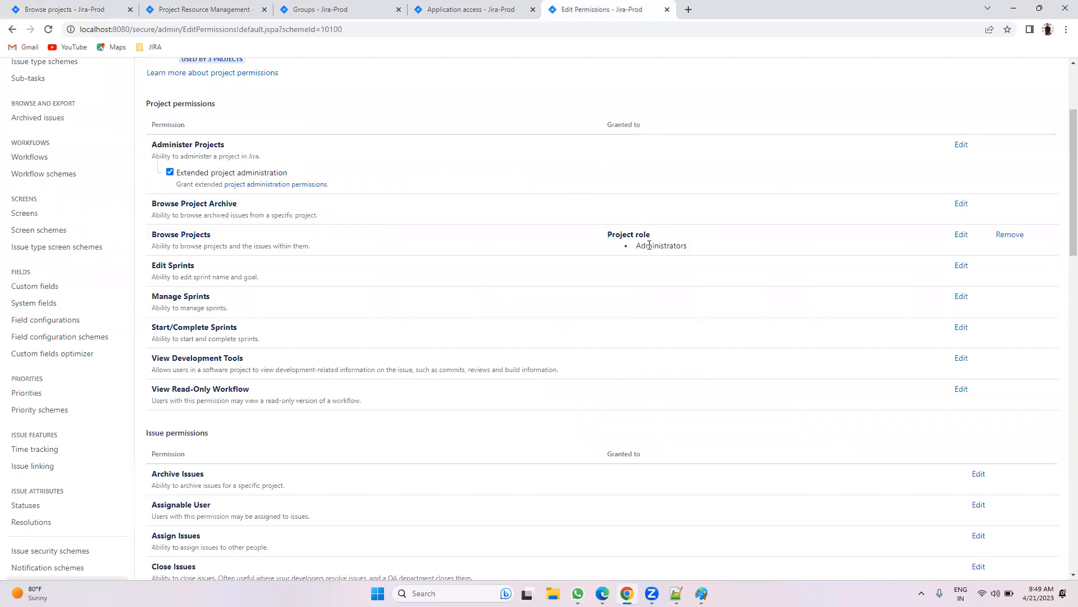
pyautogui.click(87, 9)
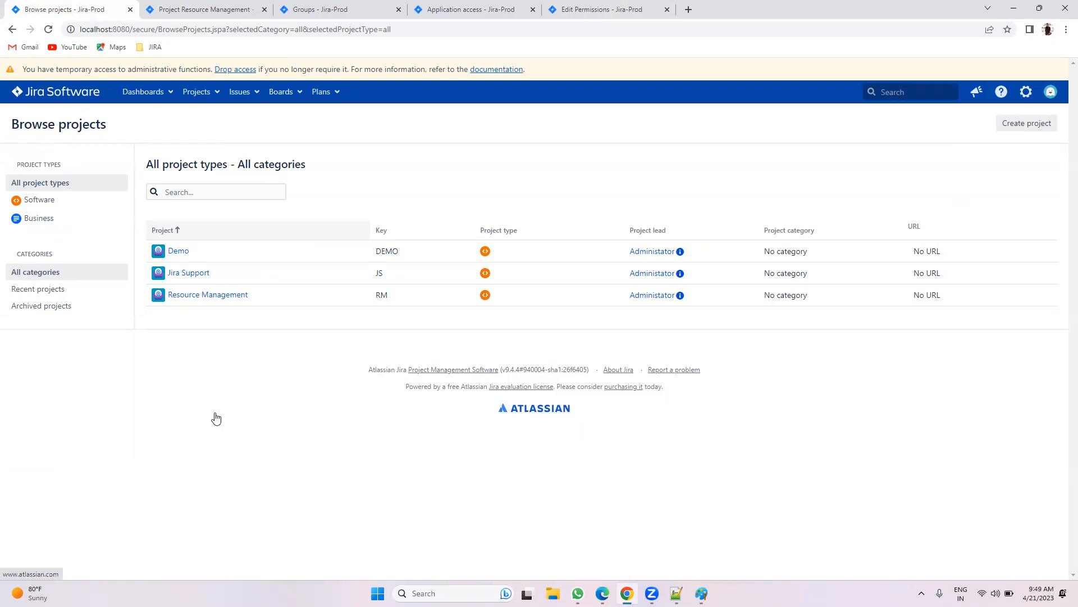
pyautogui.click(178, 252)
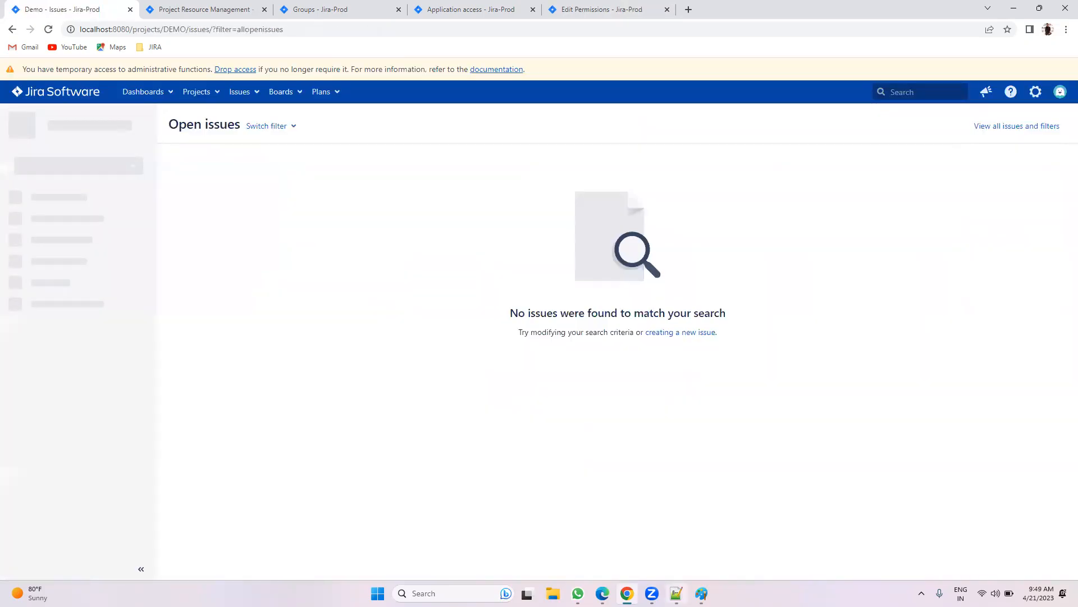
pyautogui.click(676, 593)
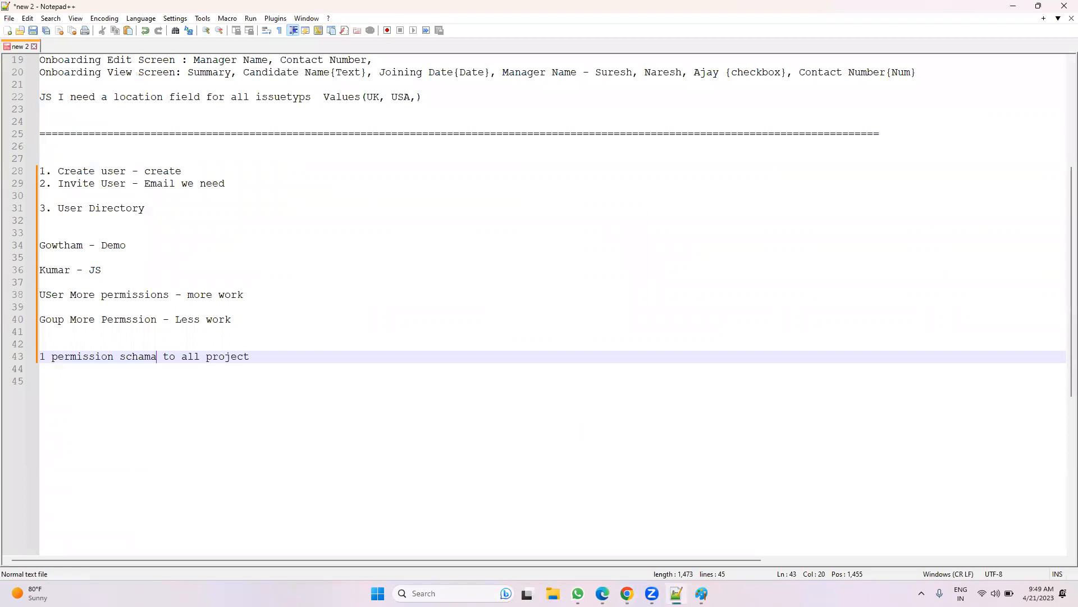
pyautogui.hotkey('alt', 'Tab')
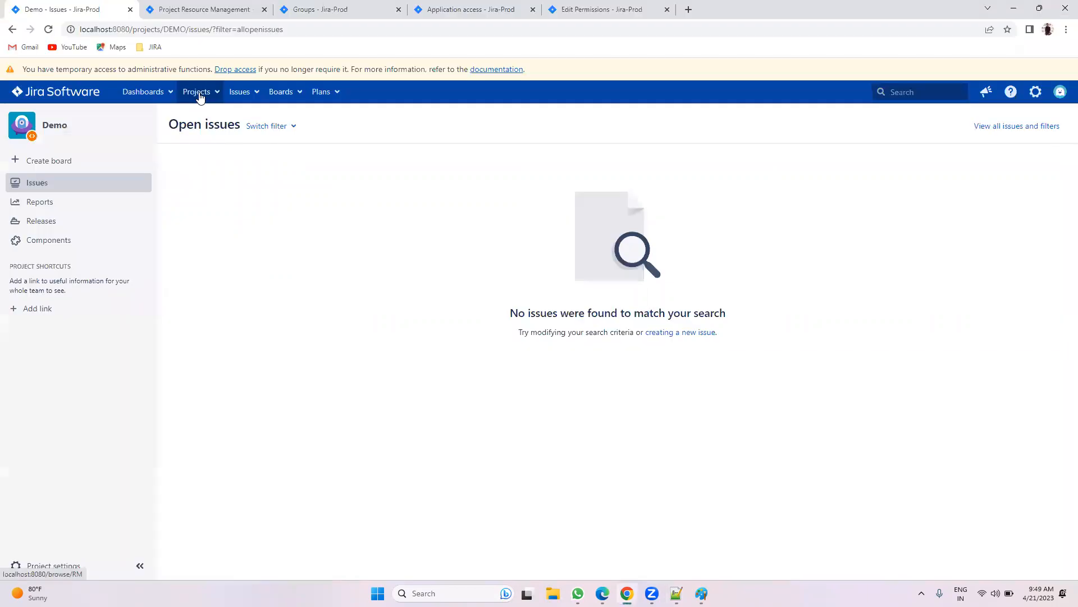
# Step: Open the Demo project's settings in a new tab and highlight the Roles section
pyautogui.click(201, 94)
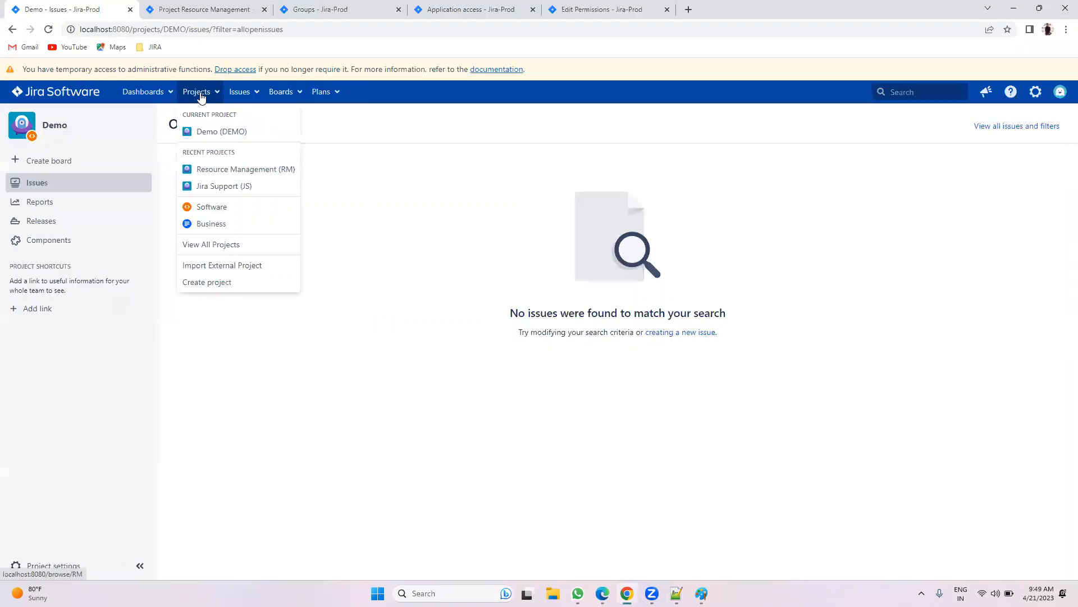
pyautogui.click(124, 396)
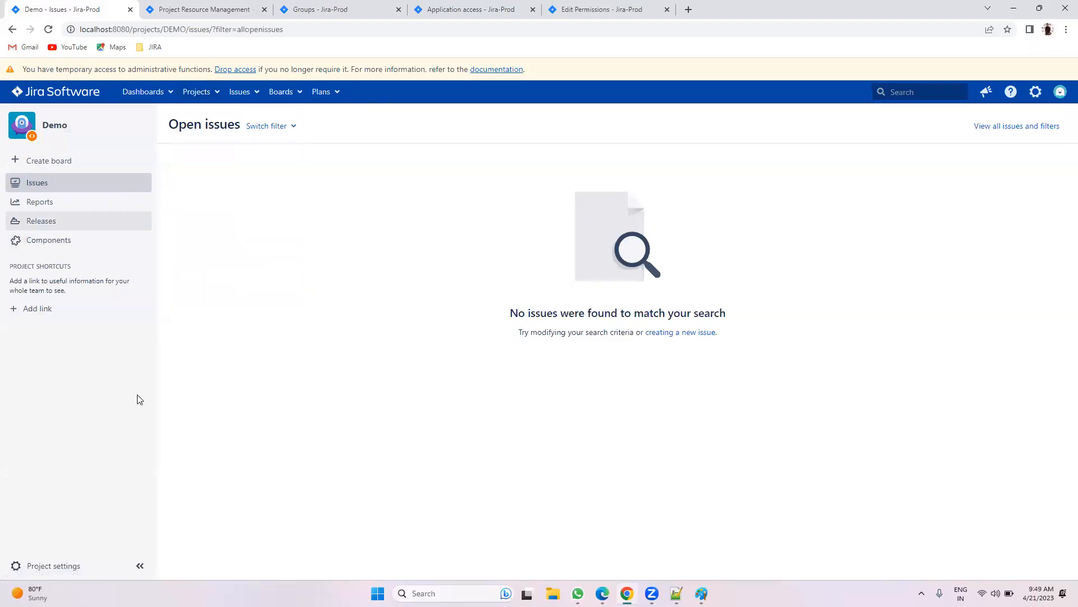
pyautogui.middleClick(53, 566)
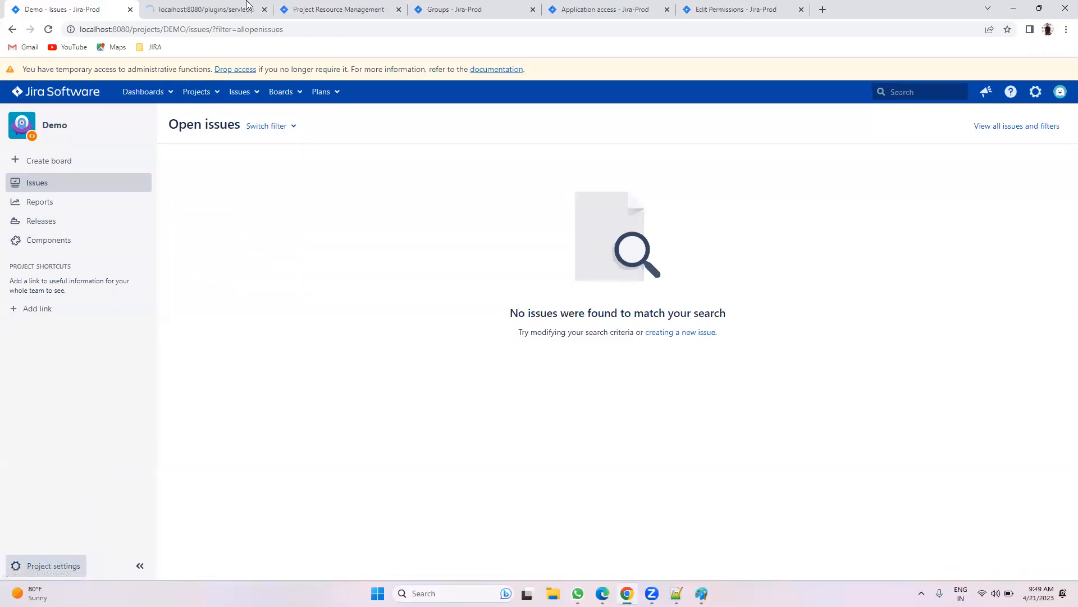
pyautogui.click(249, 6)
pyautogui.scroll(-5, 818, 301)
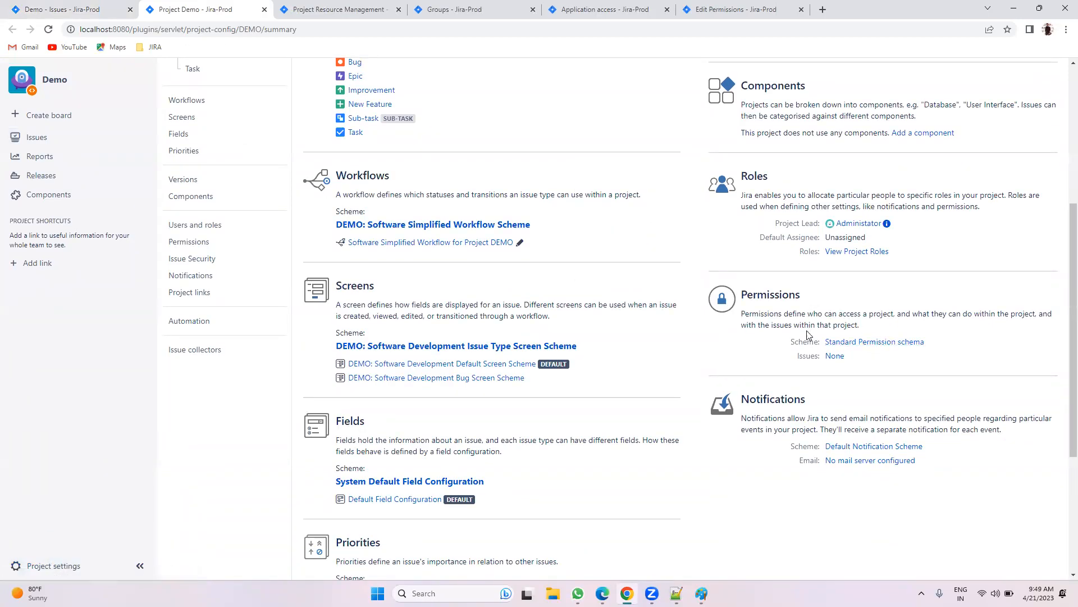
pyautogui.moveTo(742, 179); pyautogui.dragTo(778, 181)
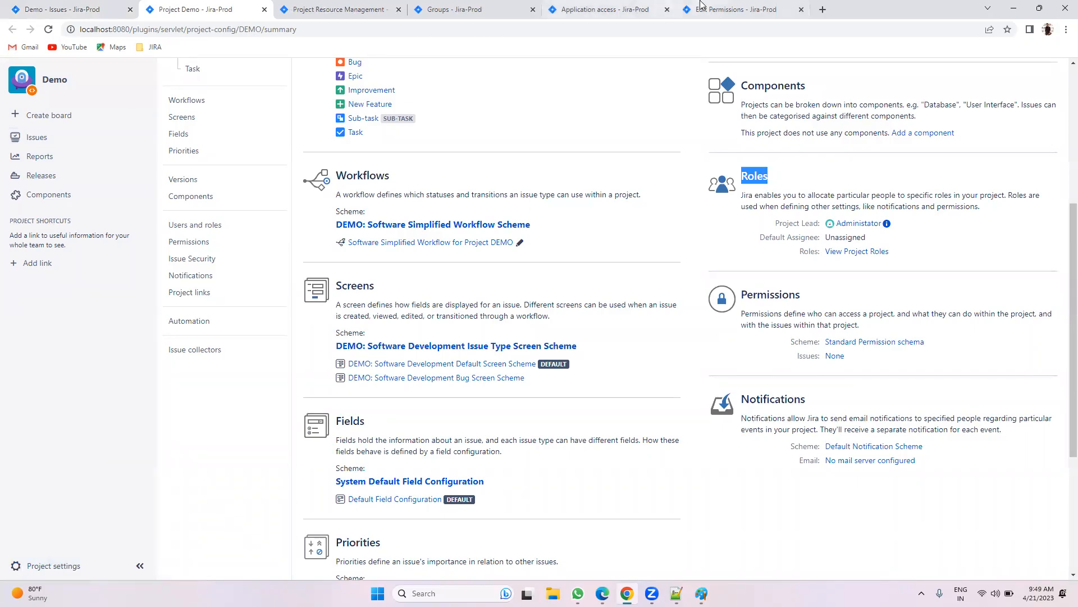
# Step: Highlight the Project role grant on Browse Projects, then open Demo's Users and roles page
pyautogui.click(735, 9)
pyautogui.moveTo(608, 235); pyautogui.dragTo(652, 232)
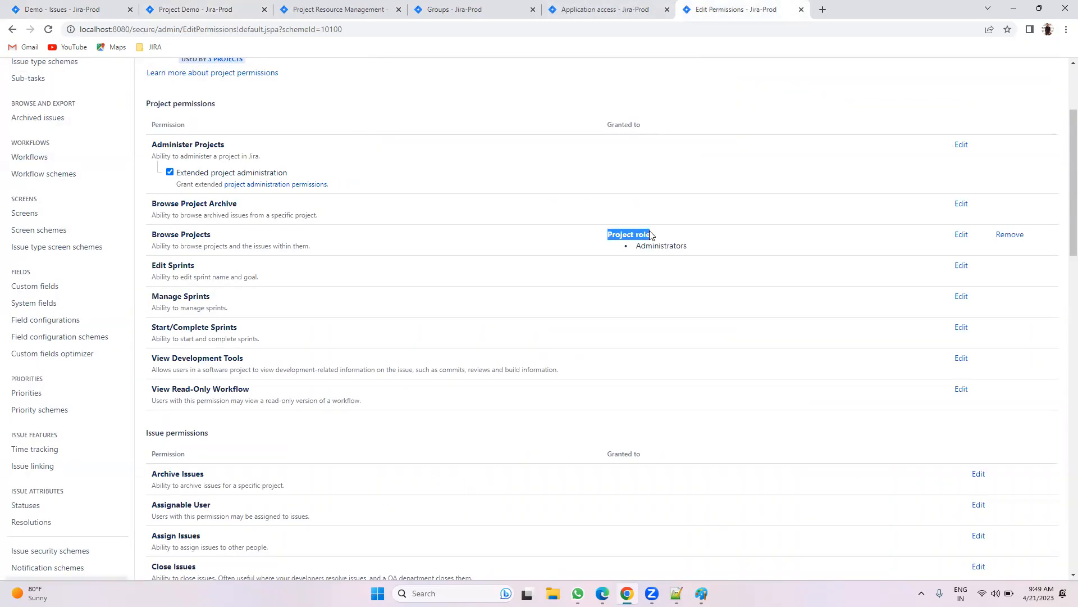
pyautogui.click(161, 8)
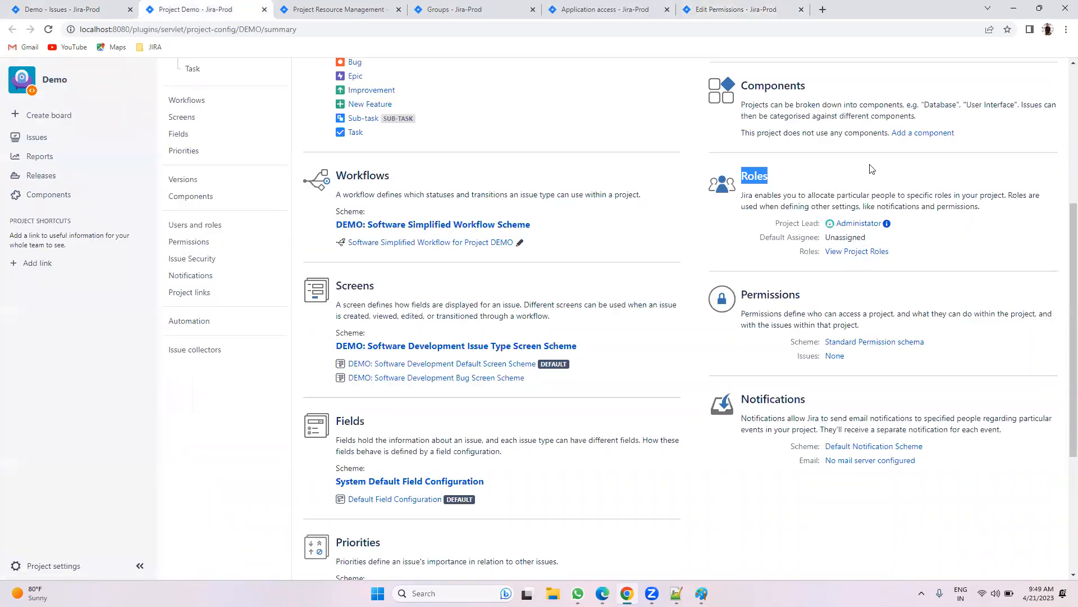
pyautogui.click(870, 169)
pyautogui.click(853, 254)
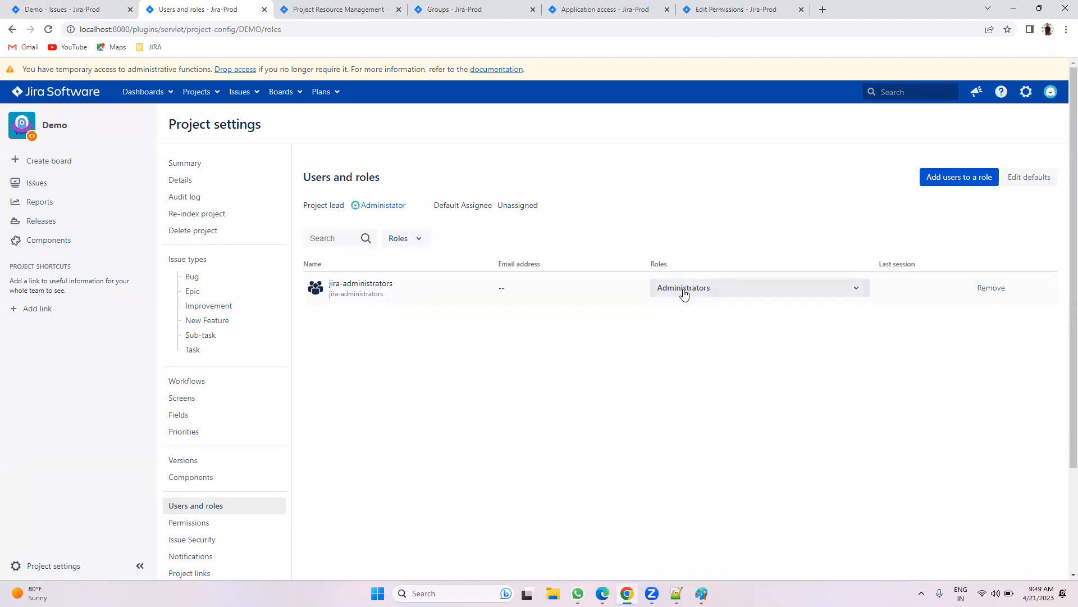
# Step: Mark Browse Projects and its Administrators role grant in the permission scheme
pyautogui.click(752, 9)
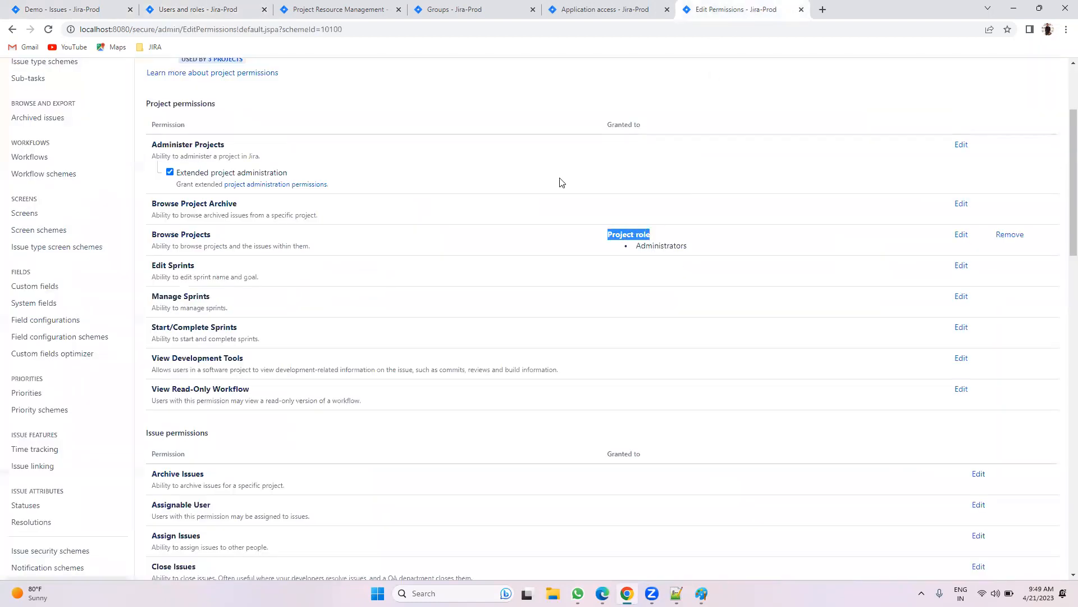
pyautogui.click(182, 8)
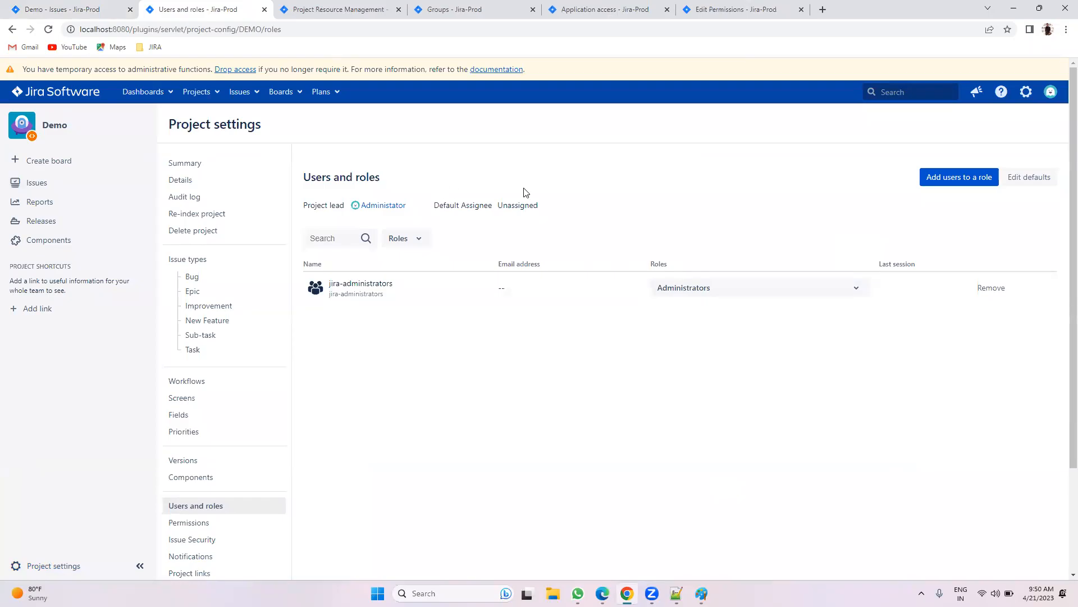
pyautogui.click(722, 10)
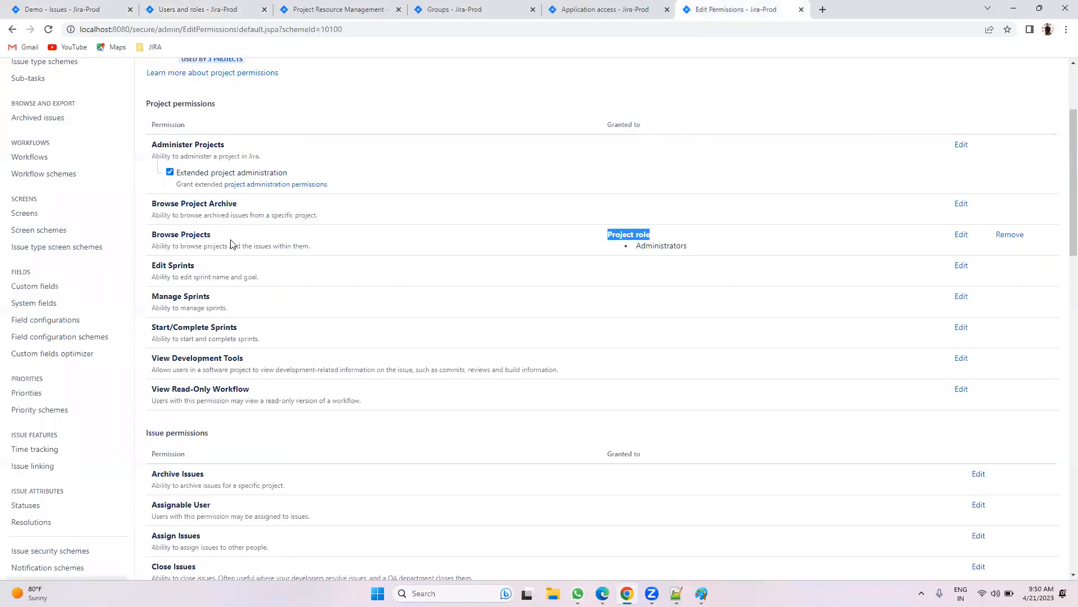
pyautogui.moveTo(211, 234); pyautogui.dragTo(152, 235)
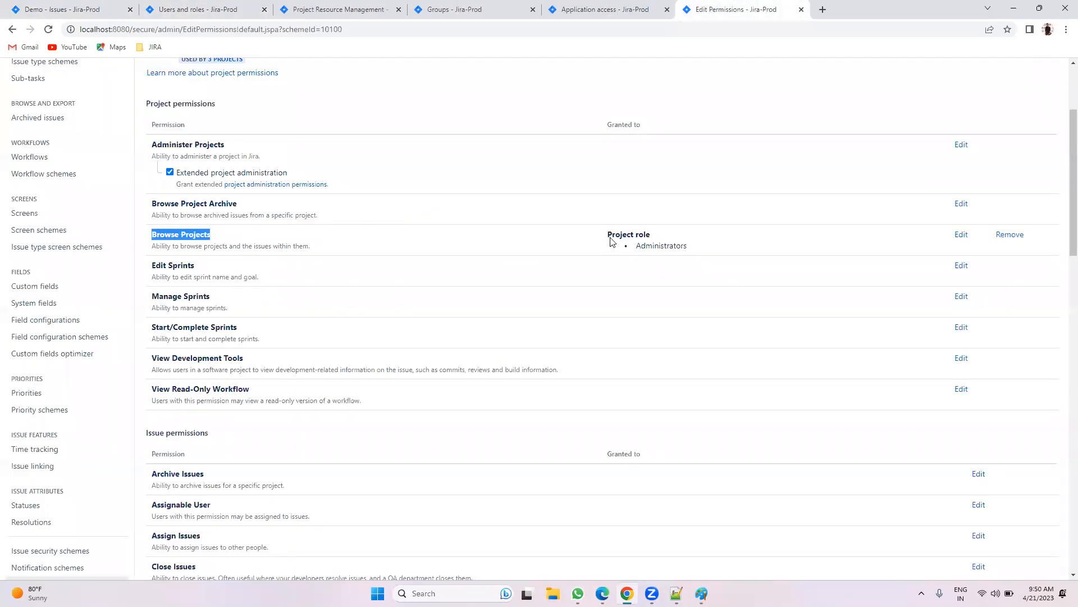
pyautogui.moveTo(635, 246); pyautogui.dragTo(702, 250)
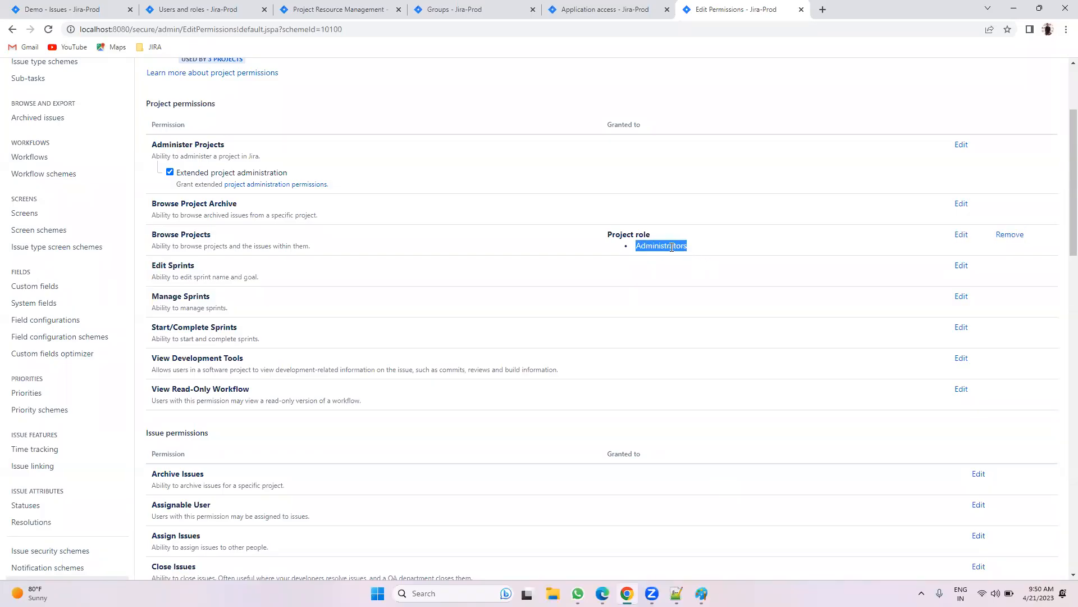
pyautogui.click(216, 9)
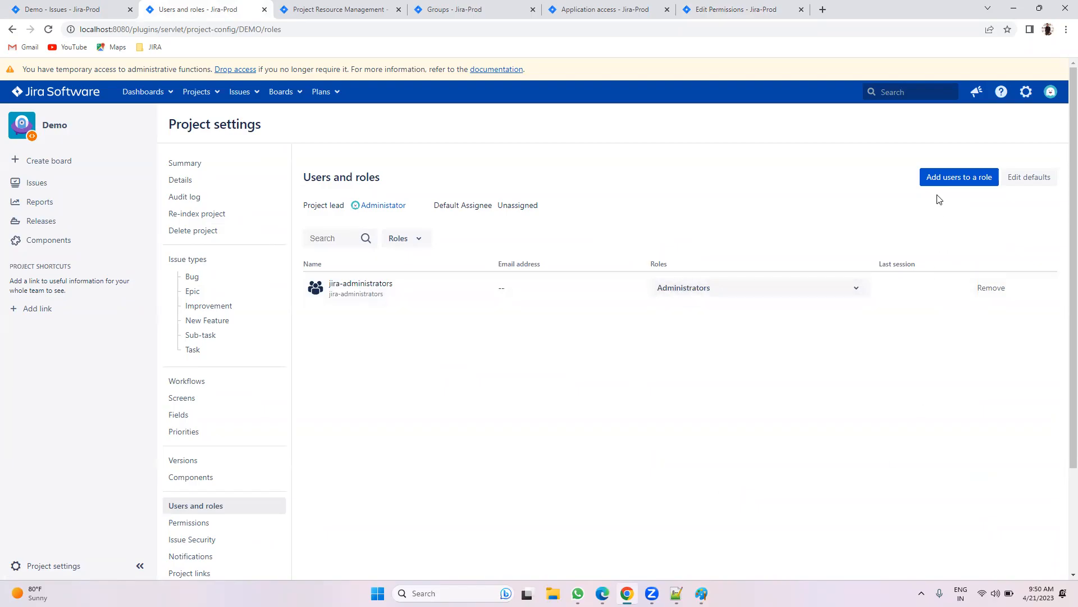
# Step: Search for the new user and add them to the Demo project's Administrators role
pyautogui.click(942, 179)
pyautogui.click(477, 160)
pyautogui.write('gow')
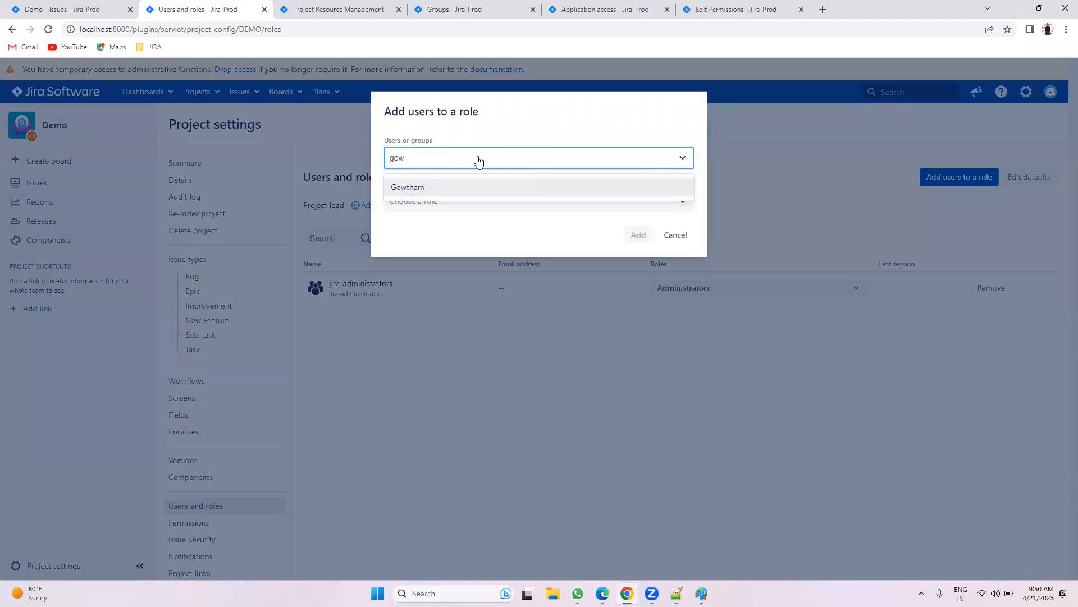
pyautogui.click(449, 186)
pyautogui.click(450, 201)
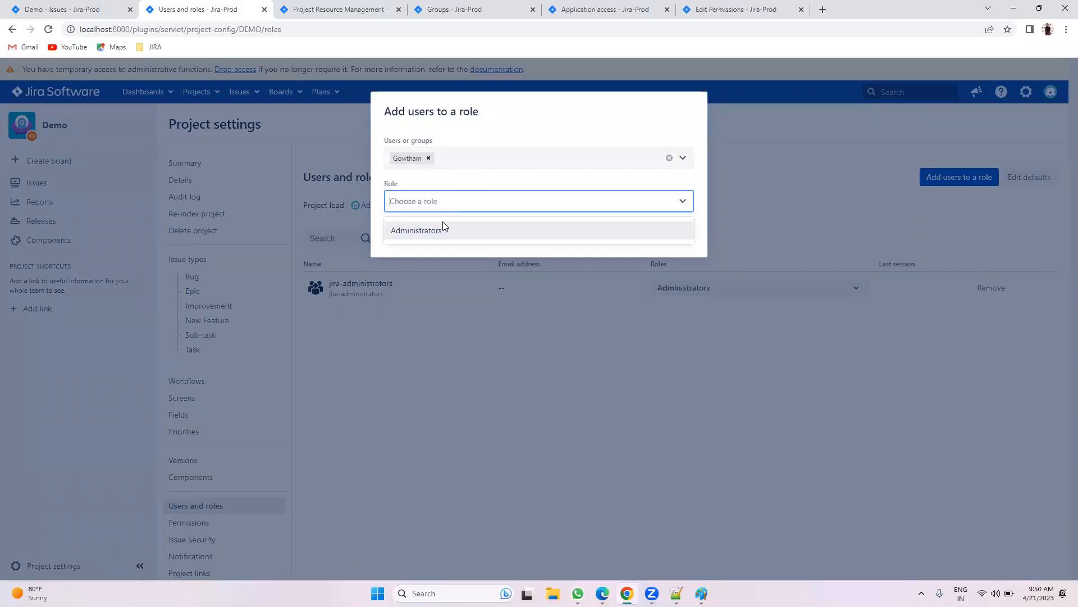
pyautogui.click(442, 230)
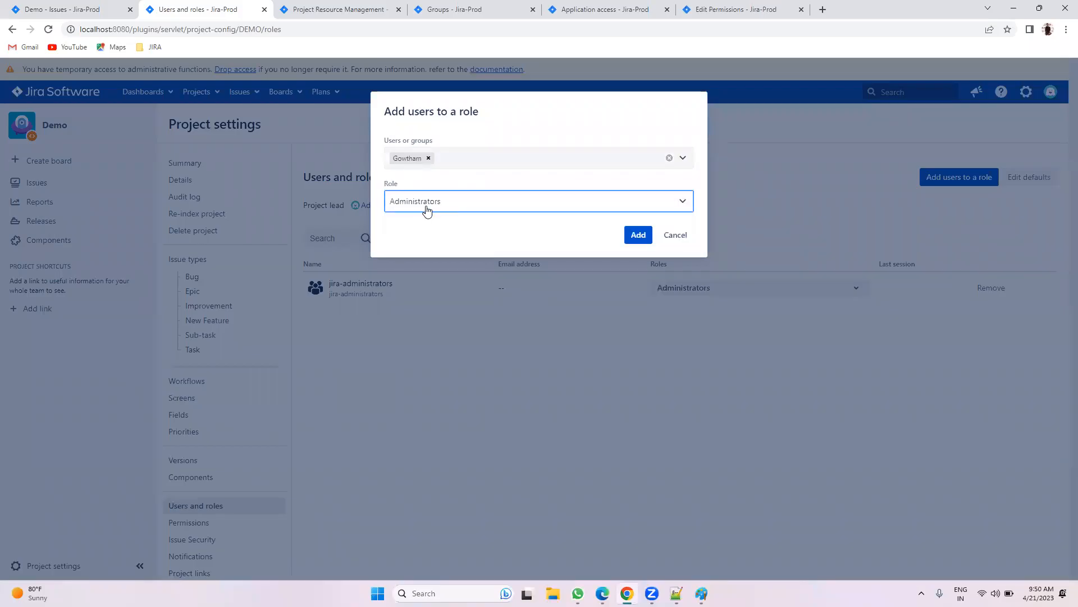
pyautogui.click(639, 234)
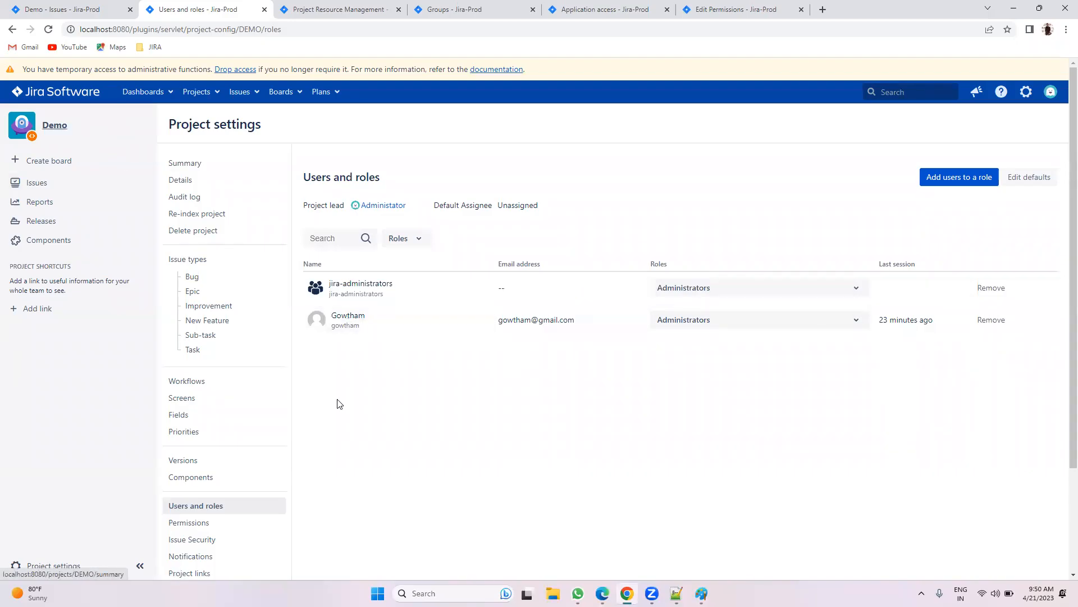
# Step: In Edge, log out and sign back in with the new user's username and password
pyautogui.hotkey('alt', 'Tab')
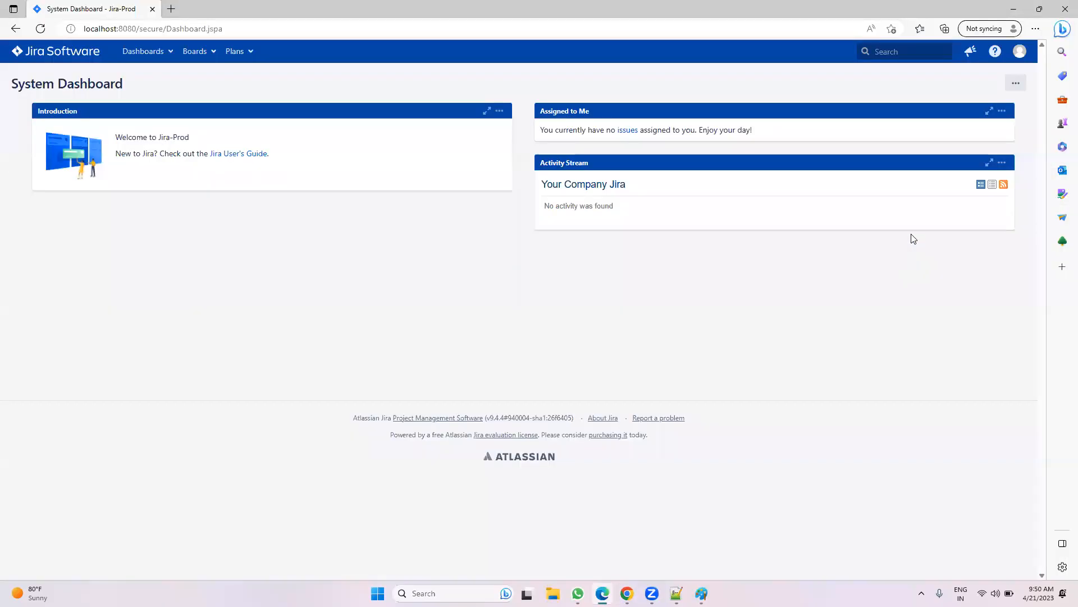
pyautogui.click(1013, 55)
pyautogui.click(974, 181)
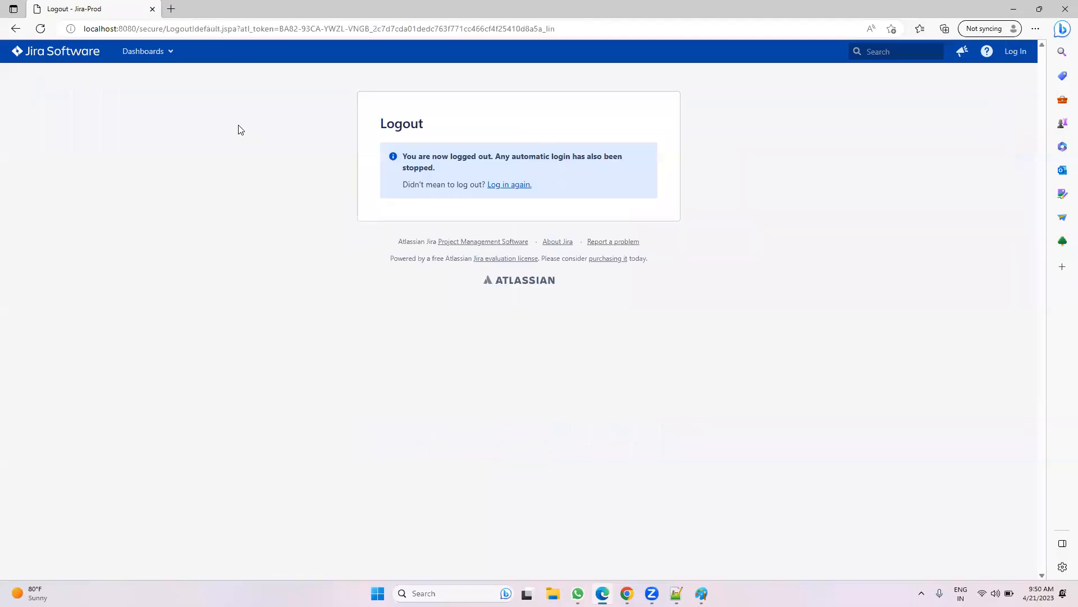
pyautogui.click(475, 181)
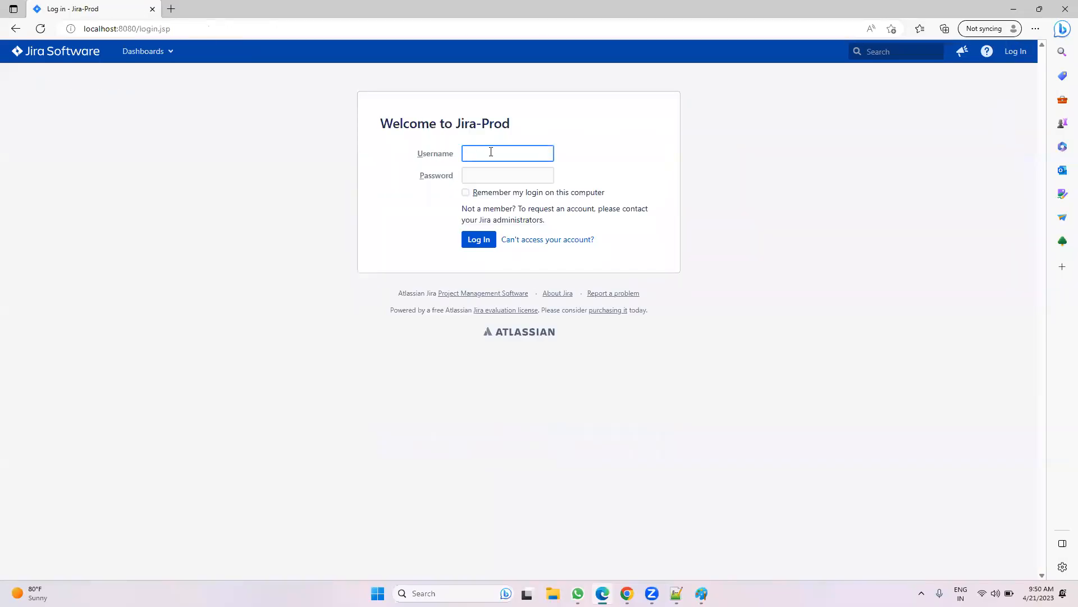
pyautogui.write('gowtham')
pyautogui.click(512, 175)
pyautogui.write('a')
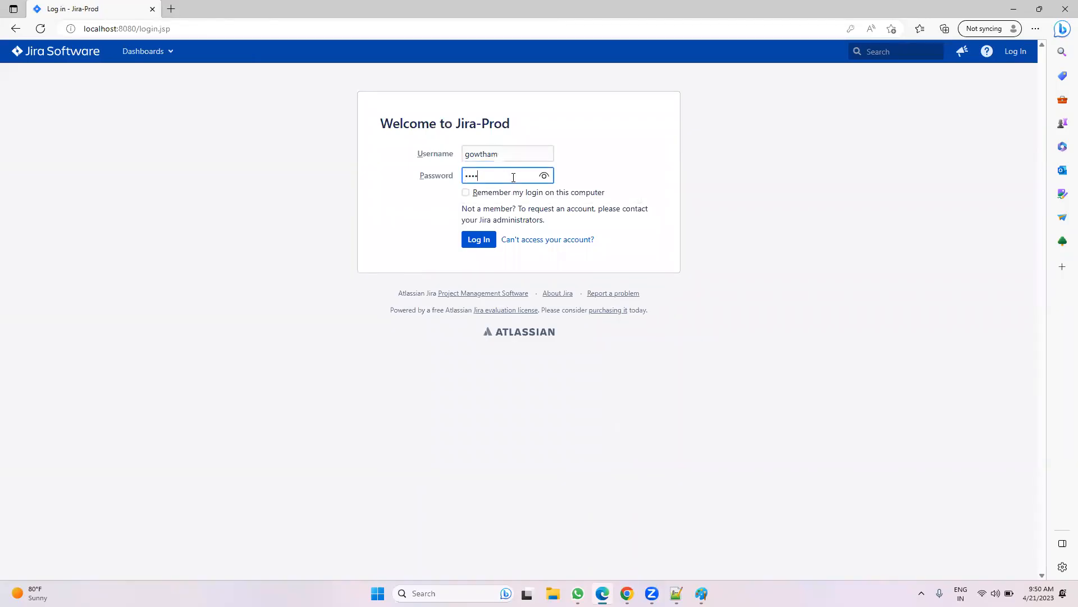
pyautogui.click(481, 239)
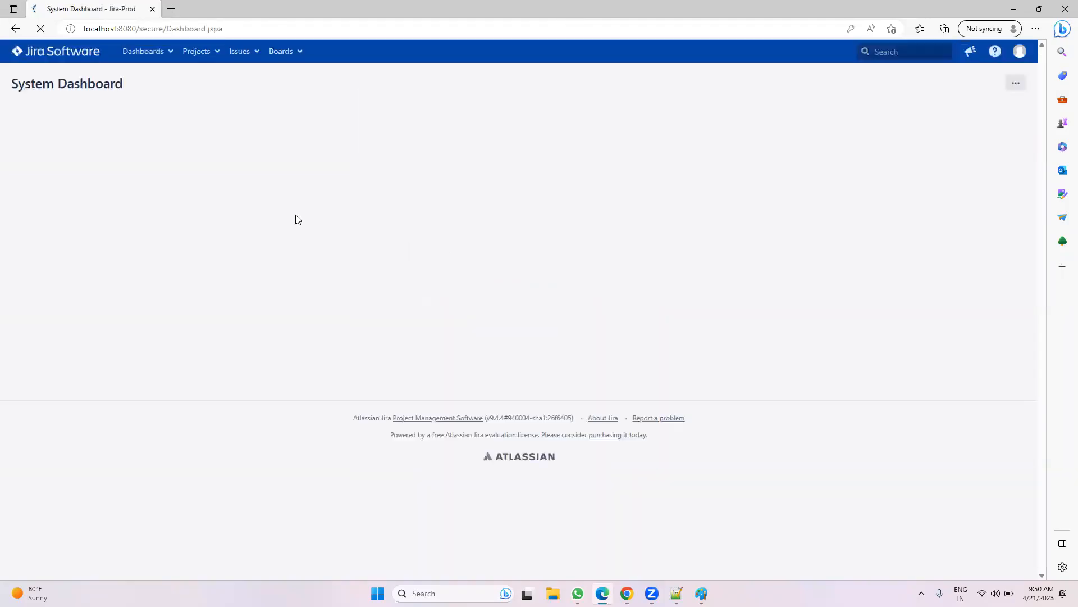
# Step: View all projects as that user, seeing only Demo, then return to the admin's permission scheme
pyautogui.click(203, 49)
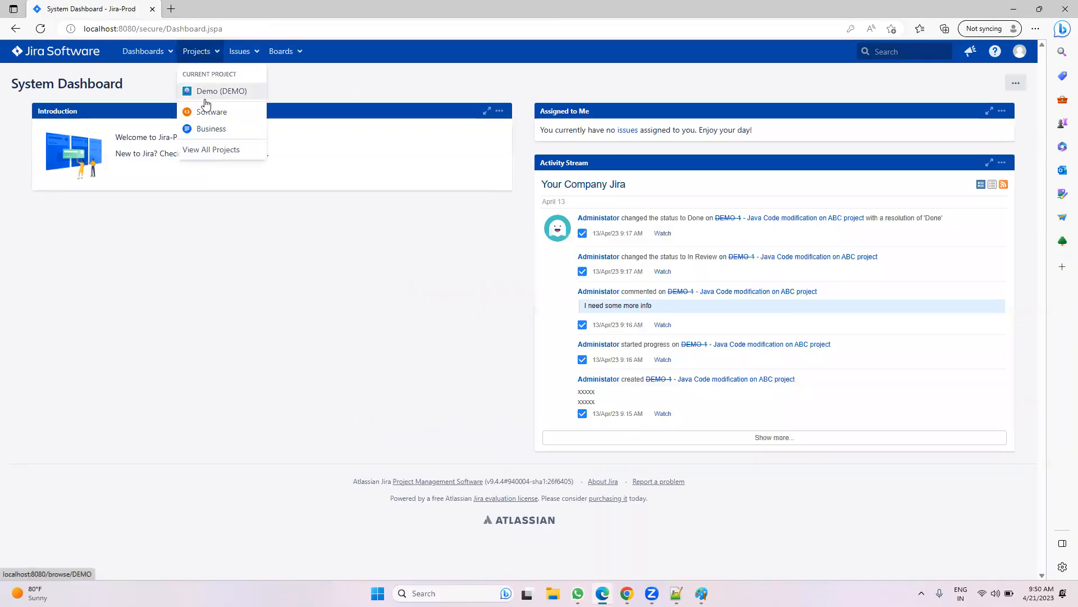
pyautogui.click(203, 146)
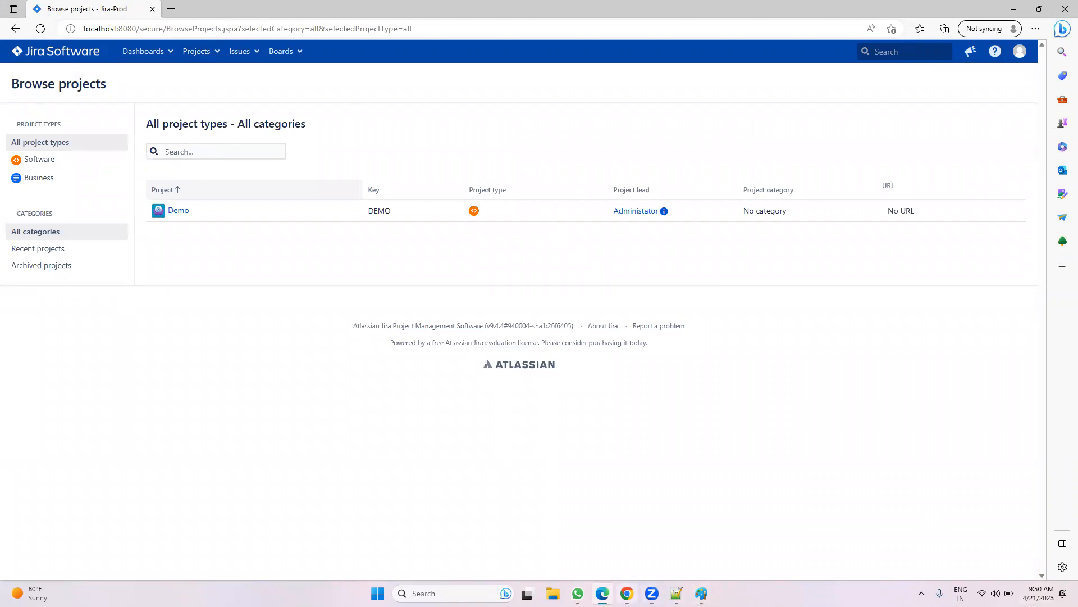
pyautogui.moveTo(651, 593)
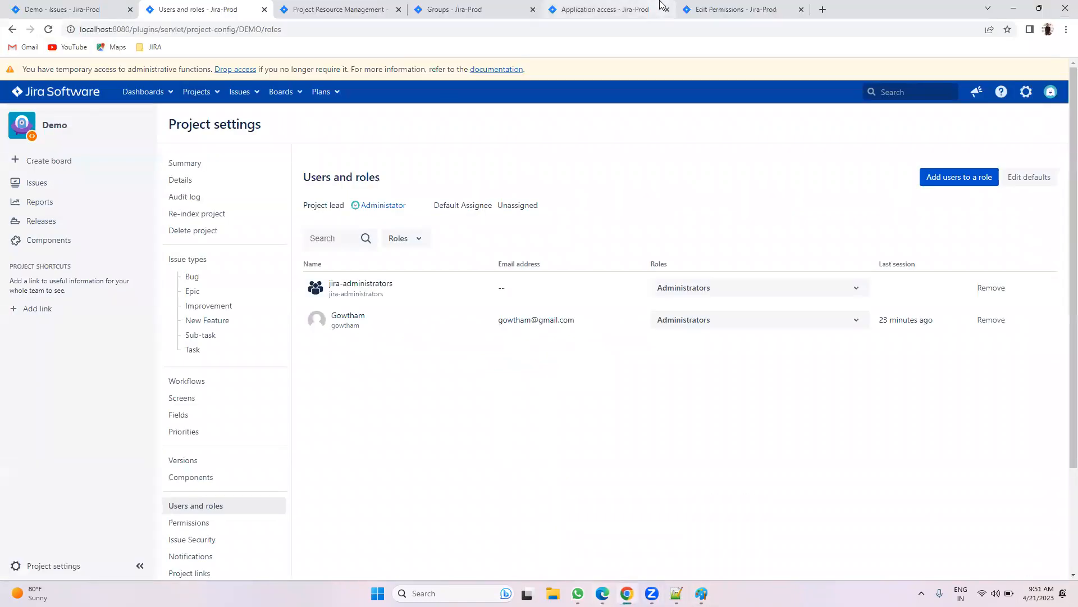
pyautogui.click(697, 9)
pyautogui.scroll(3, 299, 186)
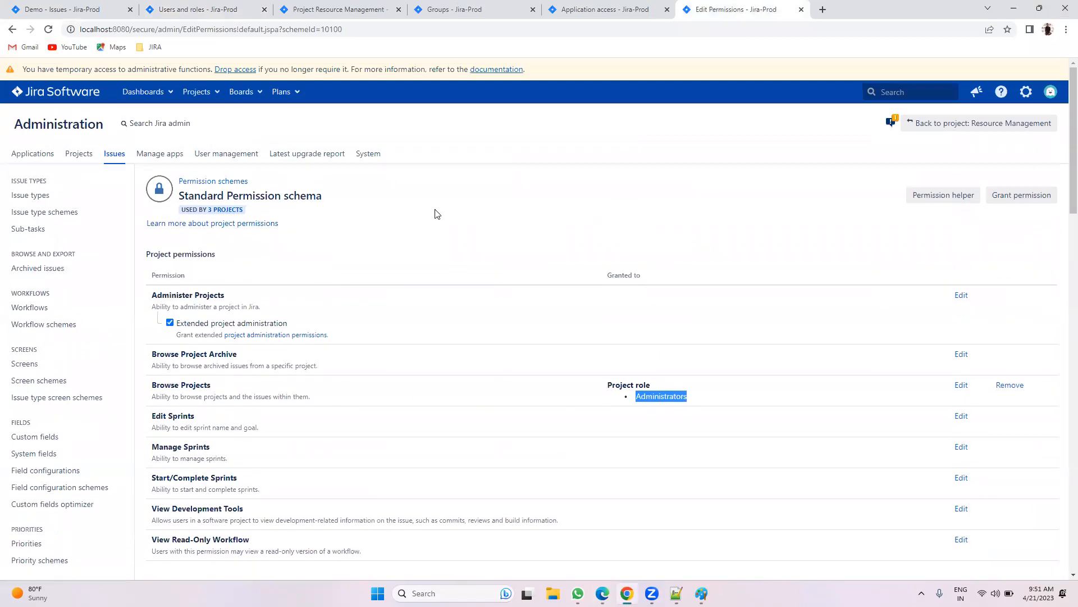
pyautogui.click(96, 12)
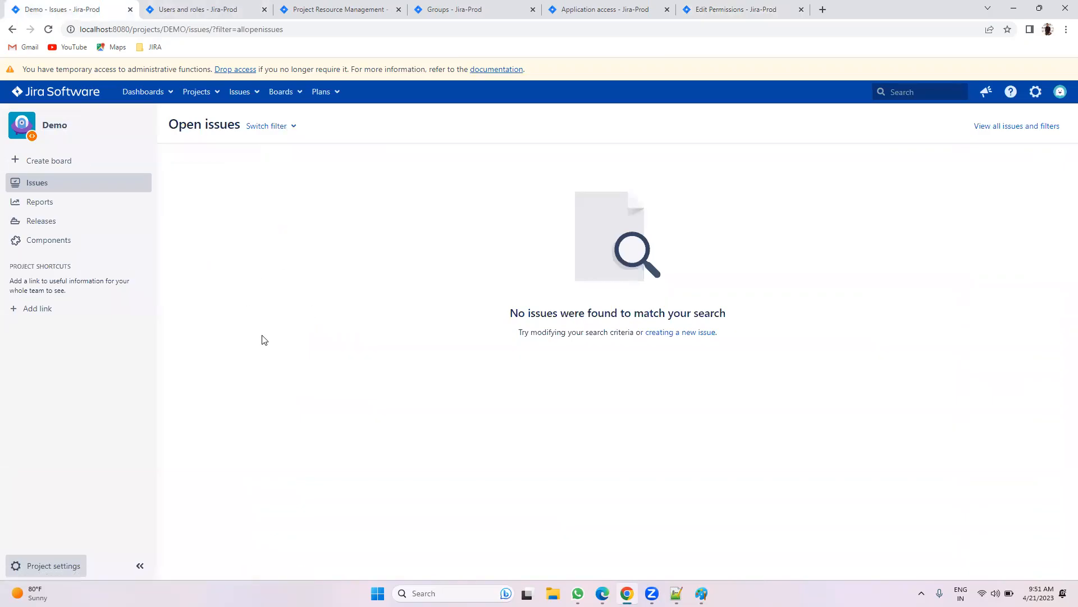
pyautogui.click(208, 93)
pyautogui.click(217, 175)
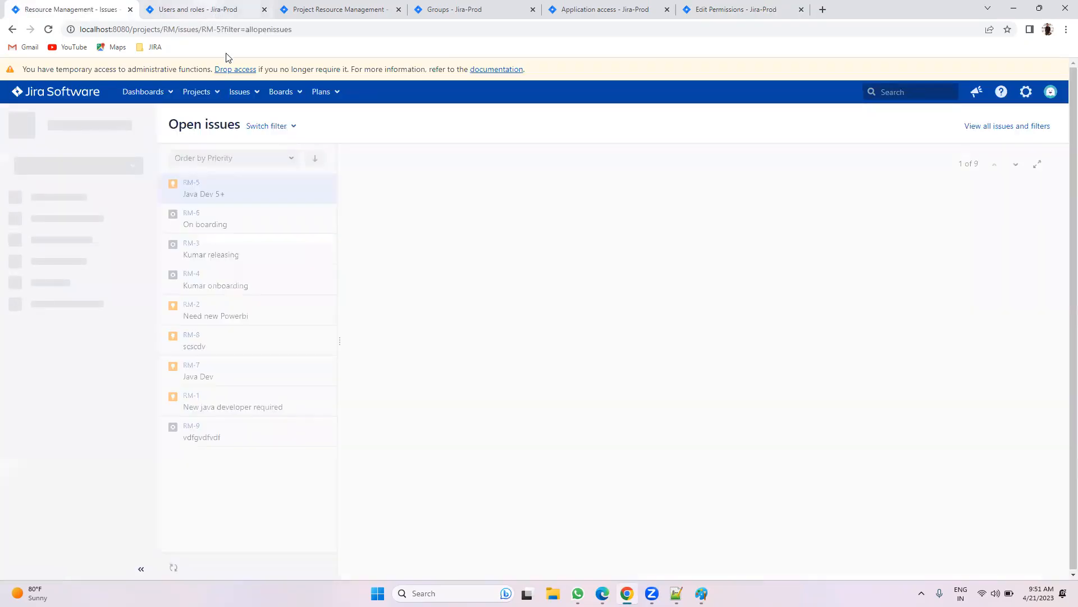
pyautogui.click(49, 565)
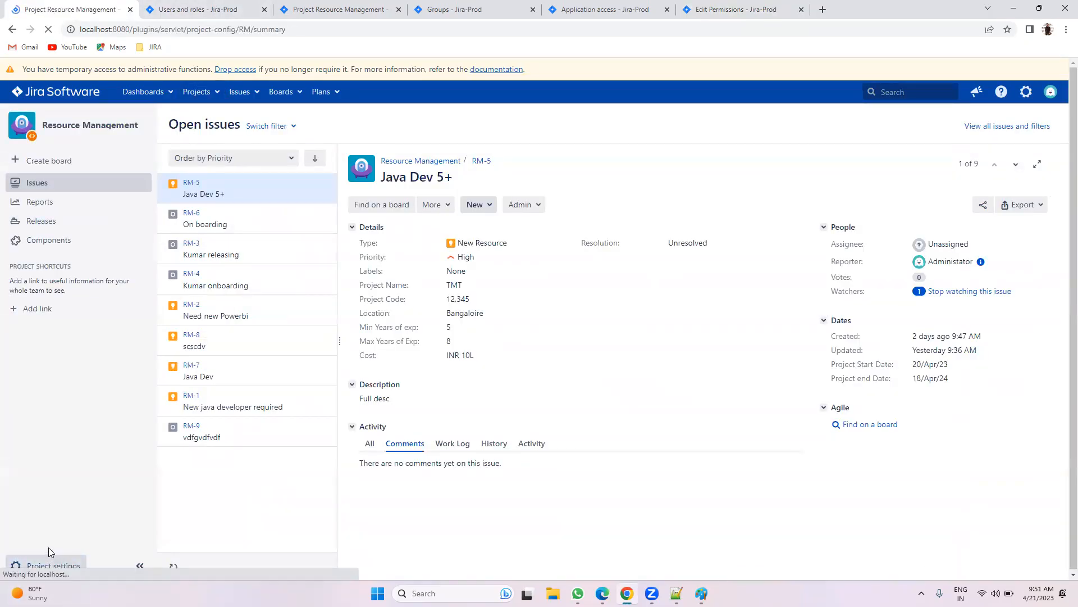
pyautogui.scroll(-4, 862, 314)
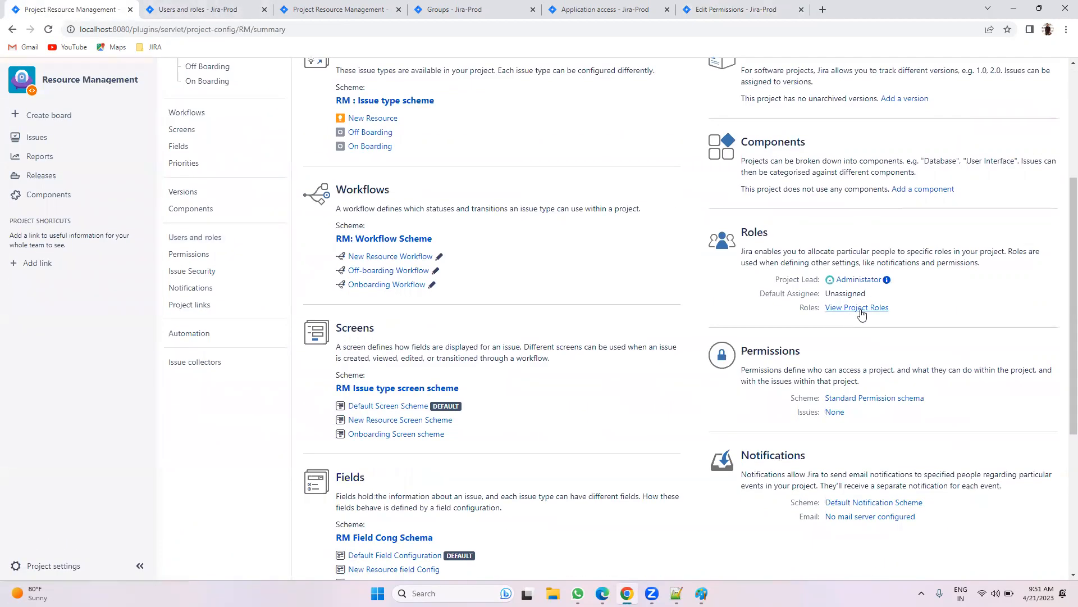
pyautogui.click(861, 311)
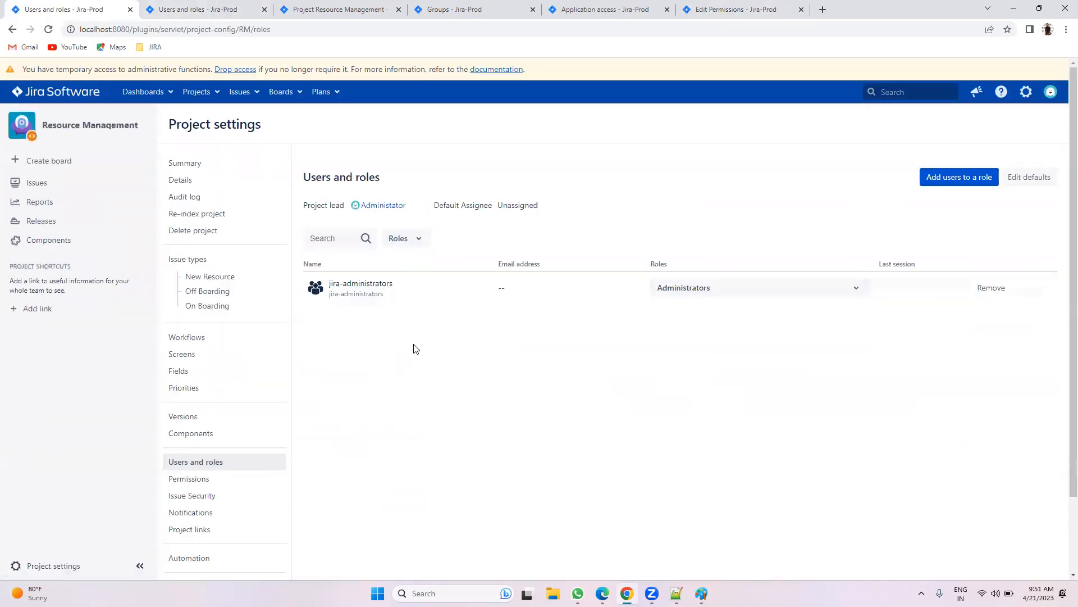
pyautogui.click(176, 8)
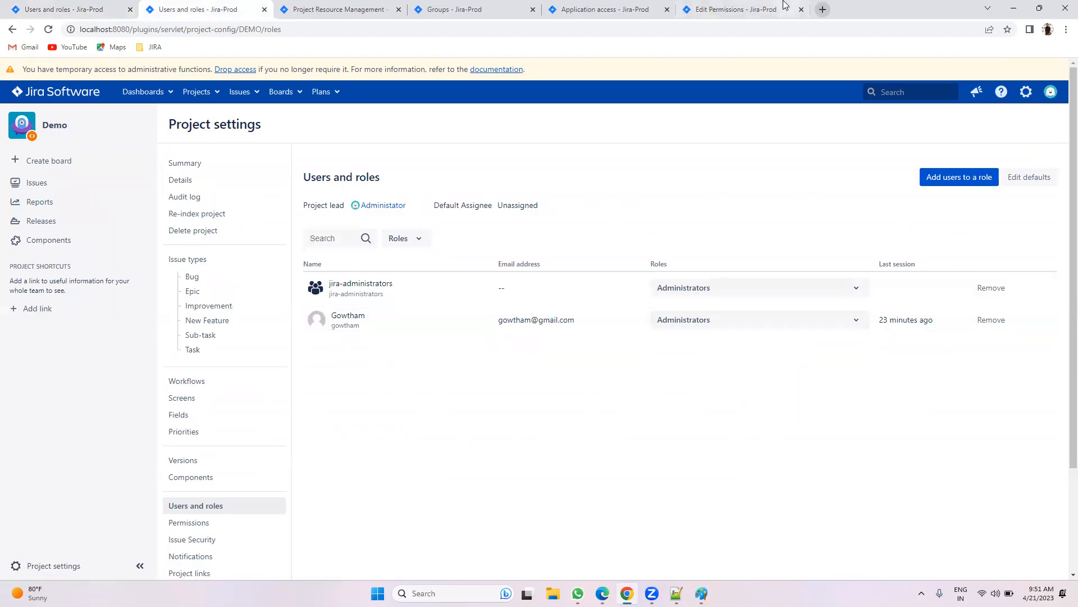
pyautogui.click(736, 7)
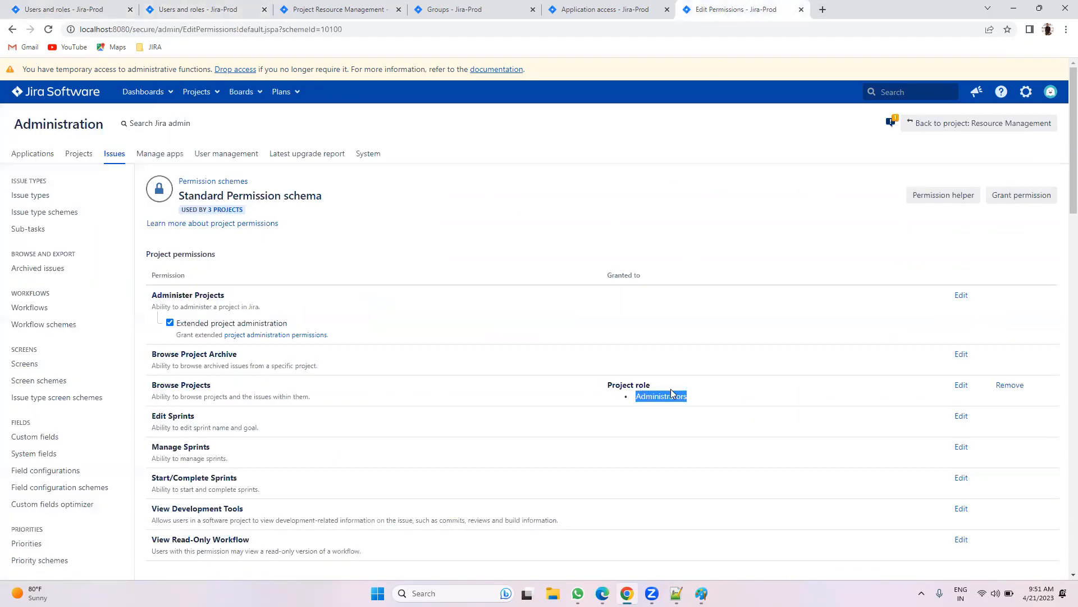
pyautogui.click(207, 9)
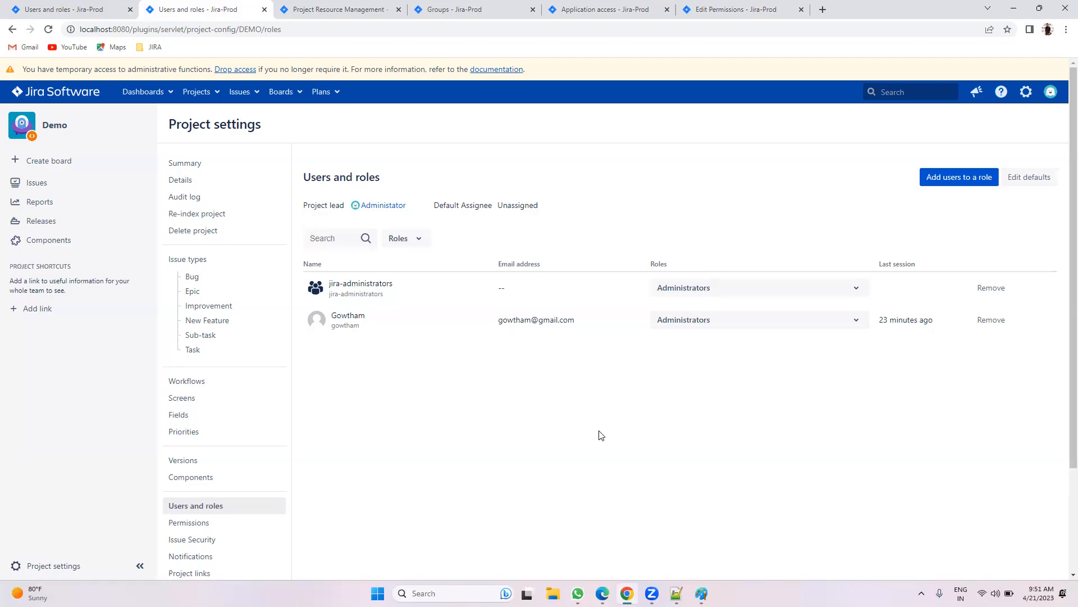
pyautogui.click(724, 9)
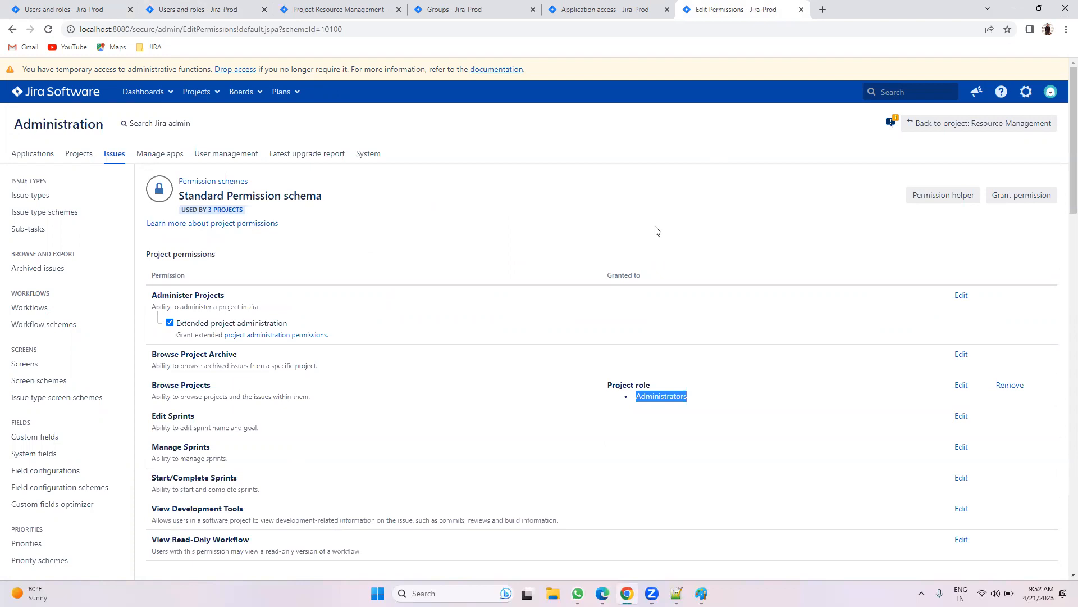
# Step: Highlight the Administrators project role holding Browse Projects, then view Demo's users and roles
pyautogui.click(660, 401)
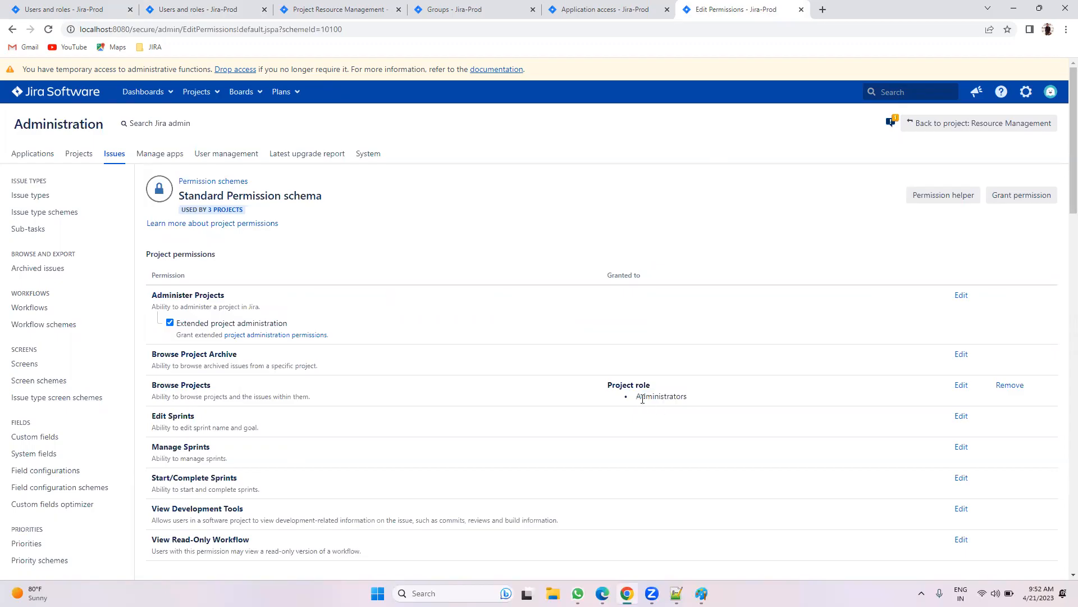
pyautogui.moveTo(637, 401); pyautogui.dragTo(685, 393)
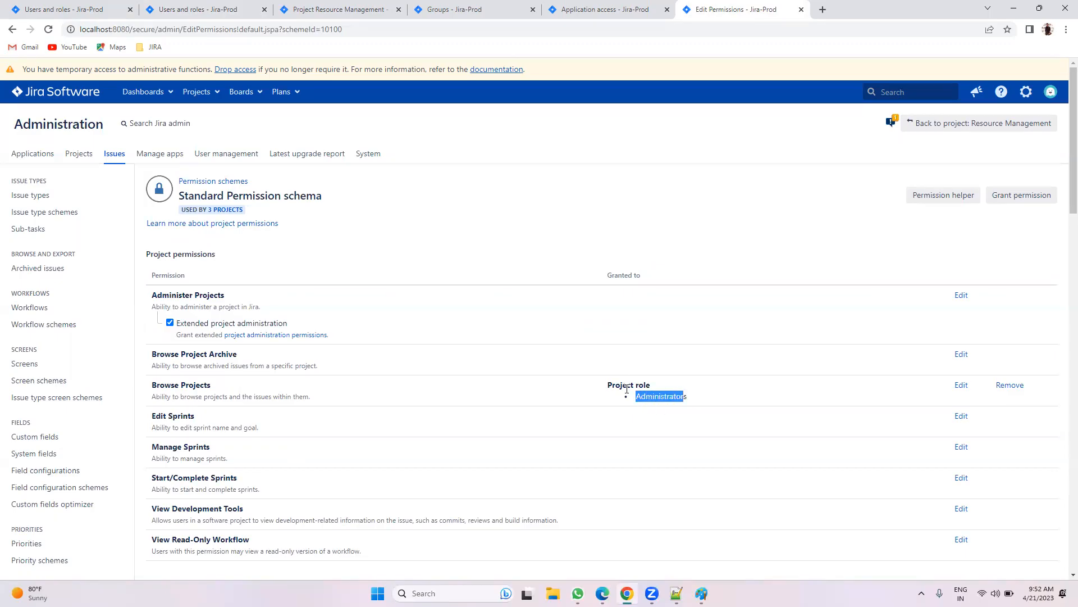
pyautogui.moveTo(650, 390); pyautogui.dragTo(604, 389)
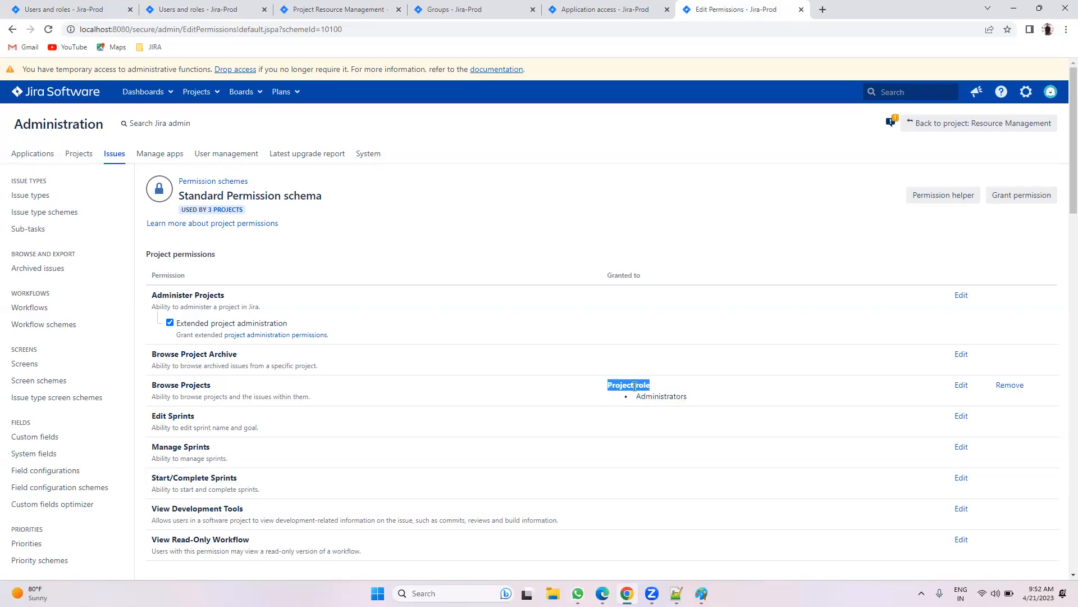
pyautogui.click(215, 8)
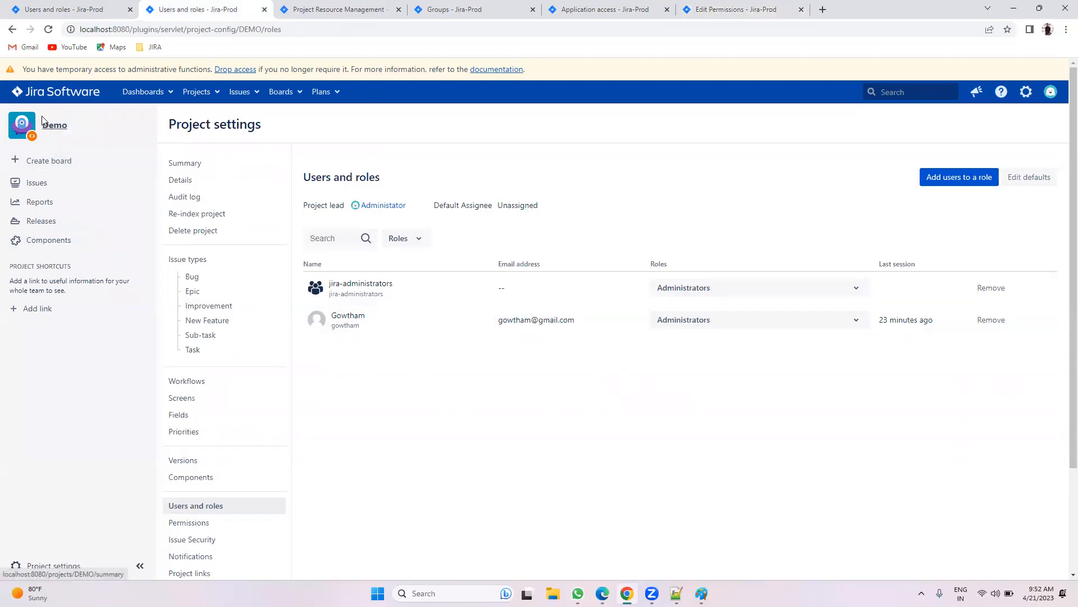
# Step: Search for the team member and add them to Resource Management's Administrators role
pyautogui.click(73, 7)
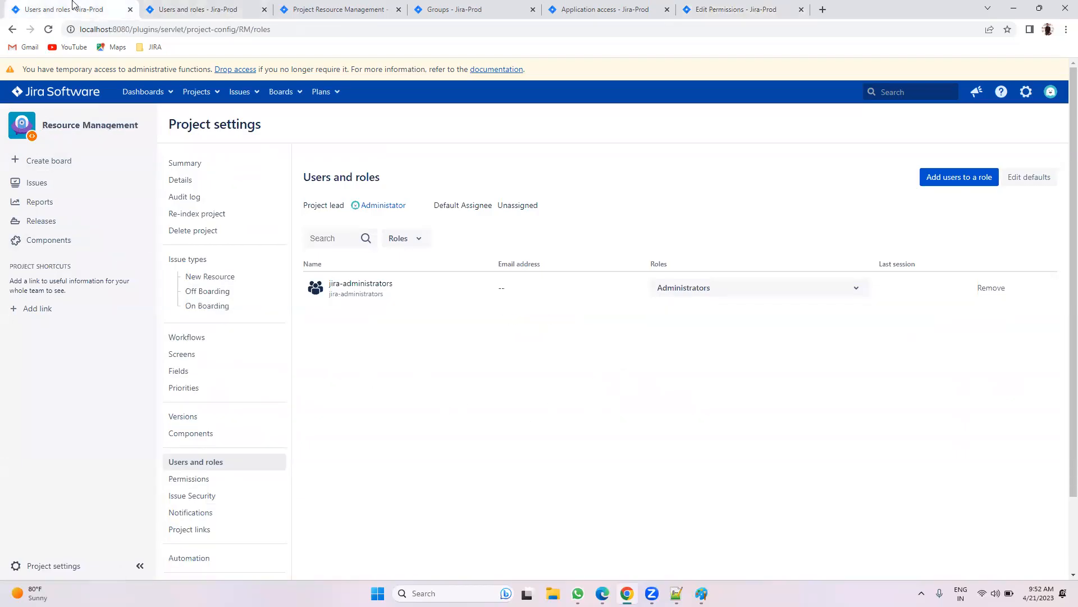
pyautogui.click(927, 185)
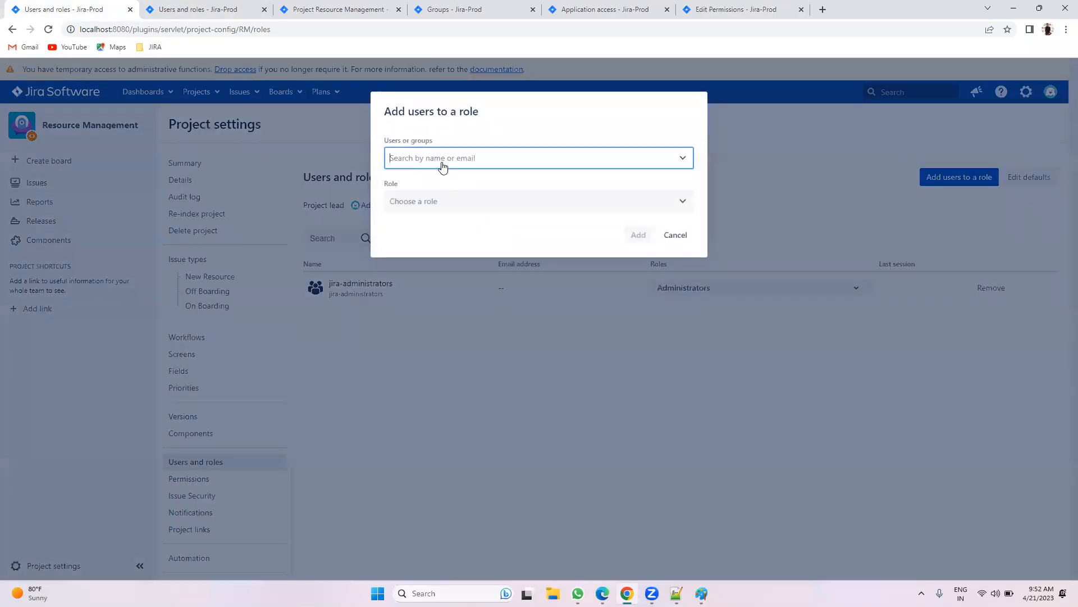
pyautogui.write('kum')
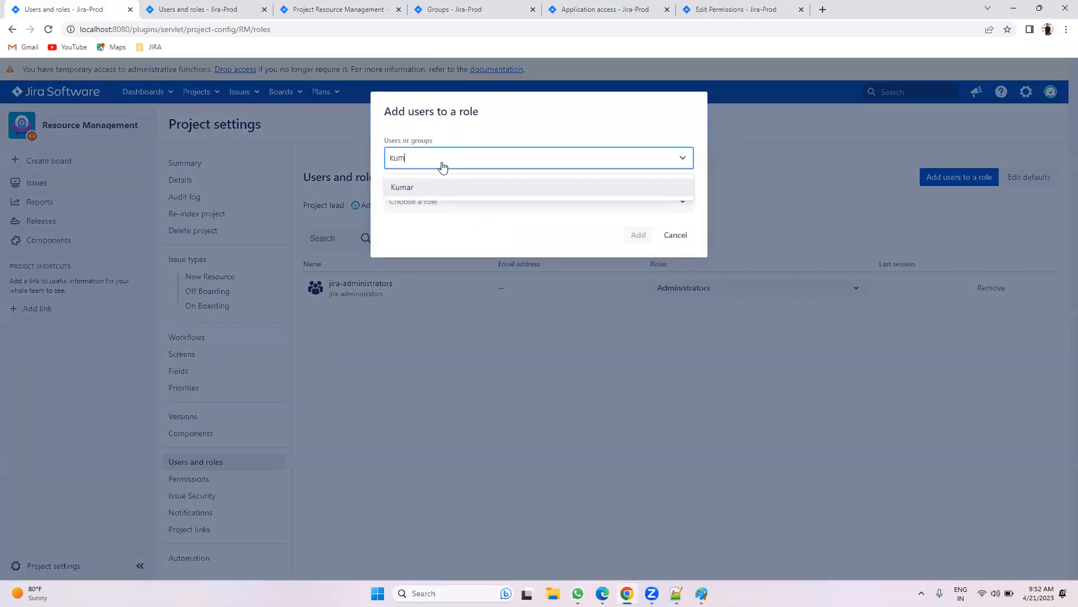
pyautogui.click(450, 191)
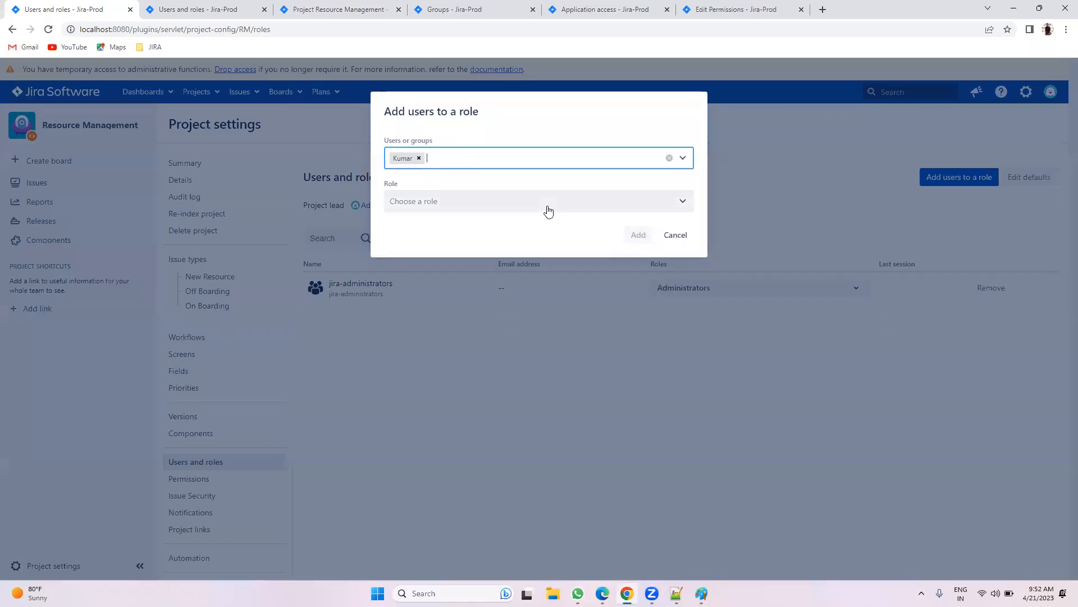
pyautogui.click(549, 207)
pyautogui.click(500, 235)
pyautogui.click(636, 235)
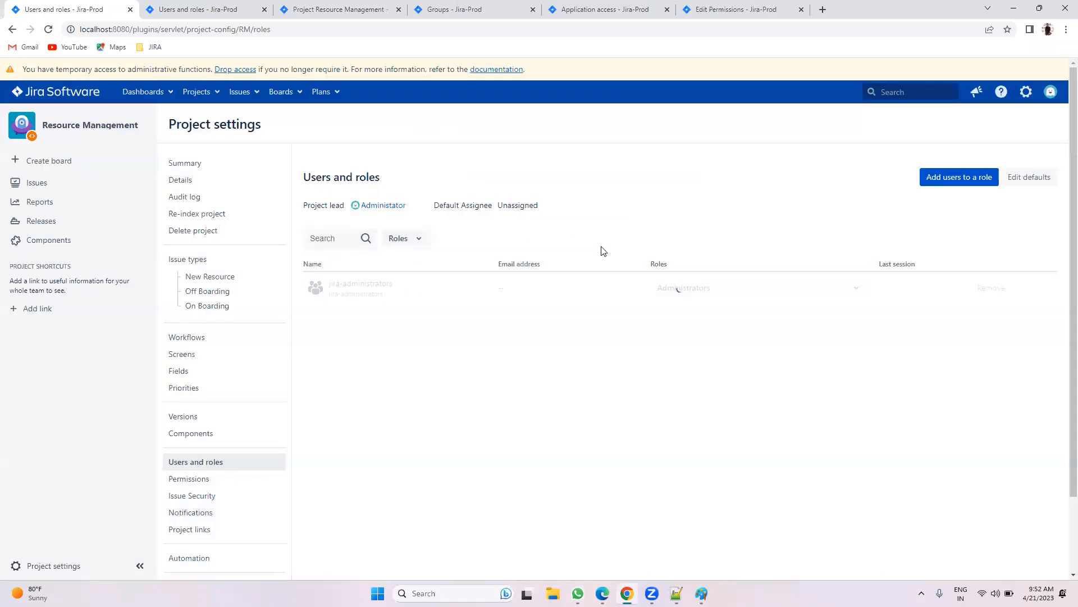
pyautogui.click(593, 587)
# Step: In Edge, log out and sign back in with the member's saved username and password
pyautogui.click(42, 26)
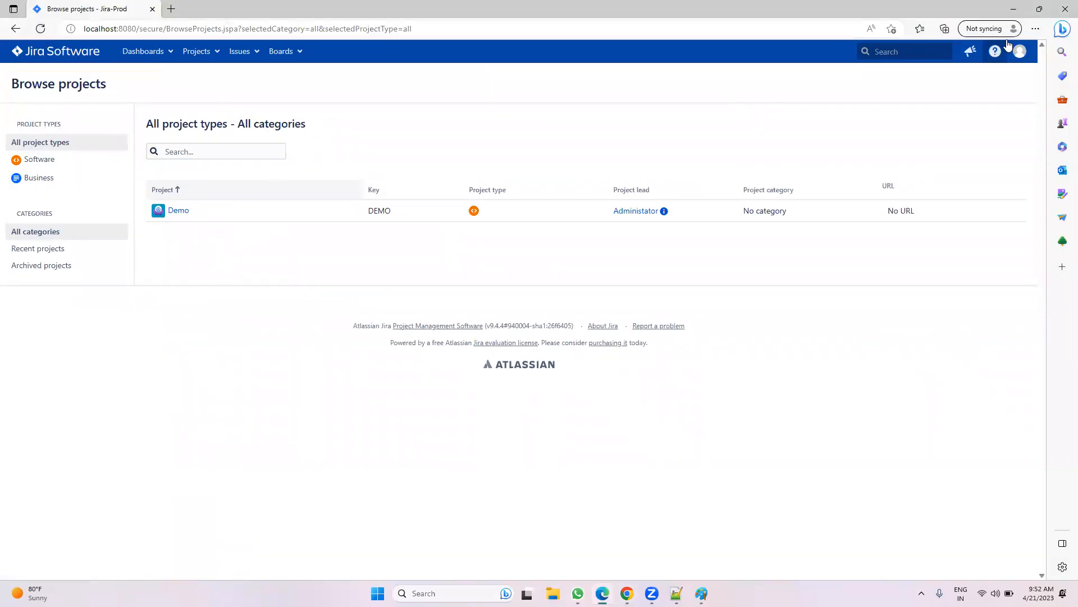
pyautogui.click(1015, 56)
pyautogui.click(983, 200)
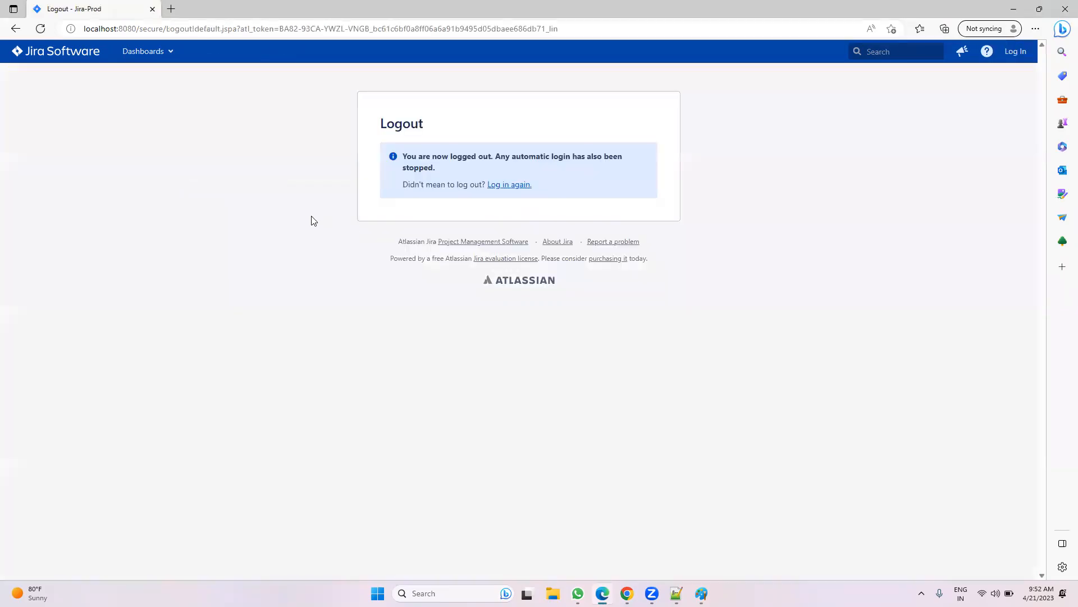
pyautogui.click(510, 189)
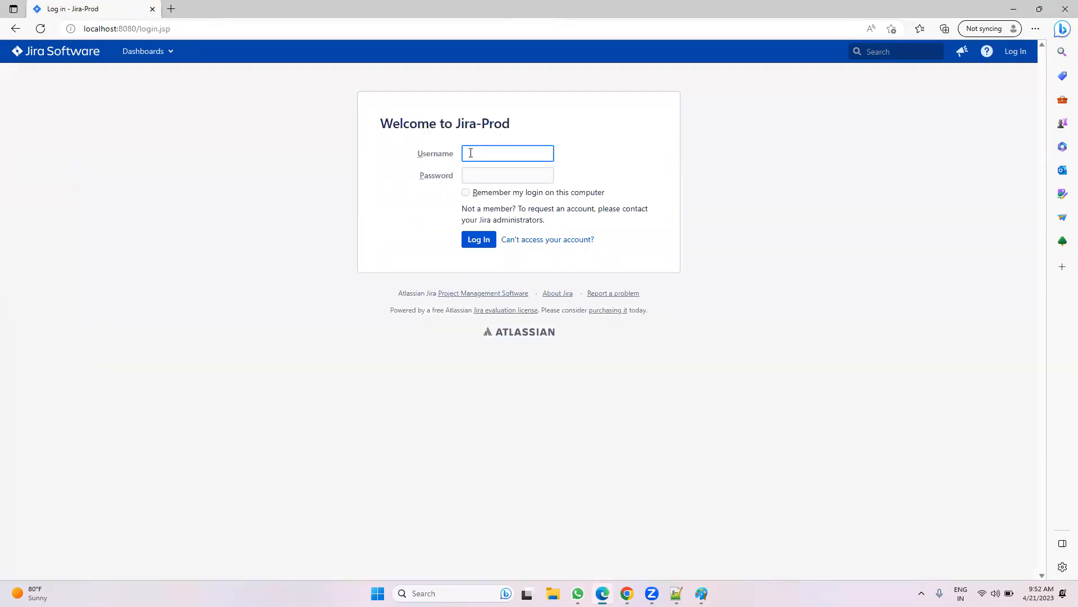
pyautogui.click(470, 153)
pyautogui.click(483, 194)
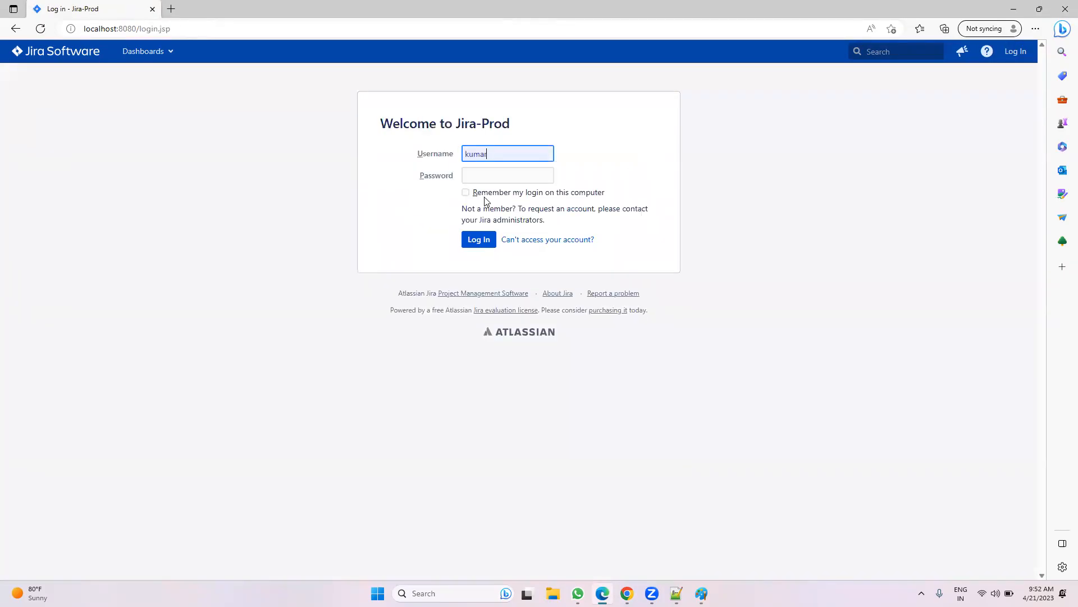
pyautogui.click(482, 178)
pyautogui.write('k')
pyautogui.click(479, 239)
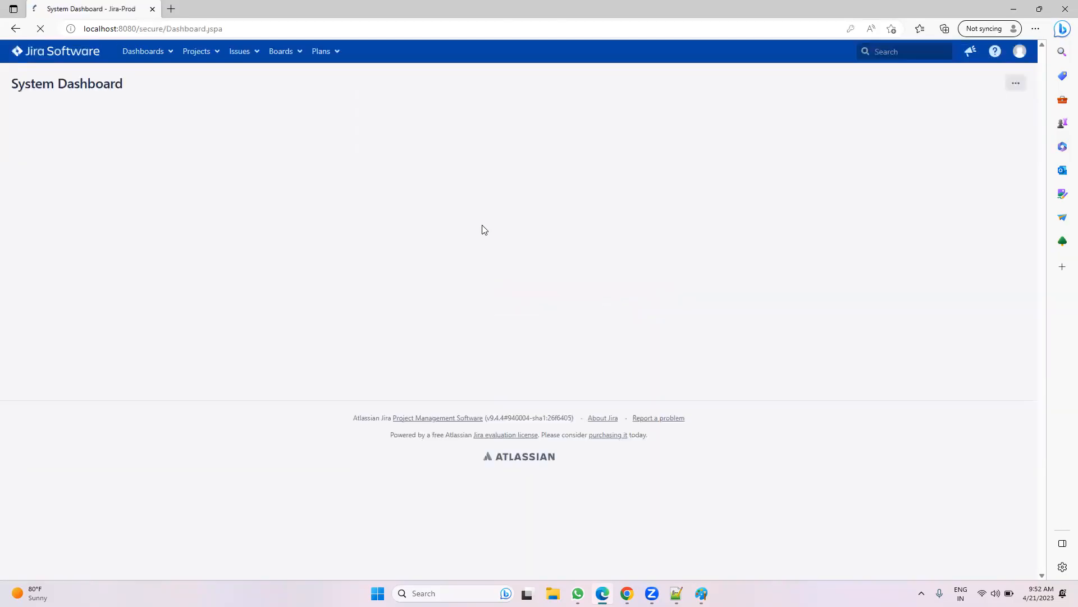
# Step: View all projects available to the member, then return to the admin window
pyautogui.click(209, 52)
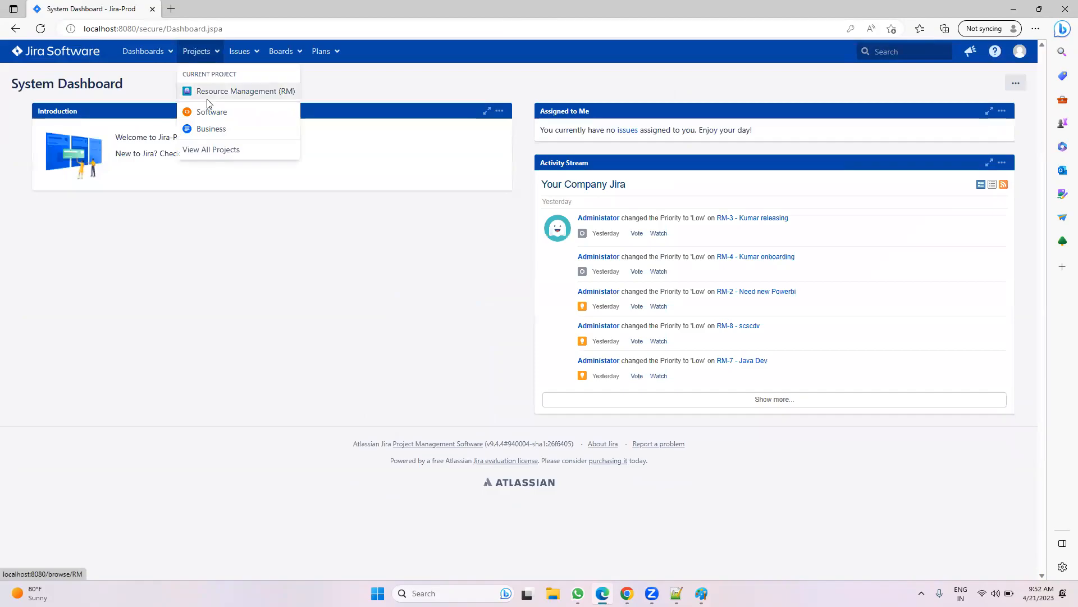
pyautogui.click(216, 158)
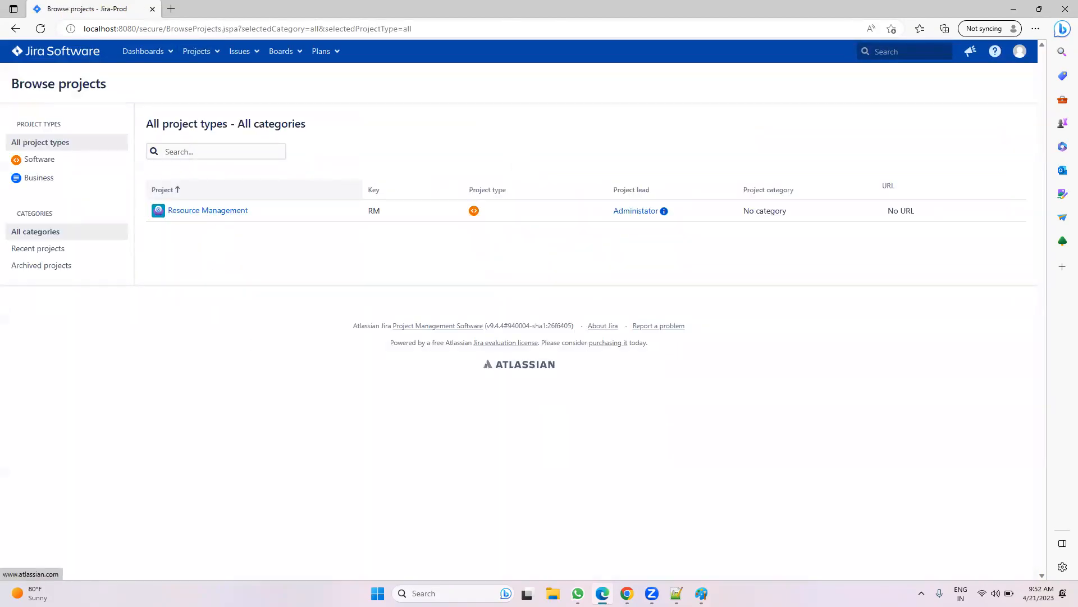
pyautogui.click(627, 593)
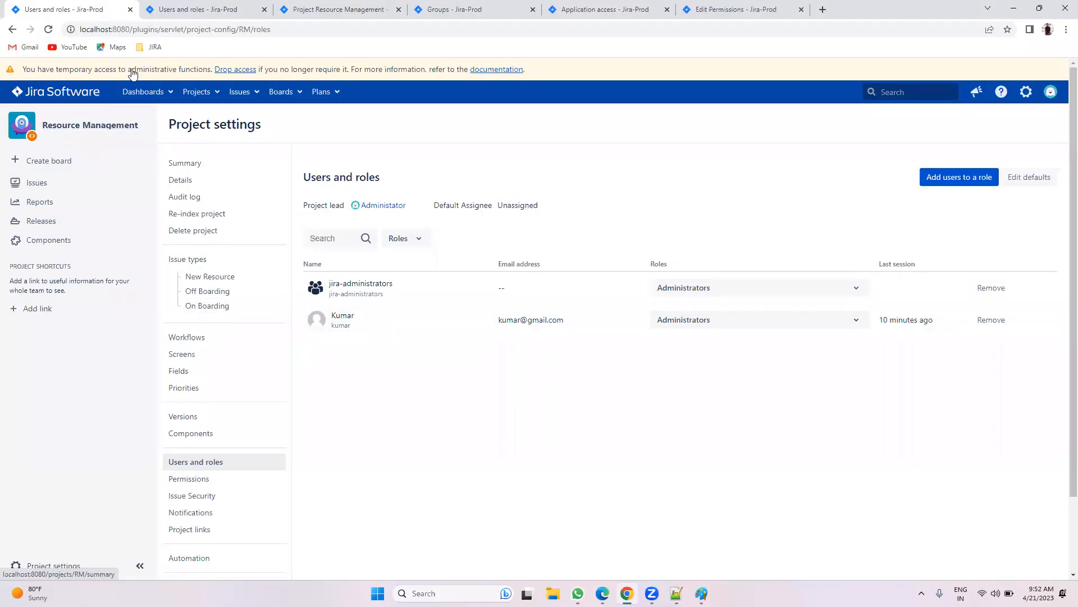
# Step: Review the Browse Projects grant, then open Resource Management's issues as the member, showing RM-5 Java Dev 5+
pyautogui.click(184, 7)
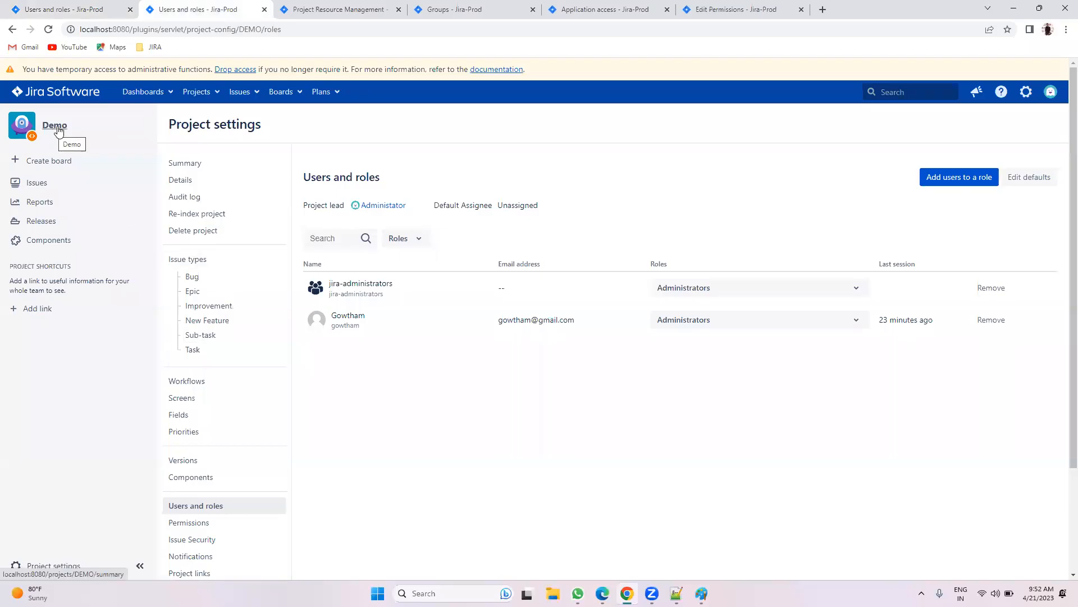
pyautogui.click(79, 5)
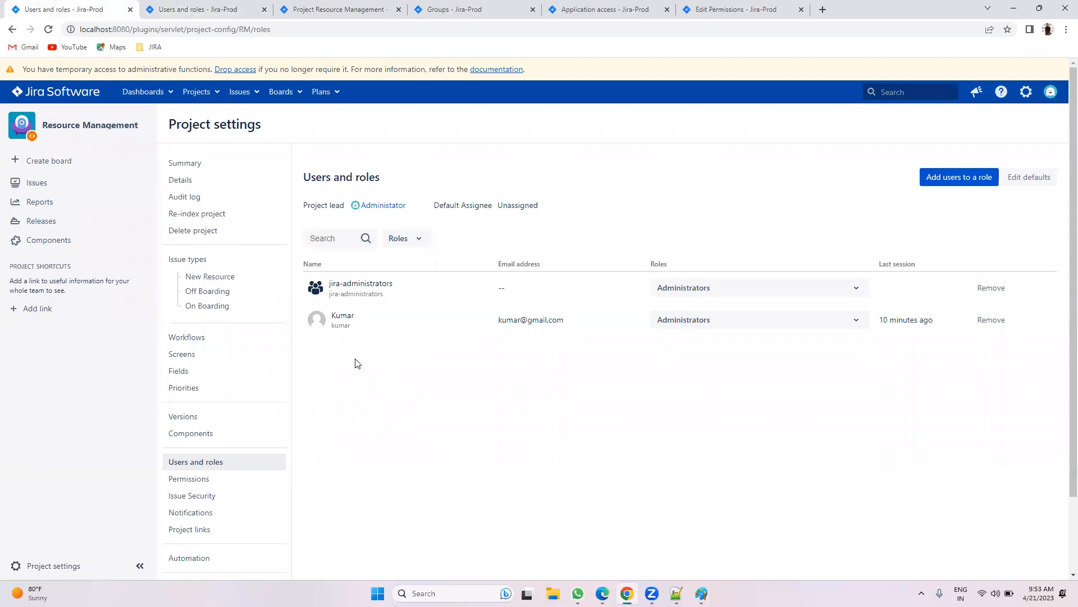
pyautogui.click(785, 6)
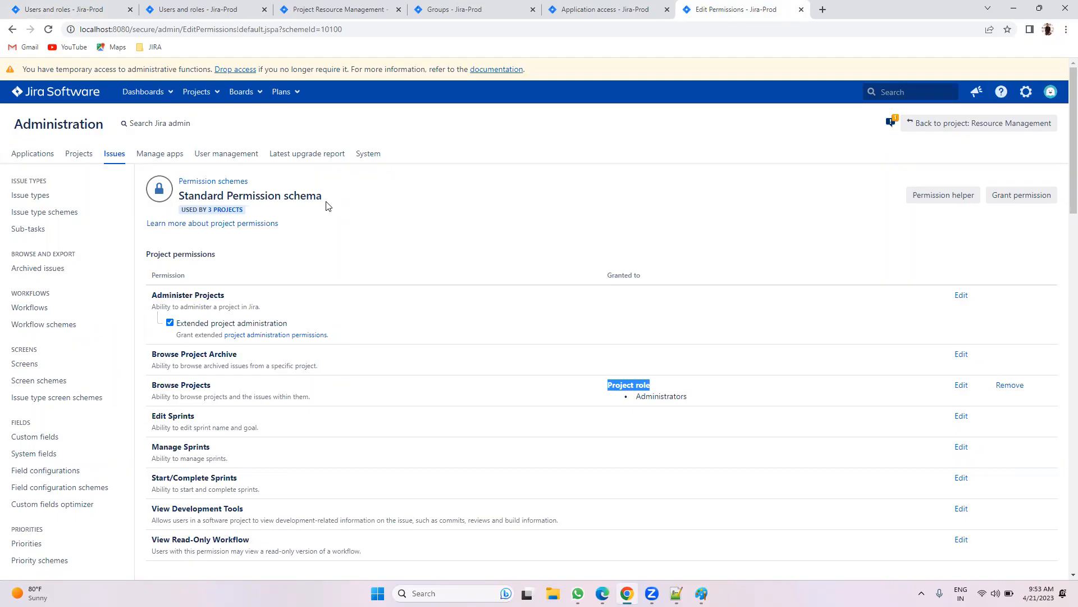
pyautogui.scroll(-2, 876, 366)
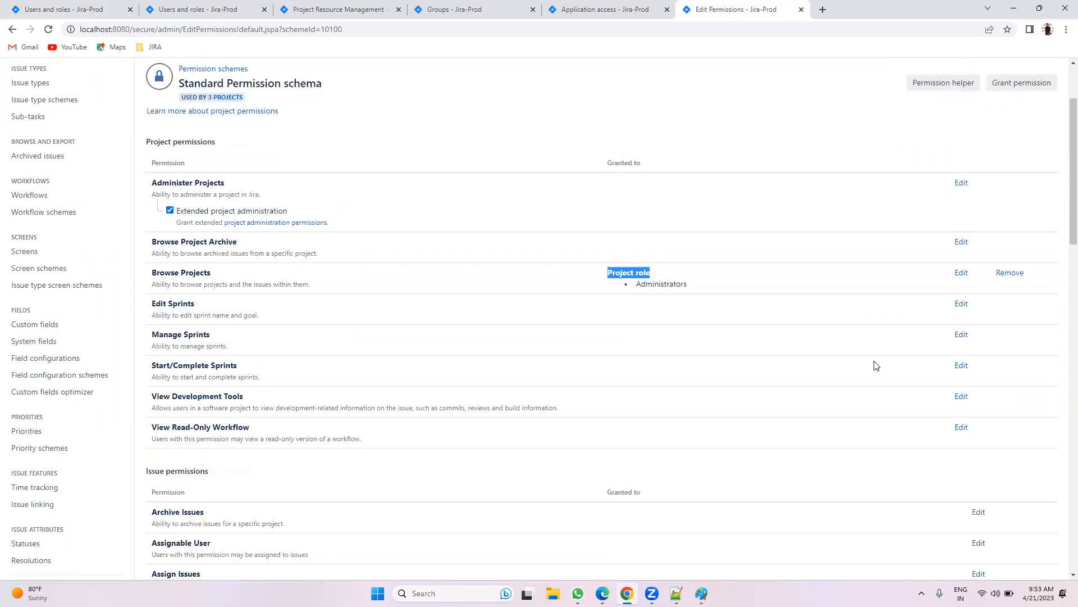
pyautogui.click(623, 138)
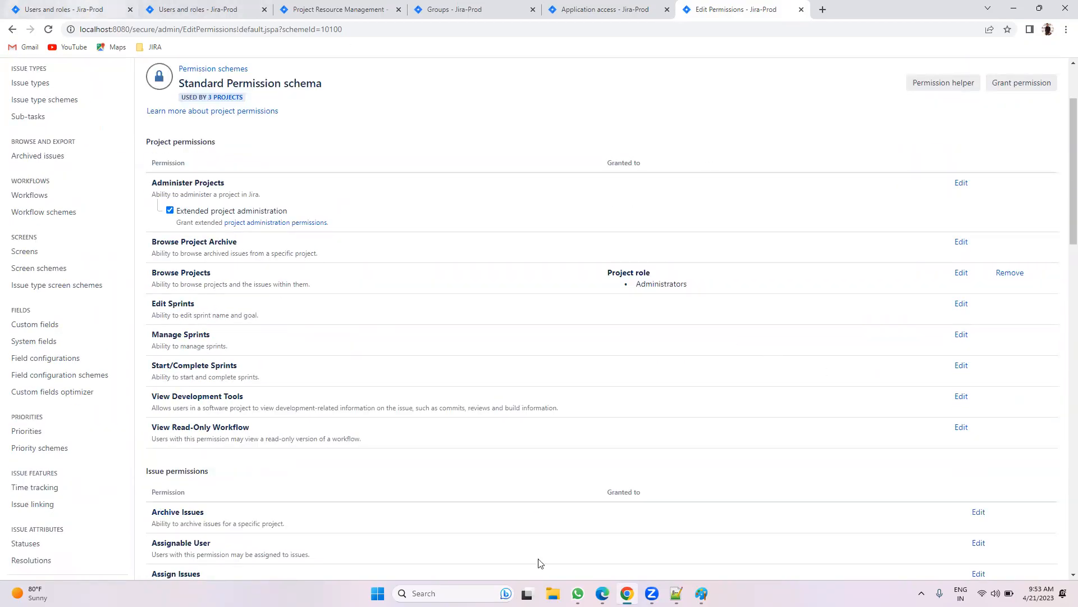
pyautogui.hotkey('alt', 'Tab')
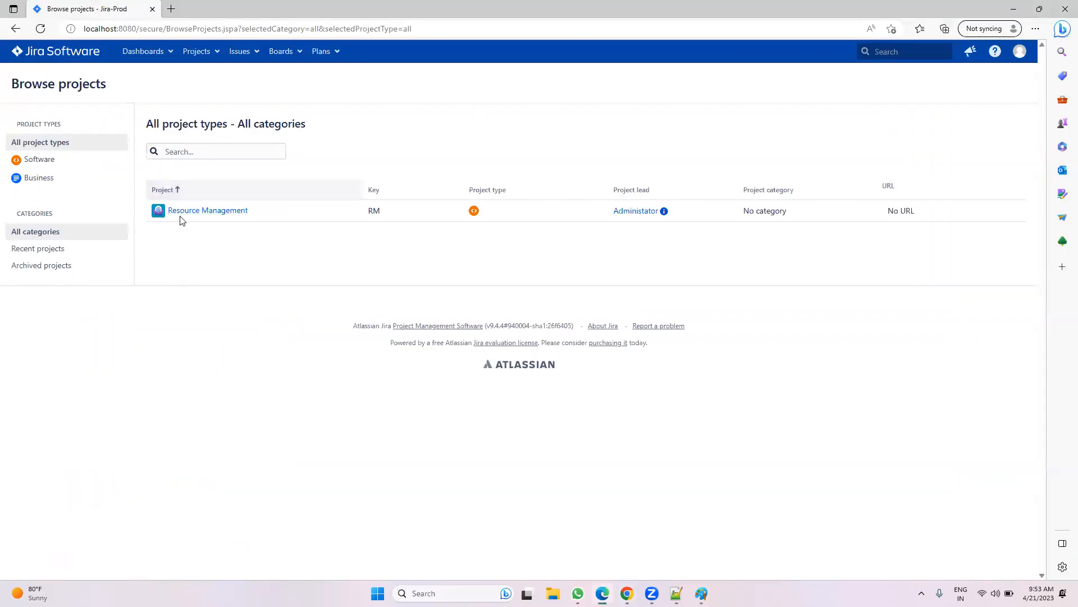
pyautogui.click(182, 211)
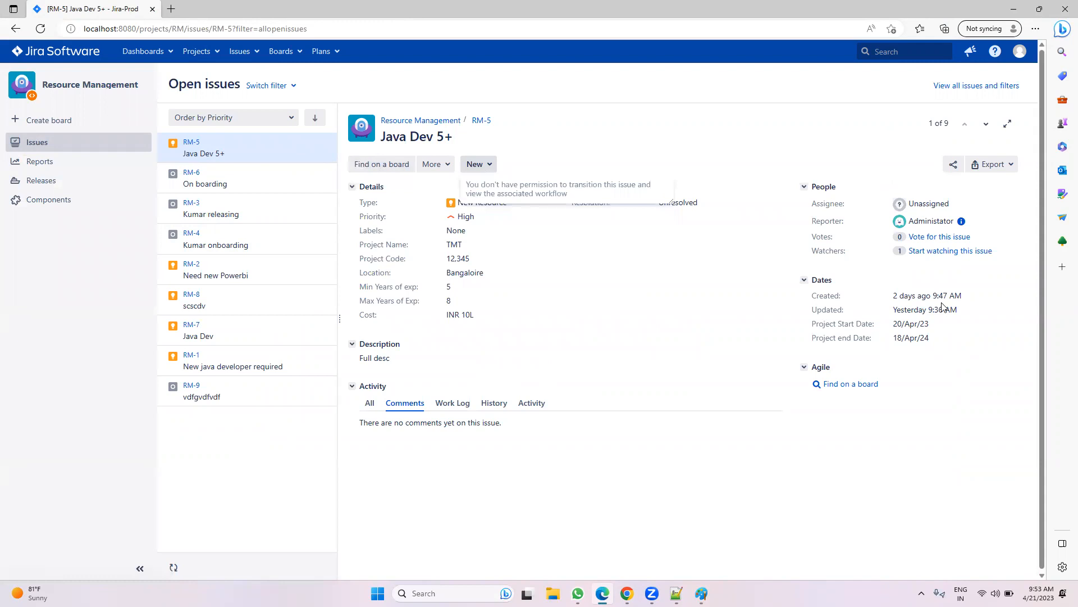
# Step: Grant Edit Issues to the Administrators project role, then check RM-6 in the member's window
pyautogui.hotkey('alt', 'Tab')
pyautogui.scroll(-3, 951, 340)
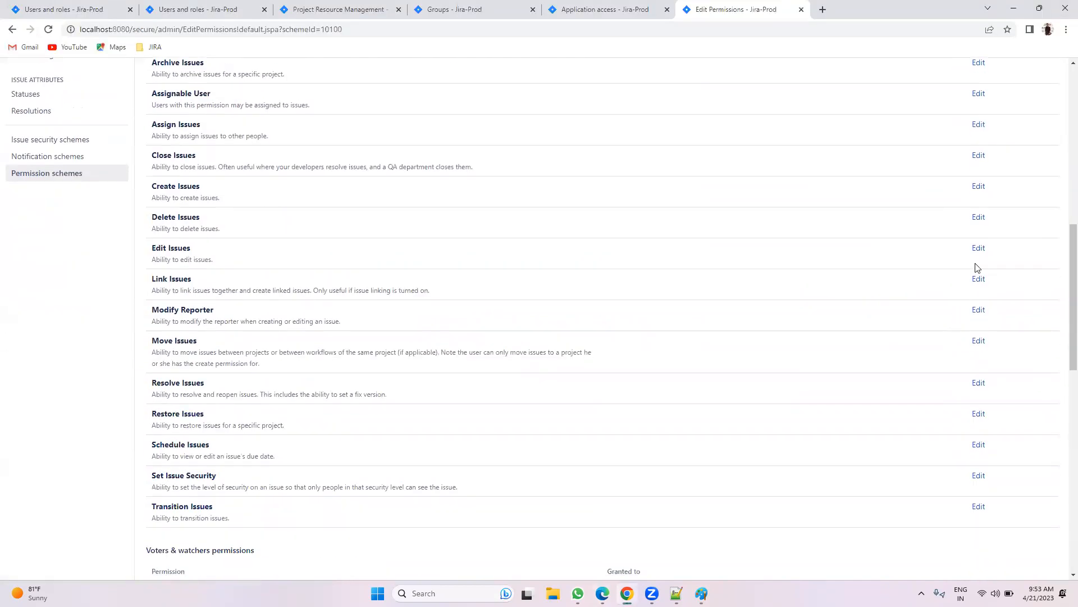
pyautogui.click(978, 248)
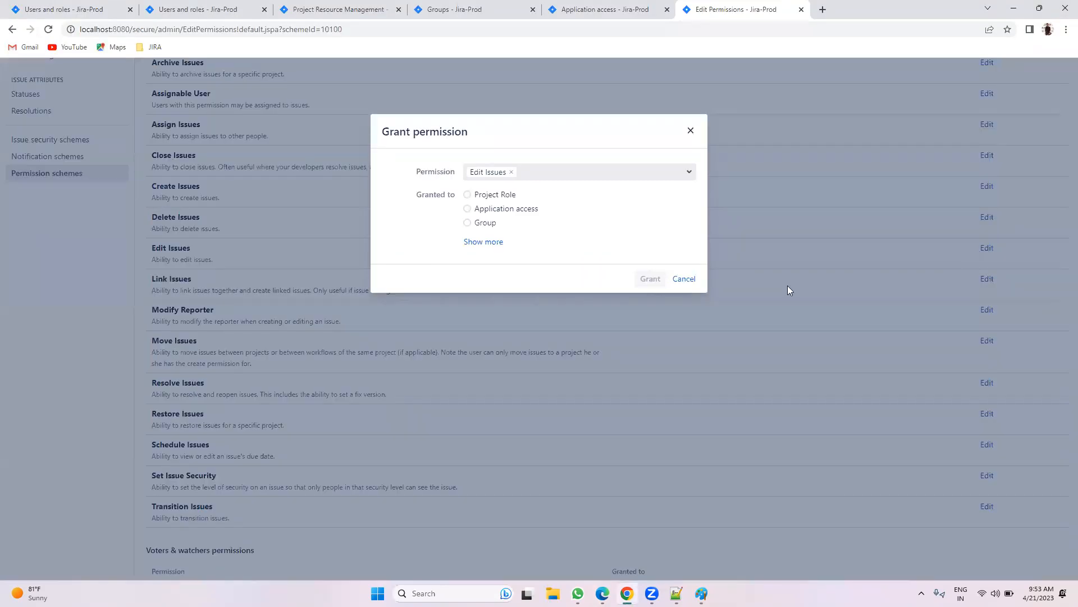
pyautogui.click(510, 196)
pyautogui.click(522, 211)
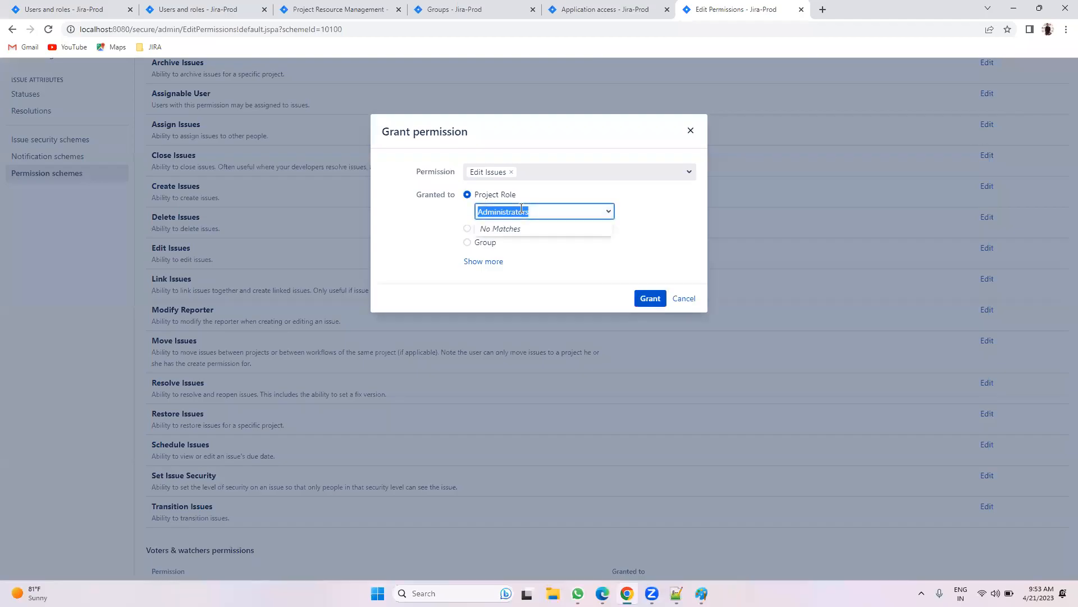
pyautogui.click(665, 215)
pyautogui.click(650, 299)
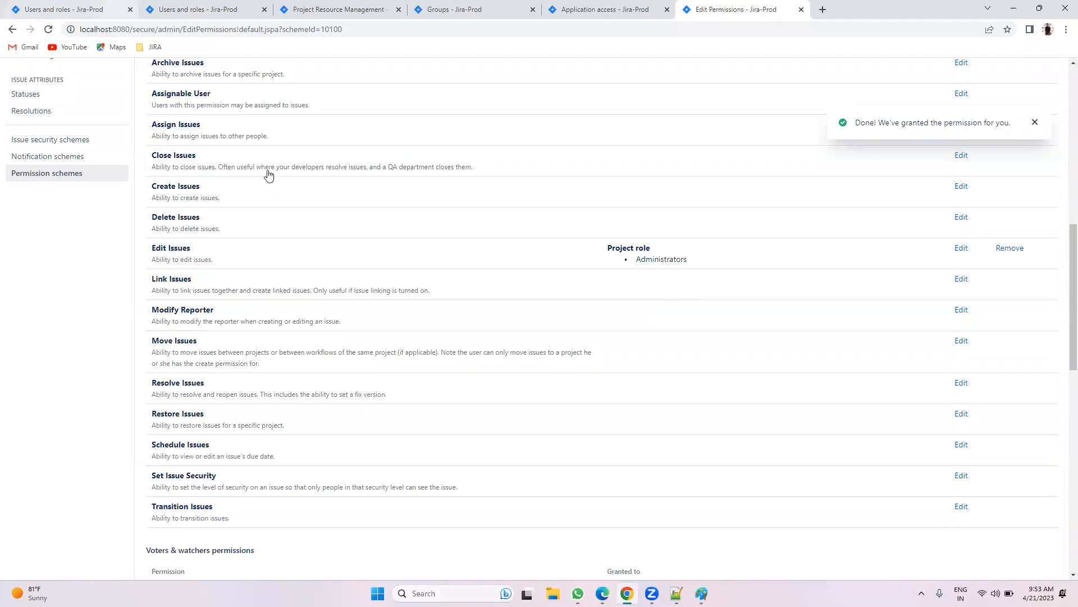
pyautogui.hotkey('alt', 'Tab')
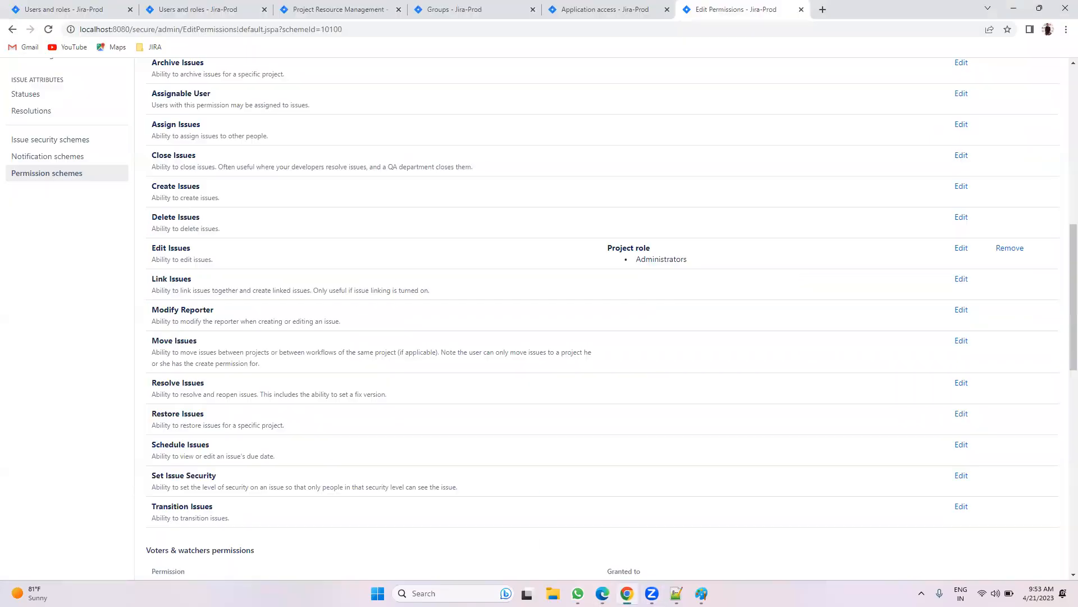
pyautogui.click(627, 593)
# Step: Start an Administer Projects grant, cancel it, and glance at the member's RM-6 issue
pyautogui.scroll(-4, 681, 229)
pyautogui.scroll(10, 682, 229)
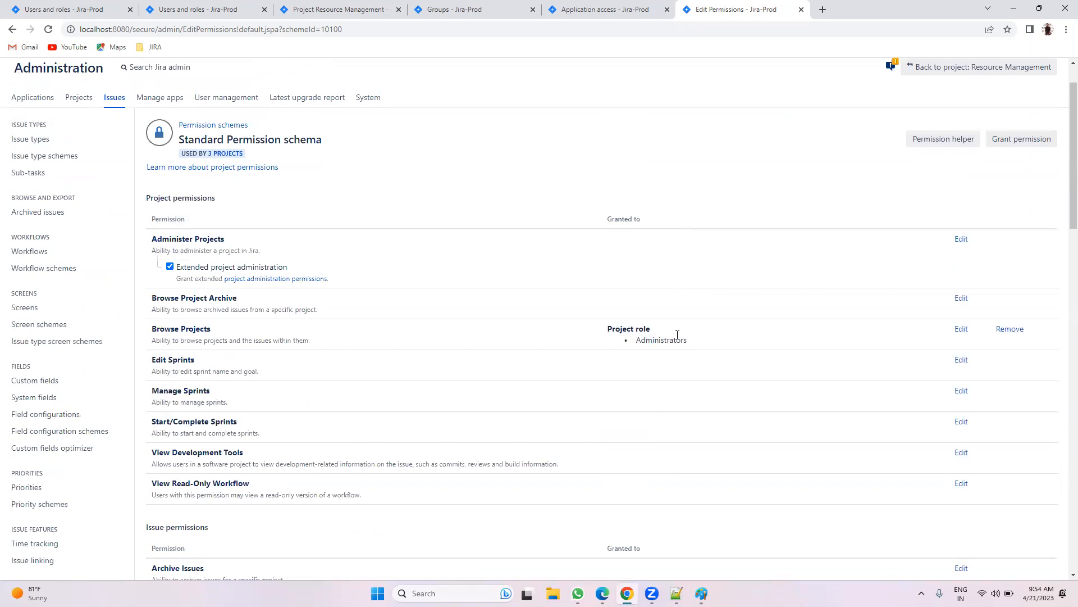
pyautogui.click(133, 4)
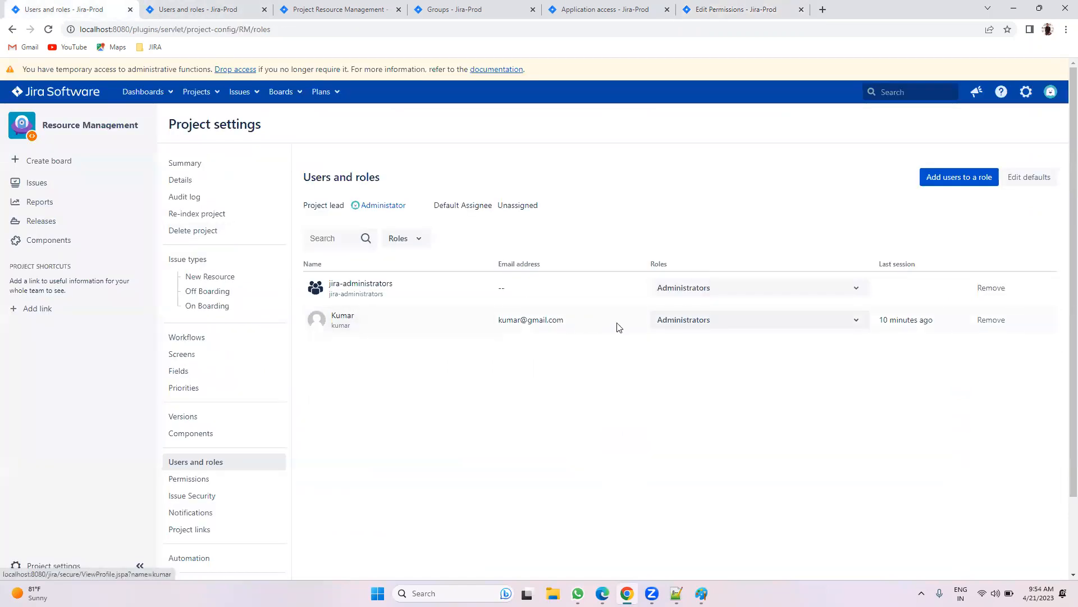
pyautogui.click(723, 10)
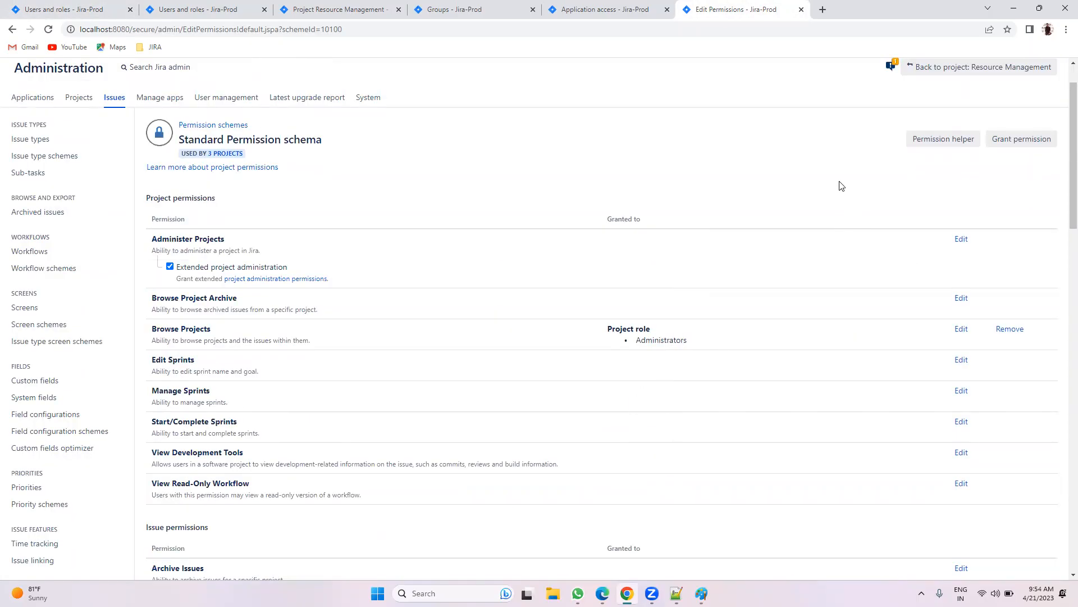
pyautogui.click(964, 239)
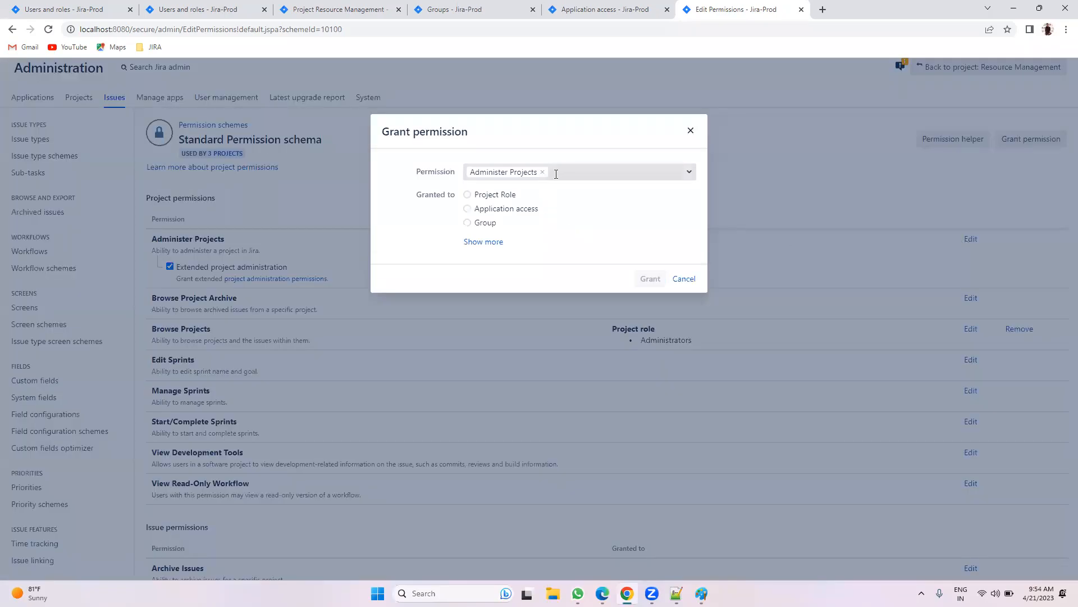
pyautogui.click(684, 279)
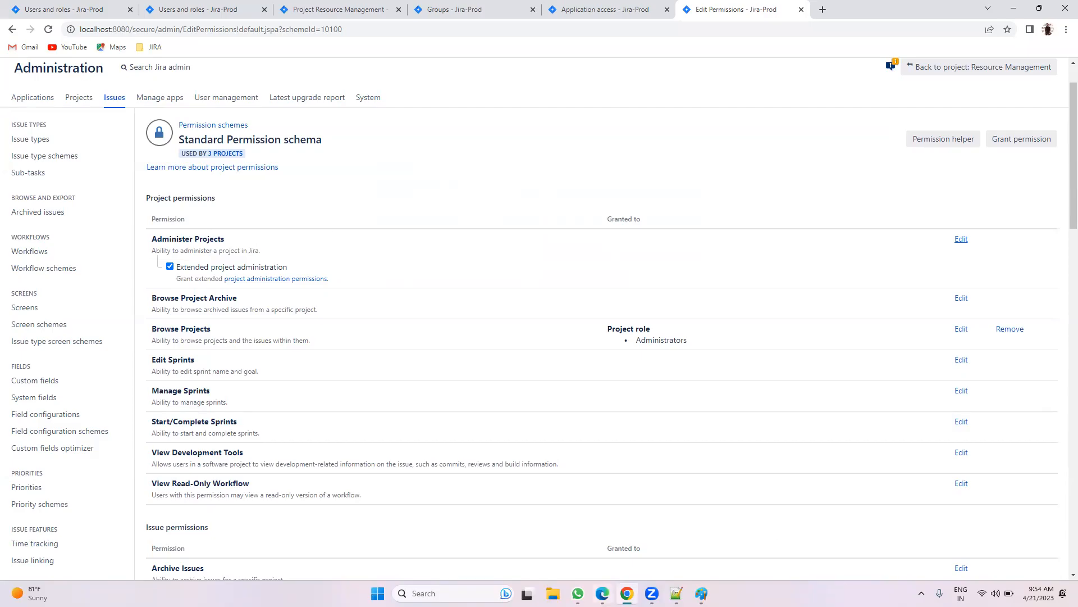
pyautogui.click(602, 593)
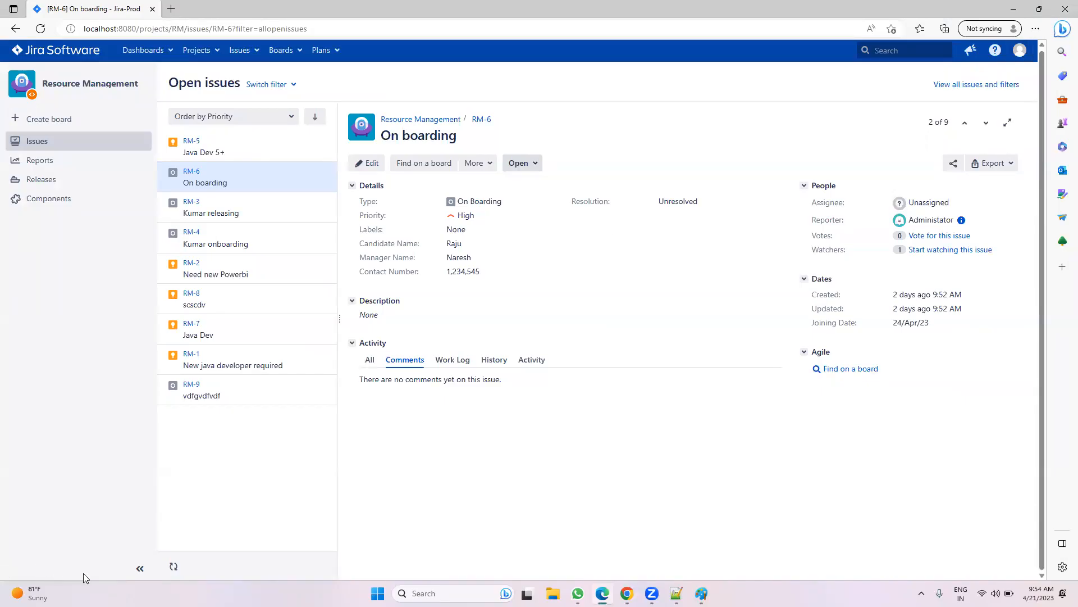
pyautogui.click(627, 593)
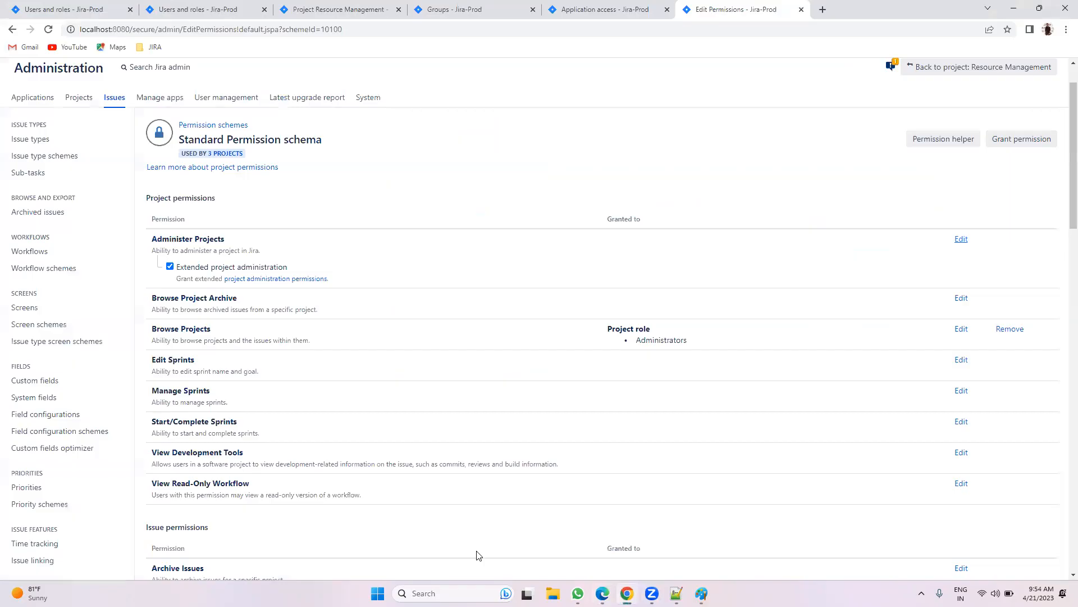
# Step: Grant Administer Projects to the Administrators project role
pyautogui.click(101, 5)
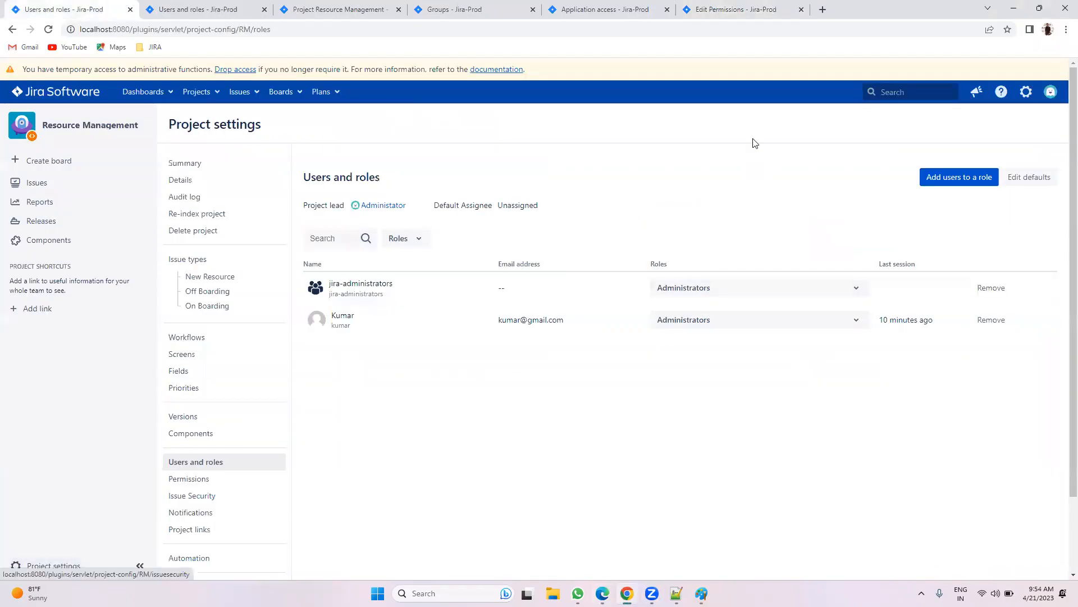
pyautogui.click(755, 5)
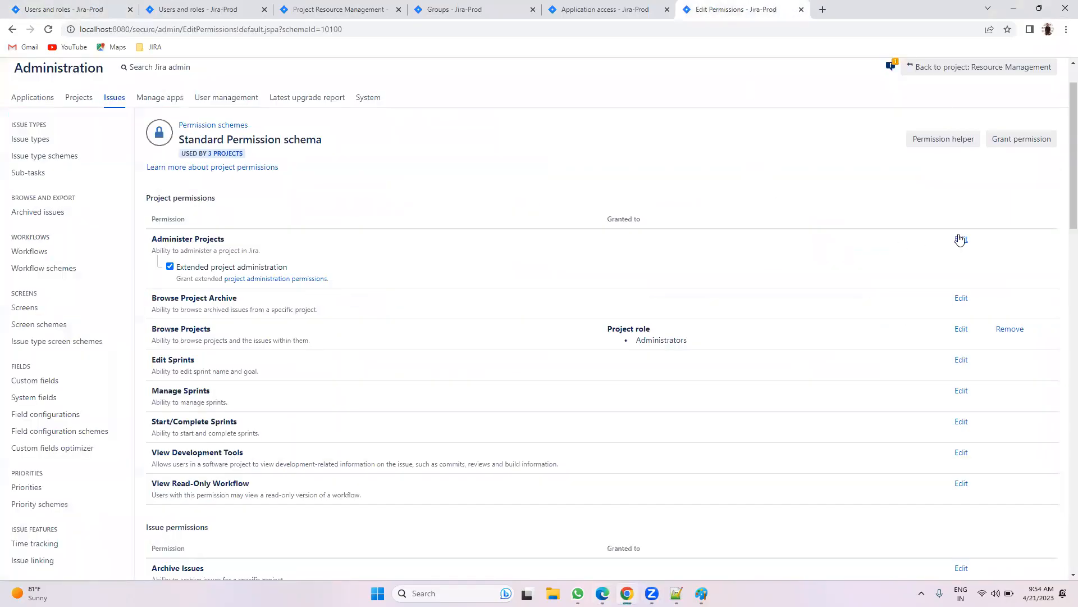
pyautogui.click(957, 238)
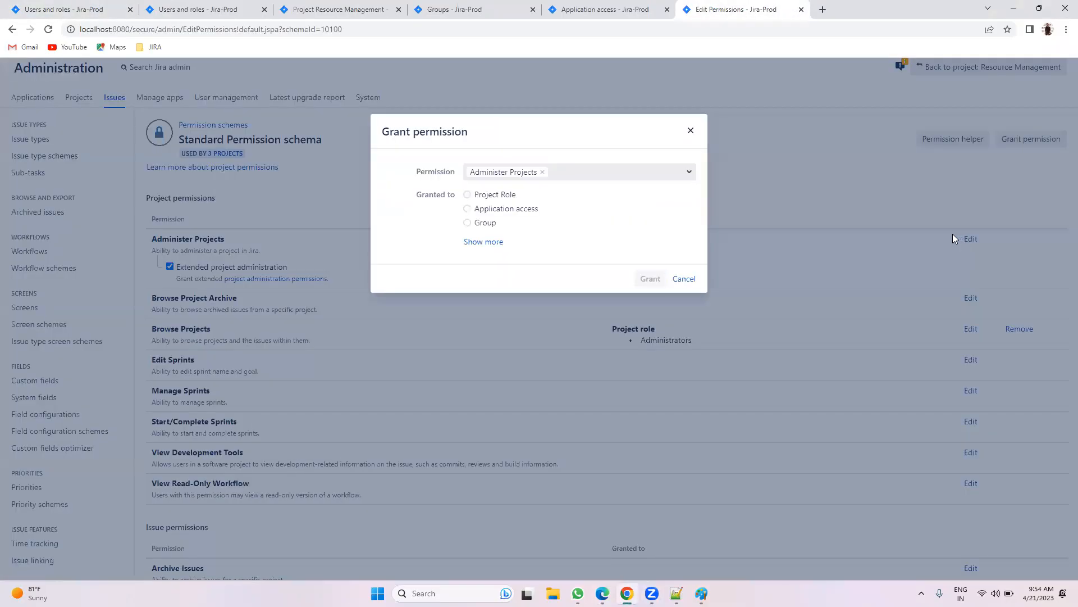
pyautogui.click(495, 195)
pyautogui.click(650, 299)
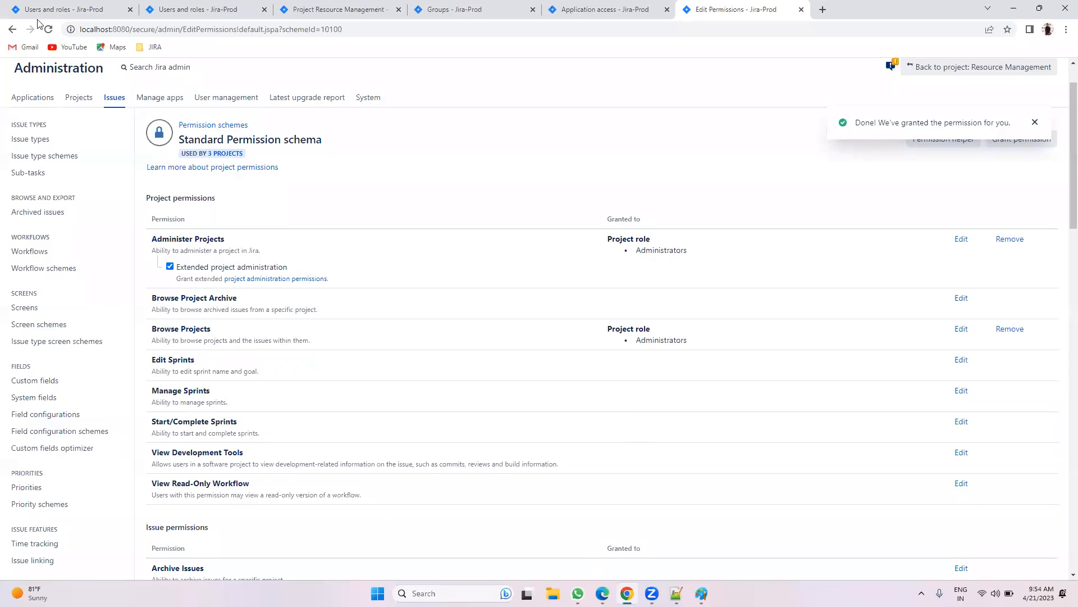
# Step: In the member's window, open Resource Management's Project settings in a new tab
pyautogui.hotkey('alt', 'Tab')
pyautogui.rightClick(56, 564)
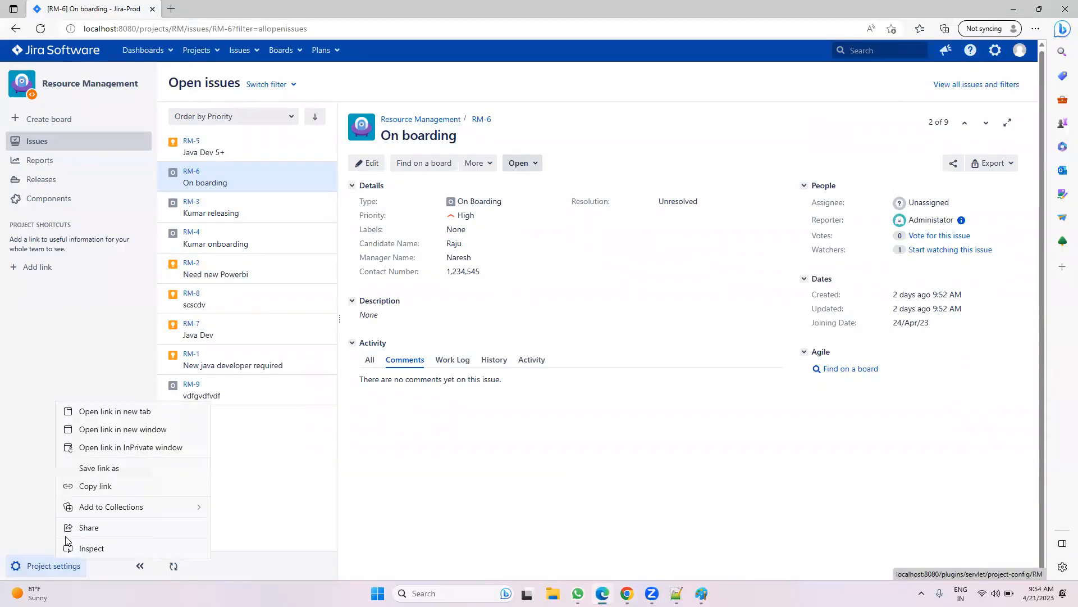
pyautogui.click(73, 409)
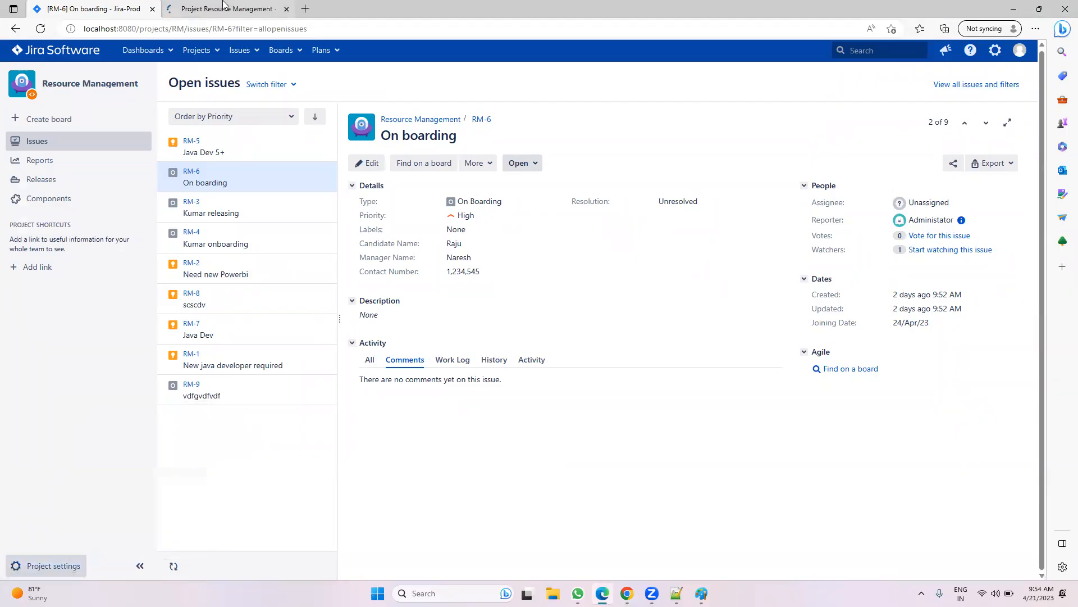
pyautogui.click(224, 9)
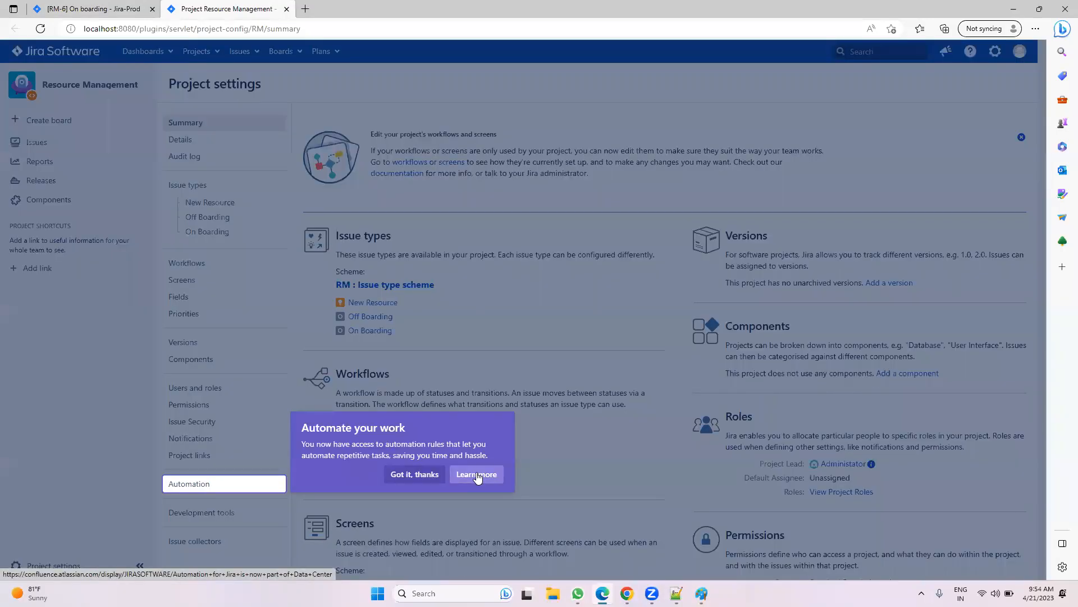
# Step: Open the 'Automate your work' documentation, then go back to the Resource Management settings summary
pyautogui.click(433, 476)
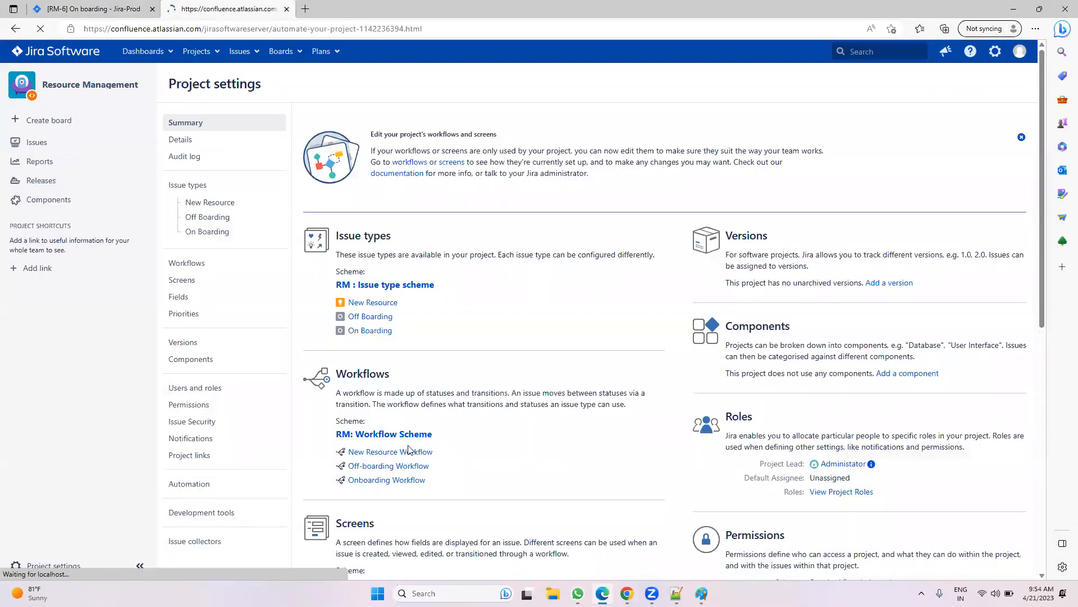
pyautogui.click(109, 9)
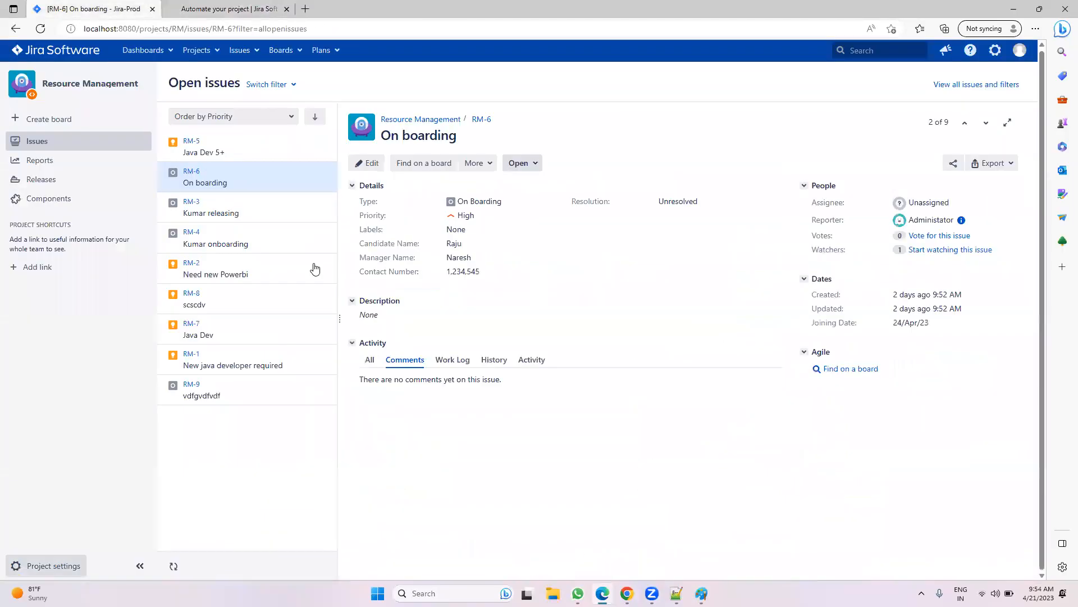
pyautogui.click(15, 31)
pyautogui.click(181, 6)
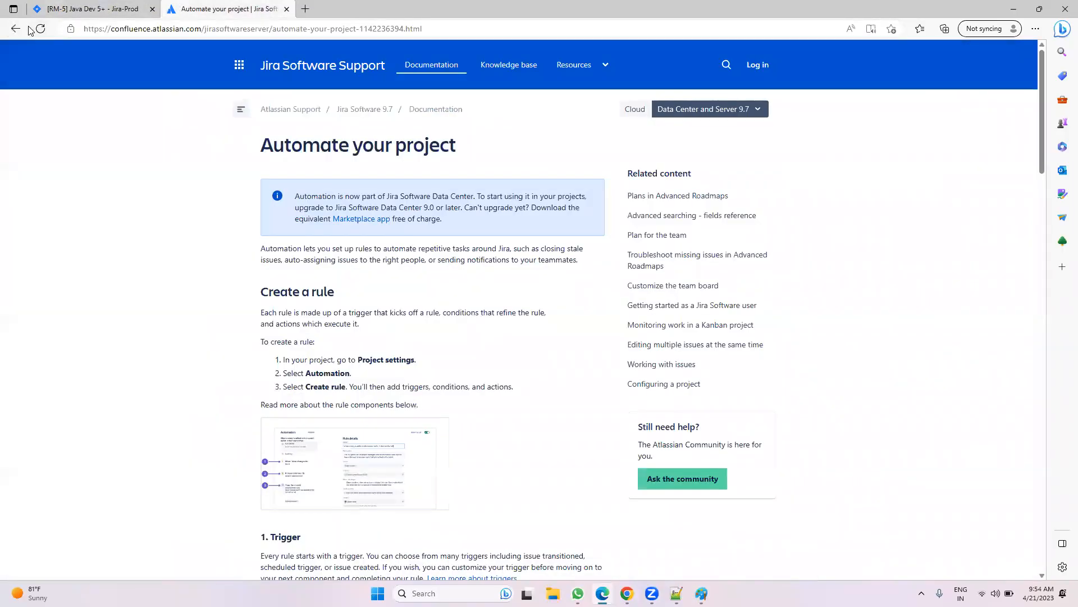
pyautogui.click(15, 29)
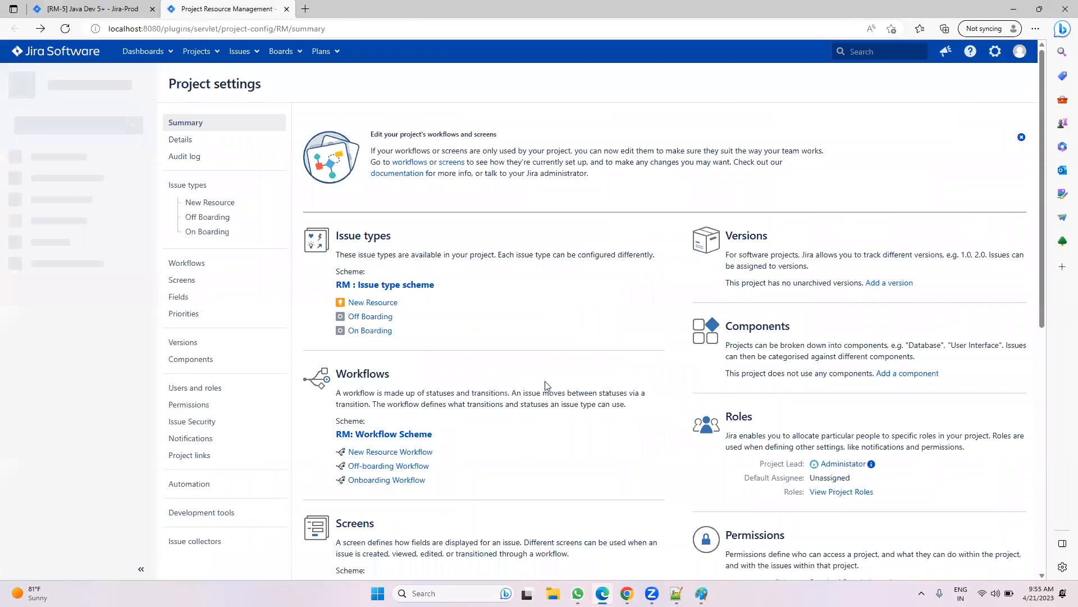
# Step: Inspect the RM workflow scheme and settings summary, then open View Project Roles
pyautogui.click(384, 437)
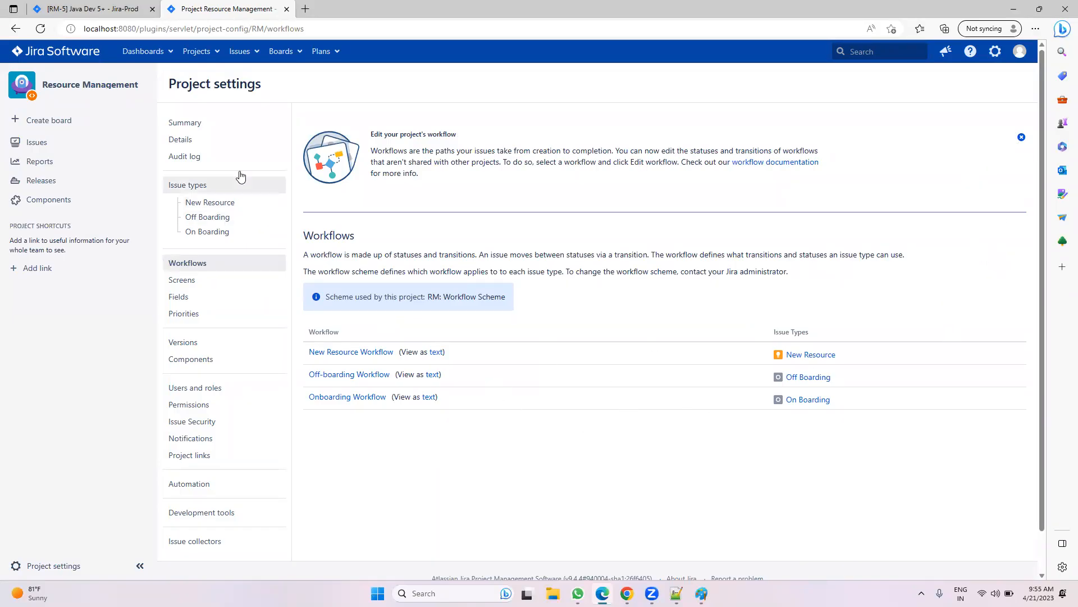
pyautogui.click(212, 122)
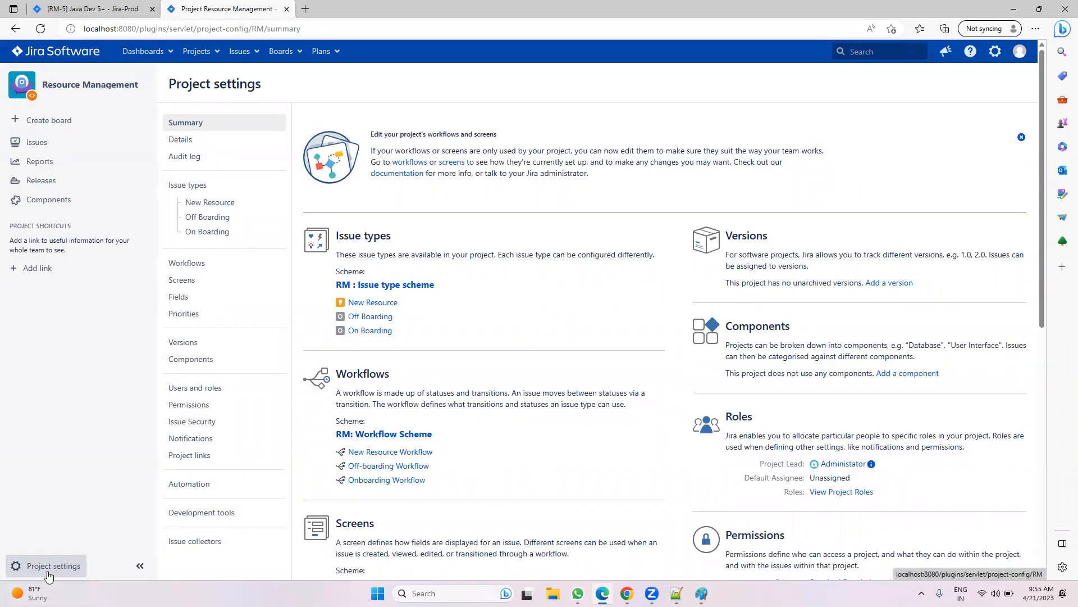
pyautogui.scroll(-2, 795, 137)
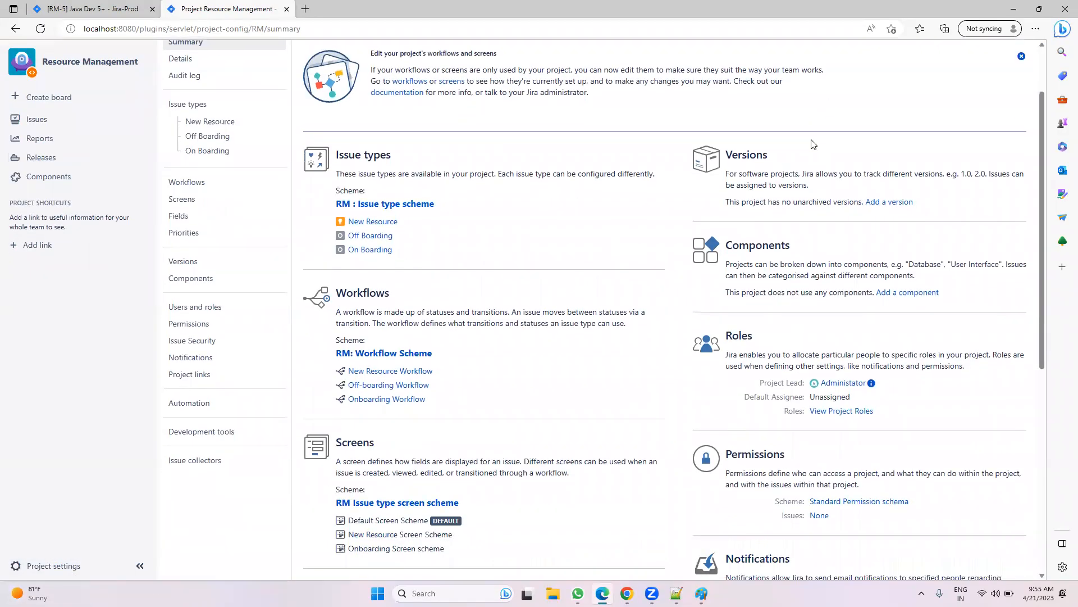
pyautogui.scroll(-2, 809, 184)
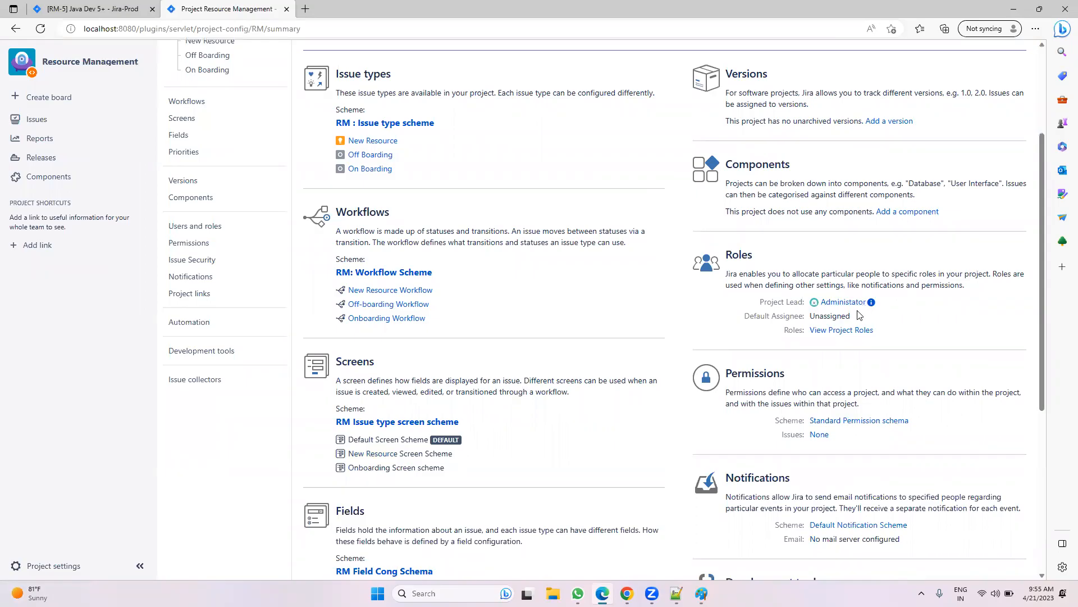
pyautogui.click(852, 333)
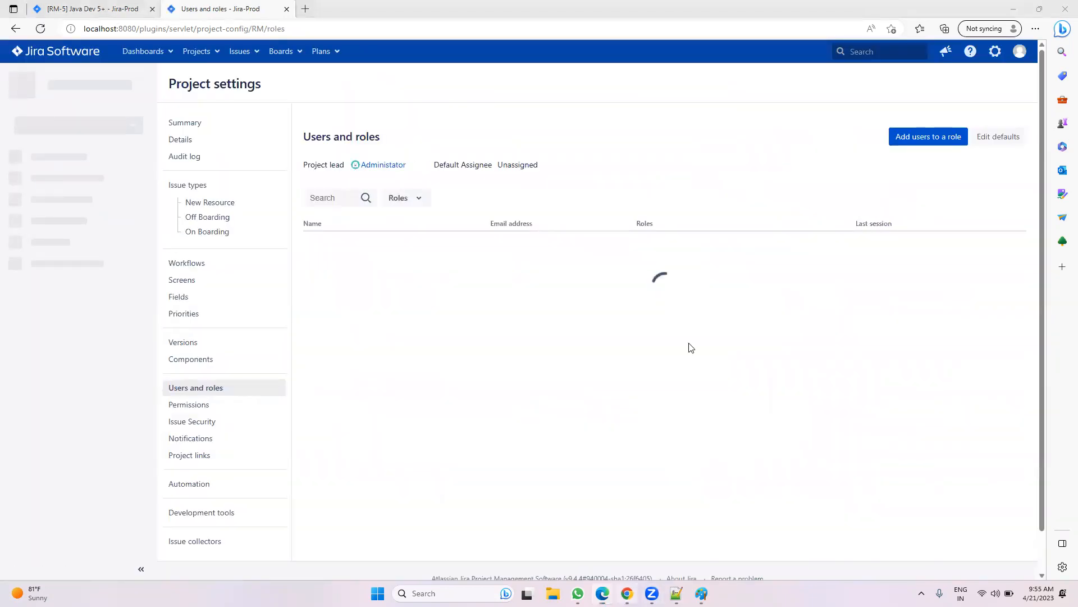
# Step: Compare RM and Demo users and roles, opening and cancelling Add users to a role
pyautogui.hotkey('alt', 'Tab')
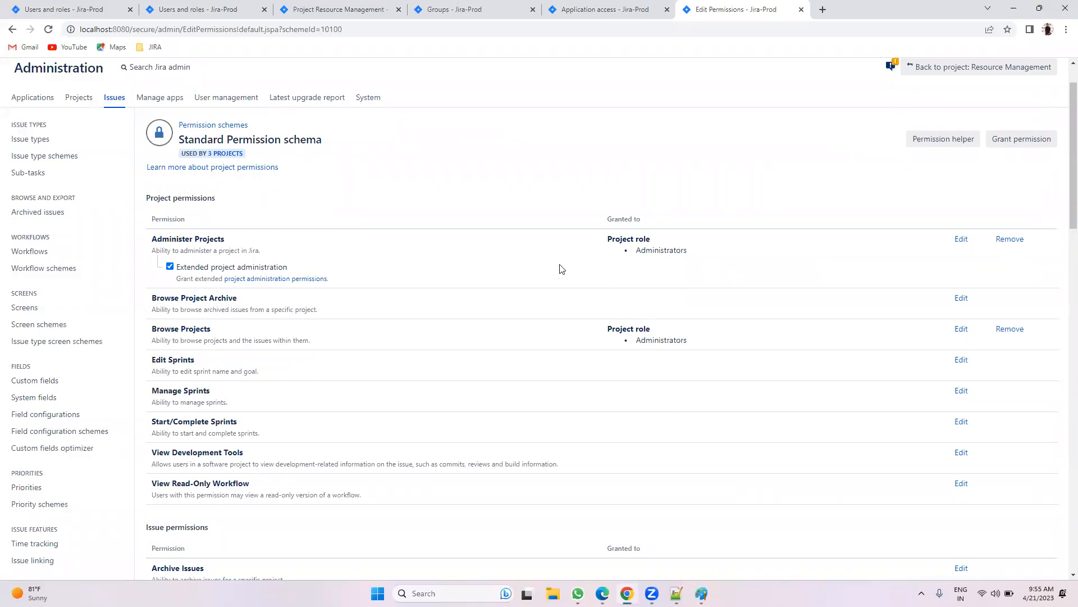
pyautogui.click(74, 7)
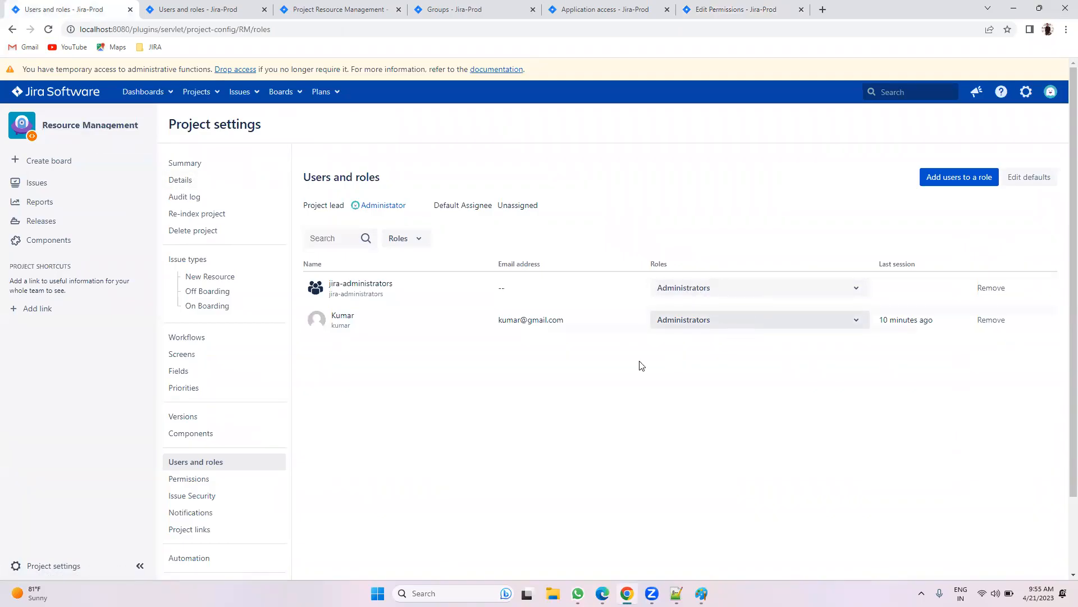
pyautogui.click(174, 9)
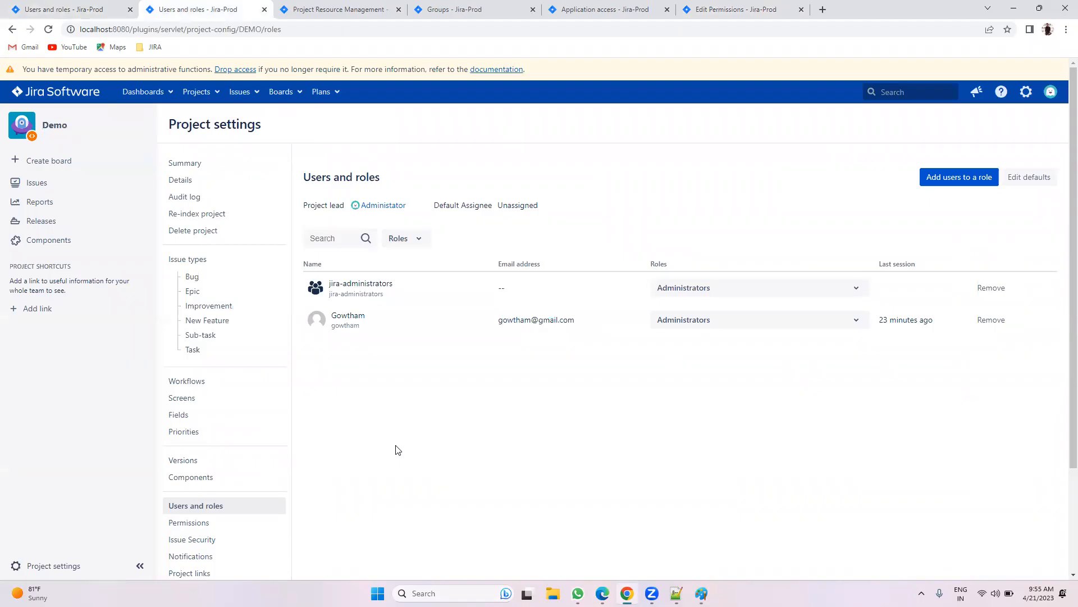
pyautogui.click(949, 179)
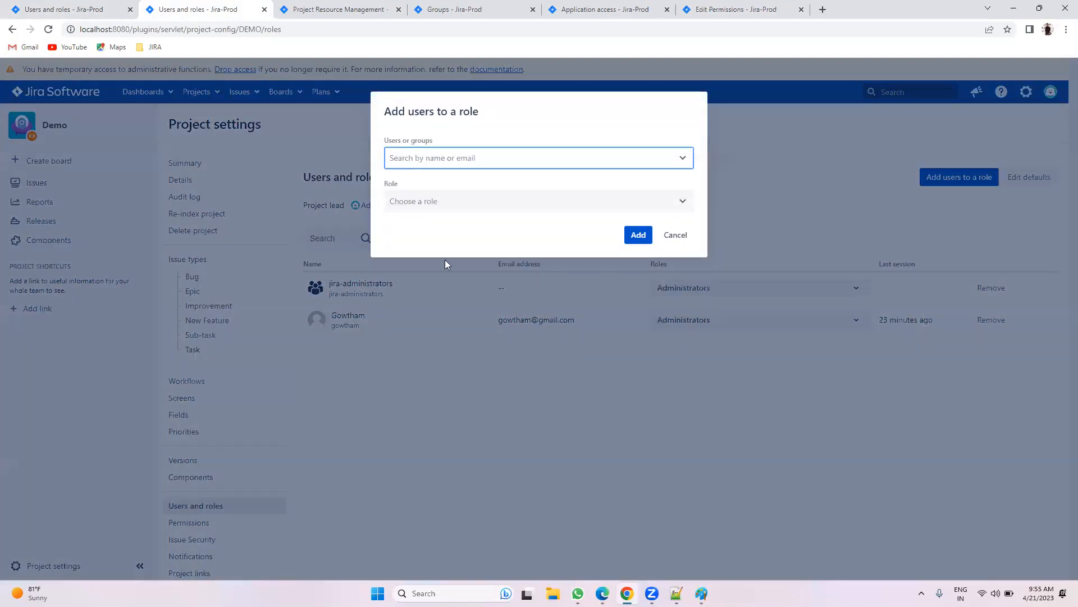
pyautogui.click(676, 235)
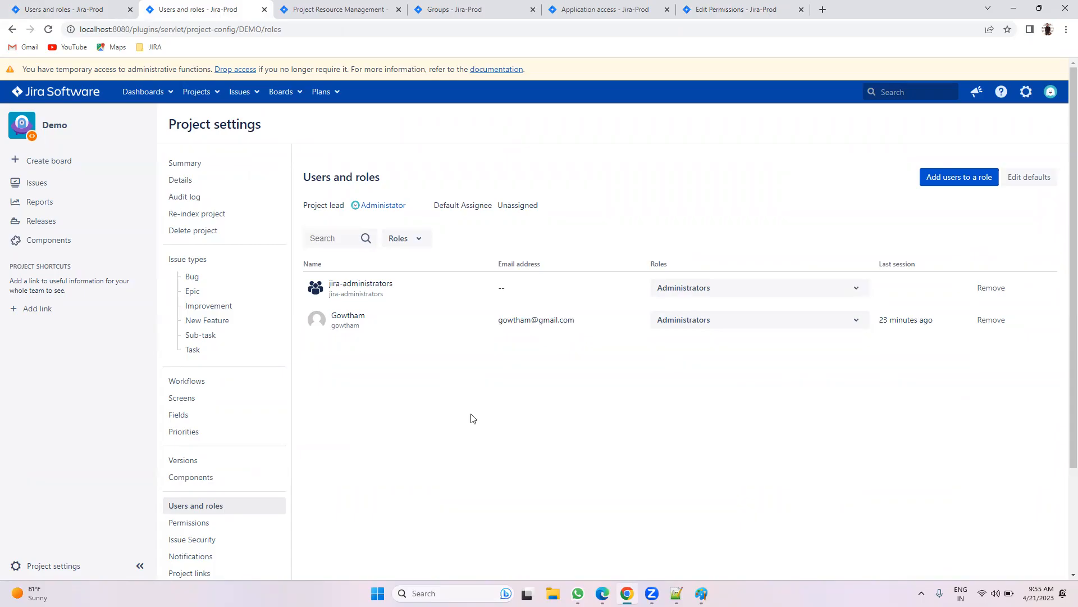
# Step: Go back to the Edit Permissions tab for the Standard Permission schema
pyautogui.click(697, 9)
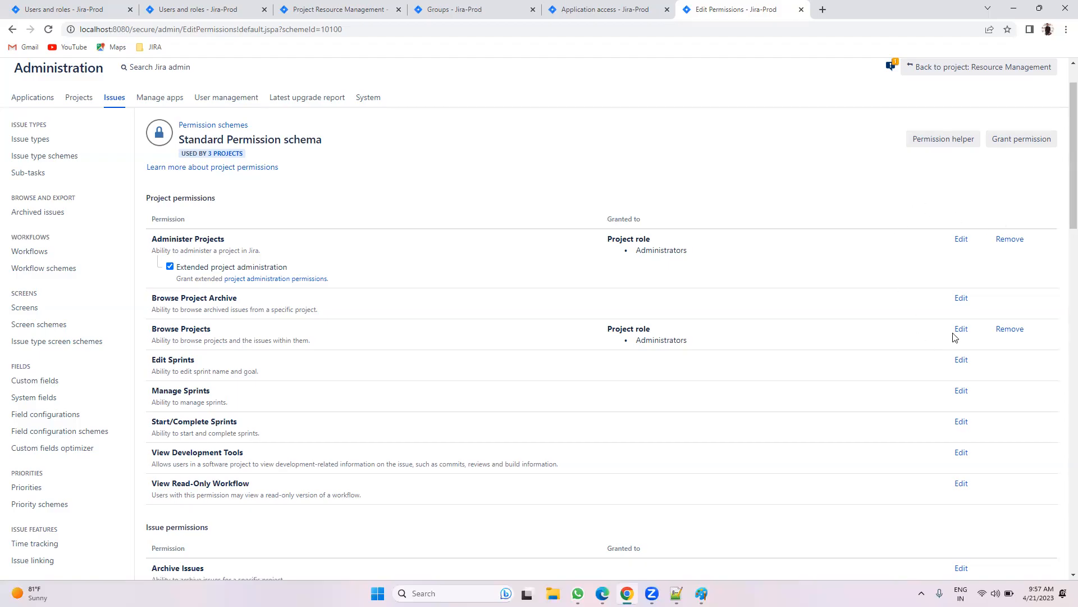
# Step: Start a Browse Project Archive permission grant, then cancel it
pyautogui.scroll(-1, 955, 332)
pyautogui.click(961, 243)
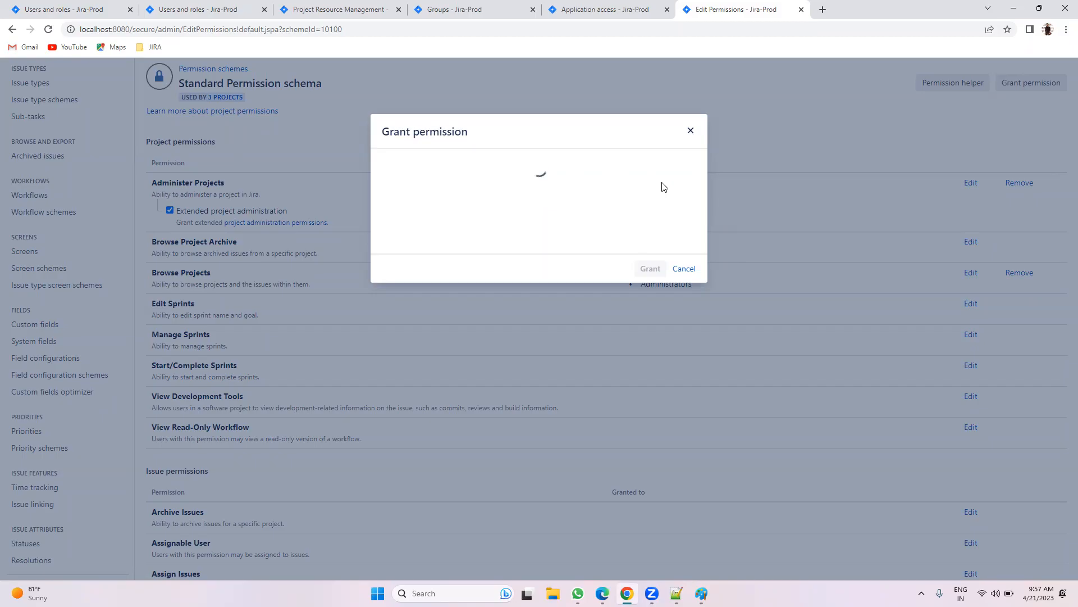
pyautogui.click(683, 268)
# Step: Reload the permission scheme page and re-confirm administrator access with the saved password
pyautogui.click(375, 30)
pyautogui.press('Return')
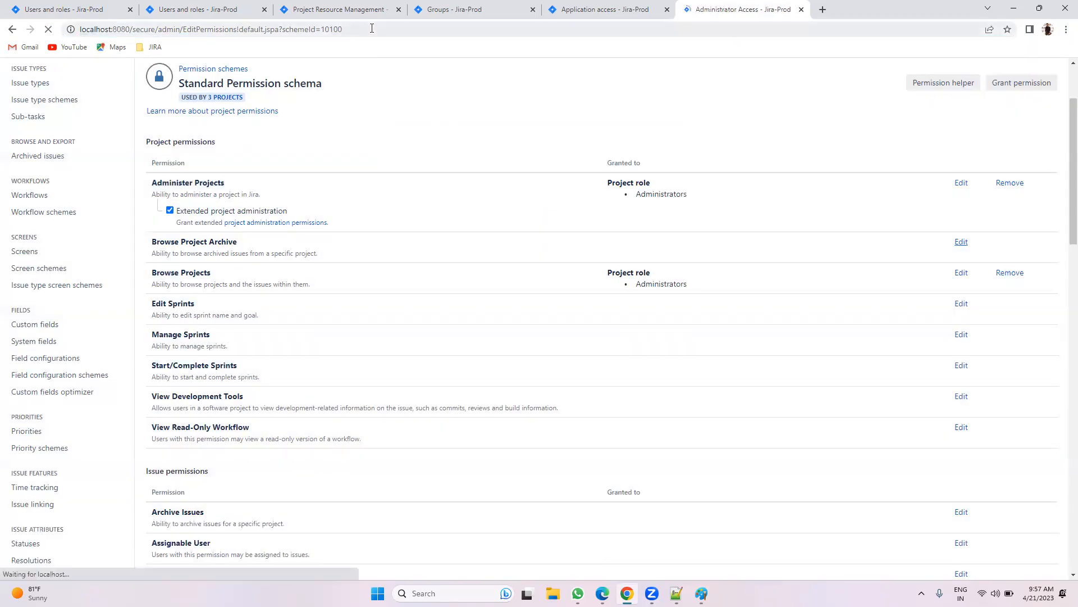
pyautogui.click(544, 273)
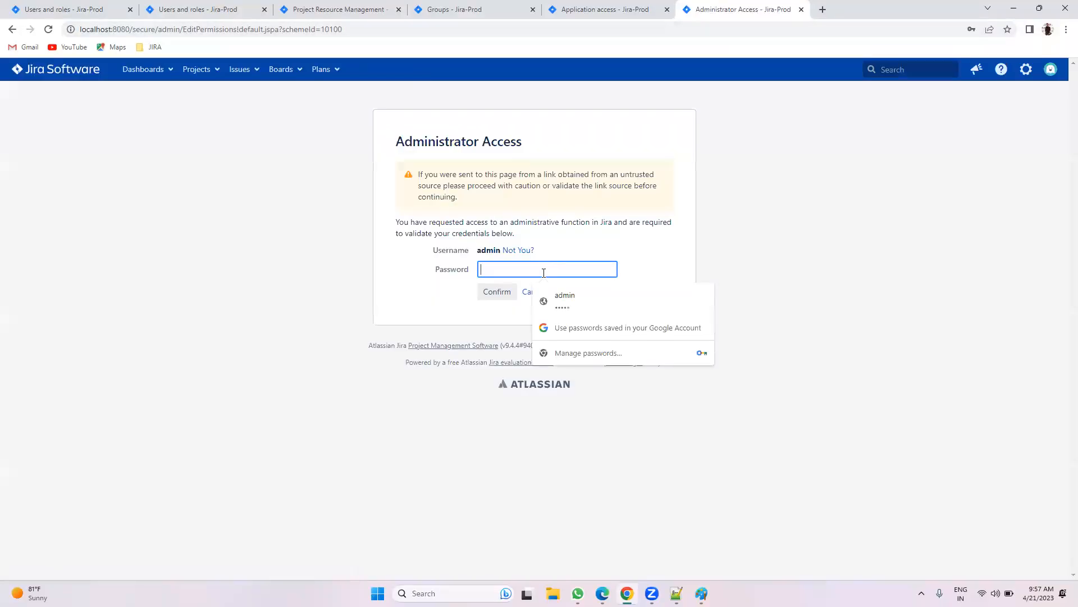
pyautogui.click(559, 300)
pyautogui.click(503, 293)
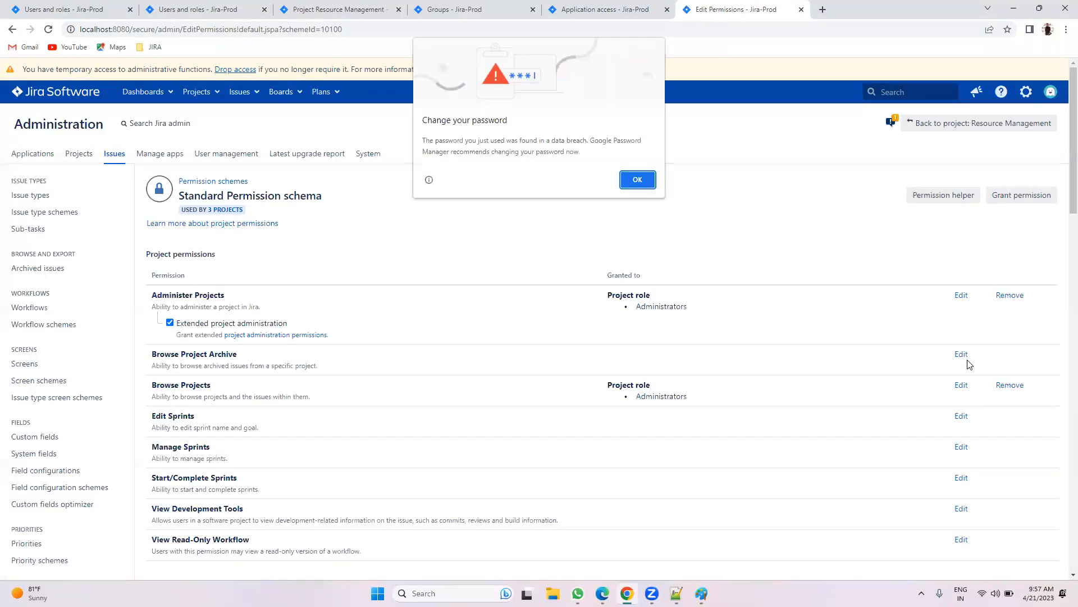
# Step: Select every permission, from Add Comments through Work On Issues, in the Permission field
pyautogui.click(638, 180)
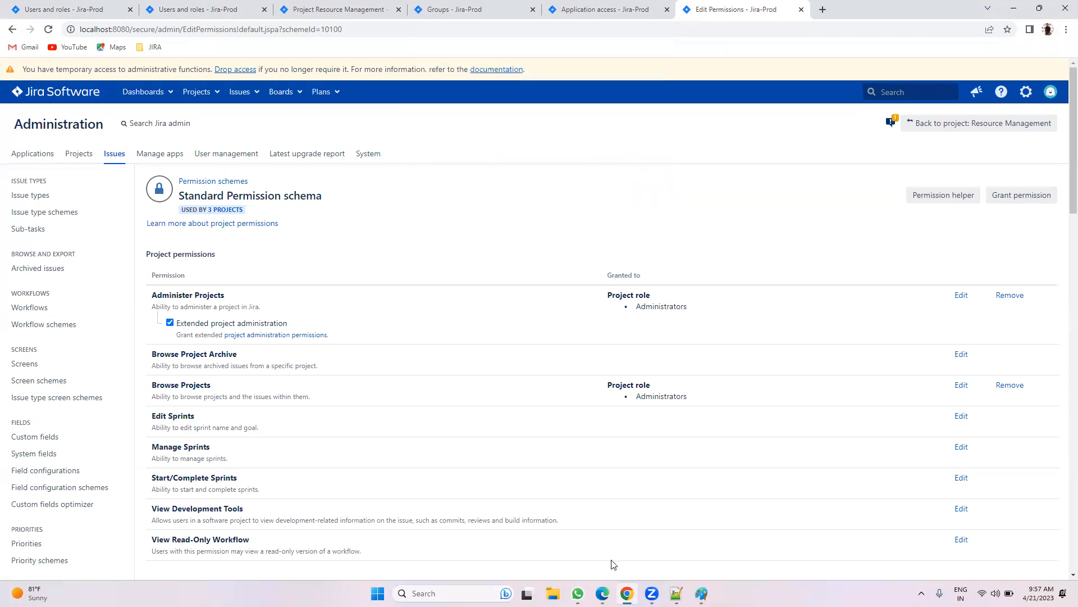
pyautogui.click(961, 354)
pyautogui.click(590, 173)
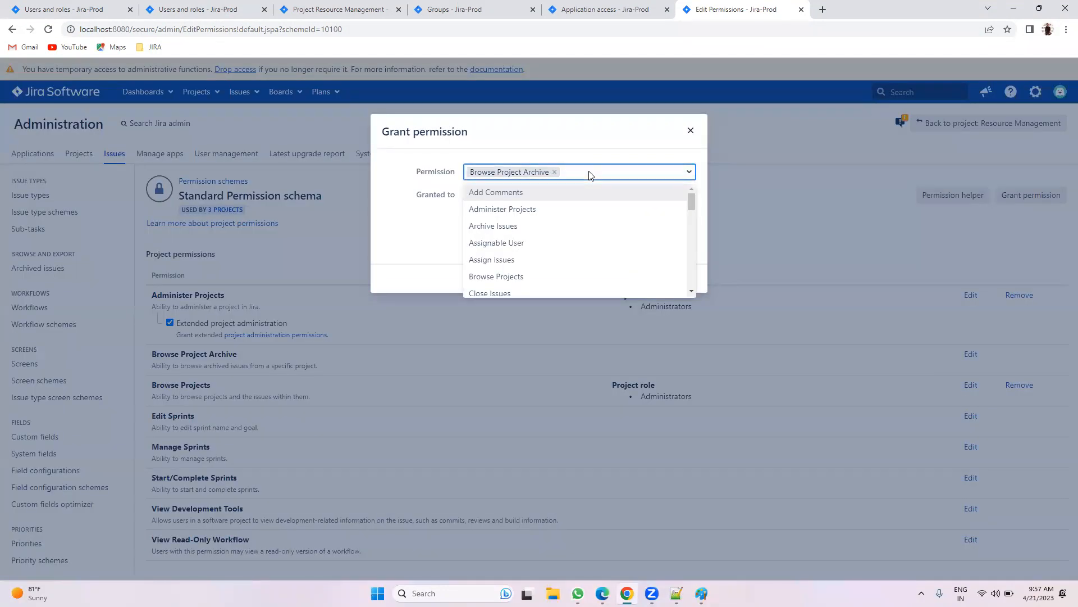
pyautogui.click(581, 194)
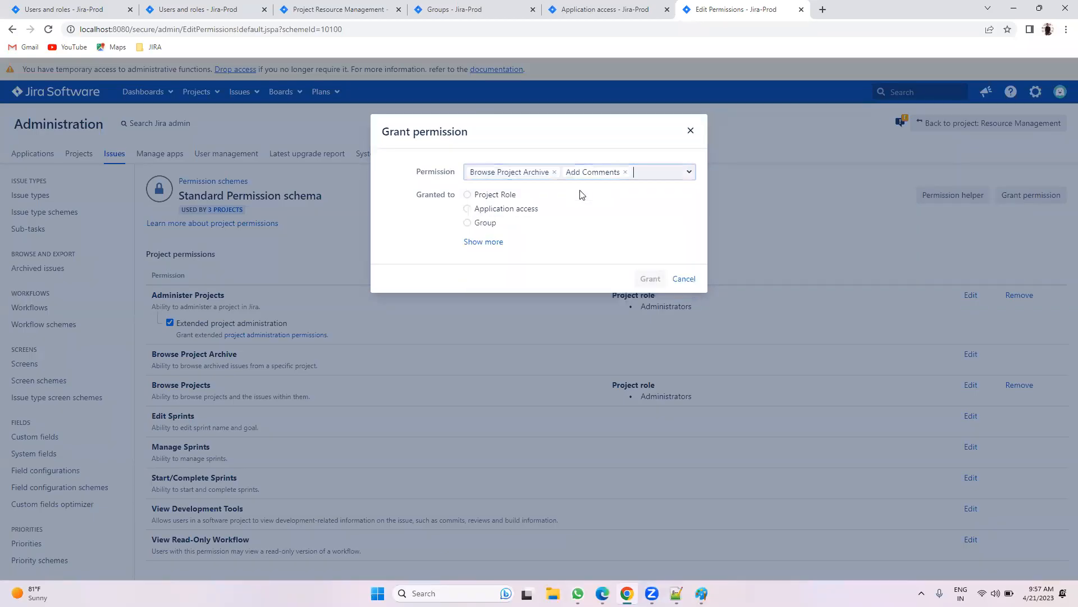
pyautogui.press('Return')
pyautogui.press('Return')
pyautogui.press('Return')
pyautogui.press('Return')
pyautogui.press('Return')
pyautogui.press('Return')
pyautogui.press('Return')
pyautogui.press('Return')
pyautogui.press('Return')
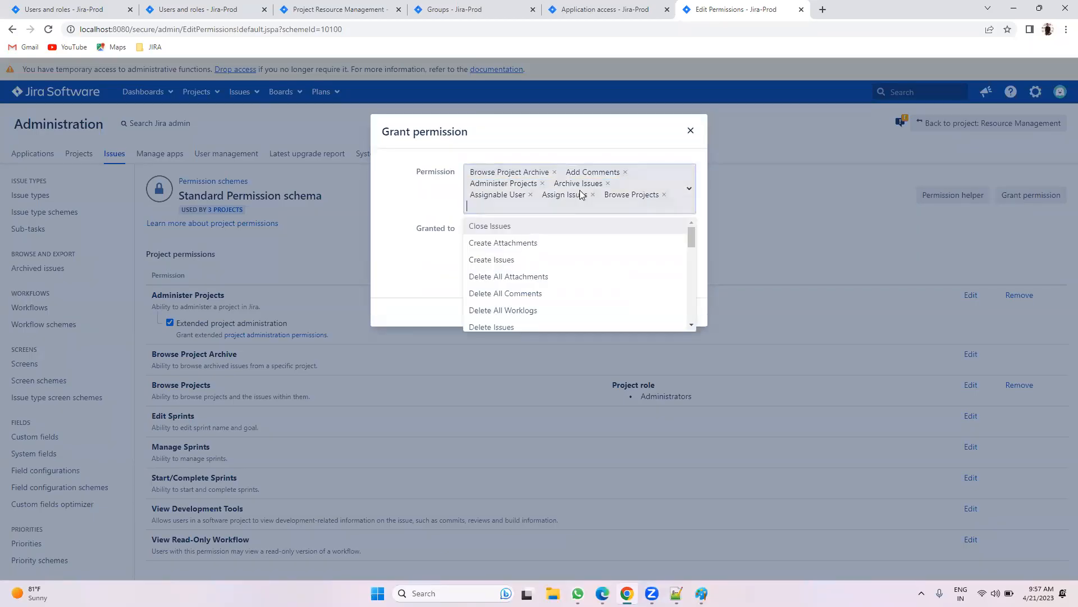
pyautogui.press('Return')
pyautogui.press('Return')
pyautogui.press('Return')
pyautogui.press('Return')
pyautogui.press('Return')
pyautogui.press('Return')
pyautogui.press('Return')
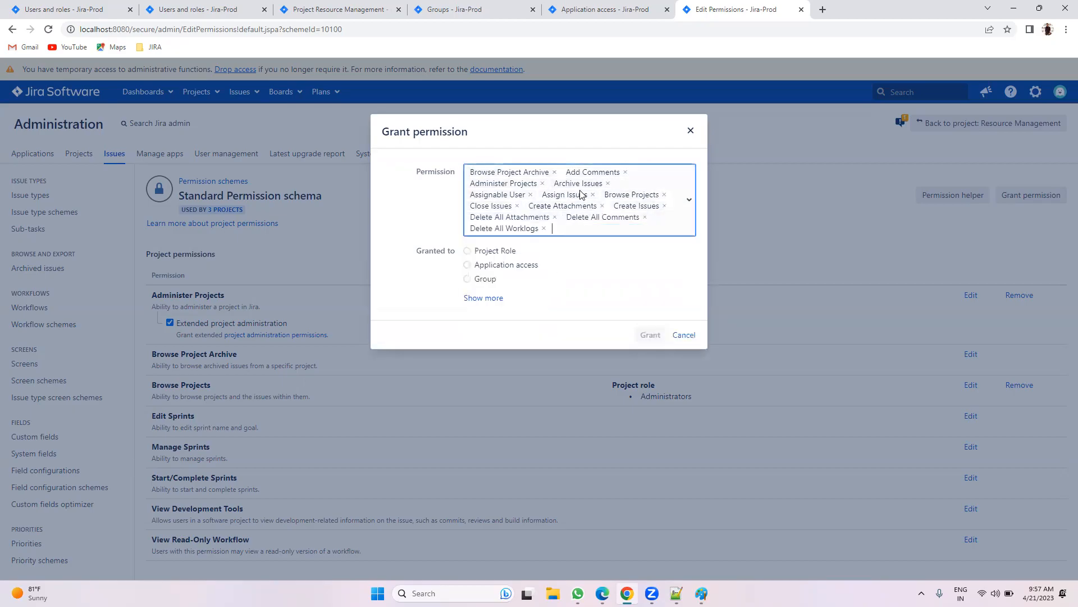
pyautogui.press('Return')
pyautogui.press('Return')
pyautogui.press('Return')
pyautogui.press('Return')
pyautogui.press('Return')
pyautogui.press('Return')
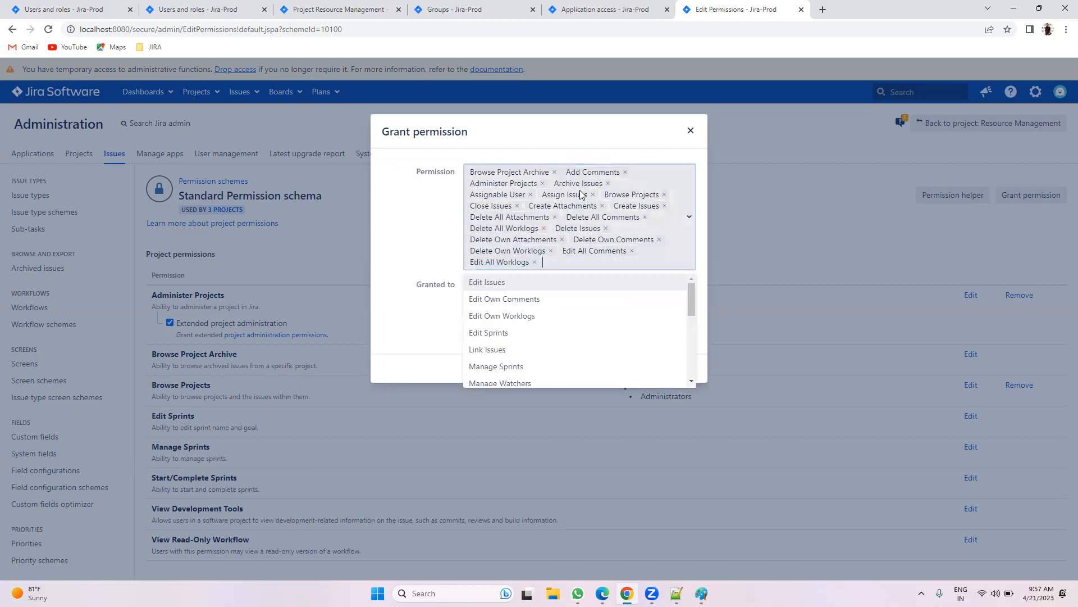
pyautogui.press('Return')
pyautogui.press('Return')
pyautogui.press('Return')
pyautogui.press('Return')
pyautogui.press('Return')
pyautogui.press('Return')
pyautogui.press('Return')
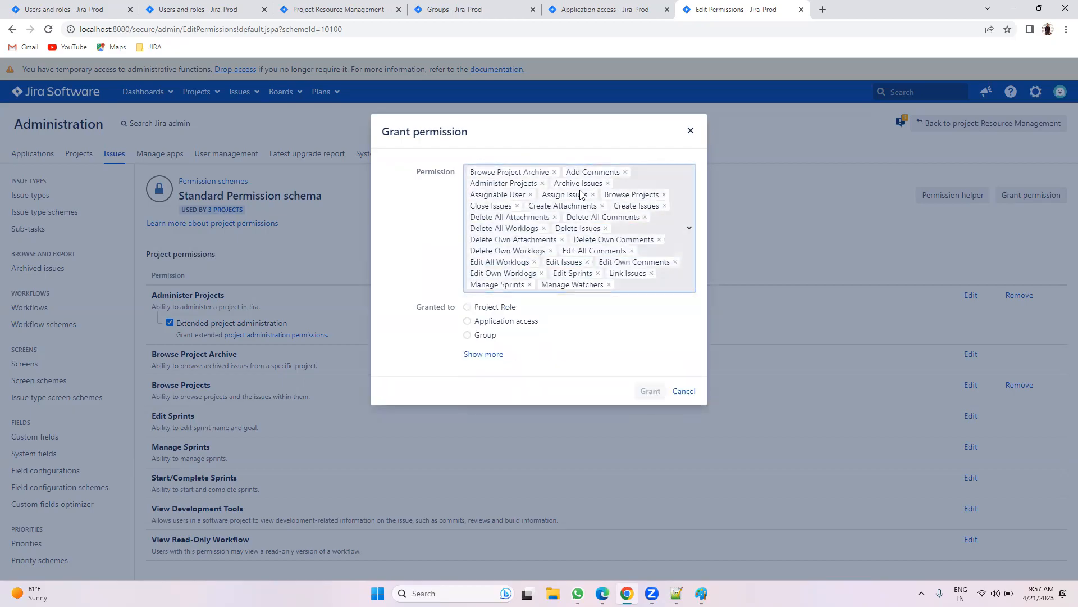
pyautogui.press('Return')
pyautogui.press('Return')
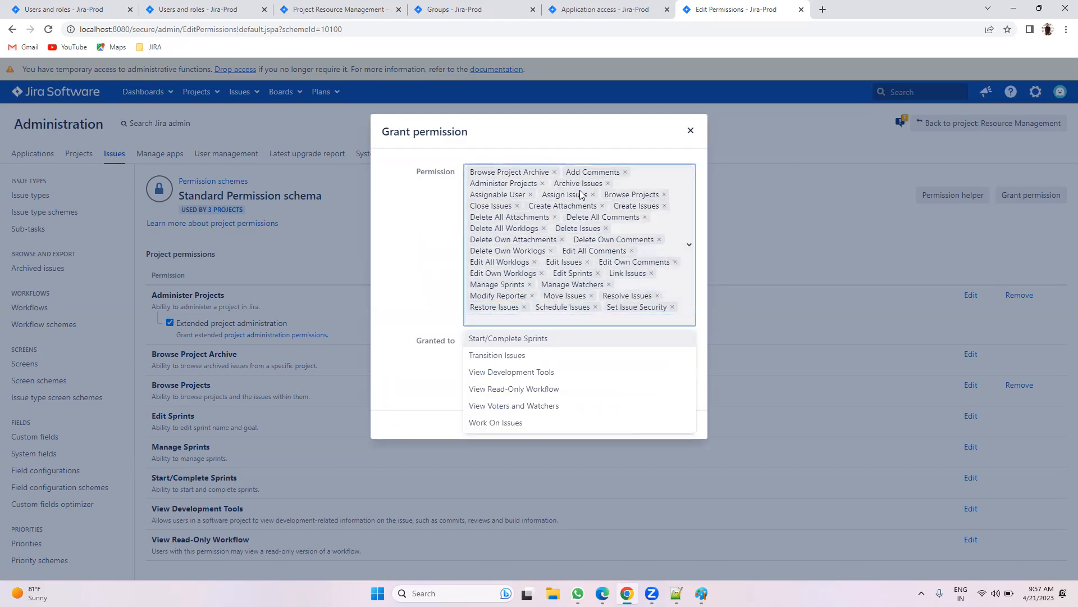
pyautogui.press('Return')
pyautogui.press('Return')
pyautogui.press('Return')
pyautogui.press('Return')
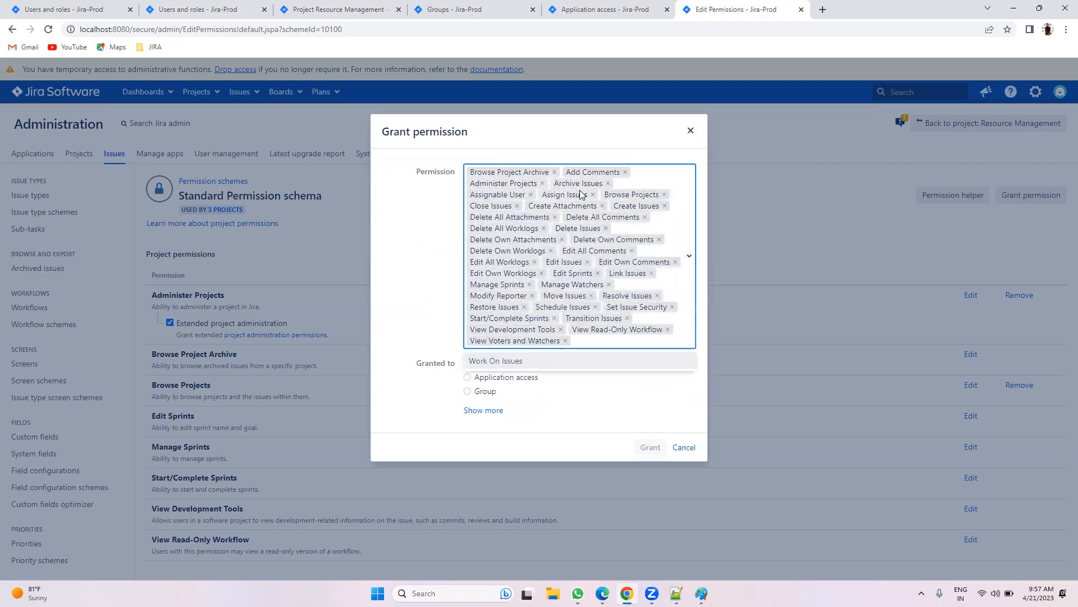
pyautogui.press('Return')
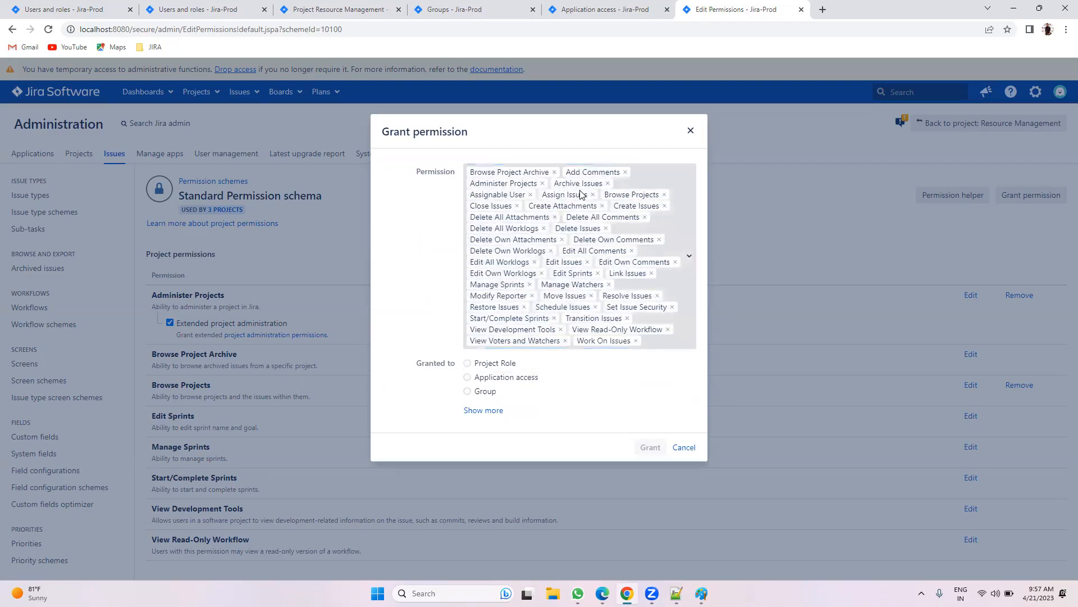
# Step: Grant the selected permissions to the Administrators project role
pyautogui.click(479, 365)
pyautogui.click(650, 468)
pyautogui.scroll(-20, 706, 390)
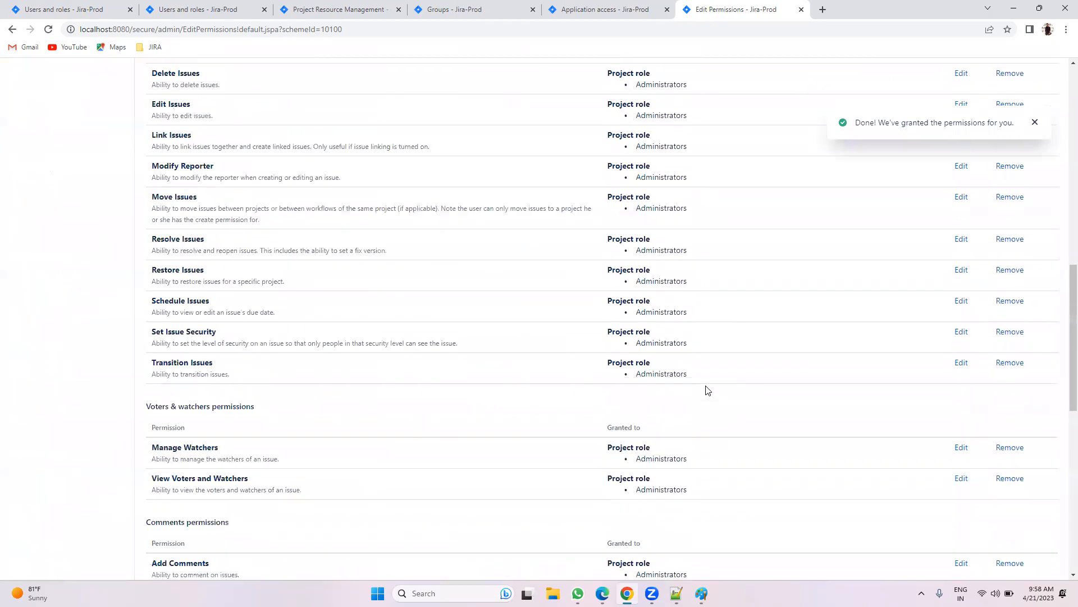
pyautogui.scroll(20, 706, 392)
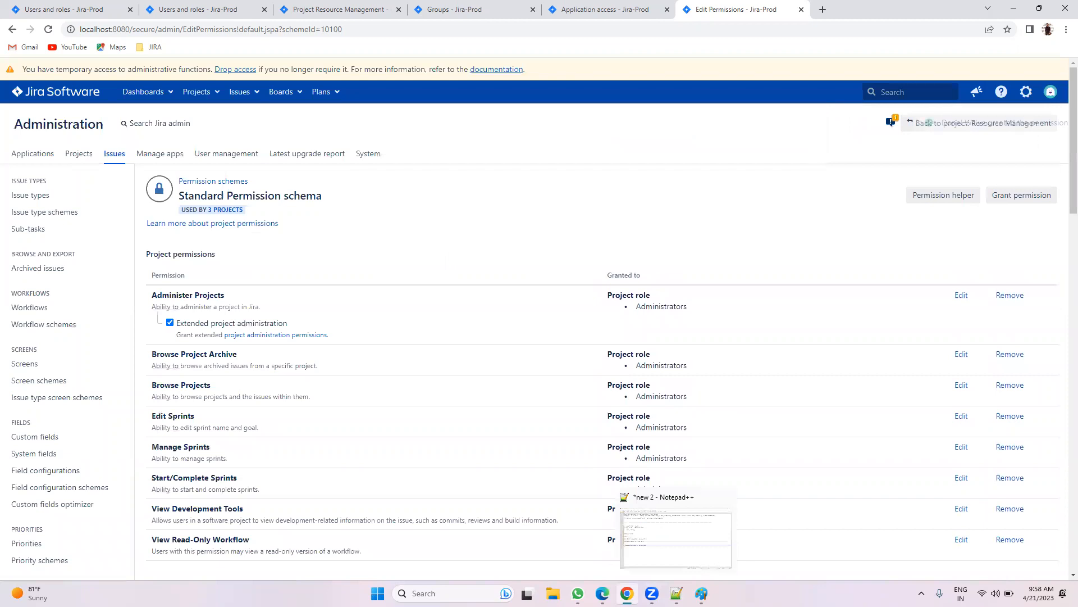
# Step: Refresh the project's users and roles and open the RM-6 On boarding issue
pyautogui.click(604, 593)
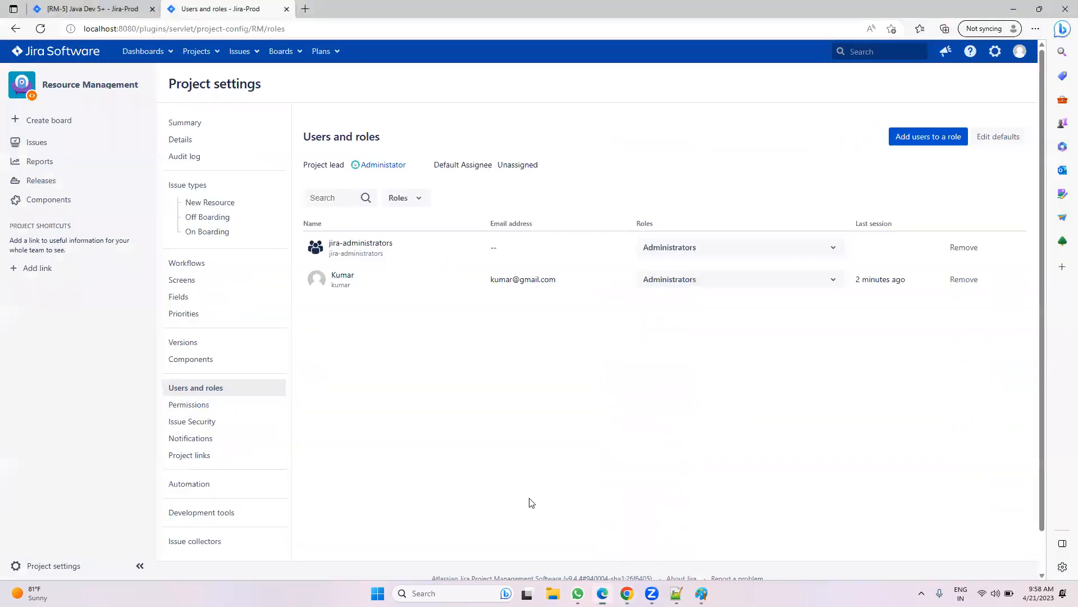
pyautogui.click(41, 28)
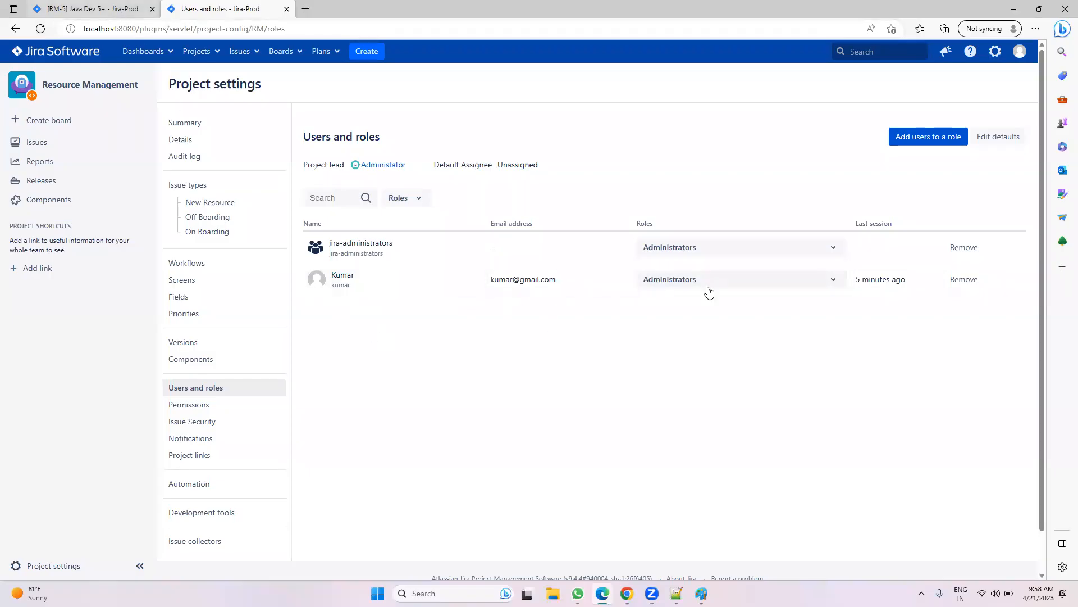
pyautogui.click(90, 8)
pyautogui.click(203, 178)
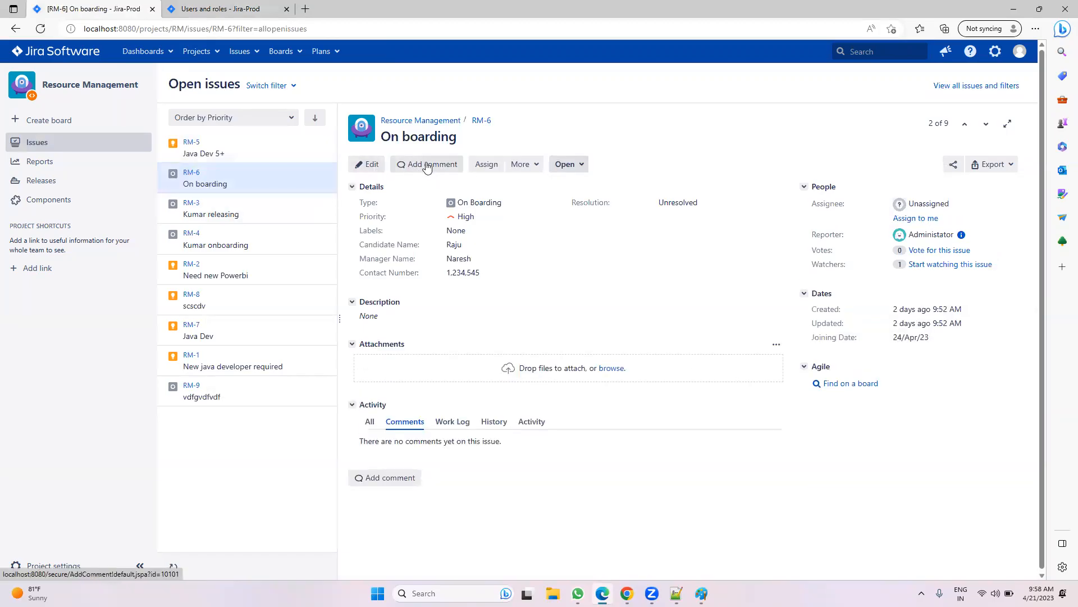
# Step: Check RM-6's Assign dialog, More actions and status options without changing anything
pyautogui.click(487, 164)
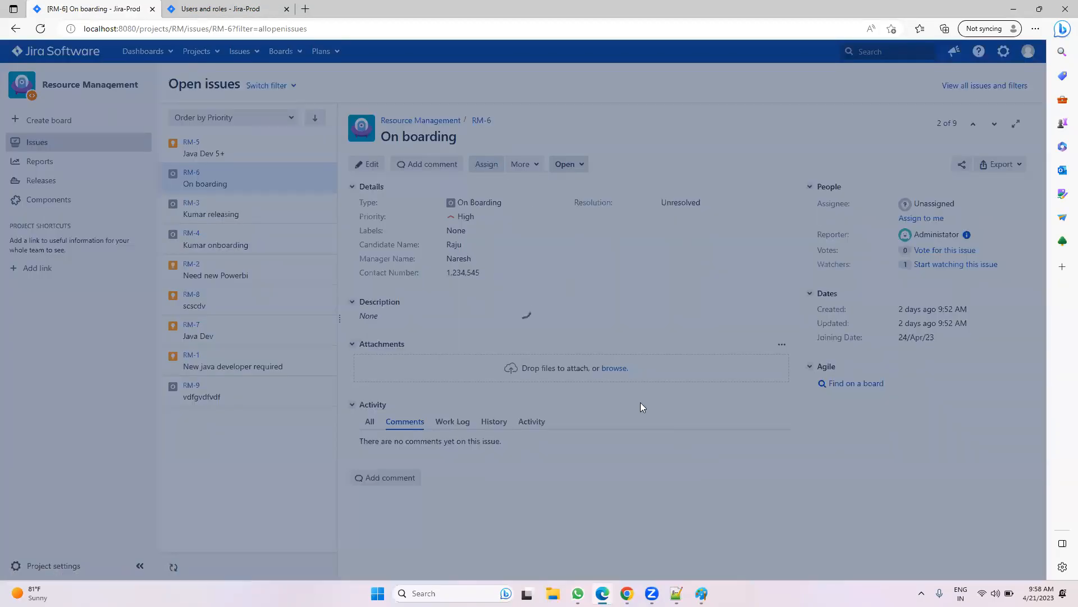
pyautogui.click(733, 437)
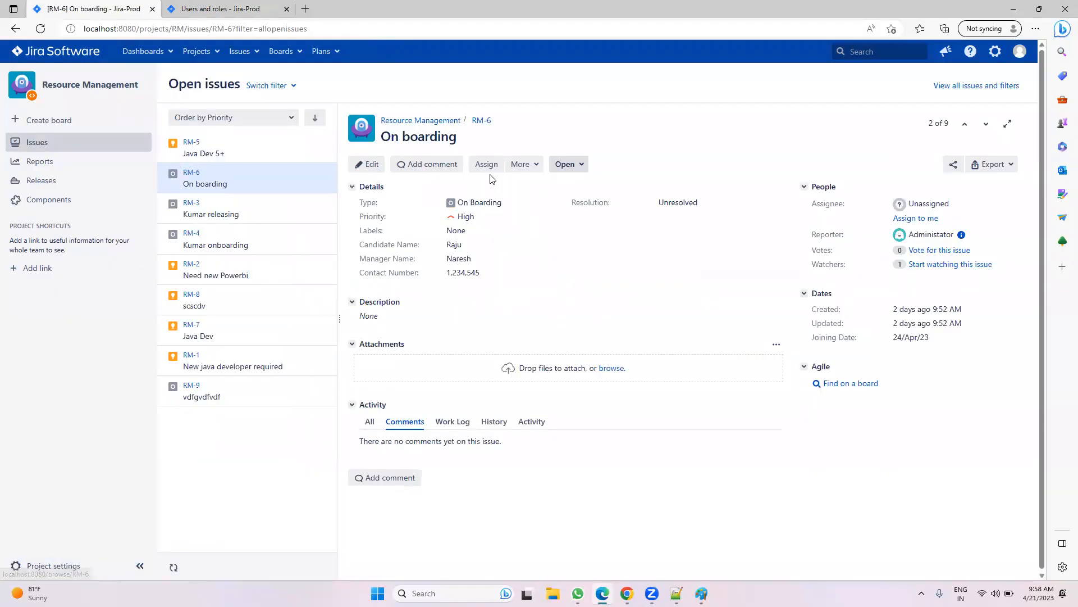
pyautogui.click(520, 166)
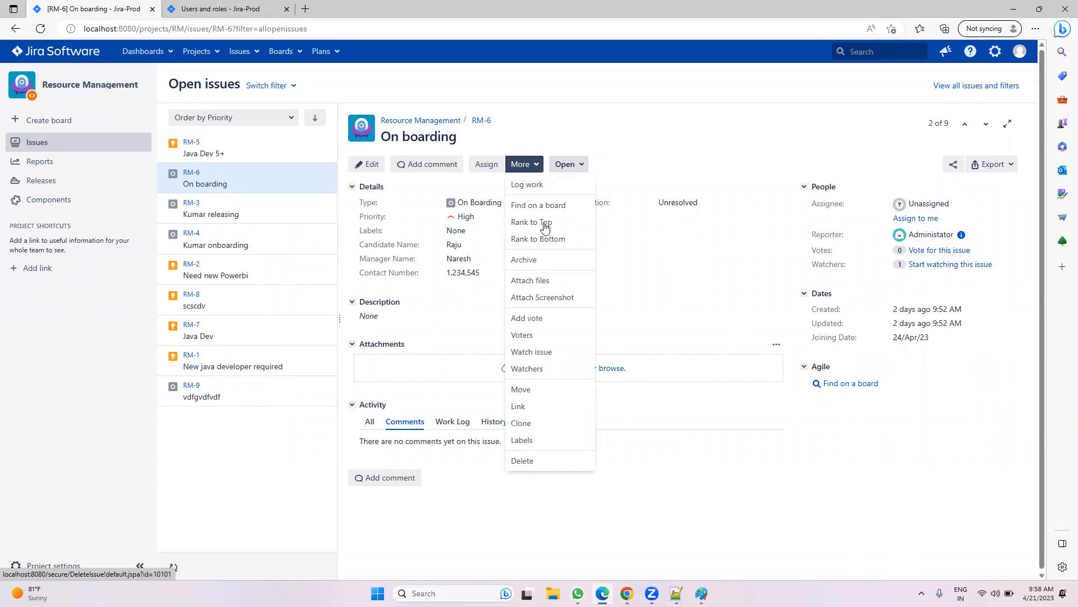
pyautogui.click(567, 165)
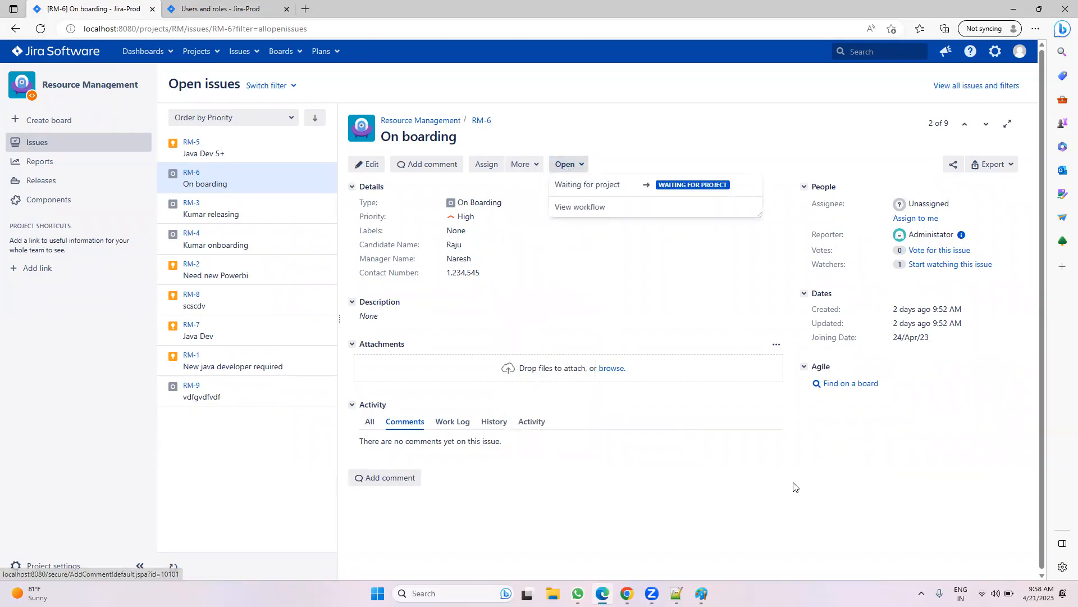
pyautogui.click(826, 486)
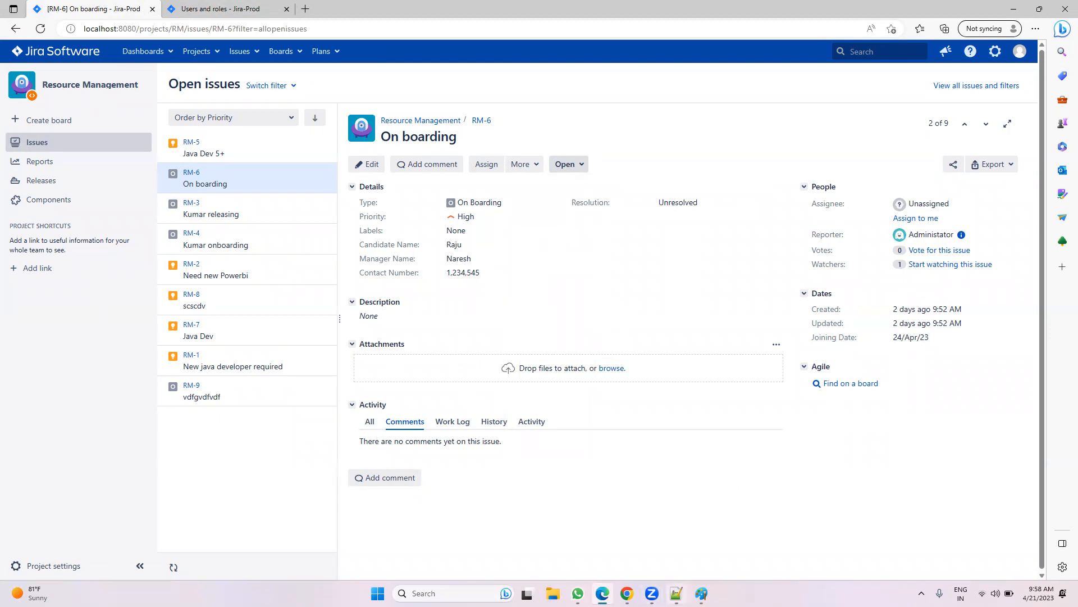
pyautogui.click(676, 593)
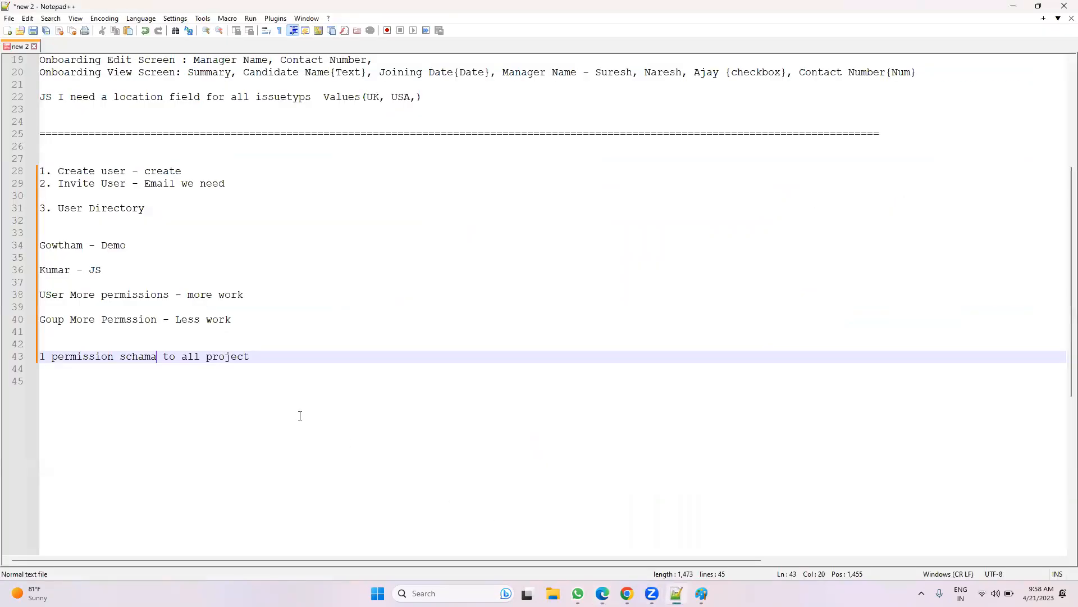
# Step: Add a note line marking the first user as RM and change JS to RM on line 36
pyautogui.click(152, 269)
pyautogui.press('Return')
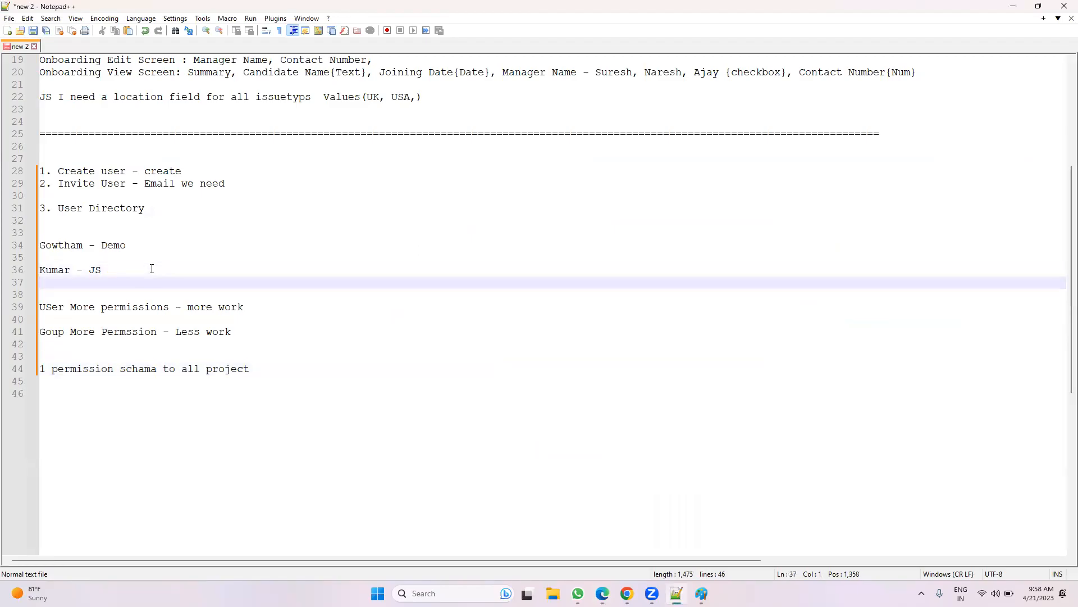
pyautogui.write('Raju - RM')
pyautogui.click(109, 272)
pyautogui.press('BackSpace')
pyautogui.press('BackSpace')
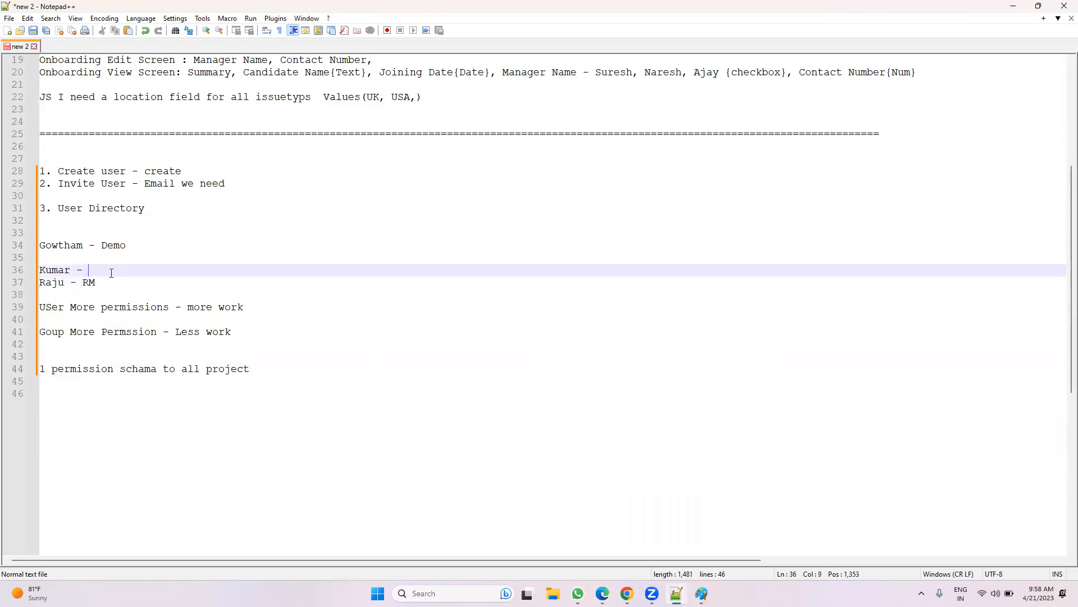
pyautogui.write('RM')
pyautogui.press('Escape')
# Step: Note line 37 as 'All access except admin' and add an RM ticket-only user line
pyautogui.click(133, 285)
pyautogui.write('- All project')
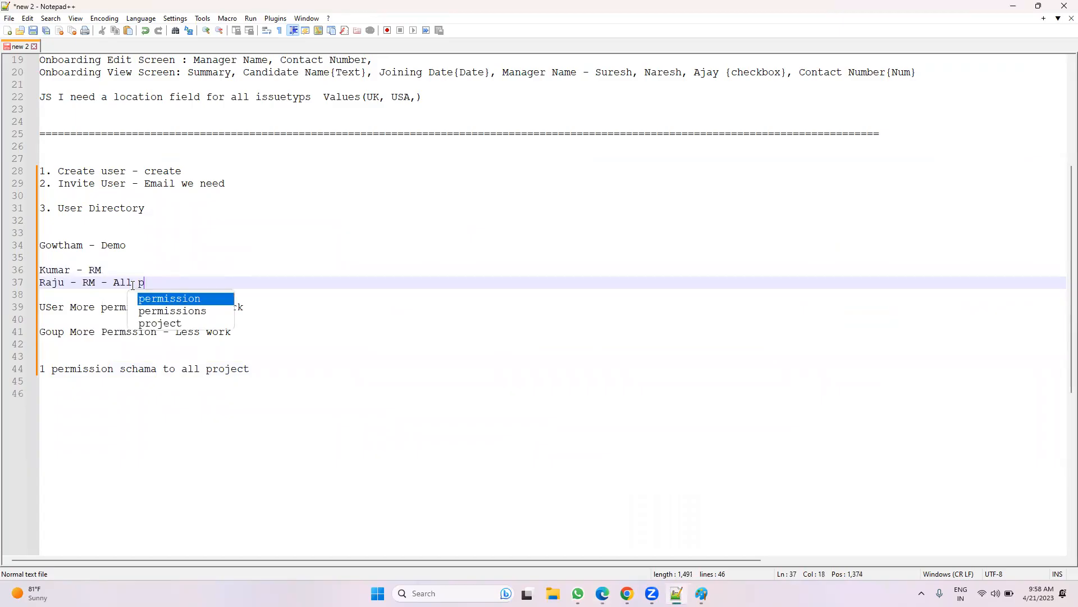
pyautogui.press('BackSpace')
pyautogui.press('BackSpace')
pyautogui.press('BackSpace')
pyautogui.press('BackSpace')
pyautogui.press('BackSpace')
pyautogui.press('BackSpace')
pyautogui.press('BackSpace')
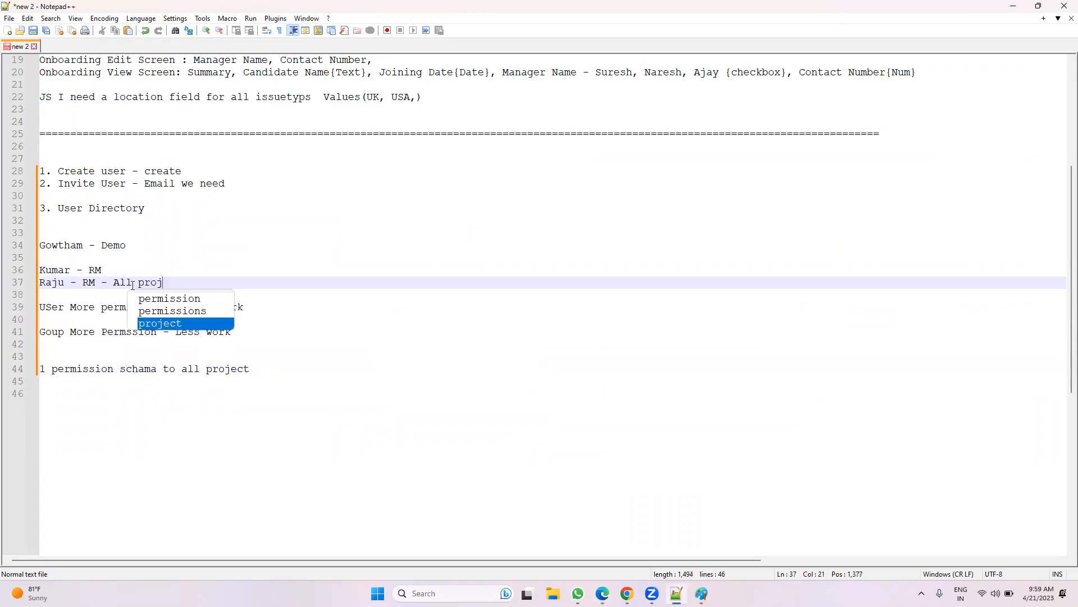
pyautogui.write('acce')
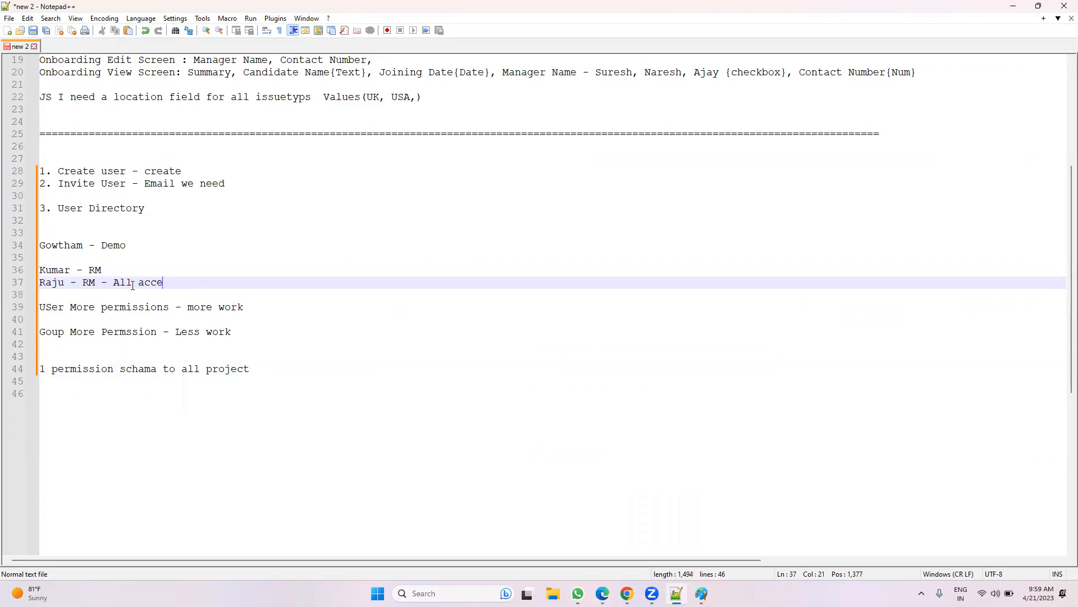
pyautogui.write('ss except admin')
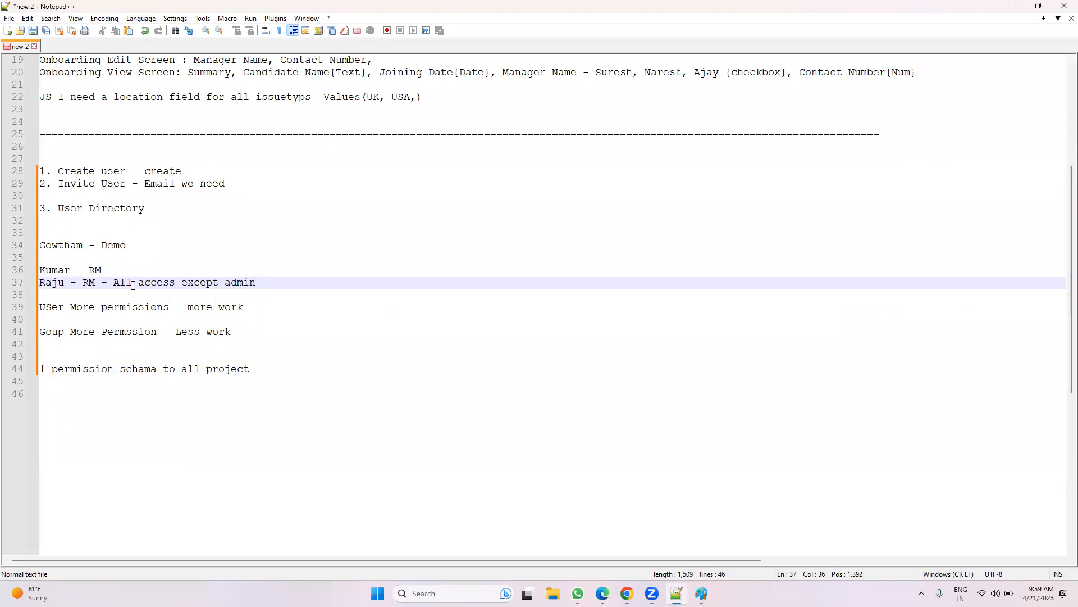
pyautogui.press('Return')
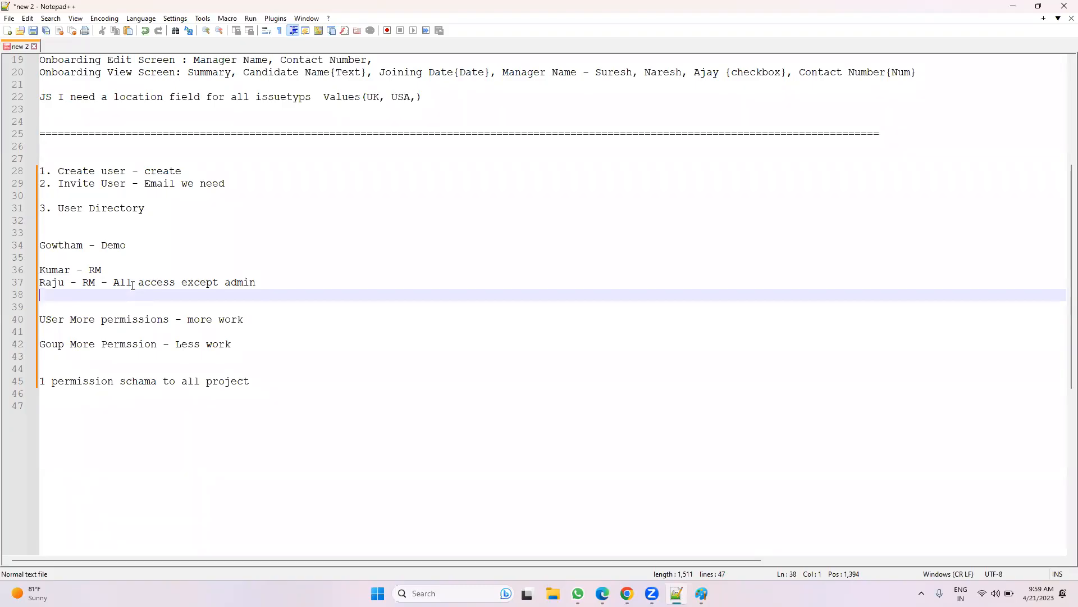
pyautogui.write('Srinu - onlyaccess ticket')
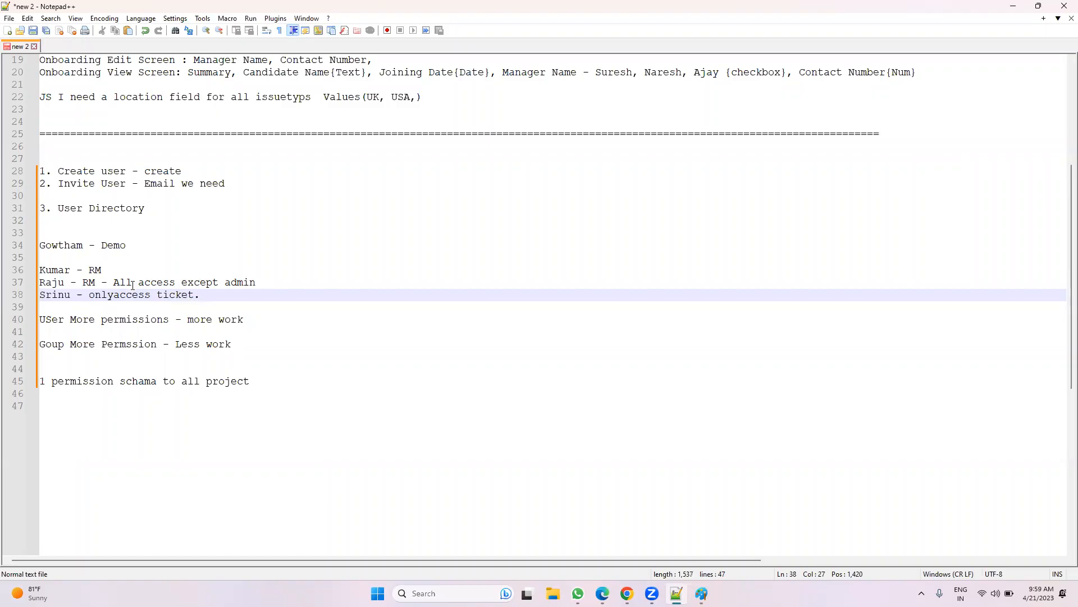
pyautogui.click(82, 295)
pyautogui.write('RM')
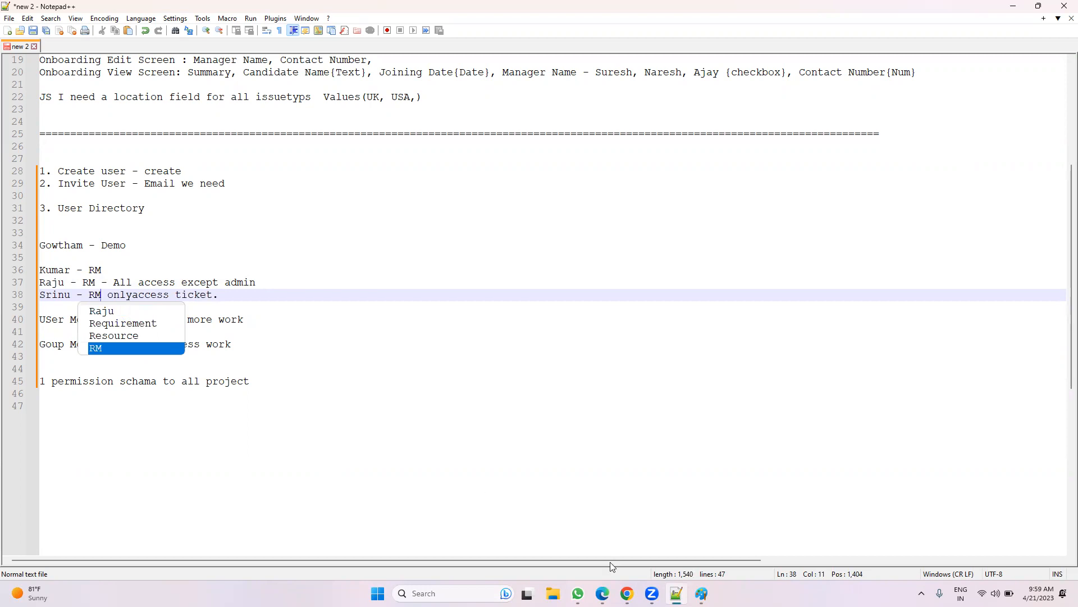
pyautogui.moveTo(578, 593)
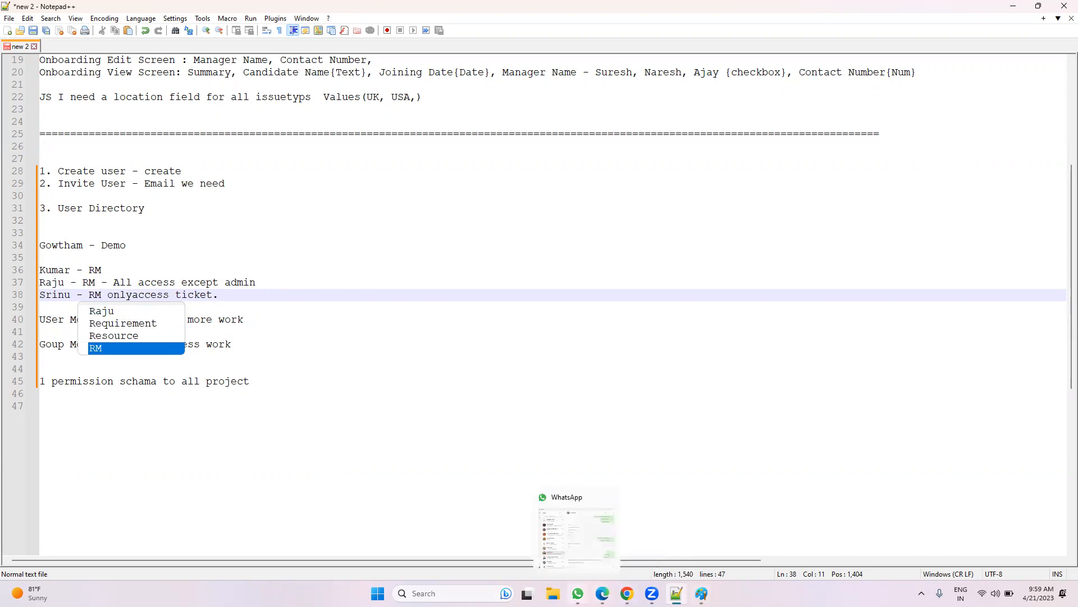
pyautogui.click(628, 593)
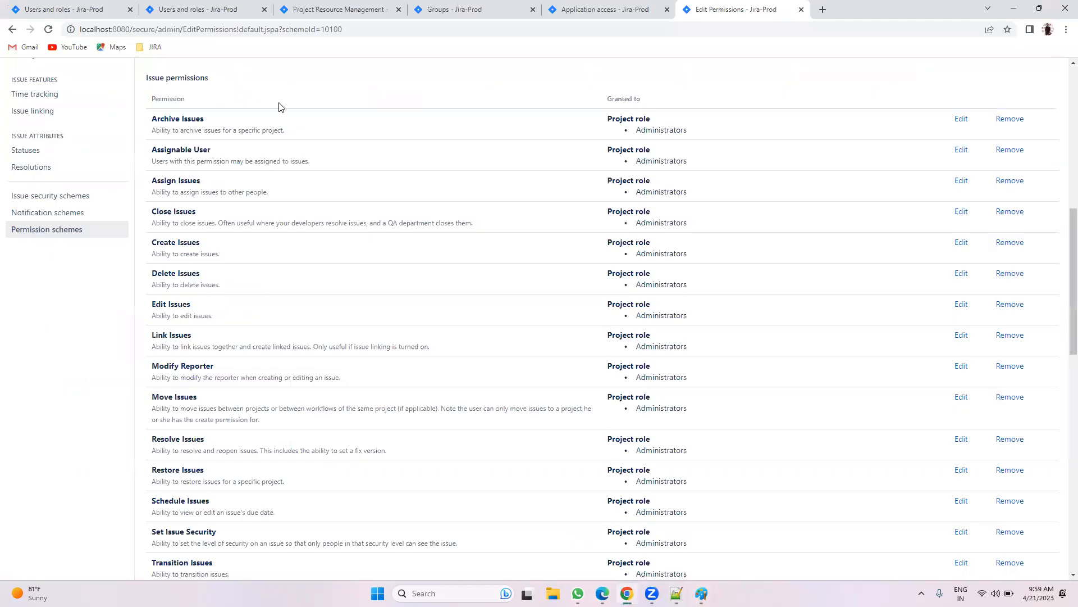
# Step: Go from the permission scheme to the Users list in user management
pyautogui.click(262, 4)
pyautogui.click(388, 10)
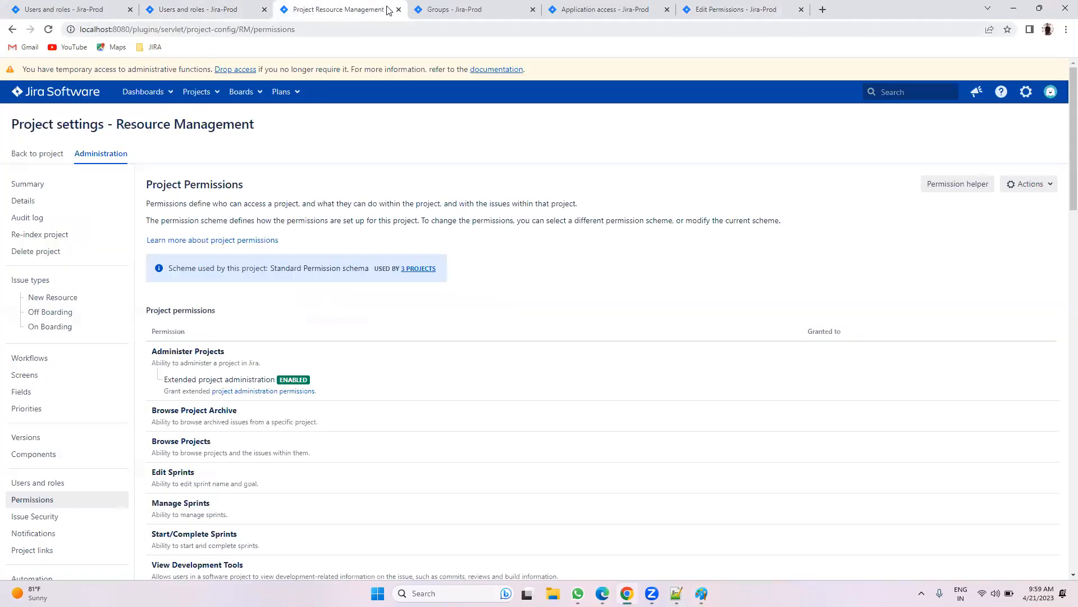
pyautogui.click(434, 7)
pyautogui.click(67, 201)
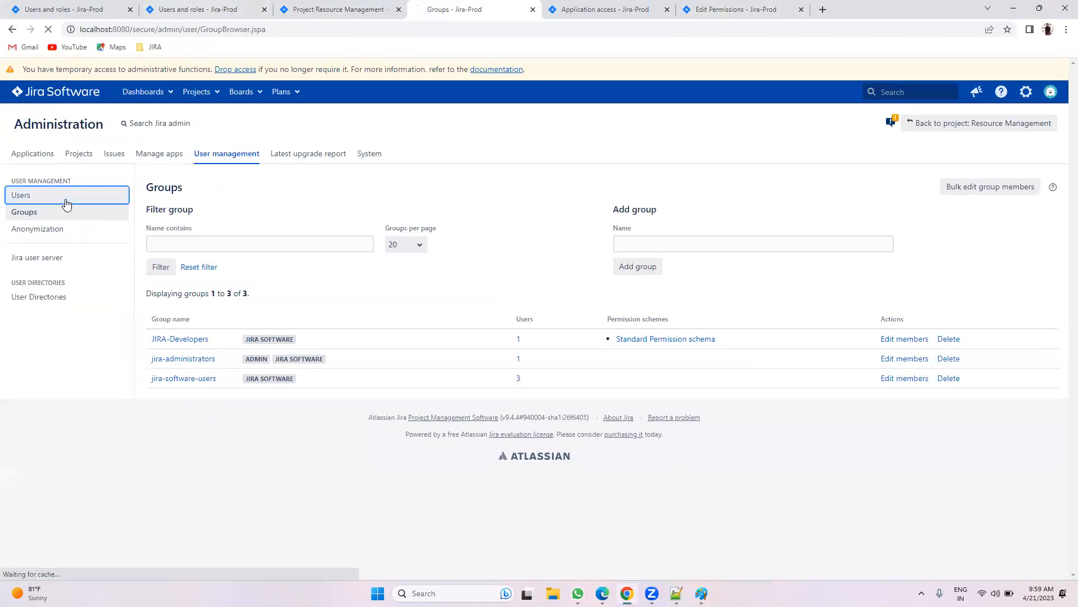
pyautogui.click(1030, 186)
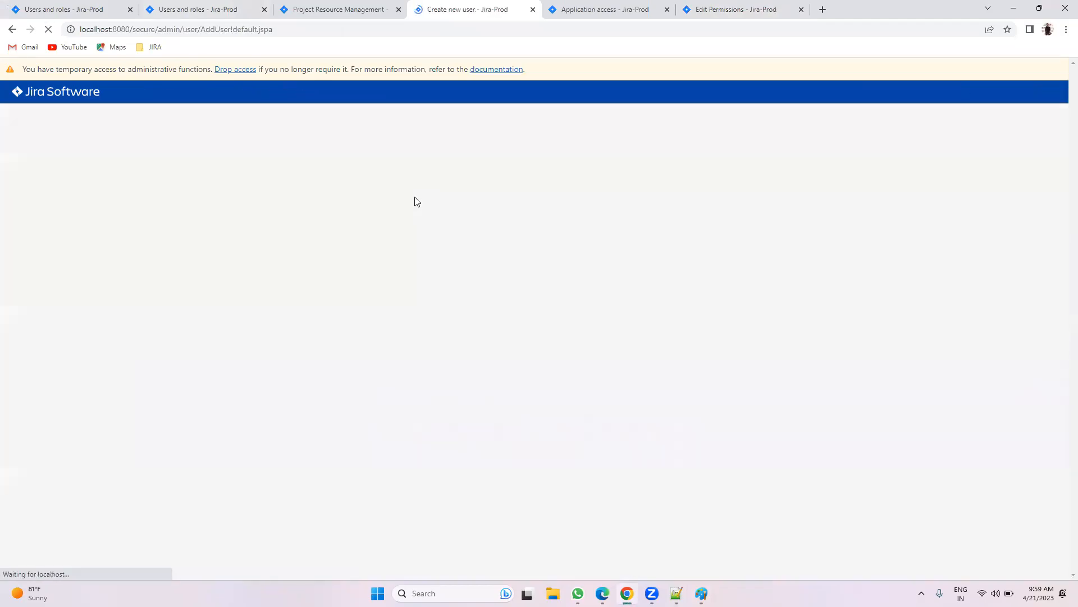
# Step: Create the first user account with its e-mail, full name, username and password
pyautogui.click(479, 168)
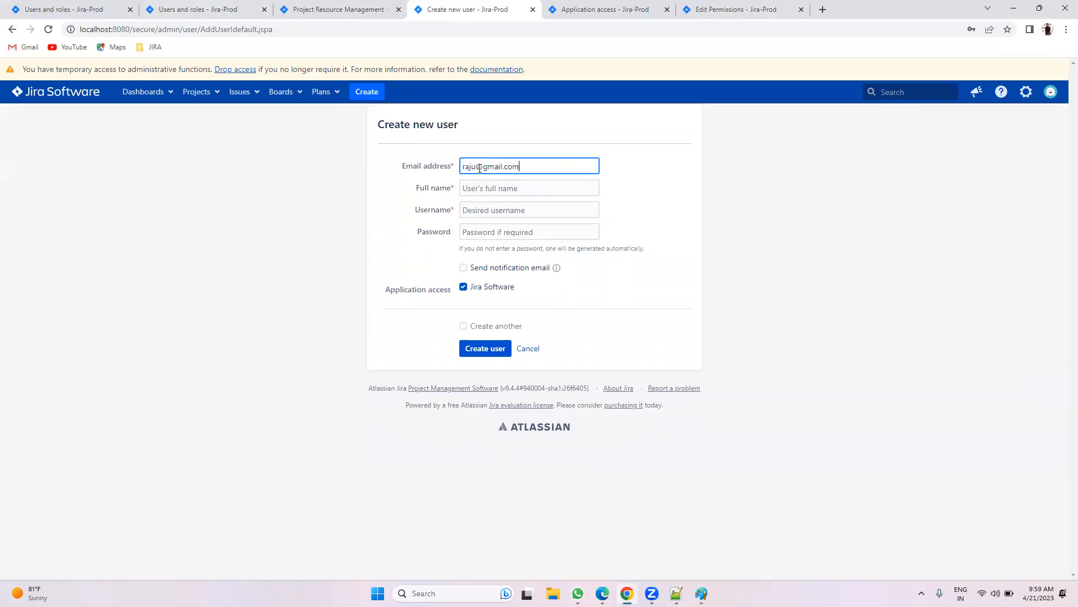
pyautogui.press('Tab')
pyautogui.write('Raju')
pyautogui.press('Tab')
pyautogui.write('raju')
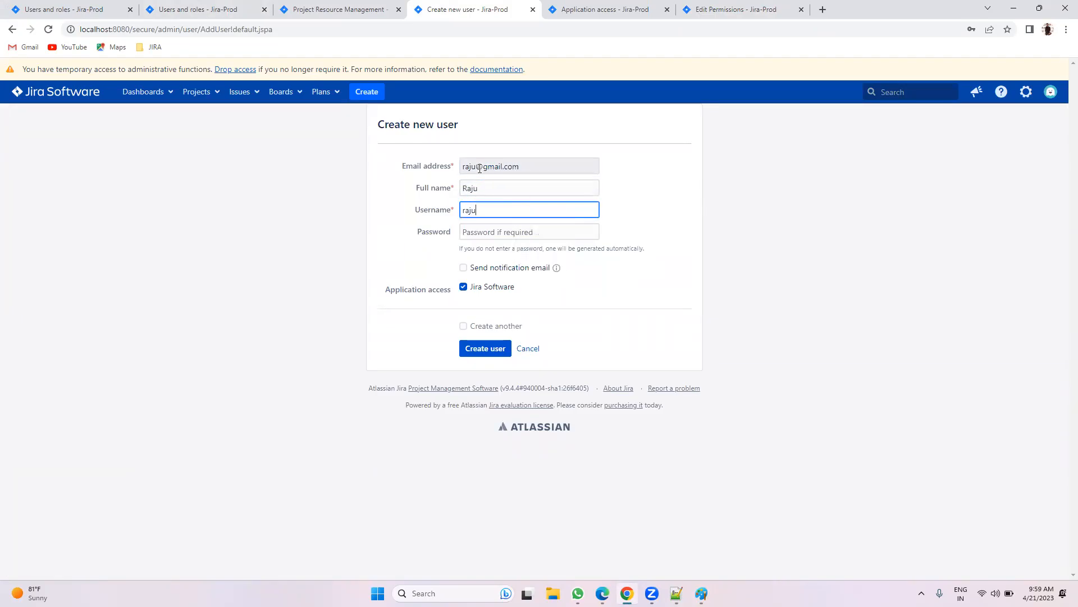
pyautogui.press('Tab')
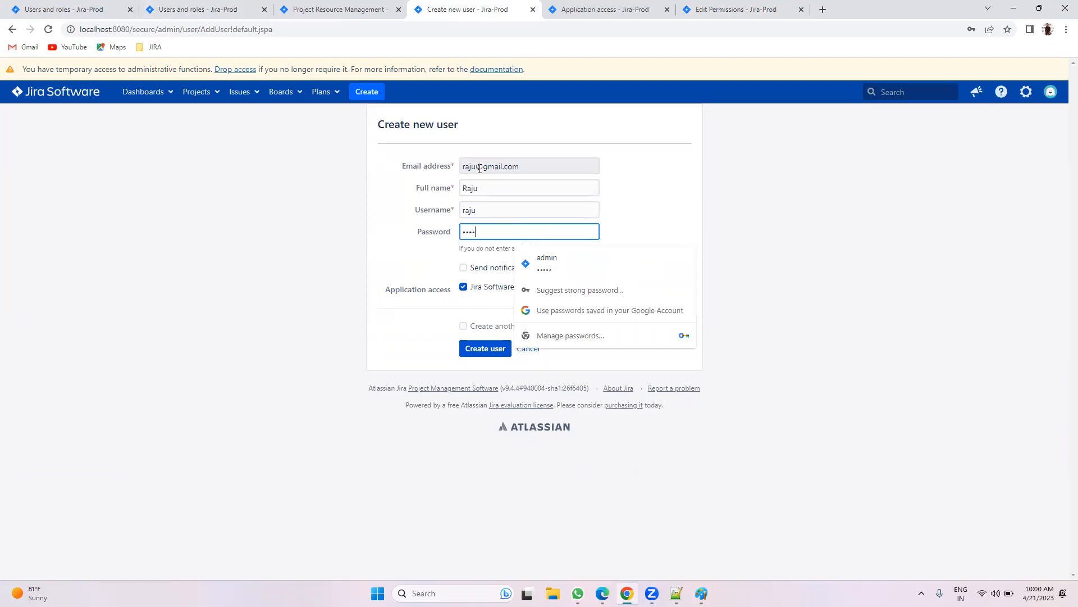
pyautogui.click(479, 327)
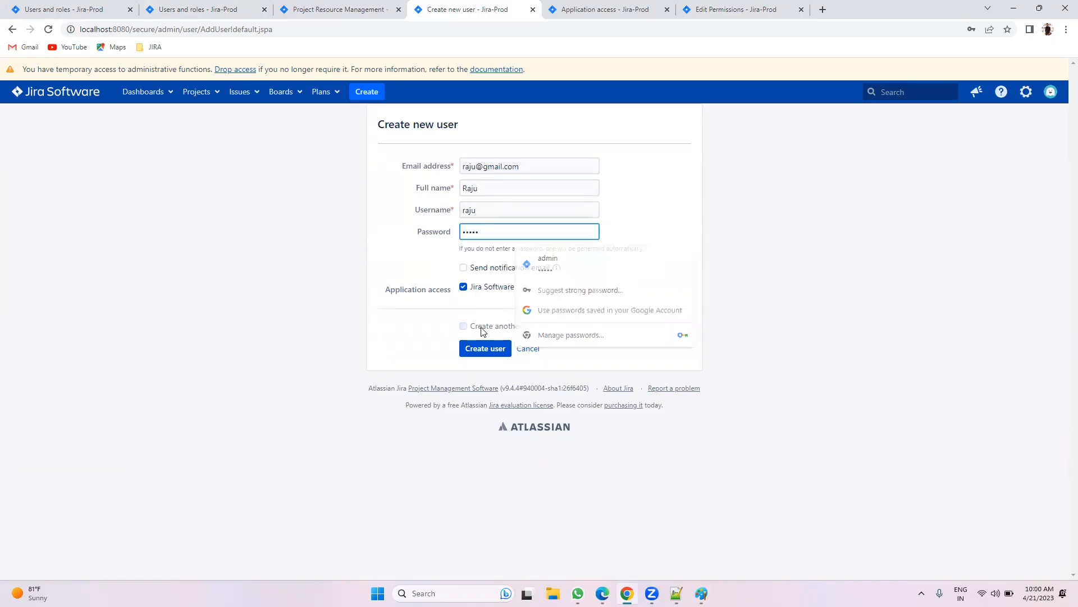
pyautogui.click(486, 348)
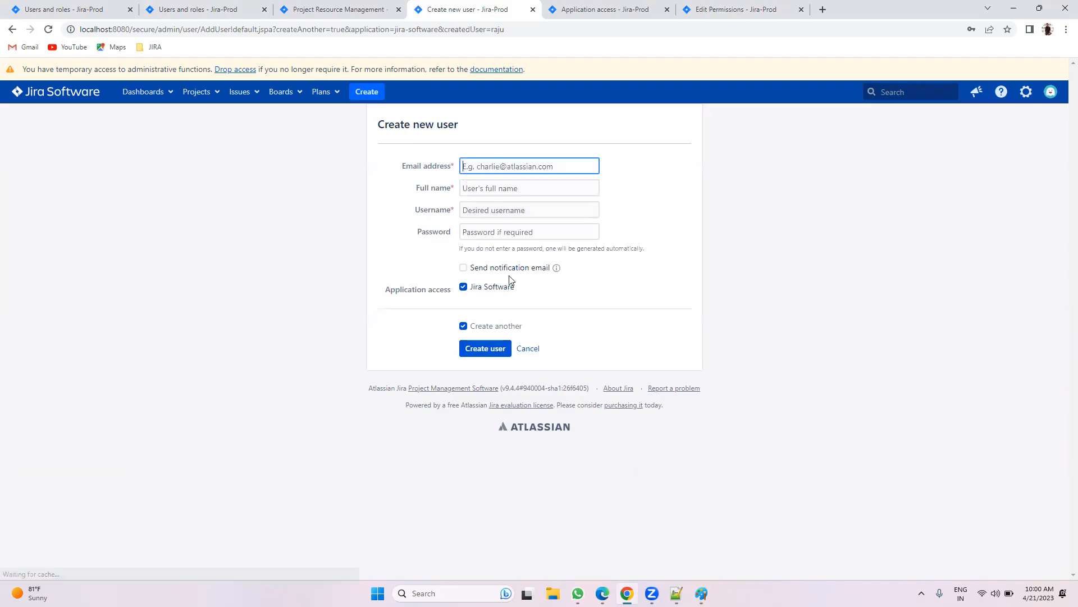
# Step: Create the second user account with its e-mail, full name, username and password
pyautogui.click(468, 167)
pyautogui.press('Tab')
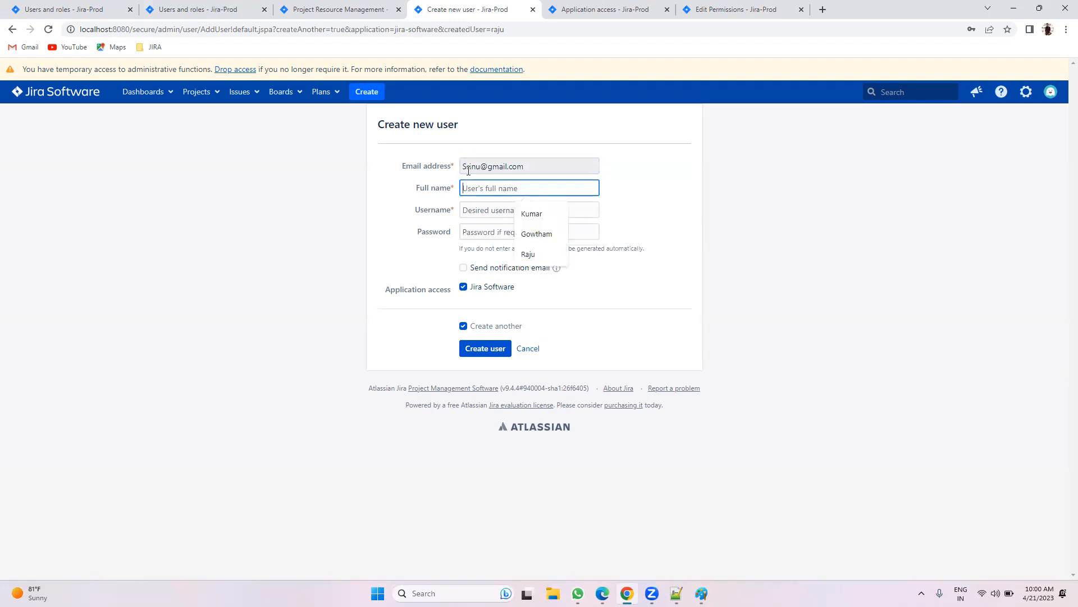
pyautogui.write('Sriniva')
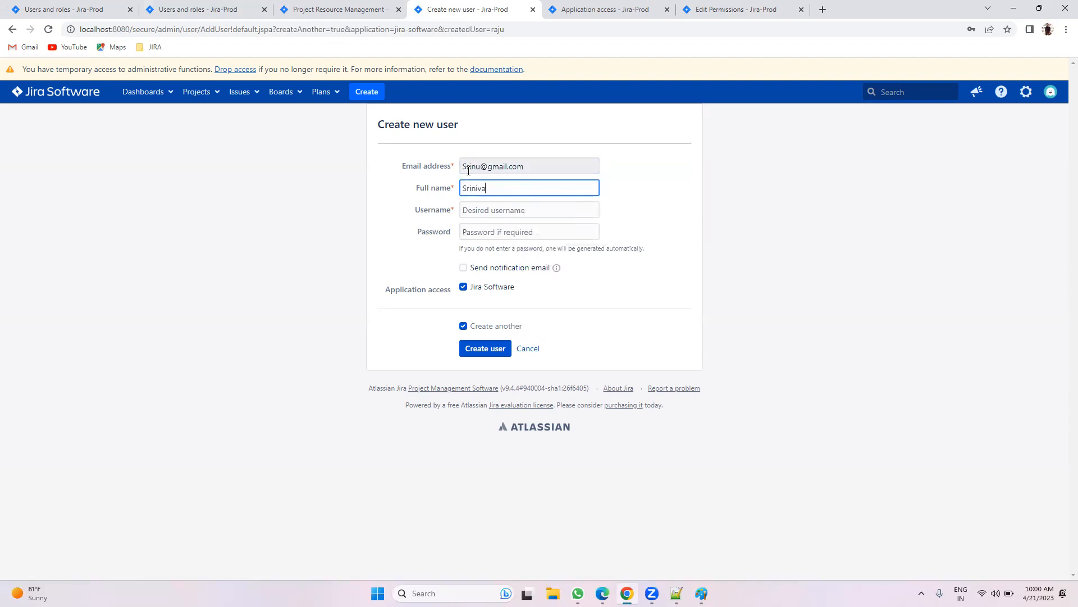
pyautogui.write('s')
pyautogui.press('Tab')
pyautogui.write('sri')
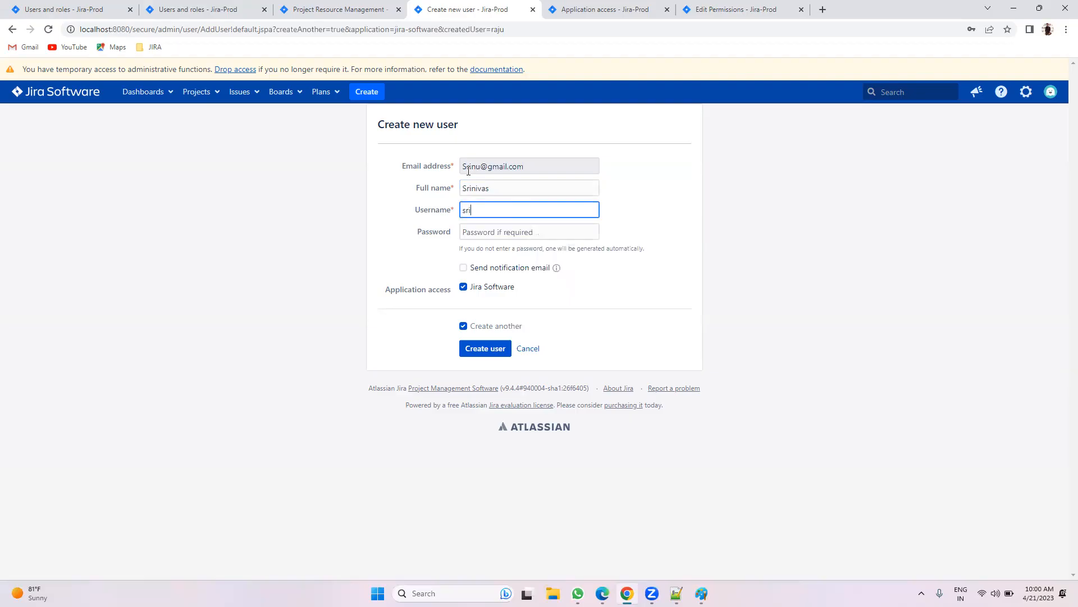
pyautogui.click(475, 231)
pyautogui.write('s')
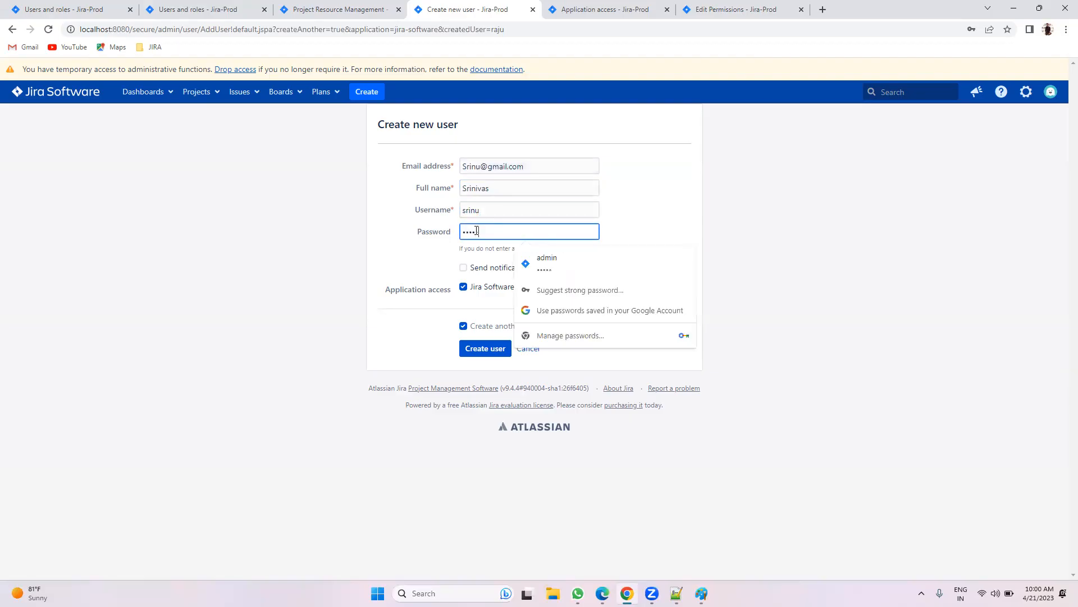
pyautogui.click(492, 327)
pyautogui.click(491, 343)
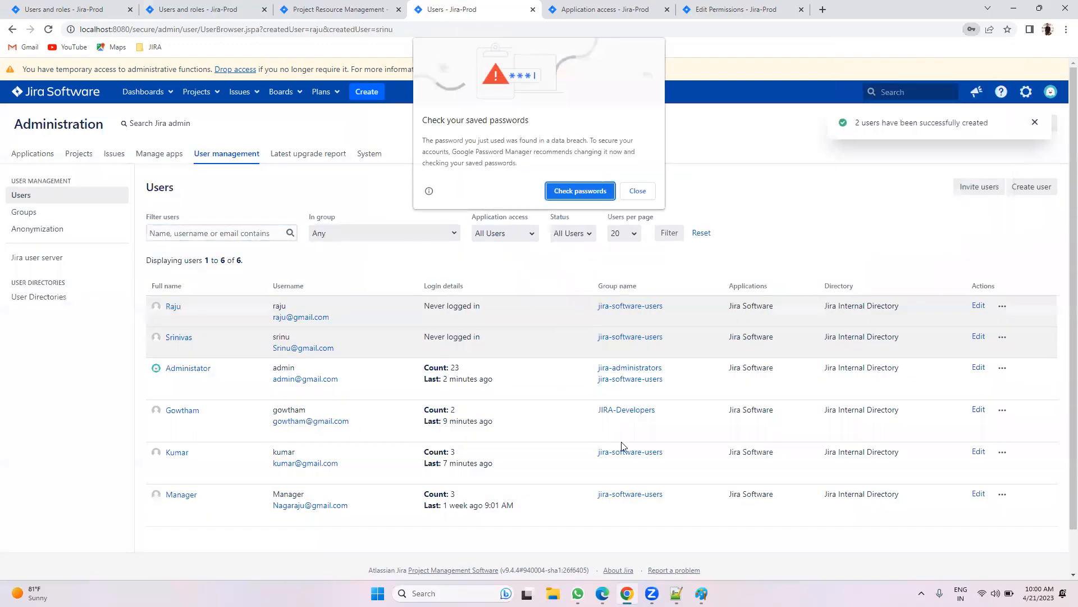
# Step: Dismiss the browser's password-saving prompts and open the profile menu in the other browser
pyautogui.click(630, 193)
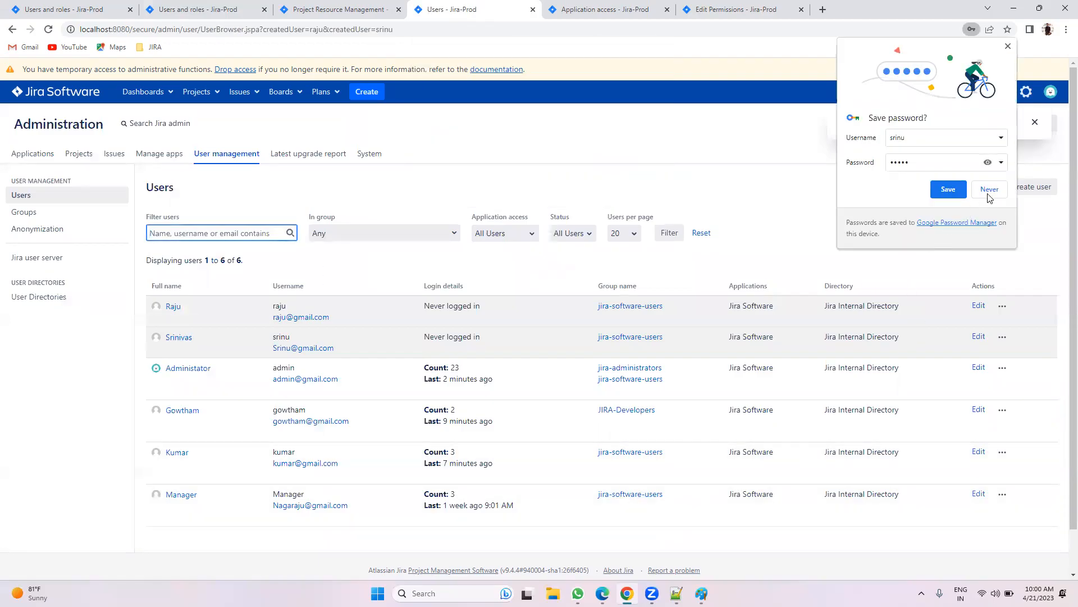
pyautogui.click(988, 191)
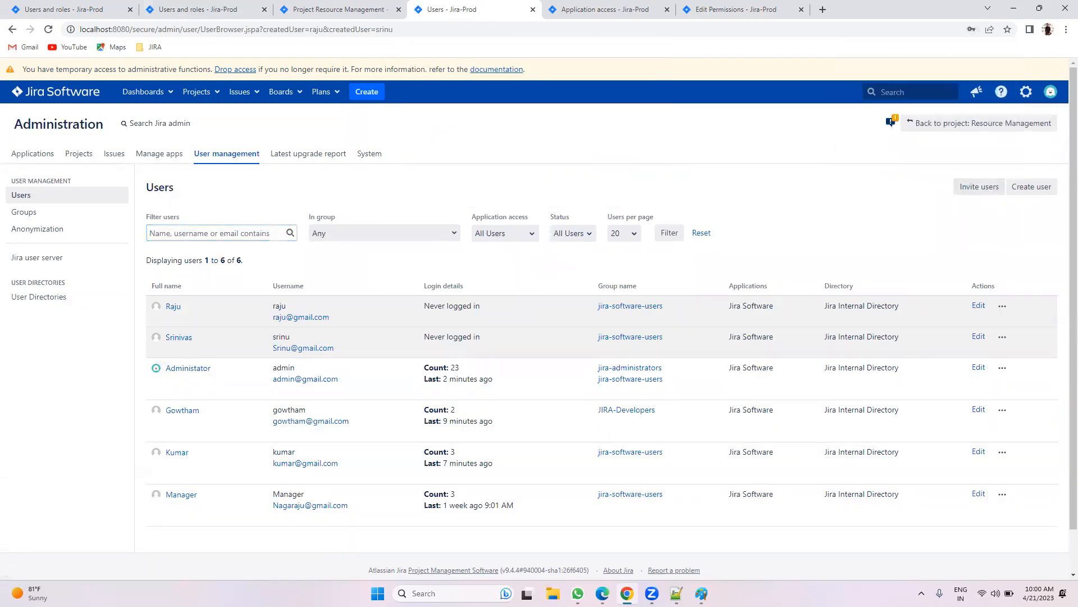
pyautogui.hotkey('alt', 'Tab')
pyautogui.click(1020, 51)
# Step: Log out and log back in with the first new user's username and password
pyautogui.click(962, 198)
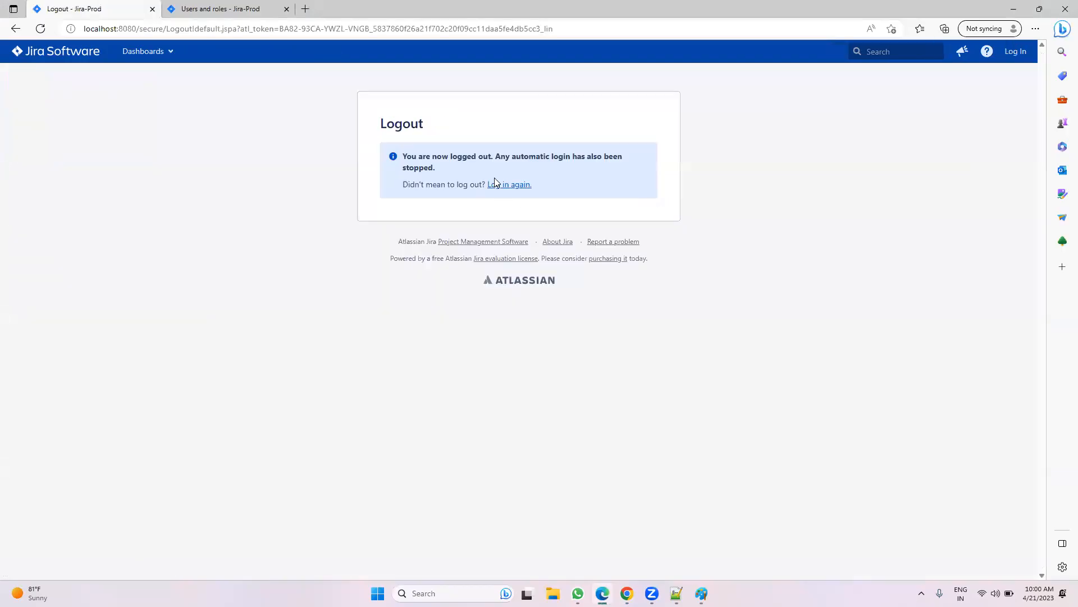
pyautogui.click(499, 184)
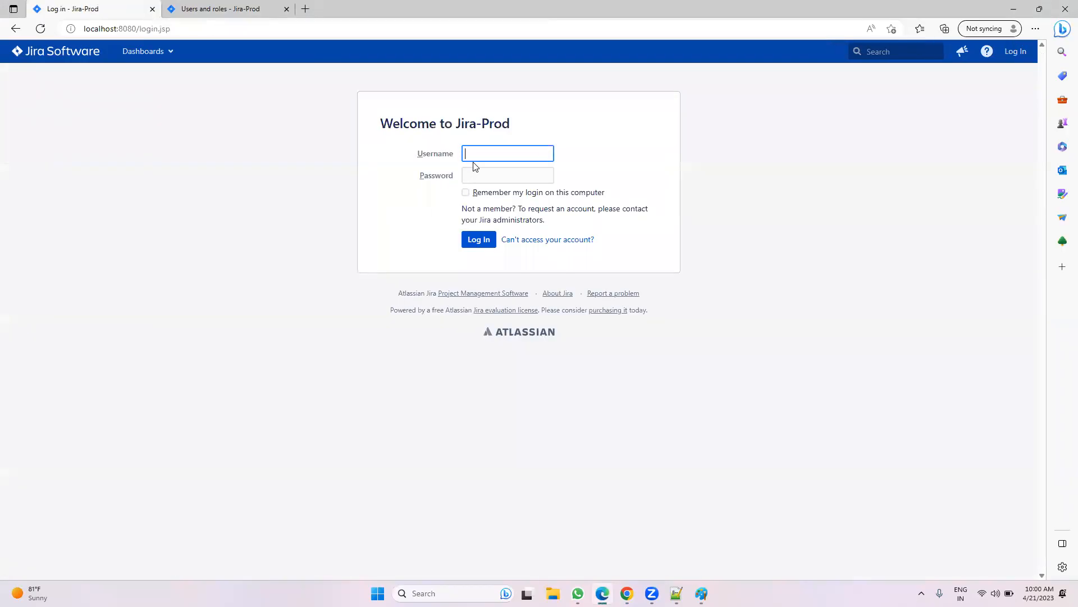
pyautogui.write('raju')
pyautogui.press('Tab')
pyautogui.write('**')
pyautogui.press('Return')
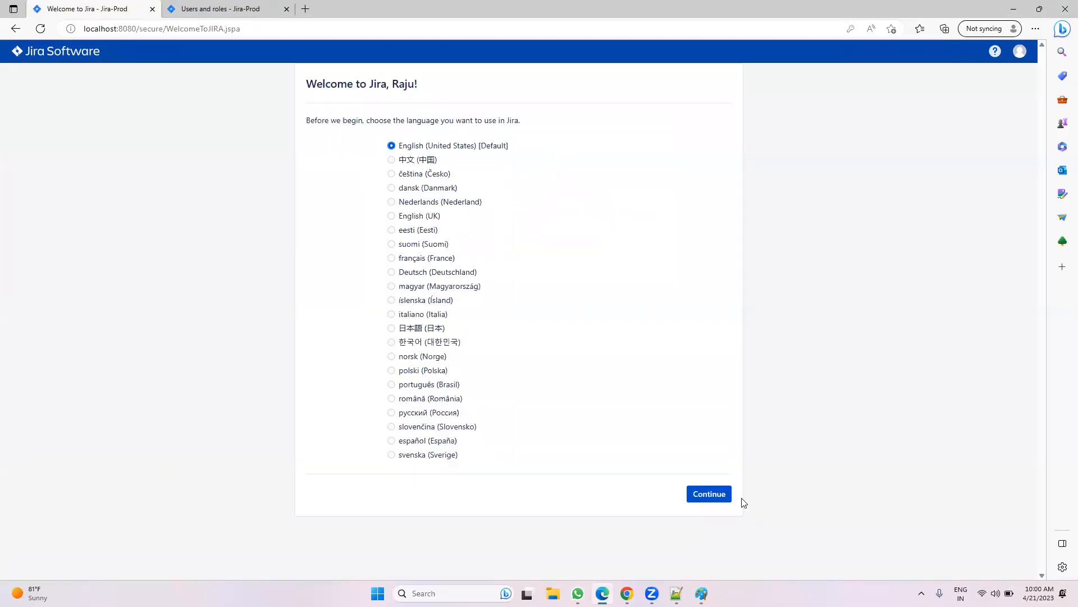
# Step: Accept English, skip the avatar step, dismiss the search tip, and return to Users and roles
pyautogui.click(722, 494)
pyautogui.click(714, 252)
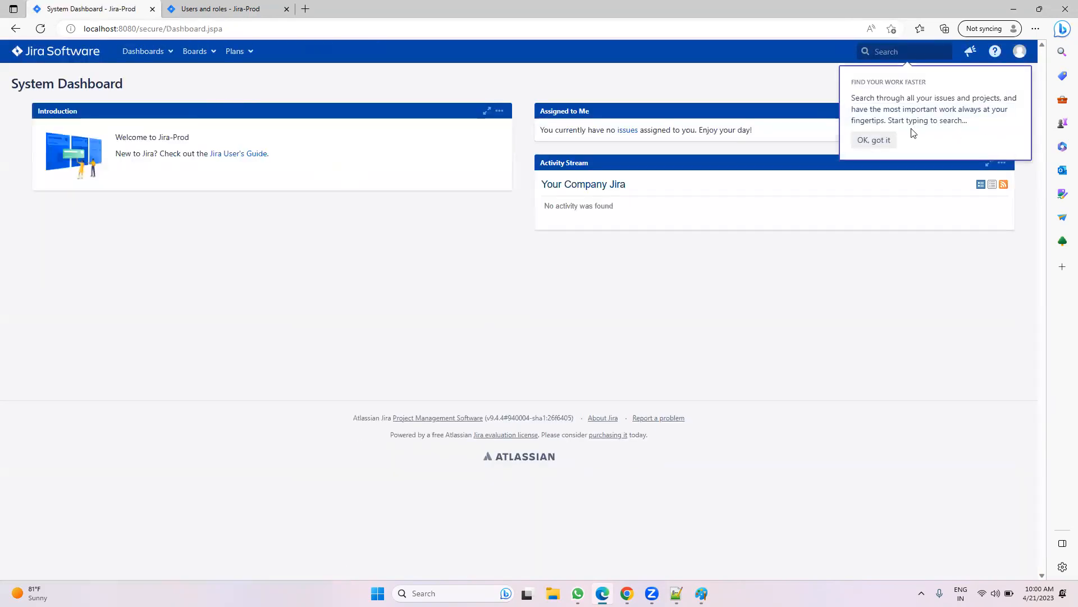
pyautogui.click(873, 140)
pyautogui.click(627, 593)
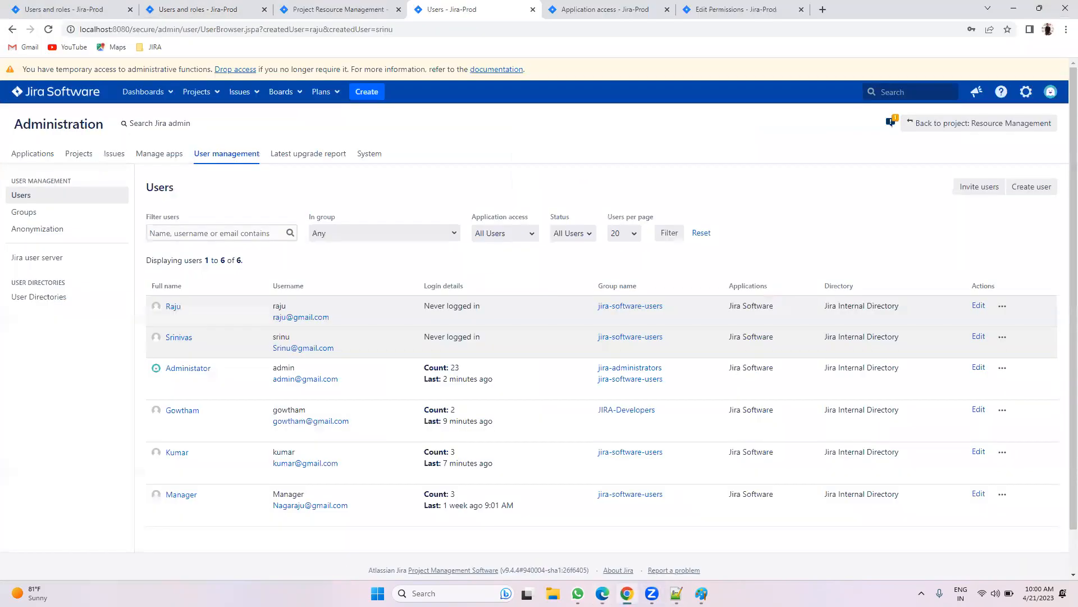
pyautogui.click(66, 5)
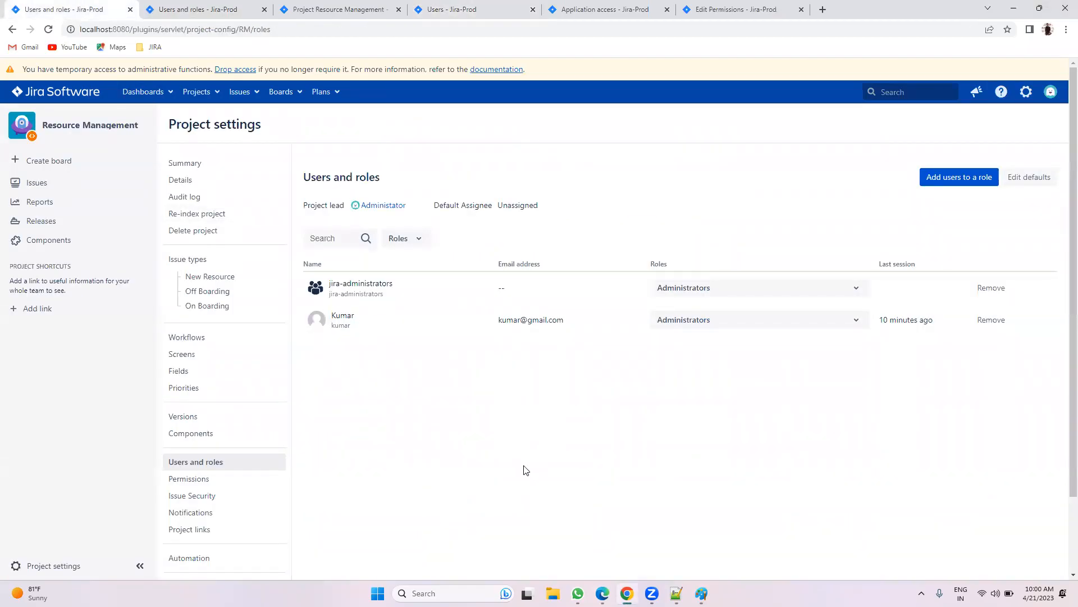
# Step: Add the first new user to Resource Management with the Administrators role
pyautogui.click(935, 181)
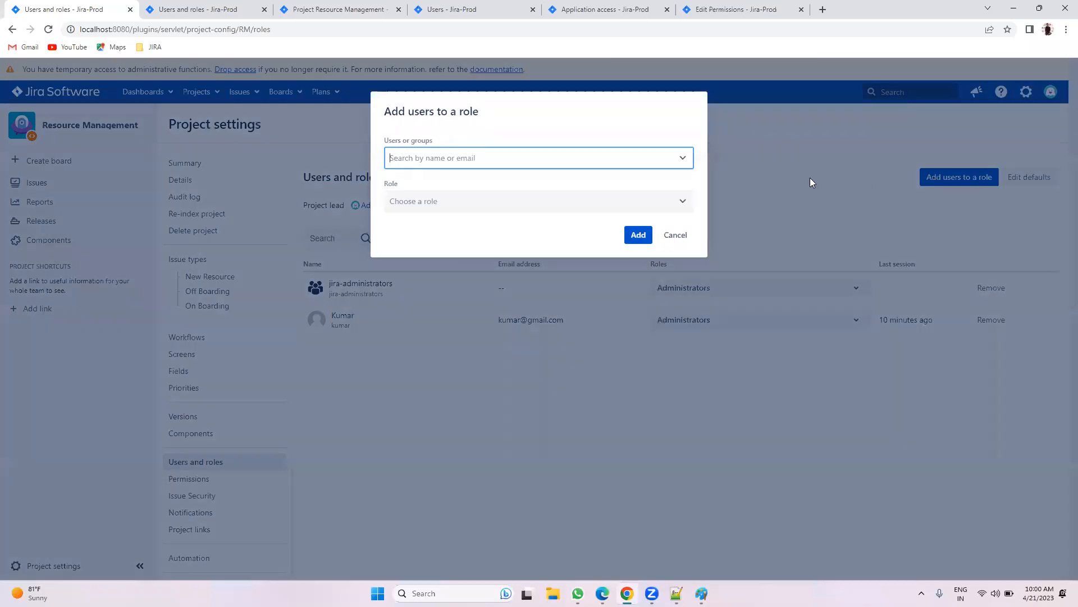
pyautogui.click(464, 164)
pyautogui.write('raju')
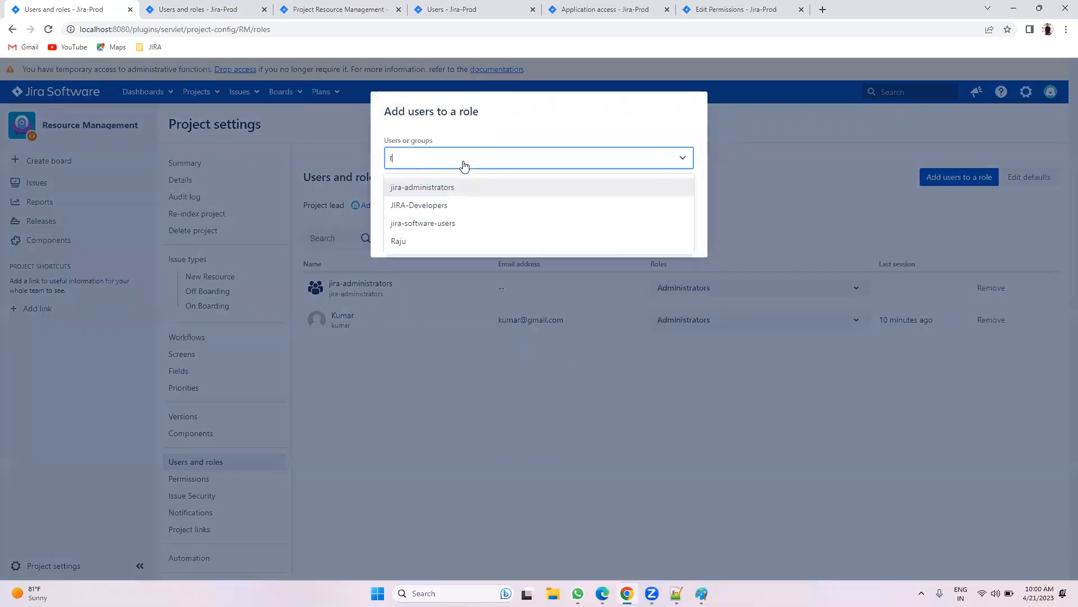
pyautogui.click(418, 188)
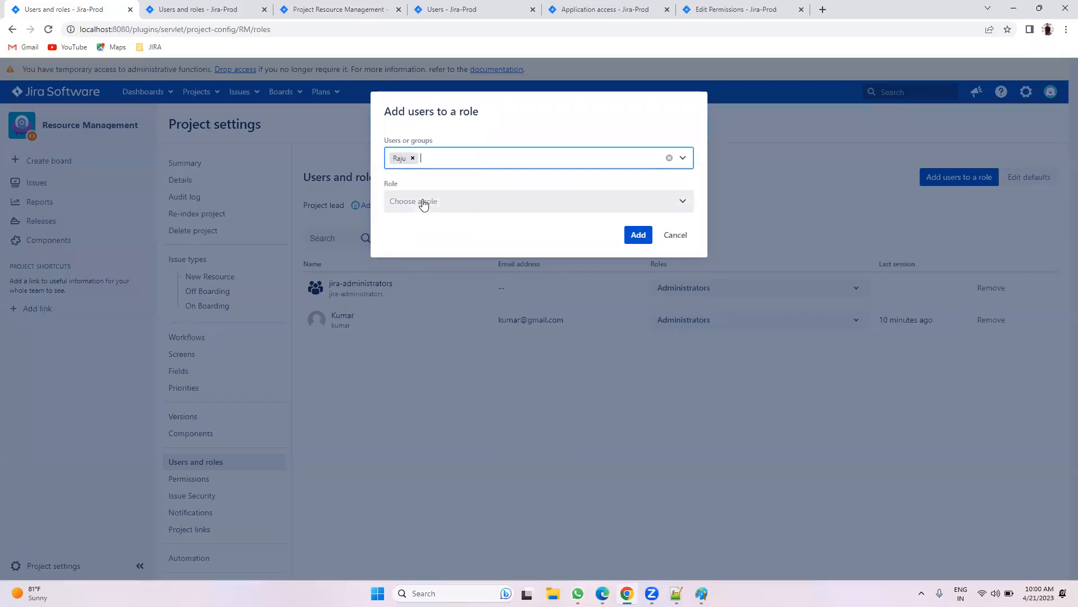
pyautogui.click(421, 202)
pyautogui.click(424, 233)
pyautogui.click(637, 234)
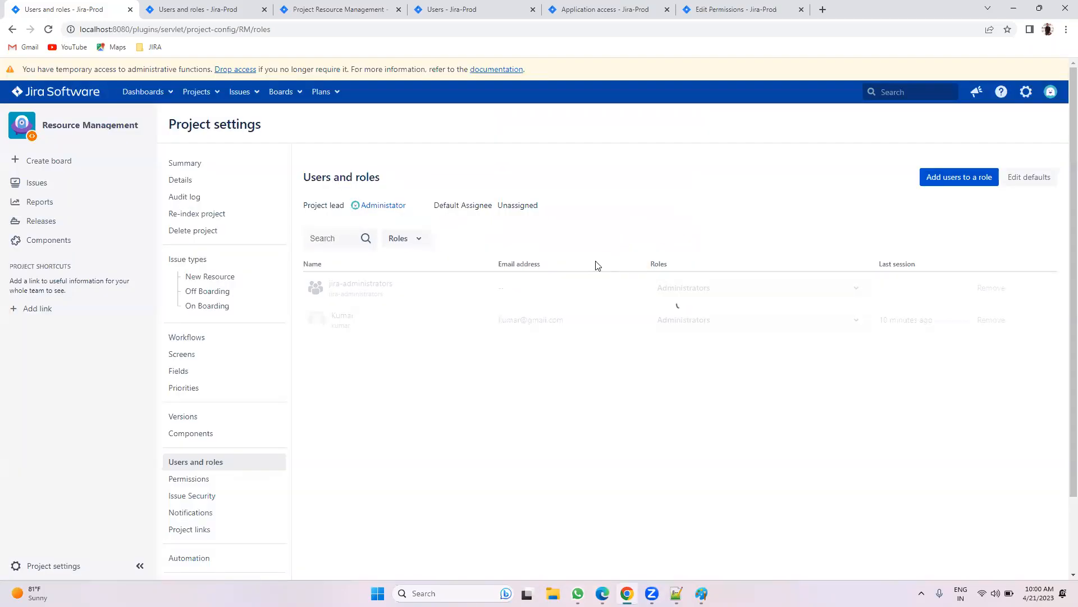
# Step: As the new user, reload and open Resource Management from View All Projects
pyautogui.click(602, 593)
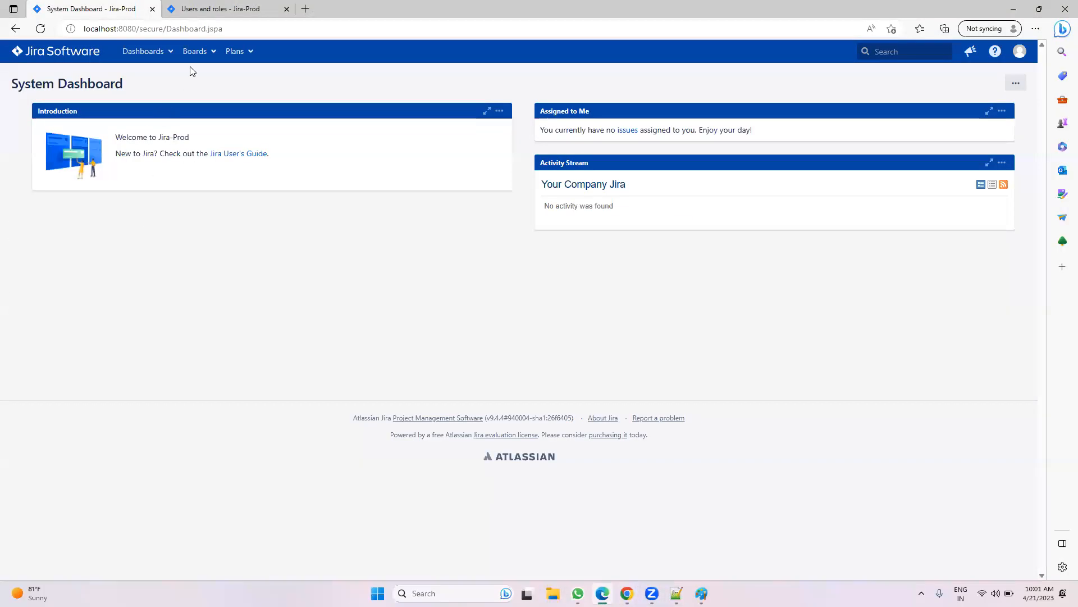
pyautogui.click(41, 28)
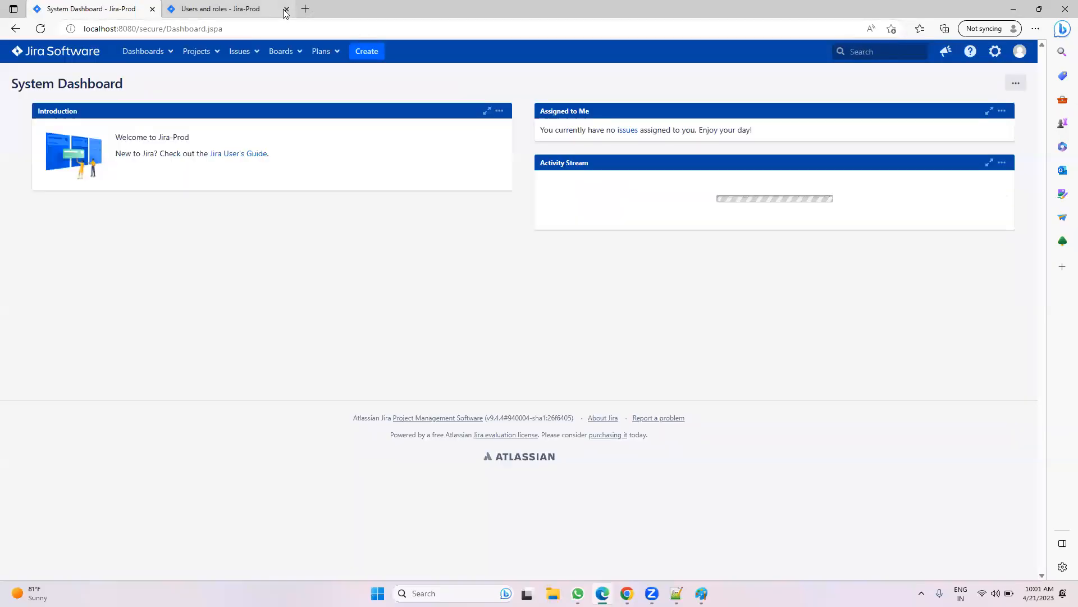
pyautogui.click(286, 9)
pyautogui.click(209, 51)
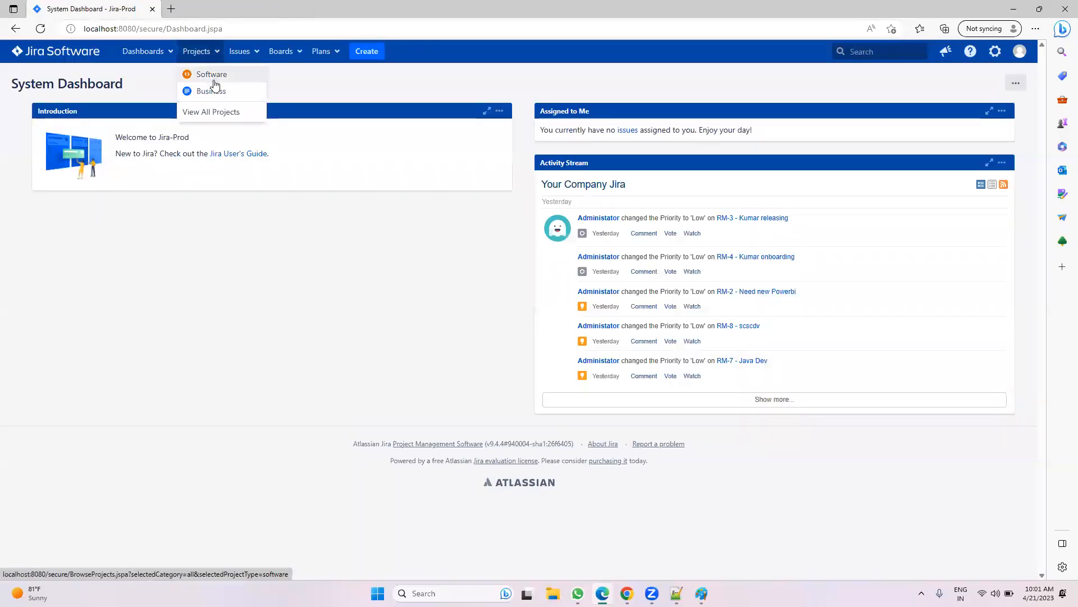
pyautogui.click(215, 109)
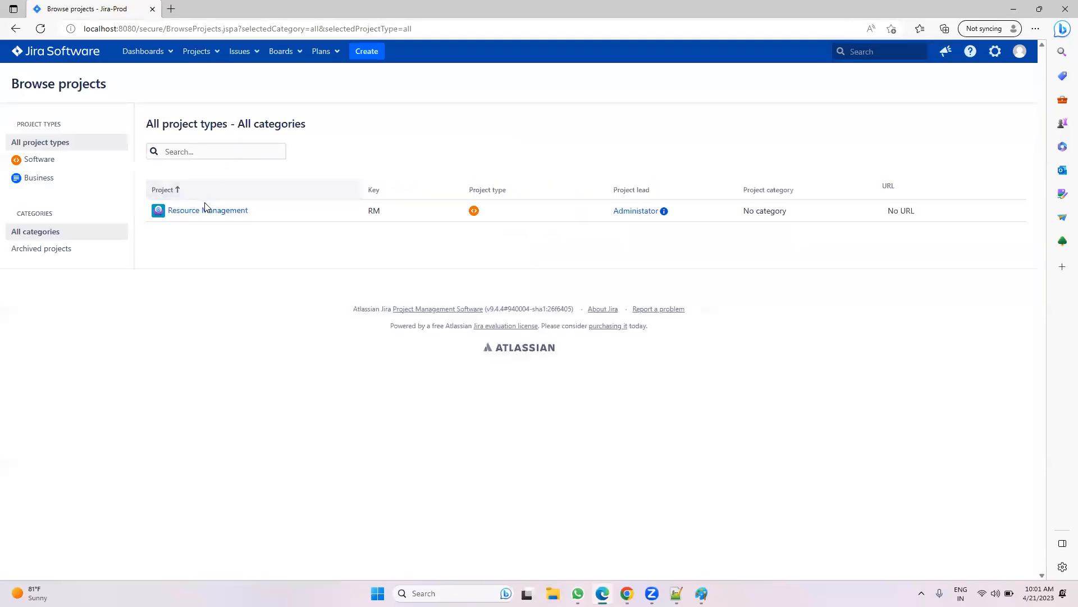
pyautogui.click(206, 211)
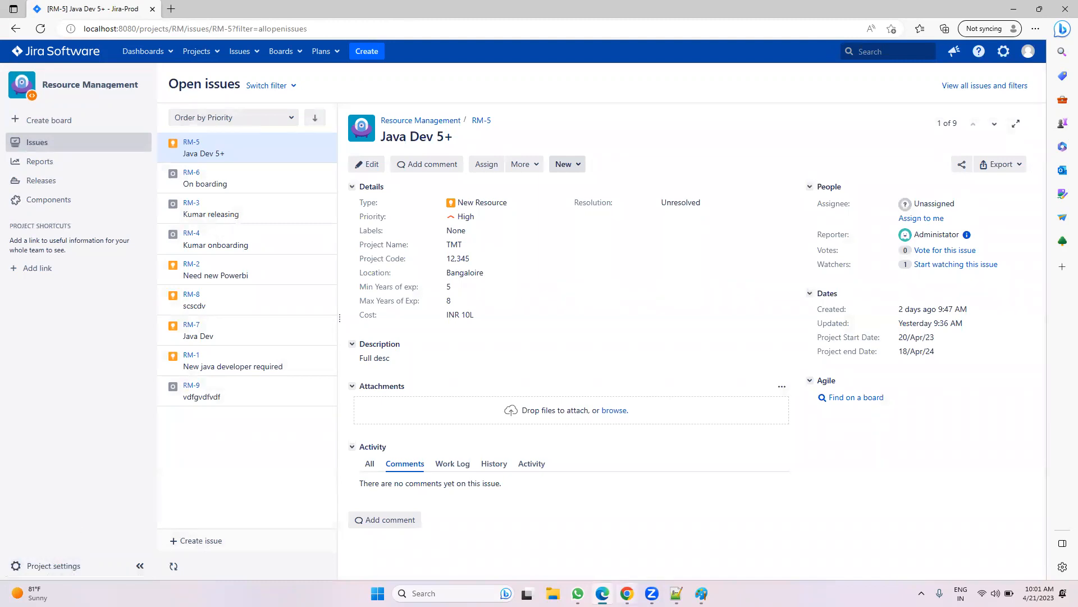
pyautogui.moveTo(627, 593)
pyautogui.click(626, 533)
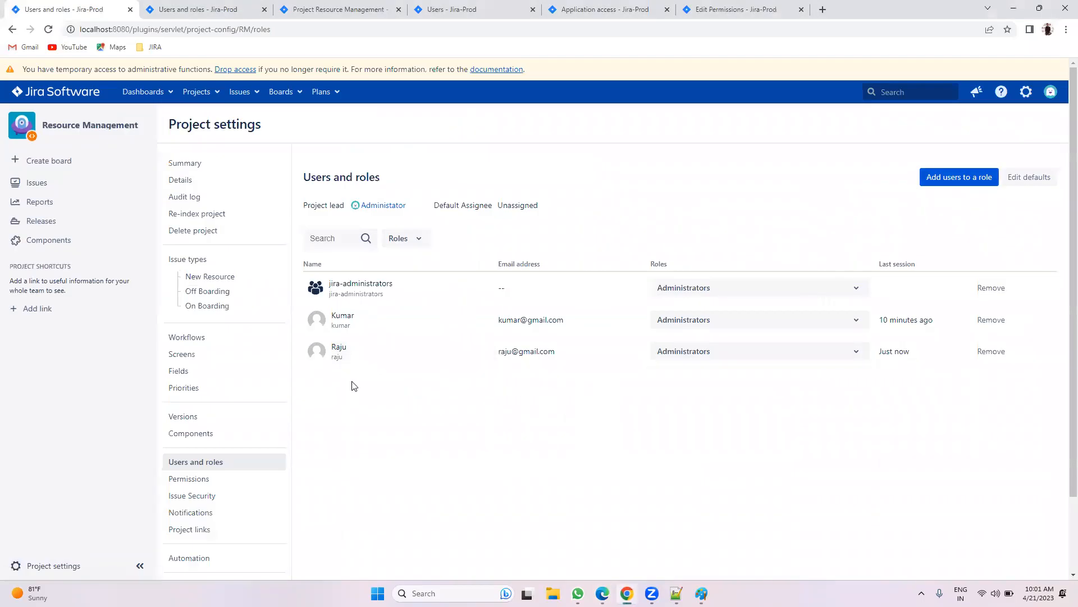
# Step: Add the second new user to Resource Management with the Administrators role
pyautogui.click(944, 179)
pyautogui.write('srini')
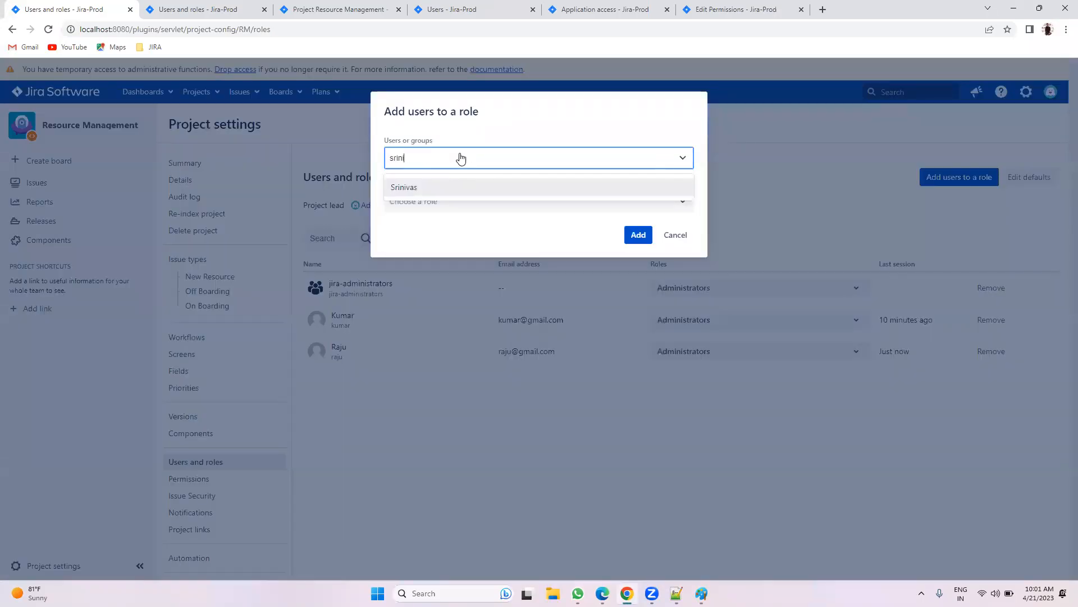
pyautogui.click(445, 187)
pyautogui.click(438, 204)
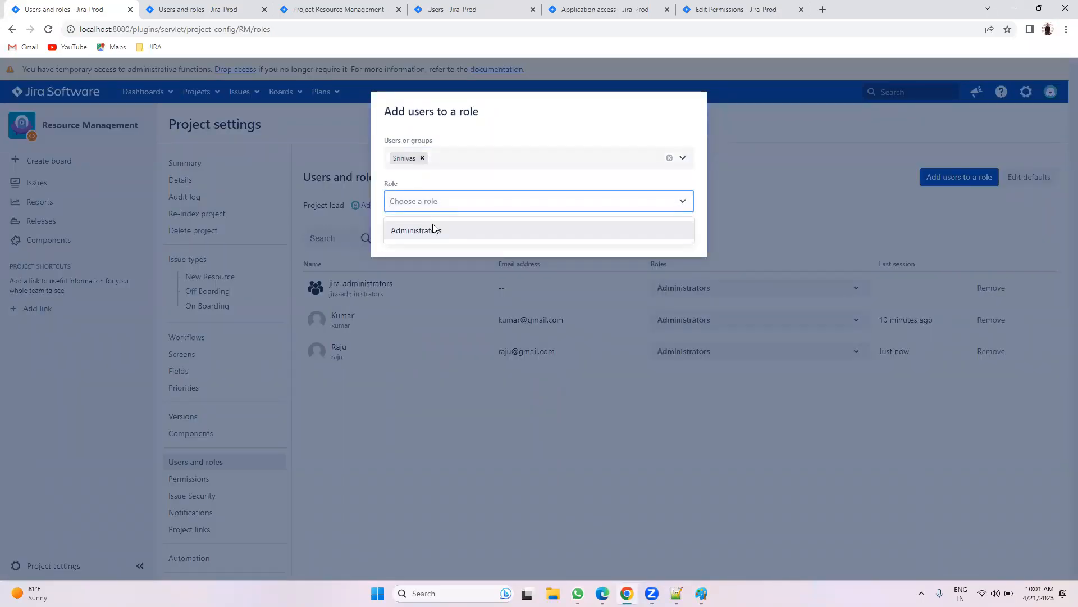
pyautogui.click(432, 230)
pyautogui.click(637, 234)
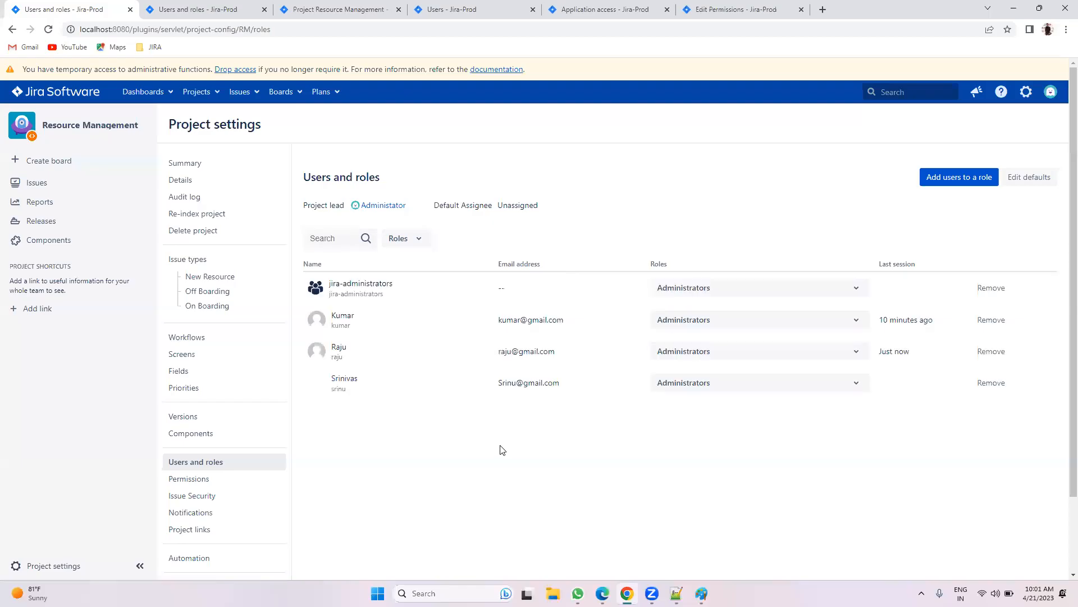
# Step: Review the Notepad++ notes, then return to the Standard Permission schema page
pyautogui.click(676, 593)
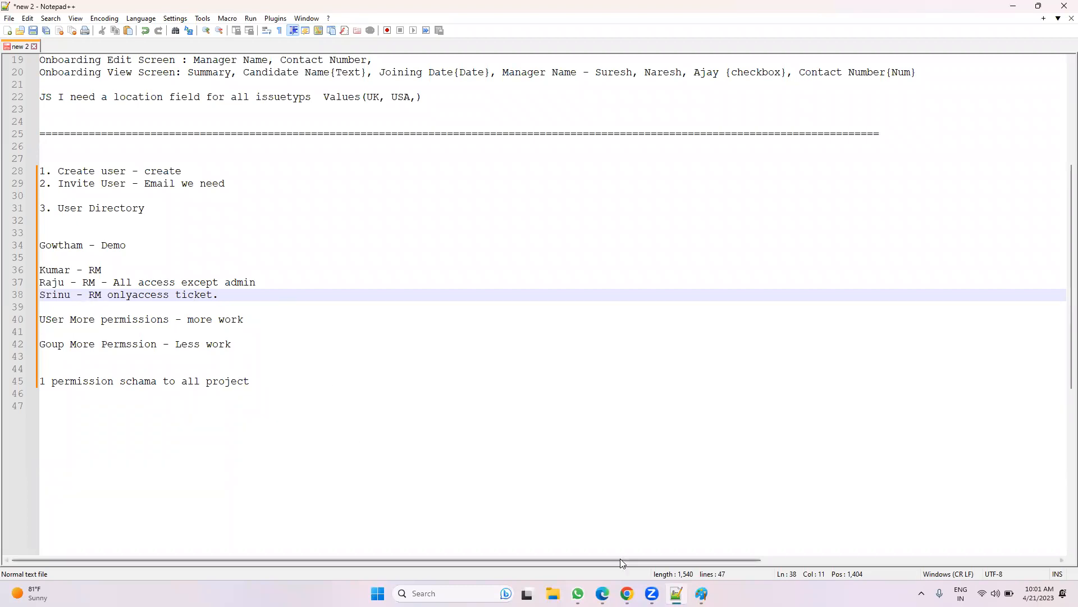
pyautogui.click(627, 593)
pyautogui.click(741, 8)
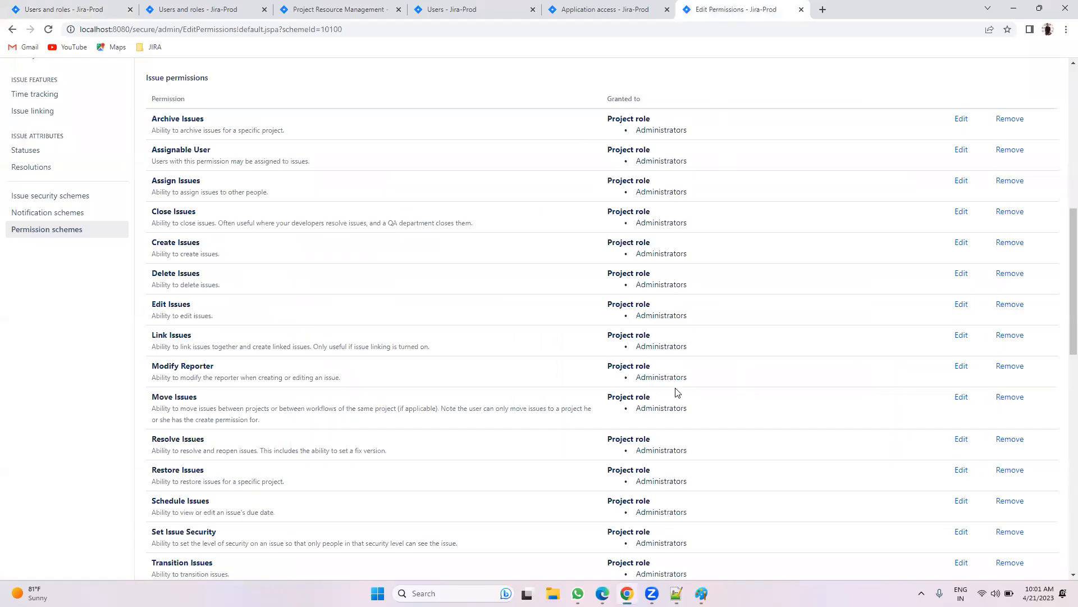
pyautogui.scroll(10, 639, 346)
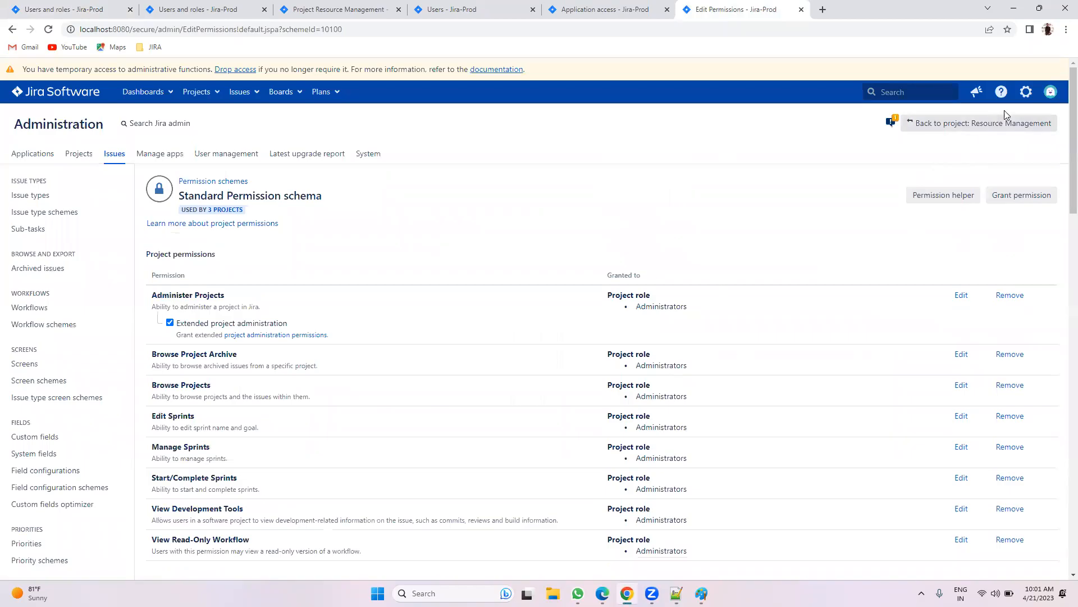
# Step: Open the System administration settings in a new browser tab
pyautogui.click(1026, 92)
pyautogui.rightClick(977, 234)
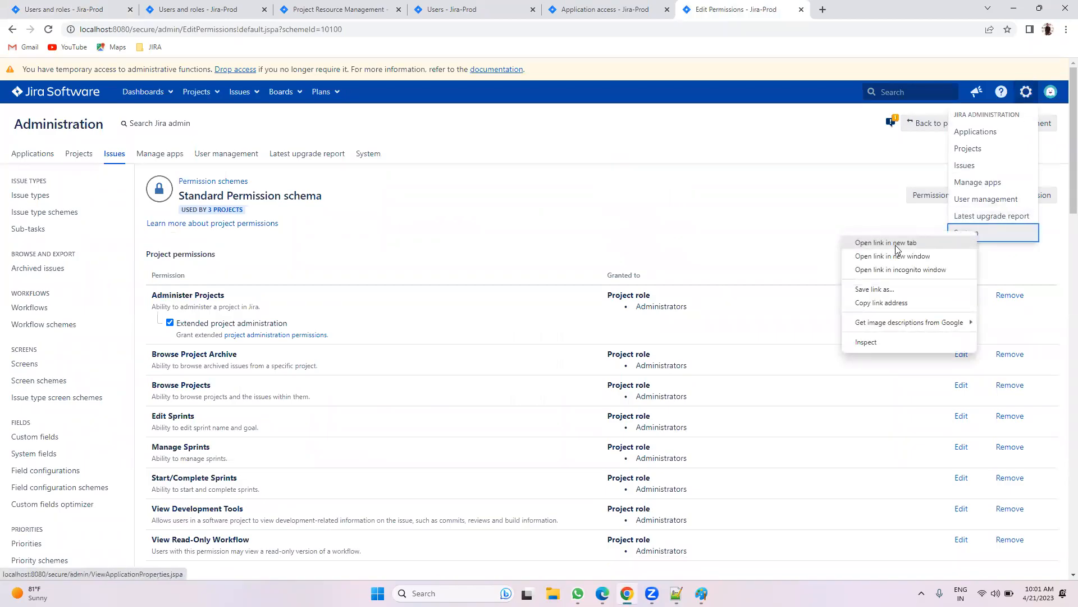
pyautogui.click(916, 244)
pyautogui.hotkey('ctrl', 'Tab')
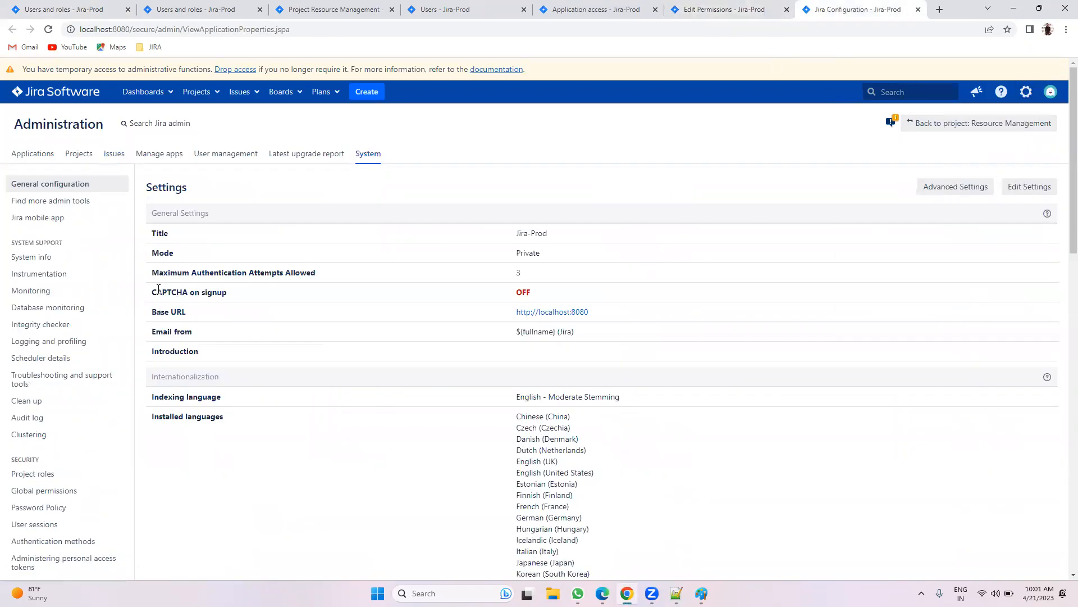
pyautogui.scroll(-2, 36, 320)
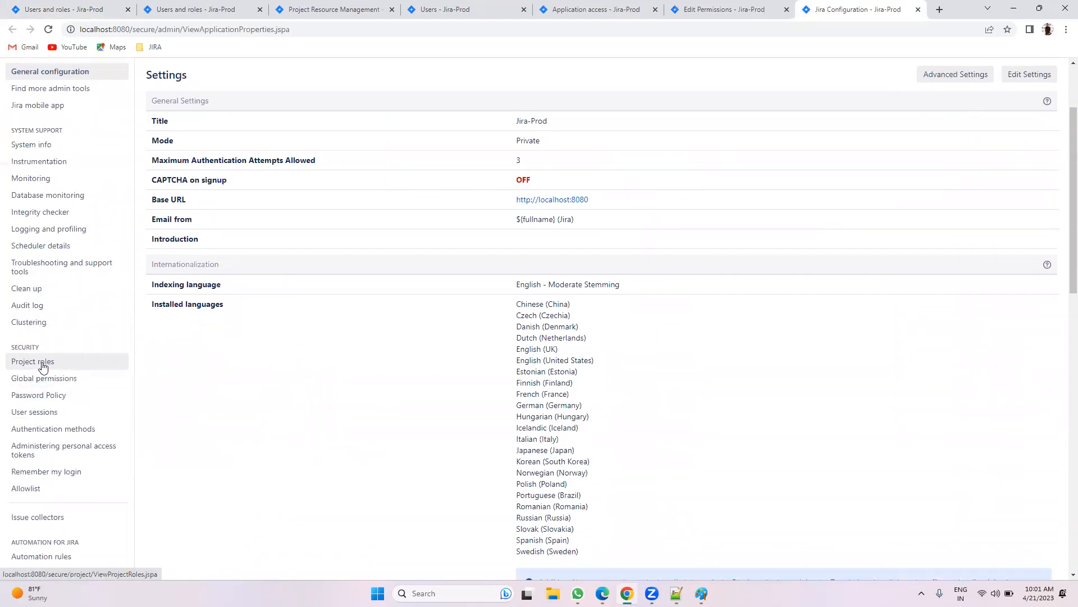
pyautogui.click(707, 5)
pyautogui.click(566, 183)
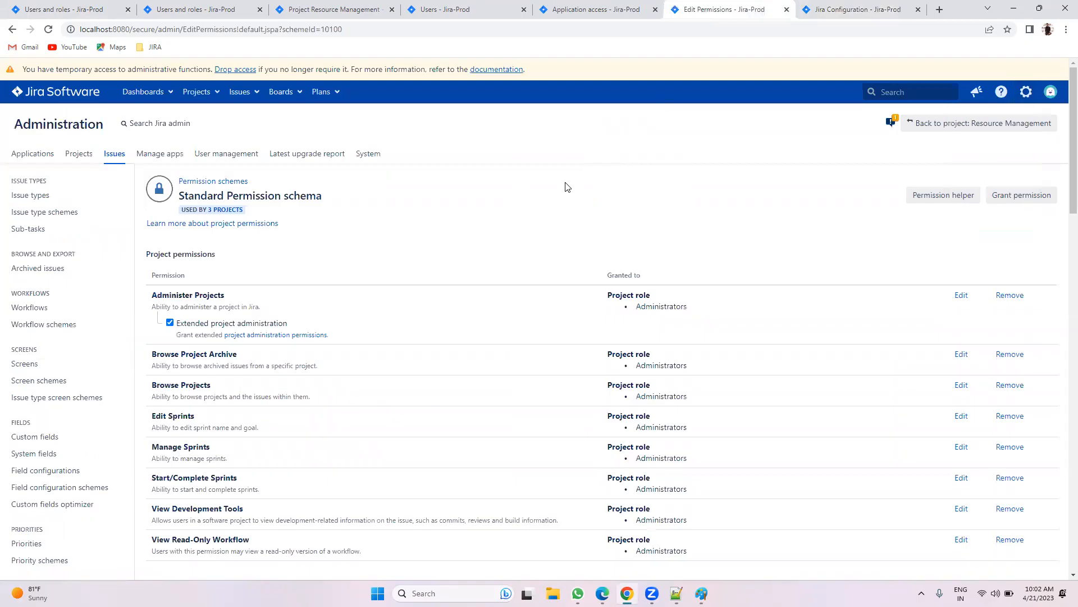
# Step: Reach Project roles through the period quick search, then go back to the permission scheme
pyautogui.press('.')
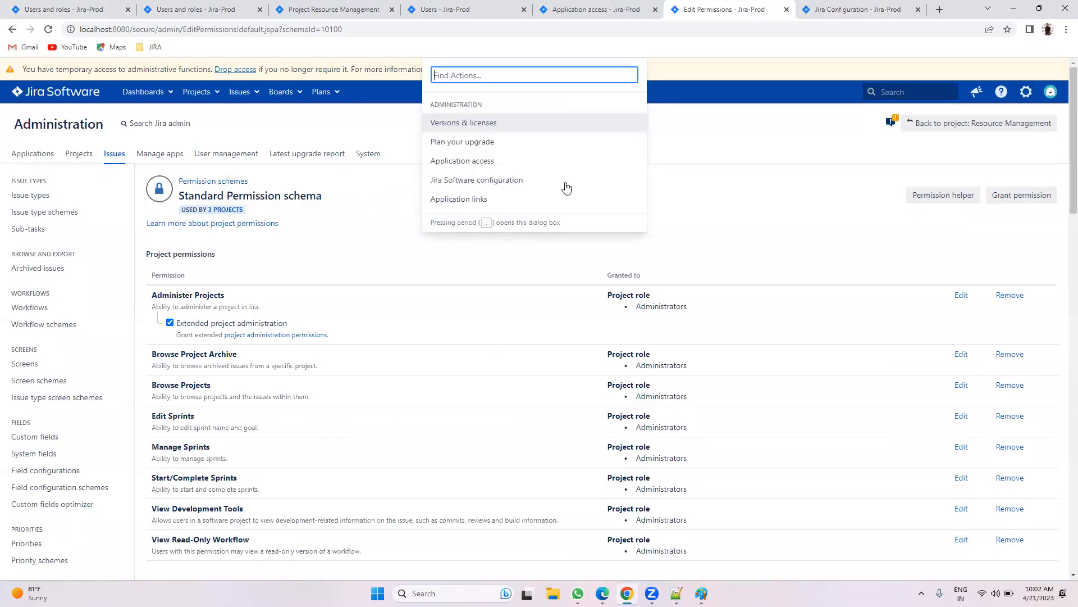
pyautogui.write('project')
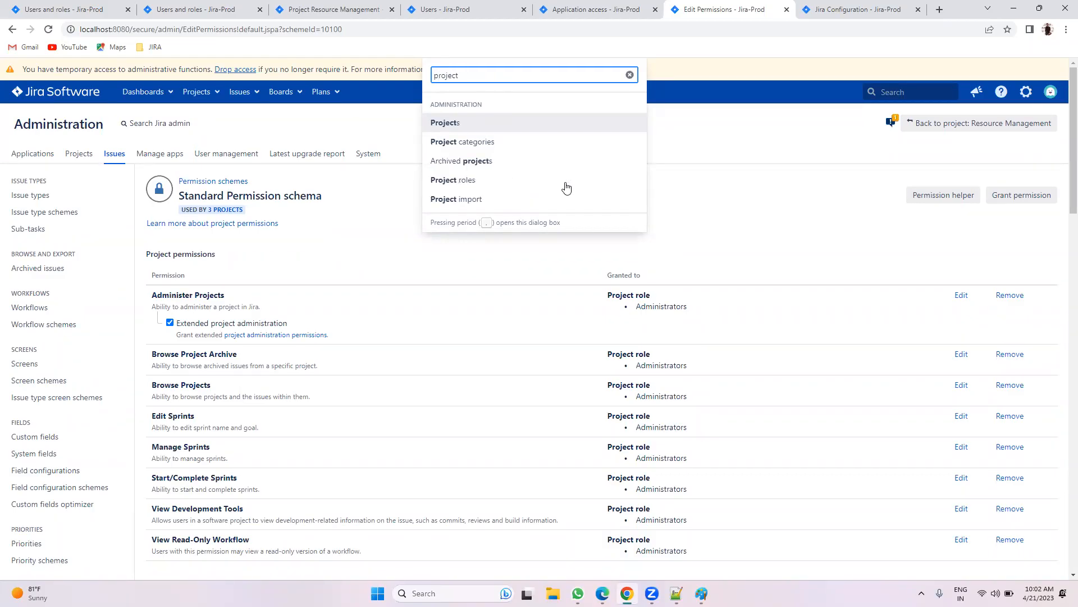
pyautogui.click(494, 179)
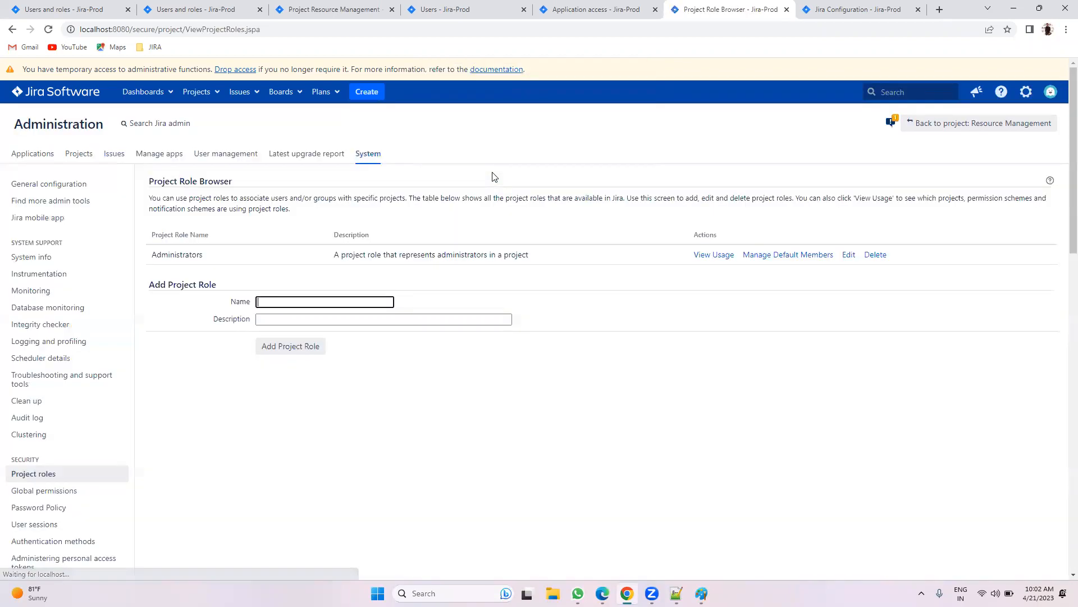
pyautogui.click(13, 29)
# Step: Open Project roles under Security in the System settings sidebar
pyautogui.click(854, 10)
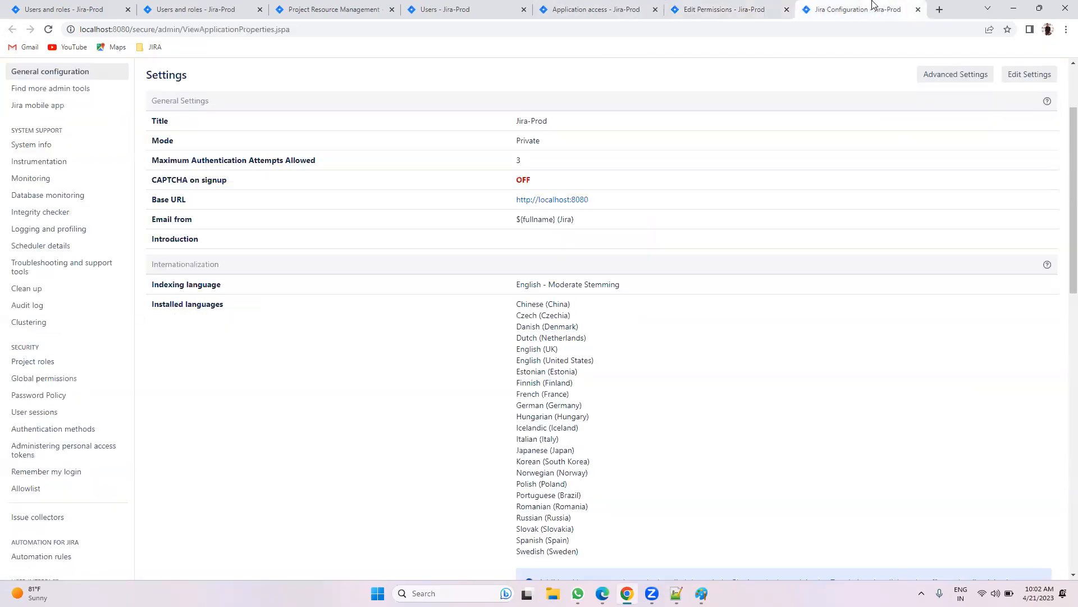
pyautogui.scroll(2, 888, 223)
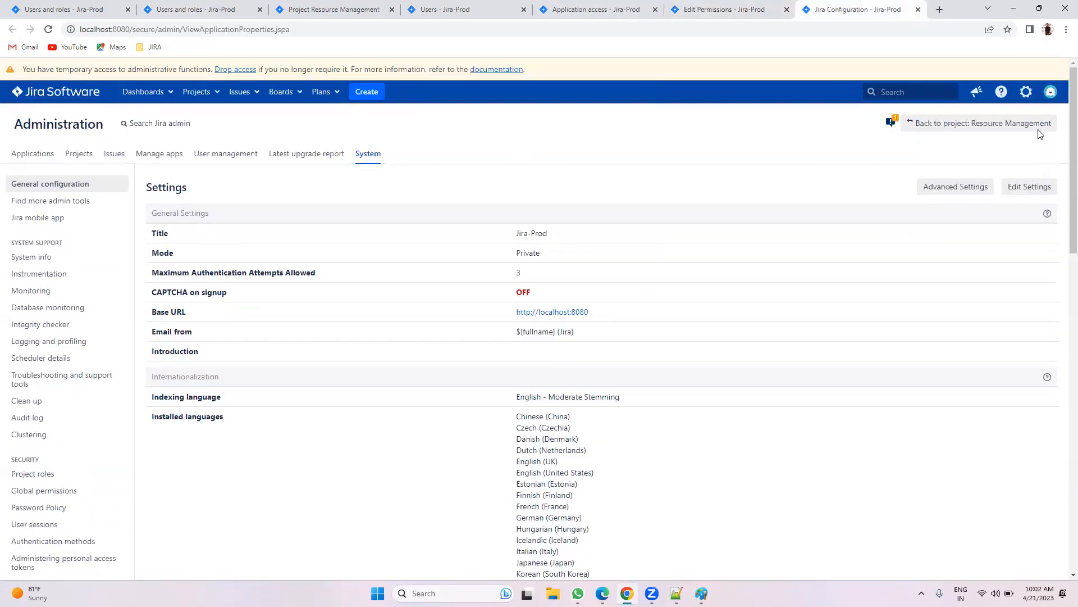
pyautogui.click(1032, 92)
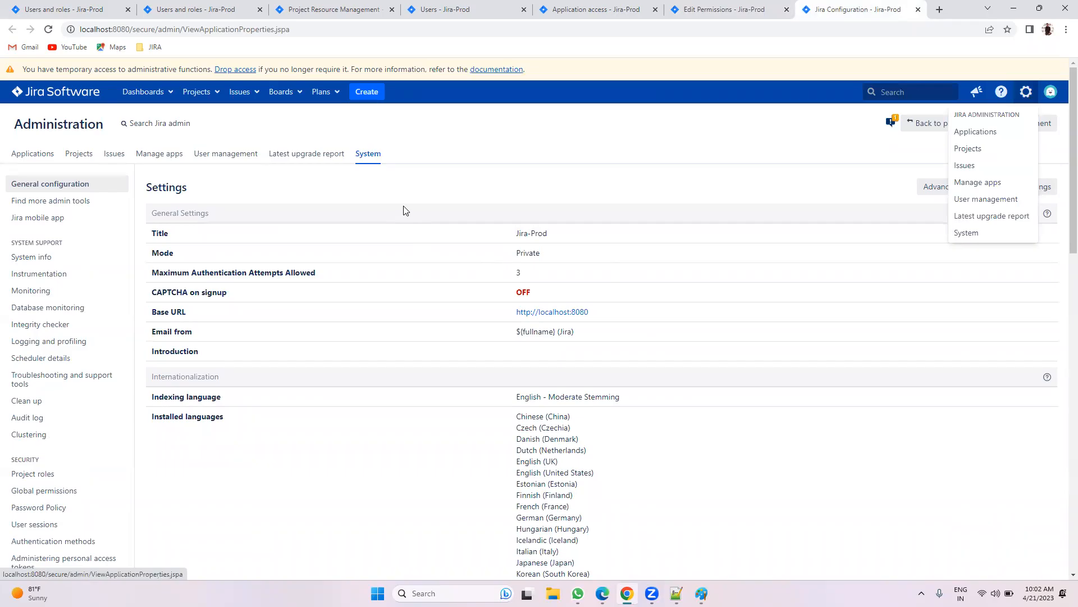
pyautogui.click(345, 209)
pyautogui.scroll(-3, 91, 268)
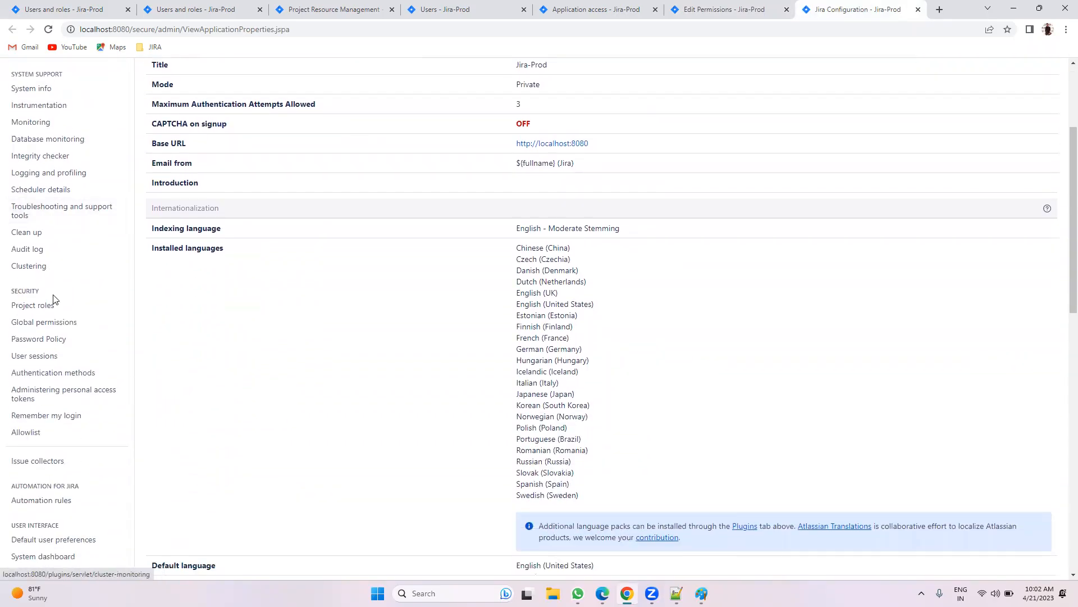
pyautogui.moveTo(7, 295); pyautogui.dragTo(55, 294)
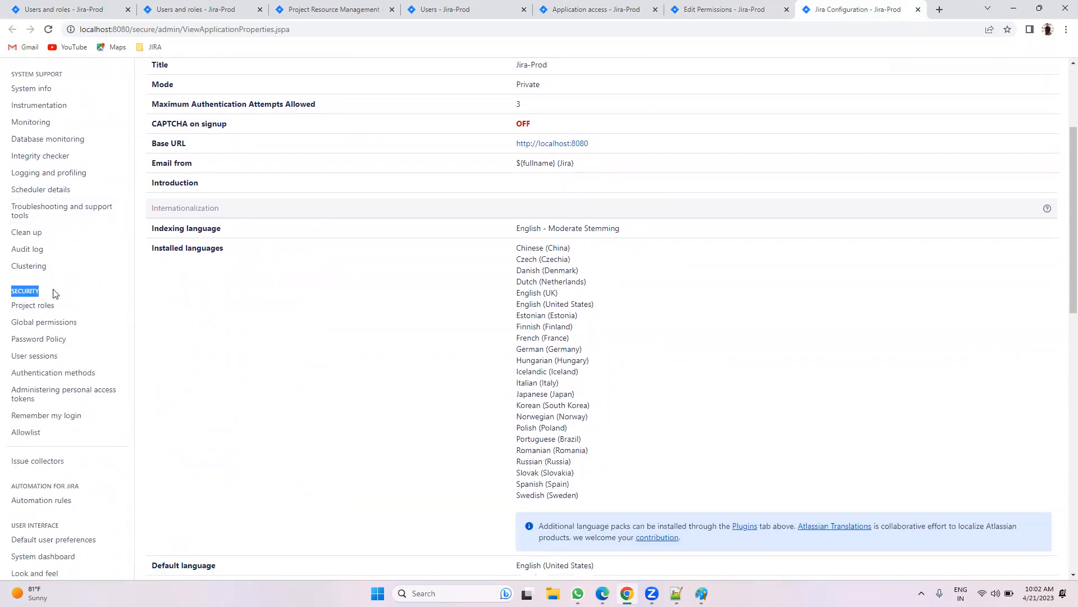
pyautogui.click(45, 305)
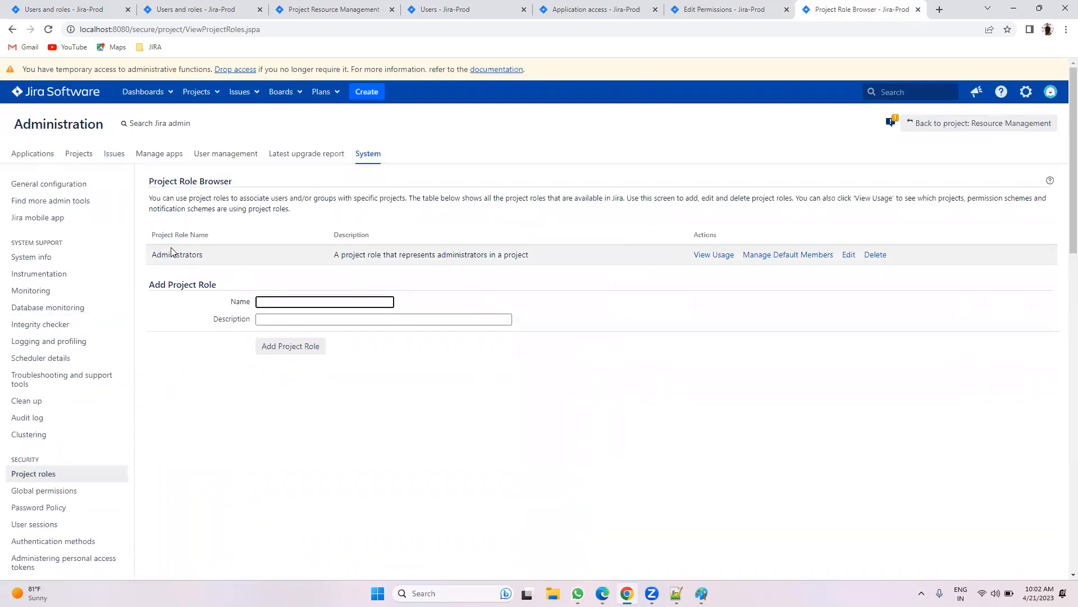
# Step: Add the project roles 'User' and 'Read-only' alongside the existing Administrators role
pyautogui.moveTo(207, 257); pyautogui.dragTo(158, 252)
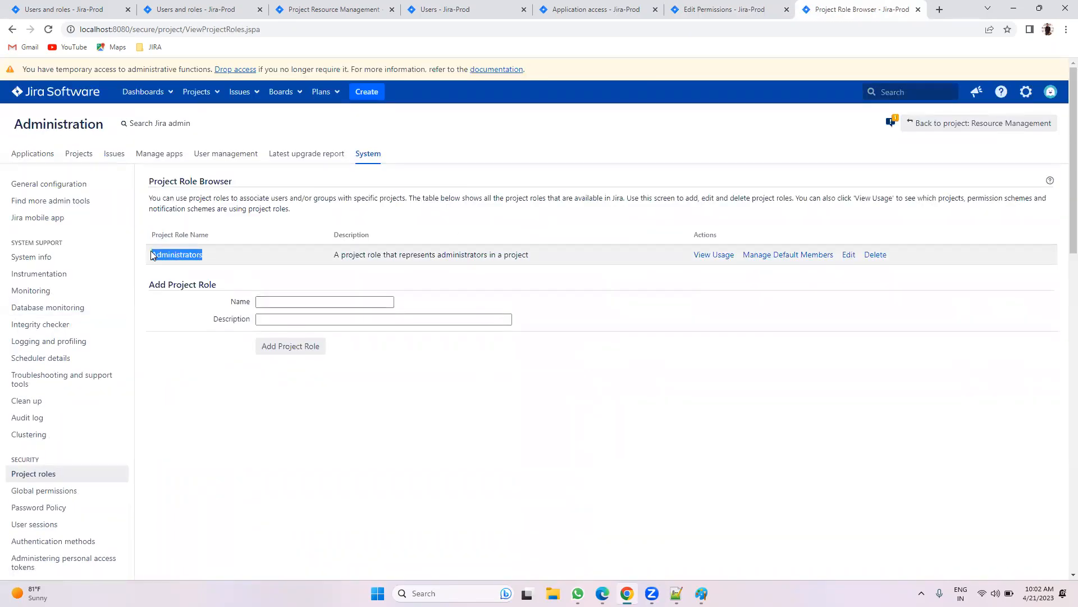
pyautogui.click(264, 303)
pyautogui.write('Use')
pyautogui.click(296, 346)
pyautogui.click(266, 323)
pyautogui.write('Read-on')
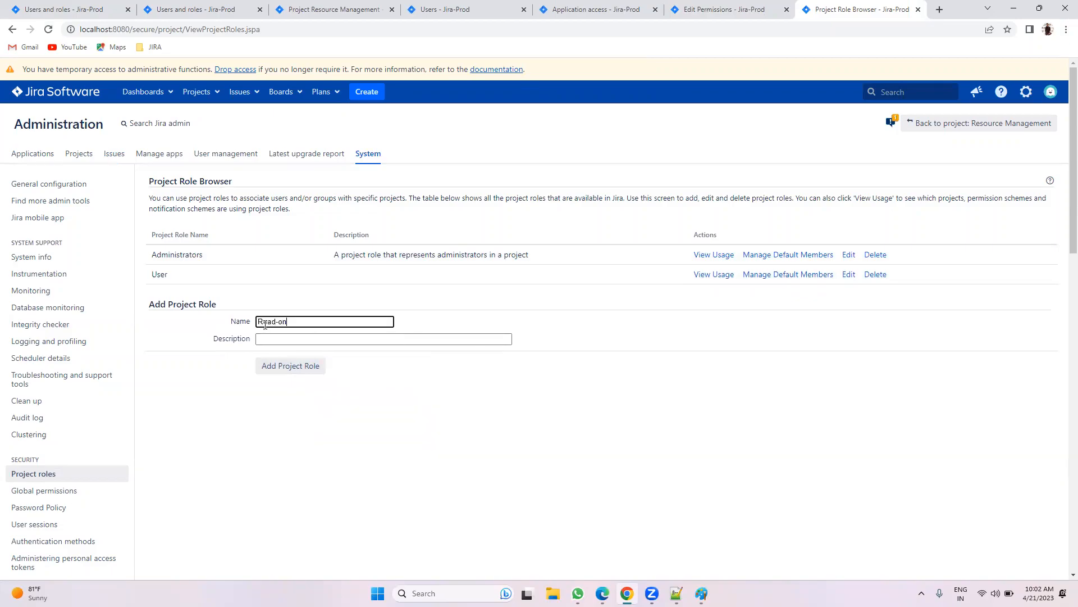
pyautogui.write('ly')
pyautogui.click(278, 369)
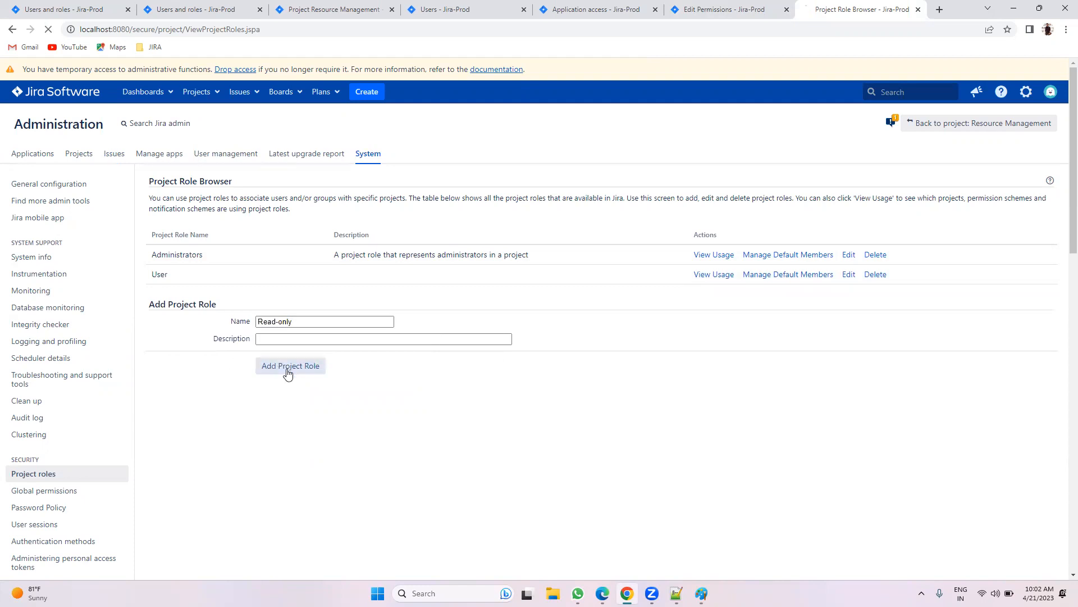
pyautogui.click(755, 7)
# Step: Start a new grant and select Add Comments plus the following project permissions
pyautogui.scroll(-3, 626, 218)
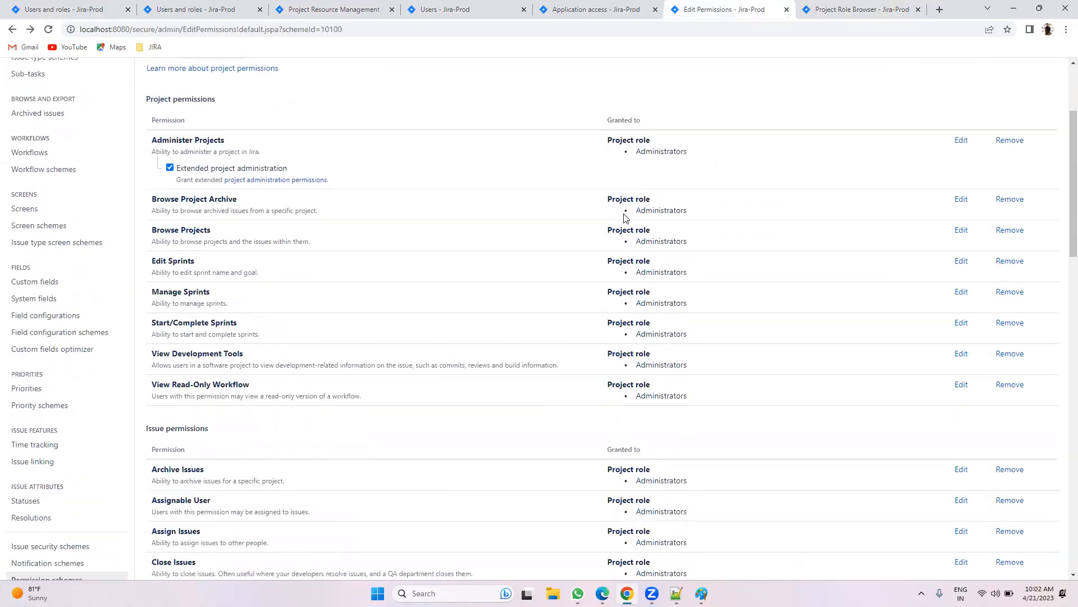
pyautogui.scroll(3, 624, 214)
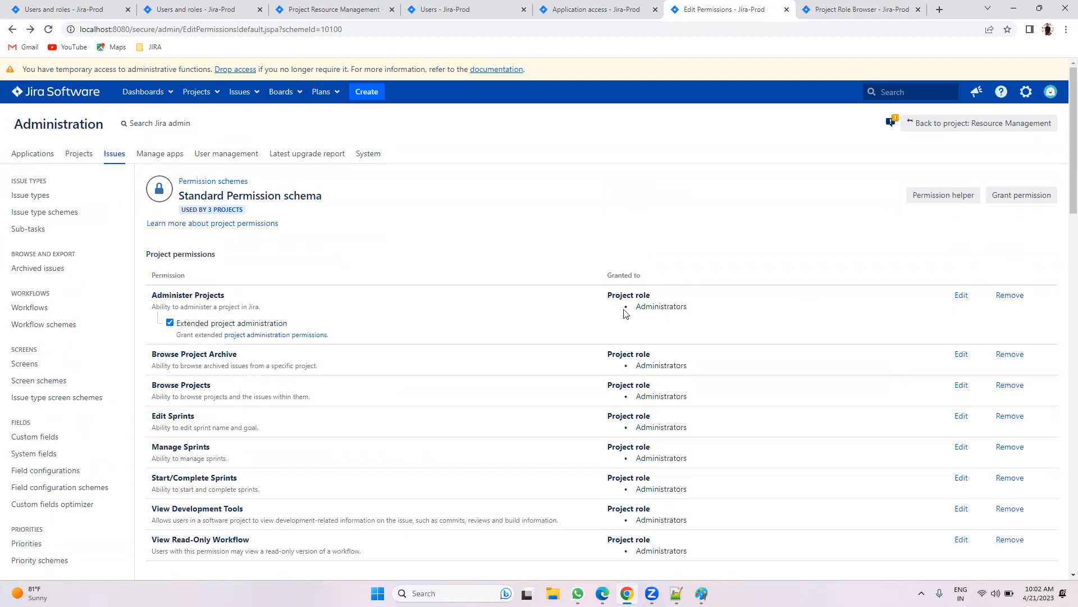
pyautogui.scroll(-2, 651, 314)
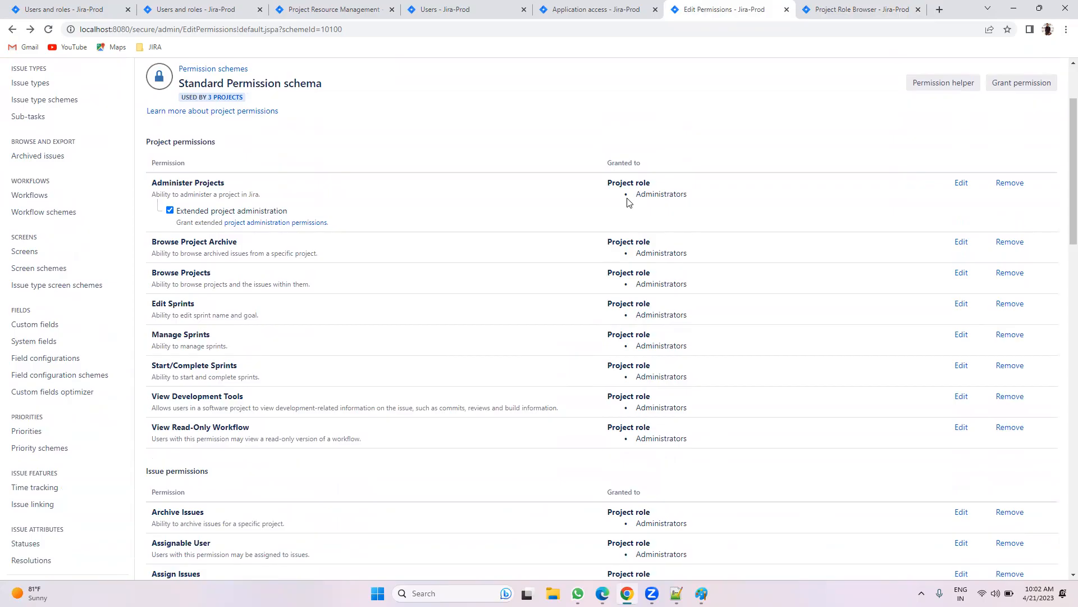
pyautogui.click(1002, 84)
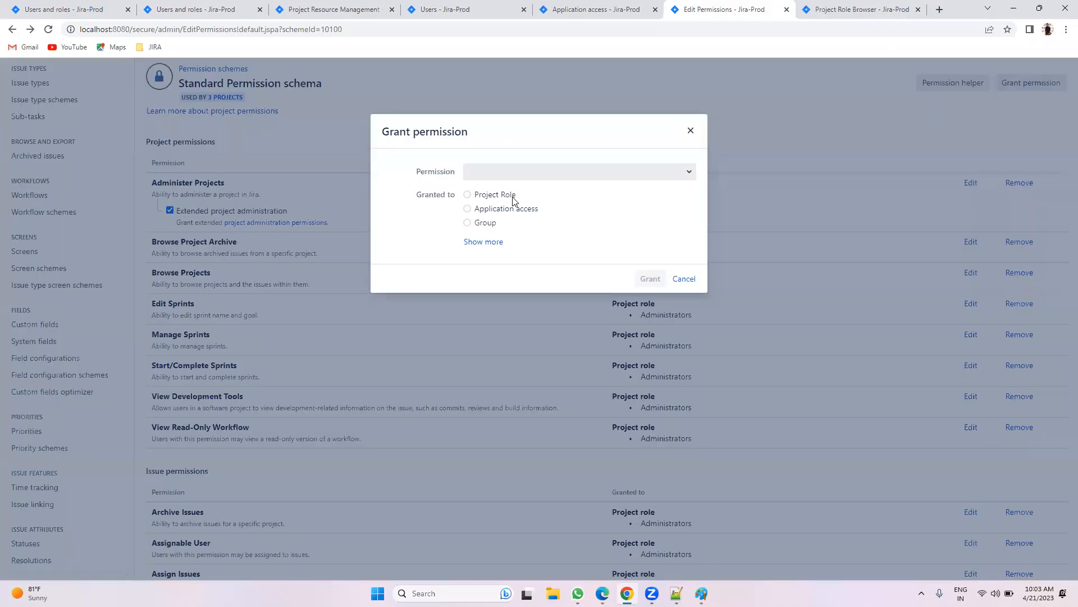
pyautogui.click(487, 171)
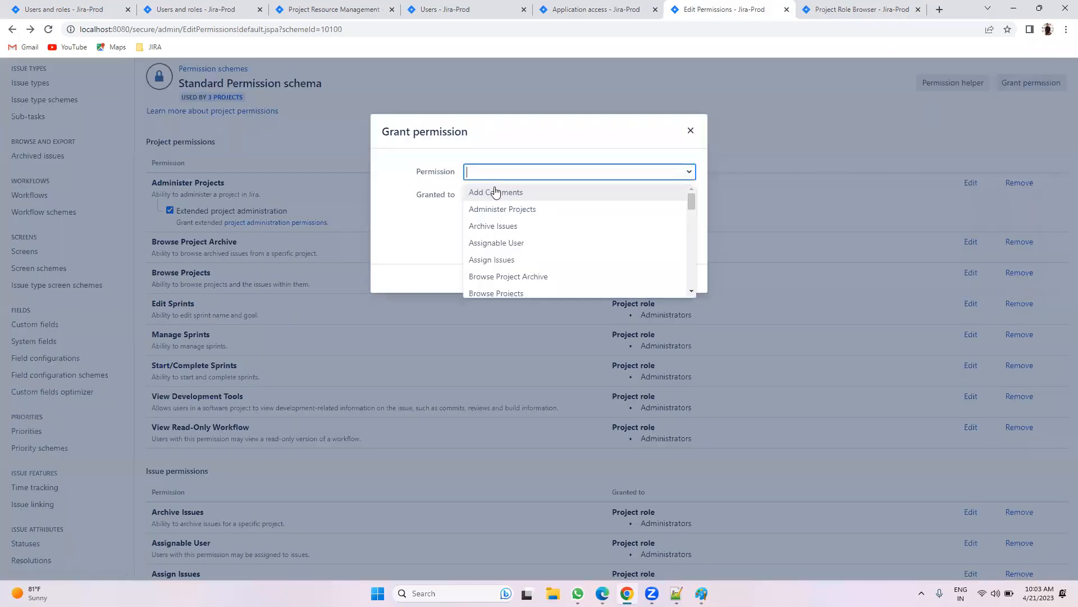
pyautogui.click(495, 192)
pyautogui.press('Down')
pyautogui.press('Return')
pyautogui.press('Down')
pyautogui.press('Return')
pyautogui.press('Down')
pyautogui.press('Return')
pyautogui.press('Down')
pyautogui.press('Return')
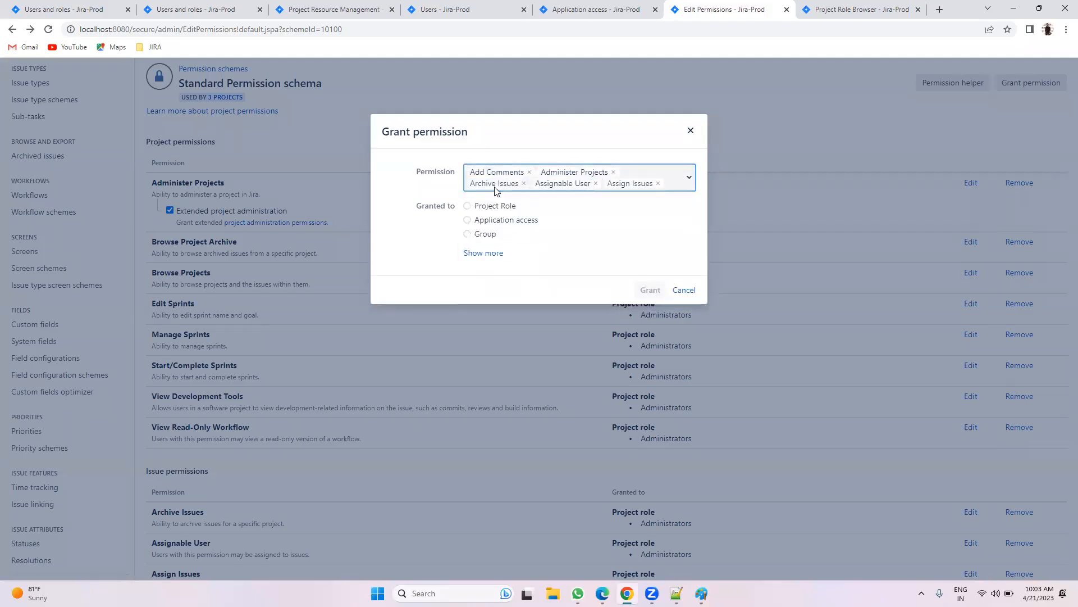
pyautogui.press('Down')
pyautogui.press('Return')
pyautogui.press('Down')
pyautogui.press('Return')
pyautogui.press('Down')
pyautogui.press('Return')
pyautogui.press('Down')
pyautogui.press('Return')
pyautogui.press('Down')
pyautogui.press('Return')
pyautogui.press('Down')
pyautogui.press('Return')
pyautogui.press('Down')
pyautogui.press('Return')
pyautogui.press('Down')
pyautogui.press('Return')
pyautogui.press('Down')
pyautogui.press('Return')
pyautogui.press('Down')
pyautogui.press('Return')
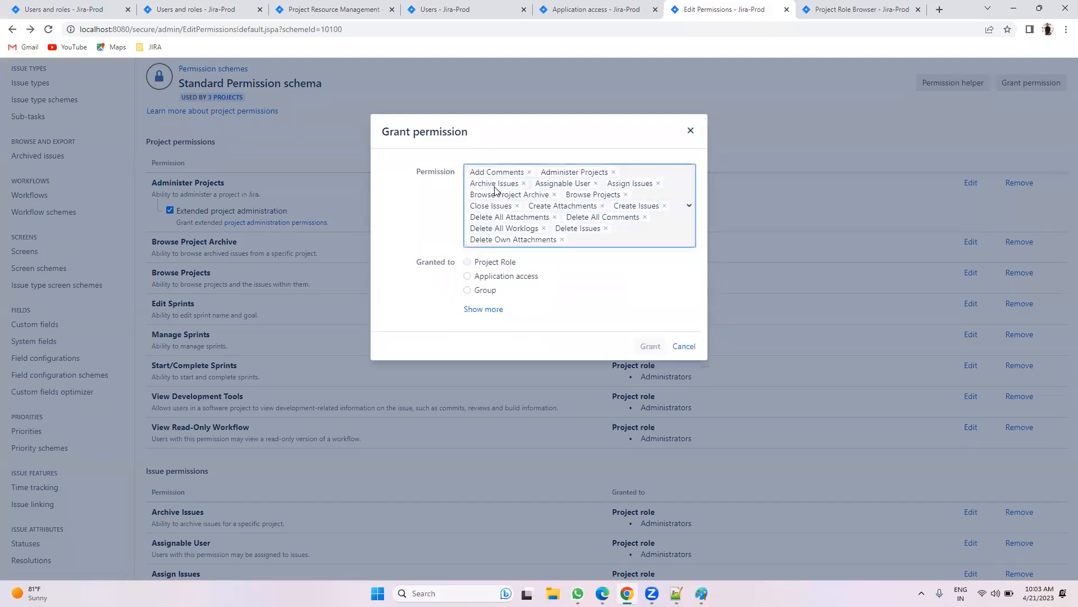
pyautogui.press('Down')
pyautogui.press('Return')
pyautogui.press('Down')
pyautogui.press('Return')
pyautogui.press('Down')
pyautogui.press('Return')
pyautogui.press('Down')
pyautogui.press('Return')
pyautogui.press('Down')
pyautogui.press('Return')
pyautogui.press('Down')
pyautogui.press('Return')
pyautogui.press('Down')
pyautogui.press('Return')
pyautogui.press('Down')
pyautogui.press('Return')
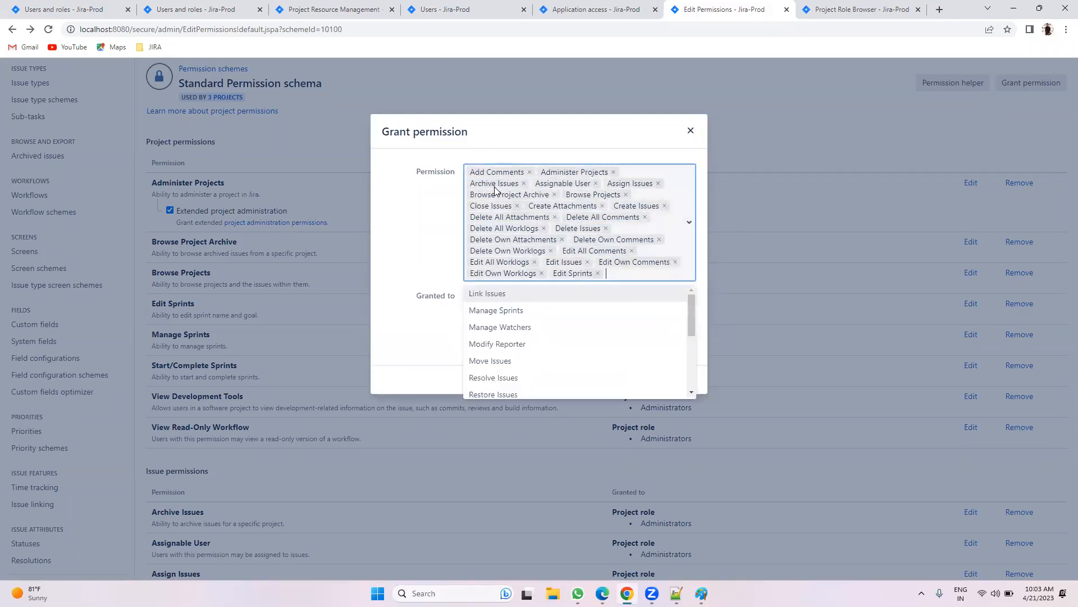
pyautogui.press('Return')
pyautogui.press('Down')
pyautogui.press('Return')
pyautogui.press('Down')
pyautogui.press('Return')
pyautogui.press('Down')
pyautogui.press('Return')
pyautogui.press('Down')
pyautogui.press('Return')
pyautogui.press('Down')
pyautogui.press('Return')
pyautogui.press('Down')
pyautogui.press('Return')
pyautogui.press('Down')
pyautogui.press('Return')
pyautogui.press('Down')
pyautogui.press('Return')
pyautogui.press('Down')
pyautogui.press('Return')
pyautogui.press('Down')
pyautogui.press('Return')
pyautogui.press('Down')
pyautogui.press('Return')
pyautogui.press('Down')
pyautogui.press('Return')
pyautogui.press('Down')
pyautogui.press('Return')
pyautogui.press('Down')
pyautogui.press('Return')
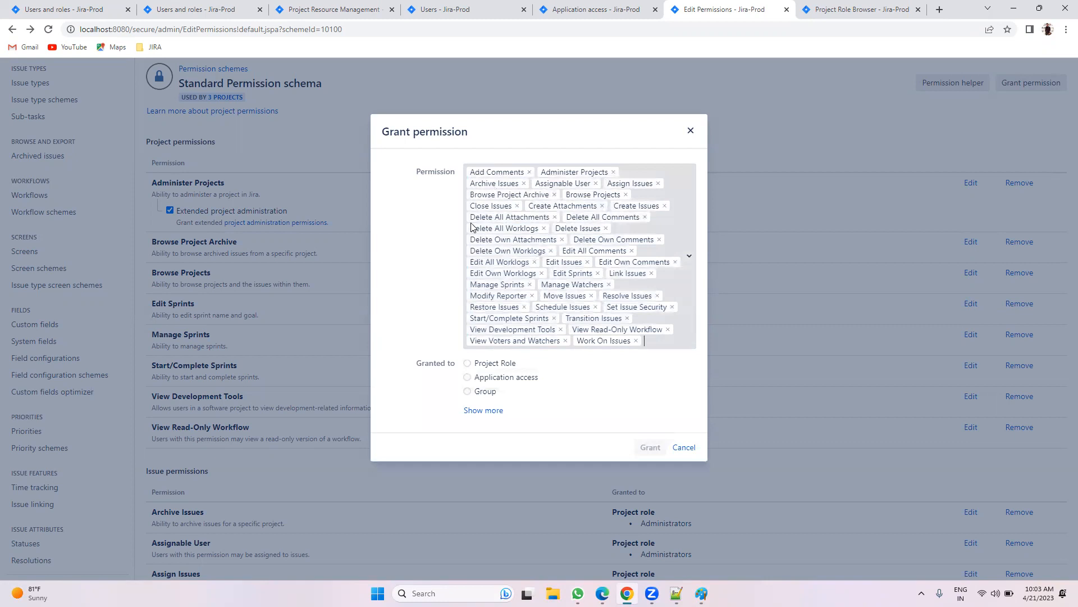
# Step: Grant the selected permissions to the User project role
pyautogui.click(505, 363)
pyautogui.click(513, 379)
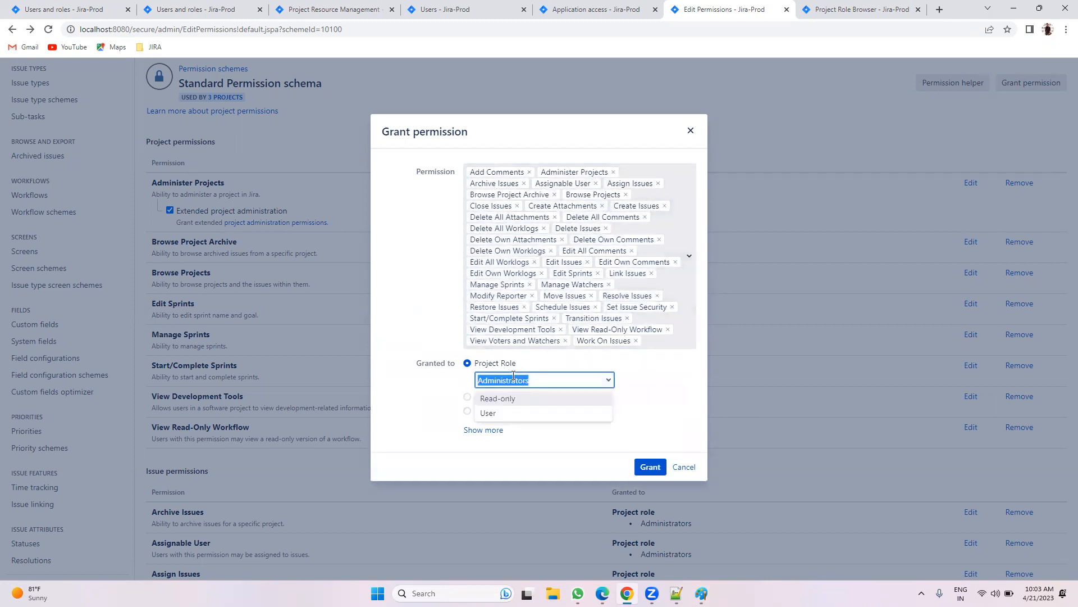
pyautogui.click(503, 413)
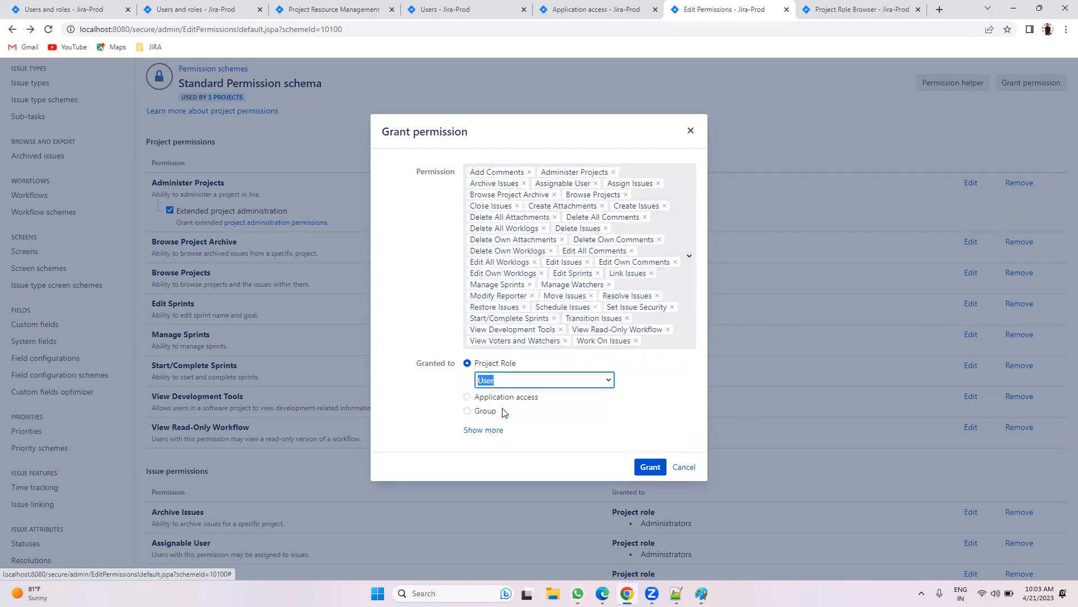
pyautogui.click(648, 468)
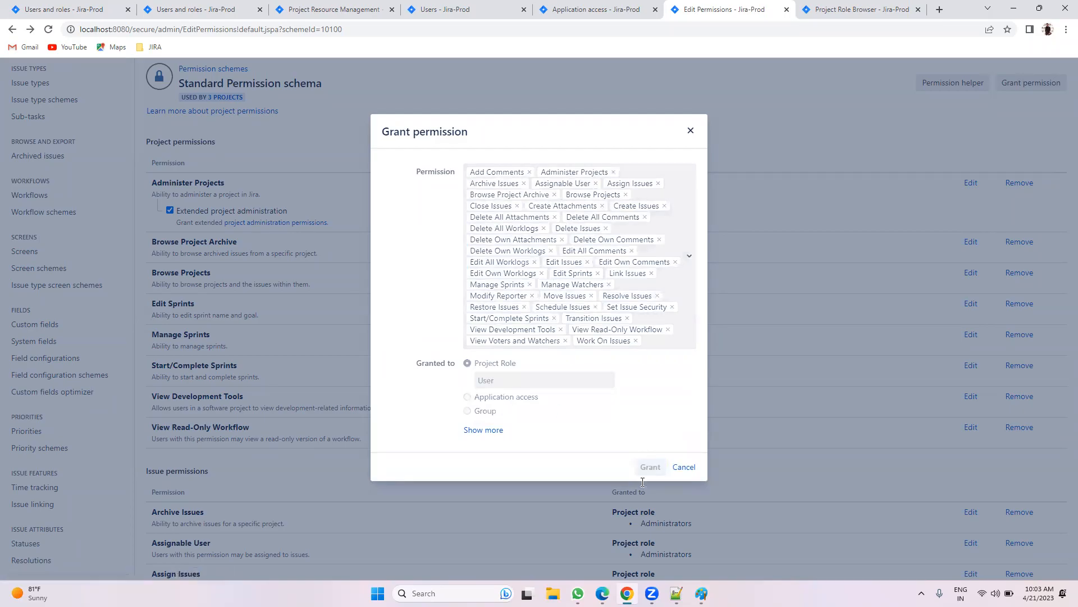
# Step: Remove the User role from Administer Projects so only Administrators keep it
pyautogui.click(1009, 184)
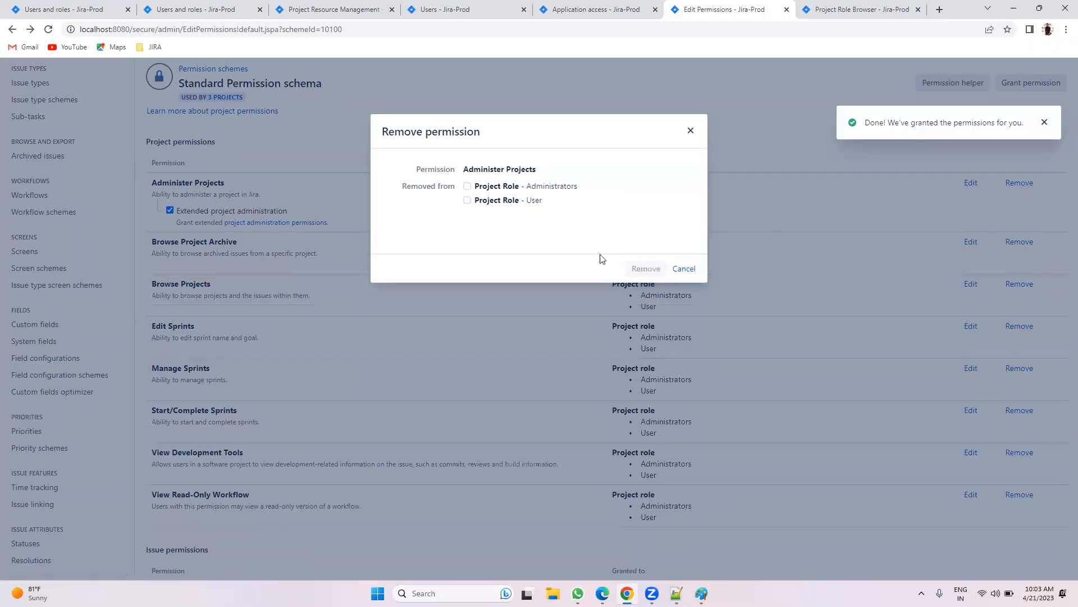
pyautogui.click(499, 203)
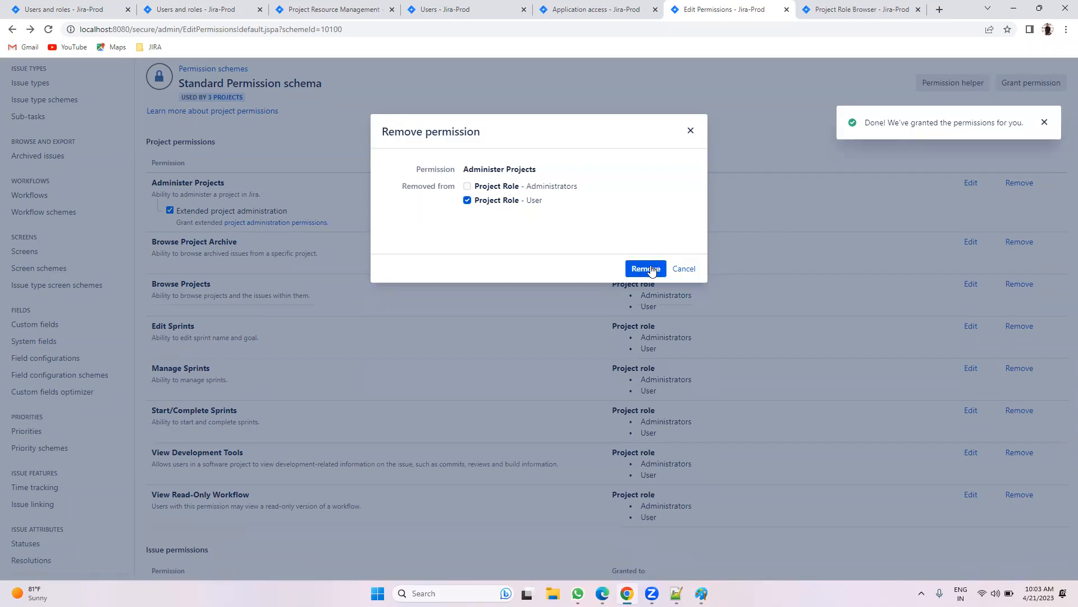
pyautogui.click(646, 269)
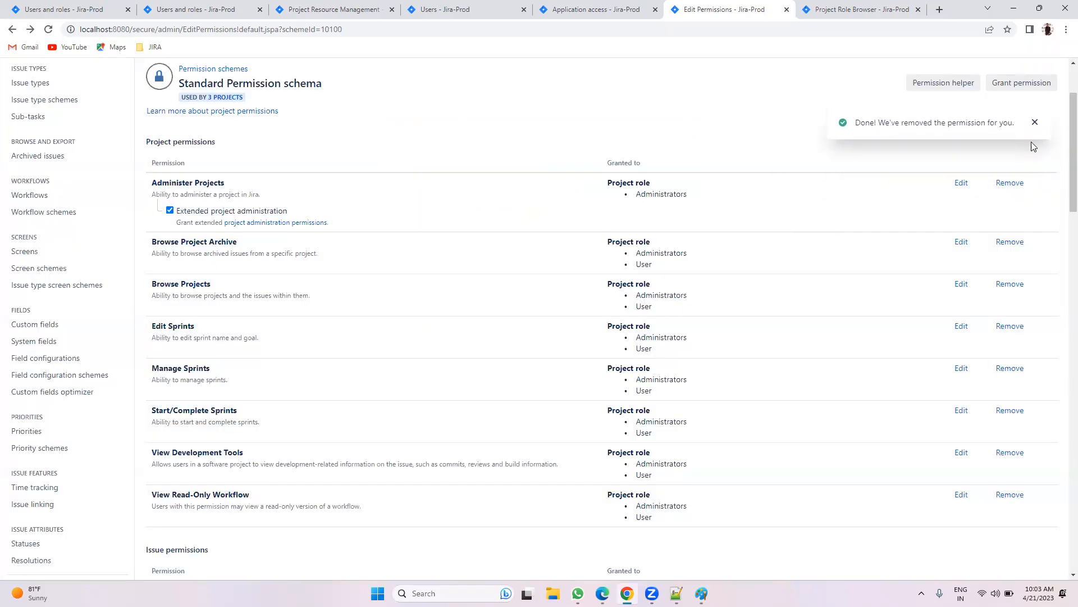
pyautogui.click(1035, 123)
pyautogui.hotkey('alt', 'Tab')
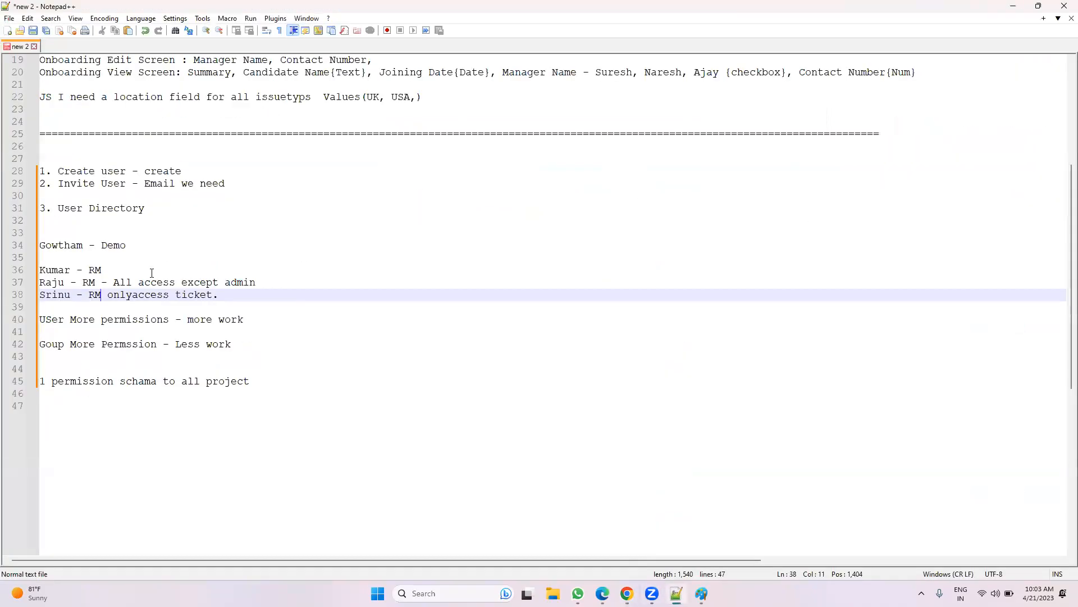
# Step: Highlight the note about giving the RM member all access except admin
pyautogui.moveTo(262, 282); pyautogui.dragTo(35, 282)
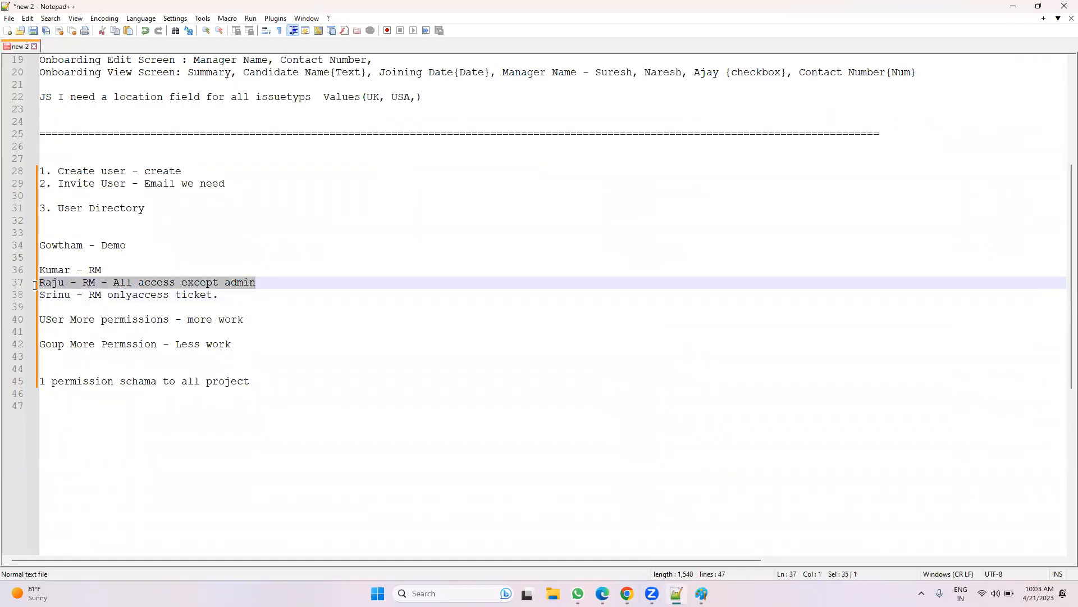
pyautogui.hotkey('alt', 'Tab')
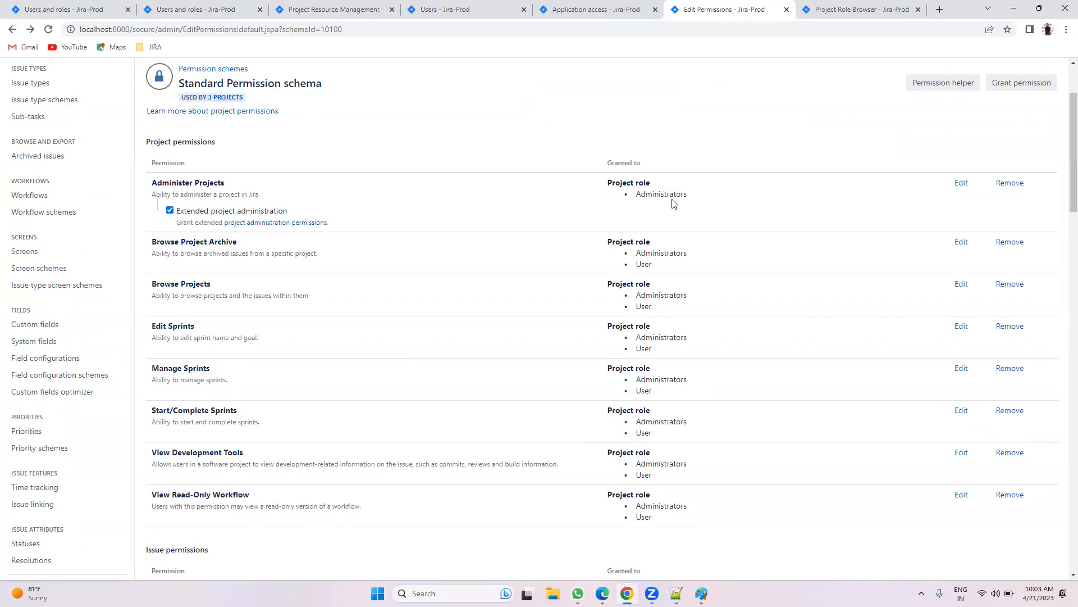
# Step: Bring up Resource Management's users and roles page and reload it
pyautogui.doubleClick(643, 264)
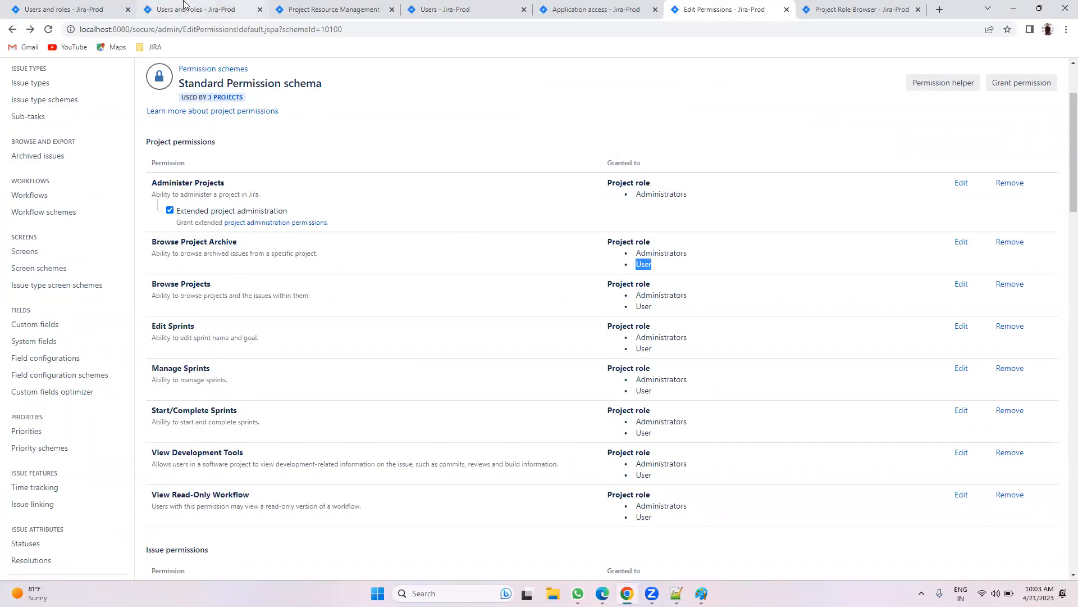
pyautogui.click(184, 8)
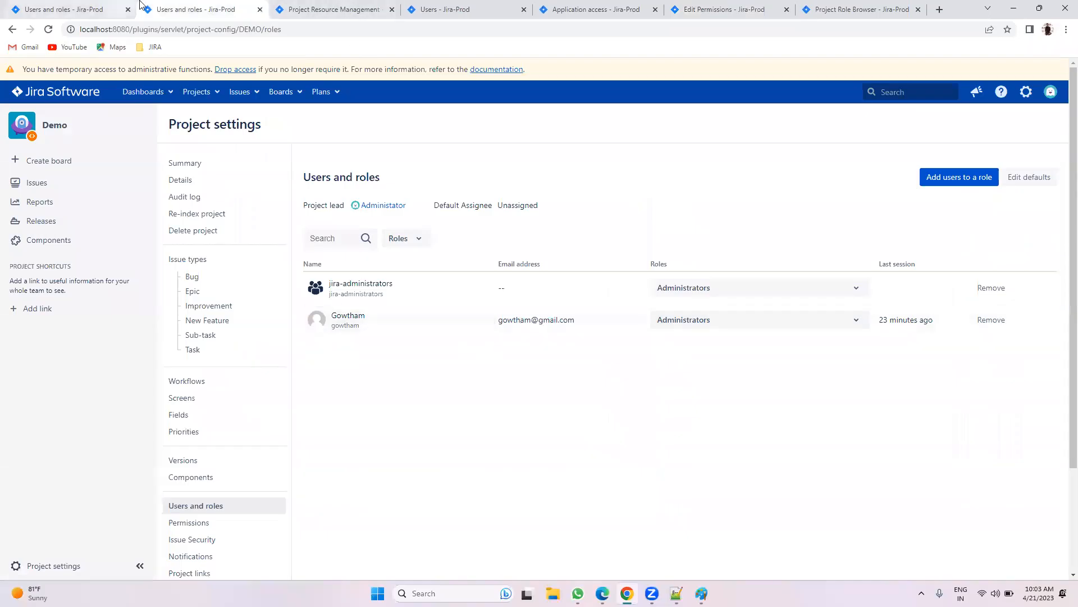
pyautogui.click(323, 7)
pyautogui.click(222, 7)
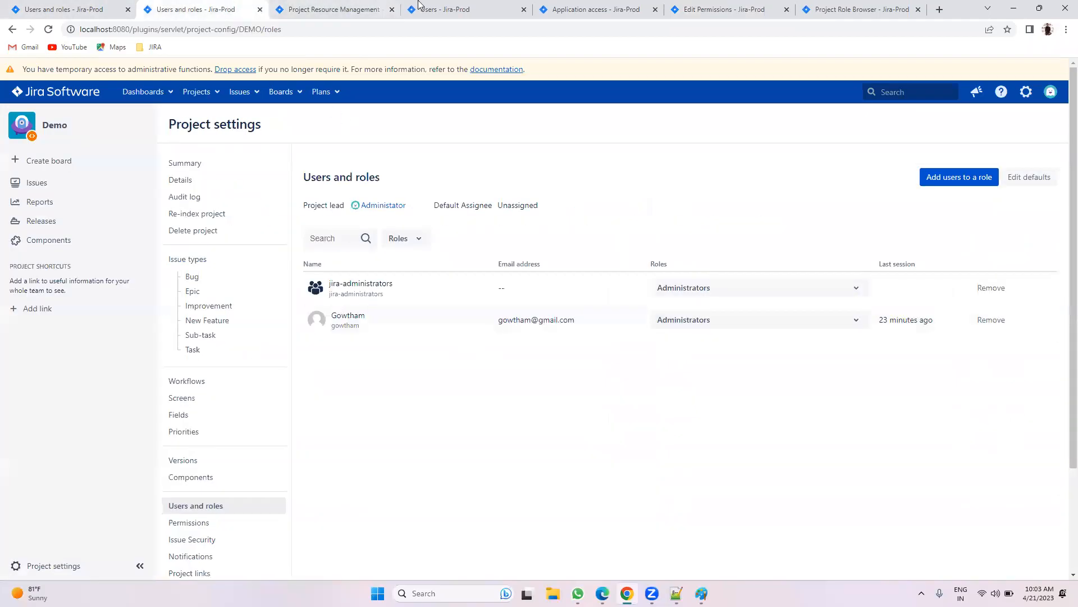
pyautogui.click(84, 8)
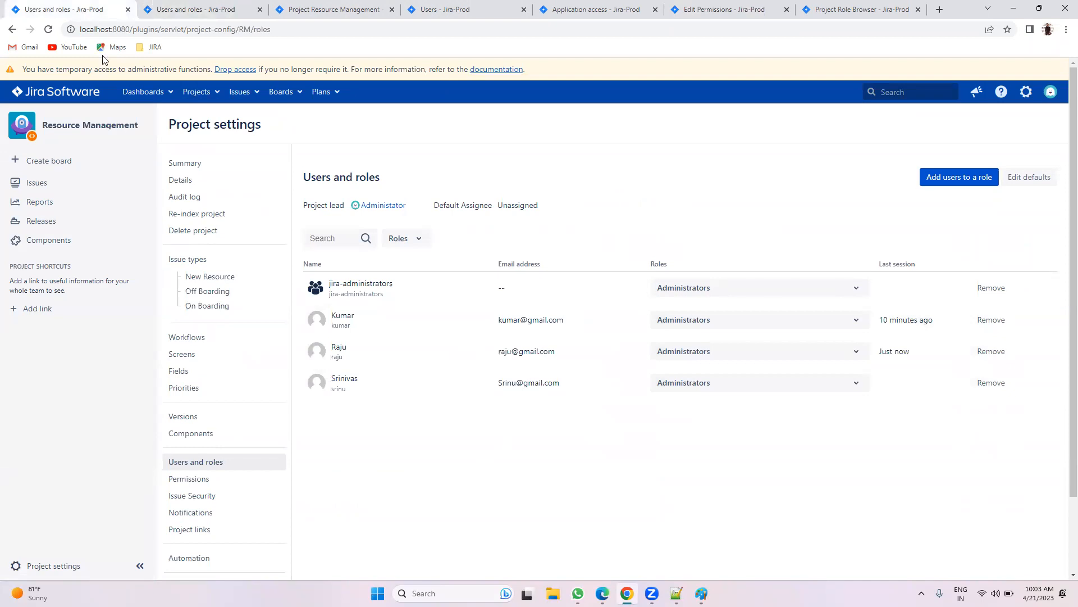
pyautogui.click(745, 357)
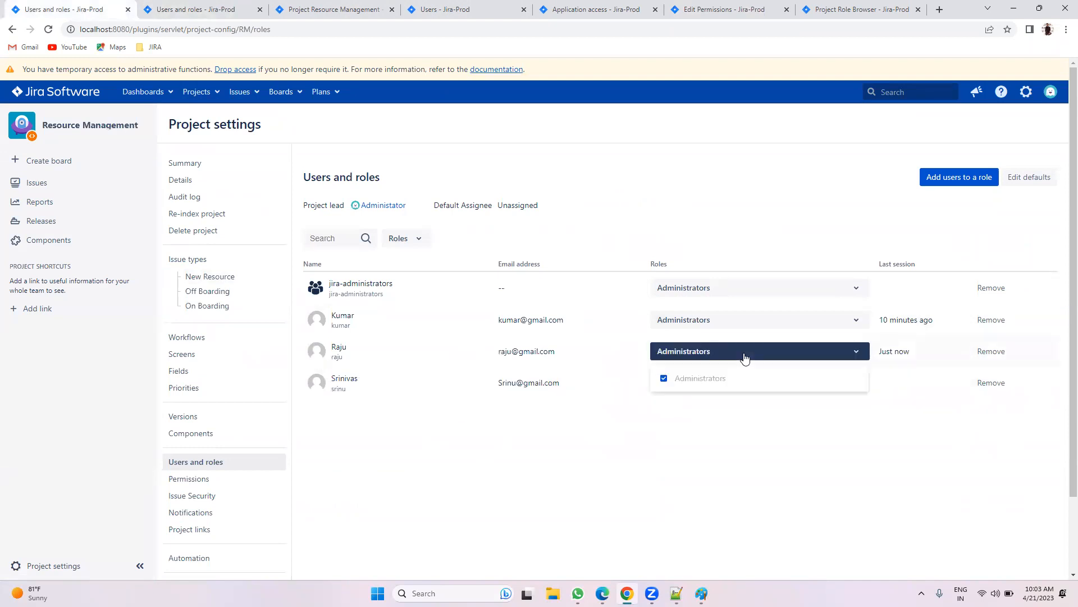
pyautogui.click(768, 485)
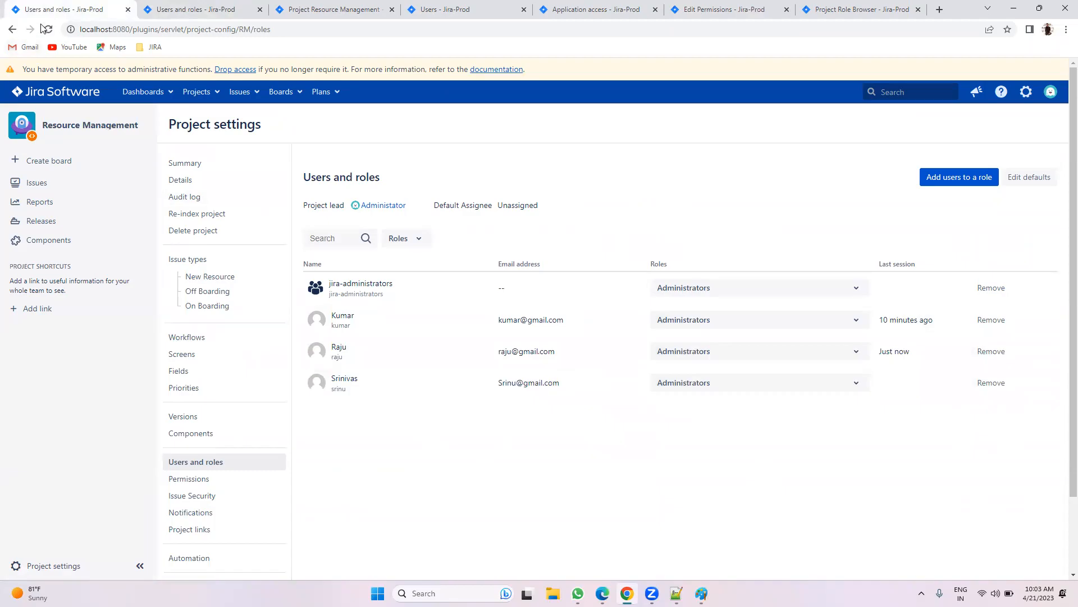
pyautogui.click(45, 29)
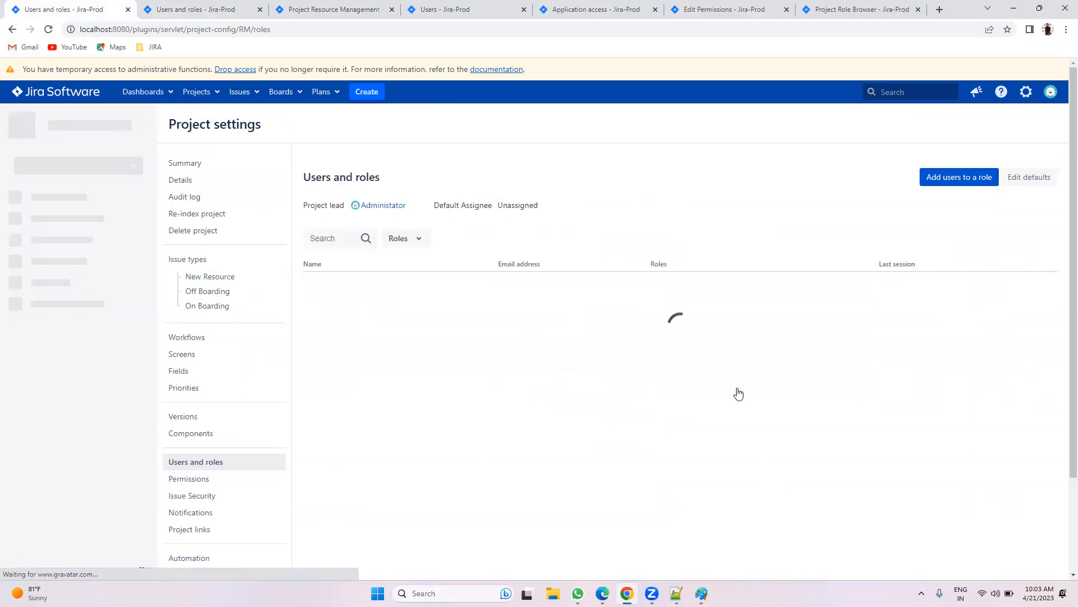
# Step: Give the second RM member the User role in place of Administrators
pyautogui.click(700, 352)
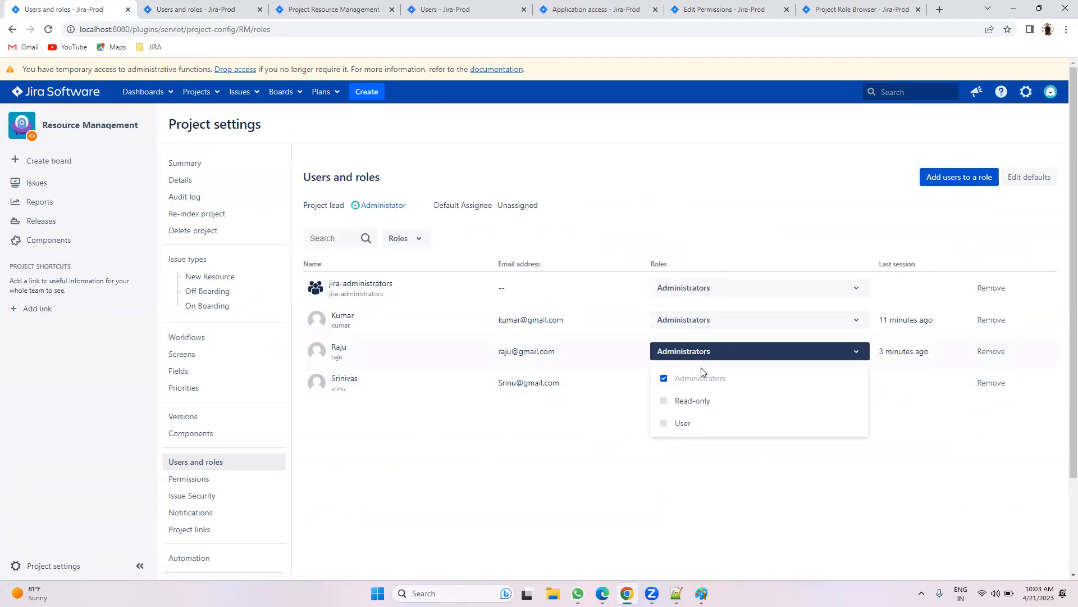
pyautogui.click(698, 426)
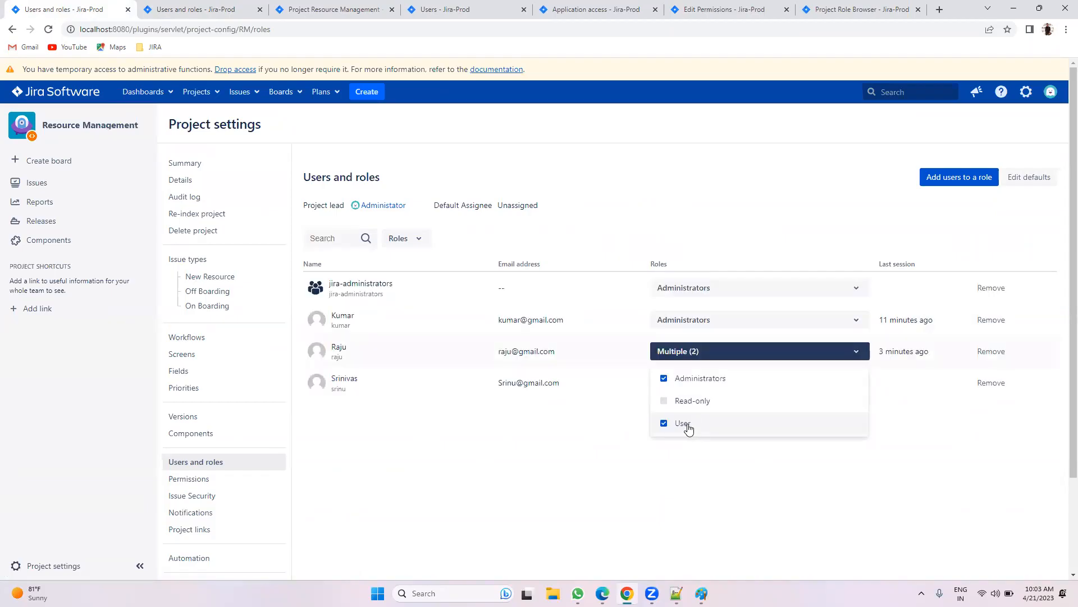
pyautogui.click(690, 379)
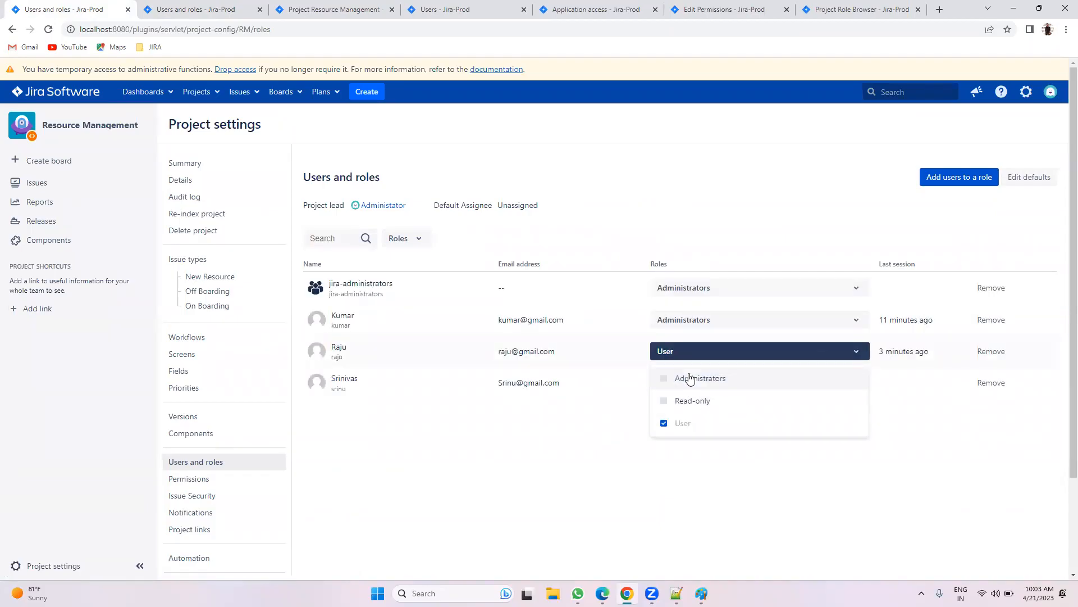
pyautogui.click(782, 535)
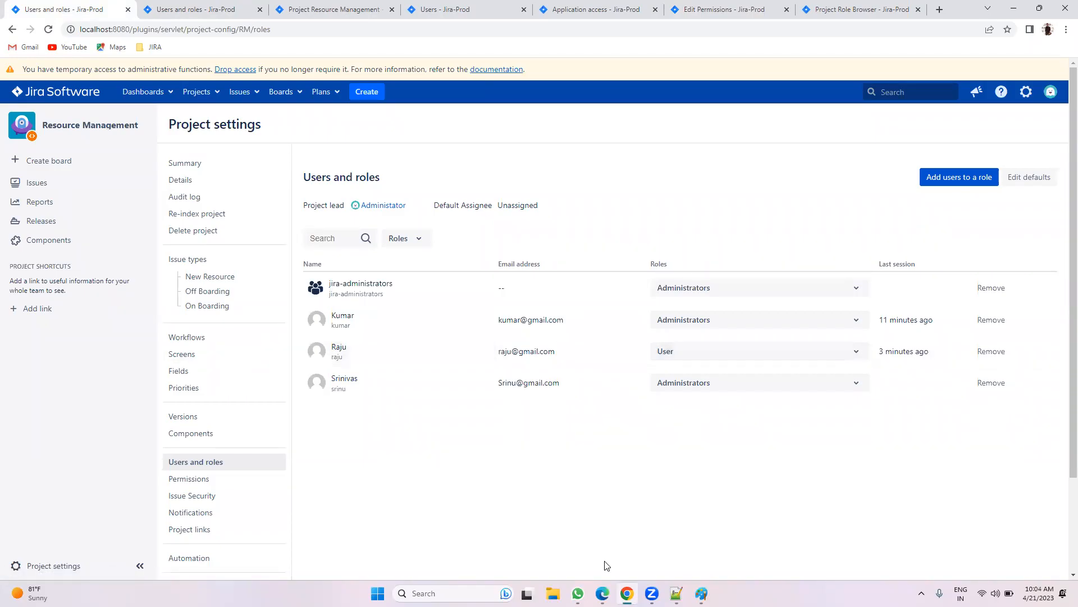
pyautogui.click(858, 9)
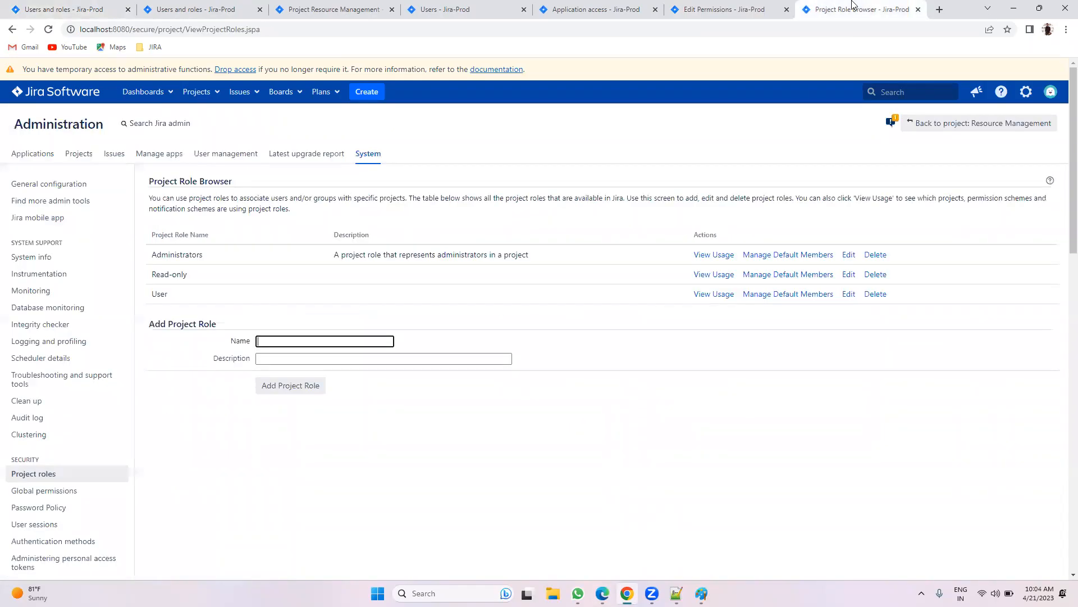
pyautogui.click(743, 8)
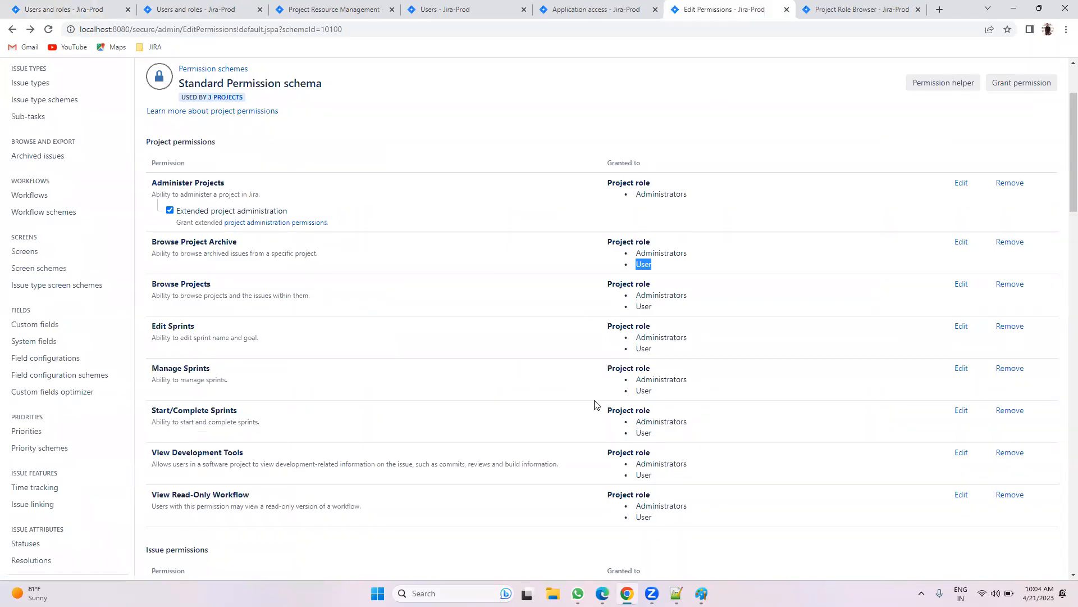
pyautogui.click(603, 593)
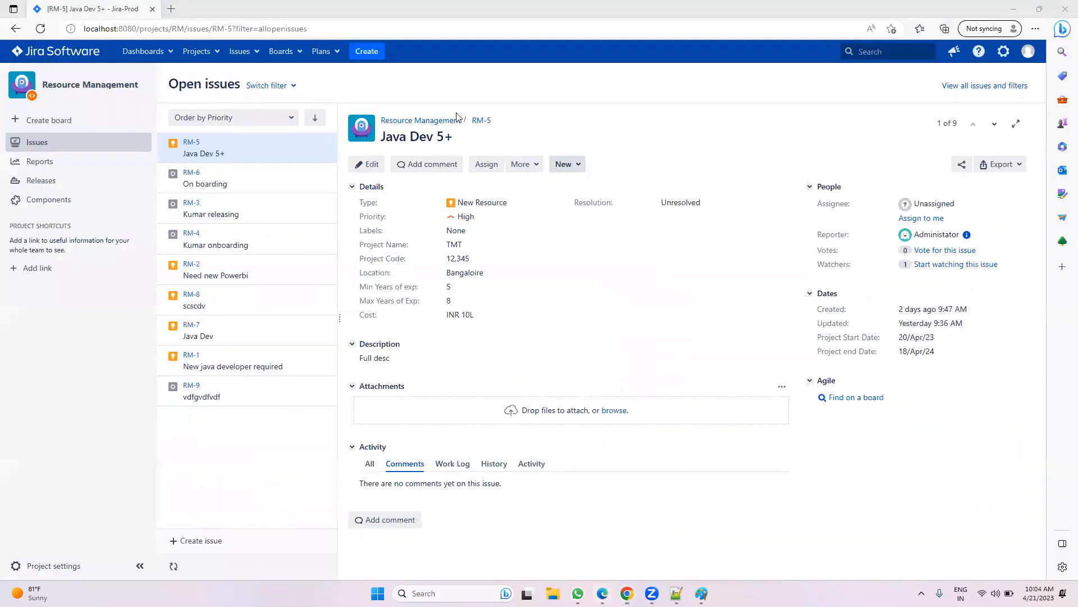
# Step: Reload the issue view and log out of Jira
pyautogui.click(40, 29)
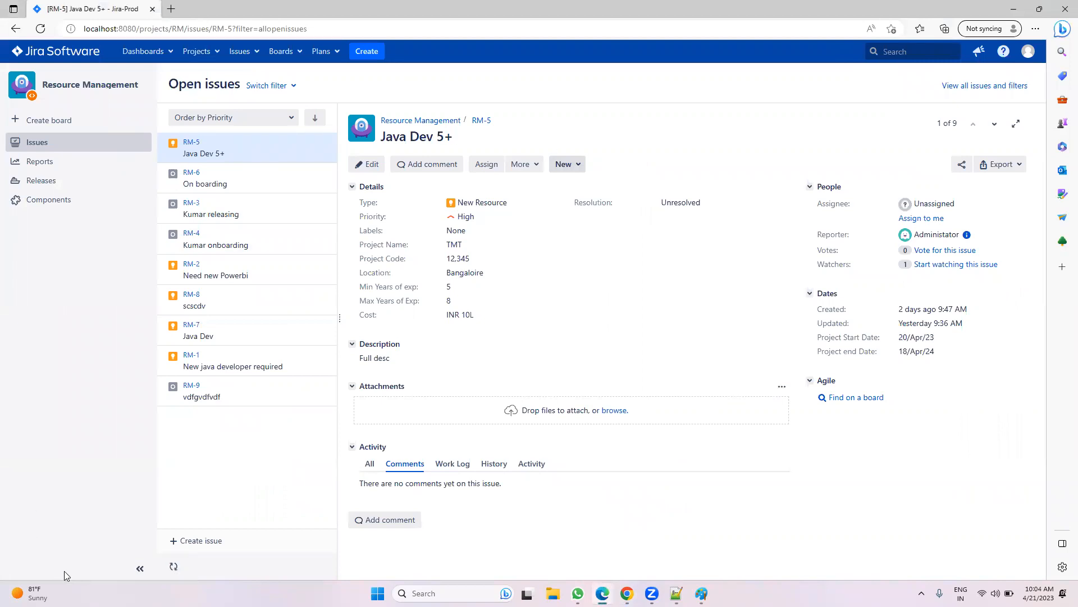
pyautogui.click(1029, 51)
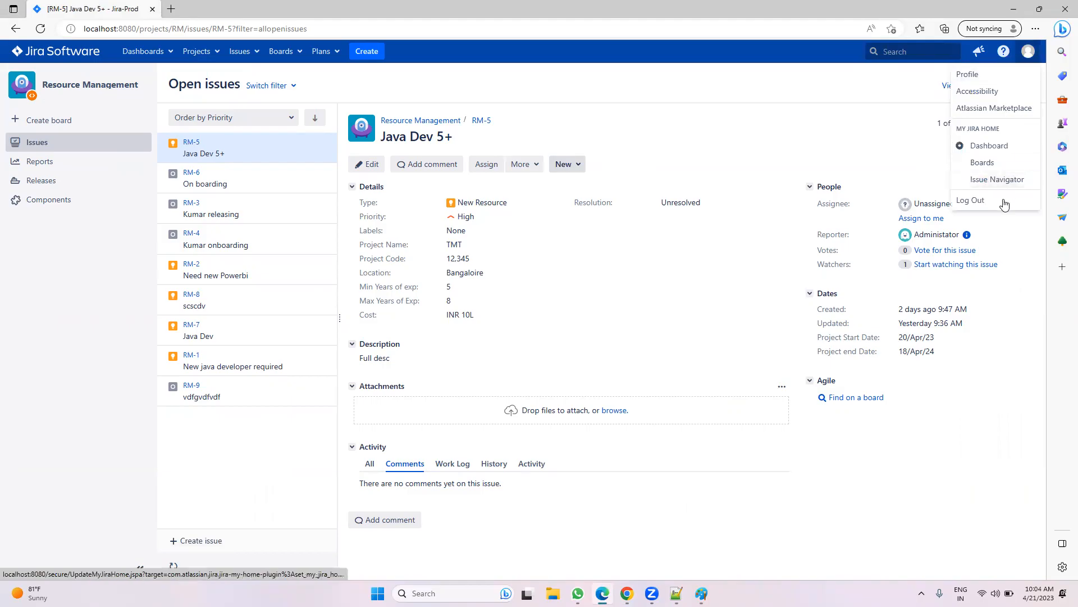
pyautogui.click(971, 201)
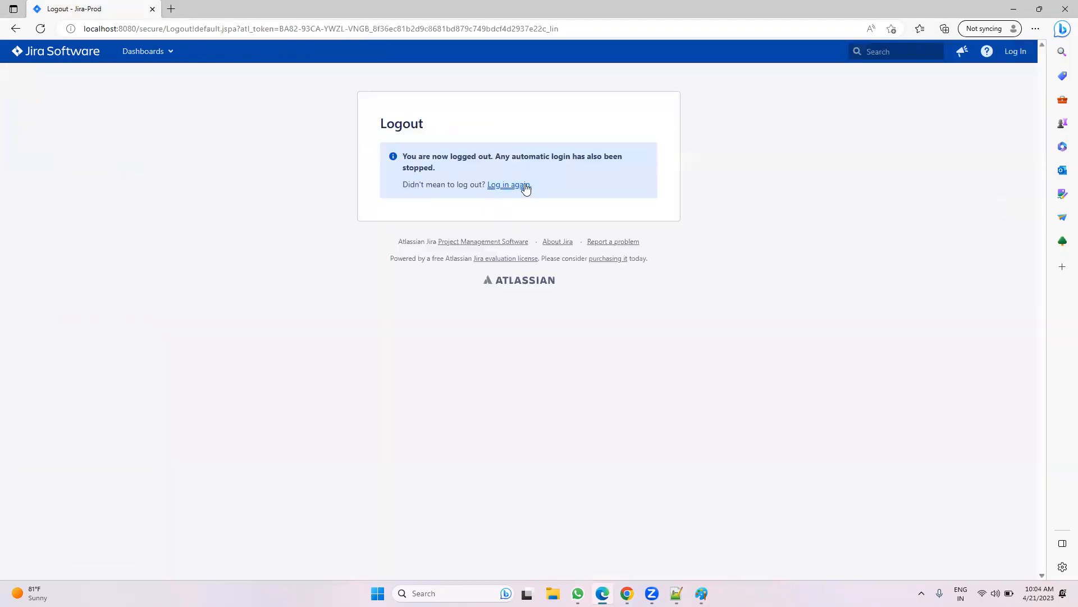
# Step: Sign in as another Resource Management member, correcting the mistyped username
pyautogui.click(525, 185)
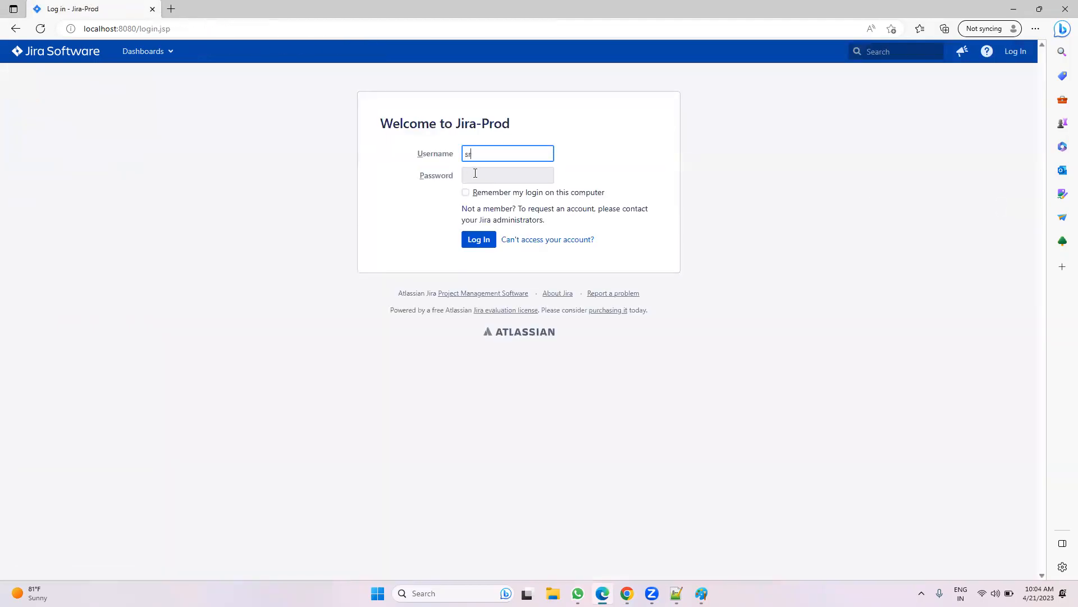
pyautogui.click(475, 173)
pyautogui.write('*')
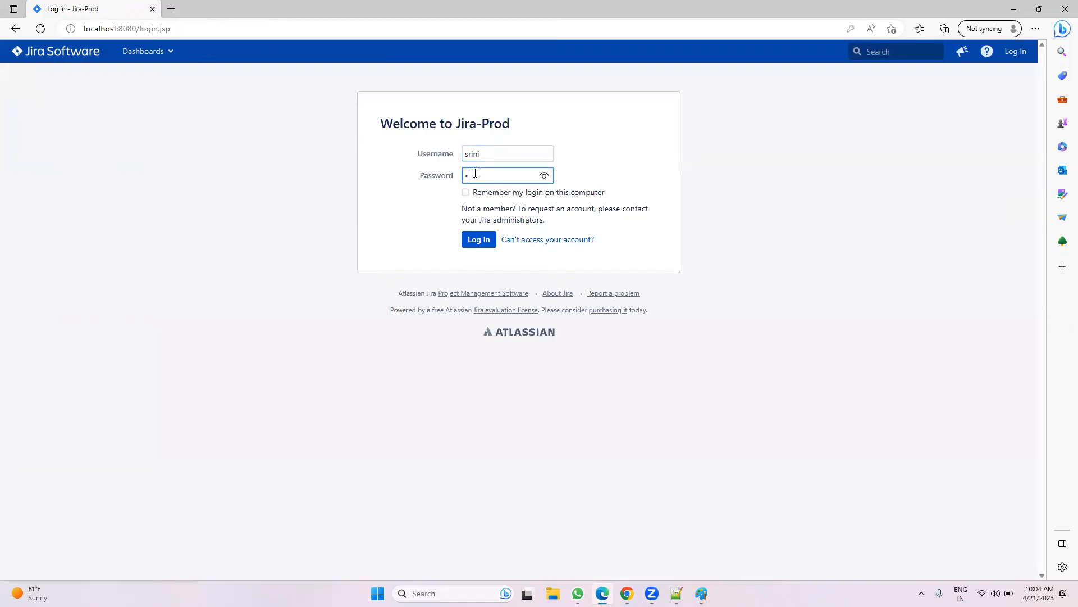
pyautogui.press('Return')
pyautogui.click(494, 200)
pyautogui.press('BackSpace')
pyautogui.write('u')
pyautogui.press('Tab')
pyautogui.write('****')
pyautogui.press('Return')
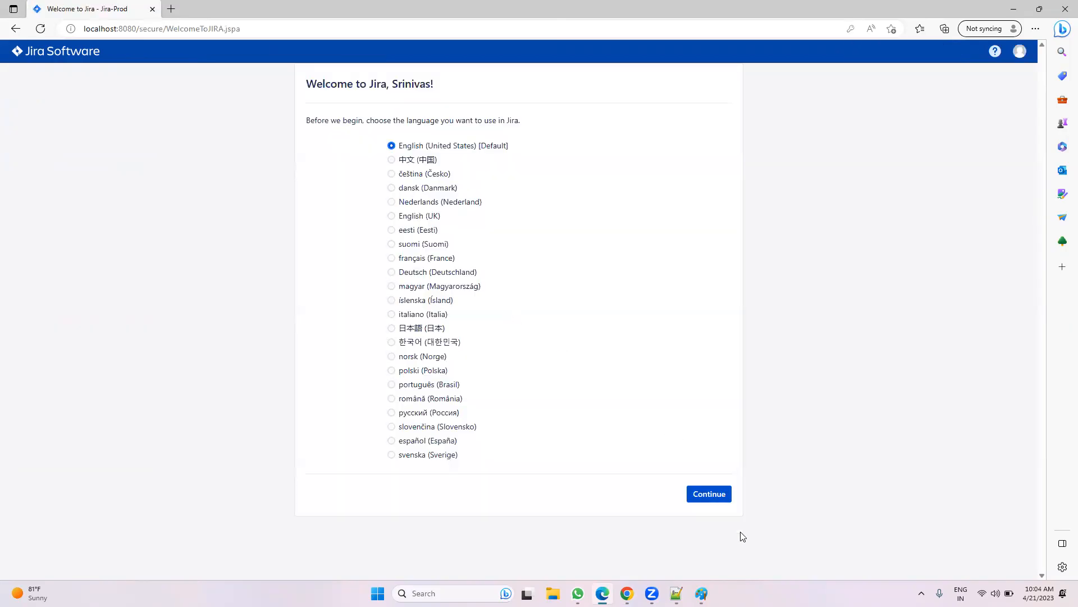
# Step: Skip the language and avatar welcome steps and check RM-9's available status transitions
pyautogui.click(699, 493)
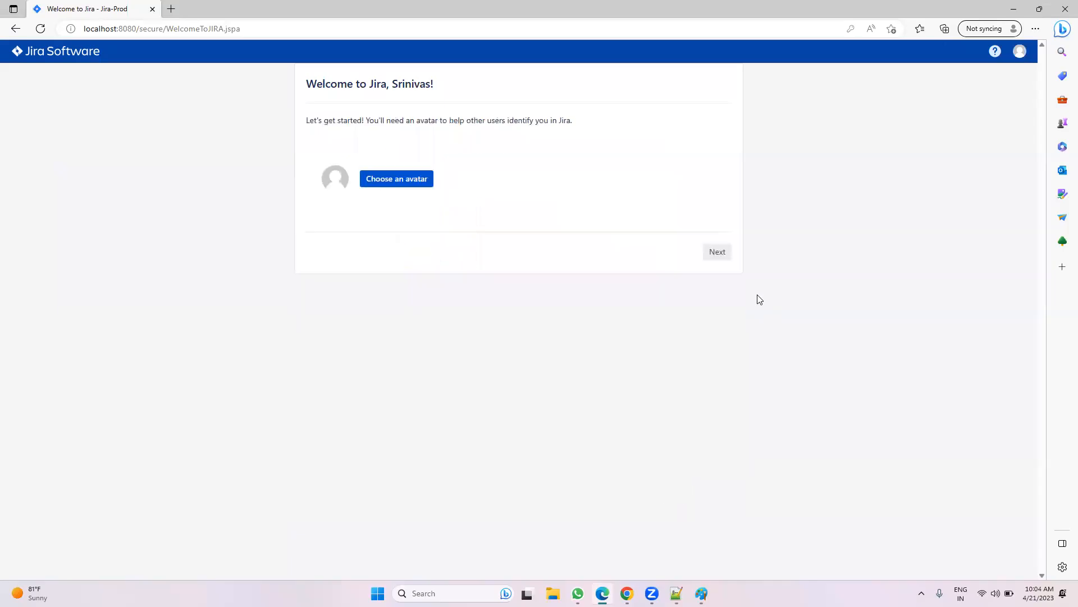
pyautogui.click(719, 252)
pyautogui.click(633, 185)
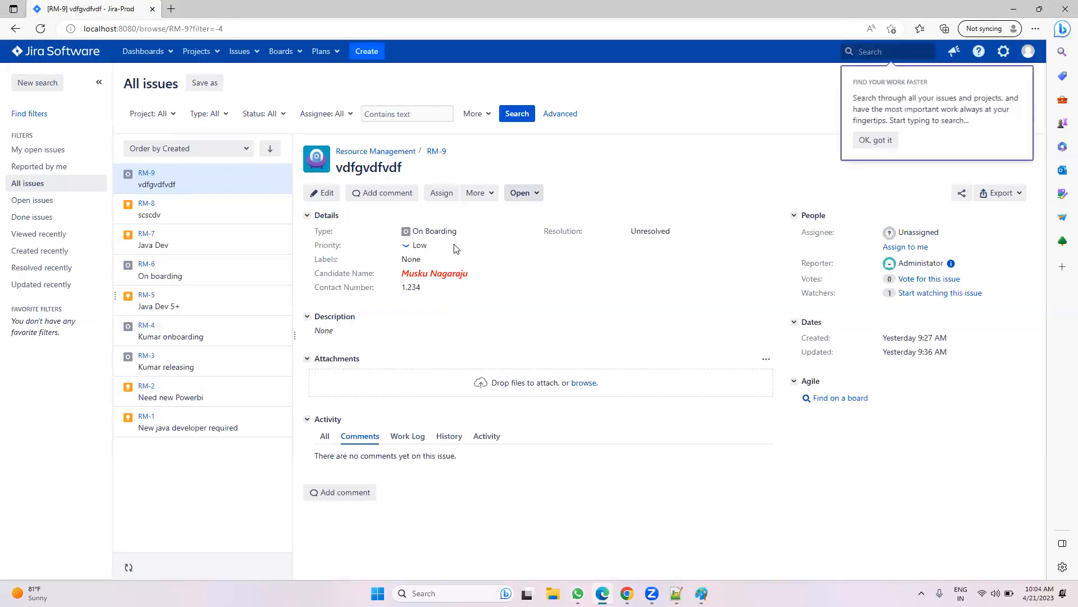
pyautogui.click(521, 193)
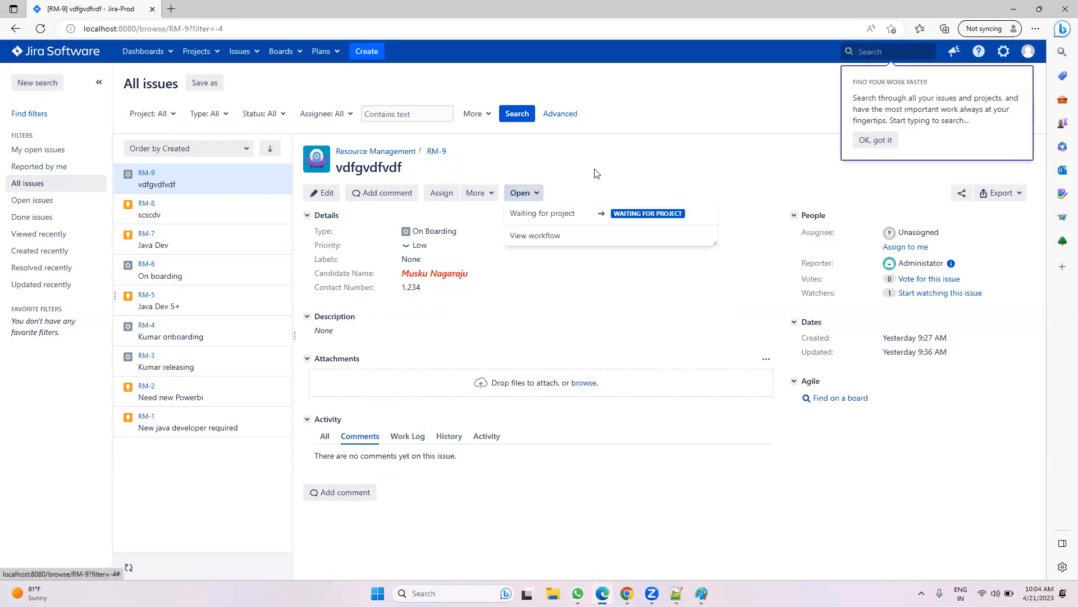
pyautogui.click(614, 191)
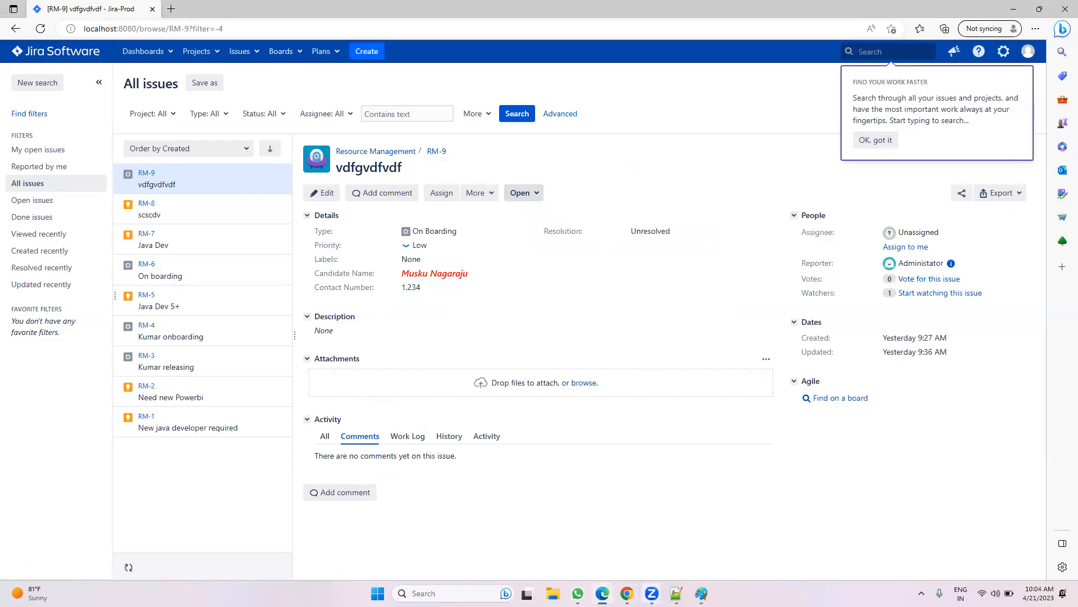
pyautogui.click(627, 593)
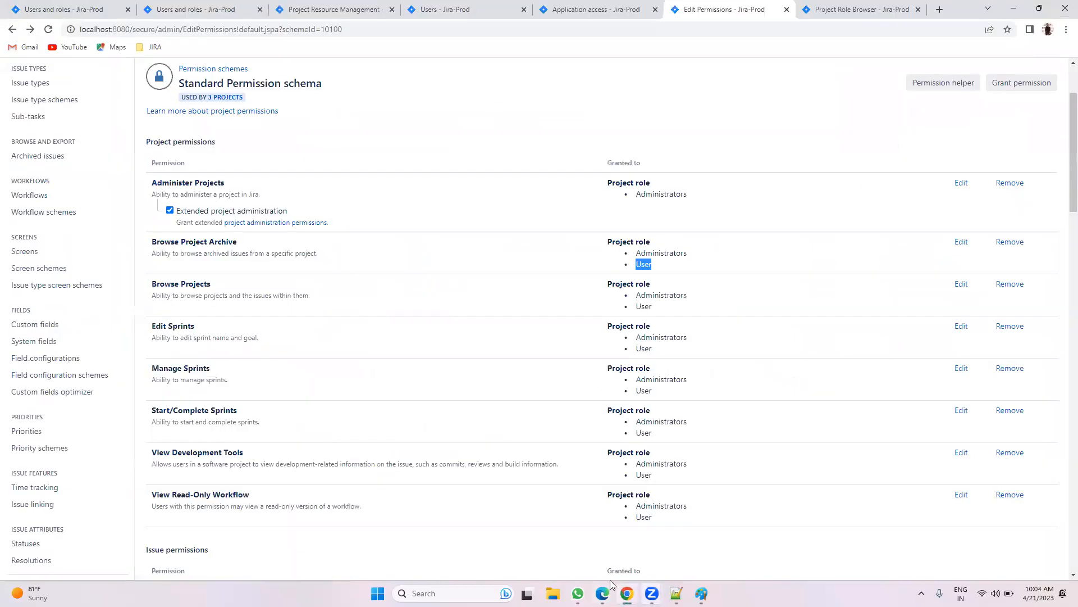
# Step: Grant Browse Projects to the Read-only project role in the Standard Permission schema
pyautogui.click(102, 6)
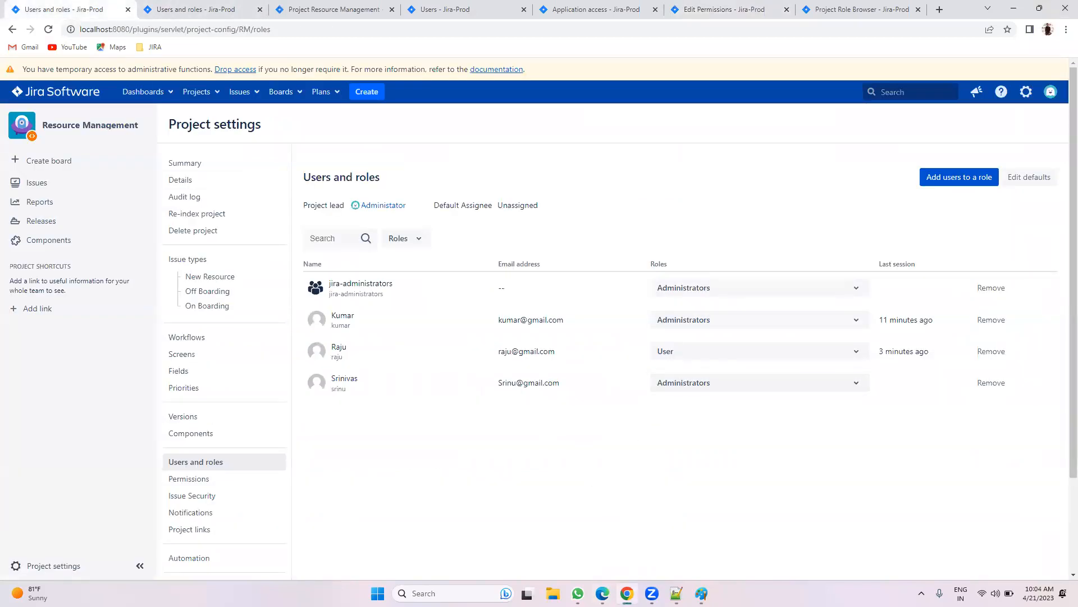
pyautogui.click(842, 6)
pyautogui.click(742, 9)
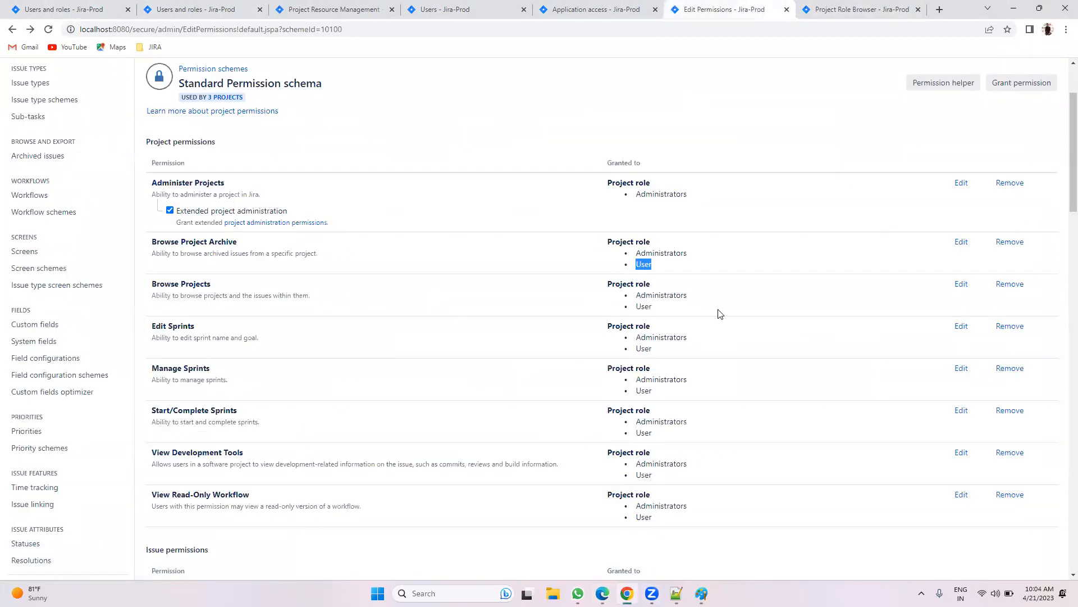
pyautogui.click(722, 124)
pyautogui.click(960, 284)
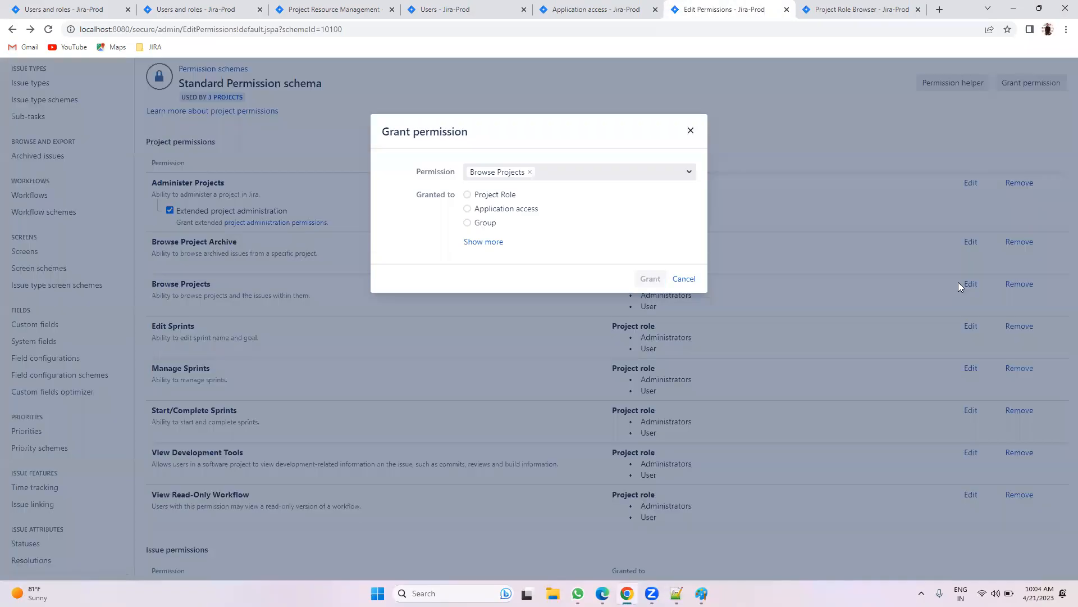
pyautogui.click(506, 195)
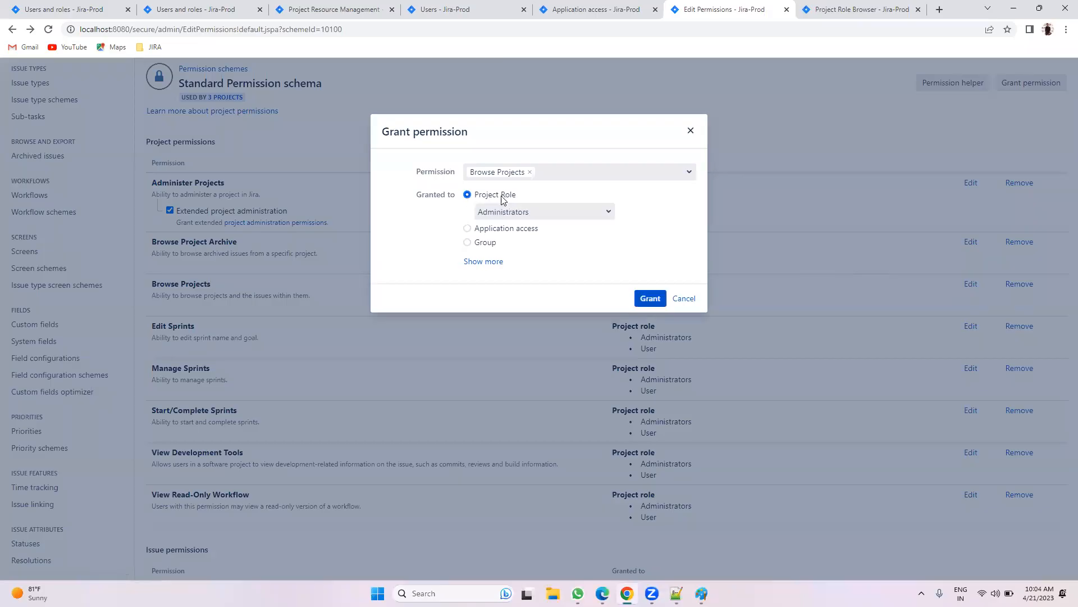
pyautogui.click(502, 212)
pyautogui.click(519, 238)
pyautogui.click(644, 296)
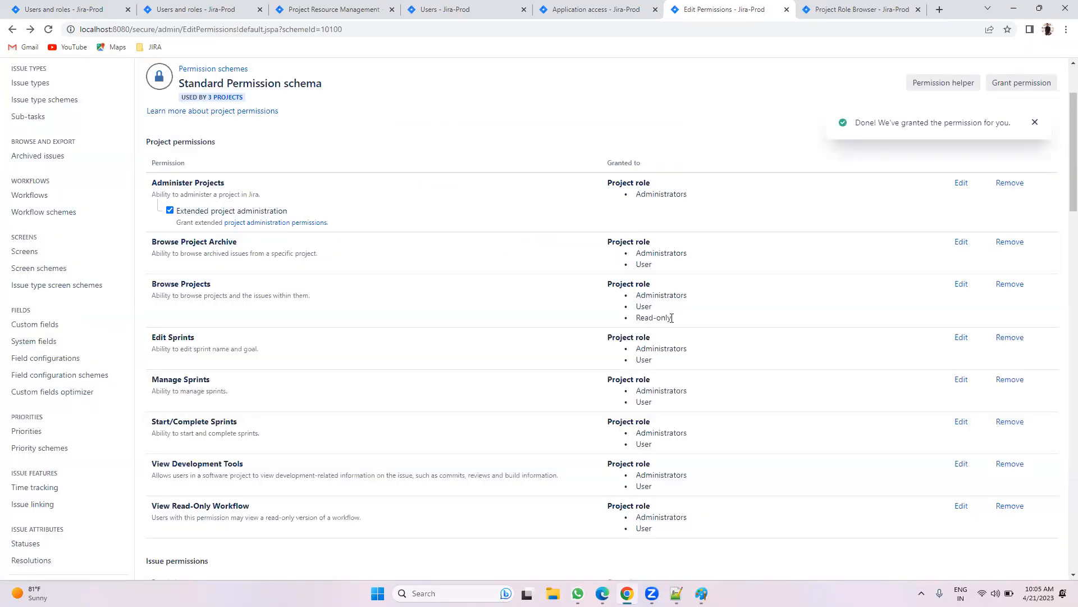
# Step: Change the last RM user's role from Administrators to Read-only
pyautogui.click(63, 9)
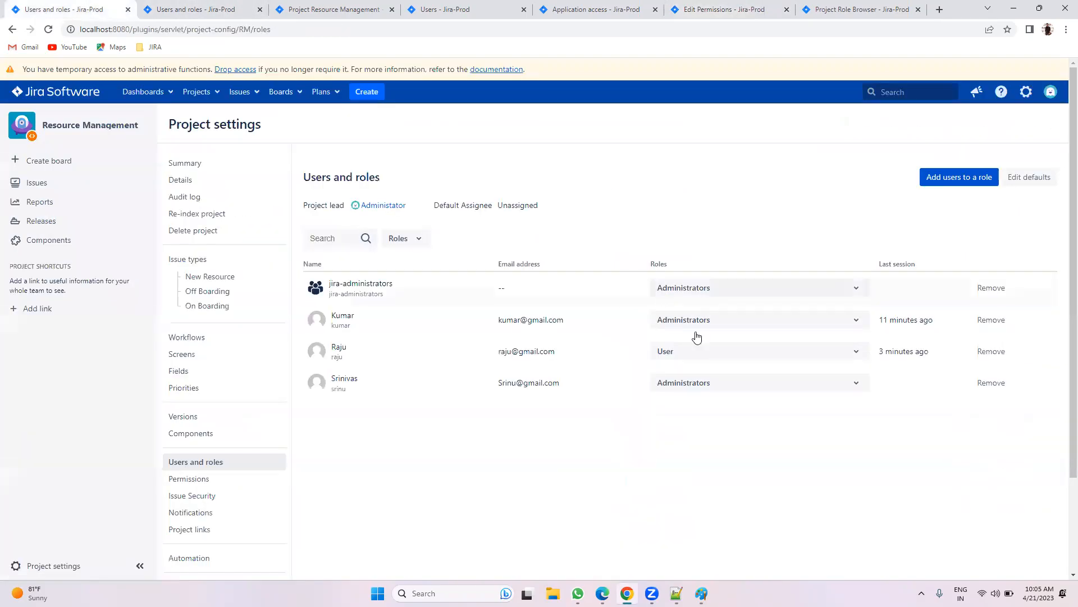
pyautogui.click(730, 386)
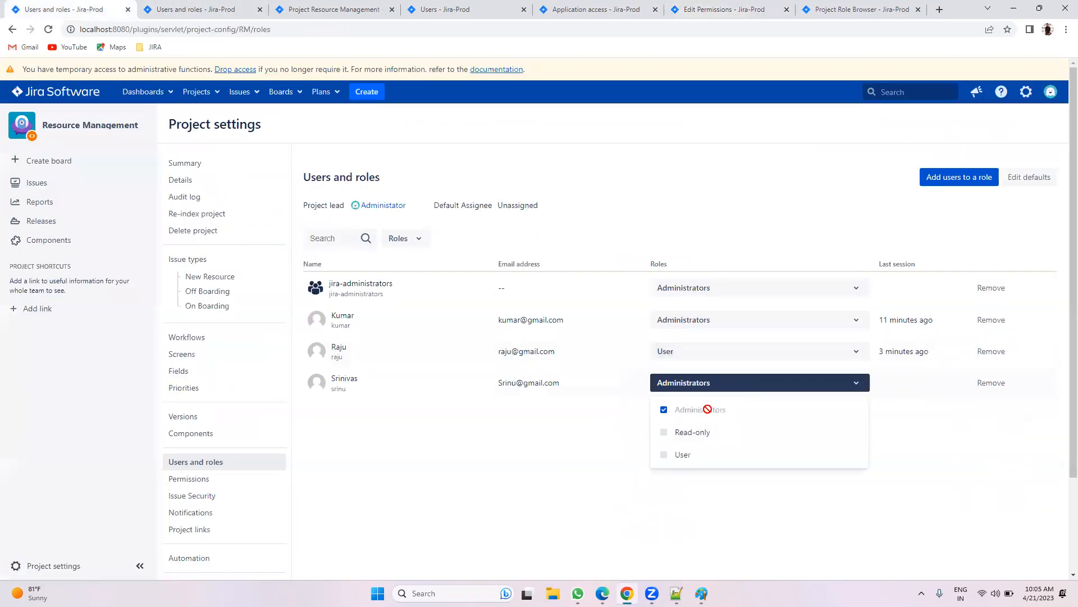
pyautogui.click(695, 435)
pyautogui.click(685, 411)
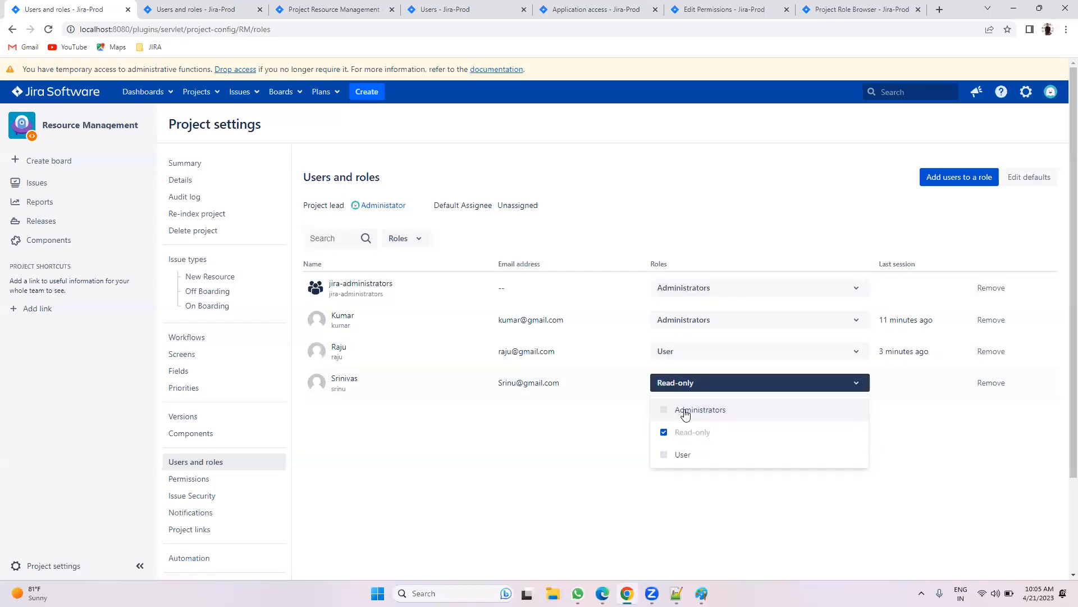
pyautogui.click(552, 448)
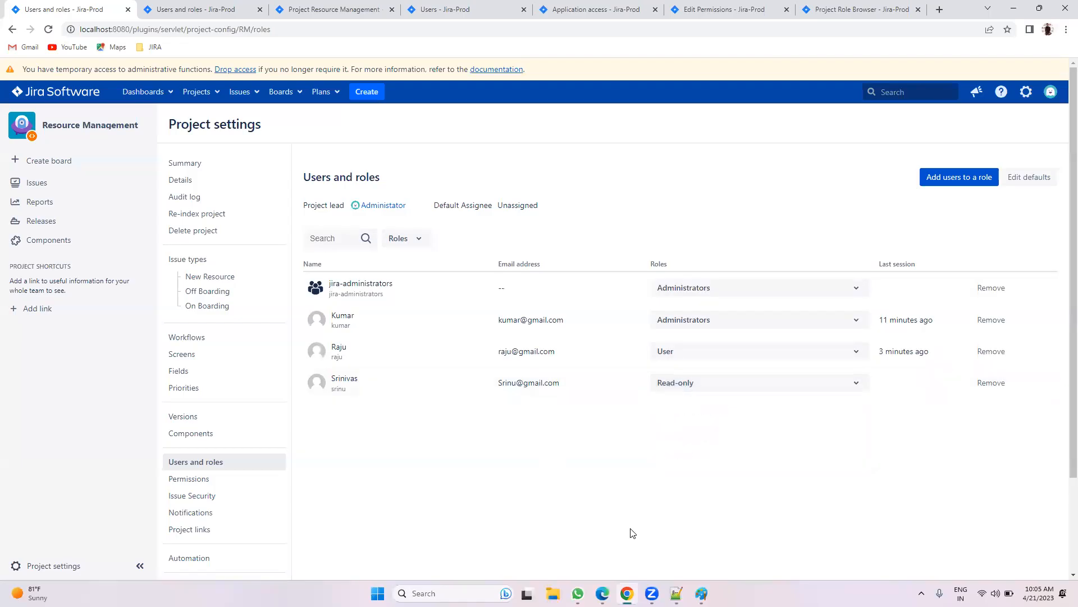
pyautogui.click(603, 593)
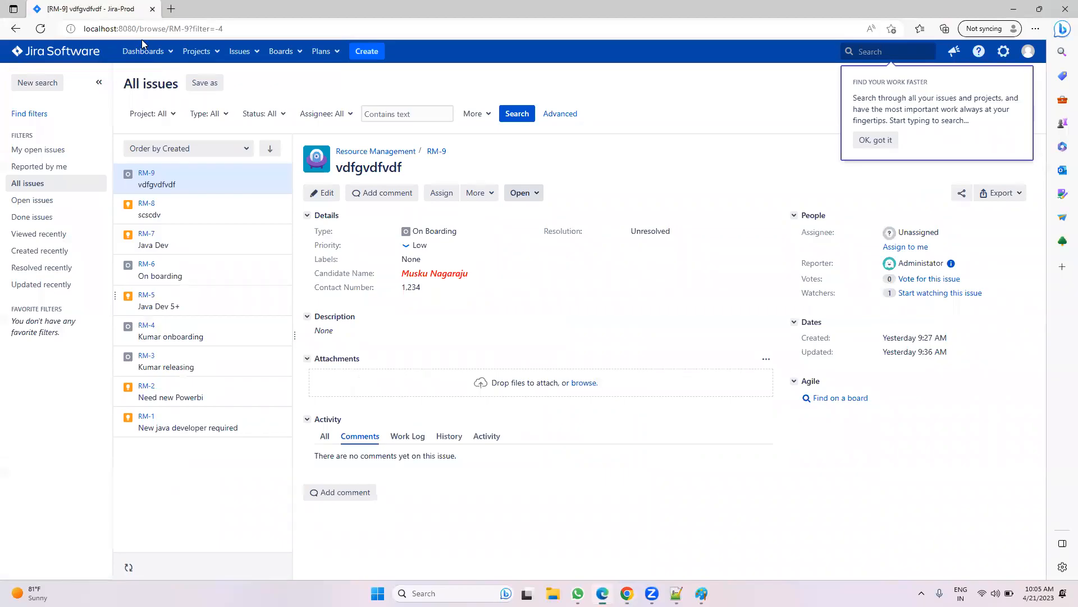
# Step: Reload RM-9 and confirm More actions and status changes are unavailable to the Read-only member
pyautogui.click(40, 29)
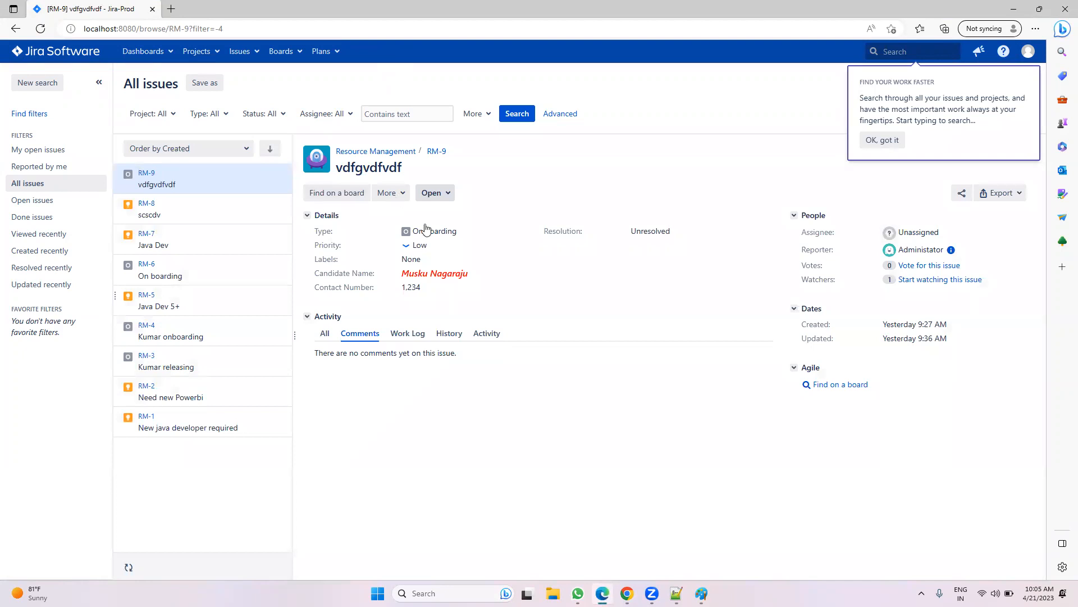
pyautogui.click(393, 193)
pyautogui.click(432, 192)
pyautogui.click(376, 374)
pyautogui.click(882, 140)
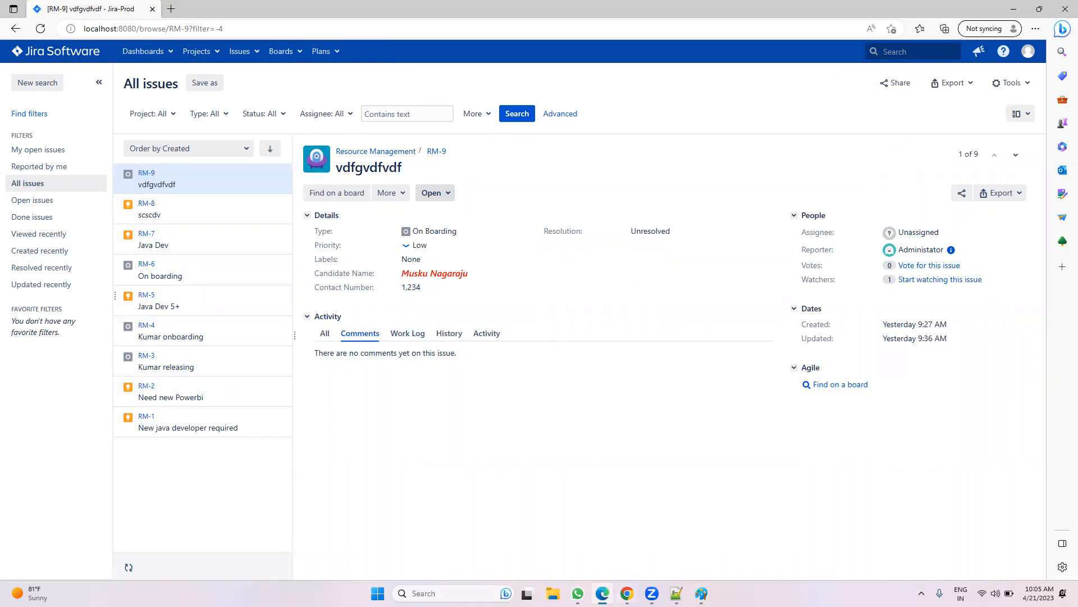
pyautogui.click(629, 592)
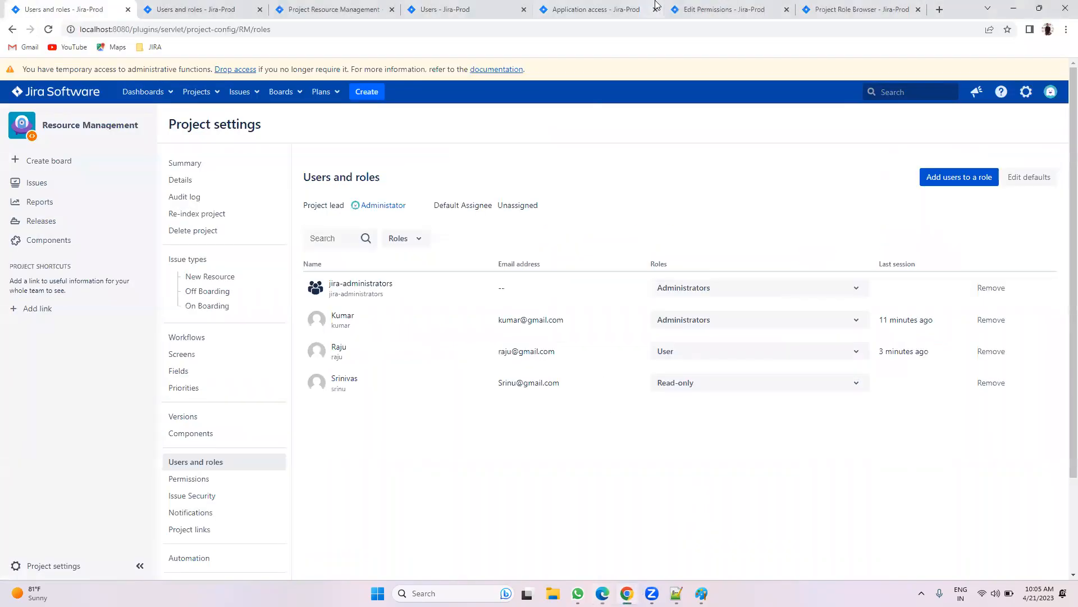
# Step: Review Read-only under Browse Projects in the Standard Permission schema, then view the Paint diagram
pyautogui.click(742, 8)
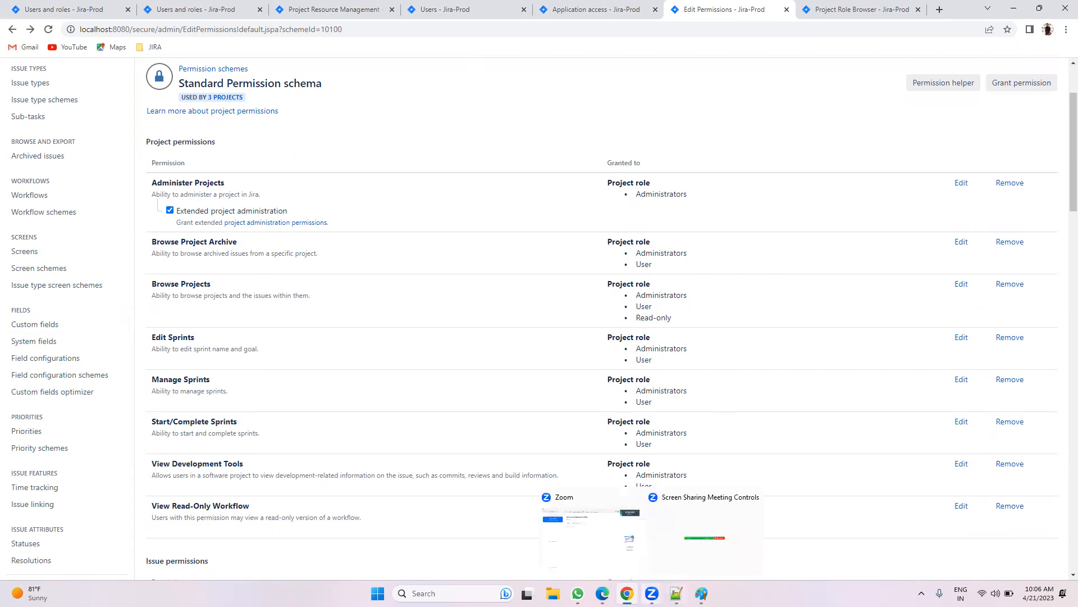
pyautogui.click(701, 593)
pyautogui.scroll(-2, 360, 338)
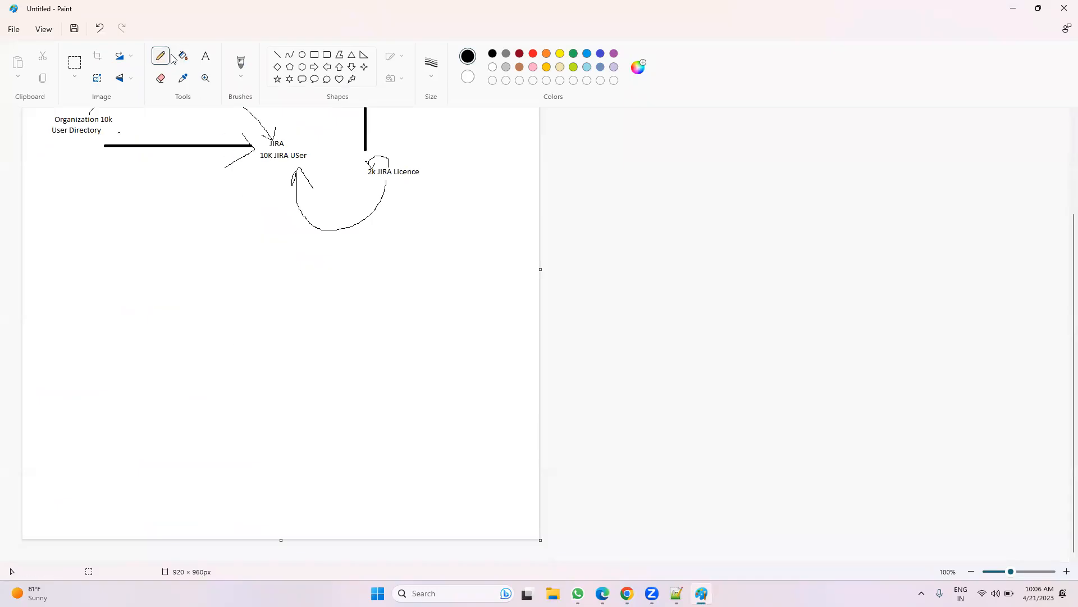
# Step: Add the text label 'Strandard Permissions Schema' below the diagram
pyautogui.click(207, 55)
pyautogui.click(211, 386)
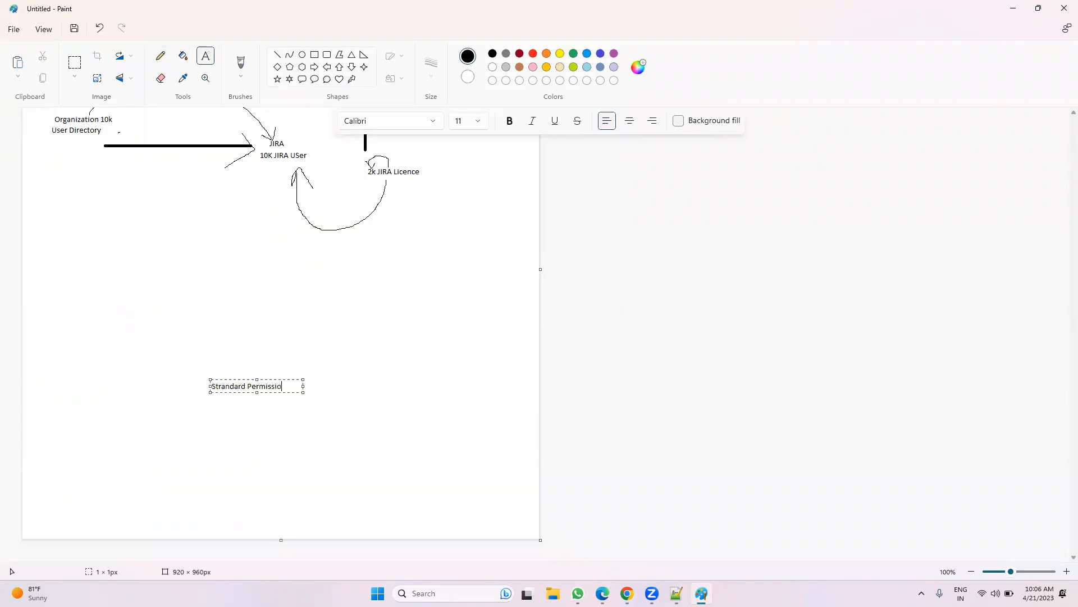
pyautogui.write('Strandard Permissions Schema')
pyautogui.moveTo(304, 391); pyautogui.dragTo(372, 392)
# Step: Draw three straight lines branching up-left, up and up-right from the schema label
pyautogui.click(277, 55)
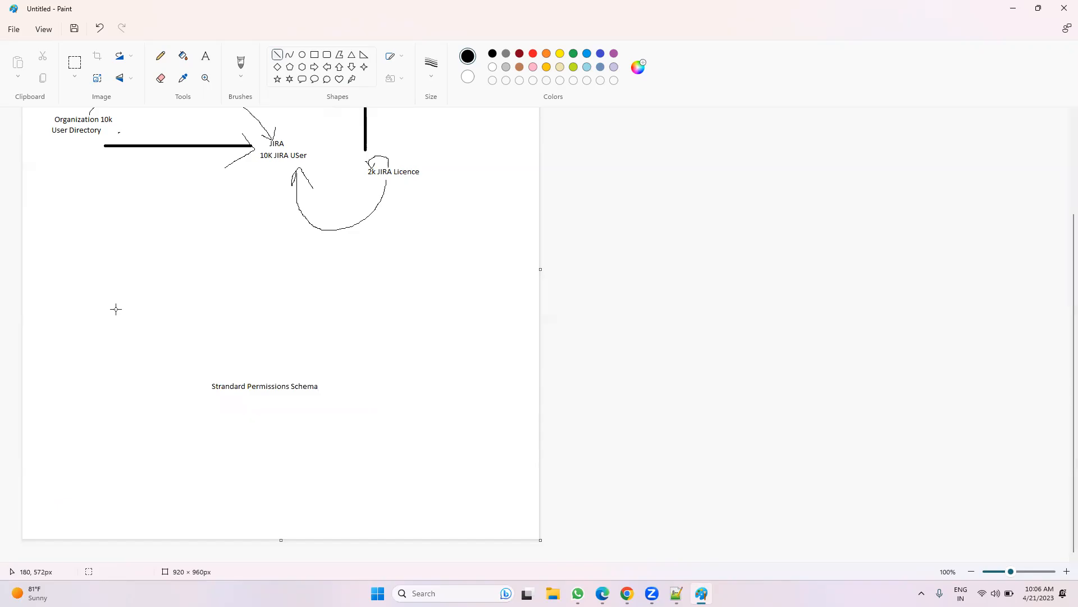
pyautogui.moveTo(106, 297)
pyautogui.mouseDown()
pyautogui.moveTo(194, 358)
pyautogui.moveTo(204, 378)
pyautogui.mouseUp()
pyautogui.moveTo(268, 291); pyautogui.dragTo(268, 266)
pyautogui.moveTo(268, 314)
pyautogui.mouseDown()
pyautogui.moveTo(276, 367)
pyautogui.moveTo(398, 276)
pyautogui.mouseUp()
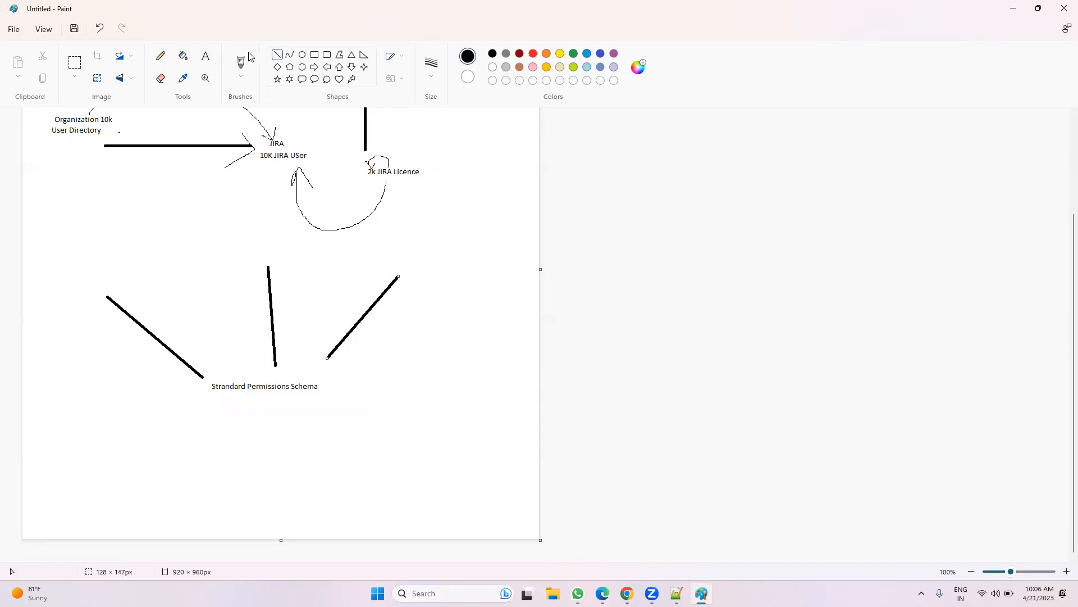
# Step: Label the lines Demo, RM and JS, and add 'We are providing permissions to Project roles'
pyautogui.click(207, 58)
pyautogui.click(75, 270)
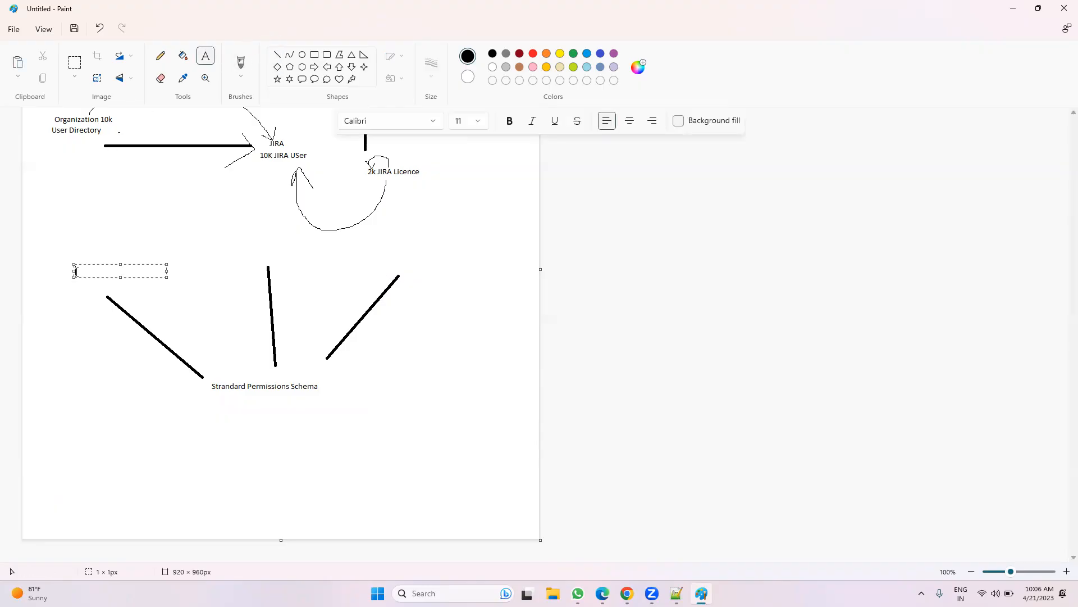
pyautogui.write('Demo')
pyautogui.click(248, 247)
pyautogui.click(249, 246)
pyautogui.write('RM')
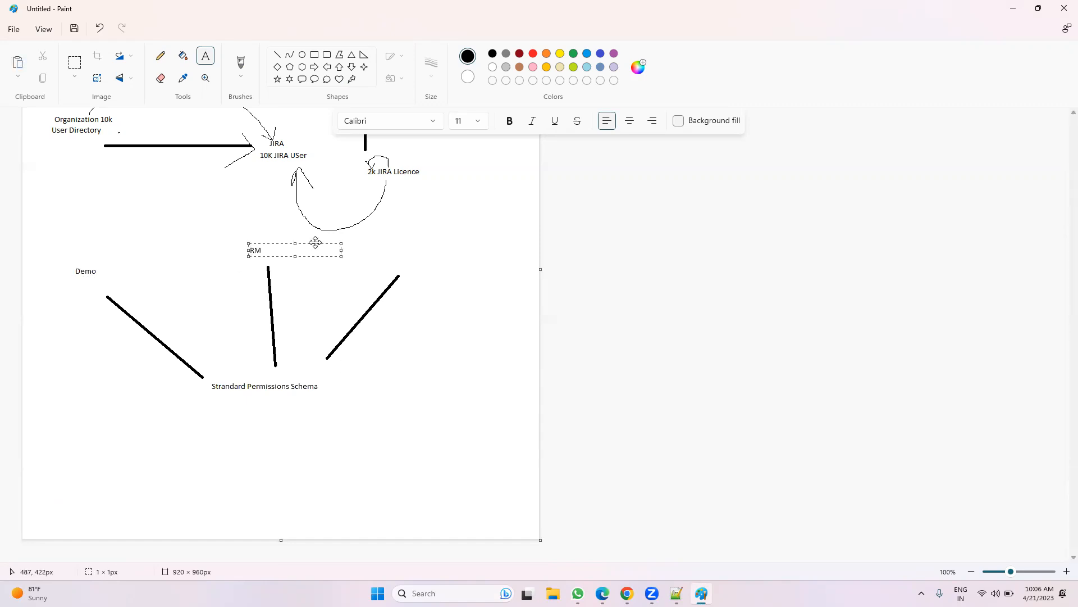
pyautogui.click(401, 259)
pyautogui.click(401, 259)
pyautogui.write('JS')
pyautogui.click(243, 405)
pyautogui.click(243, 406)
pyautogui.write('We')
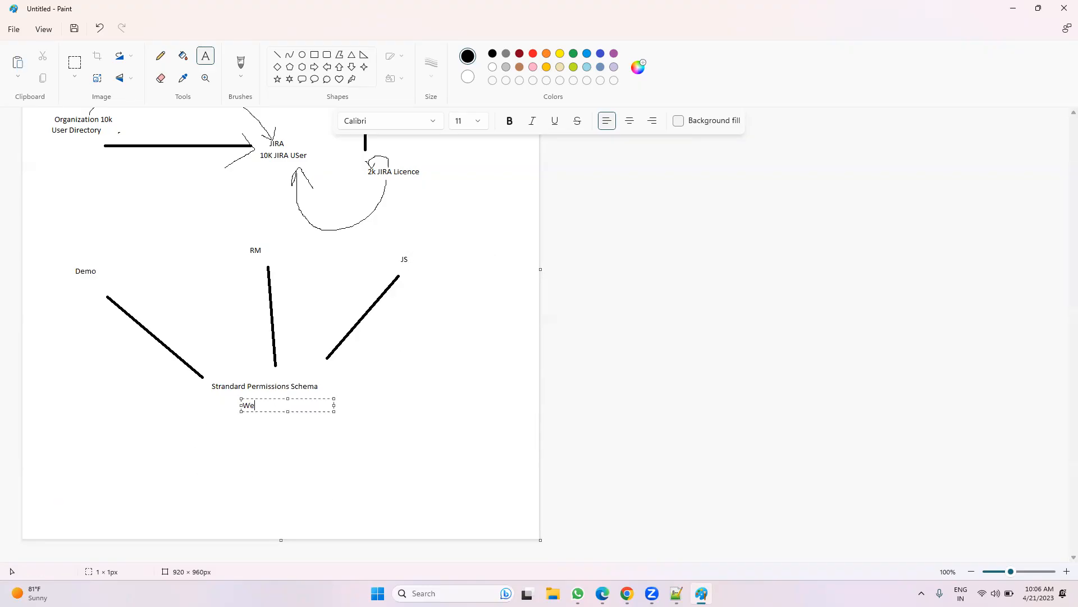
pyautogui.write(' are providing permissions to Project roles')
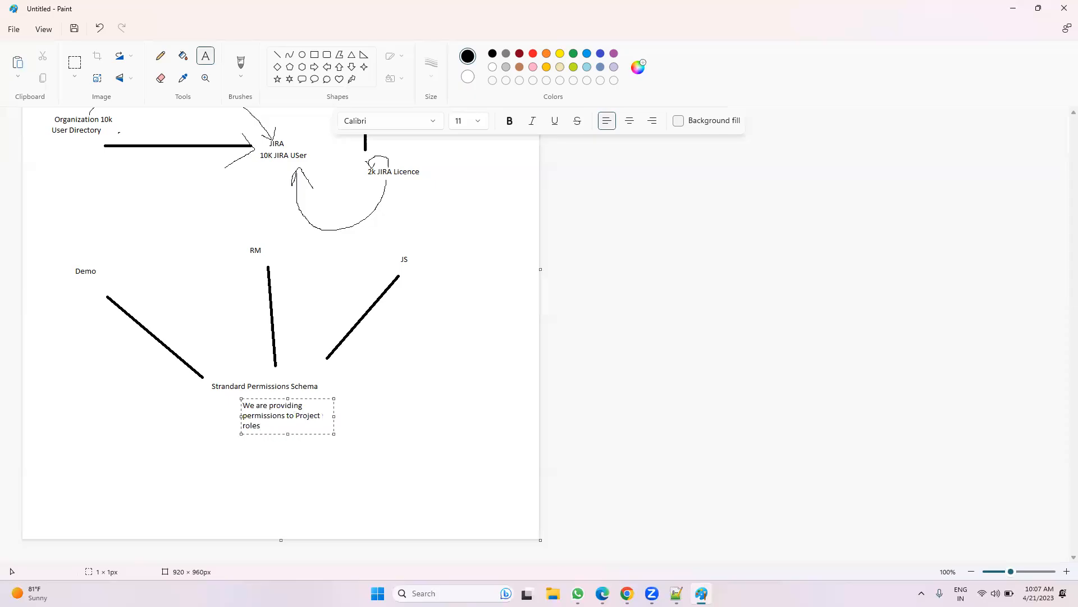
# Step: Write a member's name below Demo
pyautogui.click(56, 296)
pyautogui.click(67, 296)
pyautogui.click(287, 256)
pyautogui.click(287, 256)
pyautogui.click(431, 260)
pyautogui.click(68, 296)
pyautogui.write('Gowtham')
pyautogui.click(77, 254)
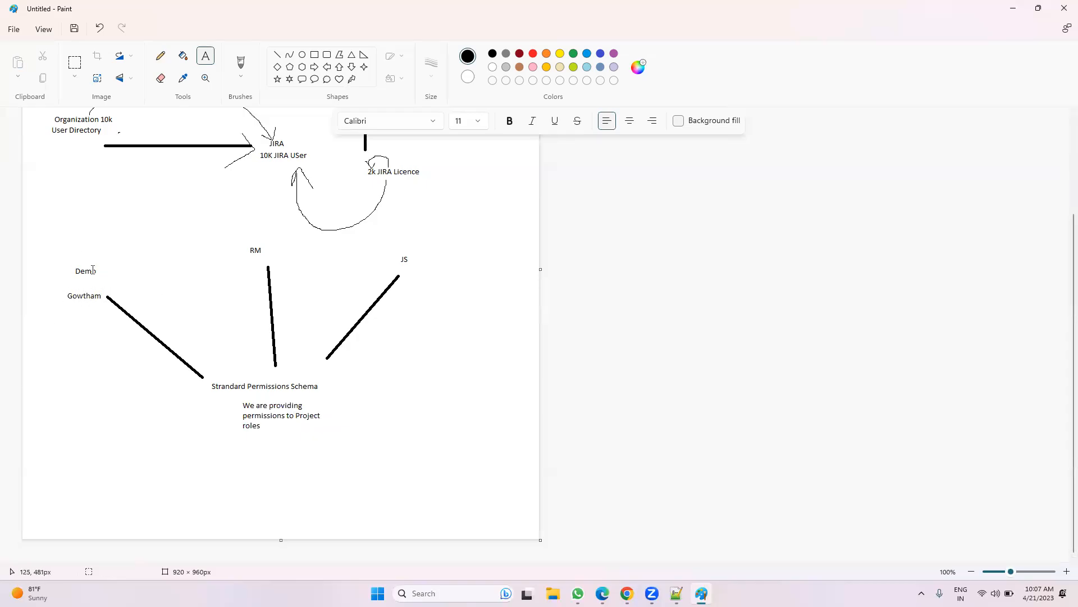
# Step: List three member names on separate lines beside RM
pyautogui.click(289, 249)
pyautogui.write('Kumar')
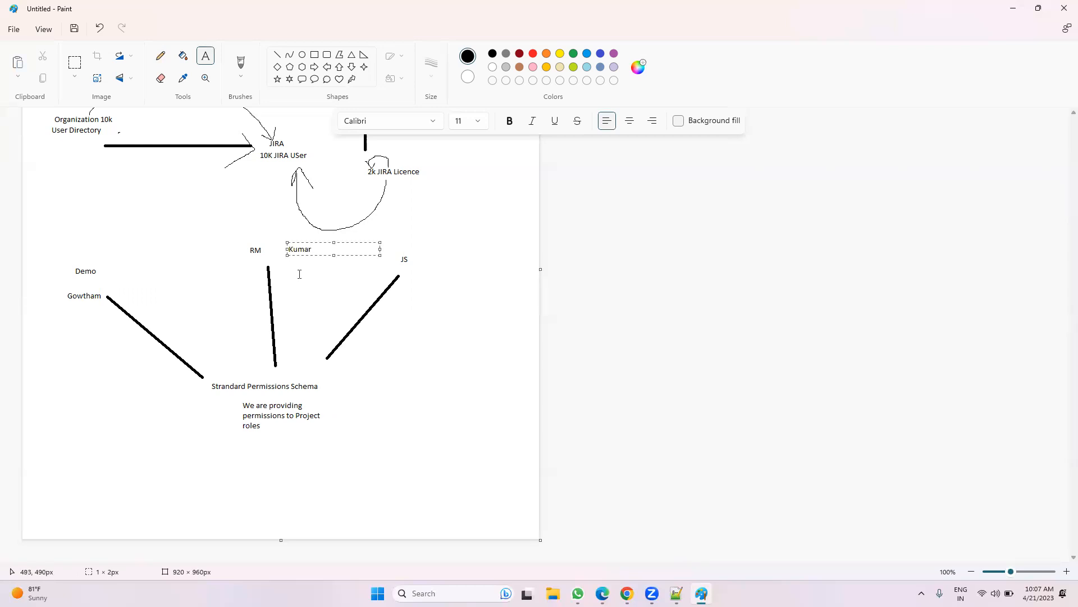
pyautogui.press('Return')
pyautogui.write('Raju')
pyautogui.press('Return')
pyautogui.write('Srinu')
pyautogui.click(262, 250)
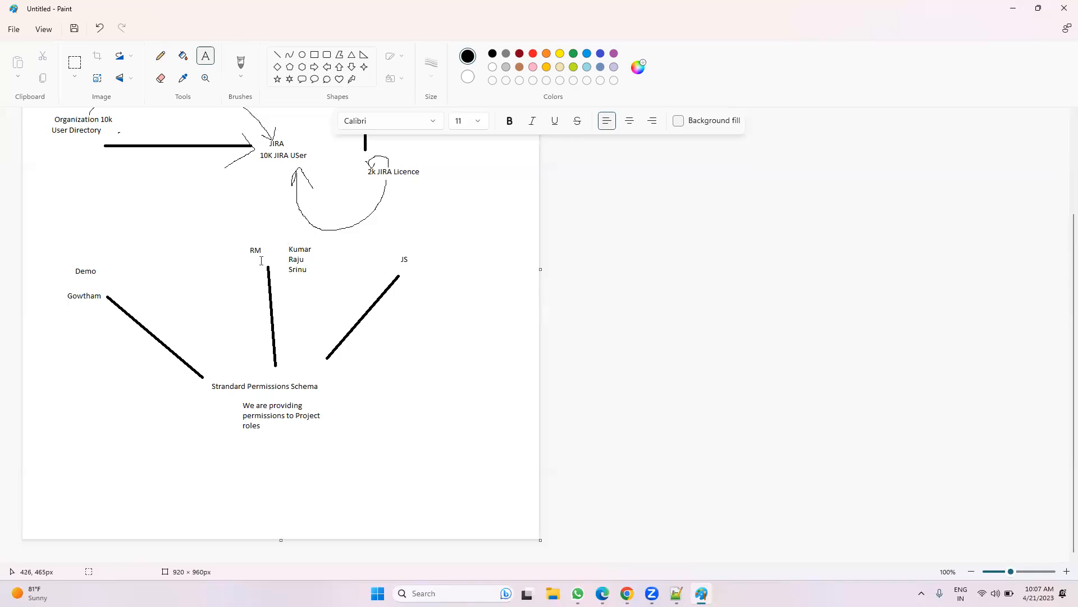
# Step: Add A and B on two lines beside JS
pyautogui.click(427, 263)
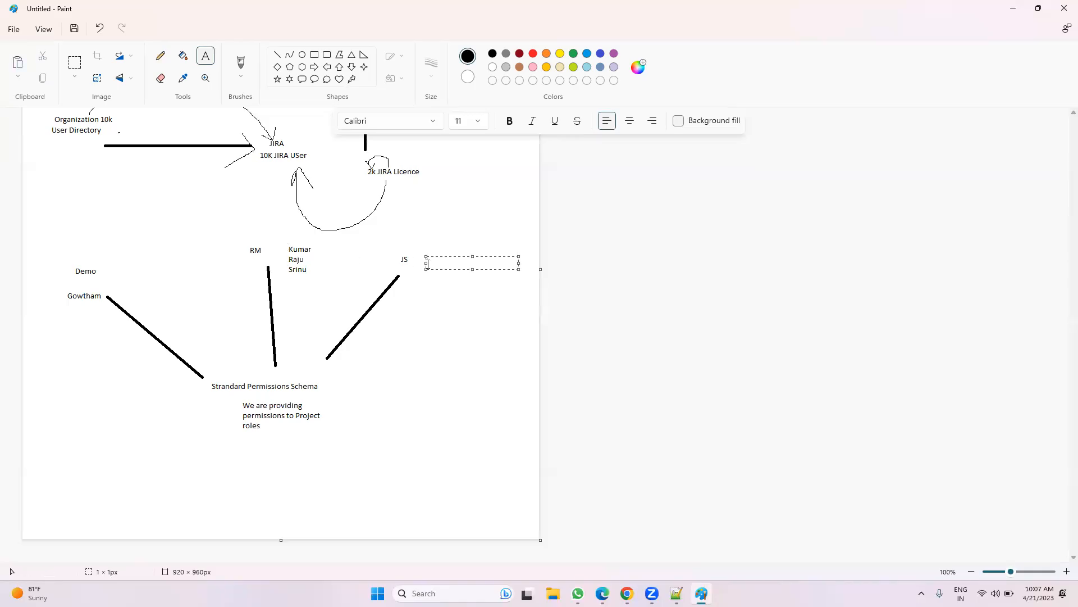
pyautogui.press('Return')
pyautogui.write('B')
pyautogui.click(438, 290)
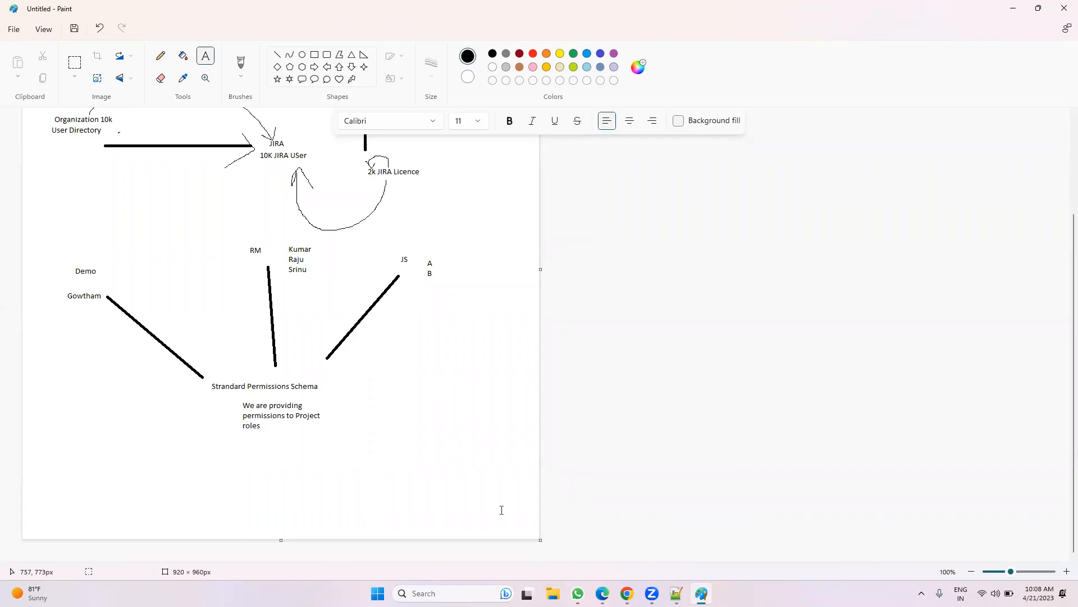
# Step: Switch from the Paint sketch to the Notepad++ notes file 'new 2'
pyautogui.hotkey('alt', 'Tab')
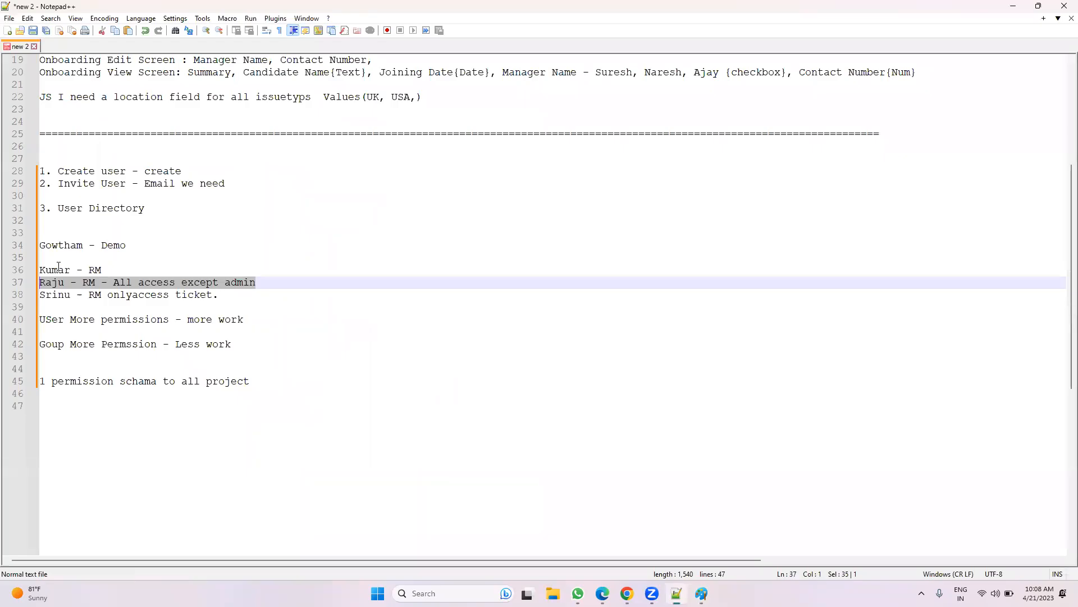
# Step: Complete the first RM user line so it reads 'RM access'
pyautogui.moveTo(219, 295); pyautogui.dragTo(40, 270)
pyautogui.click(111, 266)
pyautogui.write('allaxx')
pyautogui.press('BackSpace')
pyautogui.write('cess')
pyautogui.press('BackSpace')
pyautogui.press('BackSpace')
pyautogui.press('BackSpace')
pyautogui.press('BackSpace')
pyautogui.press('BackSpace')
pyautogui.press('BackSpace')
pyautogui.press('BackSpace')
pyautogui.press('BackSpace')
pyautogui.write('ccess')
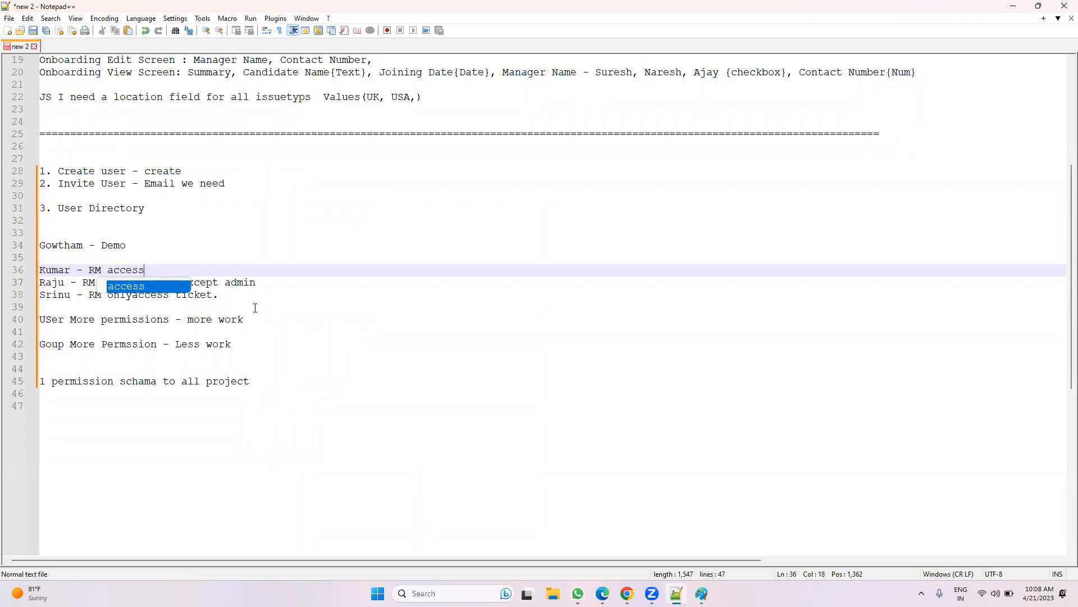
# Step: Select the three RM user lines and return to the Jira permission scheme page
pyautogui.click(255, 308)
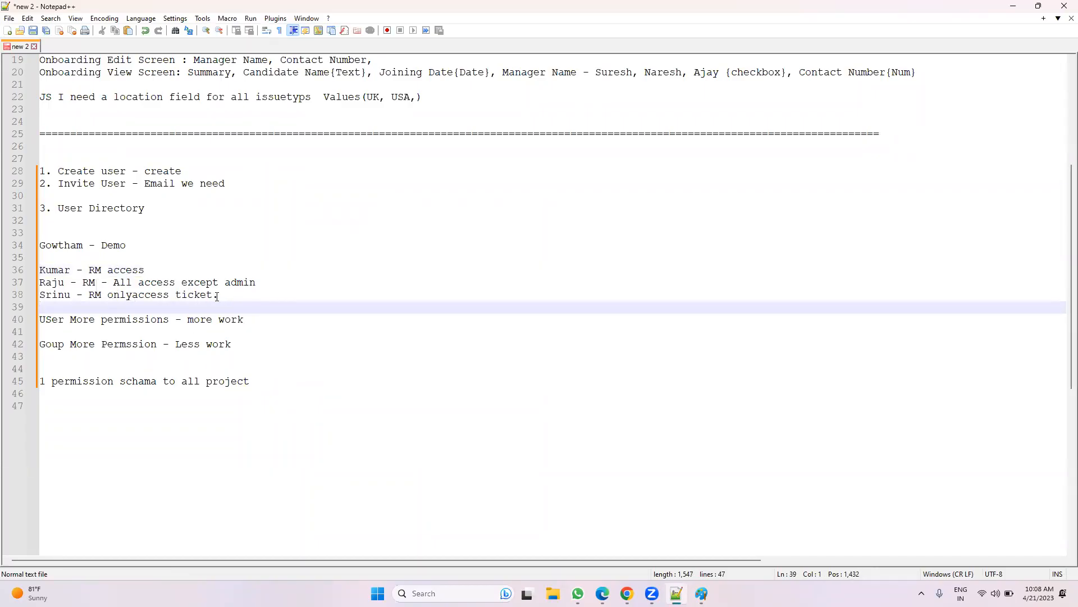
pyautogui.moveTo(223, 294); pyautogui.dragTo(27, 273)
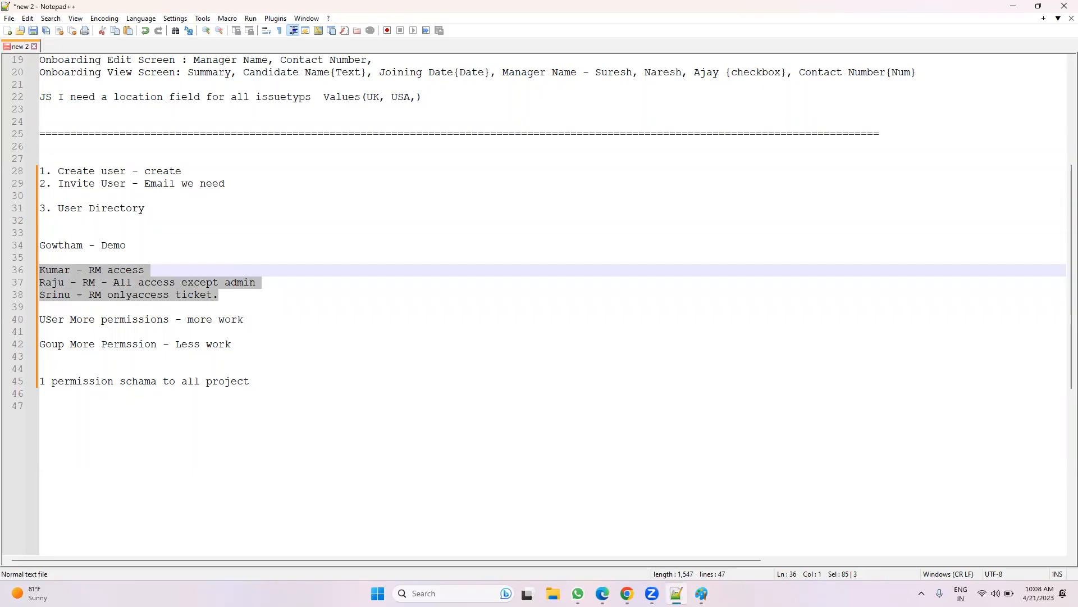
pyautogui.hotkey('alt', 'Tab')
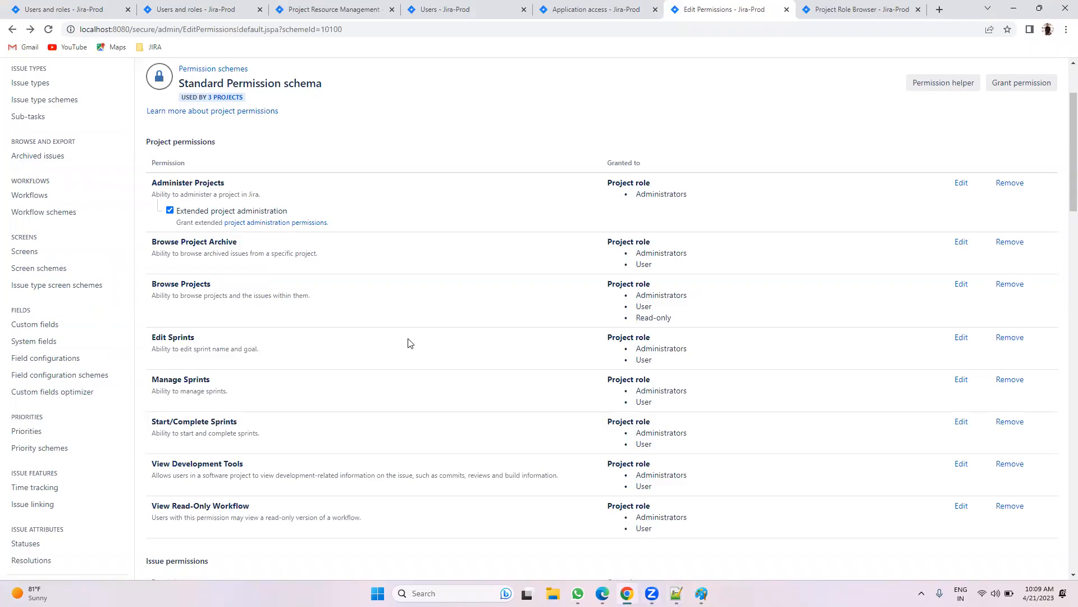
# Step: Go from users and roles to the Resource Management issues and open RM-5's Admin menu
pyautogui.click(61, 10)
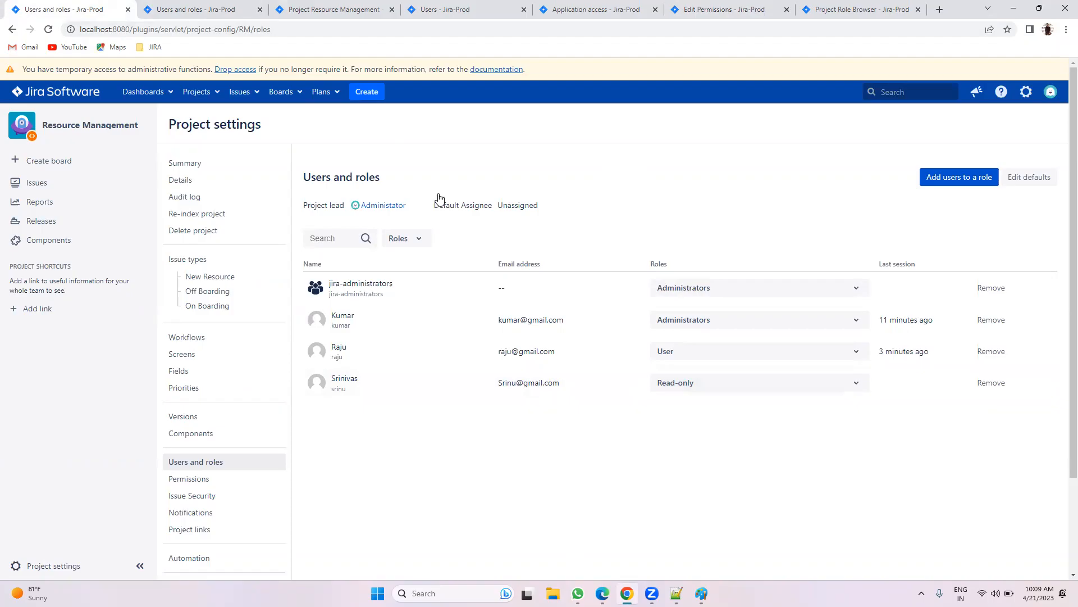
pyautogui.click(602, 594)
pyautogui.click(627, 593)
pyautogui.click(36, 183)
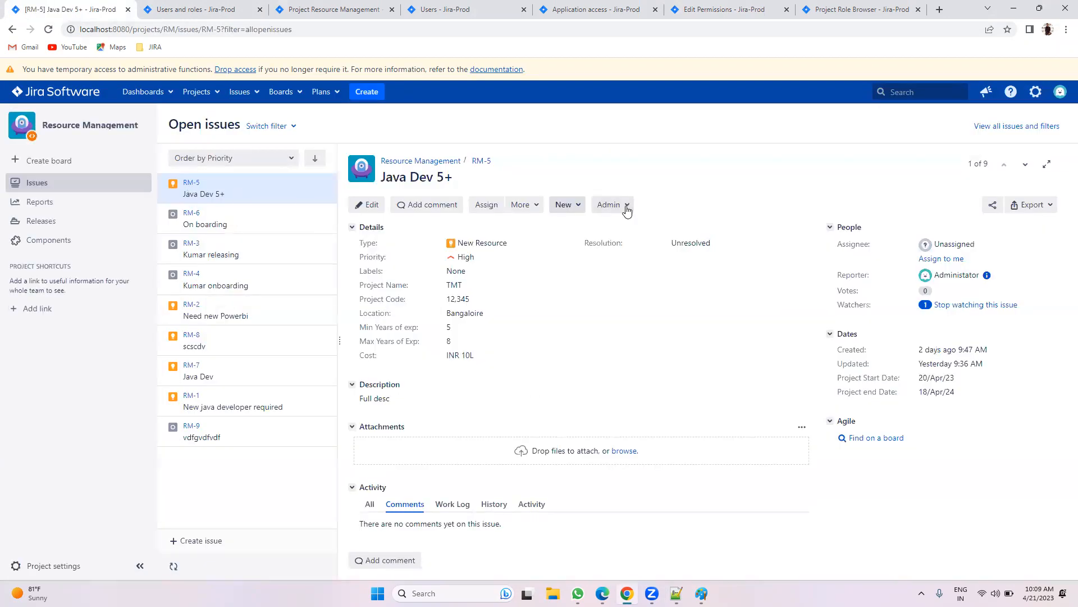
pyautogui.click(612, 204)
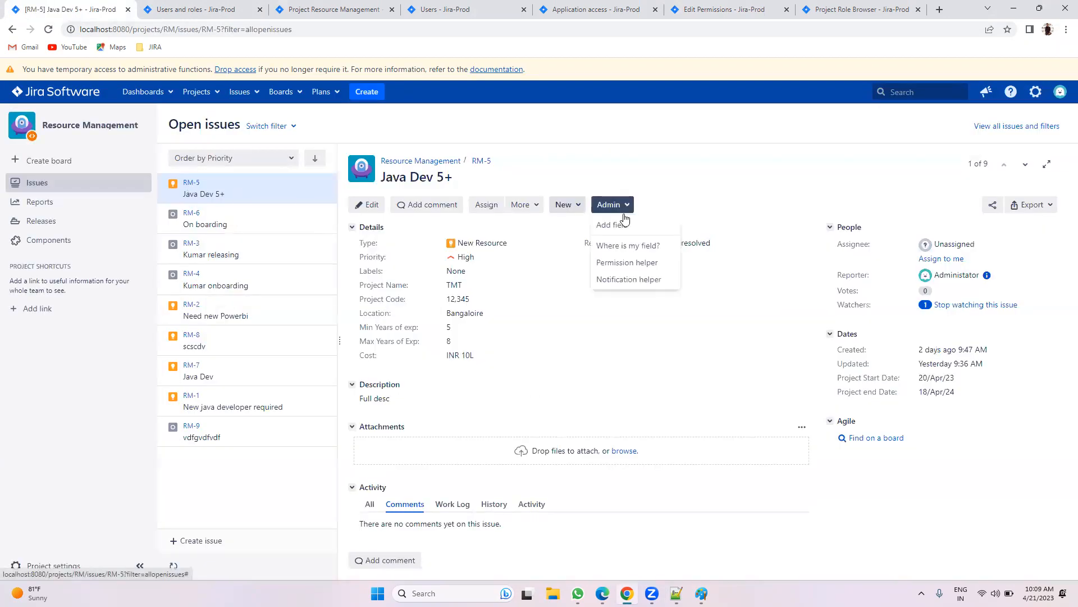
# Step: Run the Permission helper for the read-only team member on RM-5's Edit Issues permission
pyautogui.click(618, 263)
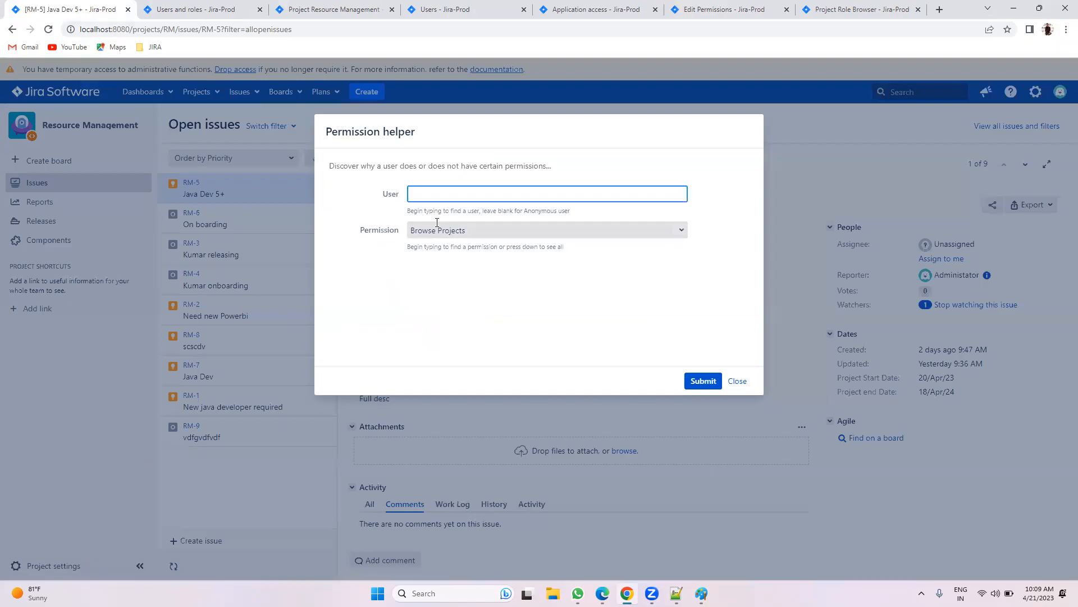
pyautogui.write('a')
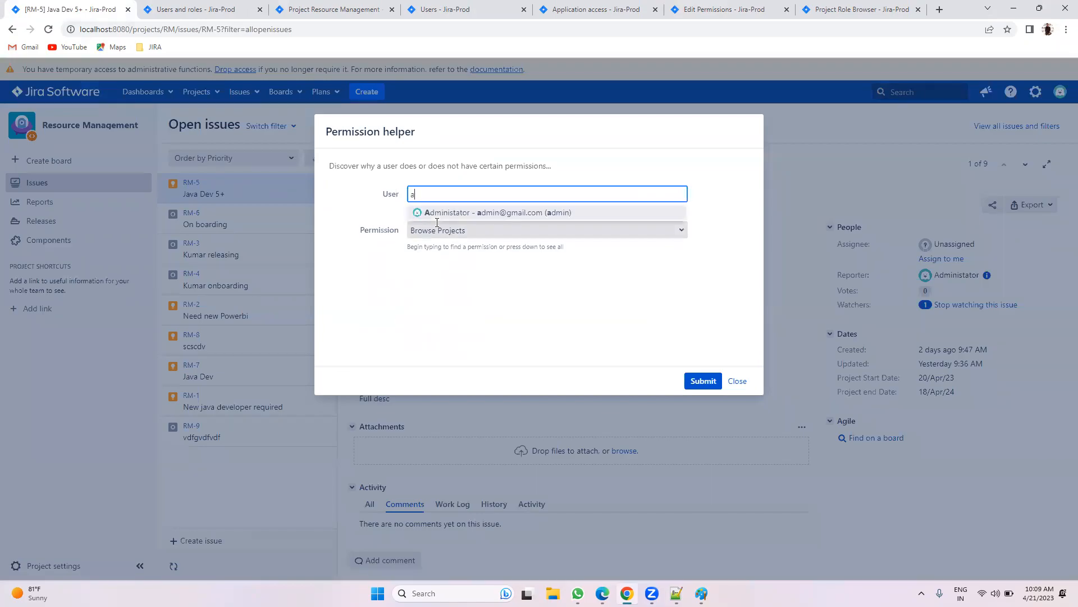
pyautogui.press('BackSpace')
pyautogui.write('sr')
pyautogui.click(489, 212)
pyautogui.click(489, 230)
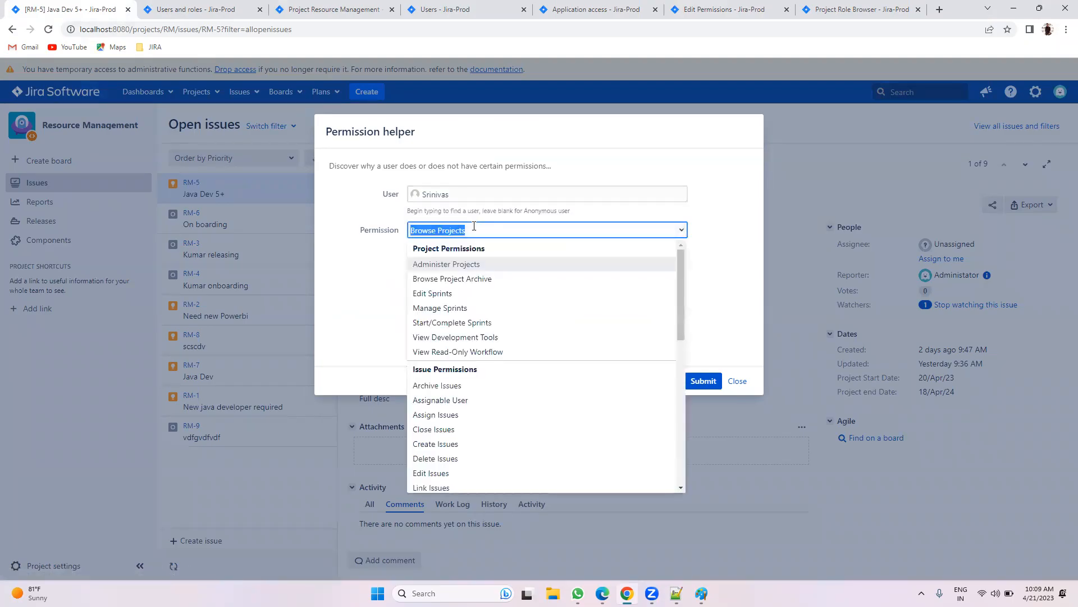
pyautogui.scroll(-1, 447, 415)
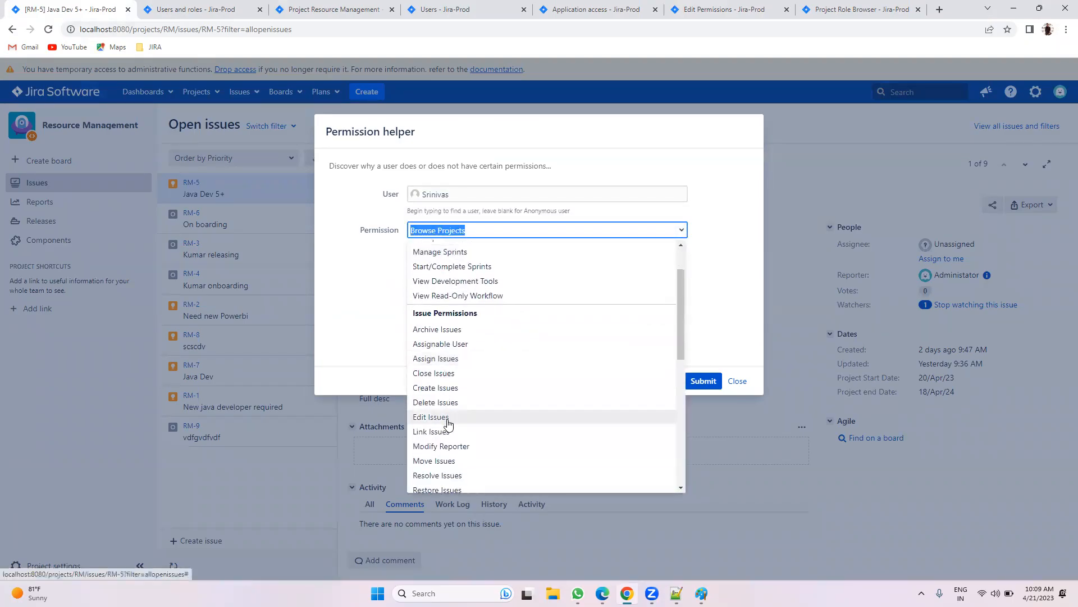
pyautogui.click(448, 417)
pyautogui.click(703, 381)
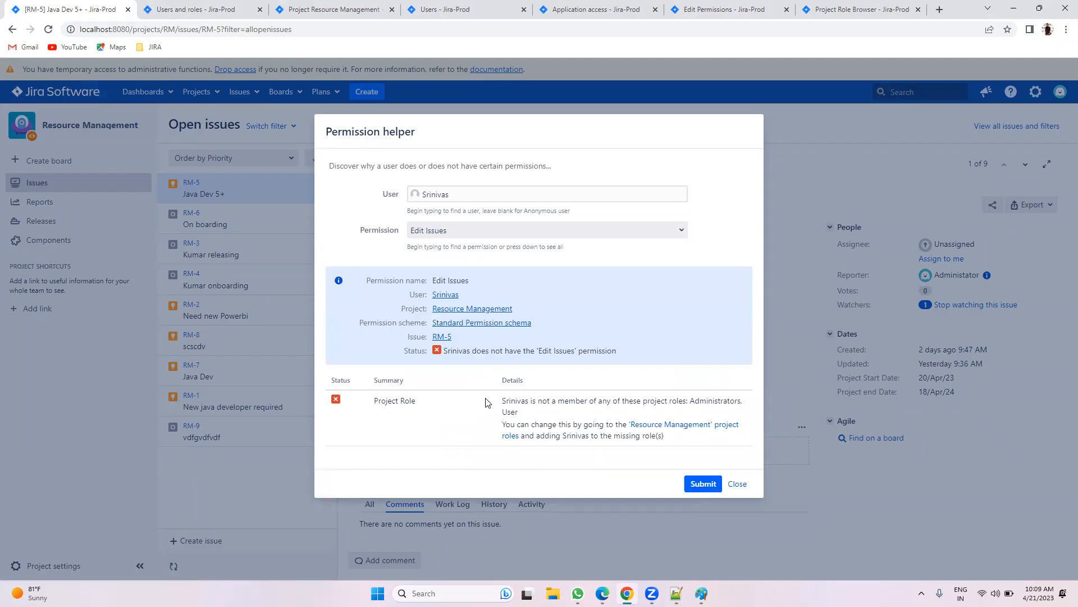
# Step: Compare the result with the scheme, where Edit Issues goes to the Administrators role
pyautogui.click(739, 7)
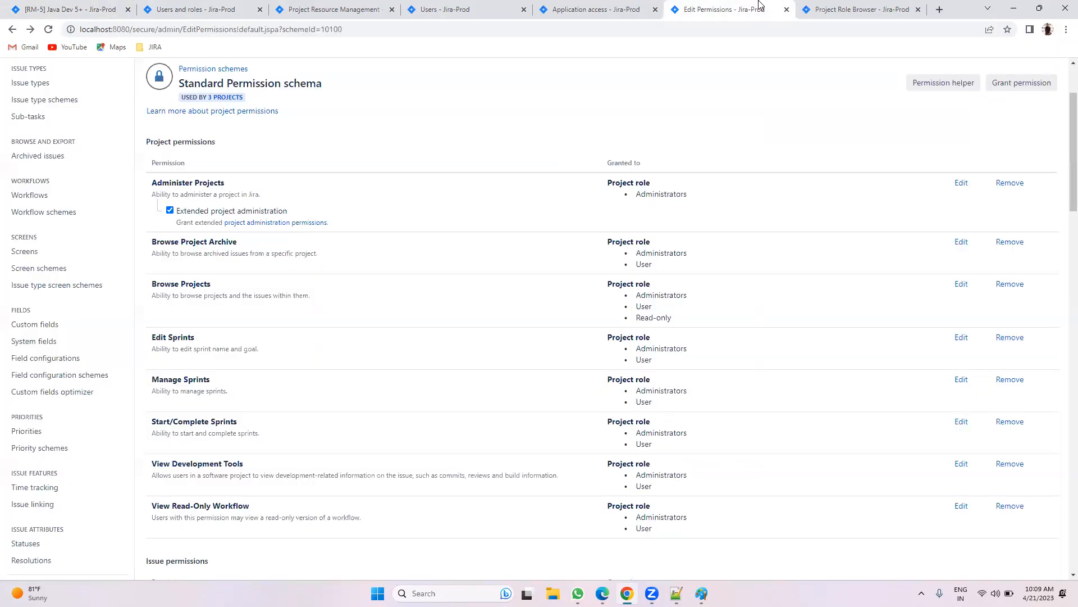
pyautogui.scroll(-10, 631, 377)
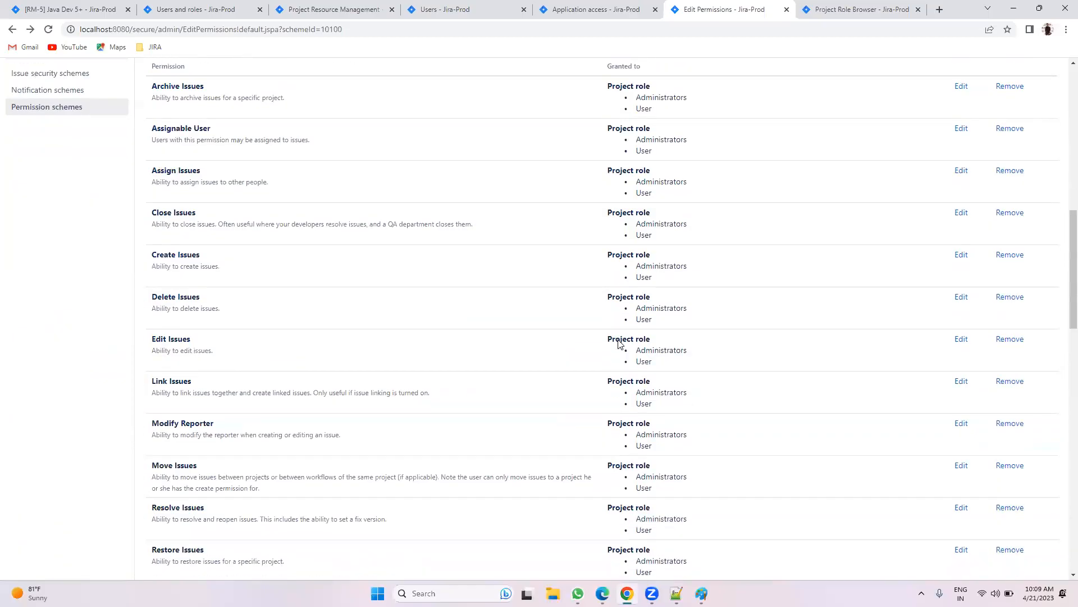
pyautogui.moveTo(624, 305); pyautogui.dragTo(697, 306)
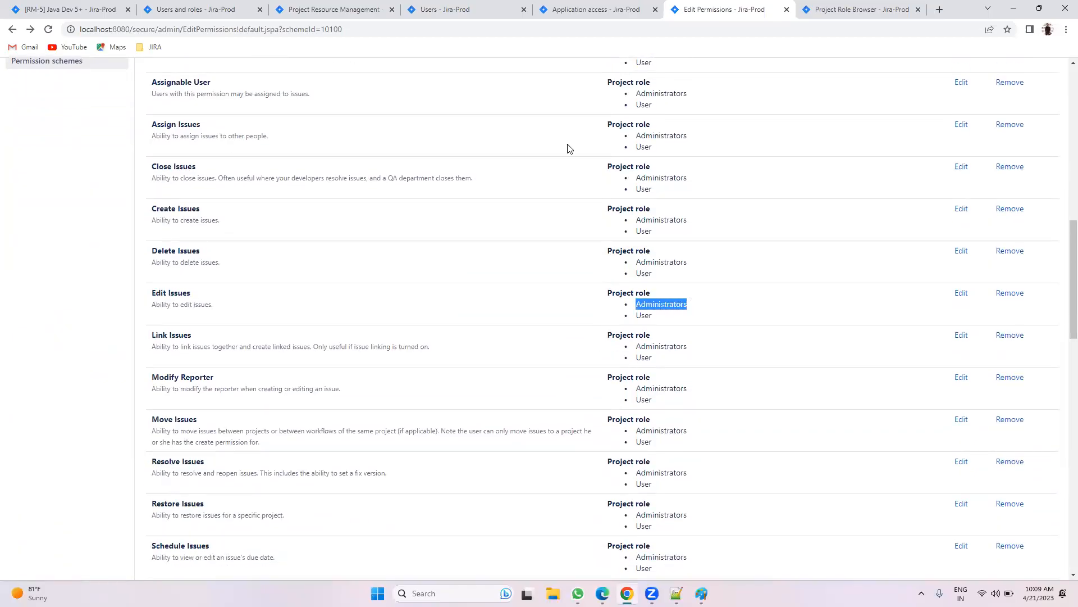
pyautogui.click(94, 7)
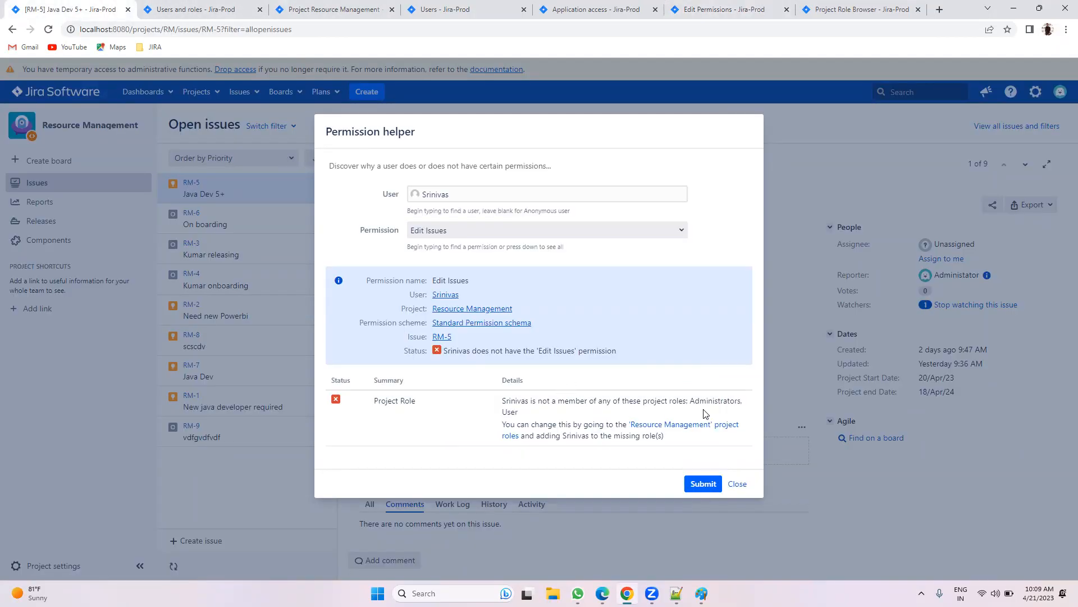
pyautogui.moveTo(520, 416); pyautogui.dragTo(495, 415)
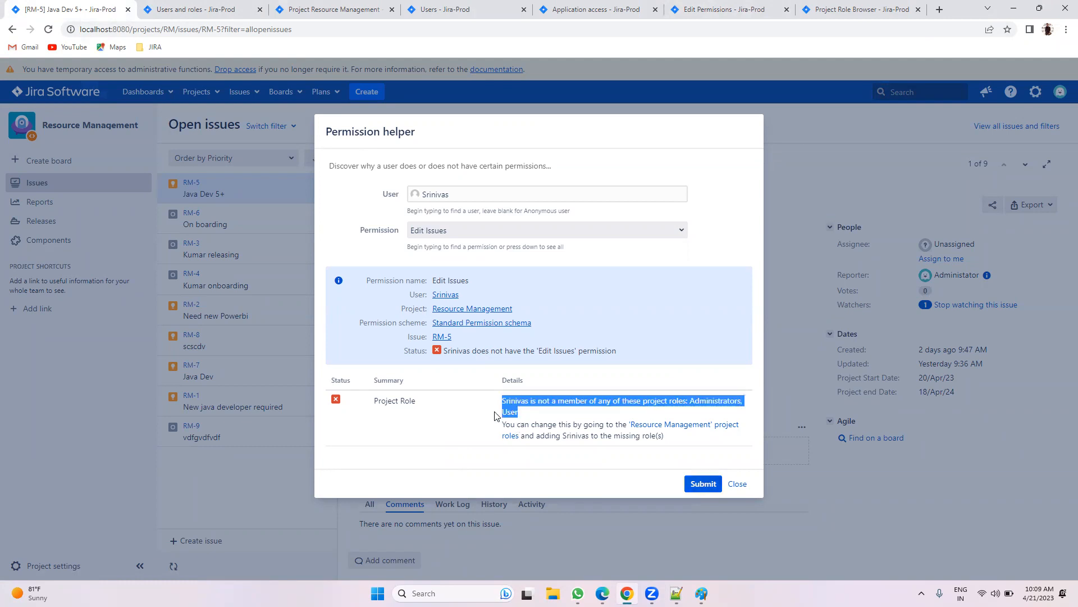
pyautogui.click(640, 418)
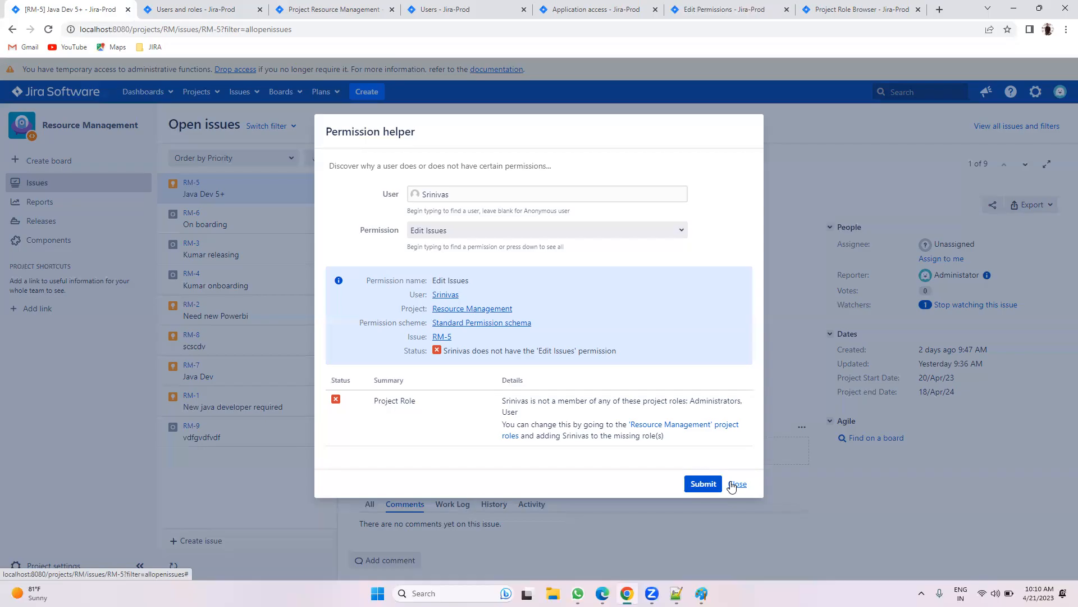
# Step: Reload the Standard Permission schema and check it is used by Demo, Jira Support and Resource Management
pyautogui.click(884, 11)
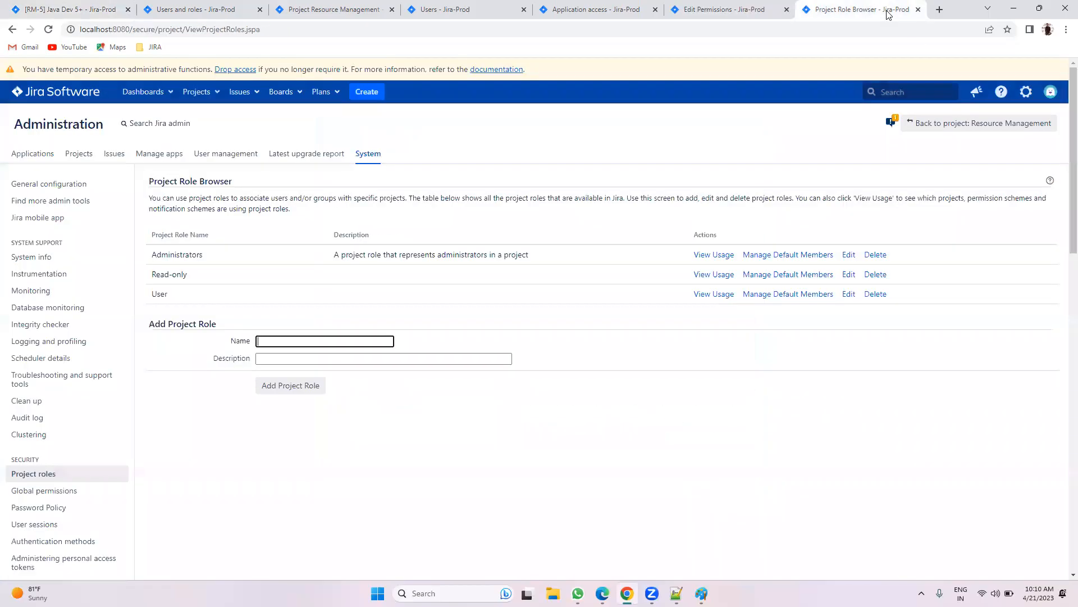
pyautogui.click(738, 7)
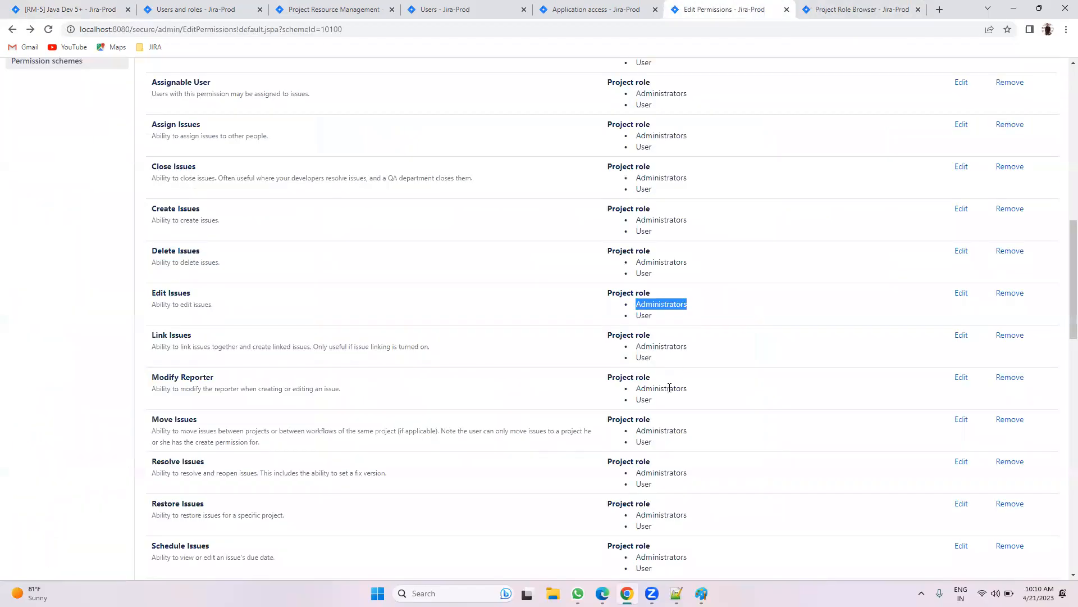
pyautogui.press('F5')
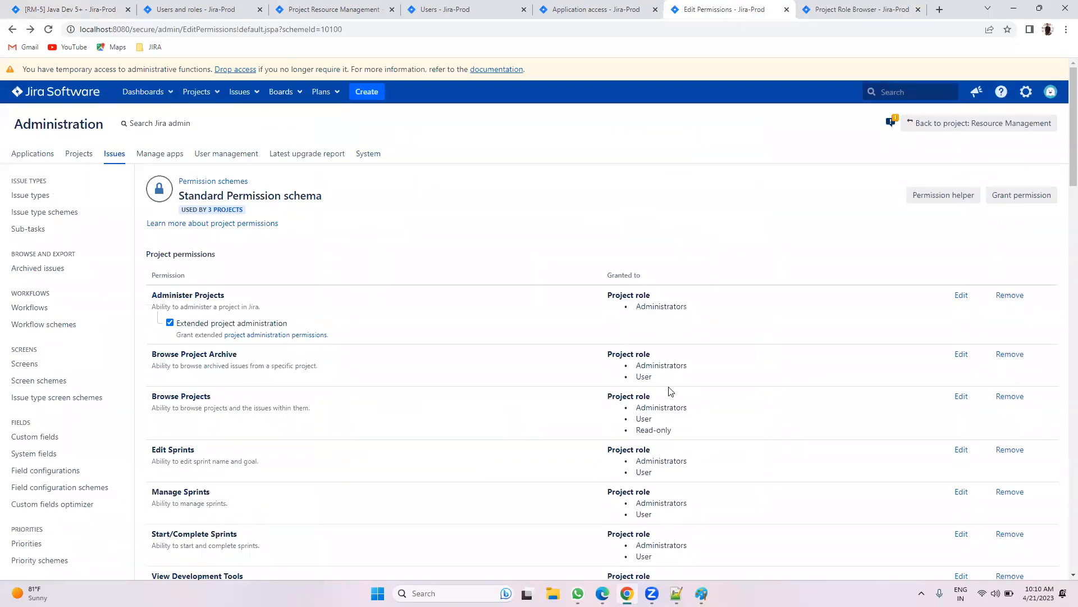
pyautogui.scroll(-2, 678, 355)
pyautogui.scroll(2, 457, 294)
pyautogui.click(233, 212)
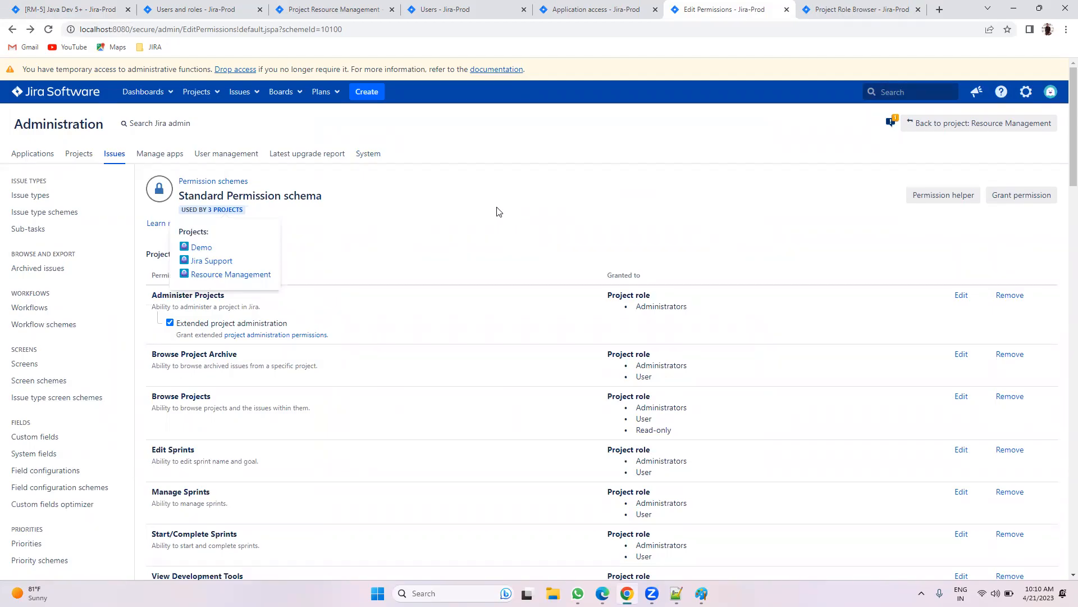
pyautogui.click(506, 222)
pyautogui.scroll(-2, 677, 456)
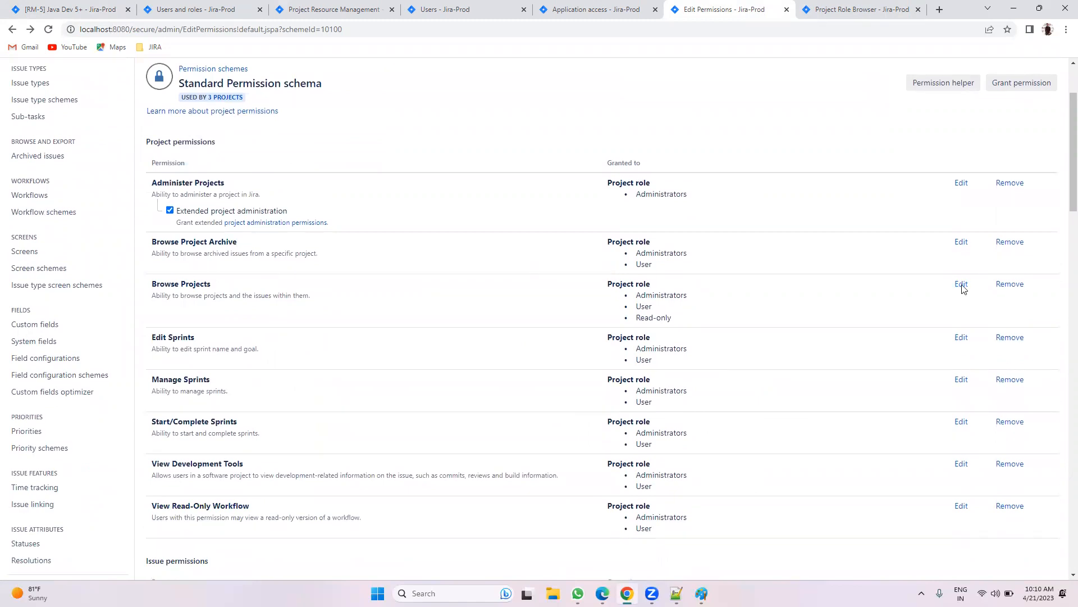
pyautogui.click(958, 283)
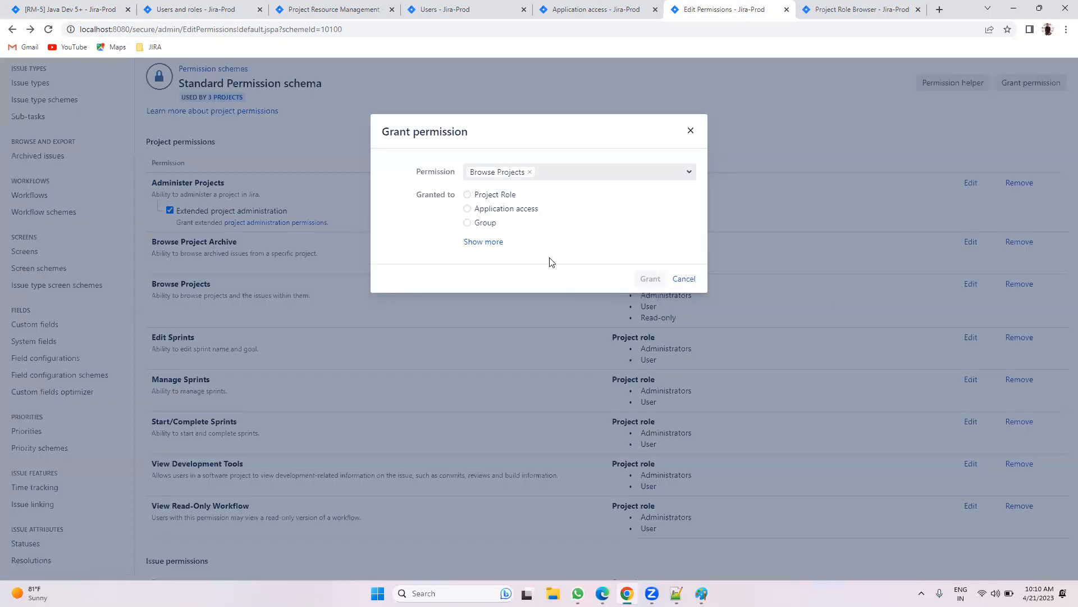
# Step: Grant Browse Projects to the read-only team member as a single user
pyautogui.click(482, 242)
pyautogui.click(494, 251)
pyautogui.click(515, 267)
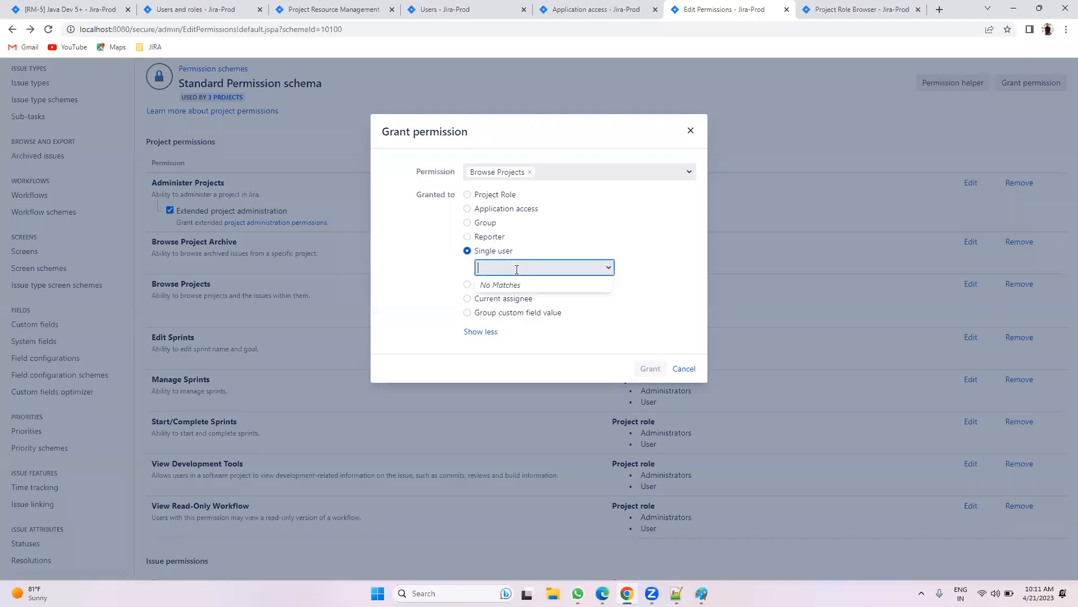
pyautogui.write('sri')
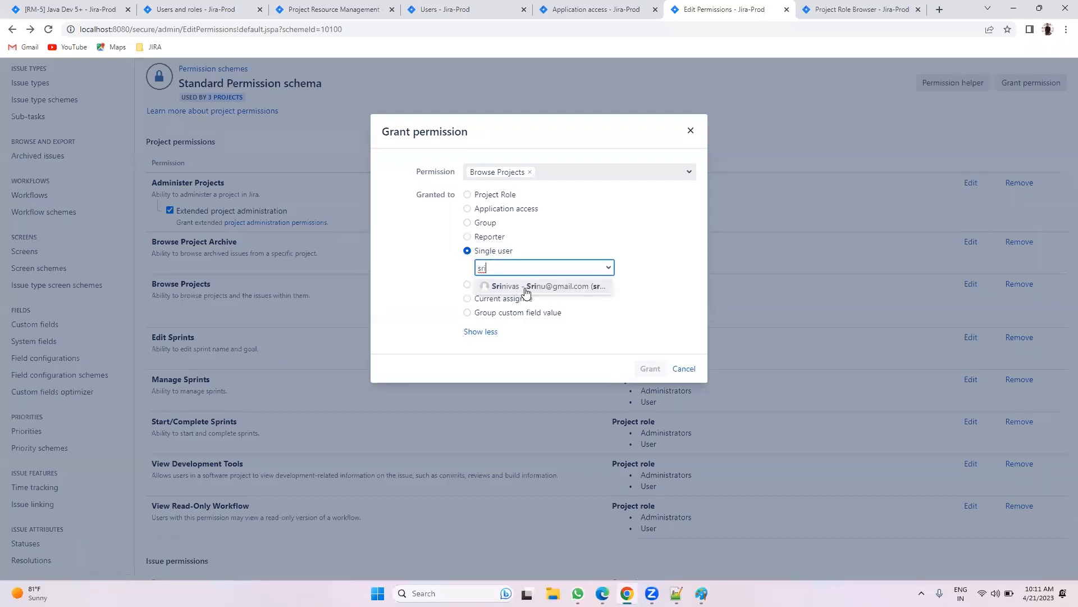
pyautogui.click(525, 286)
pyautogui.click(650, 368)
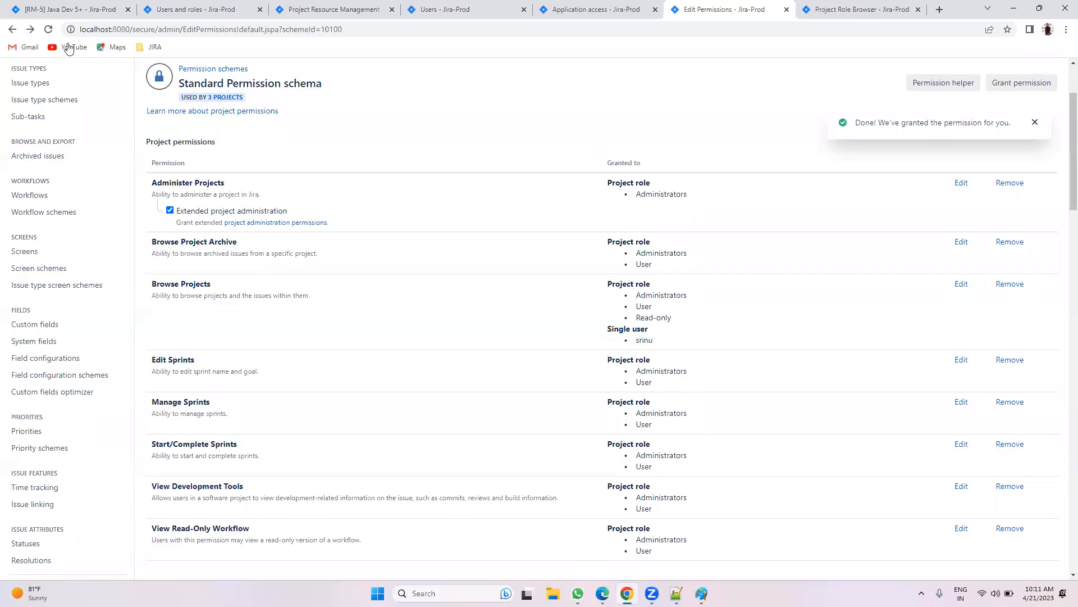
# Step: Remove that single-user Browse Projects grant and close the Permission helper on RM-5
pyautogui.hotkey('alt', 'Tab')
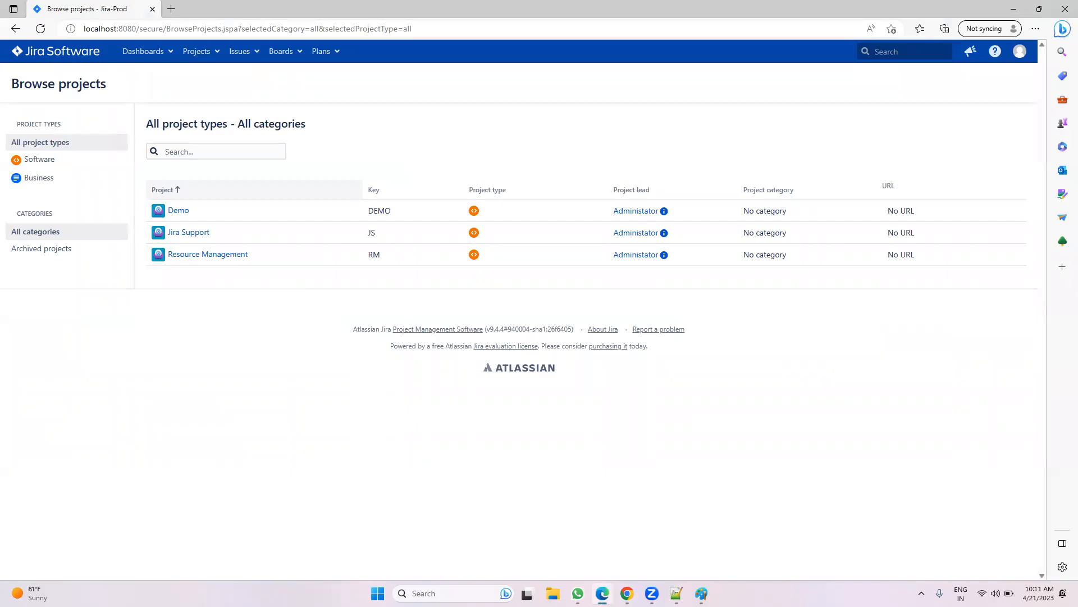
pyautogui.hotkey('alt', 'Tab')
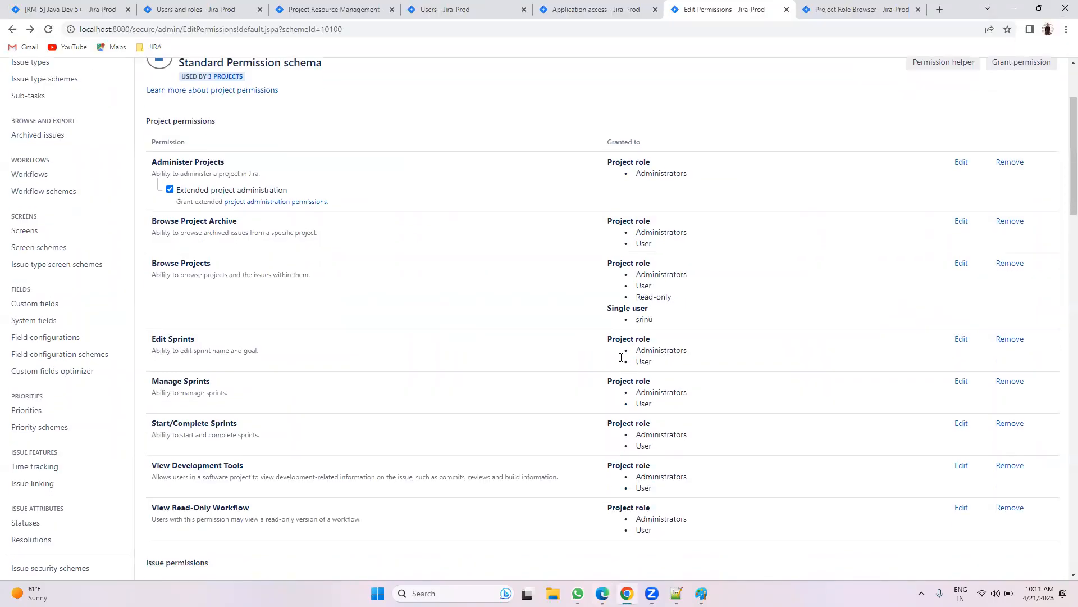
pyautogui.scroll(-1, 624, 362)
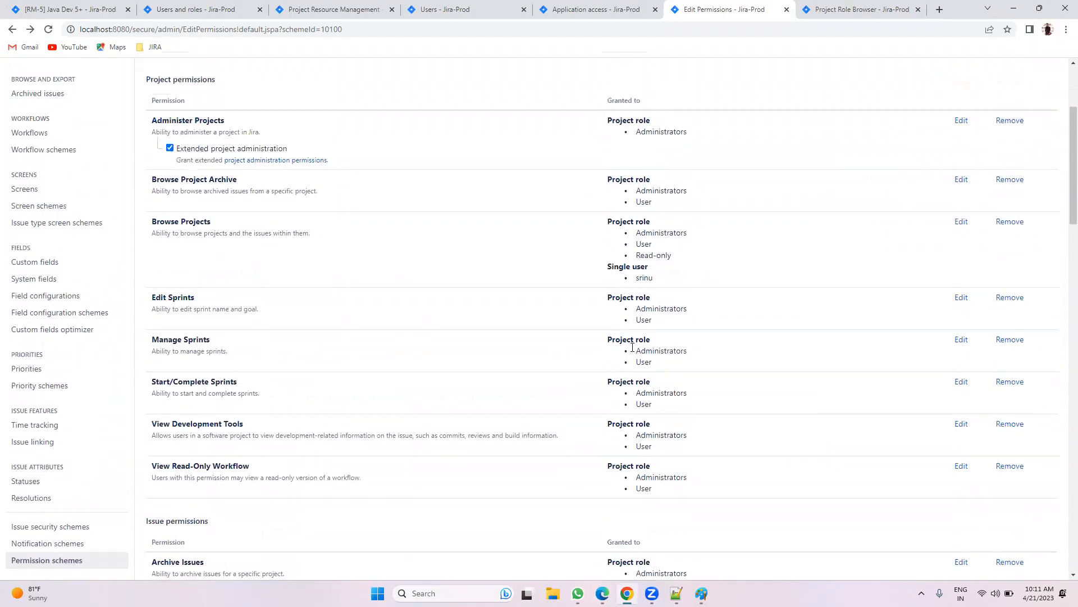
pyautogui.moveTo(661, 287); pyautogui.dragTo(633, 285)
pyautogui.scroll(3, 418, 280)
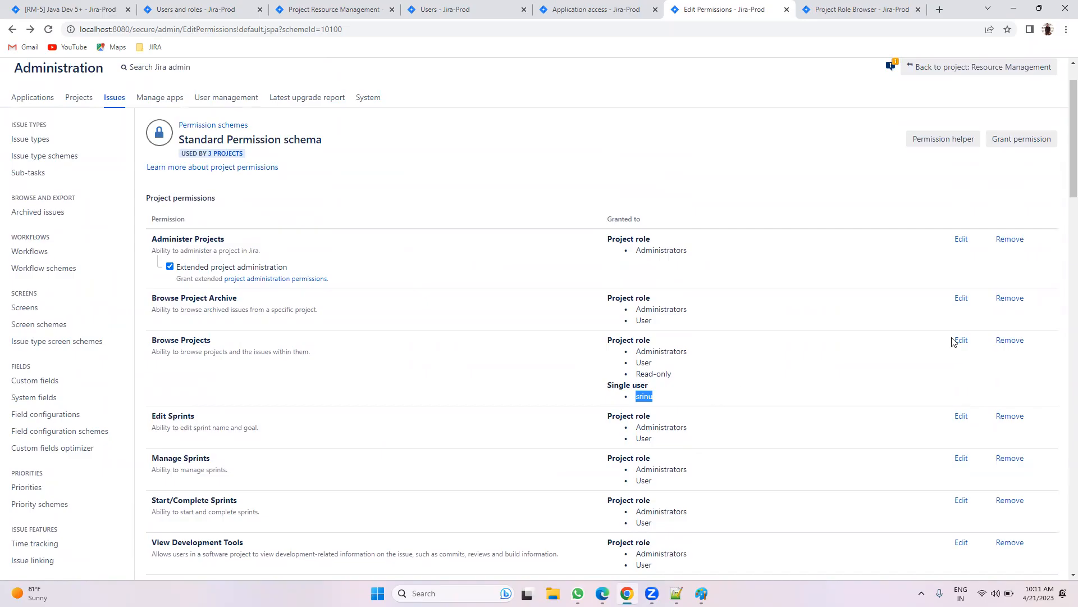
pyautogui.click(998, 341)
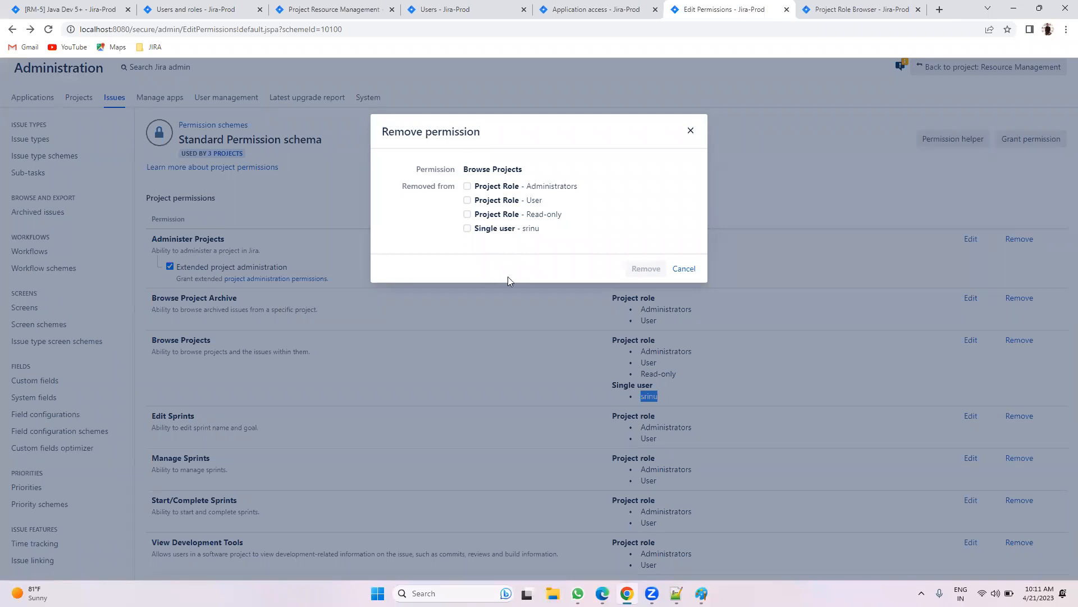
pyautogui.click(503, 229)
pyautogui.click(629, 268)
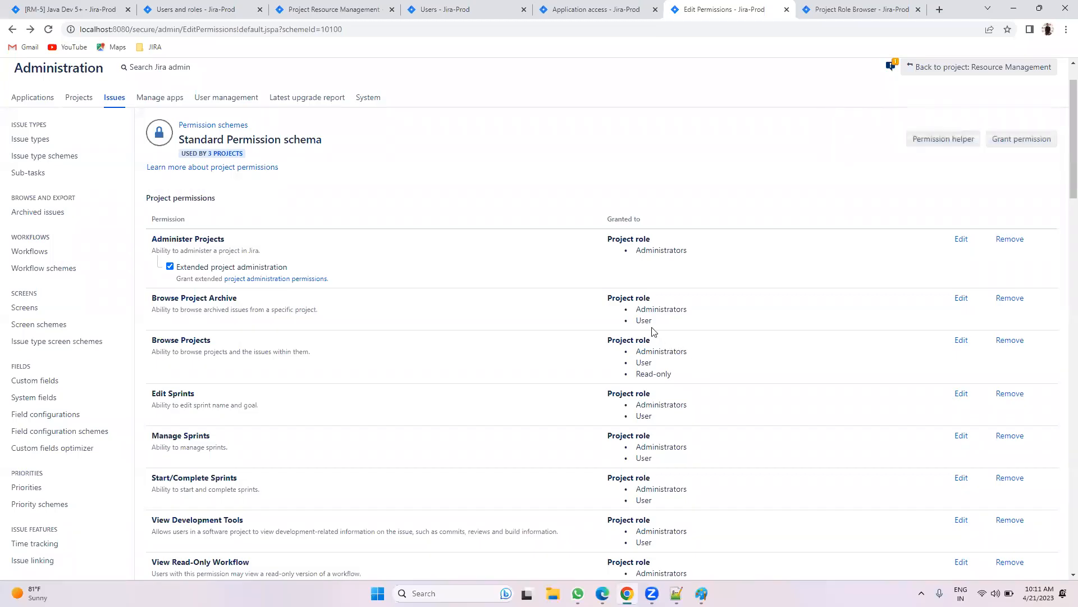
pyautogui.click(35, 4)
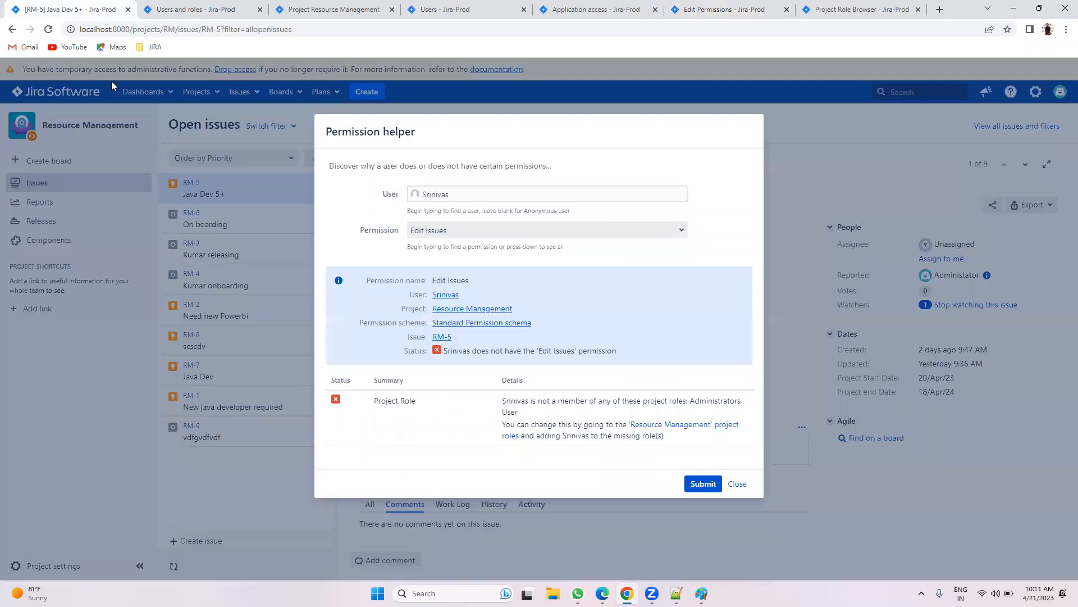
pyautogui.click(738, 483)
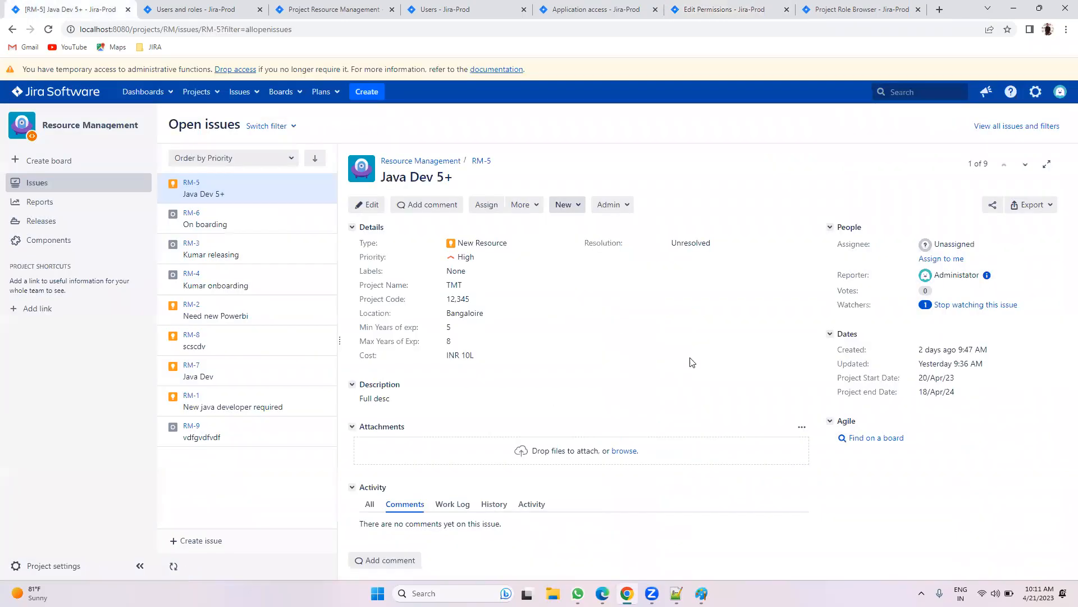
# Step: Close the Resource Management, Users, Application access, Edit Permissions and Project Role Browser tabs
pyautogui.click(382, 10)
pyautogui.click(391, 9)
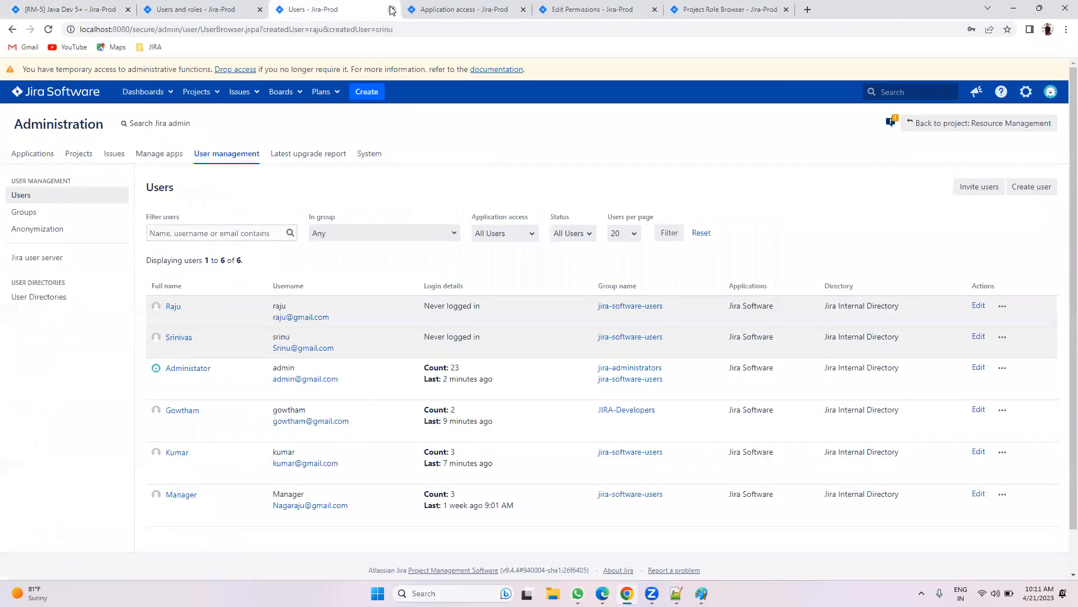
pyautogui.click(392, 9)
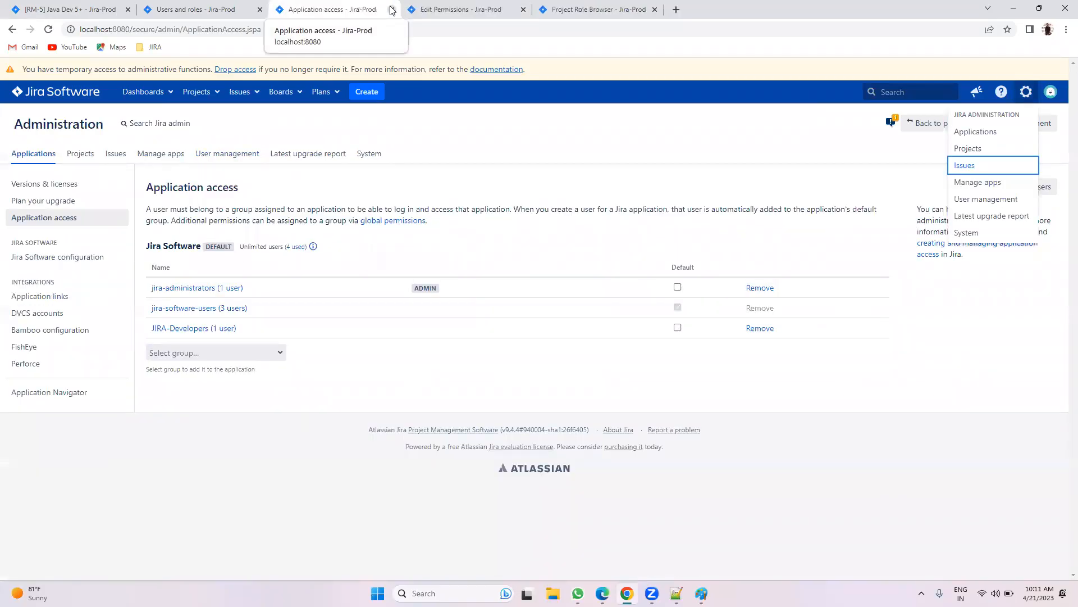
pyautogui.click(392, 10)
pyautogui.click(391, 9)
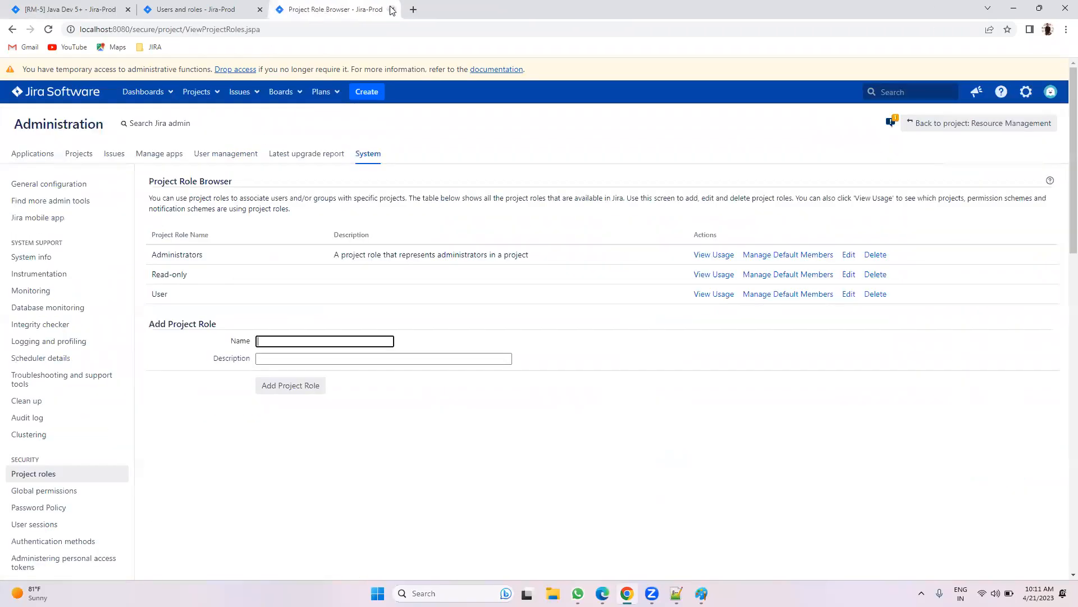
pyautogui.click(391, 9)
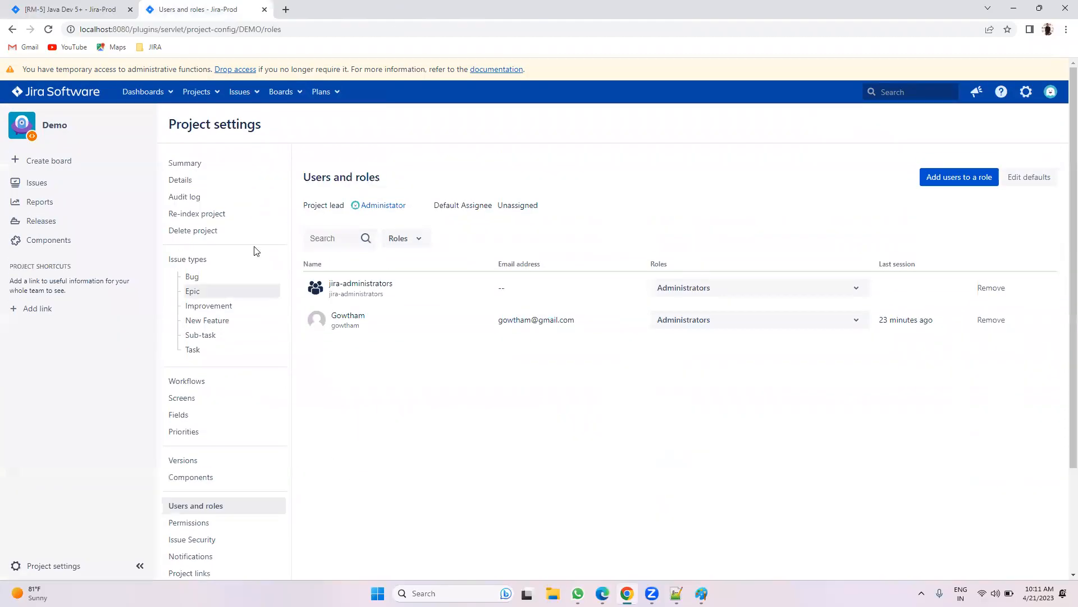
# Step: Open the Default Notification Scheme from the Demo project's settings summary
pyautogui.click(194, 162)
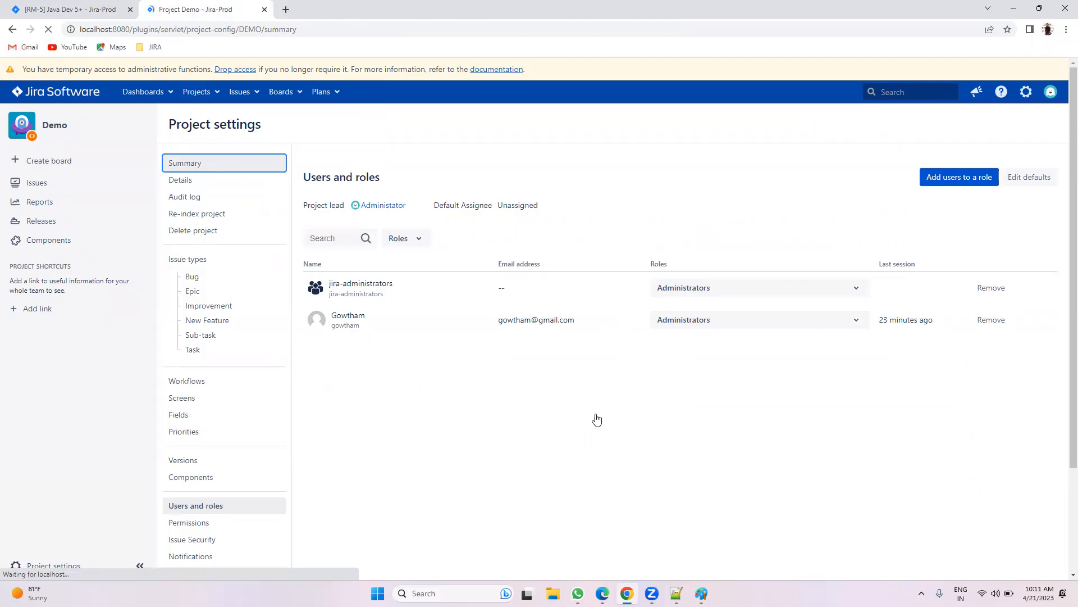
pyautogui.scroll(-3, 606, 416)
pyautogui.scroll(-4, 606, 416)
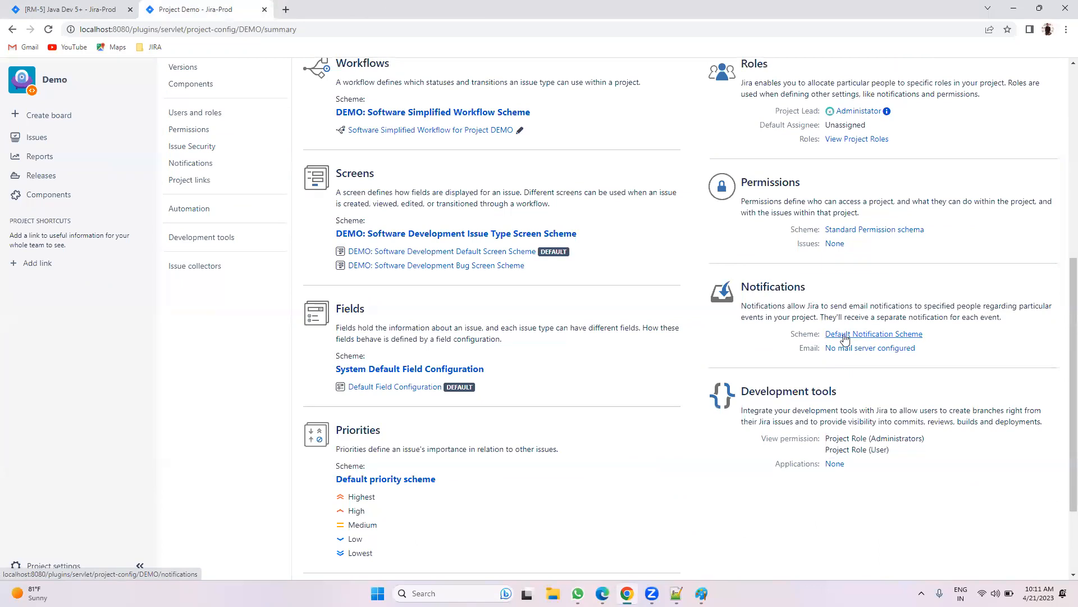
pyautogui.click(845, 337)
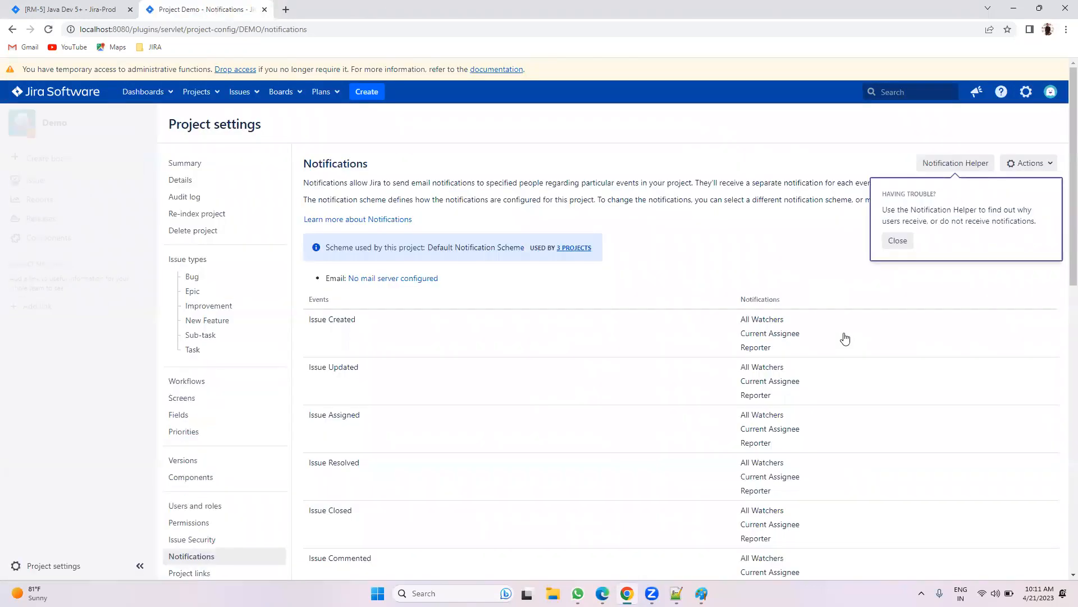
# Step: Dismiss the troubleshooting tip and review Issue Created's recipients, including All Watchers
pyautogui.click(897, 241)
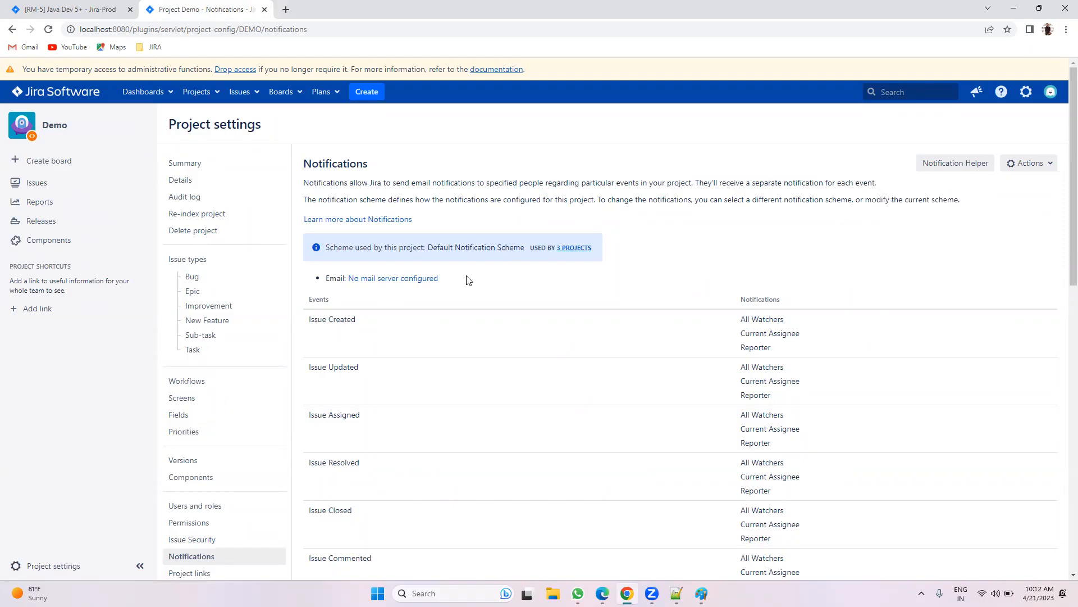
pyautogui.scroll(-1, 469, 281)
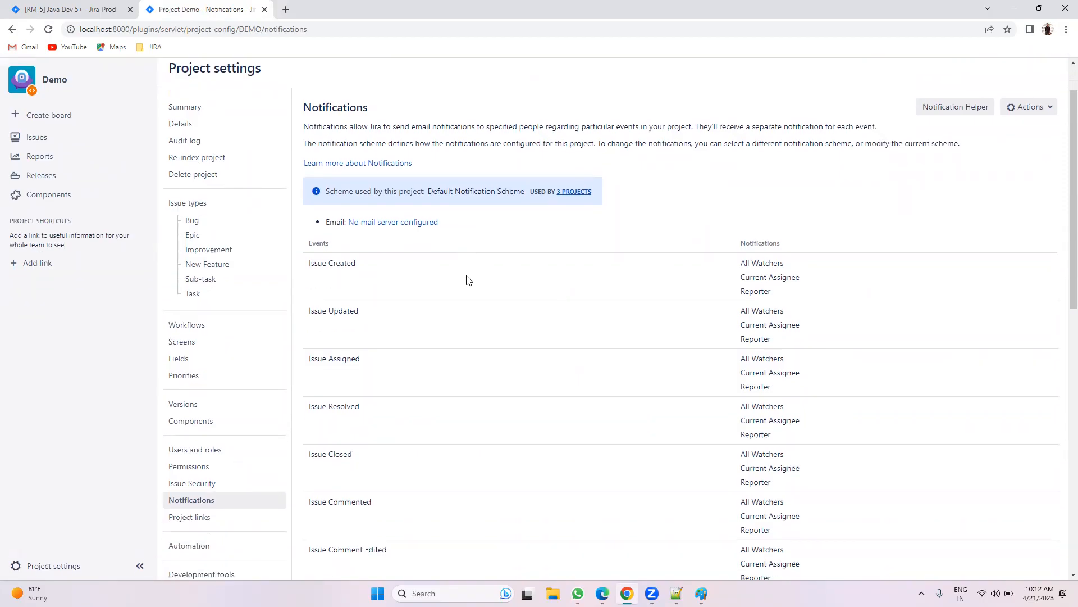
pyautogui.scroll(-1, 469, 280)
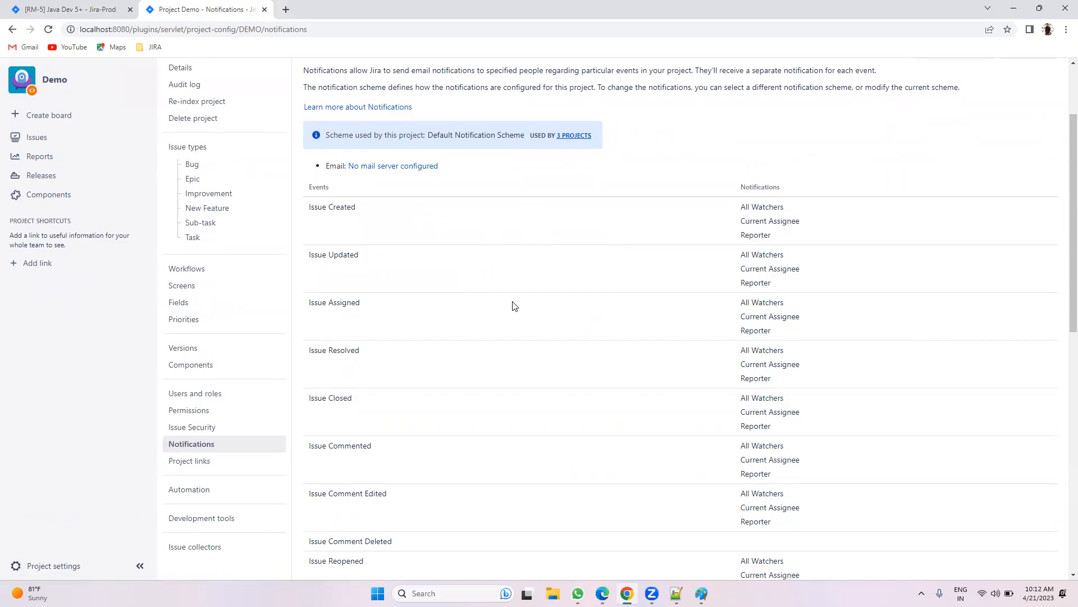
pyautogui.moveTo(309, 207); pyautogui.dragTo(355, 207)
pyautogui.moveTo(741, 207); pyautogui.dragTo(788, 209)
pyautogui.moveTo(791, 237); pyautogui.dragTo(724, 236)
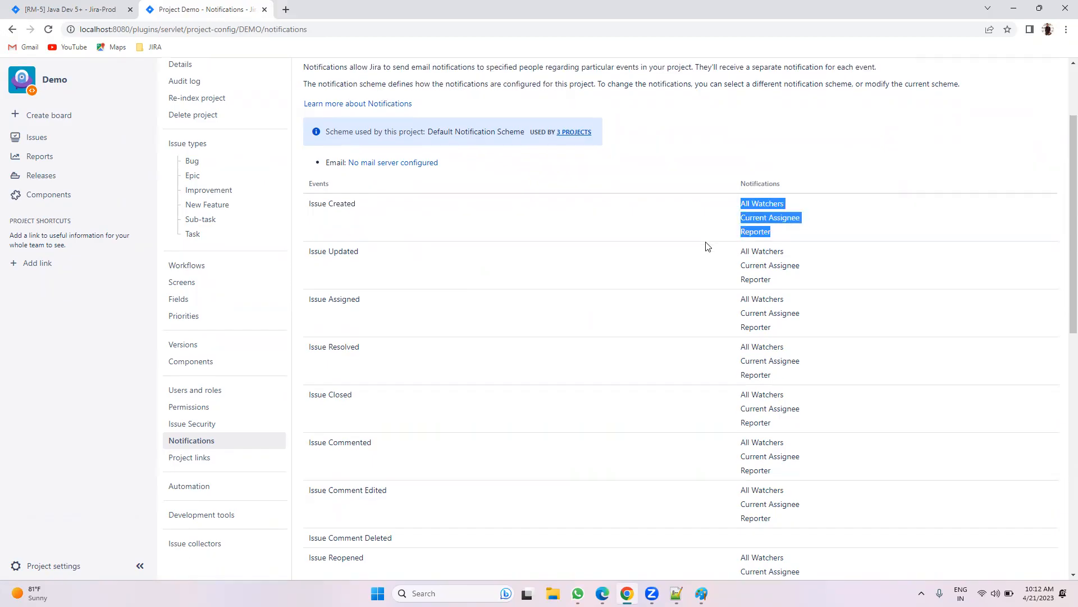
pyautogui.scroll(-1, 346, 197)
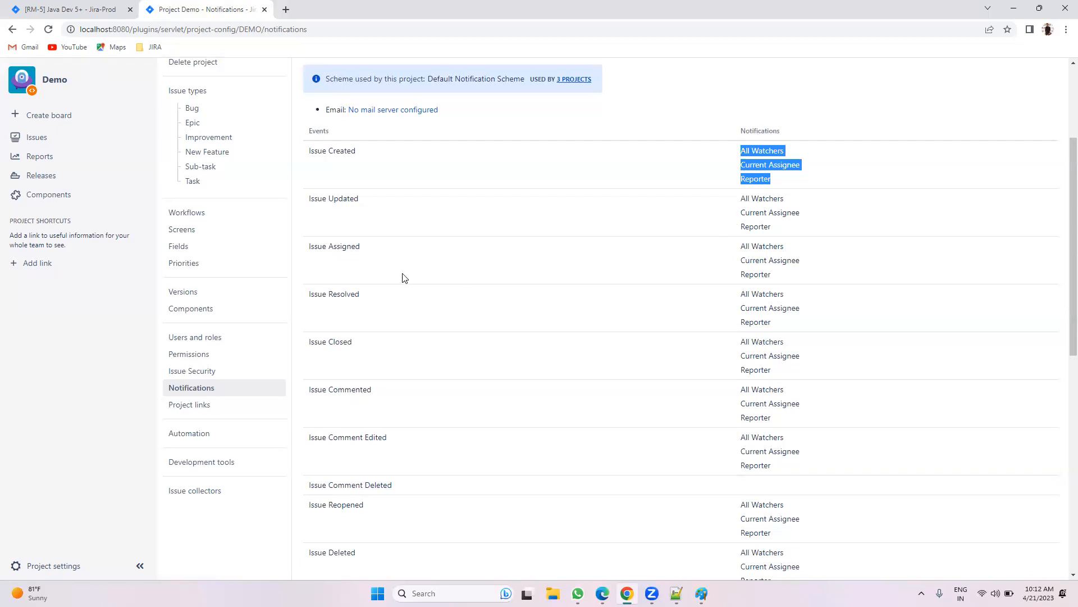
pyautogui.scroll(-2, 404, 278)
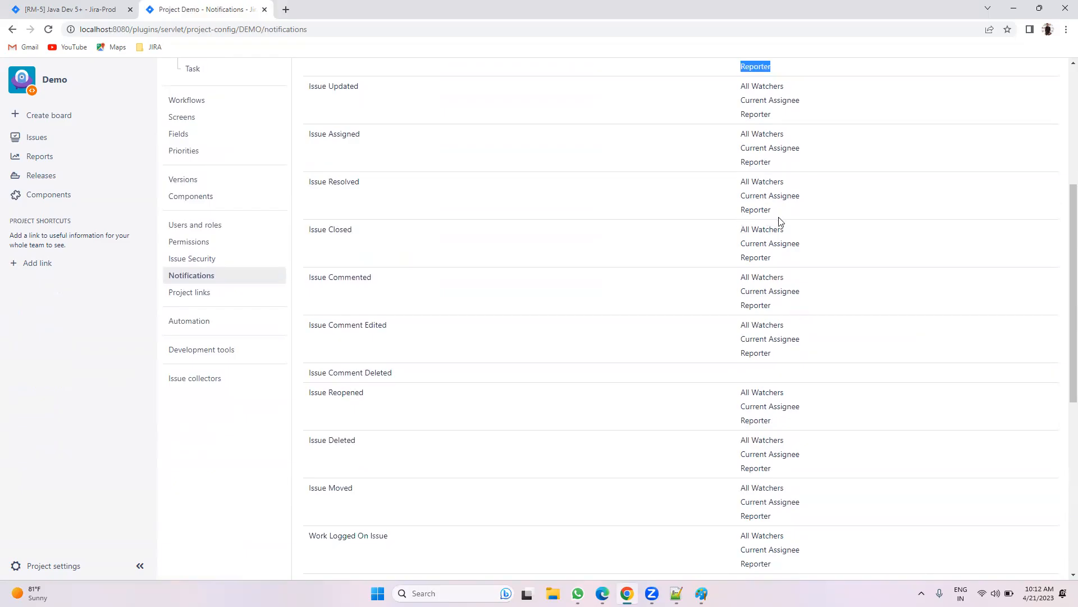
# Step: Check RM-5's workflow transitions and Watchers, then return to the Demo notifications page
pyautogui.click(124, 8)
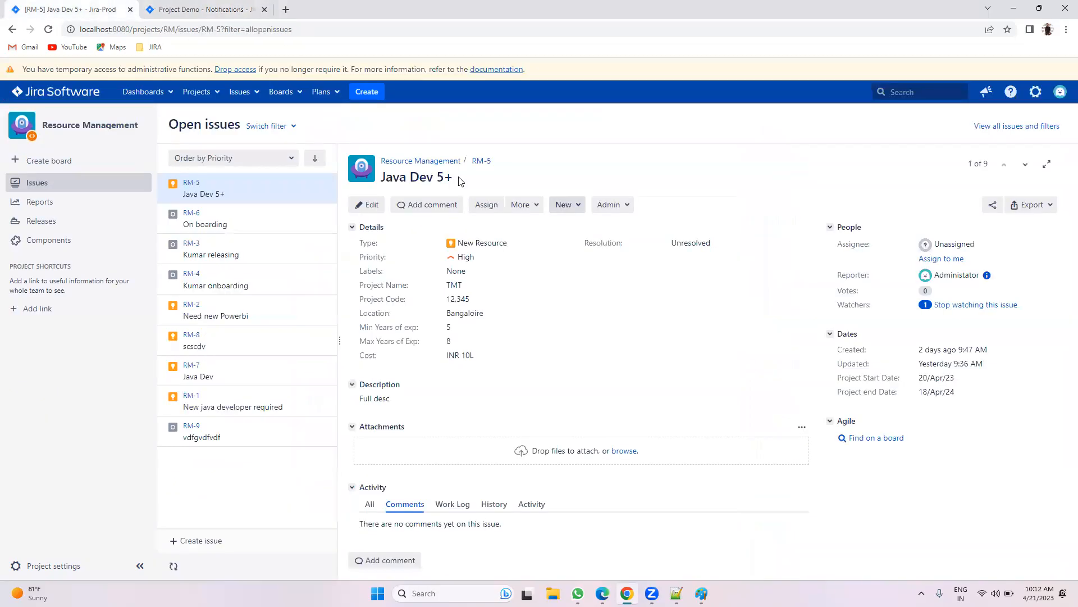
pyautogui.click(572, 211)
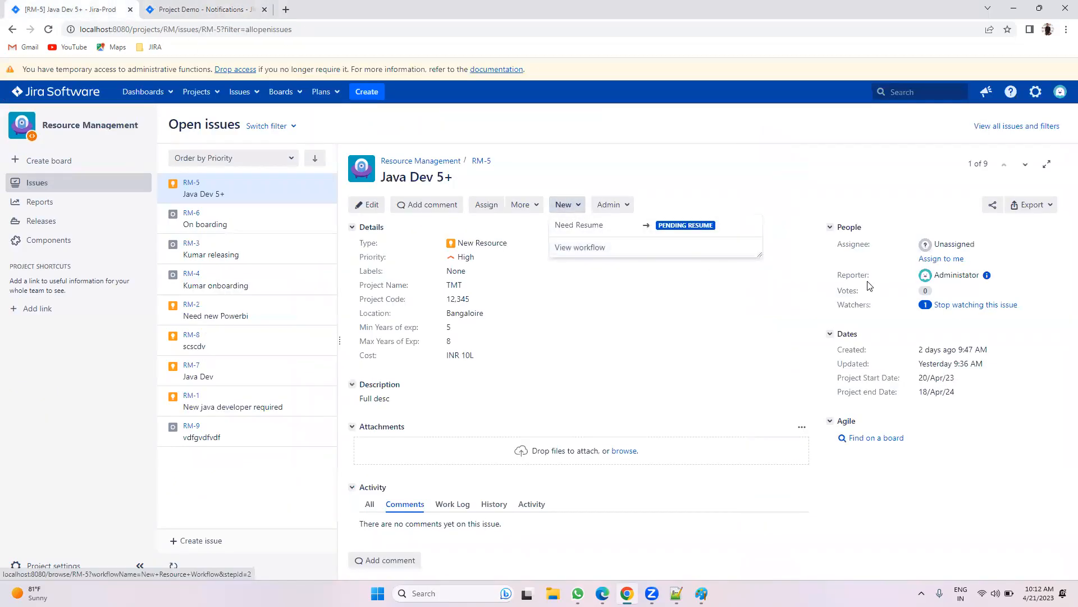
pyautogui.moveTo(812, 316); pyautogui.dragTo(878, 308)
pyautogui.click(227, 8)
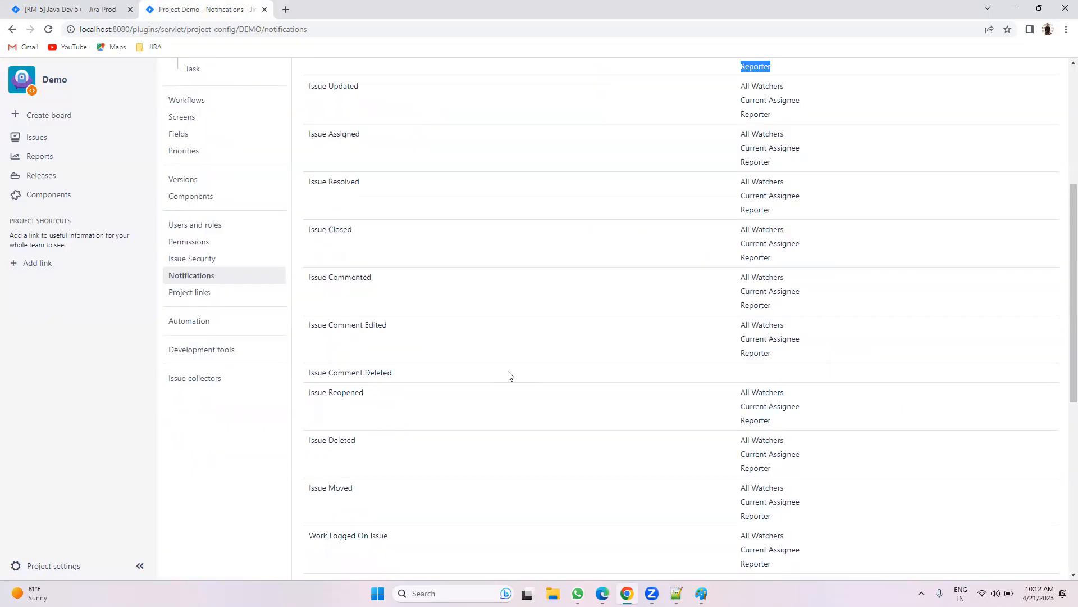
pyautogui.scroll(5, 583, 396)
# Step: Open the Default Notification Scheme's notifications for editing
pyautogui.click(1029, 163)
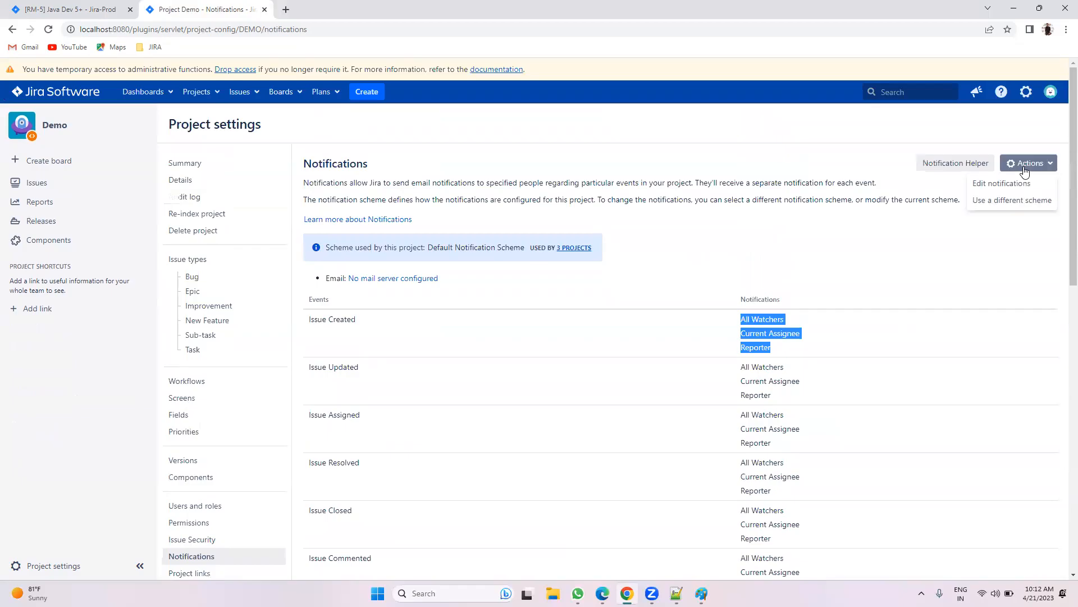
pyautogui.click(1005, 184)
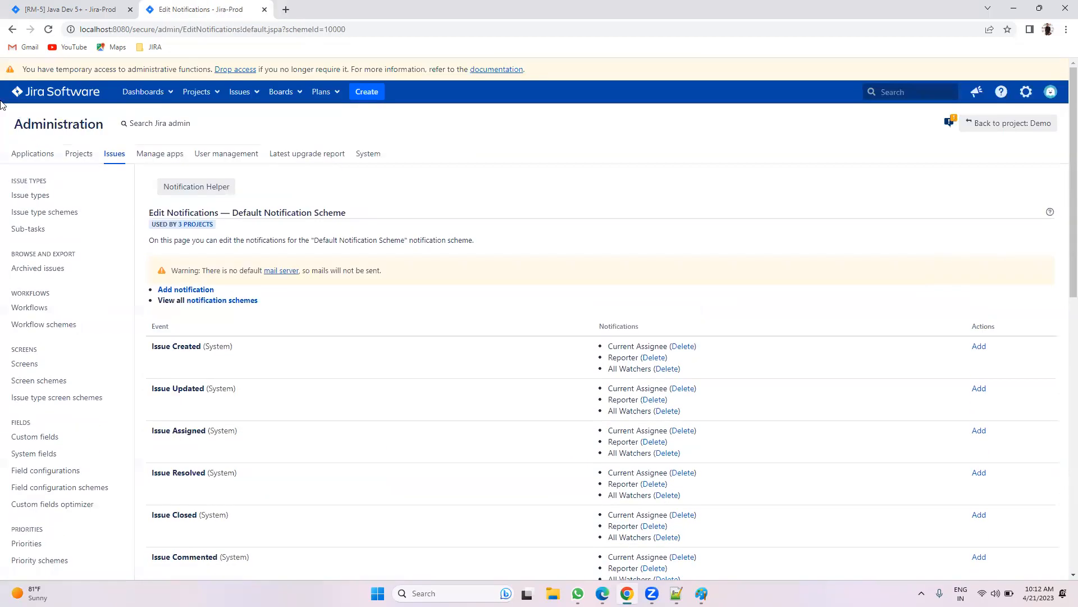
pyautogui.click(11, 30)
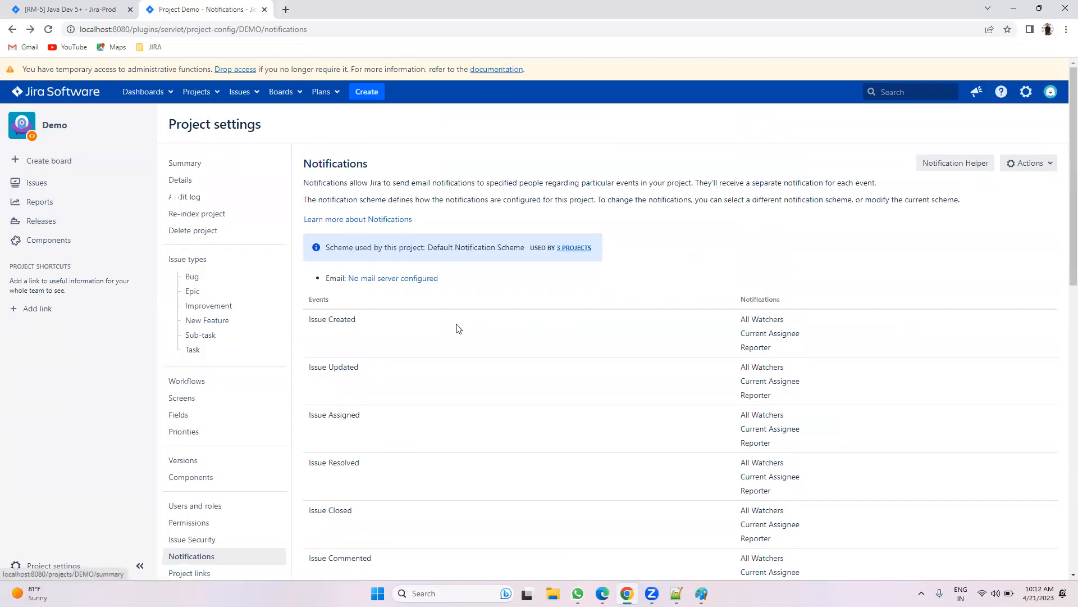
pyautogui.click(1025, 164)
pyautogui.click(1014, 181)
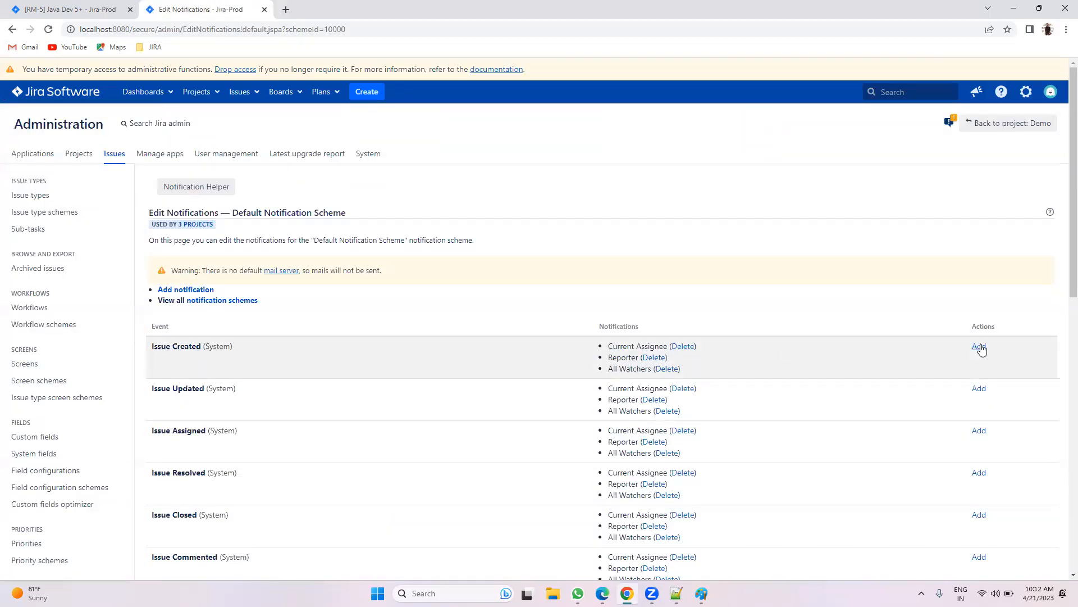
# Step: Add a Single User notification to Issue Created and view the projects using the scheme
pyautogui.click(978, 345)
pyautogui.scroll(-1, 826, 353)
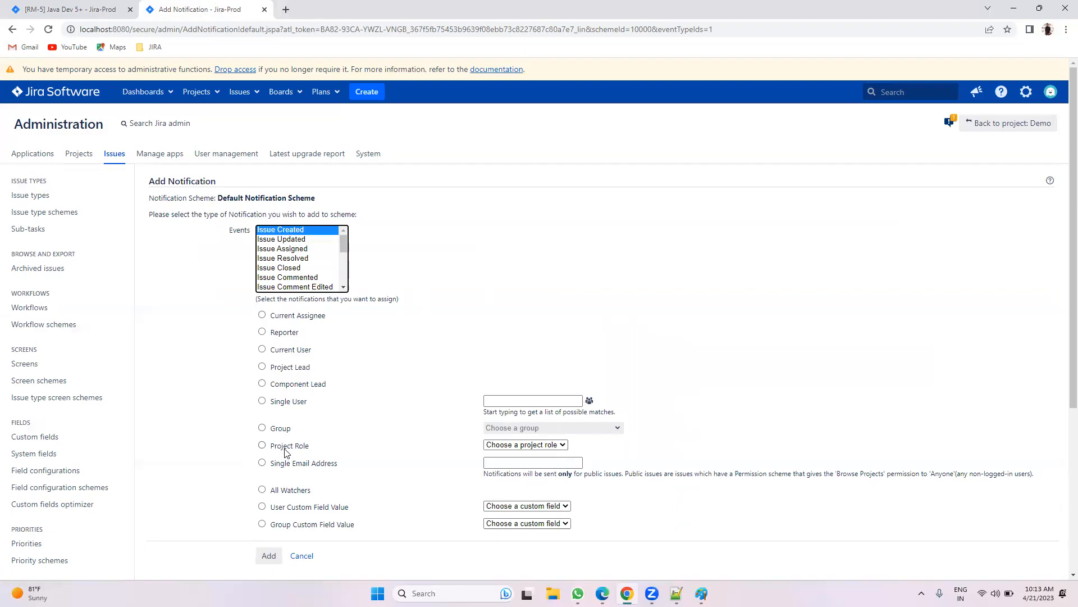
pyautogui.click(288, 402)
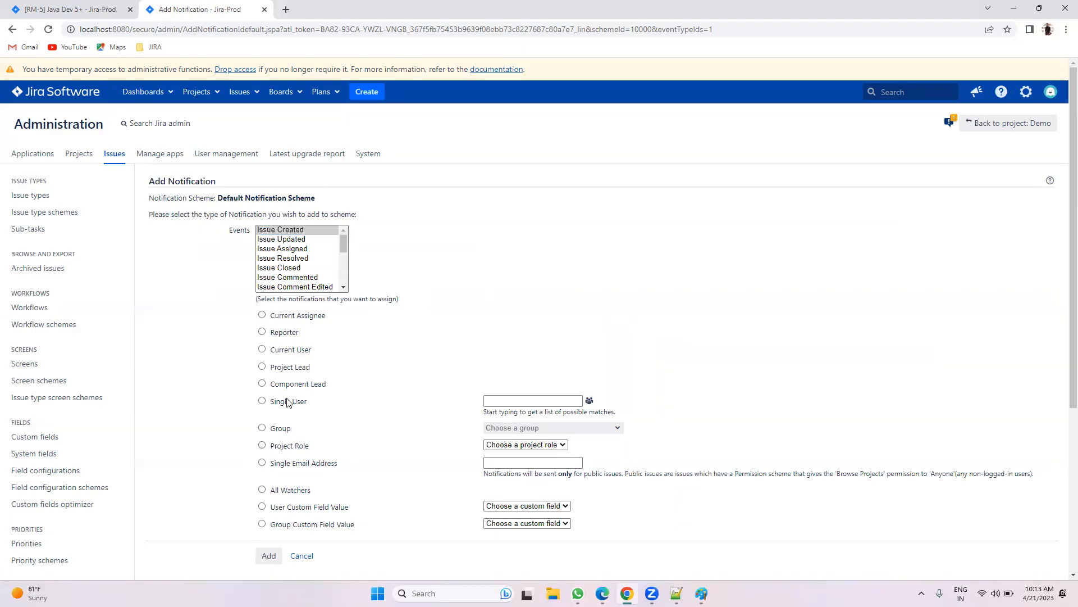
pyautogui.click(547, 401)
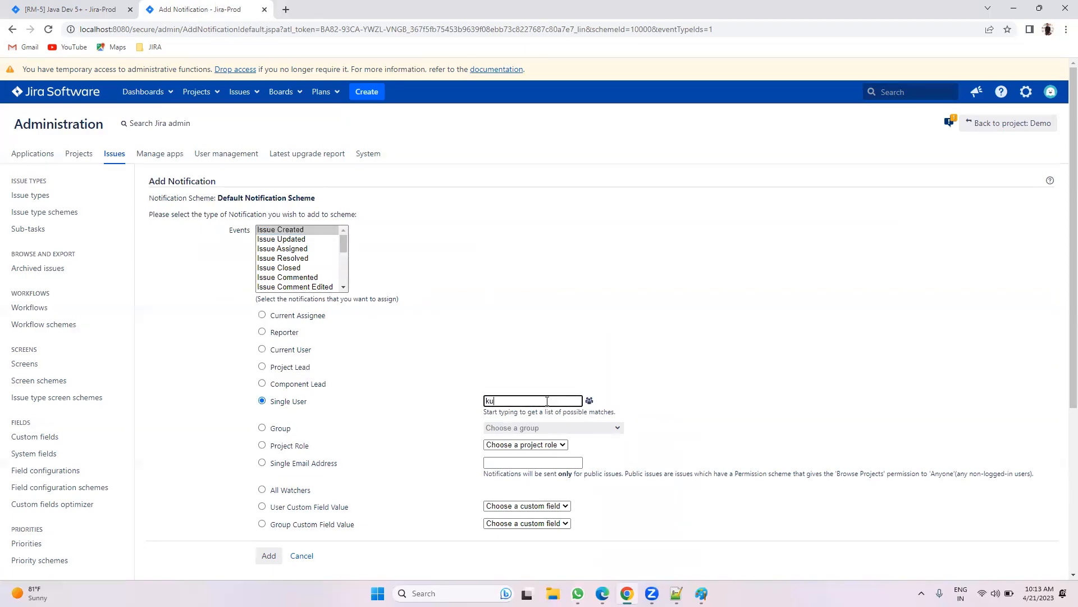
pyautogui.click(263, 558)
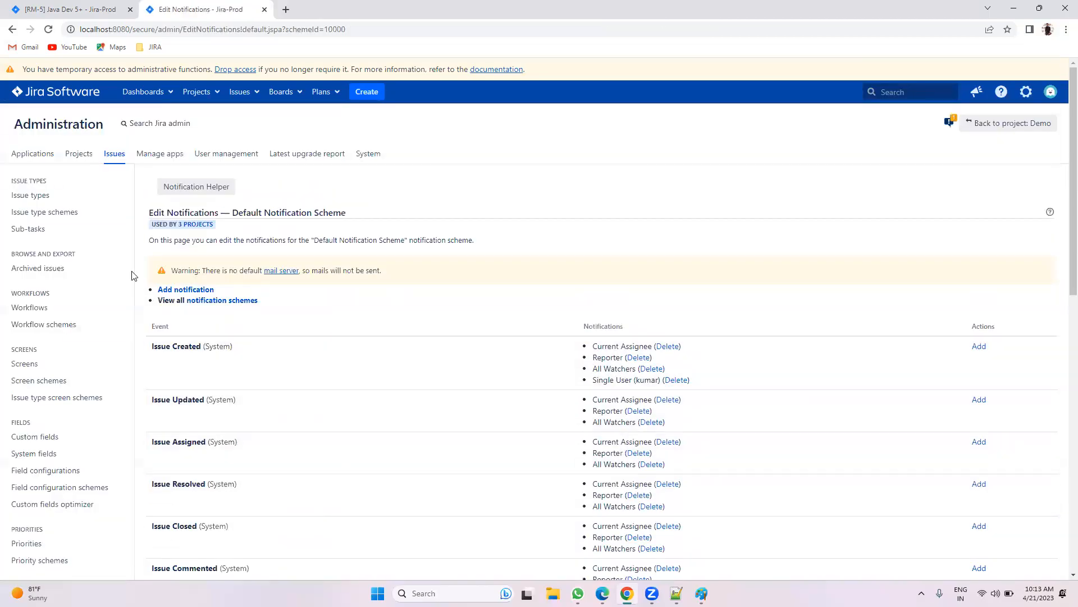
pyautogui.click(190, 227)
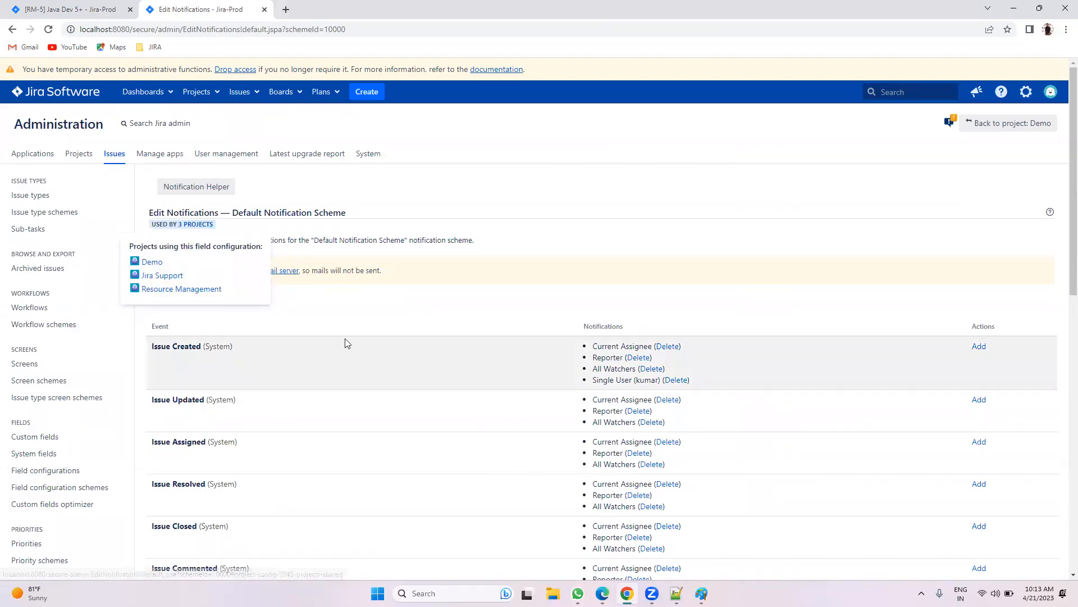
pyautogui.moveTo(591, 383); pyautogui.dragTo(705, 390)
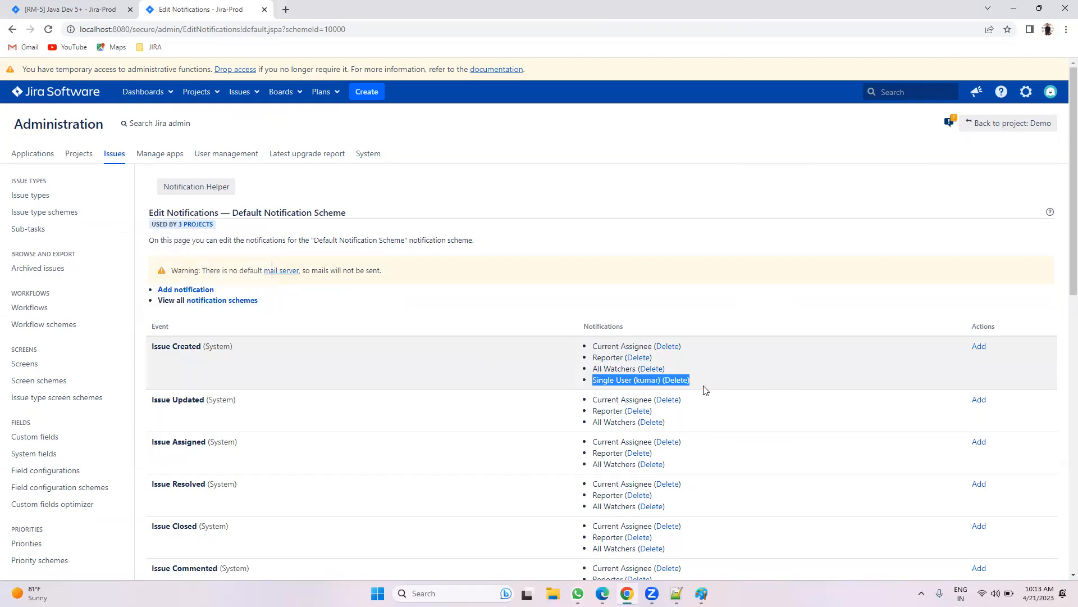
# Step: Delete the Single User entry under Issue Created, confirm it, then return to RM-5
pyautogui.click(675, 380)
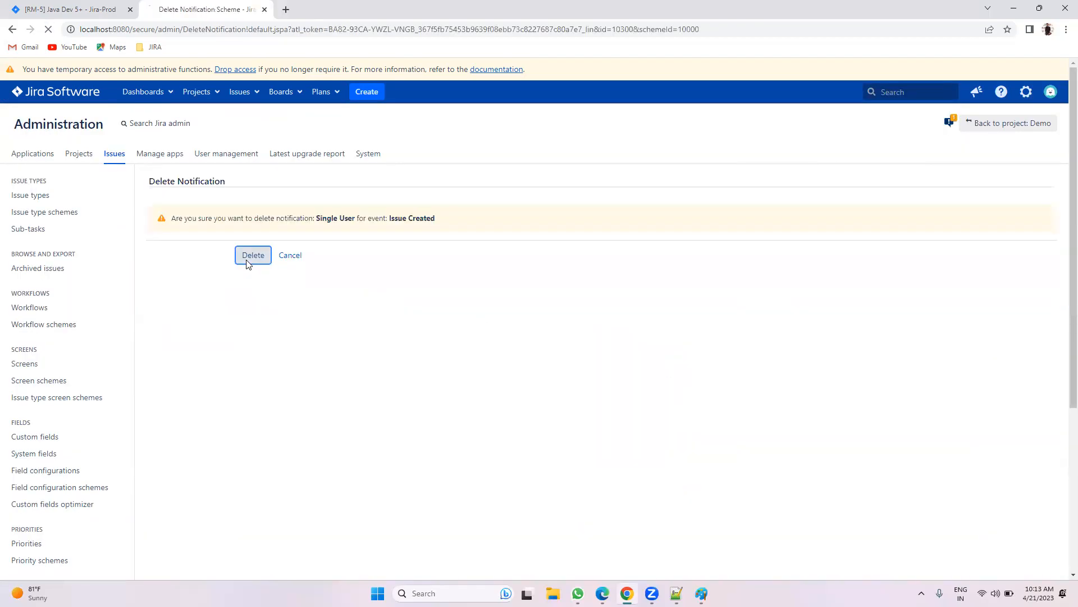
pyautogui.click(243, 255)
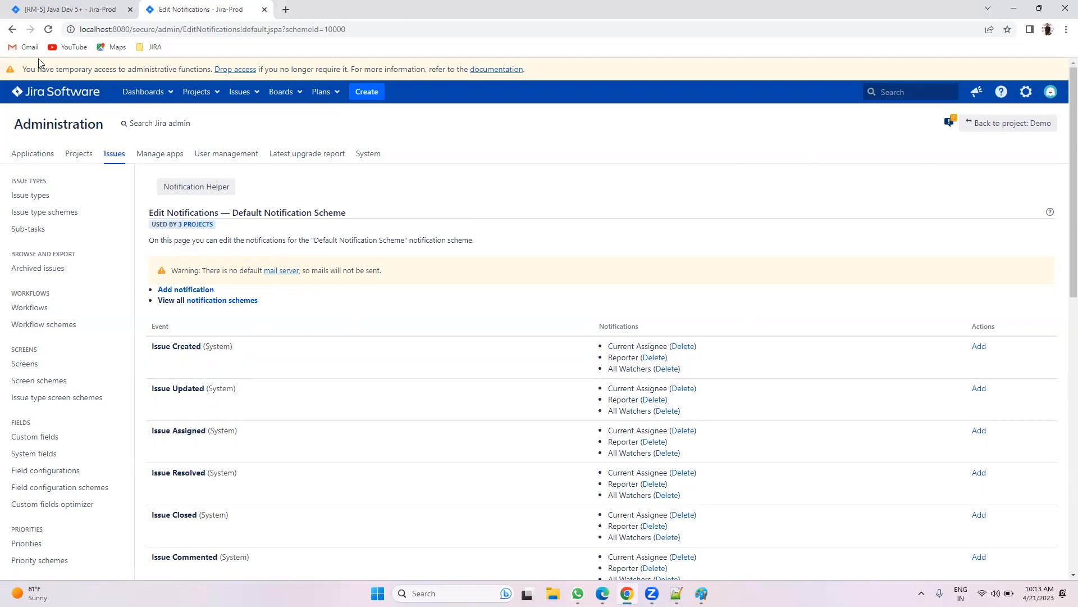
pyautogui.click(37, 9)
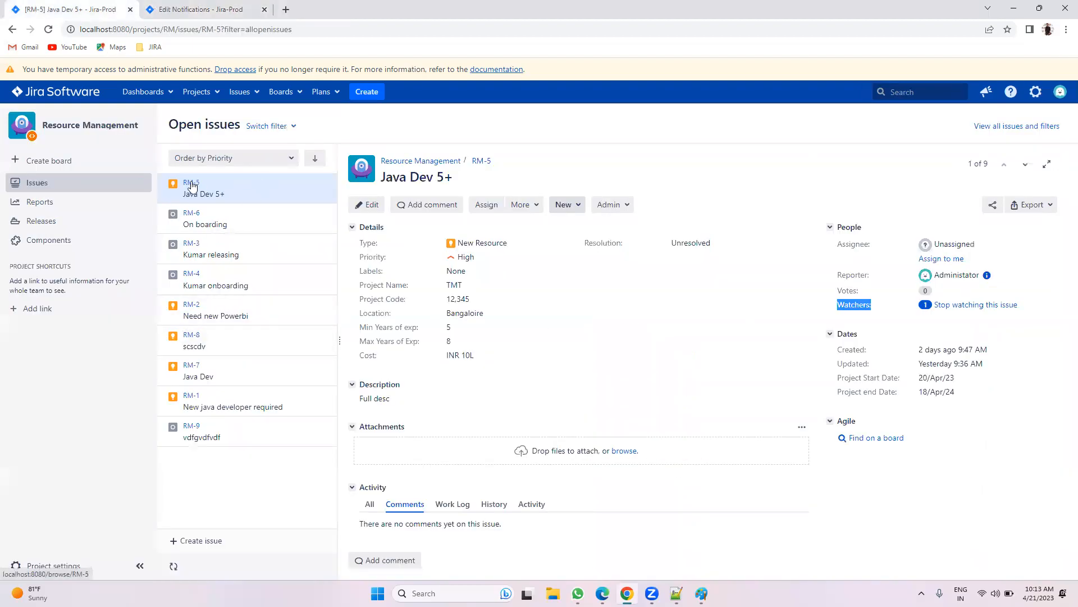
pyautogui.click(566, 205)
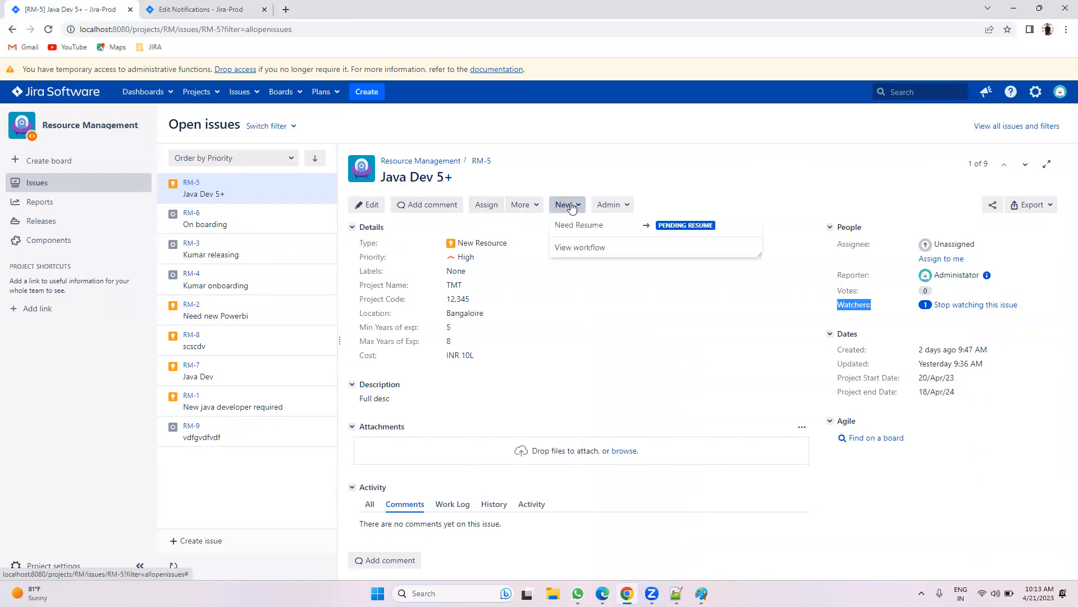
pyautogui.click(575, 176)
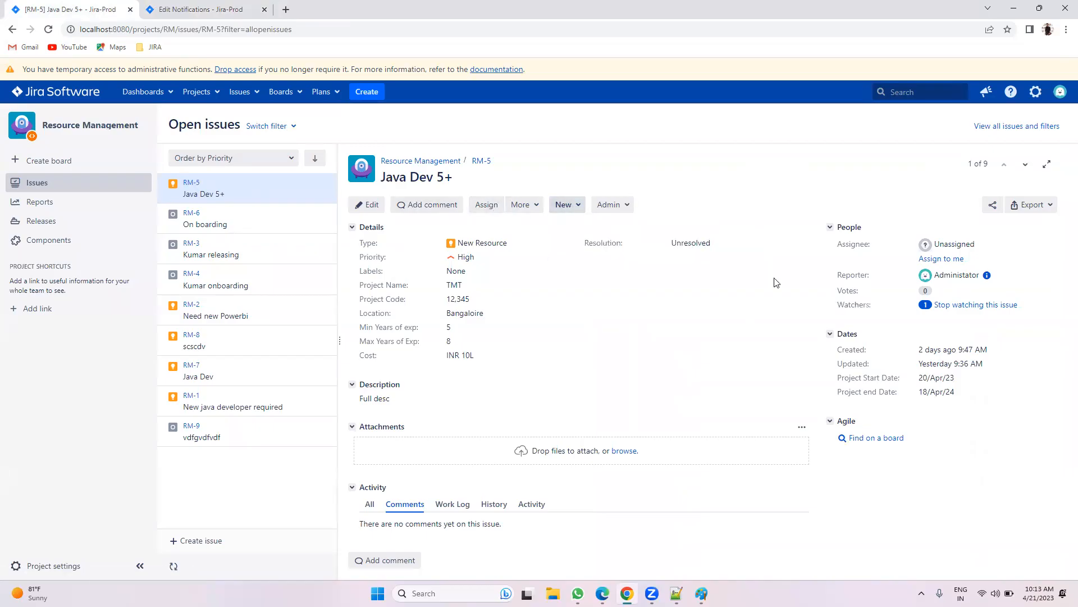
pyautogui.moveTo(837, 275); pyautogui.dragTo(880, 276)
pyautogui.click(218, 216)
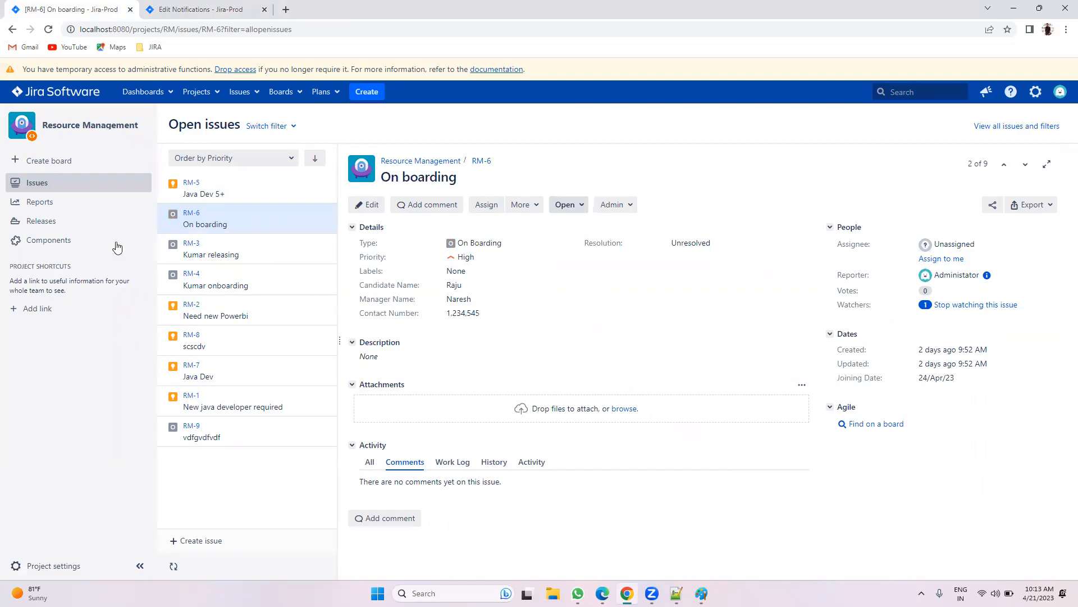
pyautogui.click(183, 256)
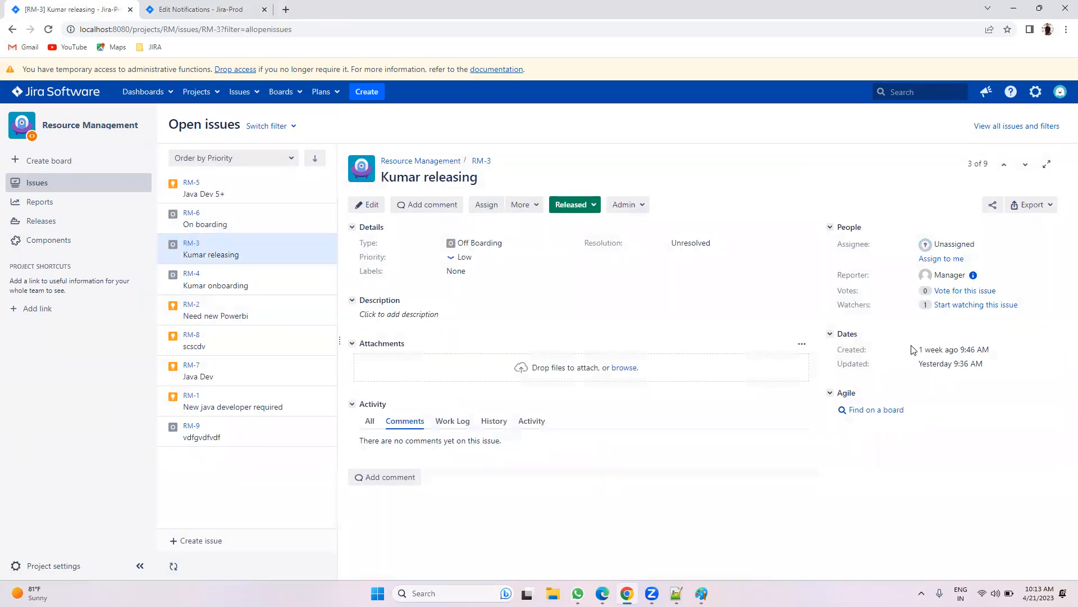
pyautogui.click(185, 310)
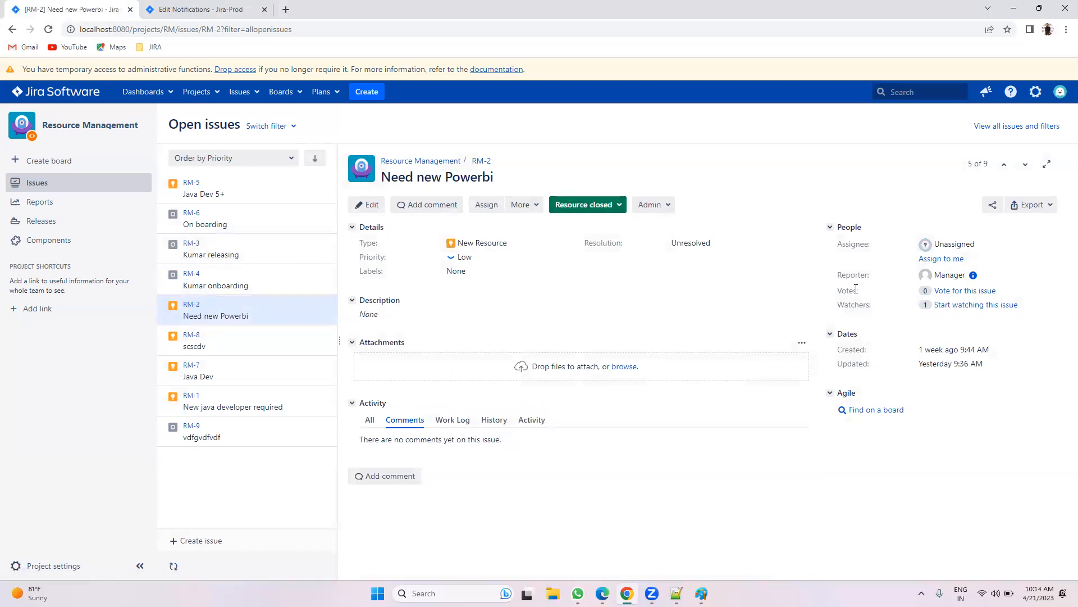
pyautogui.click(200, 8)
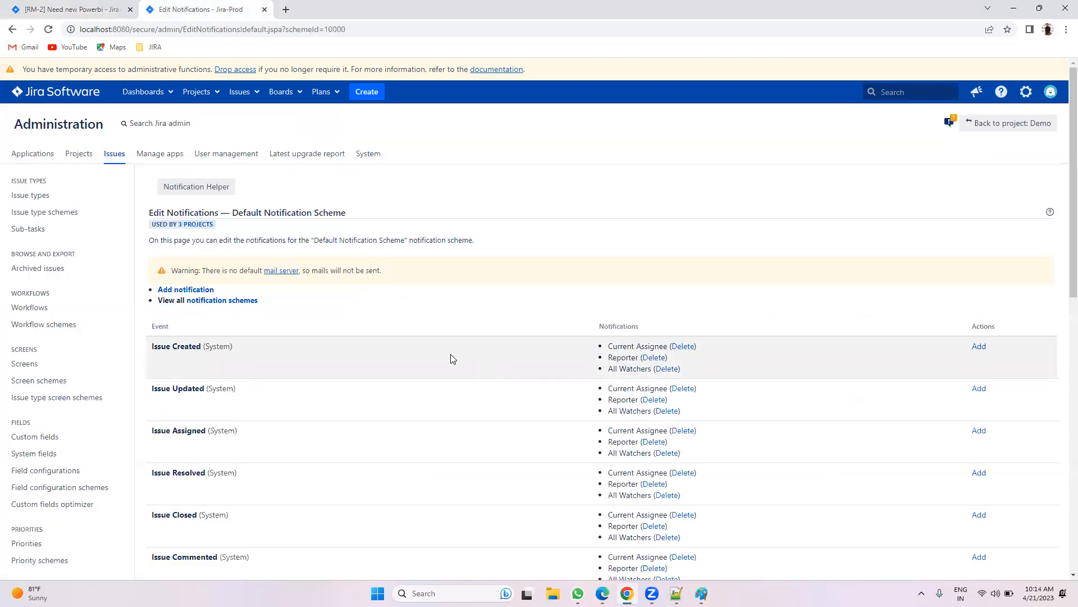
# Step: Cancel the deletion, then start an Issue Created notification using a user custom field value
pyautogui.click(13, 29)
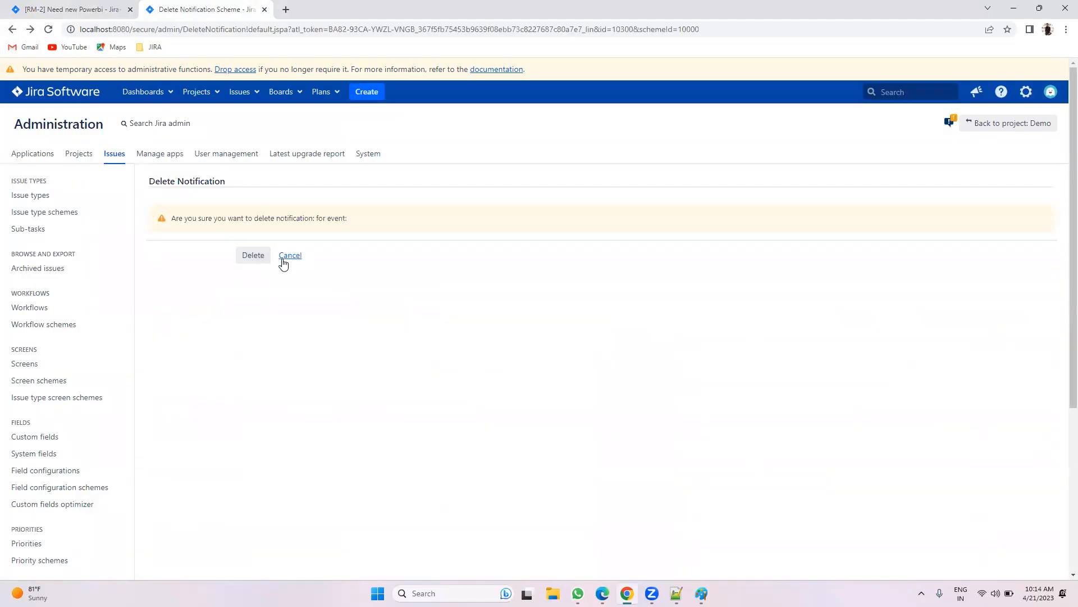
pyautogui.click(284, 257)
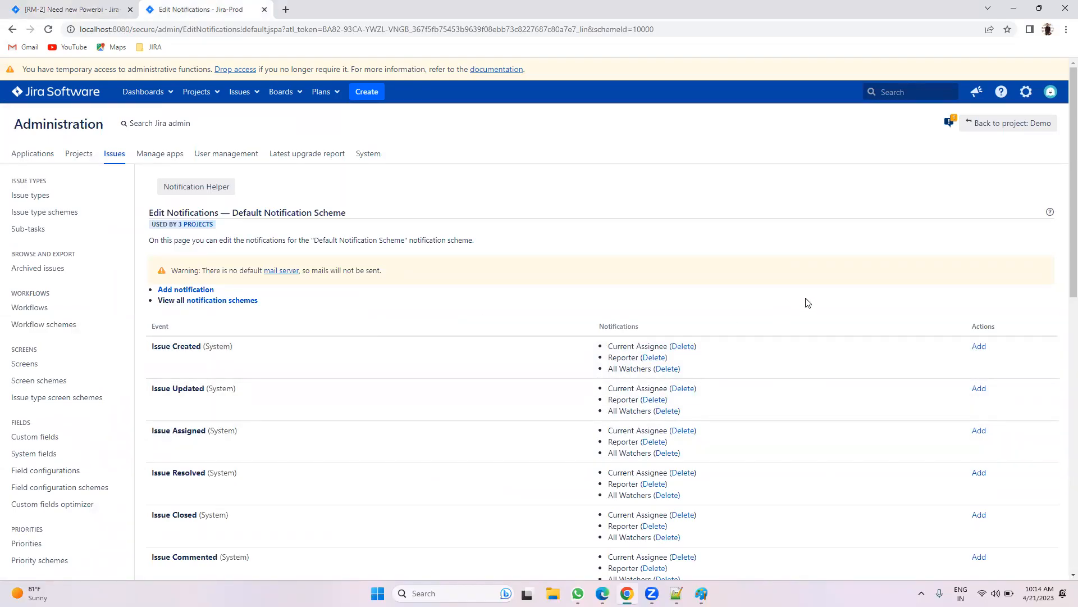
pyautogui.click(980, 348)
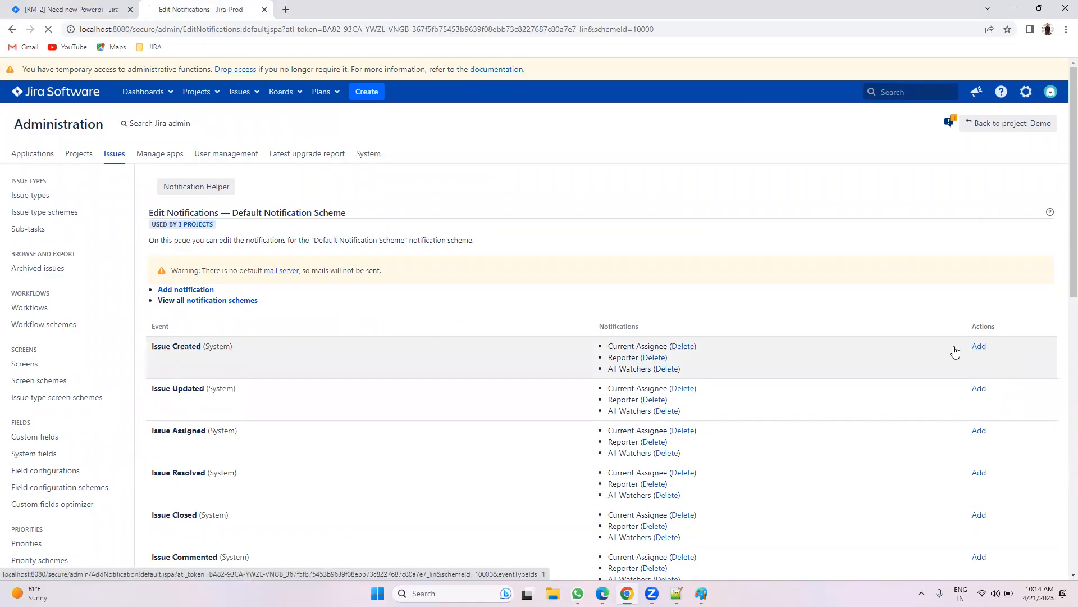
pyautogui.scroll(-2, 302, 378)
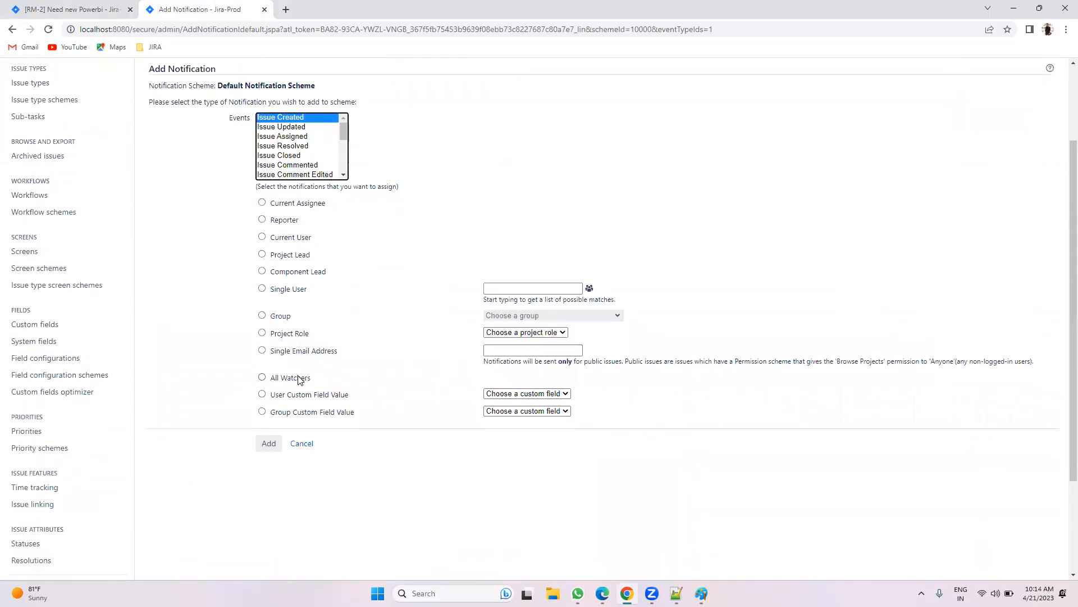
pyautogui.click(295, 396)
pyautogui.click(502, 397)
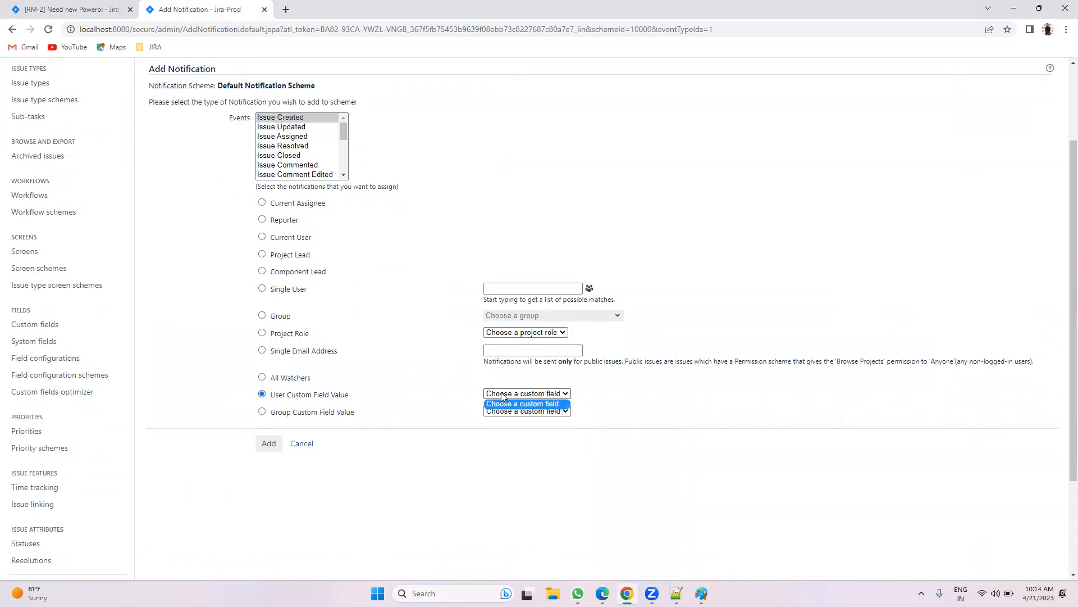
# Step: Compare the group and user custom field options, then cancel without adding a notification
pyautogui.click(394, 396)
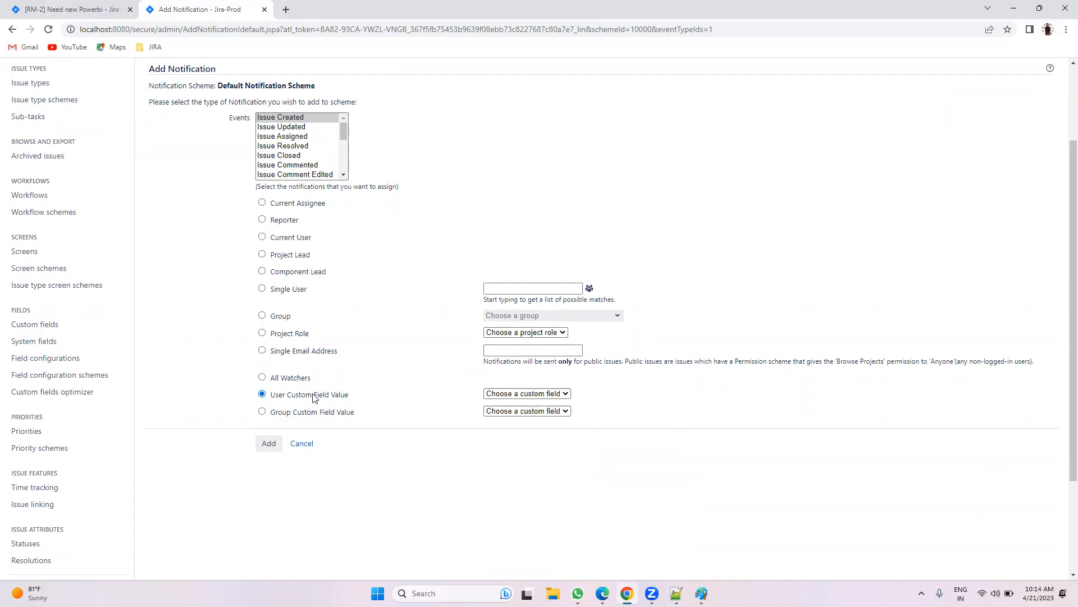
pyautogui.click(313, 414)
pyautogui.click(517, 393)
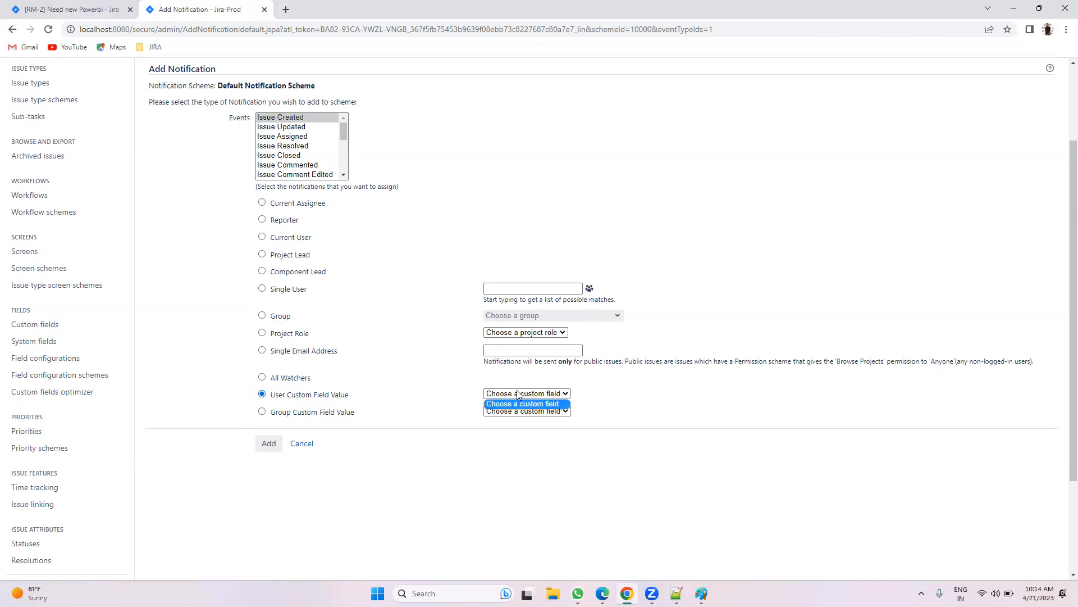
pyautogui.click(527, 456)
pyautogui.click(301, 445)
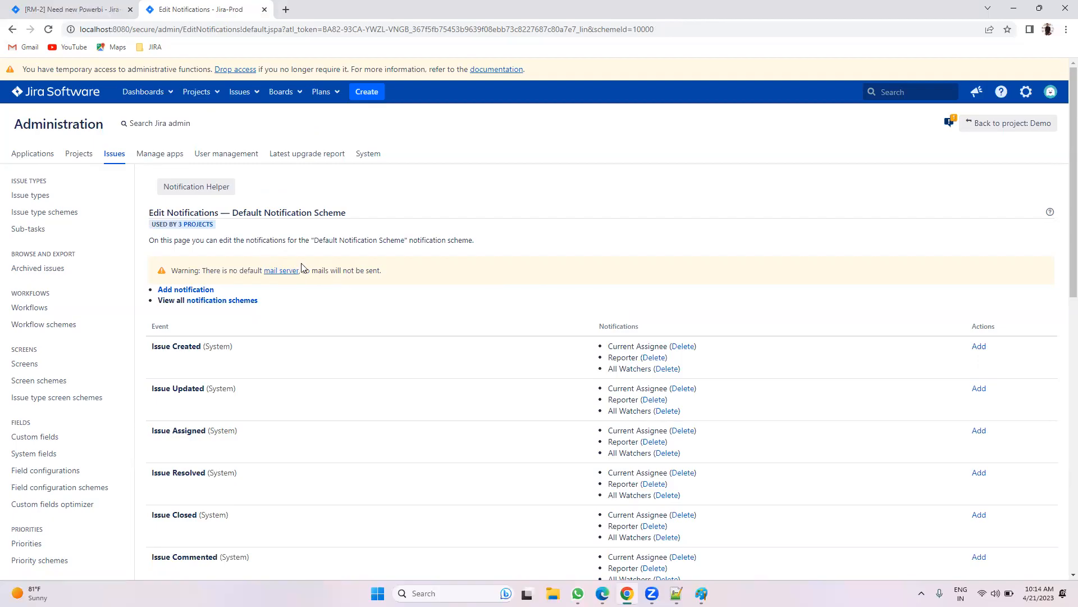
# Step: Go to the System Dashboard and briefly view the current and recent projects list
pyautogui.scroll(-3, 495, 351)
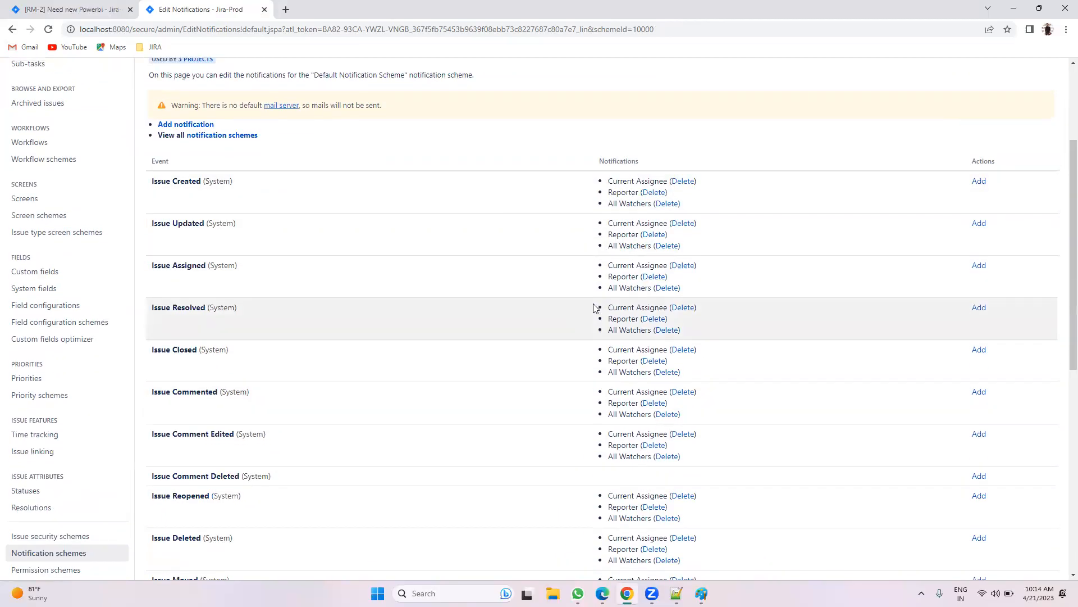
pyautogui.scroll(3, 597, 305)
pyautogui.click(11, 31)
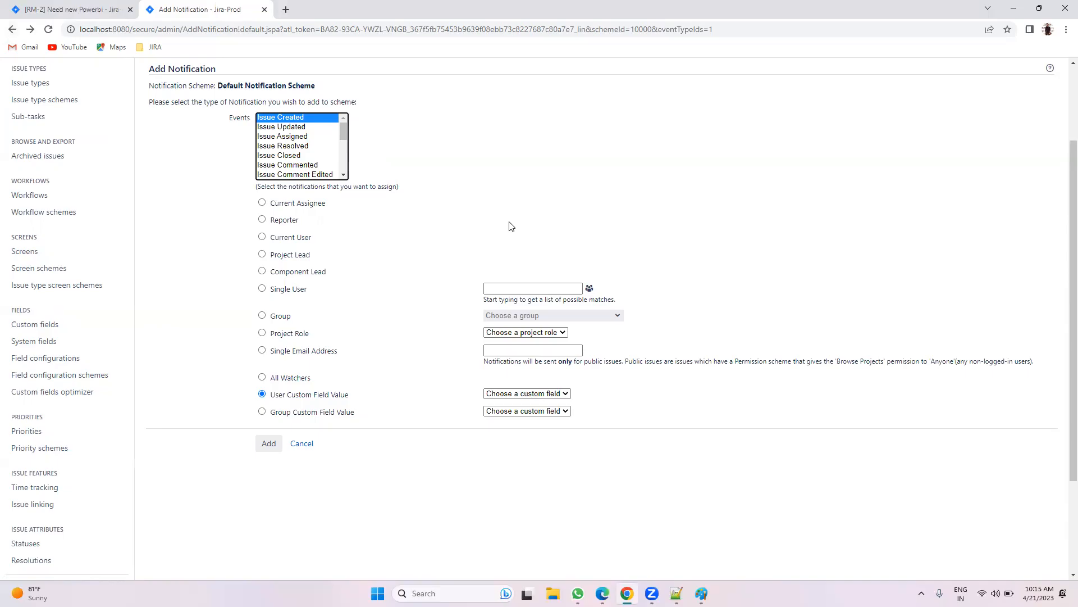
pyautogui.scroll(2, 511, 227)
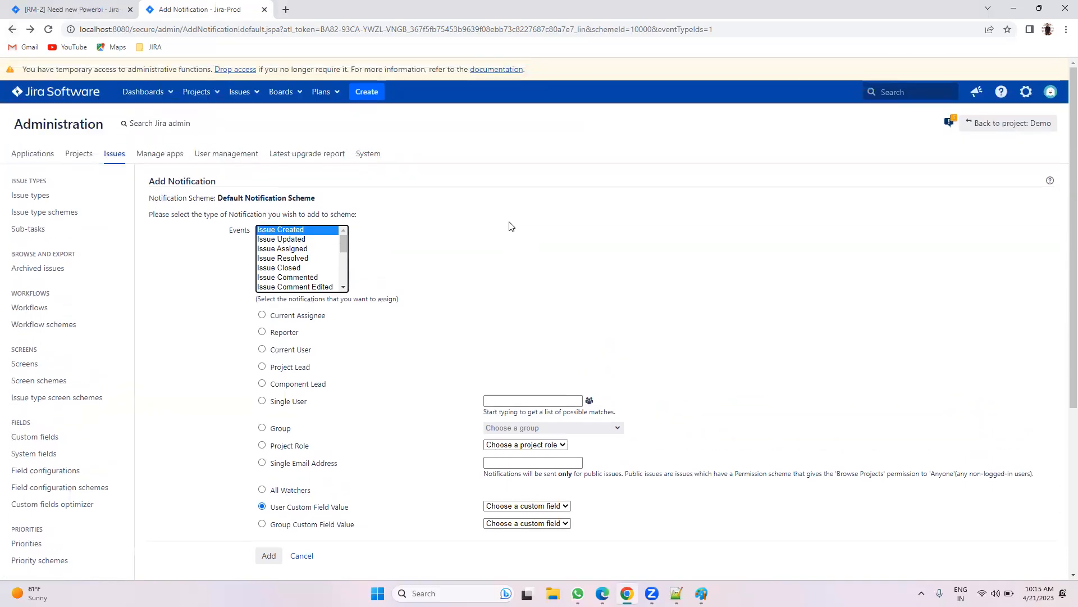
pyautogui.click(70, 98)
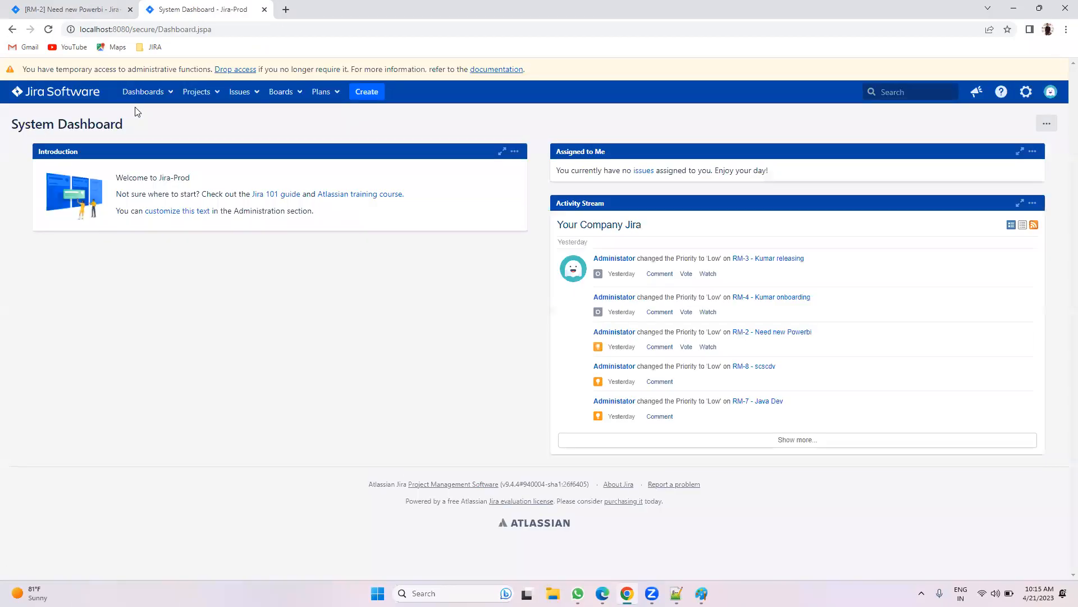
pyautogui.click(202, 92)
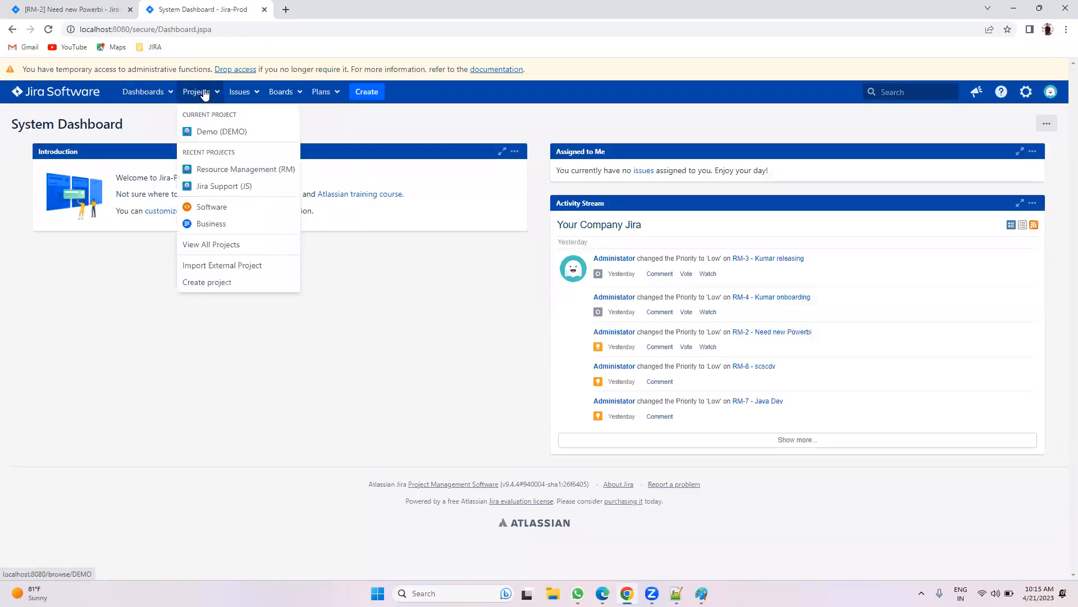
pyautogui.click(416, 363)
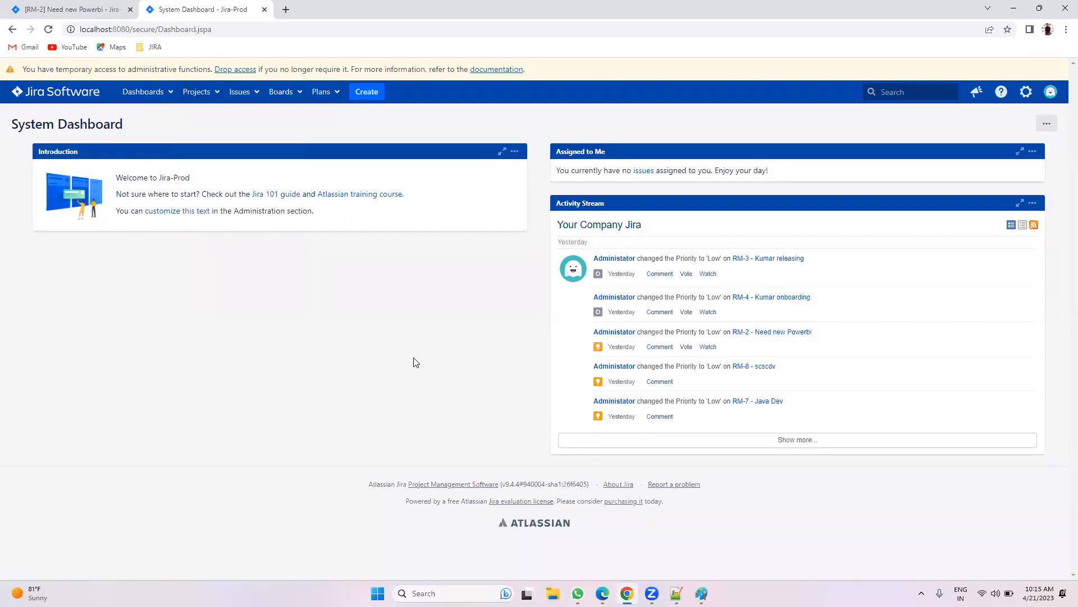